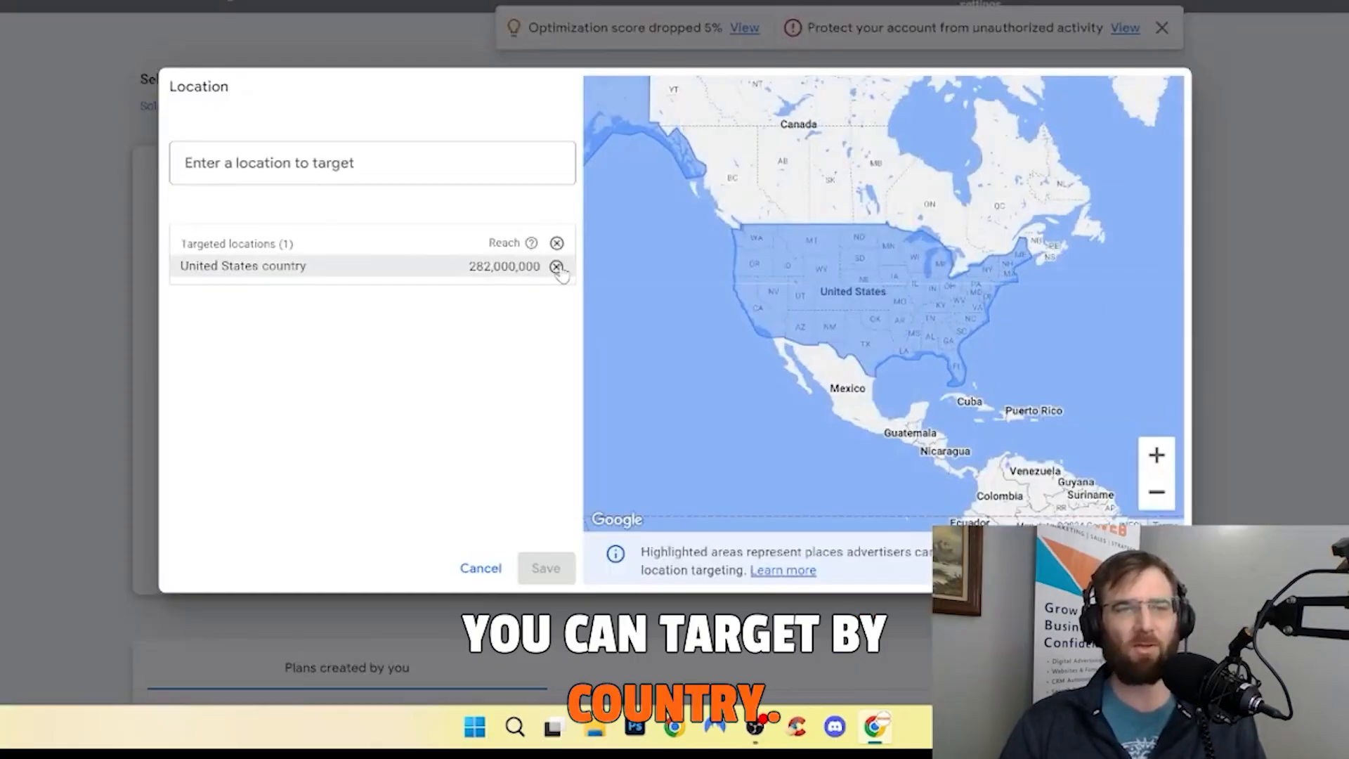
Step: Replace the United States location target with the state of Florida
left_click(557, 267)
left_click(470, 160)
type("florida")
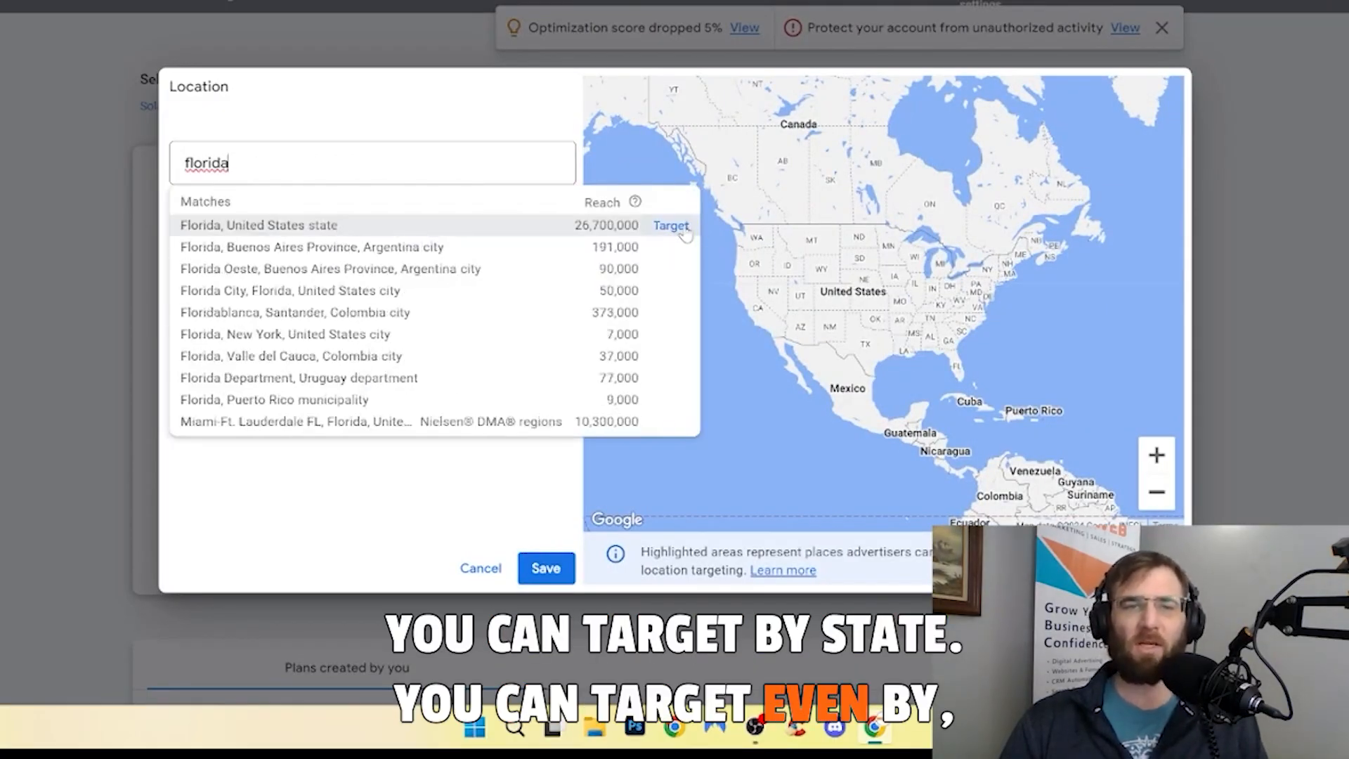
left_click(671, 225)
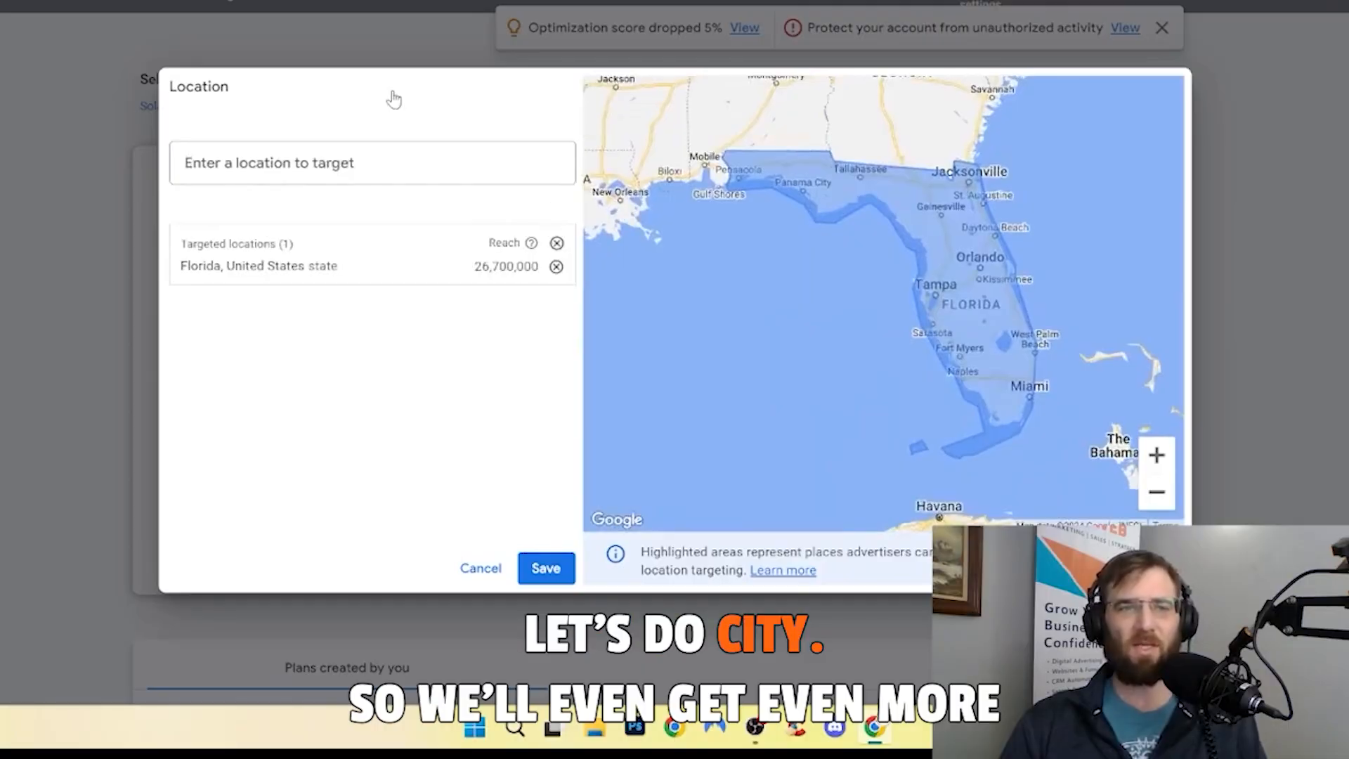
Step: Target the city of Port St. Lucie, Florida, as a location
left_click(368, 160)
type("port")
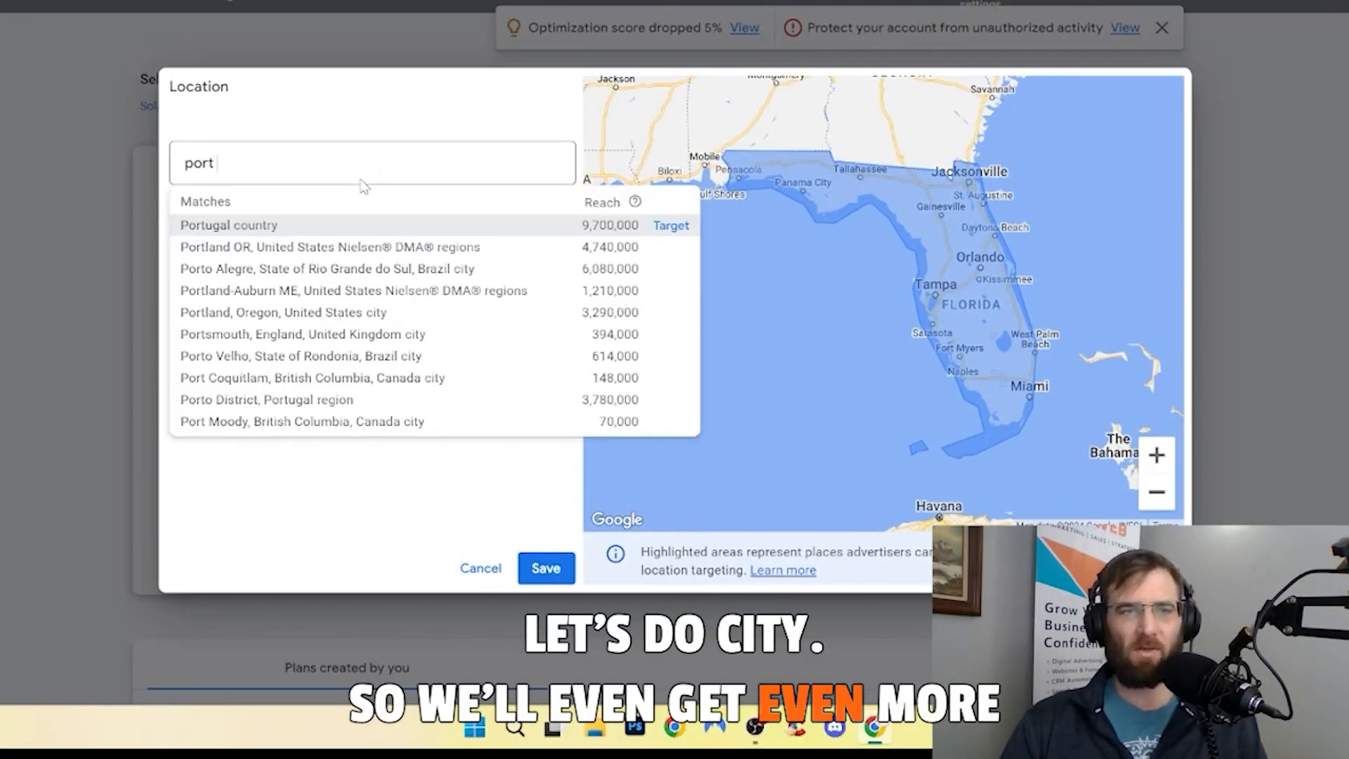
type(" saint lu")
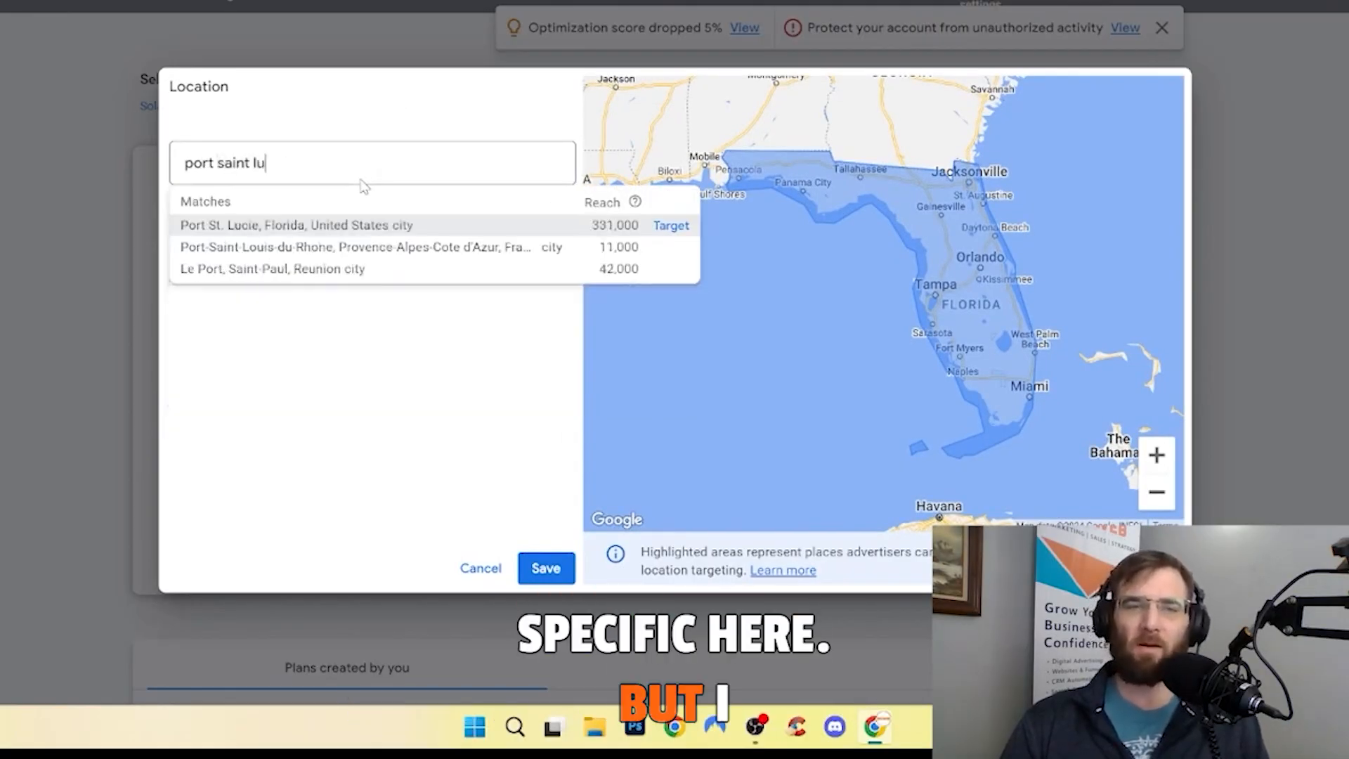
type("cie")
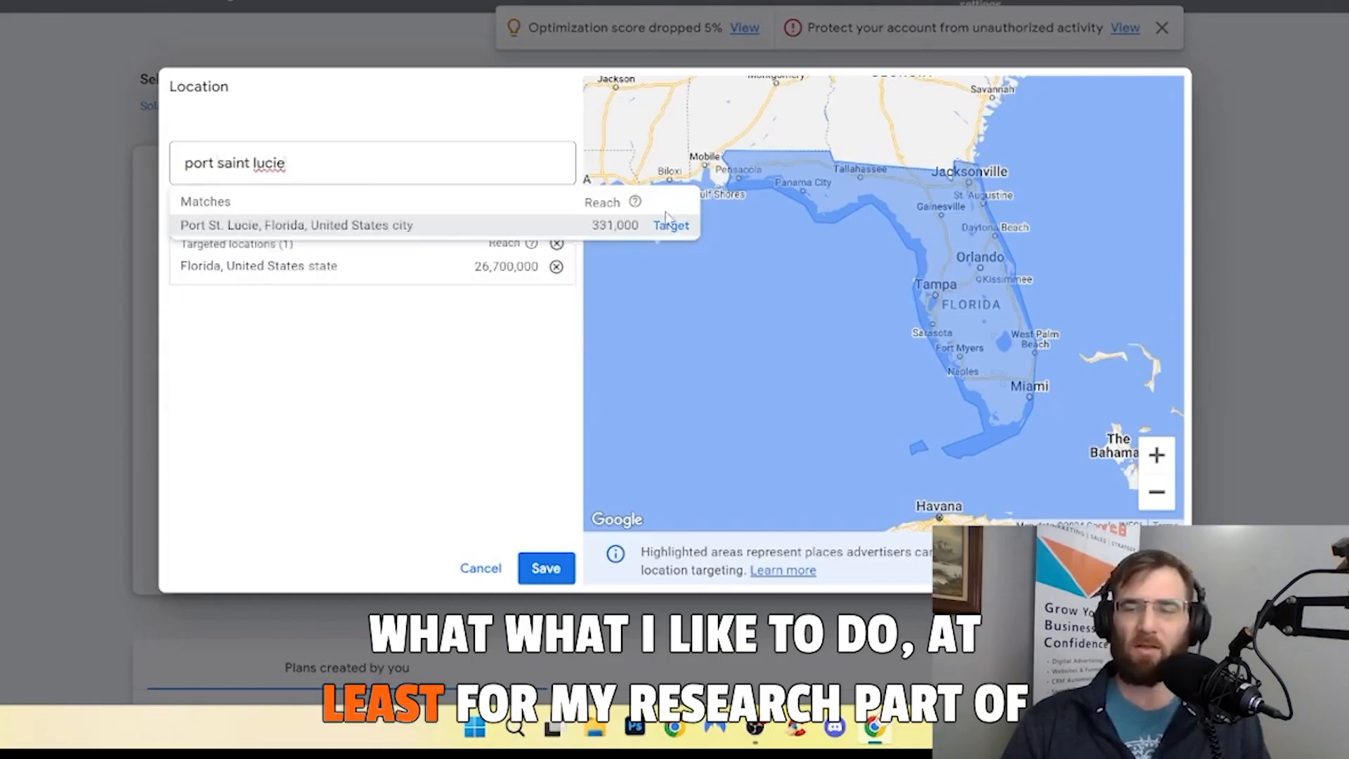
left_click(669, 224)
Step: Add Martin County, Florida, to the targeted locations
type("m")
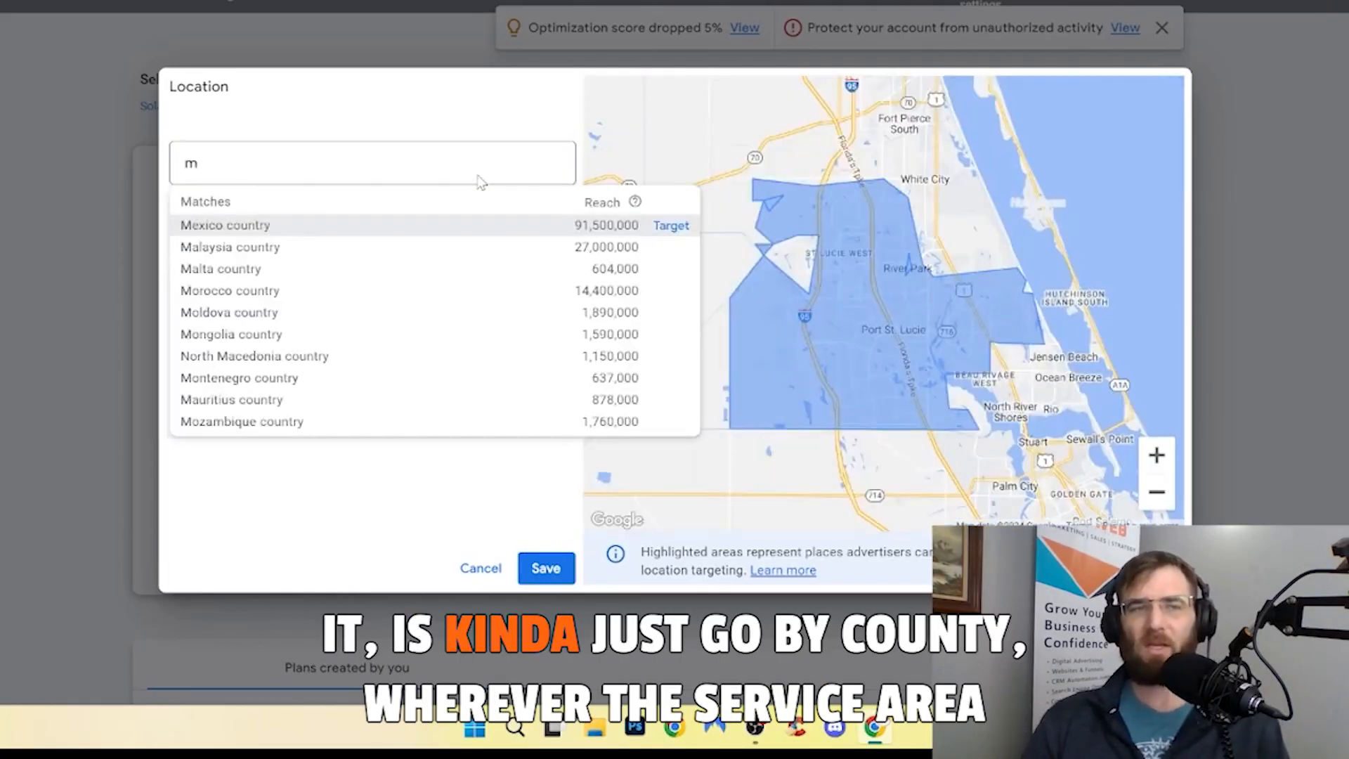
type("artin county")
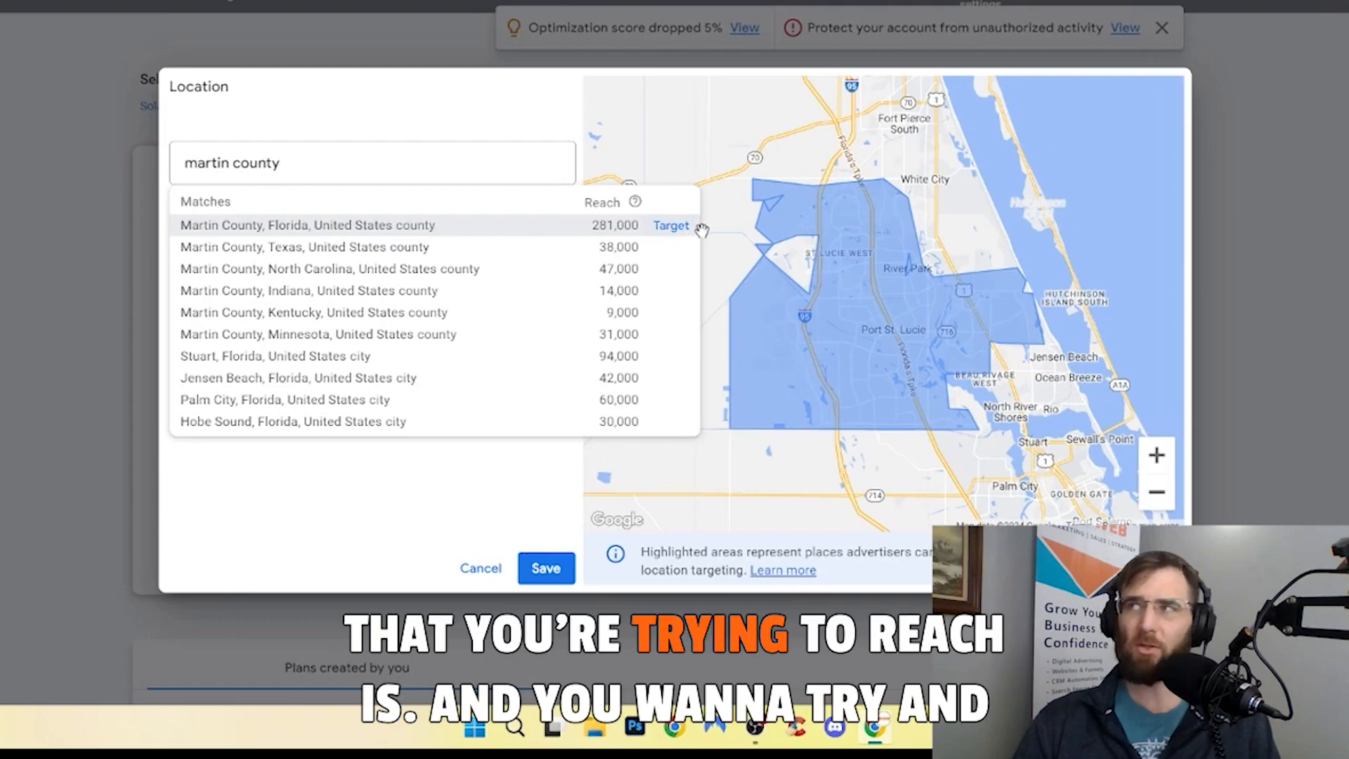
left_click(671, 226)
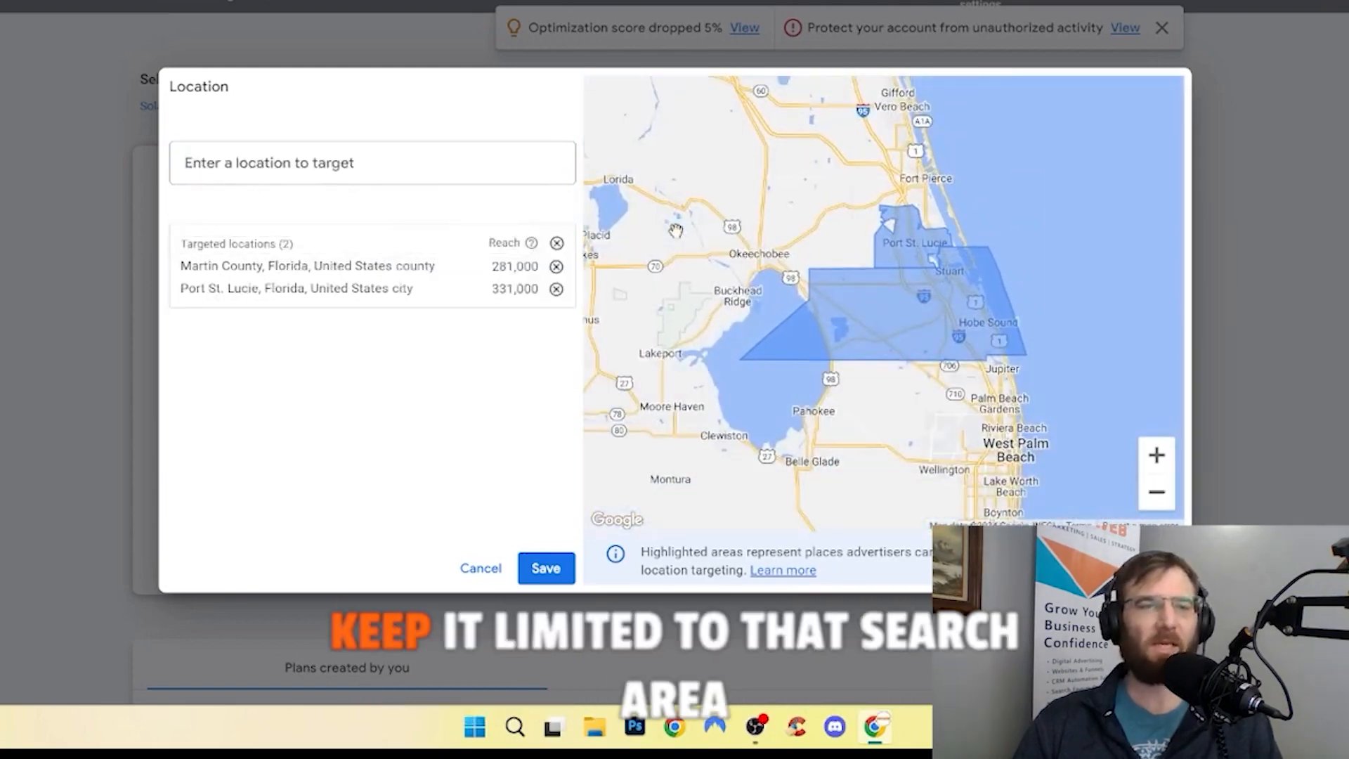
Step: Swap the Port St. Lucie city target for St. Lucie County, Florida, and save the location settings
left_click(555, 286)
left_click(457, 148)
type("St. LKucie")
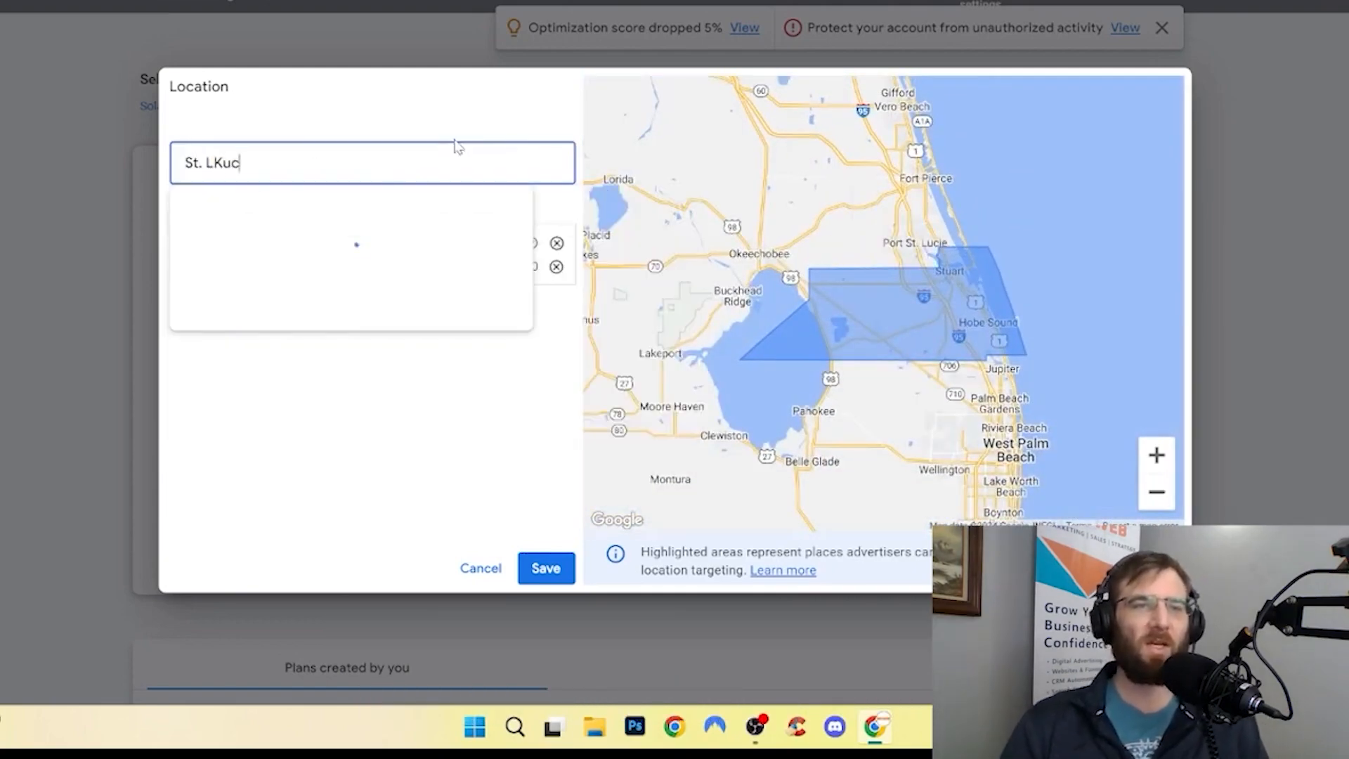
key("BackSpace")
key("BackSpace")
key("BackSpace")
key("BackSpace")
key("BackSpace")
key("BackSpace")
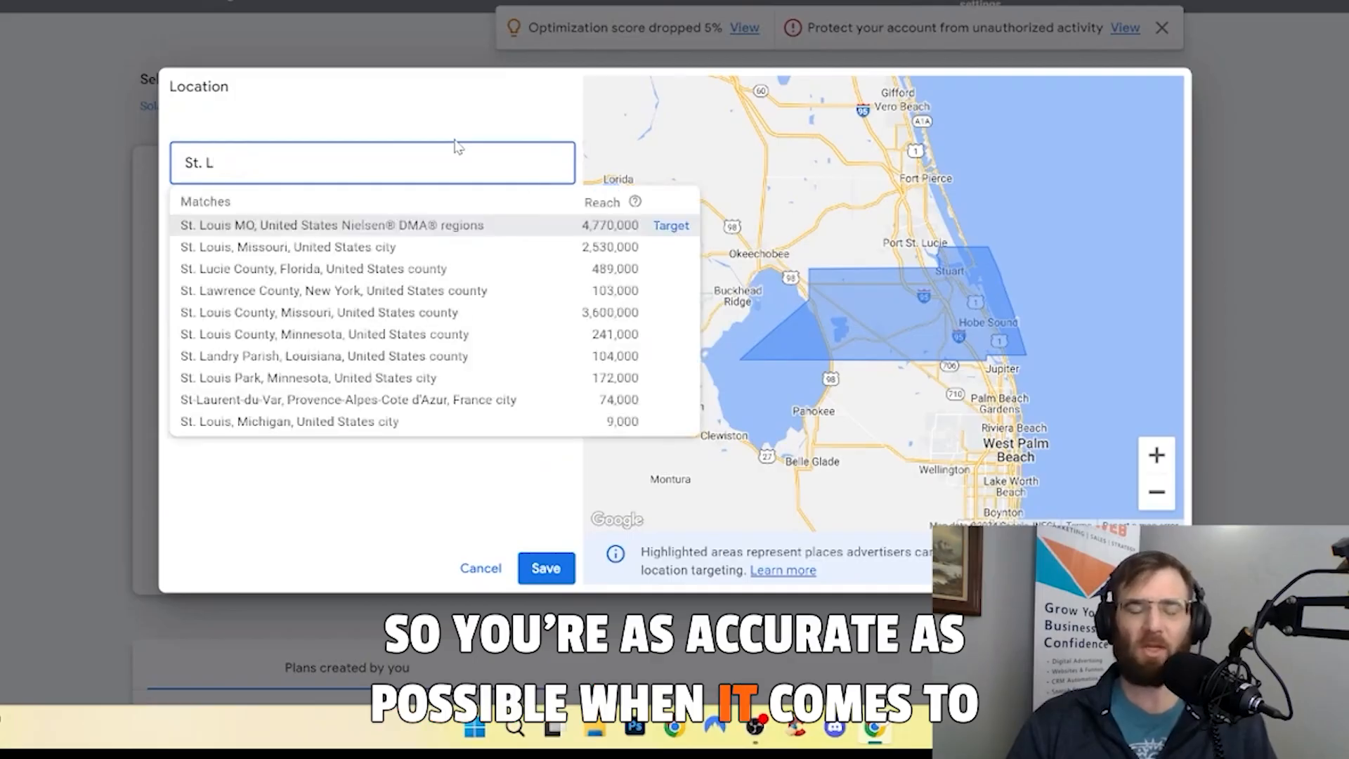
type("ucie county")
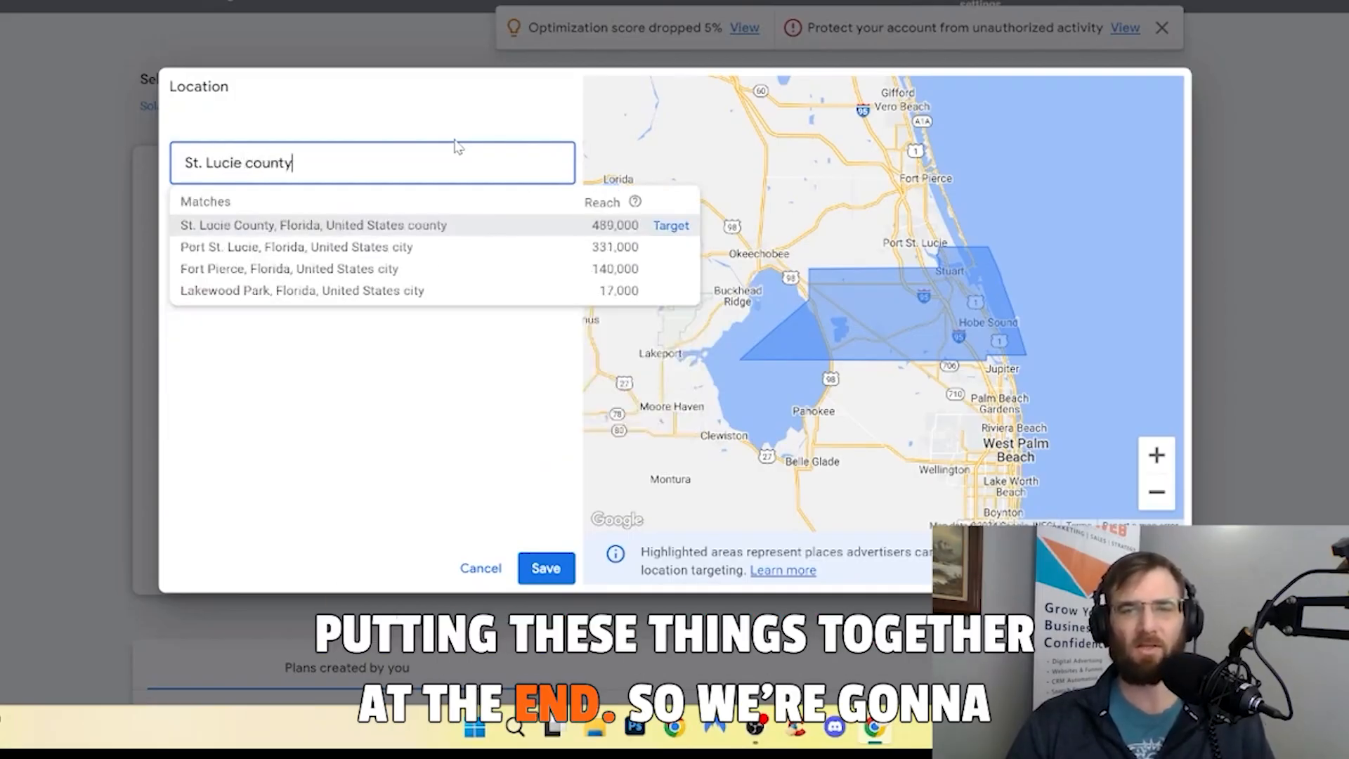
left_click(667, 228)
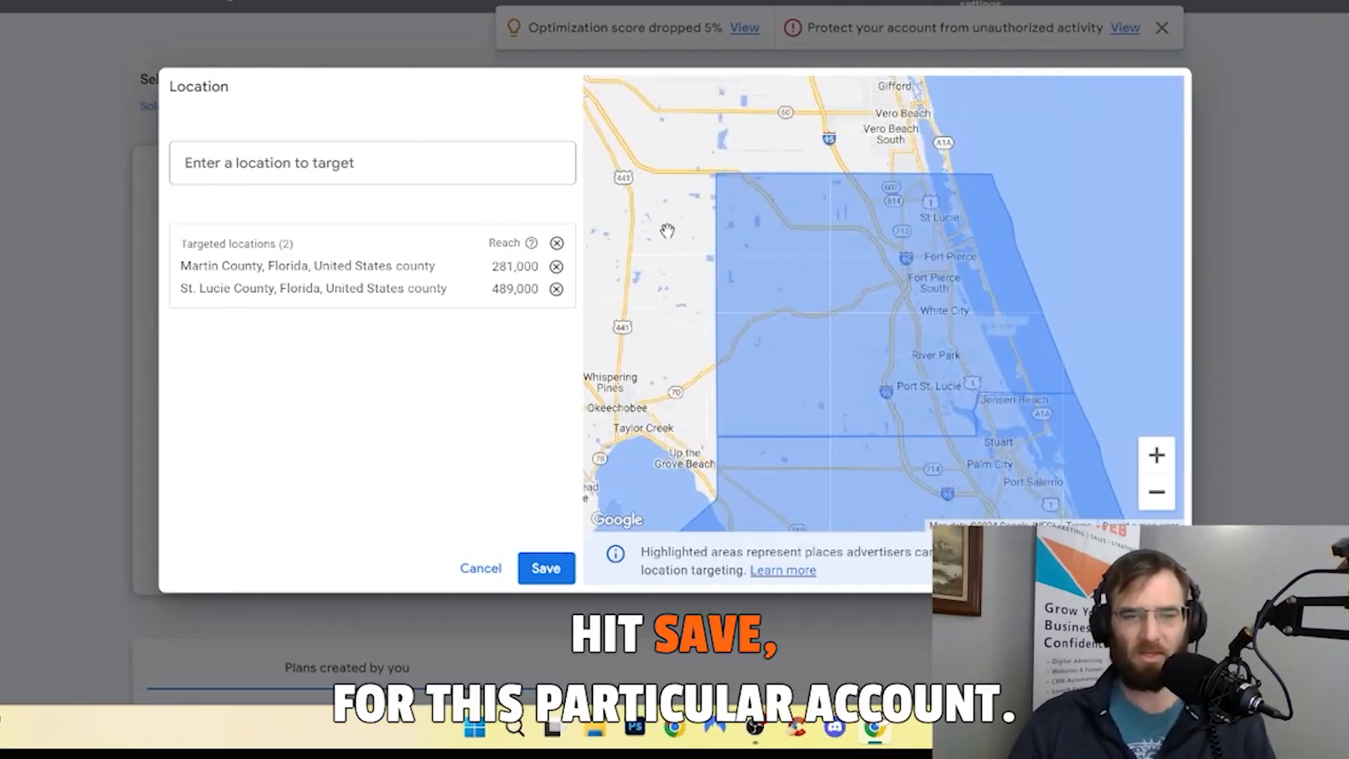
left_click(546, 567)
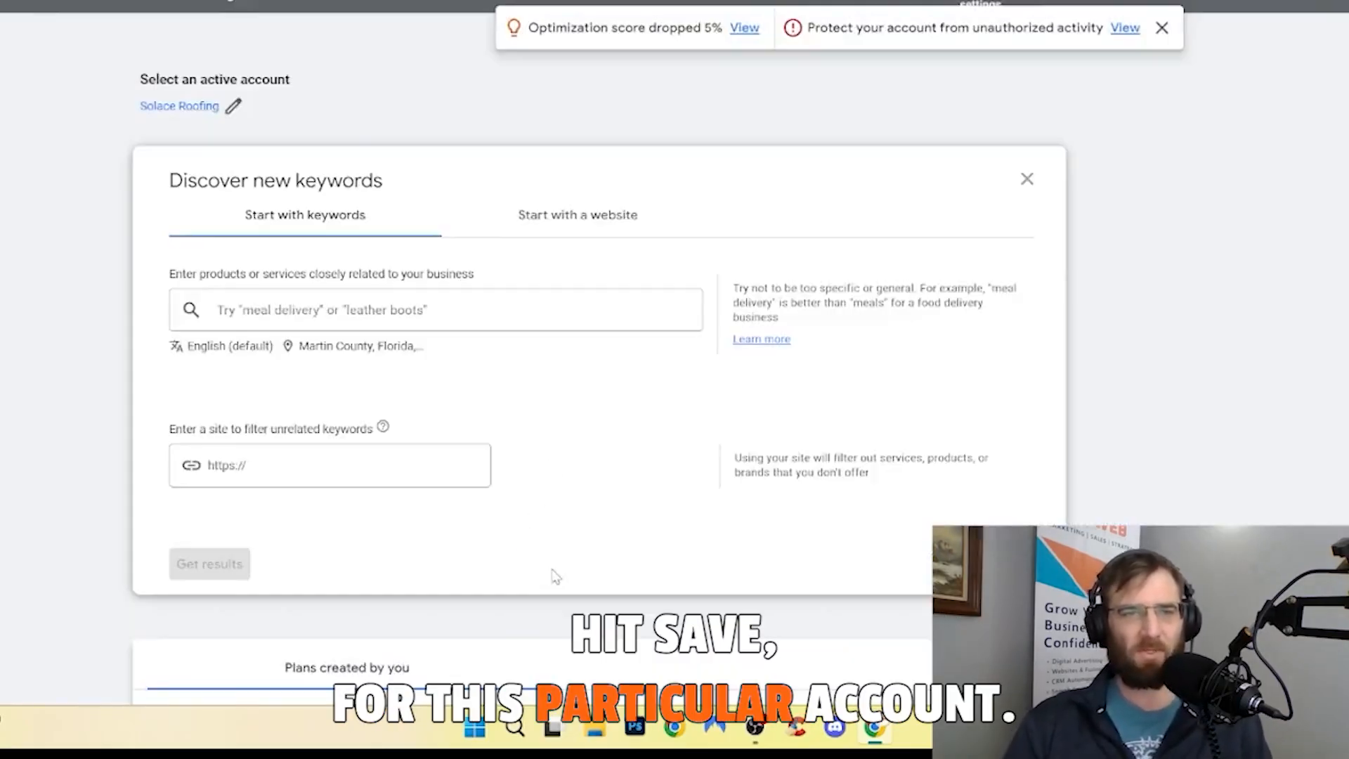
Step: Enter Roofing, roof repair and roof replacement as the products or services for discovering new keywords
left_click(386, 309)
type("Roofing")
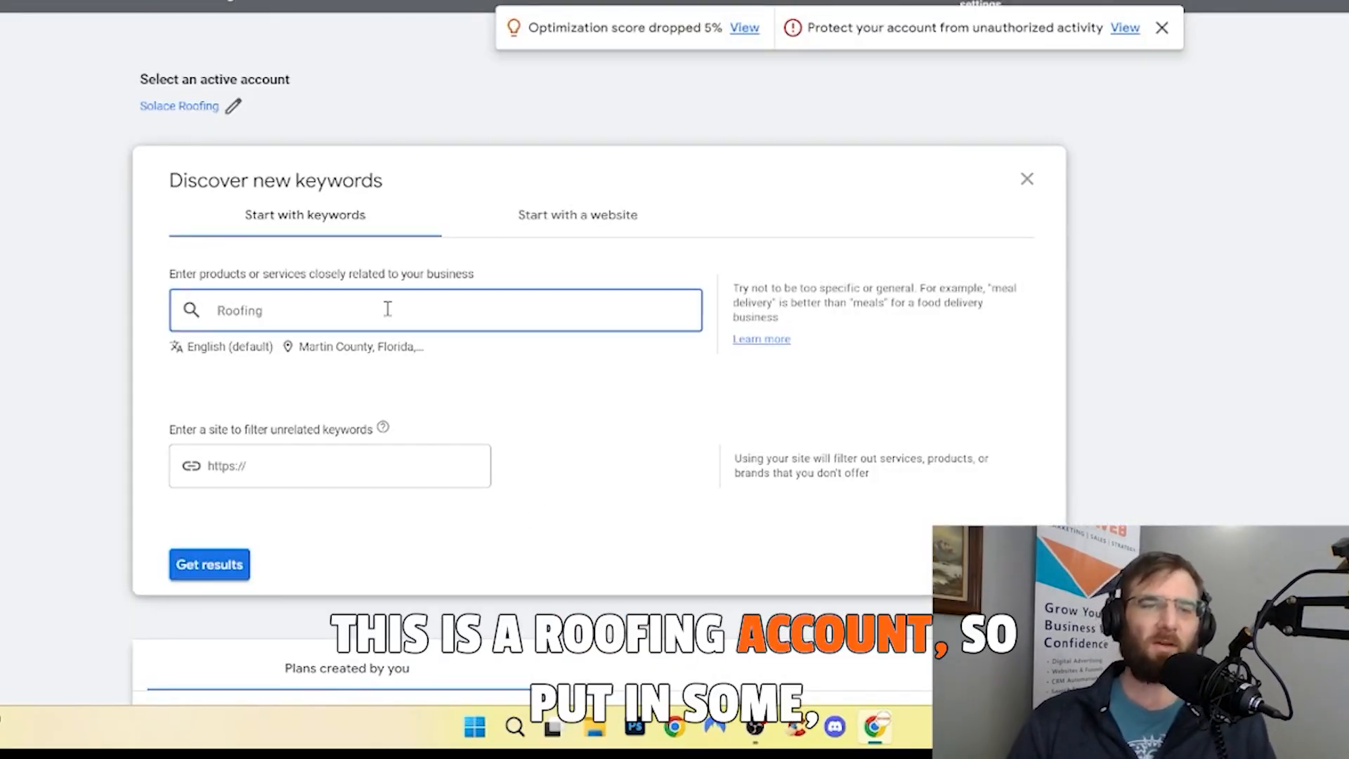
key("Return")
type("rrof replacement")
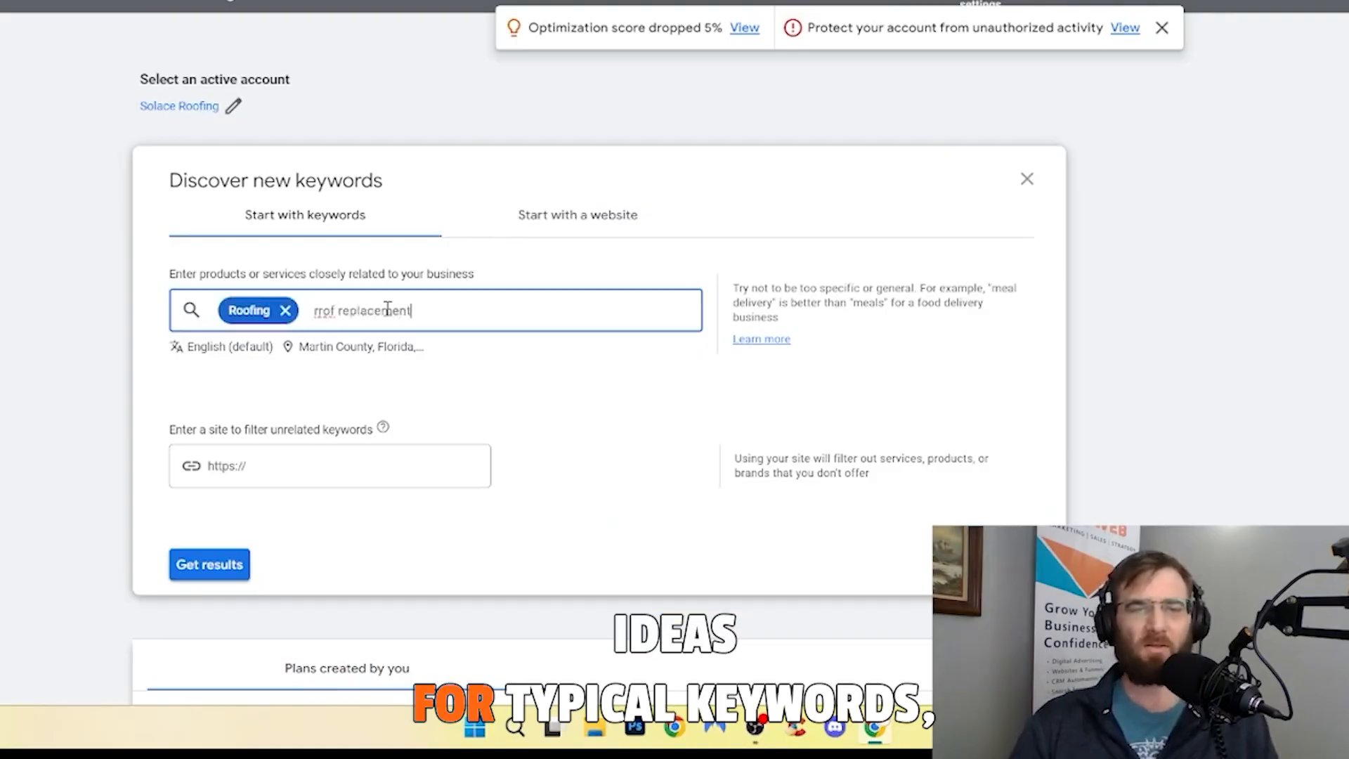
key("Return")
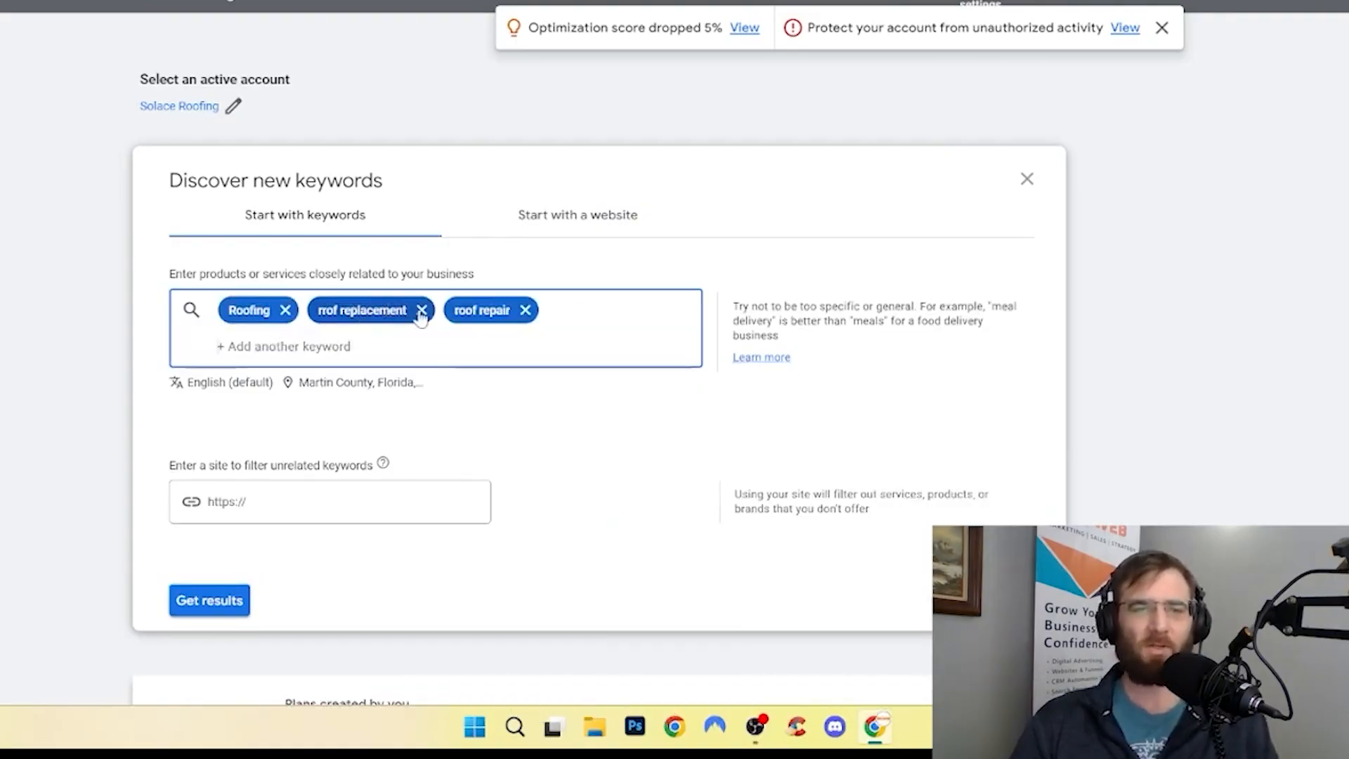
left_click(422, 310)
type("roof replacement")
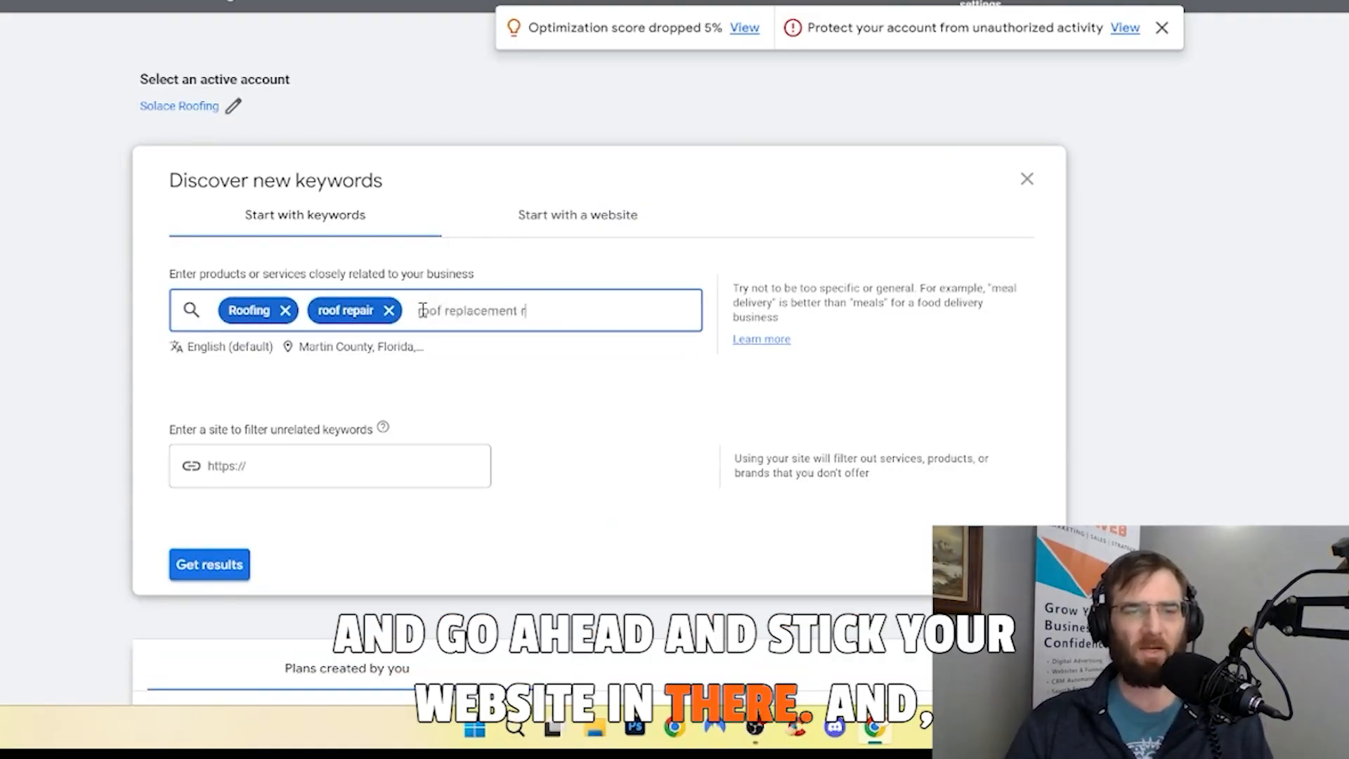
key("Return")
left_click(291, 503)
type("s")
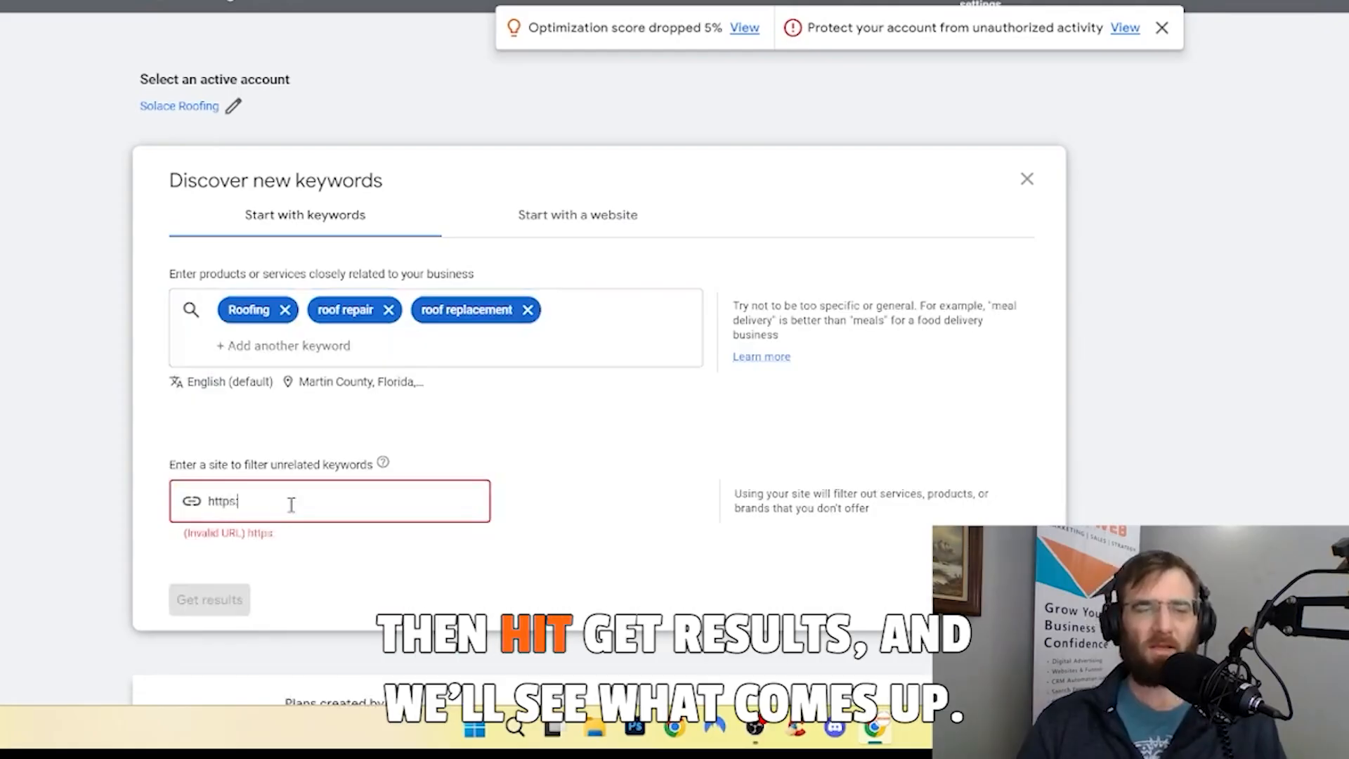
type("olaceroofing.com")
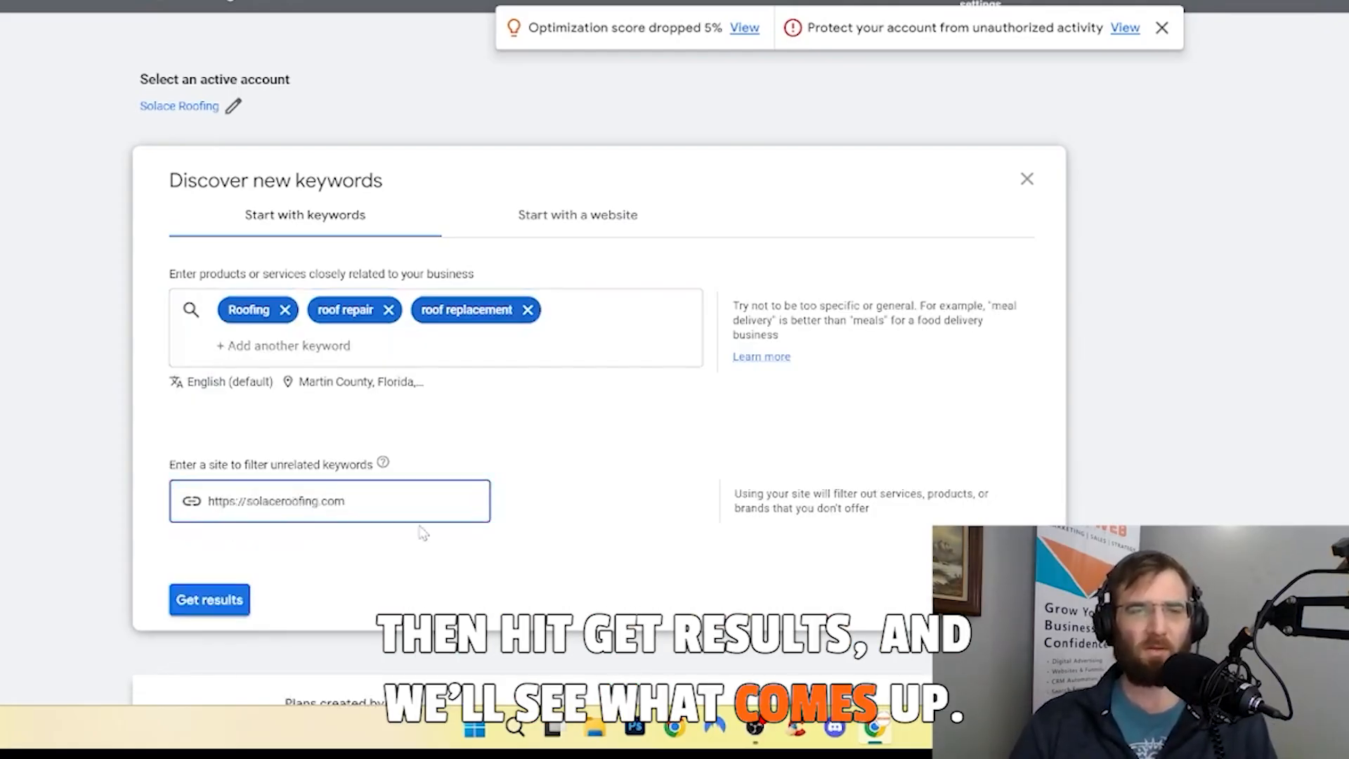
left_click(197, 602)
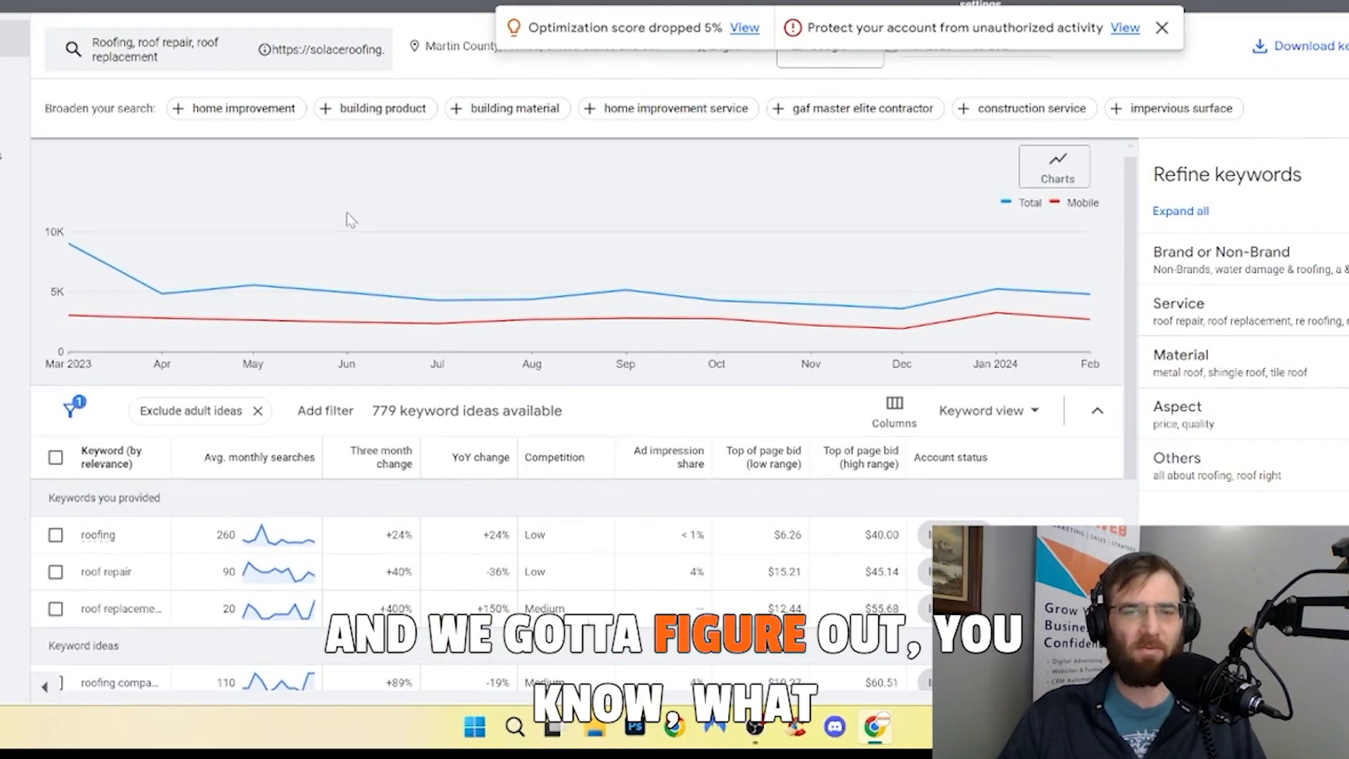
Step: Sort the keyword ideas by highest average monthly searches and add the first roofing companies keyword to a new plan
scroll(347, 218, "down", 2)
scroll(347, 213, "down", 3)
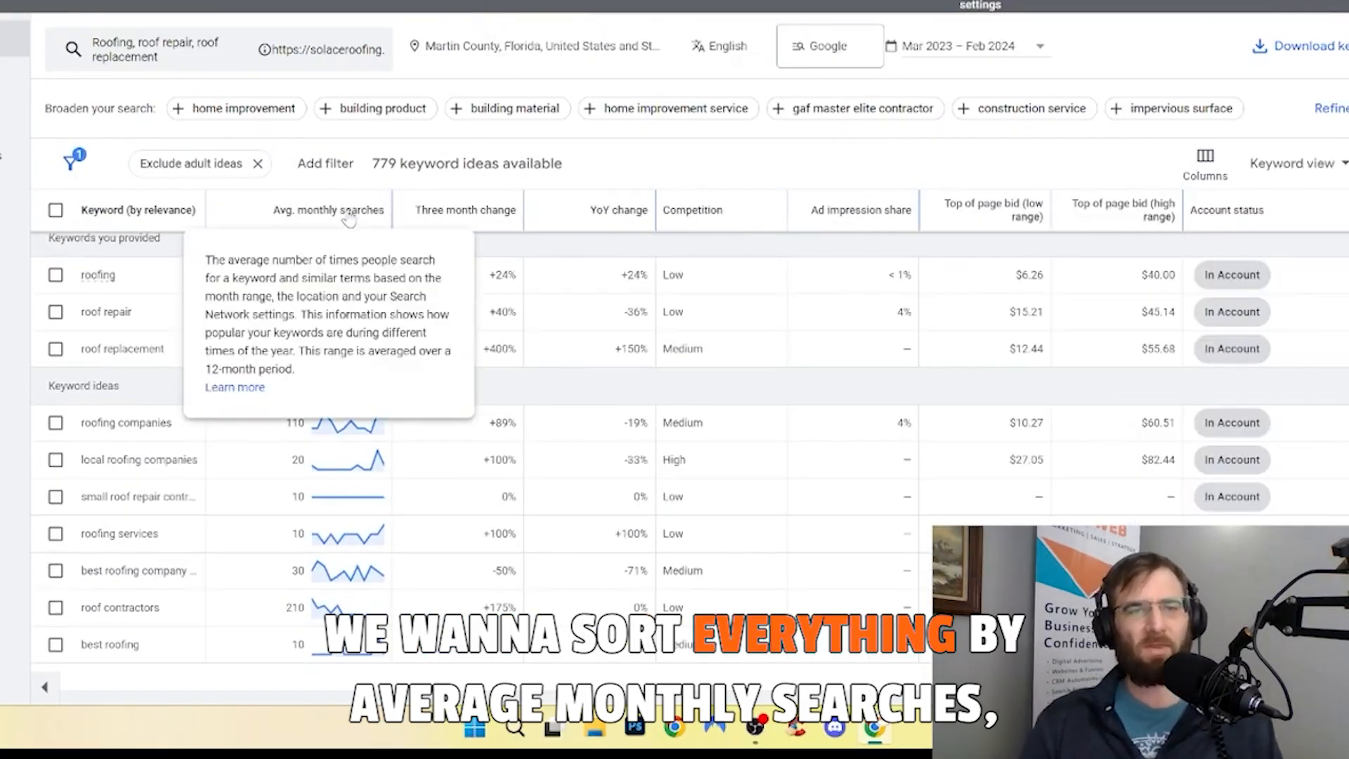
left_click(349, 212)
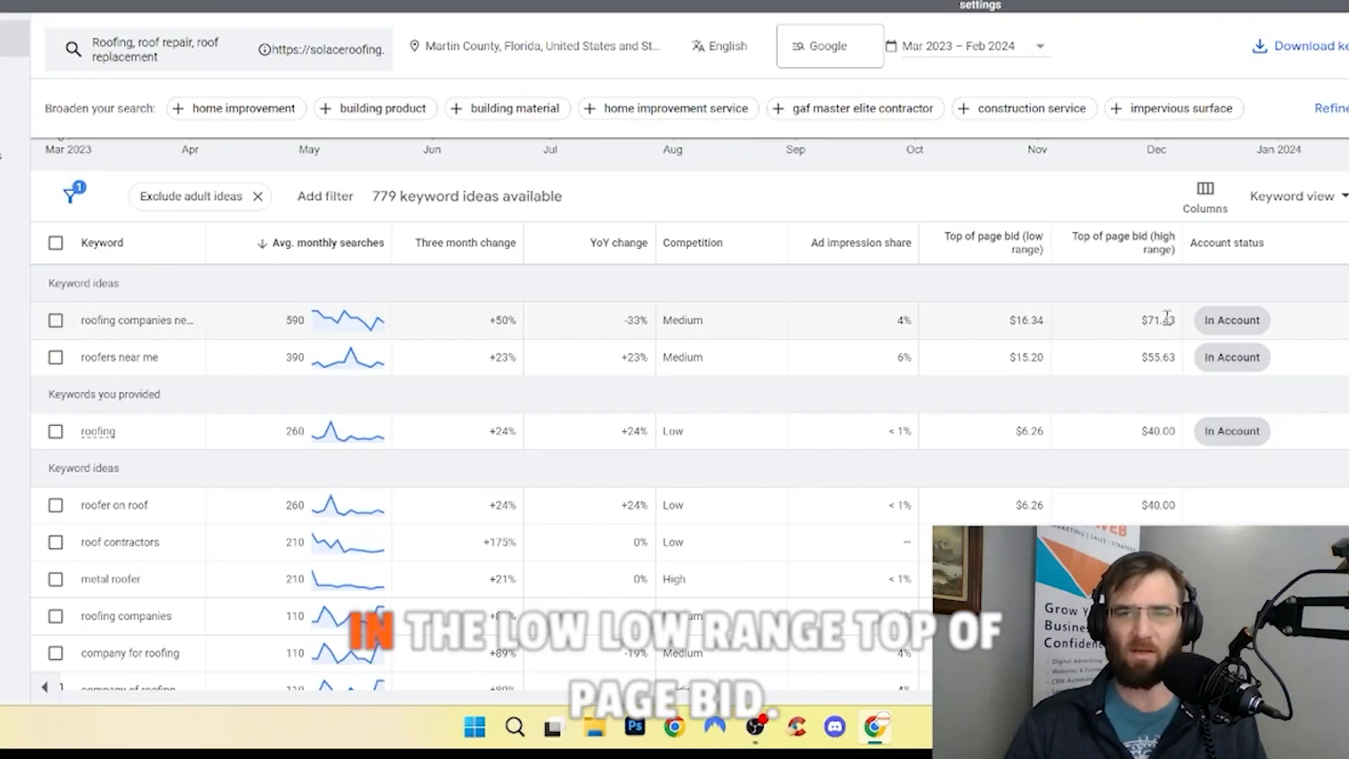
left_click(56, 321)
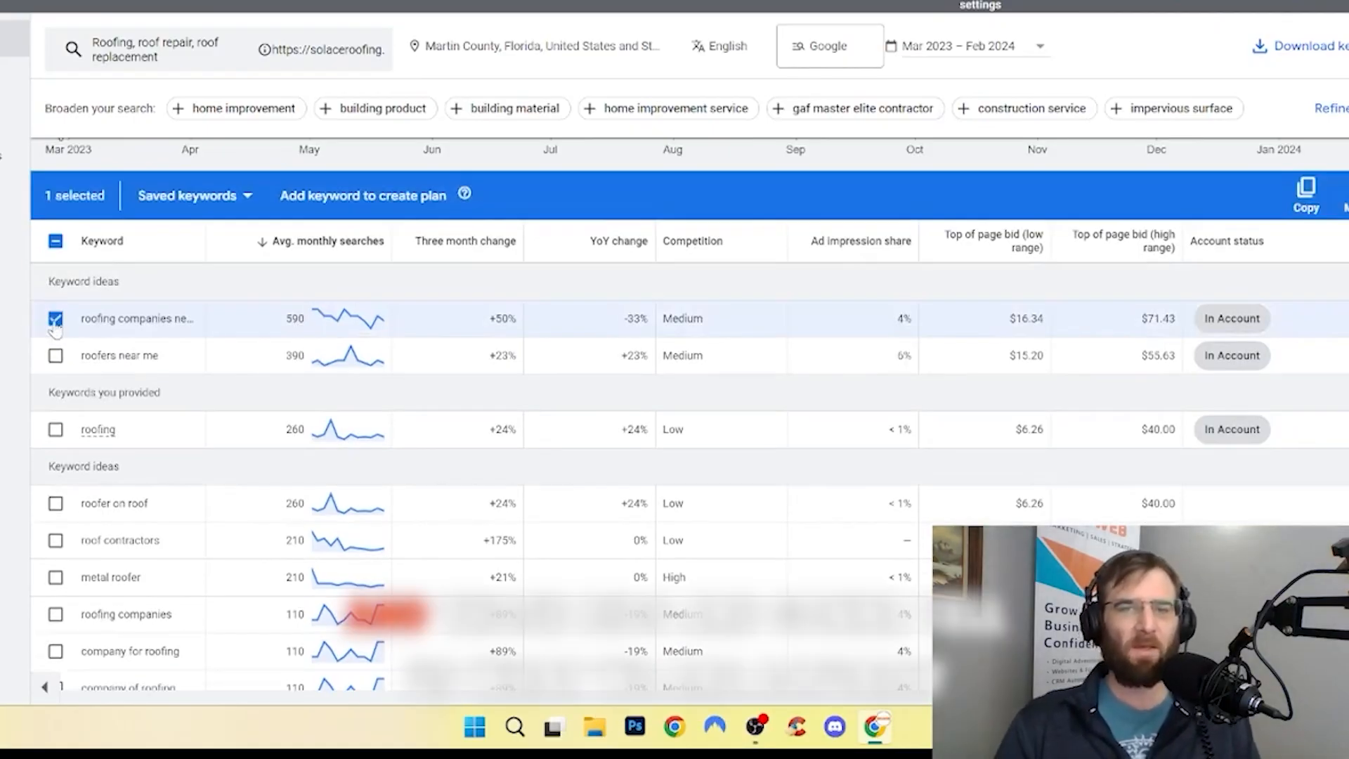
left_click(317, 197)
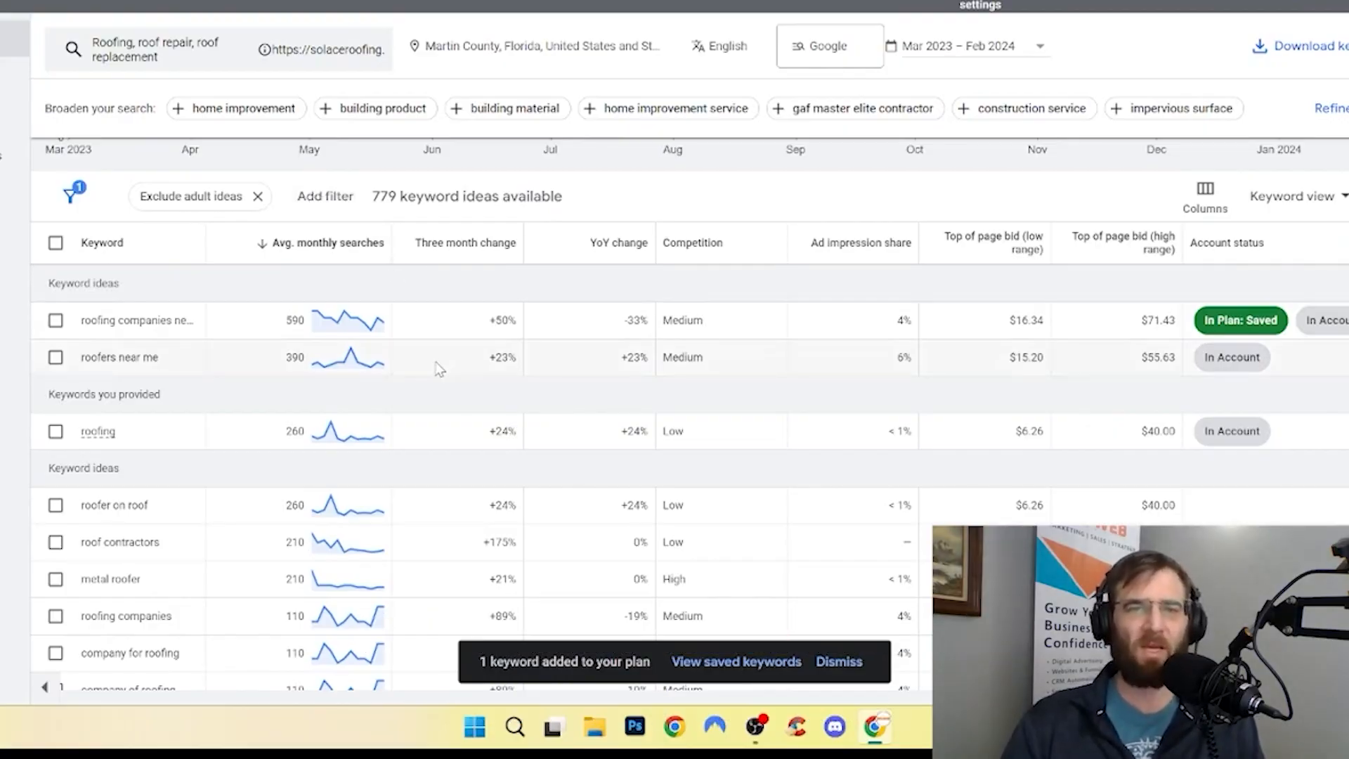
Step: Add the keywords roofers near me, roofing, roof contractors, metal roofer and roofing companies to the plan
left_click(55, 357)
scroll(56, 357, "down", 1)
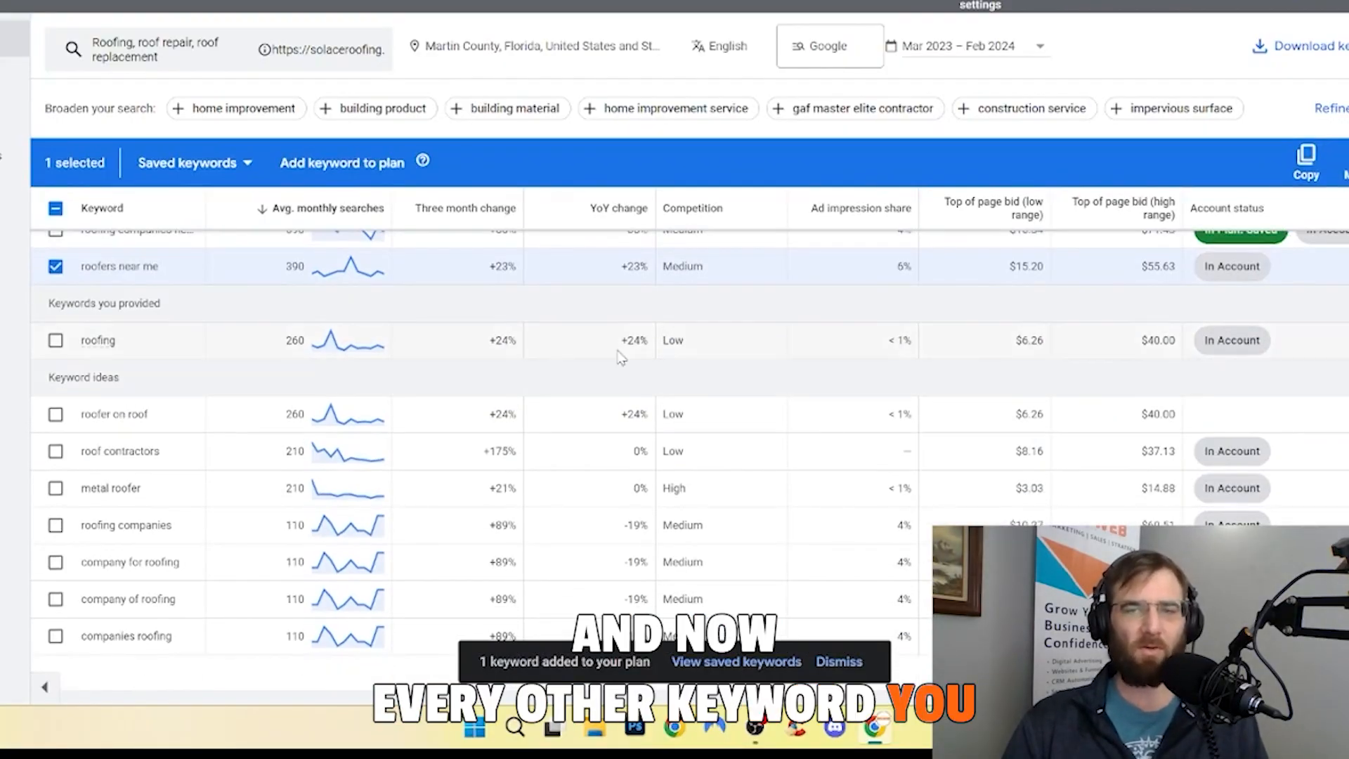
left_click(55, 340)
scroll(55, 340, "down", 1)
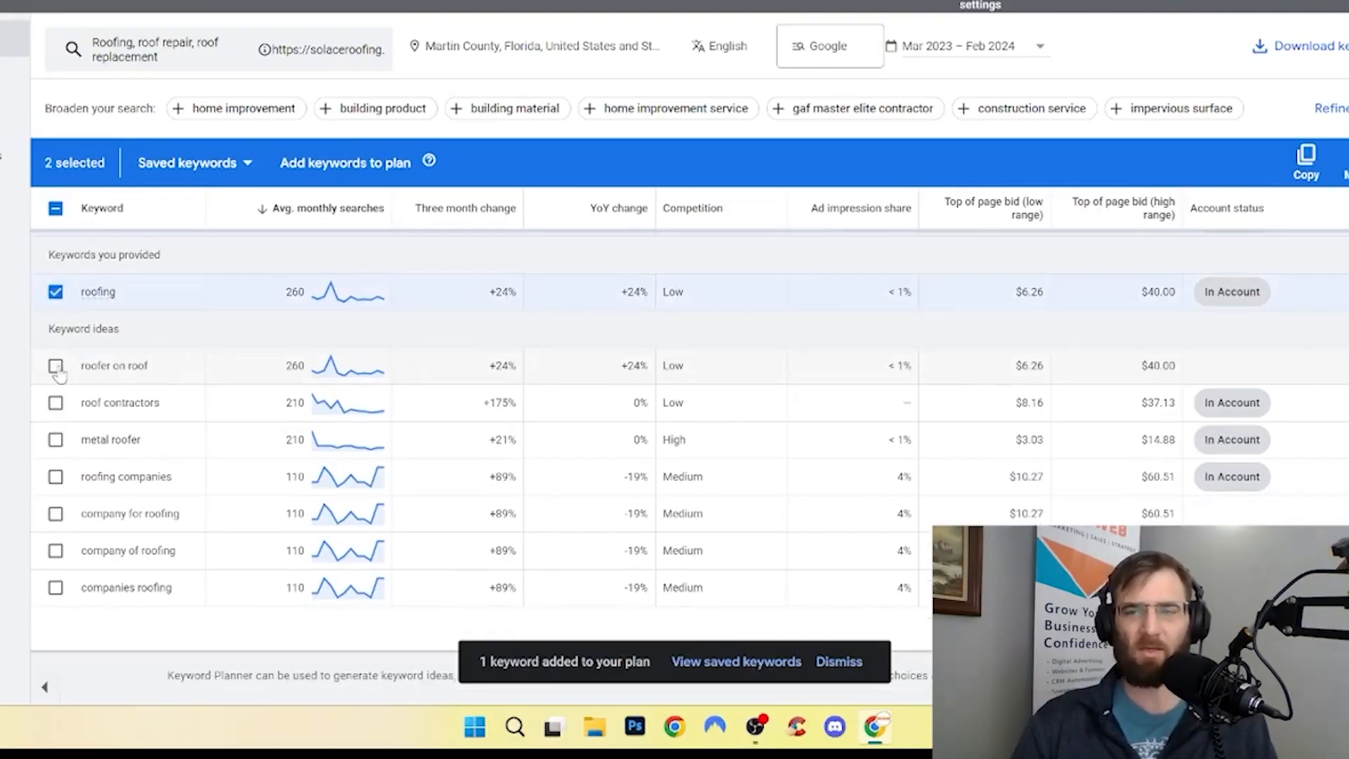
scroll(54, 417, "up", 1)
left_click(55, 417)
left_click(55, 454)
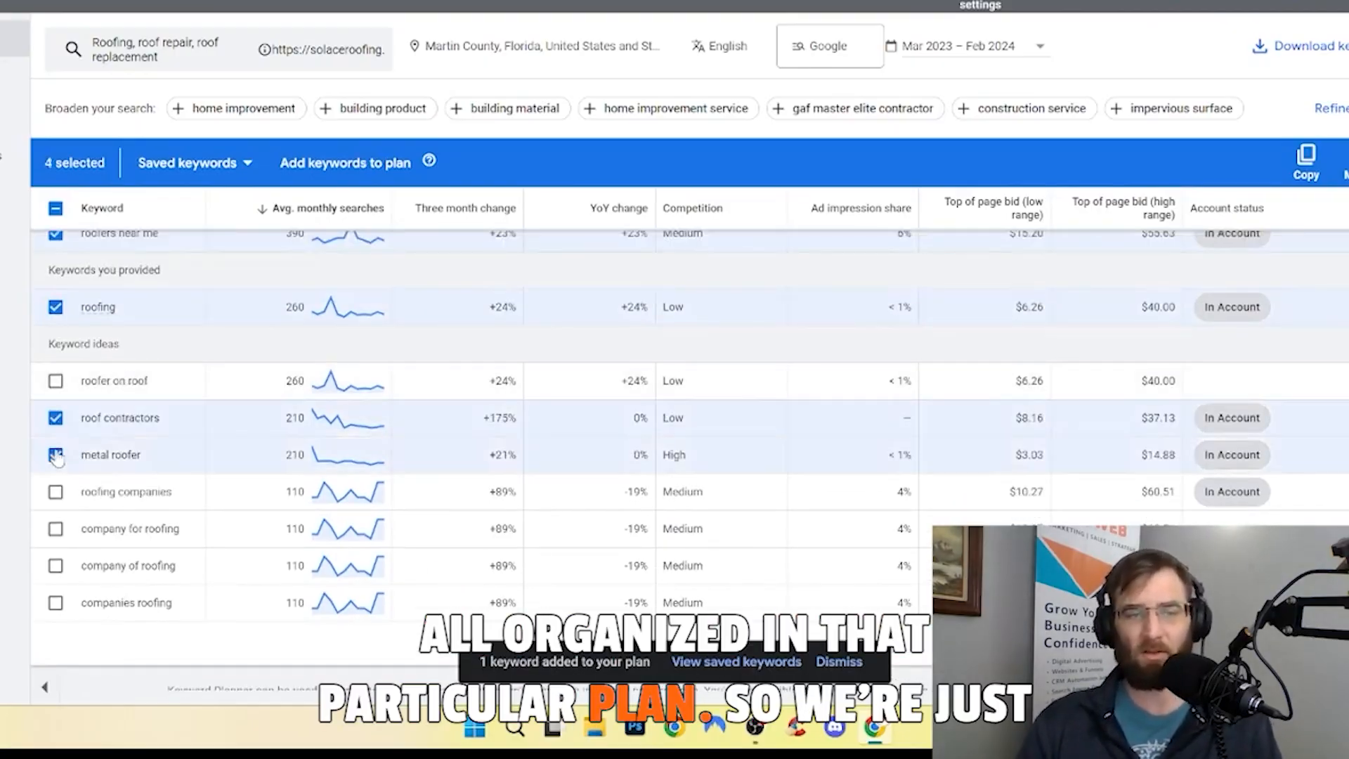
left_click(56, 491)
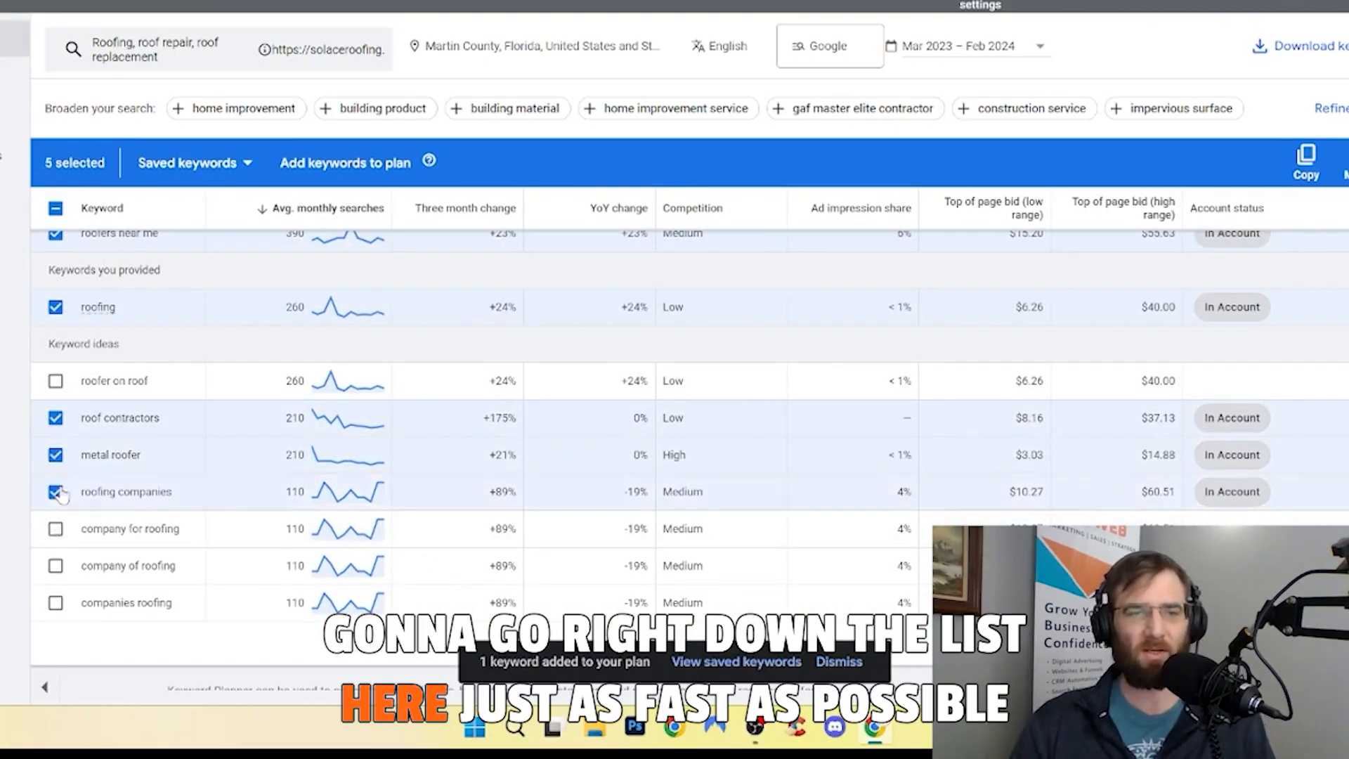
scroll(55, 491, "down", 1)
scroll(738, 383, "down", 1)
left_click(345, 163)
Step: Select the keyword roof repair and the seven ideas from metal roof contractors through solace roofing
scroll(253, 443, "down", 5)
scroll(236, 455, "up", 3)
scroll(220, 467, "down", 1)
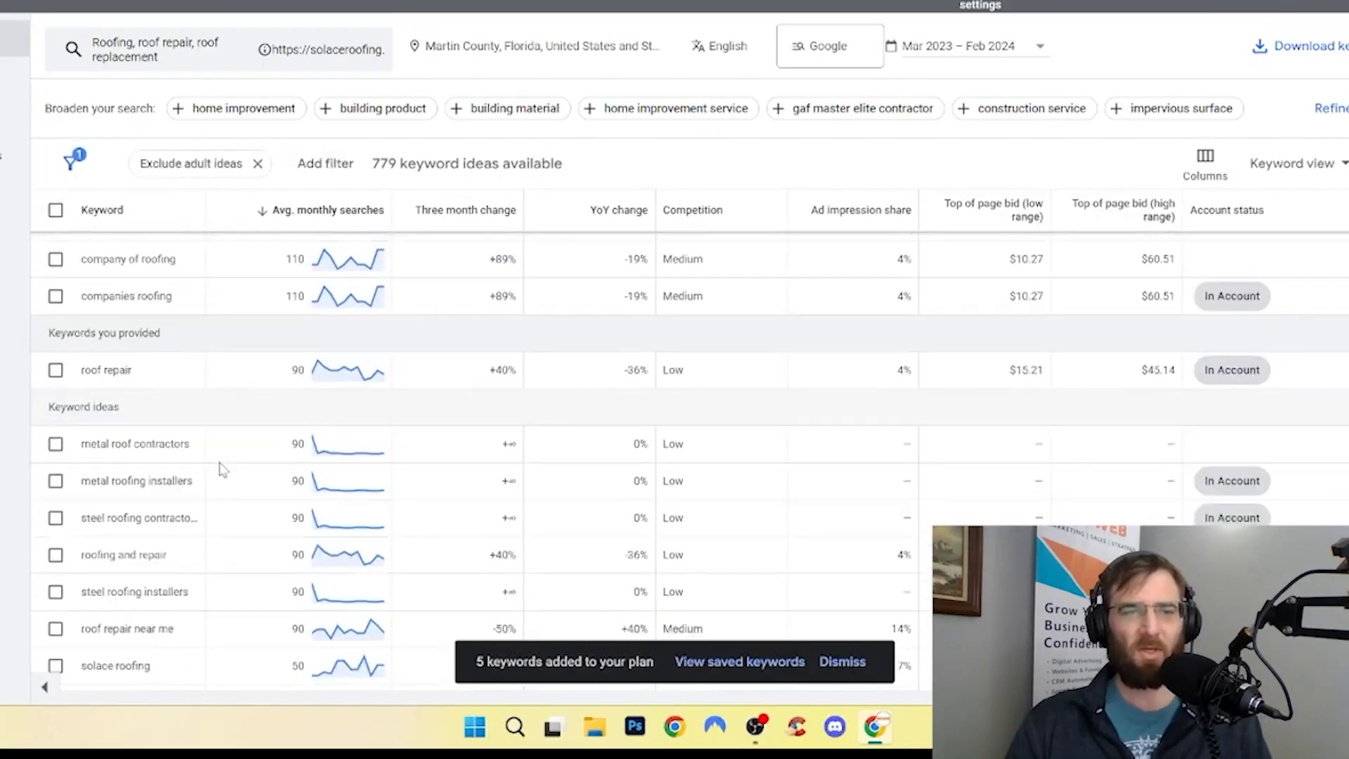
left_click(55, 269)
scroll(58, 348, "down", 1)
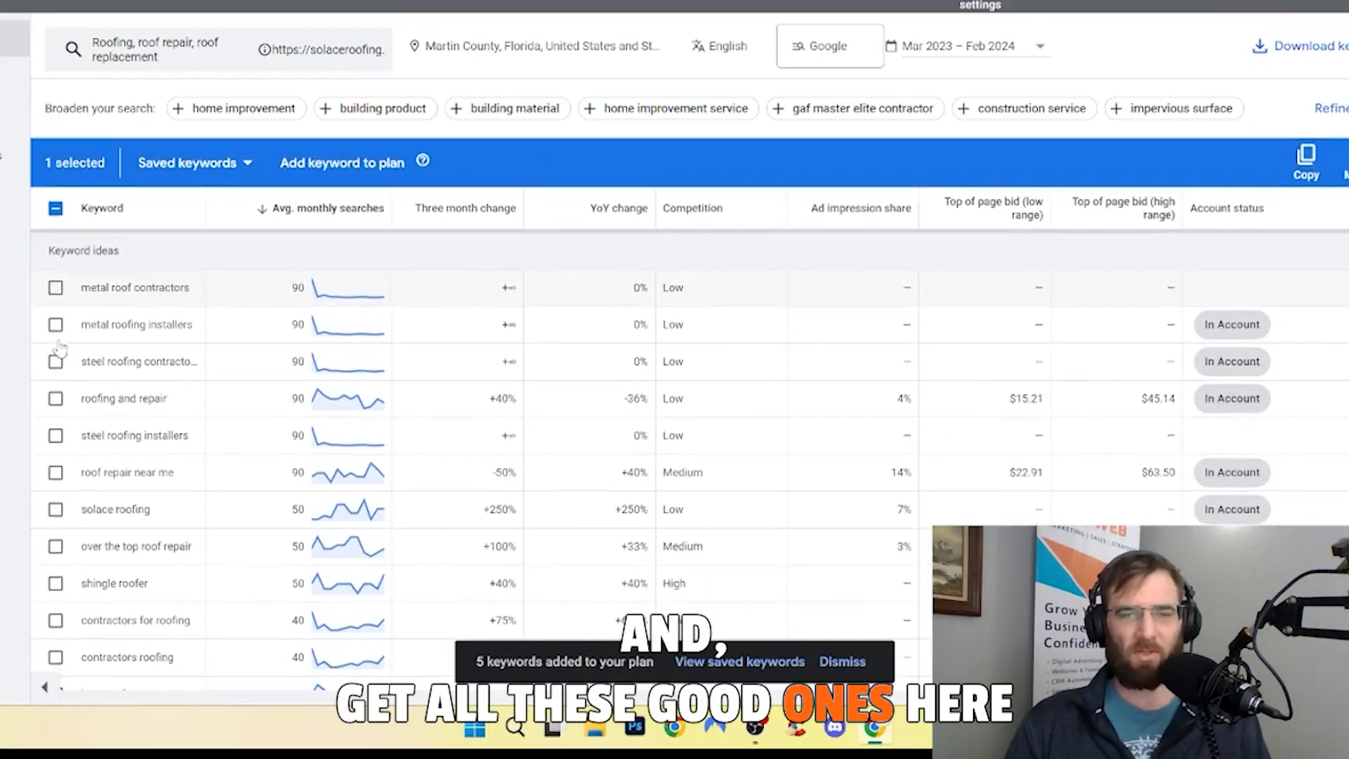
scroll(58, 353, "up", 1)
left_click(57, 364)
left_click(57, 401)
left_click(57, 438)
left_click(57, 476)
left_click(57, 513)
left_click(57, 549)
left_click(57, 522)
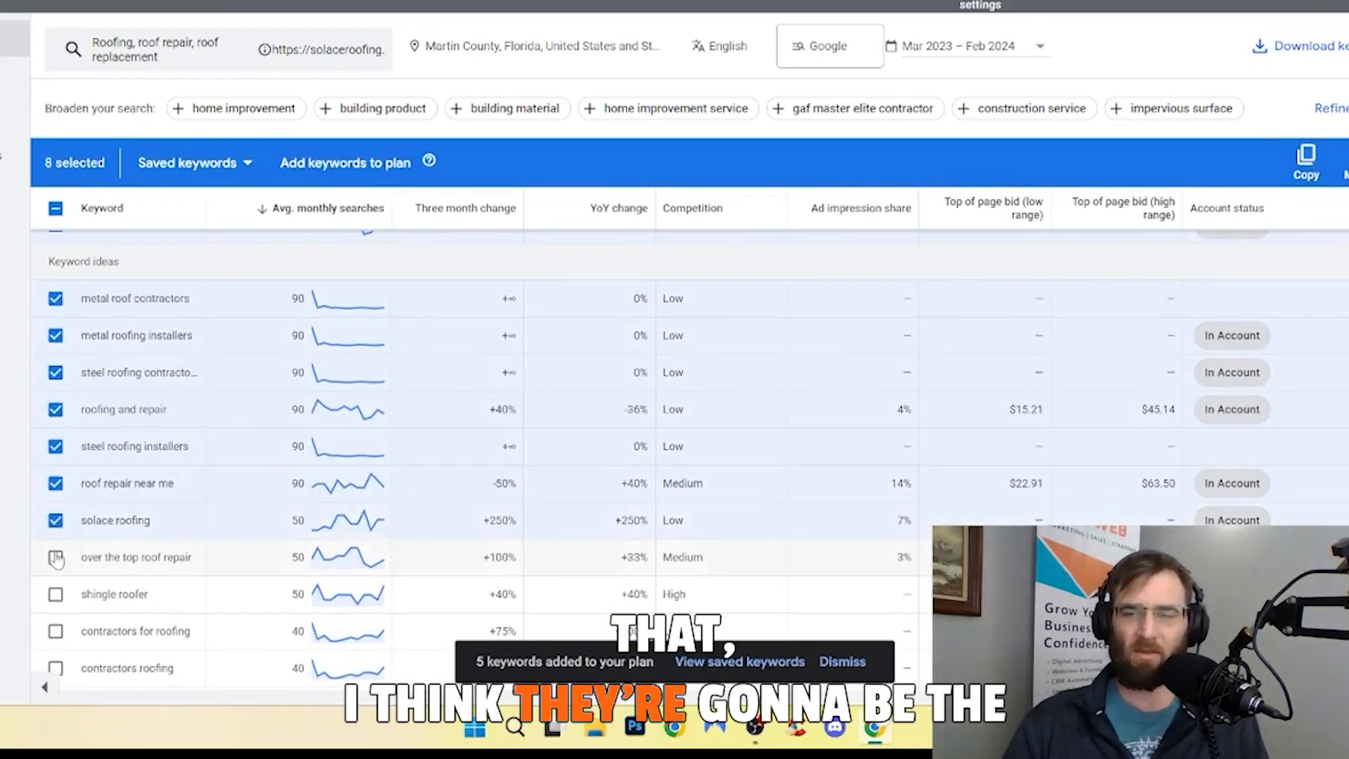
Step: Skip over the top roof repair and select the nine keyword ideas from shingle roofer through the 30-search steel roofing installers entry
scroll(57, 560, "down", 1)
left_click(54, 490)
scroll(56, 527, "down", 2)
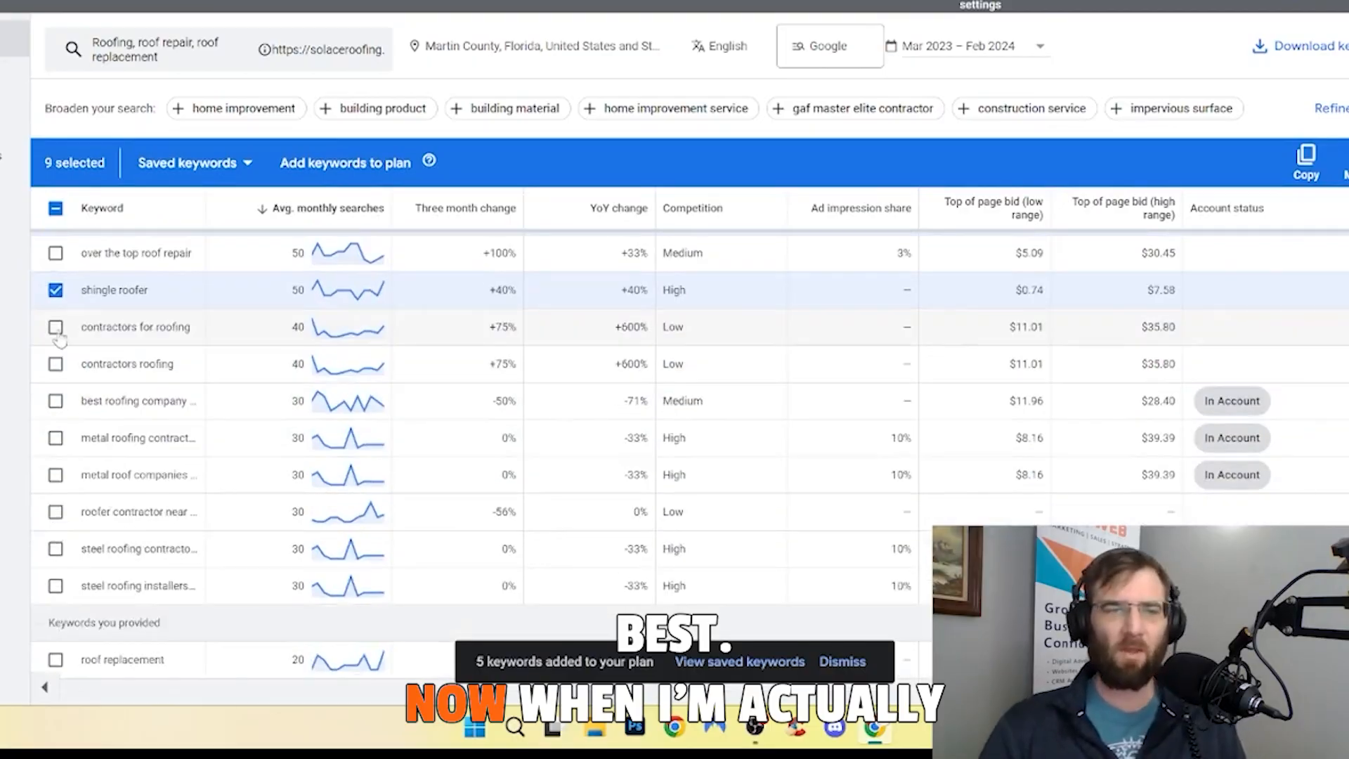
left_click(56, 326)
left_click(56, 363)
left_click(56, 400)
left_click(56, 438)
left_click(56, 475)
left_click(56, 512)
left_click(56, 549)
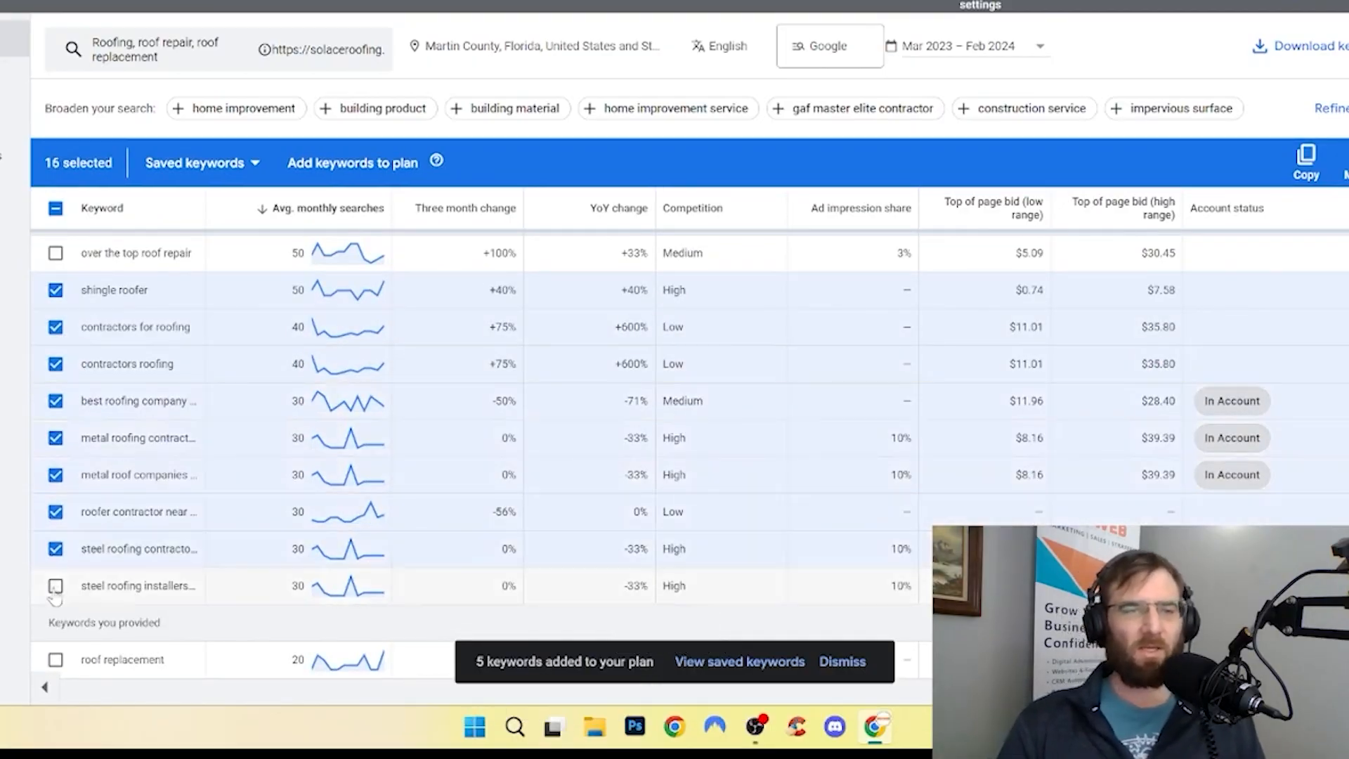
left_click(55, 586)
Step: Select the keyword ideas roof inspection and roof replacement costs among the 20-search entries
scroll(59, 587, "down", 4)
left_click(56, 407)
left_click(56, 443)
scroll(56, 436, "down", 1)
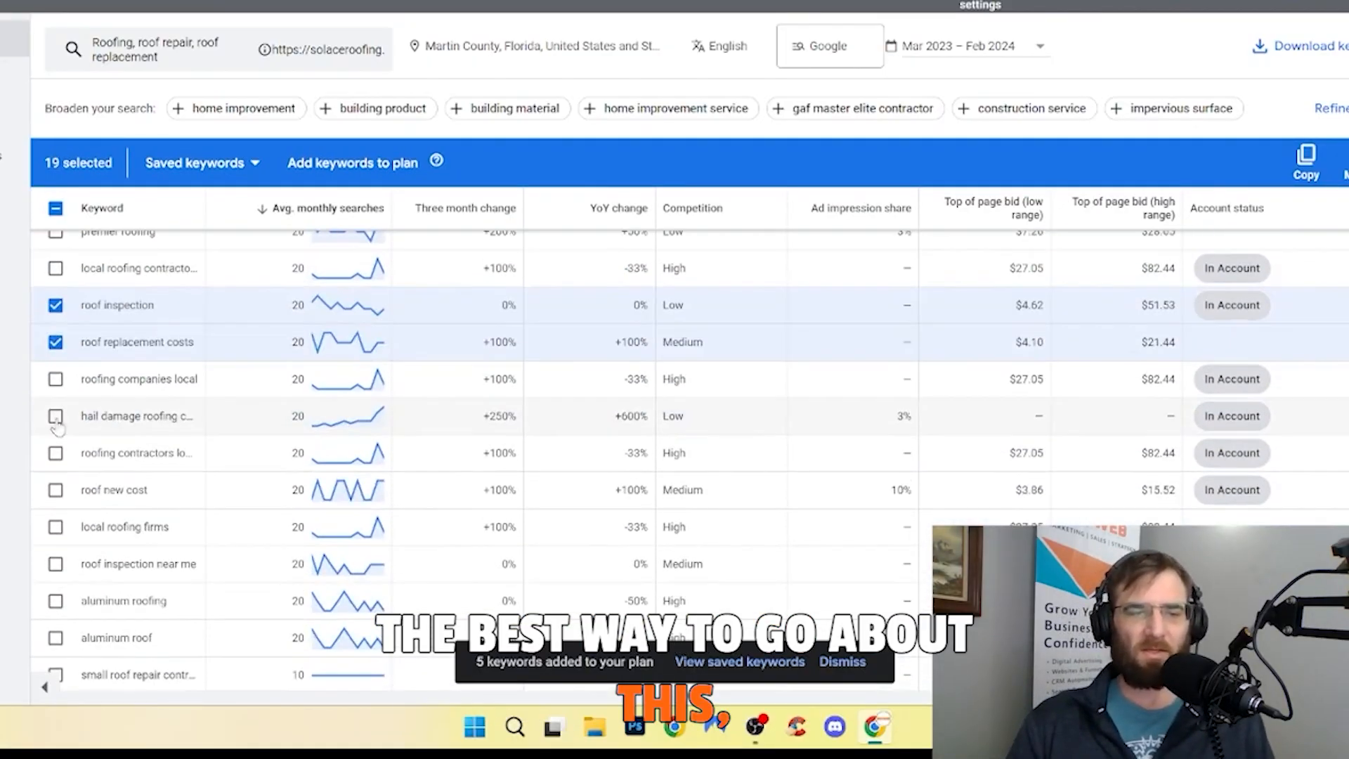
Step: Select roof new cost, aluminum roofing, aluminum roof, the small roof repair contractor idea and roofing services
scroll(56, 495, "down", 2)
left_click(56, 390)
left_click(55, 427)
left_click(55, 464)
left_click(55, 500)
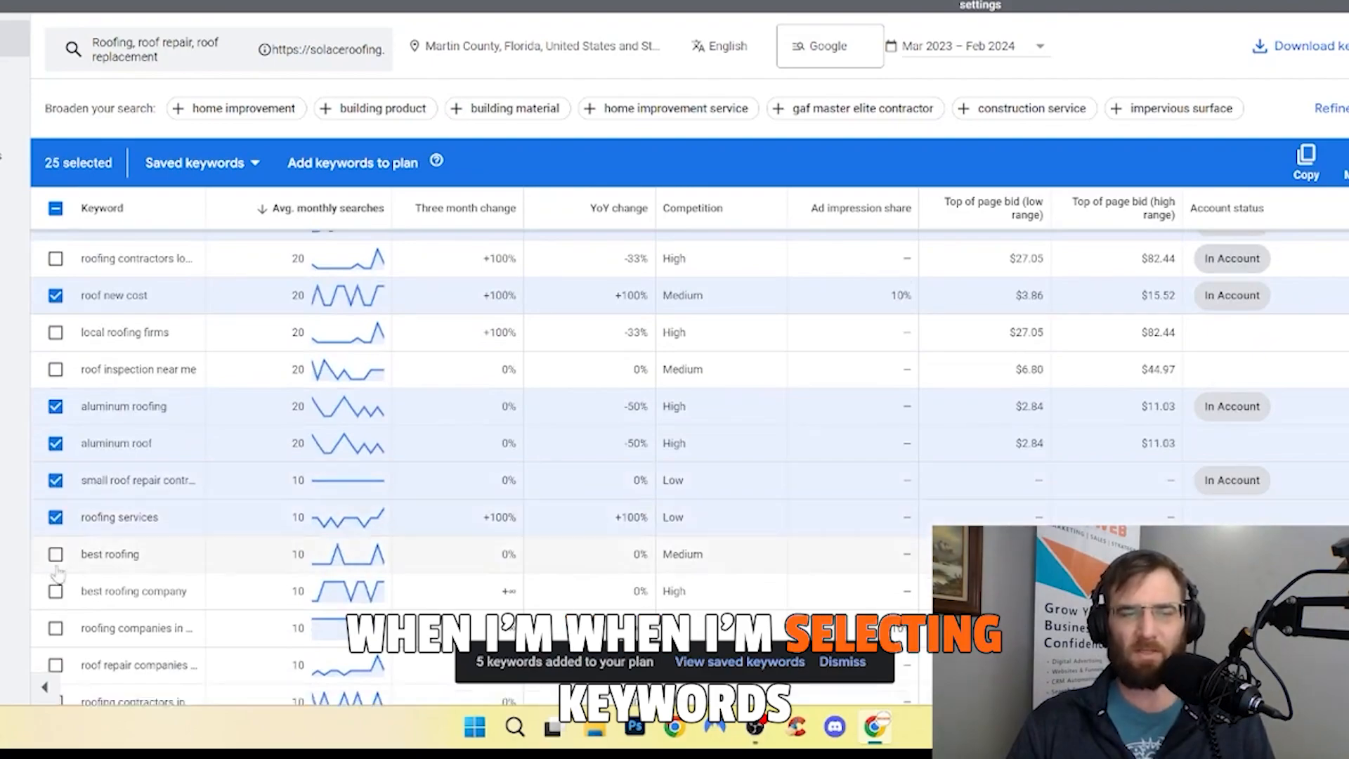
Step: Select the eight 10-search ideas from best roofing company through roof repairs in my area, skipping the minor roof repair entry
scroll(56, 520, "down", 1)
left_click(55, 528)
left_click(56, 565)
left_click(55, 602)
left_click(55, 639)
left_click(55, 675)
scroll(56, 562, "down", 2)
left_click(55, 490)
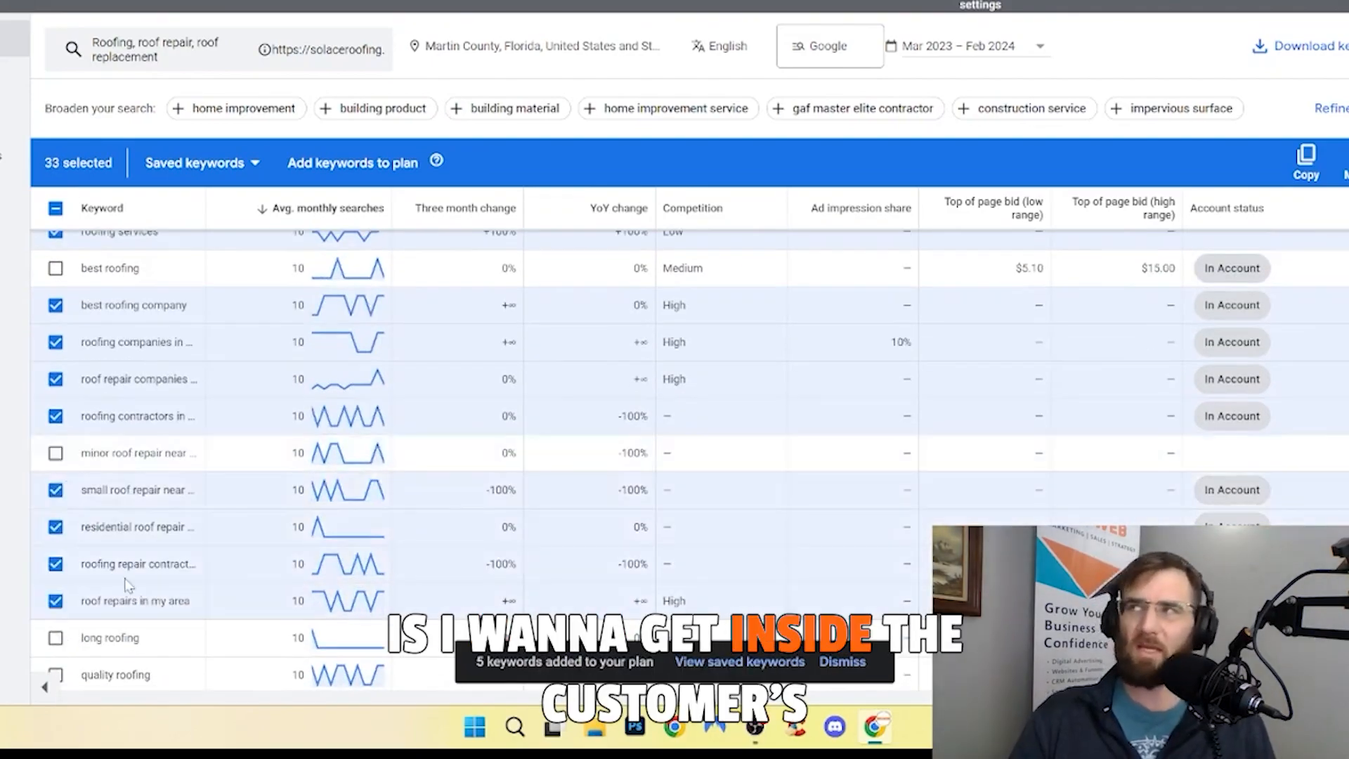
Step: Recheck the selected ideas and deselect residential roof repair near me
scroll(85, 492, "down", 2)
left_click(55, 359)
scroll(58, 383, "up", 4)
left_click(56, 392)
scroll(57, 392, "up", 7)
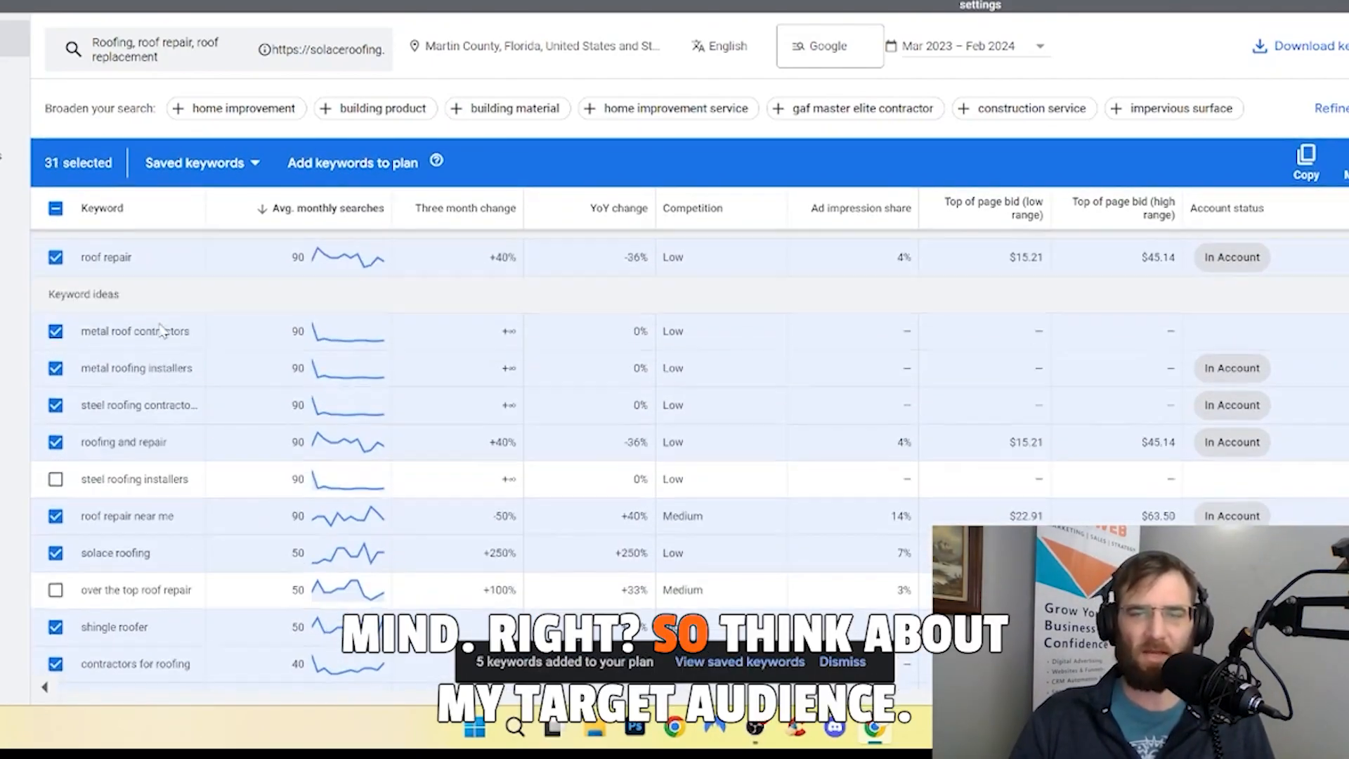
Step: Select the five ideas from quality roofing through metal roof repair near me
scroll(56, 338, "down", 15)
scroll(55, 338, "up", 4)
left_click(55, 425)
left_click(55, 463)
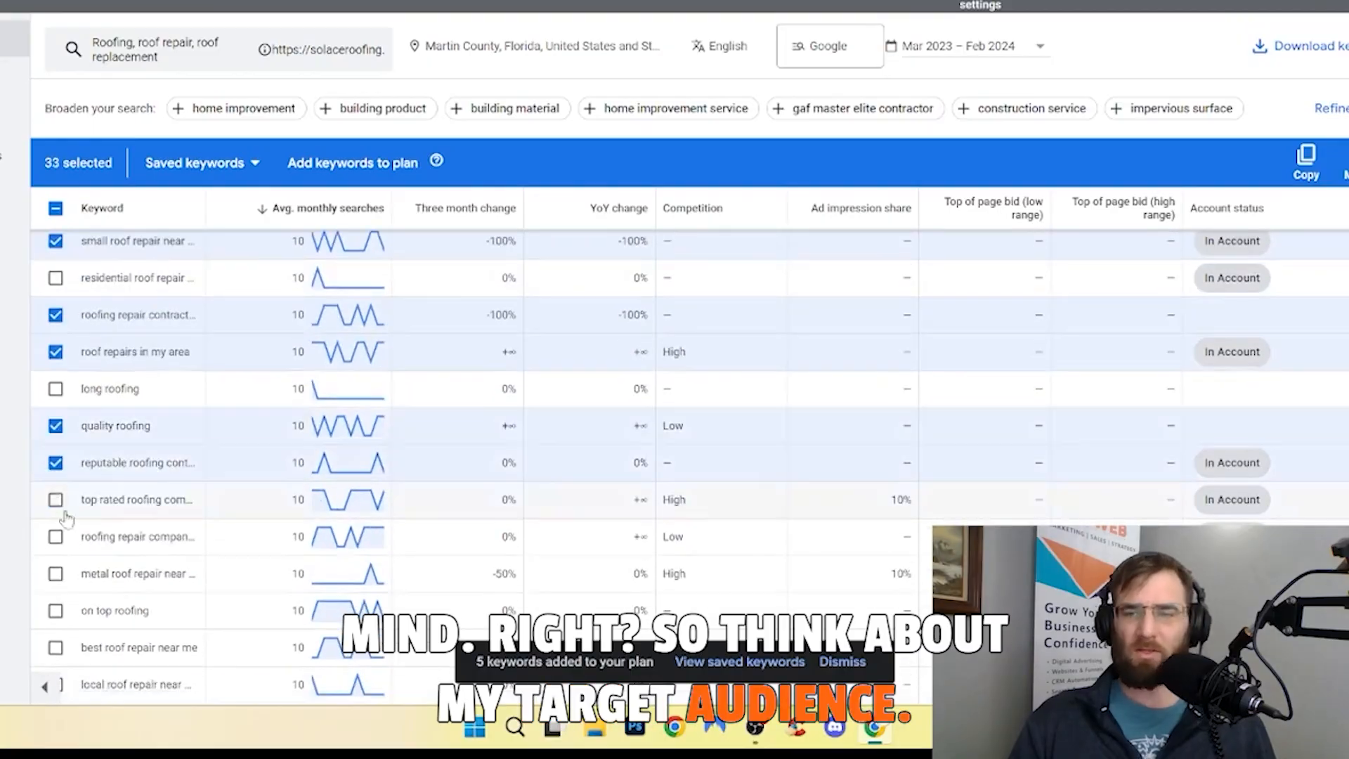
left_click(56, 647)
left_click(55, 684)
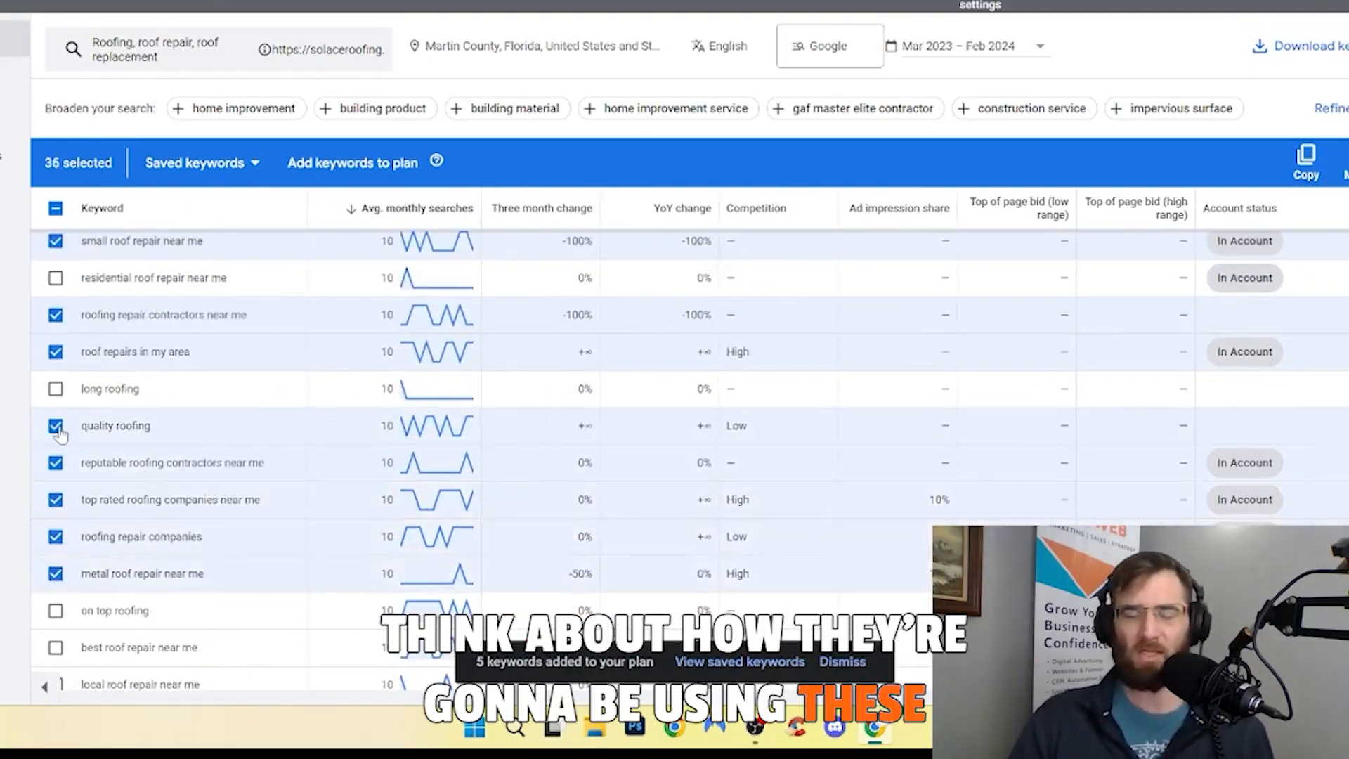
Step: Select residential roofing companies near me, local roof repair, roof replacement companies near me and local roofer
scroll(56, 632, "down", 5)
left_click(56, 588)
scroll(56, 588, "down", 2)
left_click(56, 507)
left_click(56, 545)
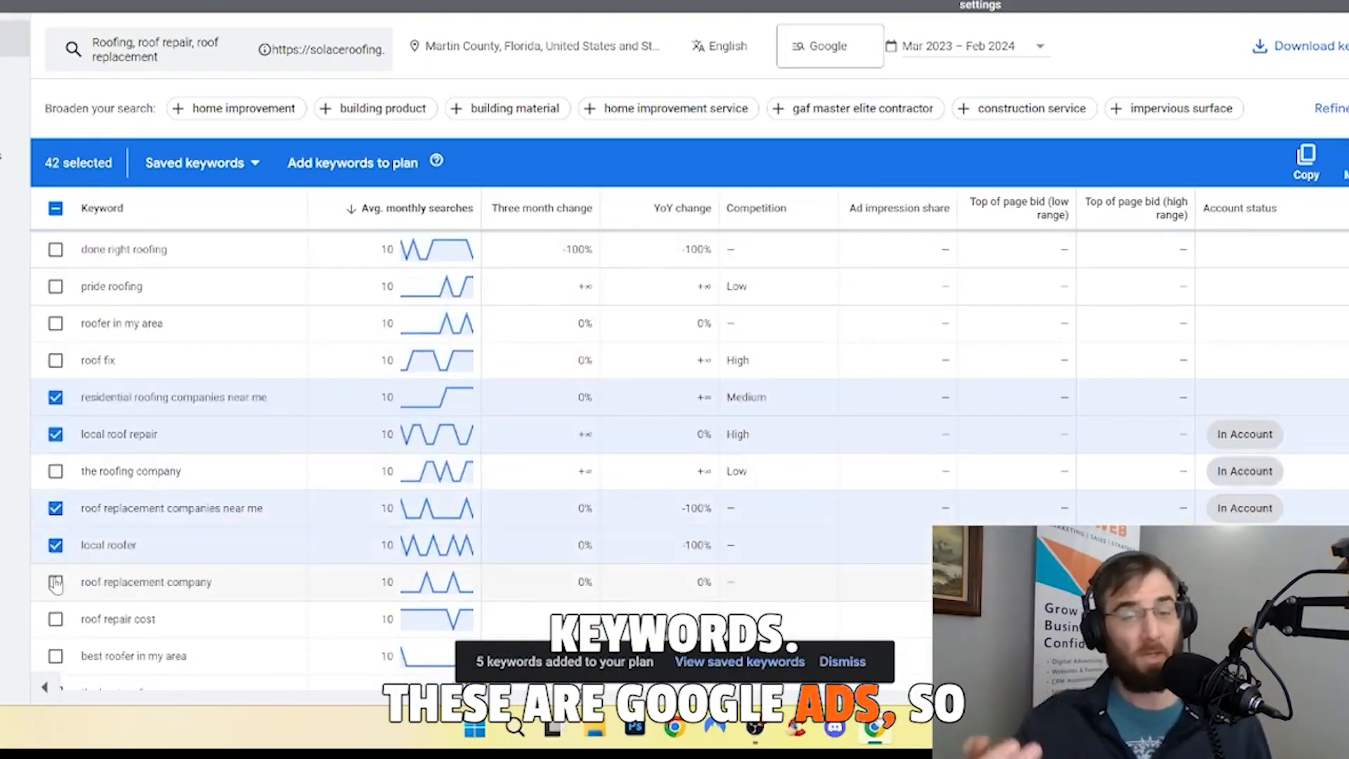
Step: Select roof replacement company, roof repair cost, best roofer in my area, good roofing companies near me, i need a new roof and re roofing
left_click(56, 582)
left_click(56, 618)
left_click(56, 657)
scroll(56, 657, "down", 4)
left_click(56, 503)
scroll(59, 485, "down", 3)
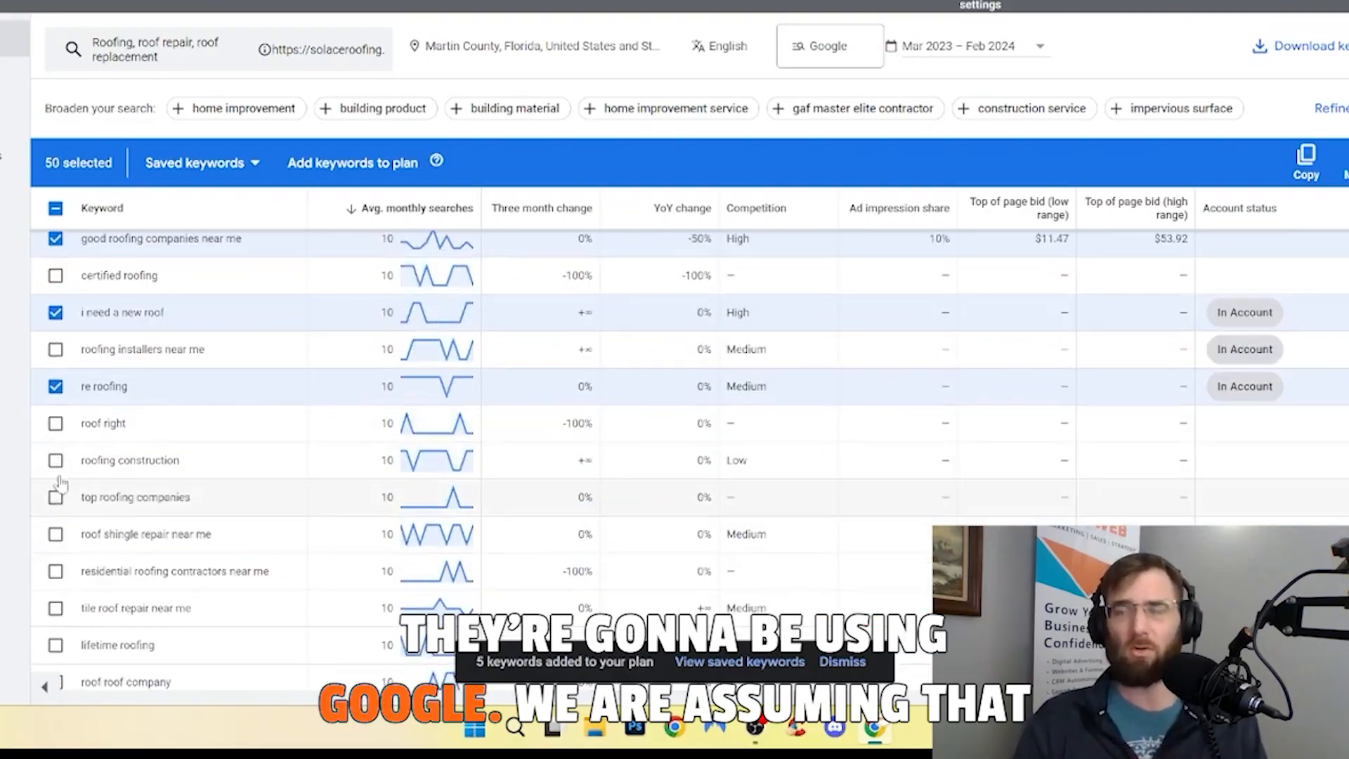
Step: Select roof shingle repair near me, tile roof repair near me, need a new roof, new roof and roof repair estimates near me
left_click(55, 608)
scroll(57, 598, "down", 3)
left_click(56, 283)
scroll(56, 444, "down", 1)
left_click(56, 431)
left_click(56, 505)
left_click(55, 580)
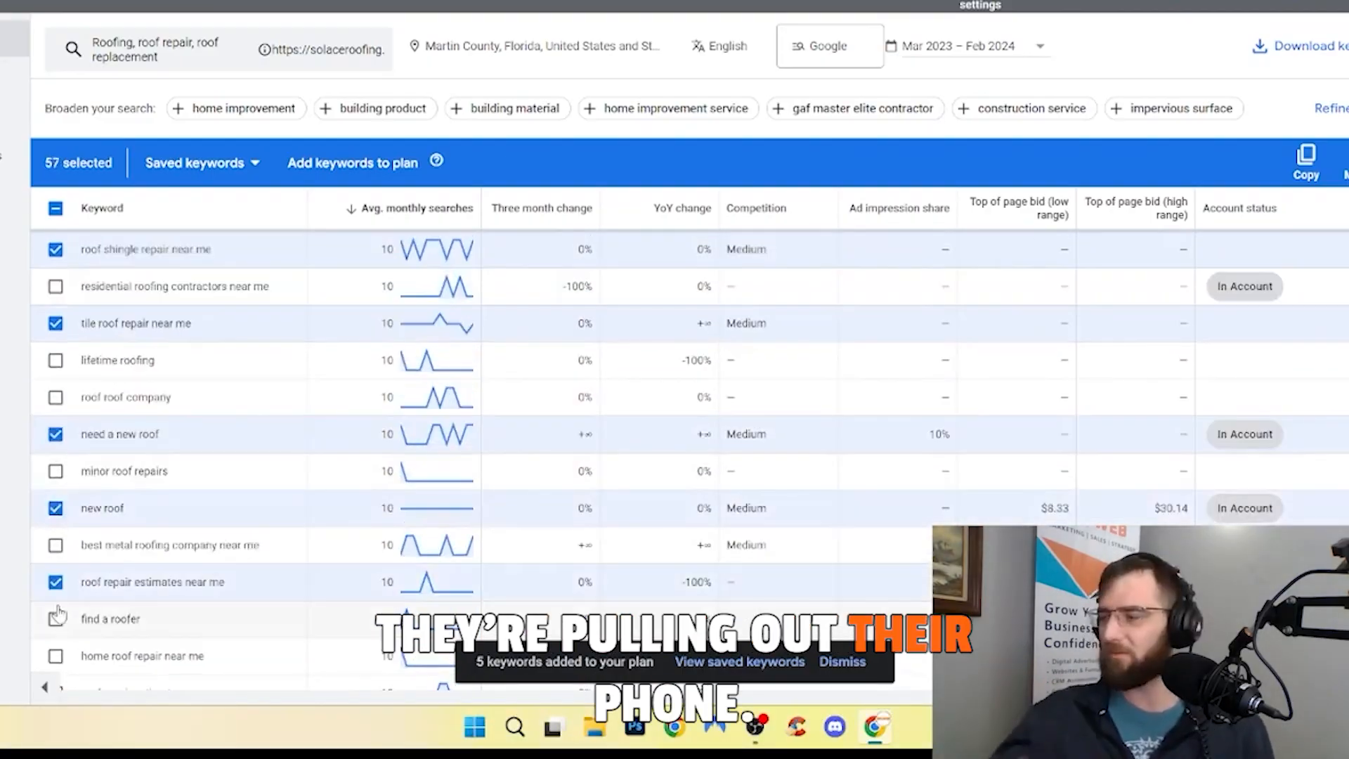
Step: Select find a roofer, roof patching near me and residential metal roofing contractors near me
left_click(56, 617)
scroll(63, 569, "down", 3)
left_click(56, 451)
left_click(56, 597)
scroll(56, 609, "down", 2)
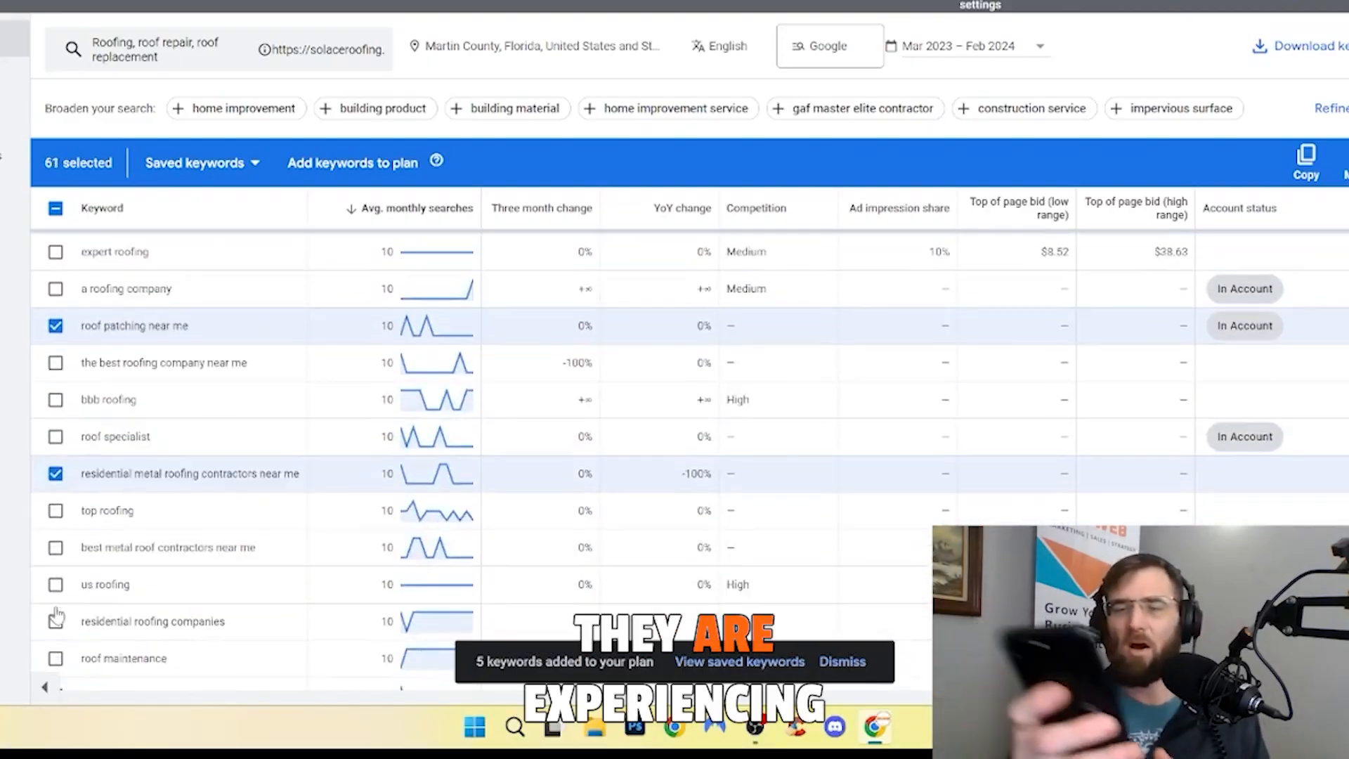
Step: Select average cost of roof replacement, need roof repair, best roof repair company near me and small roof repair
left_click(56, 546)
scroll(56, 520, "down", 2)
left_click(56, 484)
left_click(55, 522)
left_click(55, 558)
scroll(56, 520, "down", 2)
left_click(56, 447)
left_click(55, 485)
left_click(55, 591)
scroll(55, 495, "down", 2)
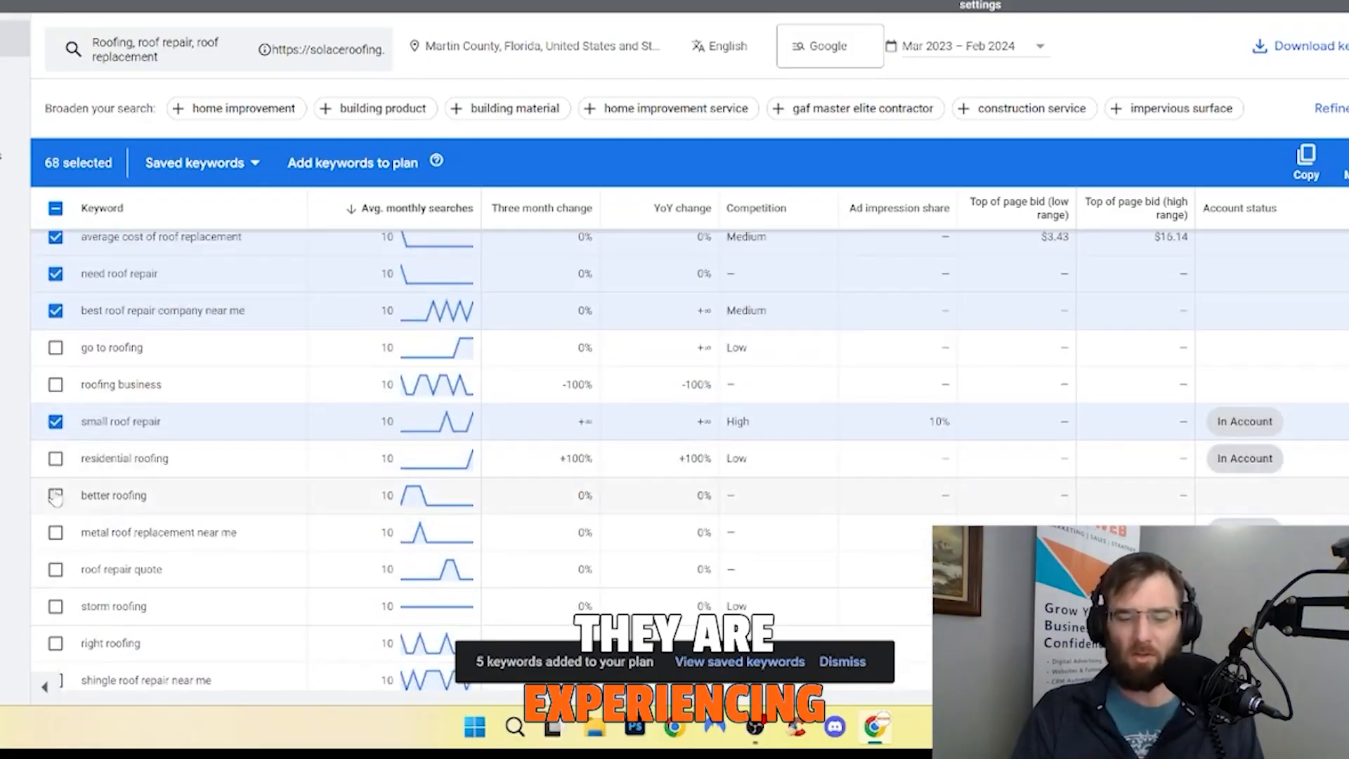
Step: Select the ideas from better roofing through highest rated roofing companies near me, skipping right roofing
left_click(55, 496)
left_click(56, 532)
left_click(56, 569)
left_click(55, 606)
scroll(56, 597, "down", 2)
left_click(55, 560)
scroll(56, 562, "down", 3)
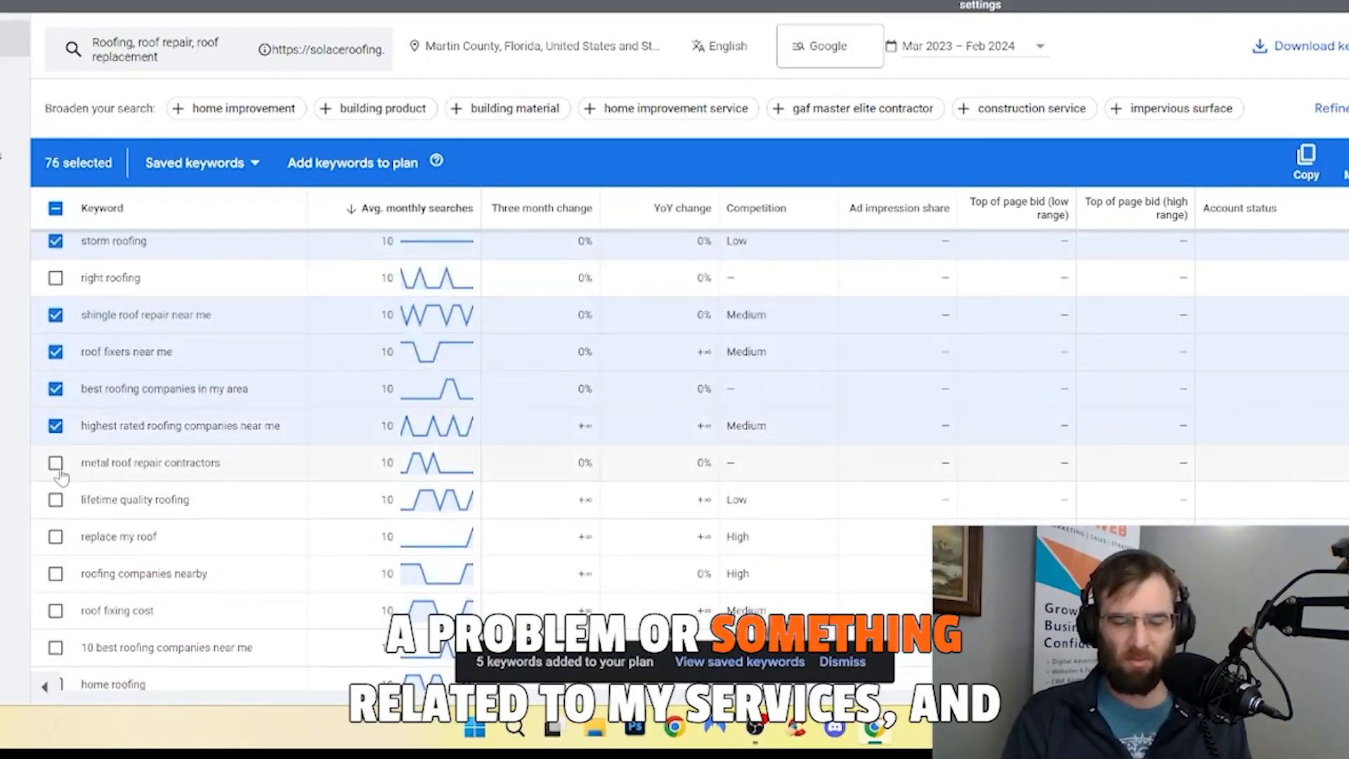
Step: Select replace my roof, roofing companies nearby, roof fixing cost and the six ideas from premium roofing through quality roofing company
left_click(55, 536)
left_click(56, 402)
left_click(56, 439)
left_click(55, 586)
left_click(56, 550)
scroll(56, 597, "down", 1)
left_click(57, 519)
left_click(56, 555)
left_click(55, 592)
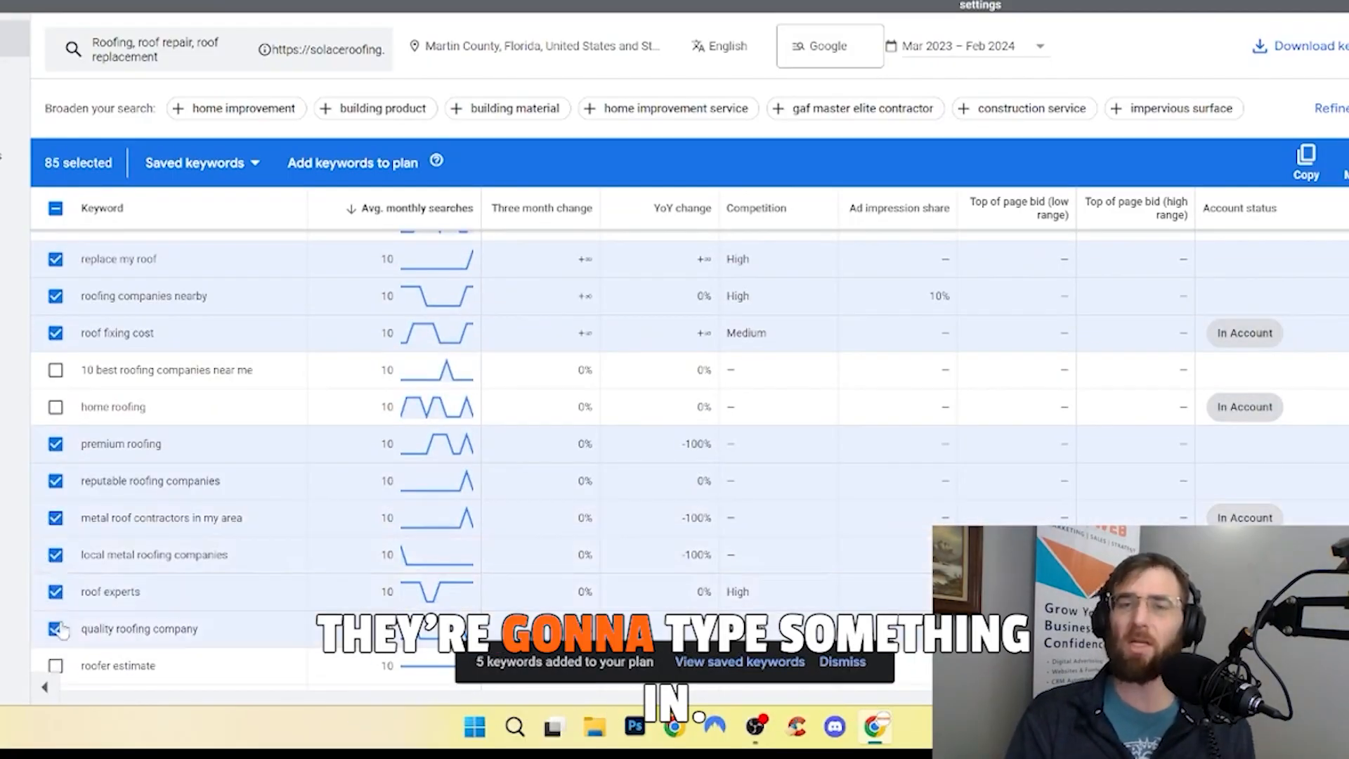
Step: Select nearby roofing companies, average roof cost, roofing and construction, local roof repair contractors and metal roofing contractors in my area
left_click(55, 573)
left_click(56, 536)
left_click(56, 425)
left_click(55, 610)
left_click(55, 647)
scroll(59, 632, "down", 2)
left_click(56, 604)
scroll(57, 597, "down", 3)
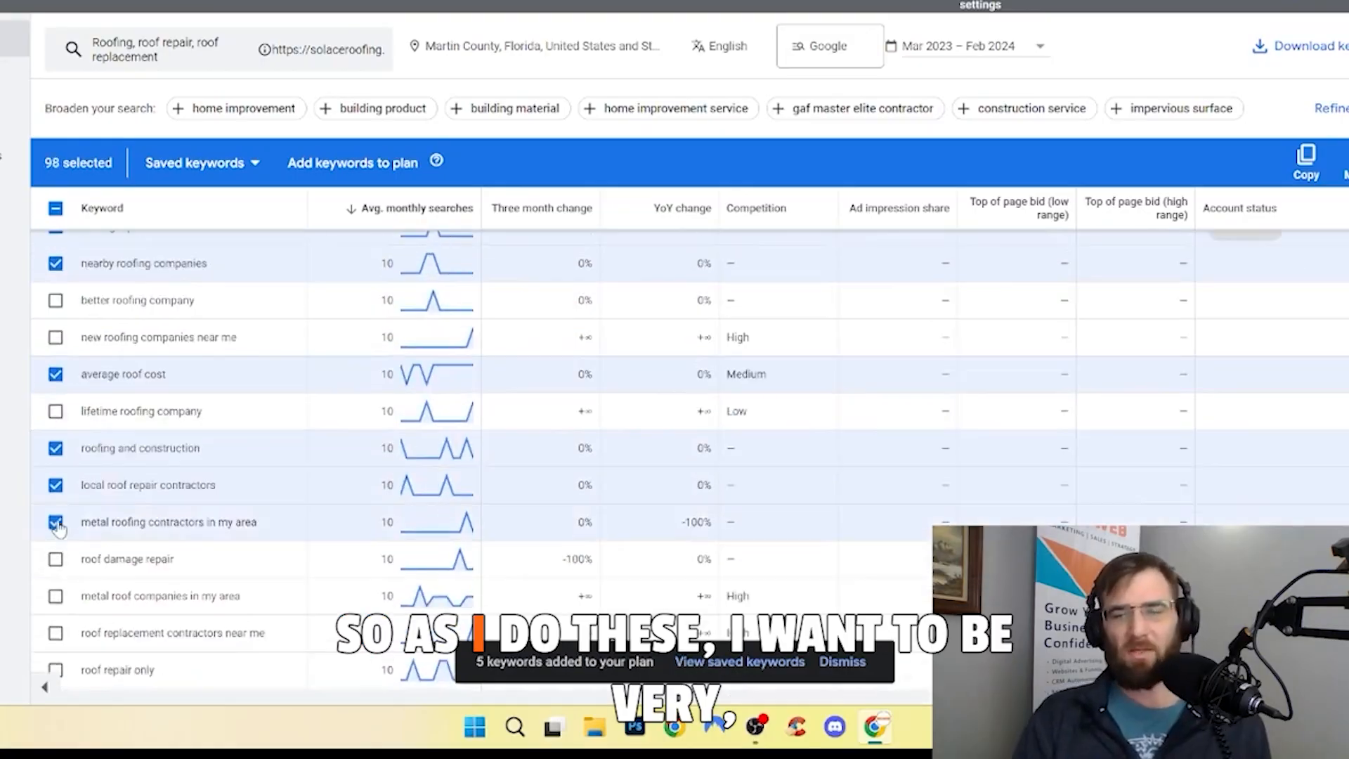
Step: Select full roof replacement cost, metal roof installer near me and need roof replaced
left_click(56, 475)
left_click(55, 513)
left_click(56, 586)
left_click(56, 659)
left_click(56, 627)
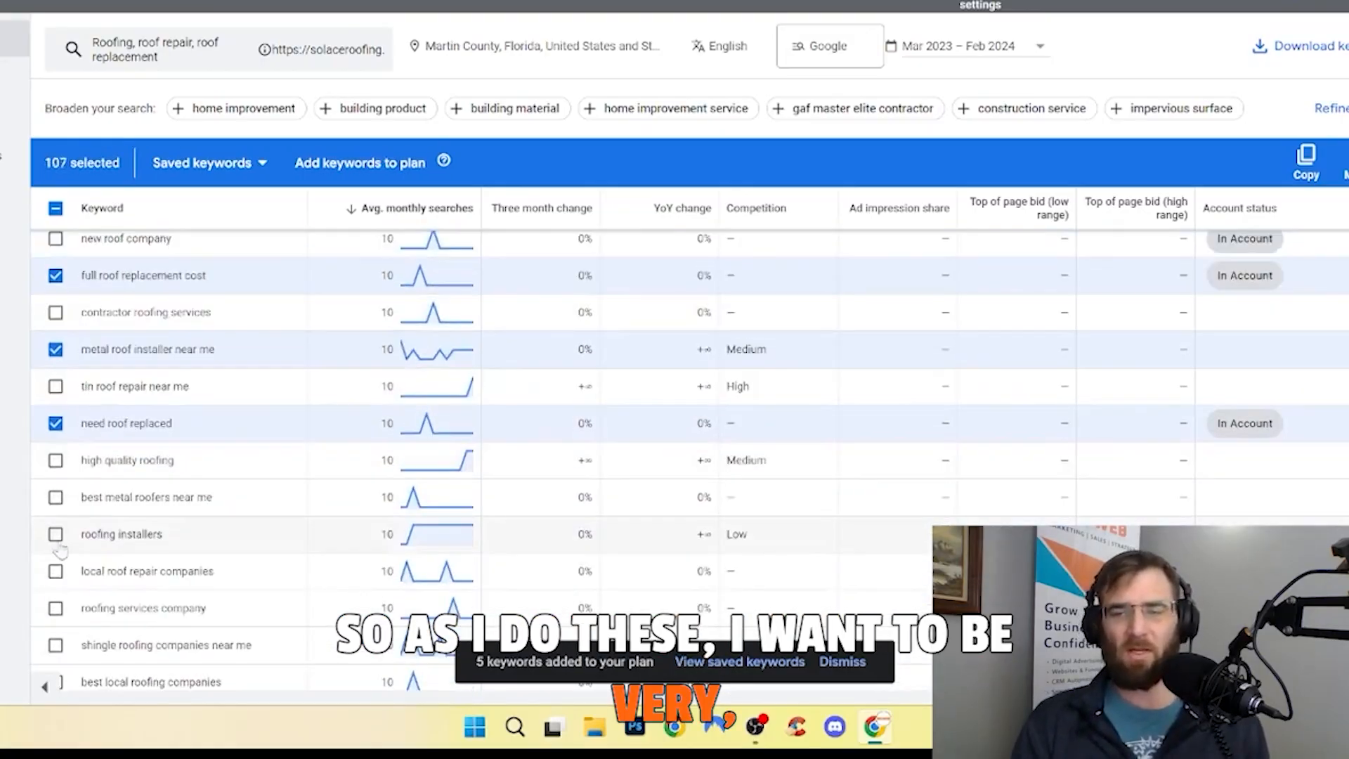
Step: Select roofing installers and local roof repair companies along with other suitable ideas just below them
left_click(56, 536)
left_click(56, 571)
left_click(55, 506)
left_click(56, 543)
left_click(56, 579)
Step: Select roof shingle repair cost, best roof replacement near me and the four ideas from need a roof through certified roofing company
scroll(56, 583, "down", 3)
left_click(55, 413)
left_click(56, 487)
left_click(56, 598)
scroll(62, 605, "down", 3)
left_click(56, 488)
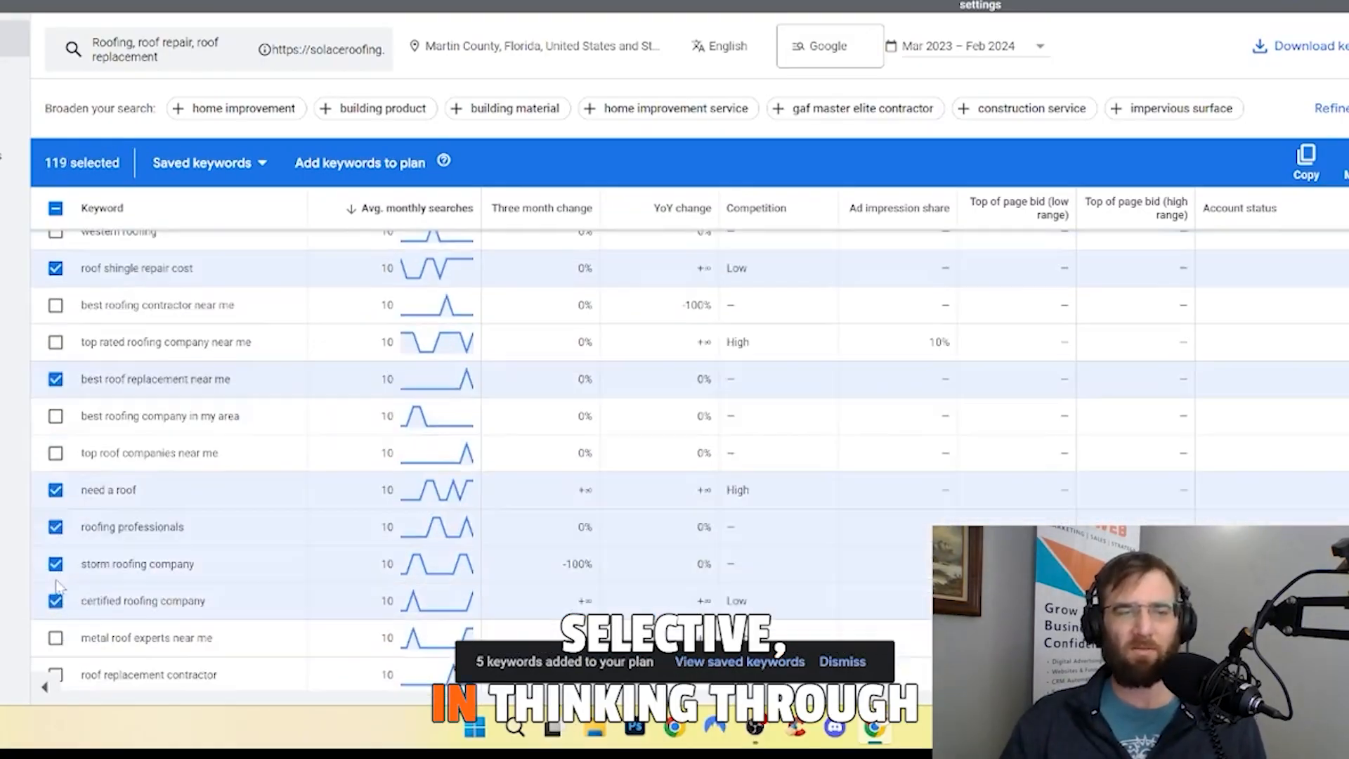
Step: Select metal roof repair cost, small roof repair cost and good roofing company
left_click(56, 524)
left_click(56, 634)
scroll(56, 618, "down", 2)
left_click(56, 449)
left_click(56, 448)
left_click(55, 485)
left_click(55, 522)
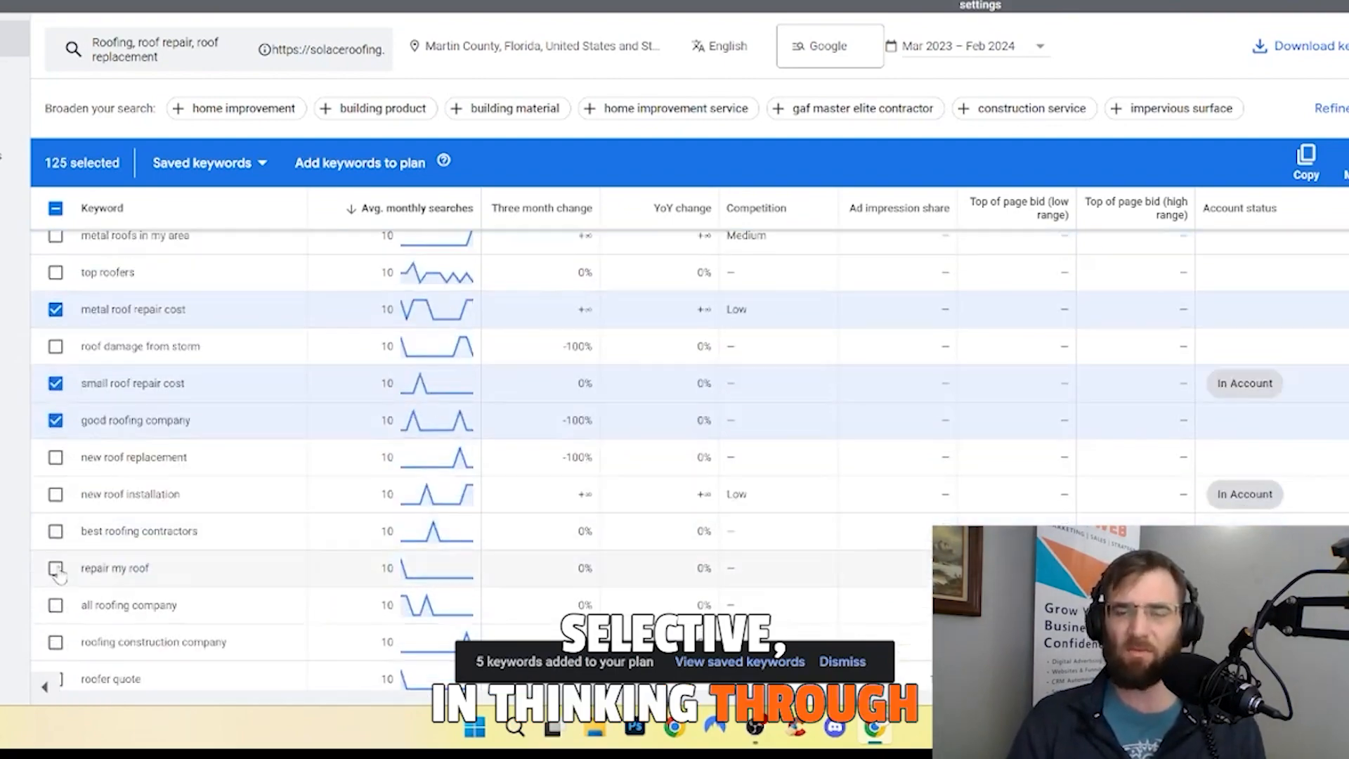
Step: Select repair my roof and the range of ideas down through need roofer, leaving out largest roofing companies
left_click(55, 565)
left_click(56, 447)
scroll(55, 490, "down", 4)
left_click(55, 636, "shift")
left_click(56, 599)
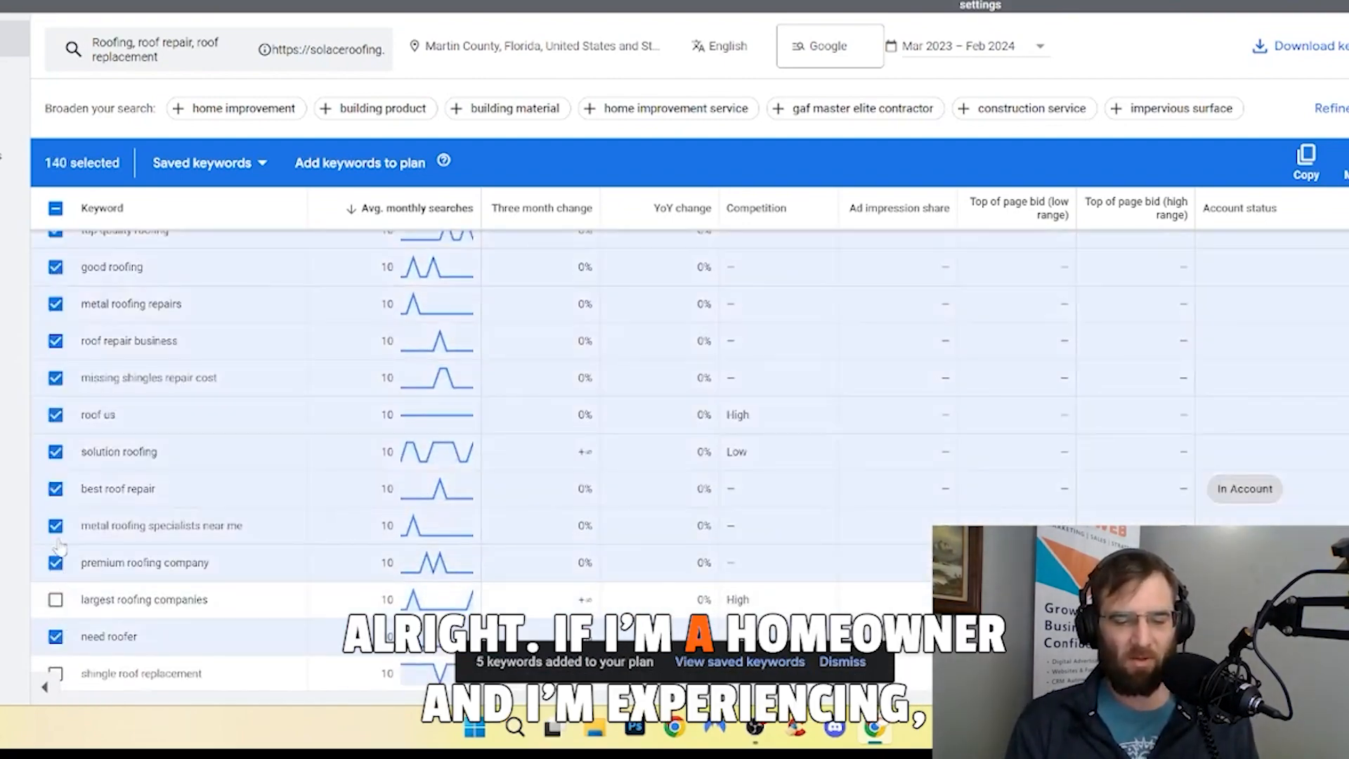
Step: Deselect best roof repair, solution roofing and roof us
left_click(56, 489)
left_click(55, 452)
left_click(56, 415)
Step: Select roof replacement deals, professional roofing services, re roofing contractors near me, need a roof repair and roof fix it
scroll(60, 358, "down", 5)
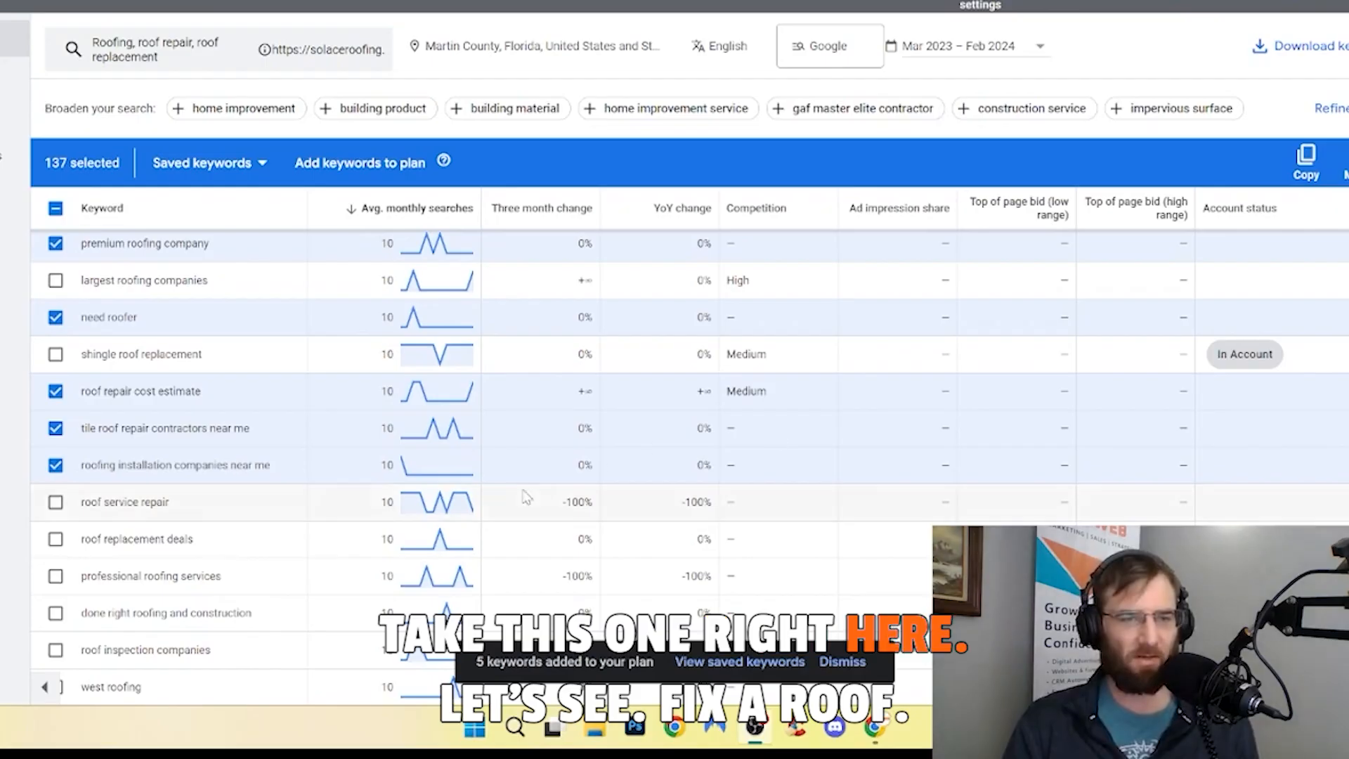
scroll(344, 503, "down", 3)
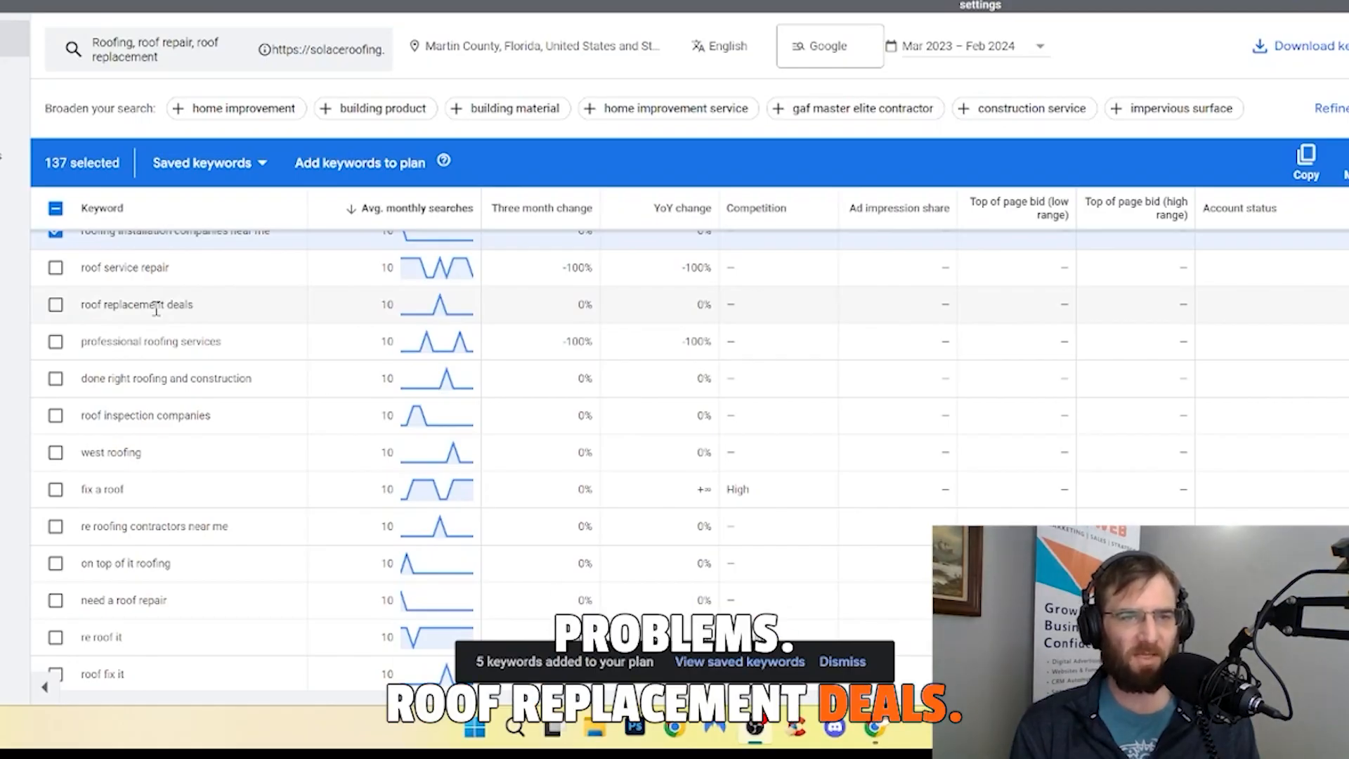
left_click(56, 304)
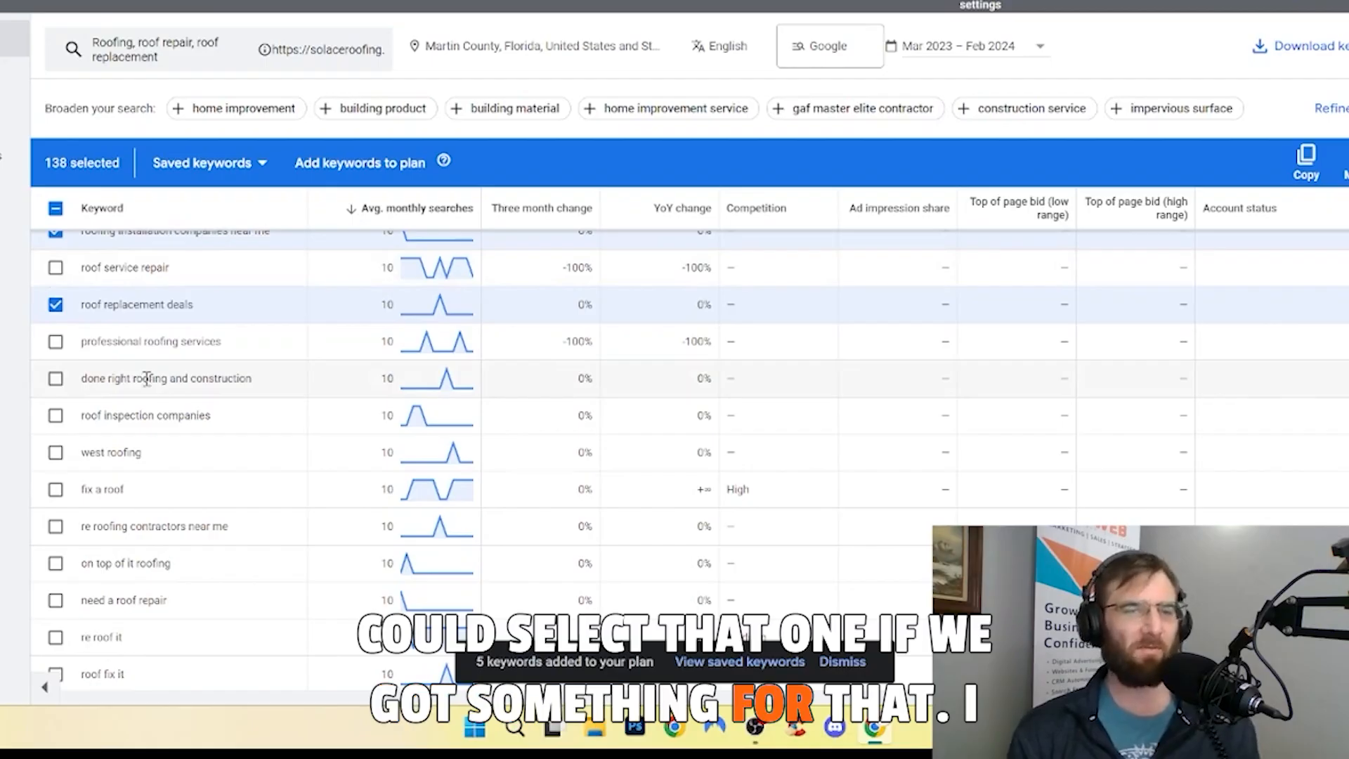
left_click(100, 338)
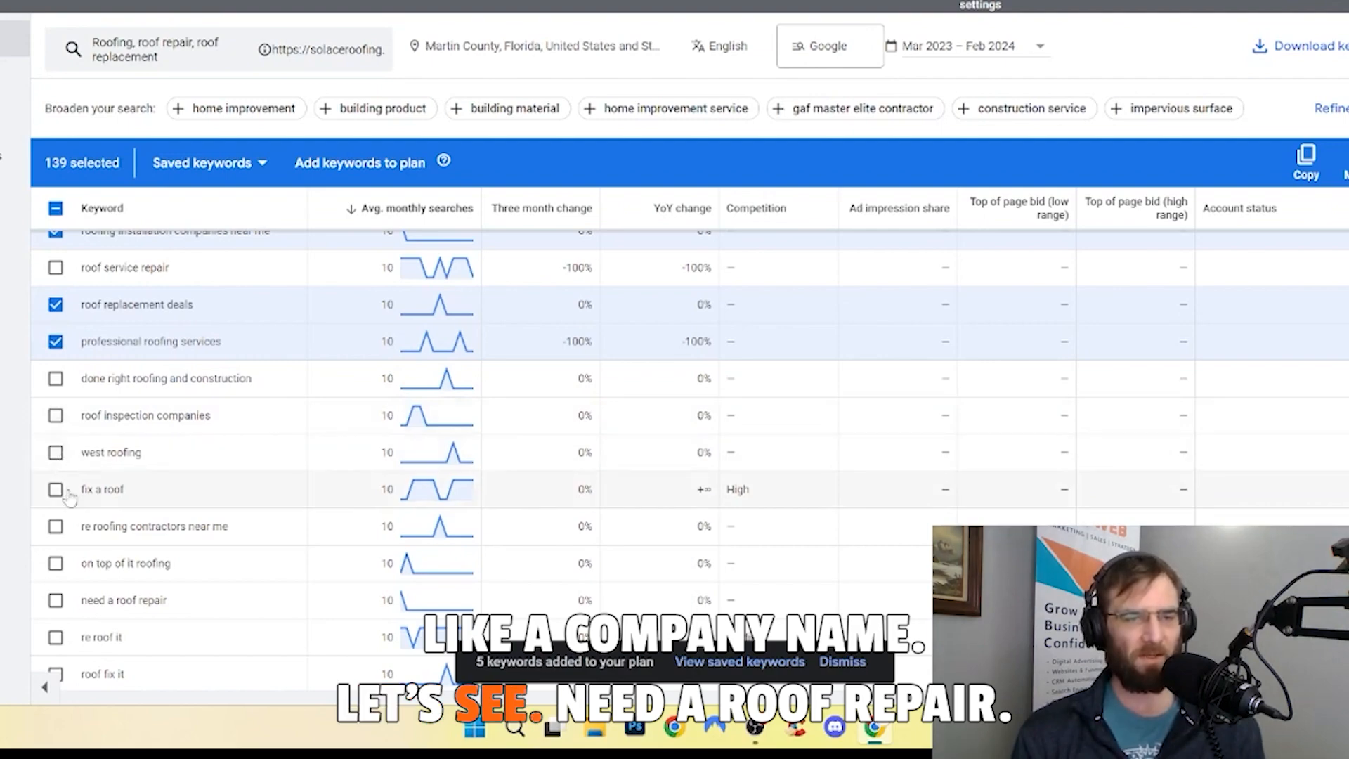
left_click(56, 527)
scroll(54, 532, "down", 2)
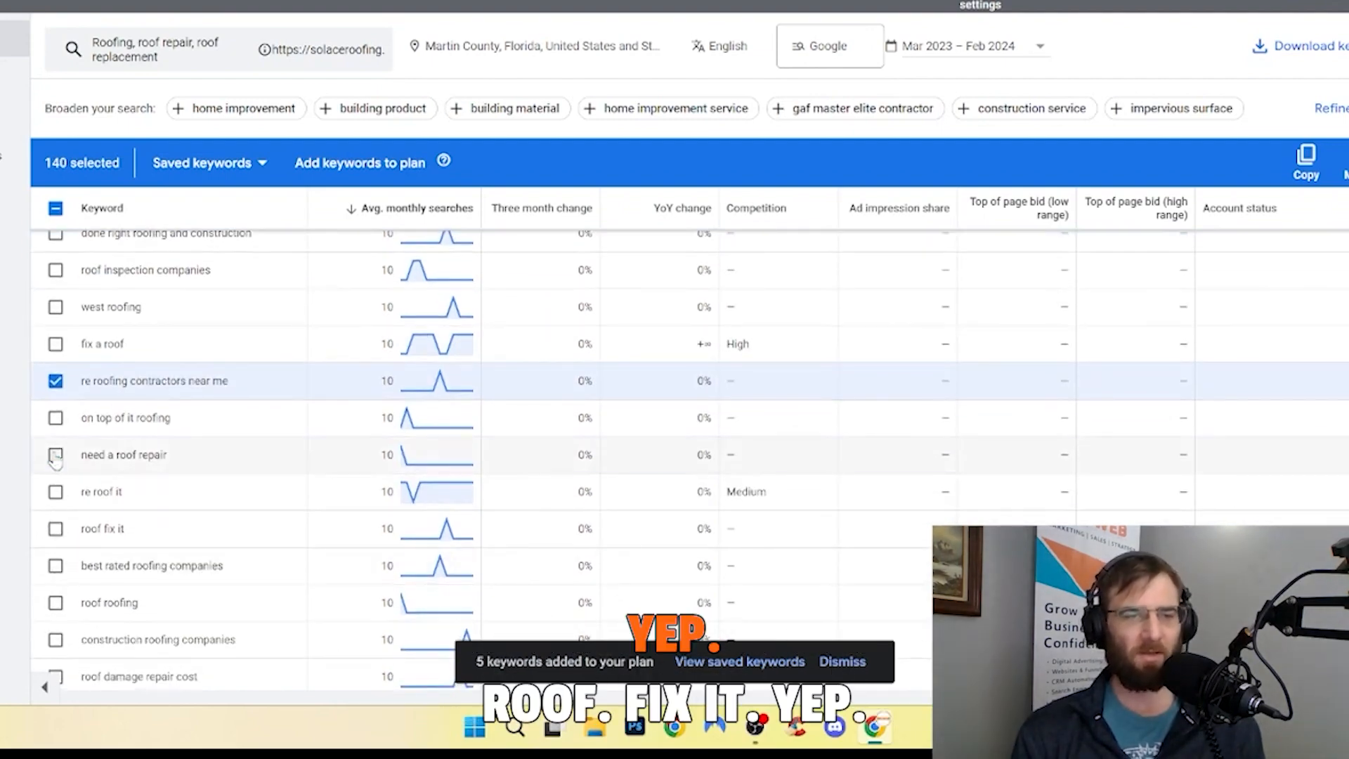
left_click(56, 455)
left_click(55, 529)
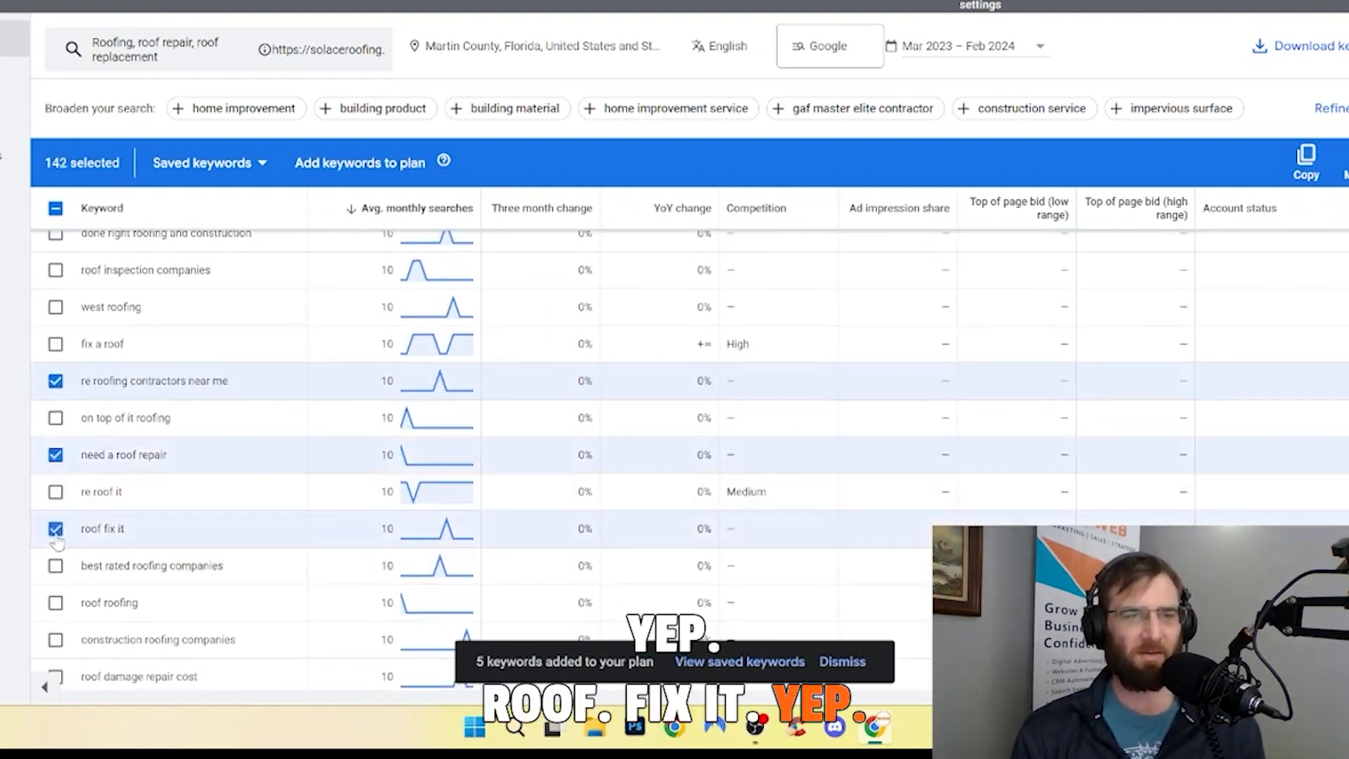
Step: Select the five ideas from roof damage repair cost through metal roofing installers in my area
scroll(56, 541, "down", 3)
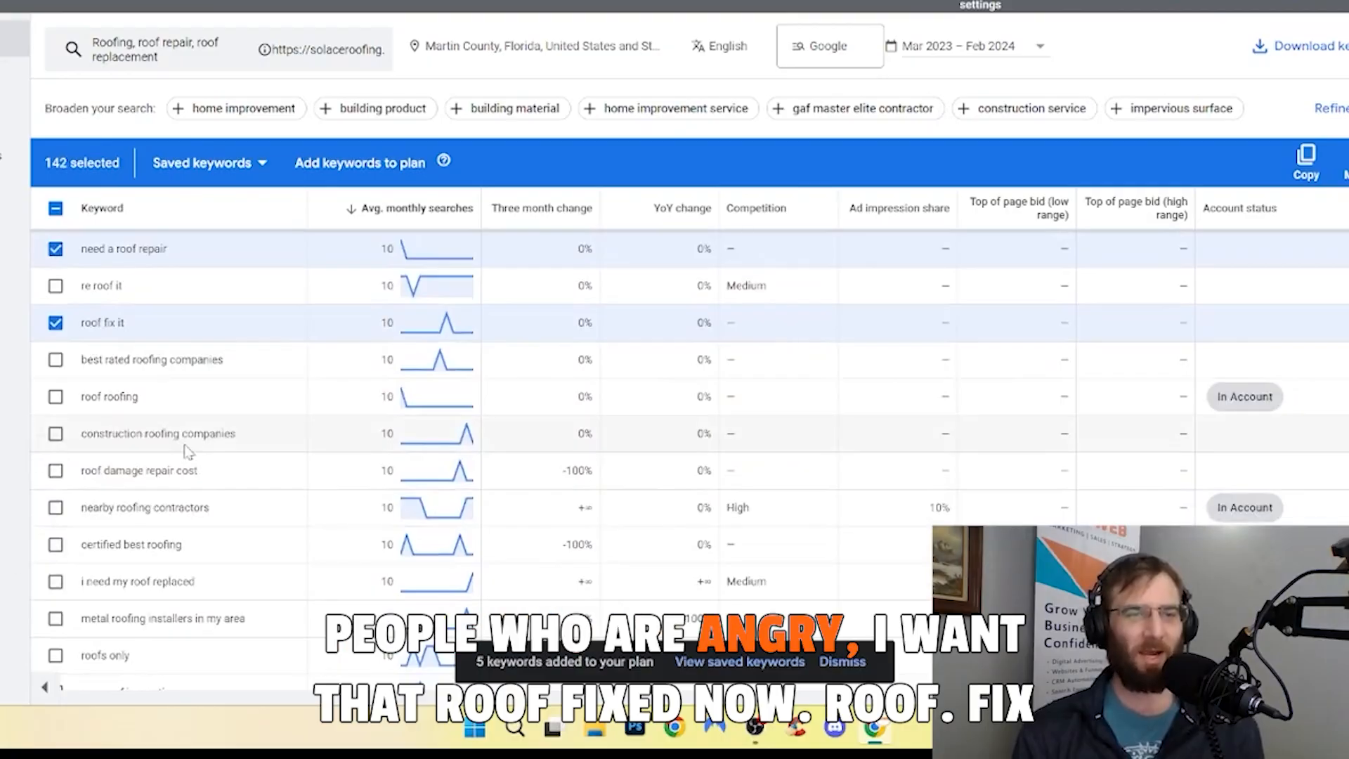
scroll(188, 452, "down", 1)
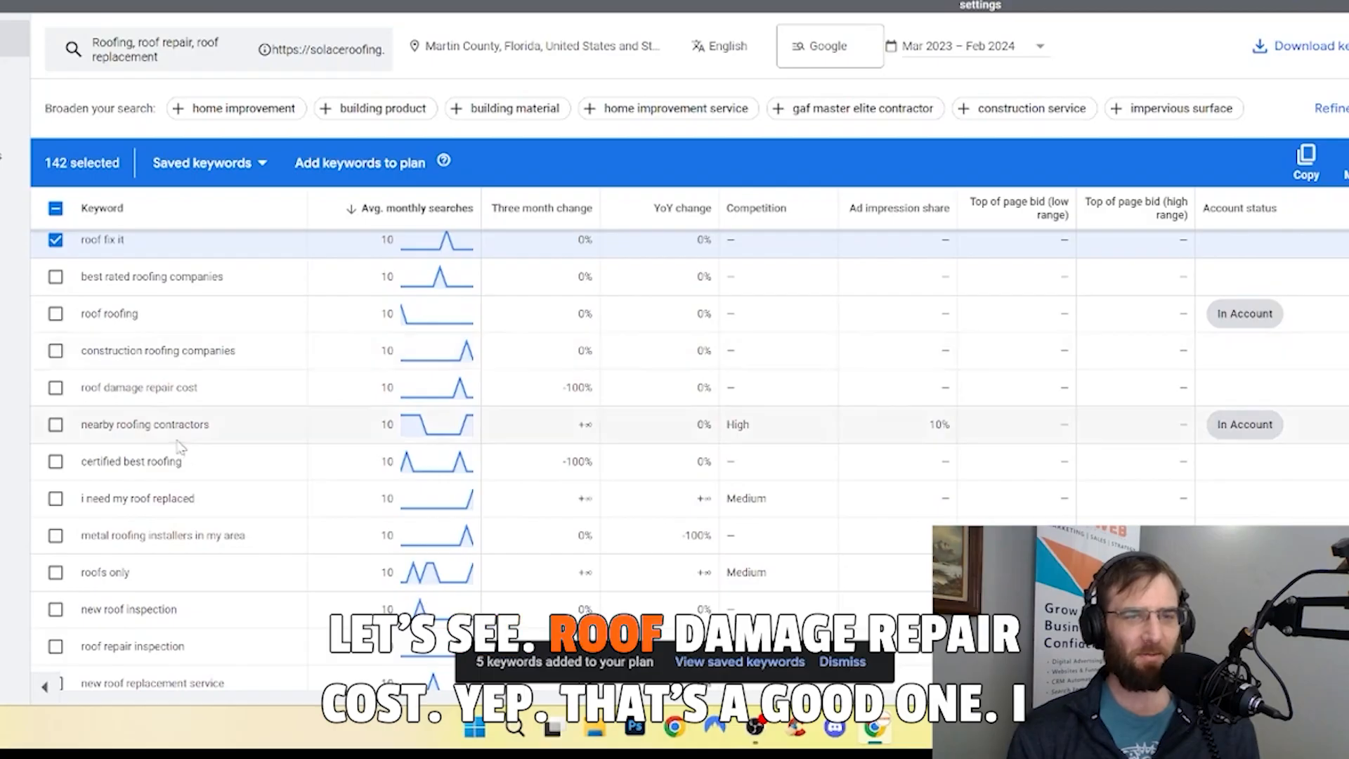
left_click(55, 387)
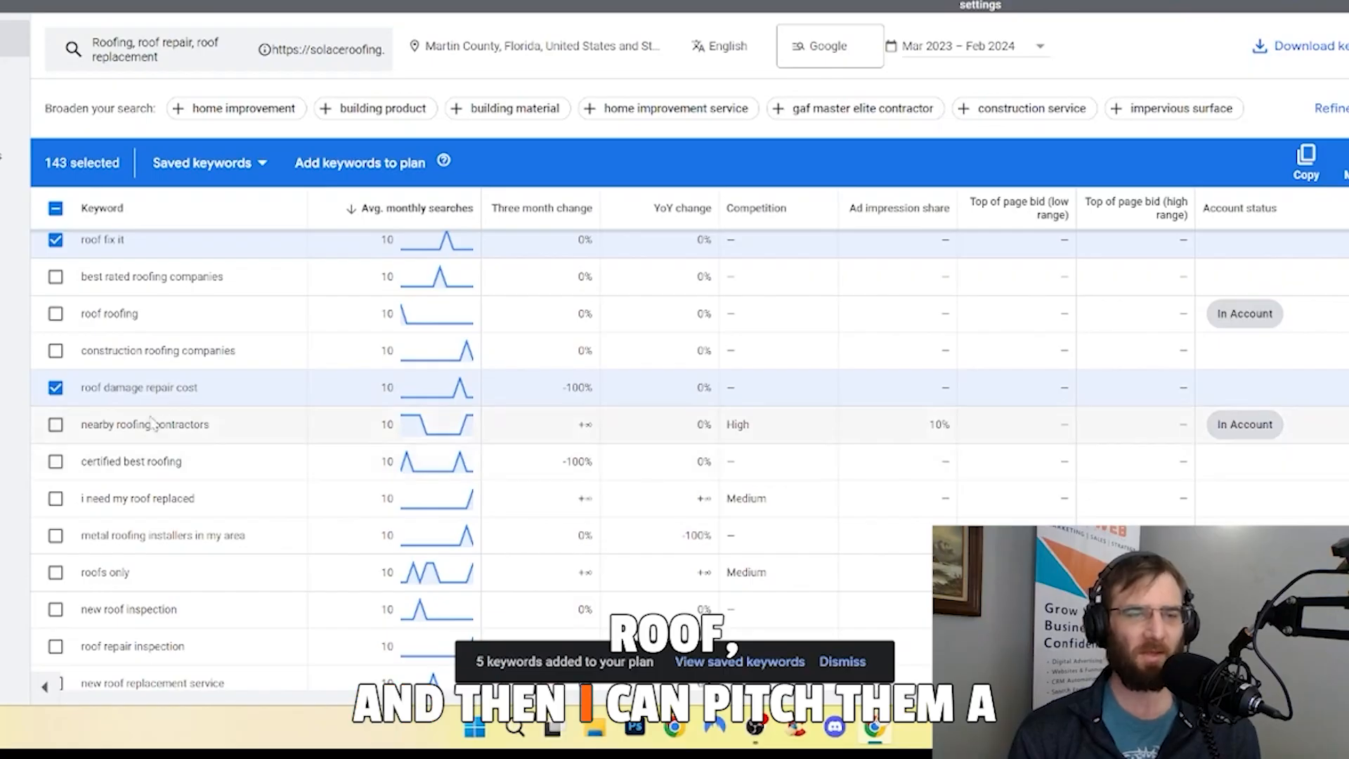
left_click(55, 425)
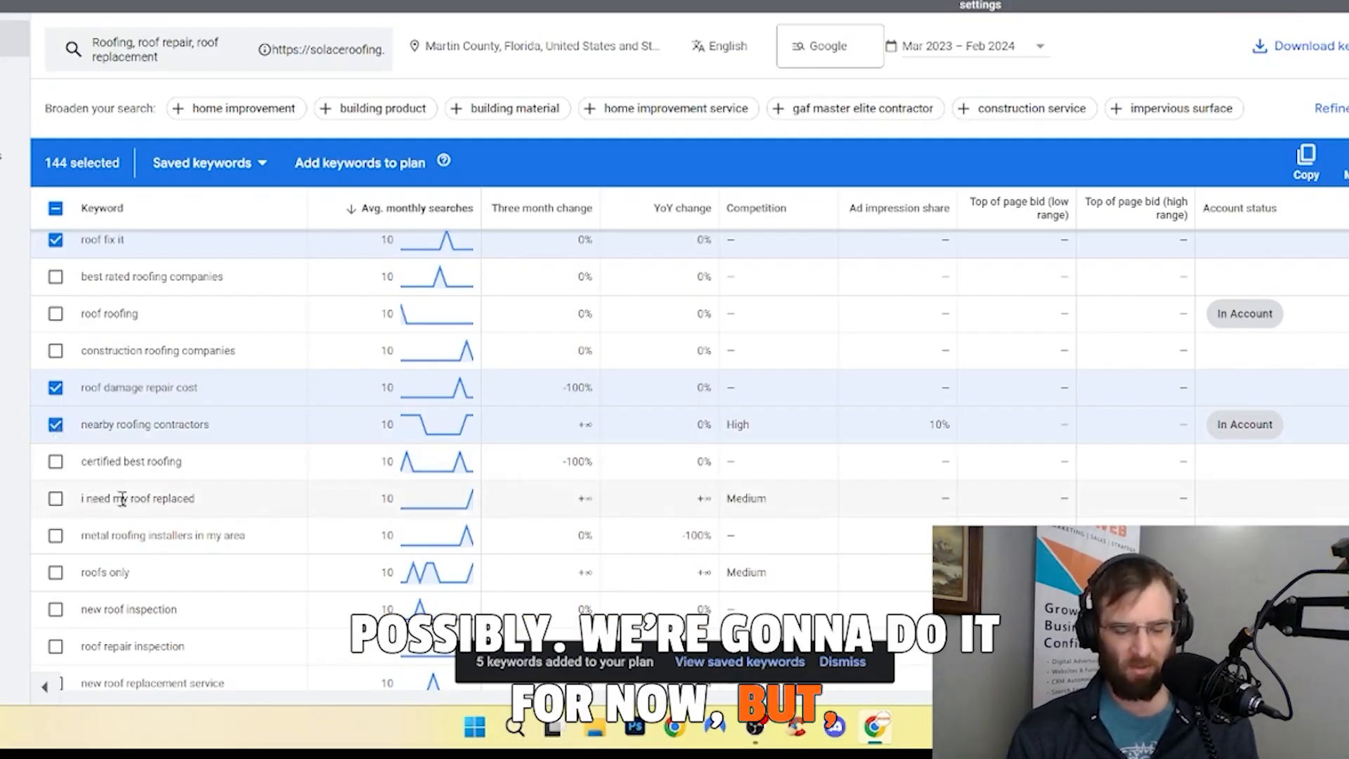
left_click(55, 462)
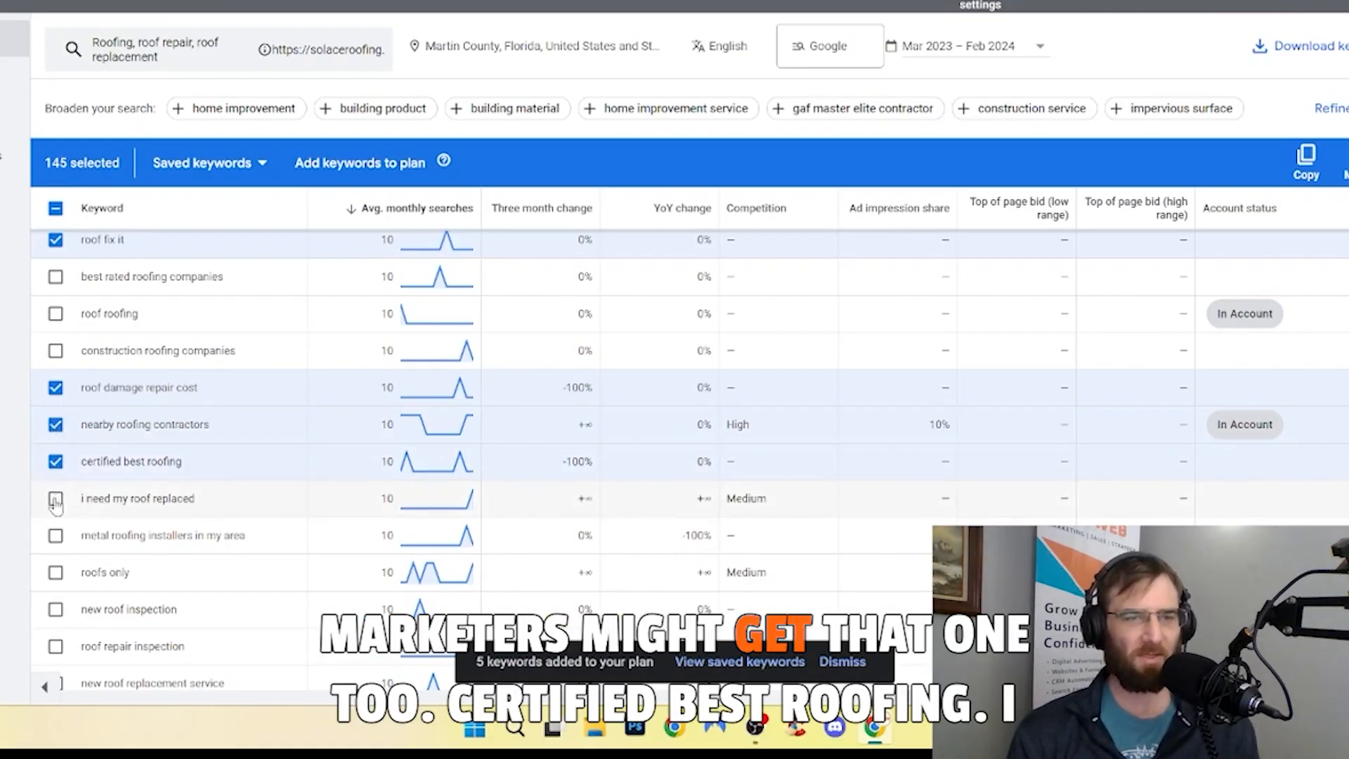
left_click(56, 535)
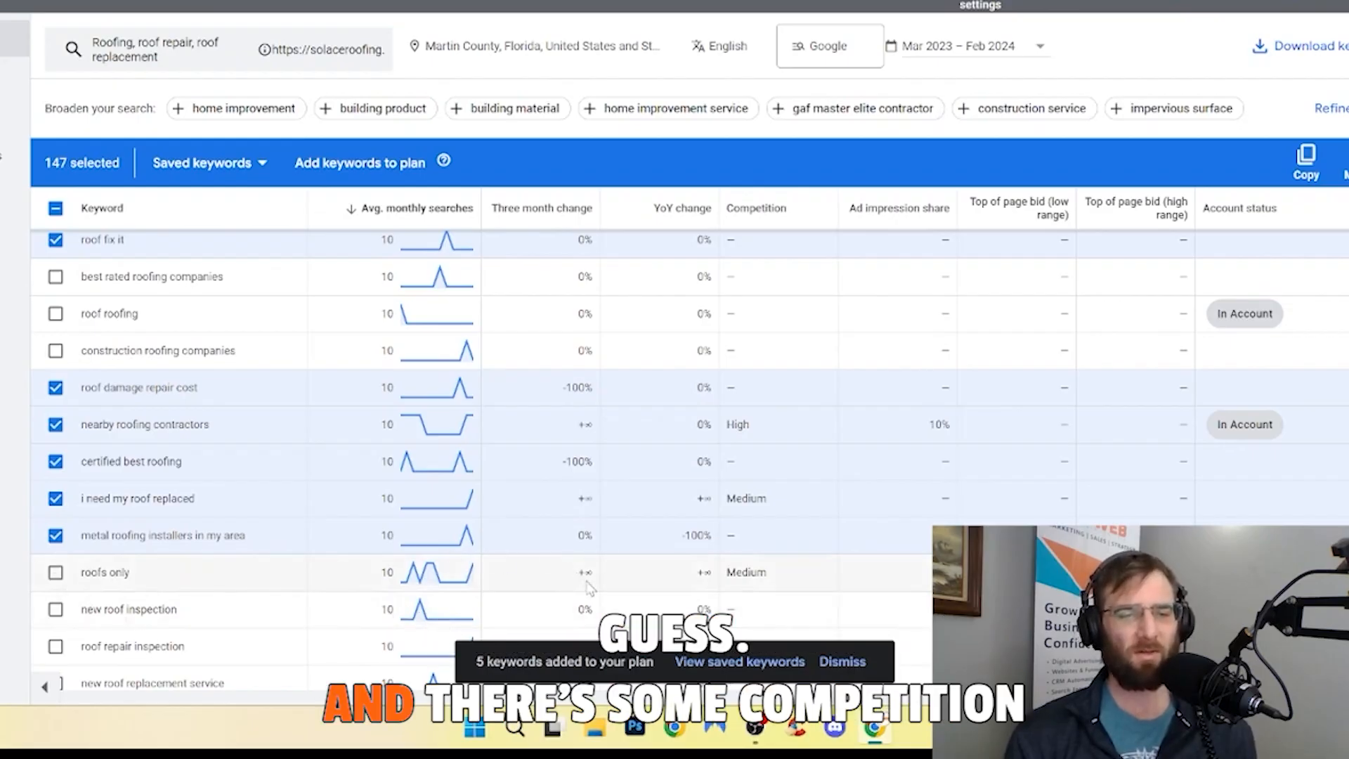
Step: Select roof repair inspection, new roof replacement service and tile roof contractors
scroll(254, 613, "down", 2)
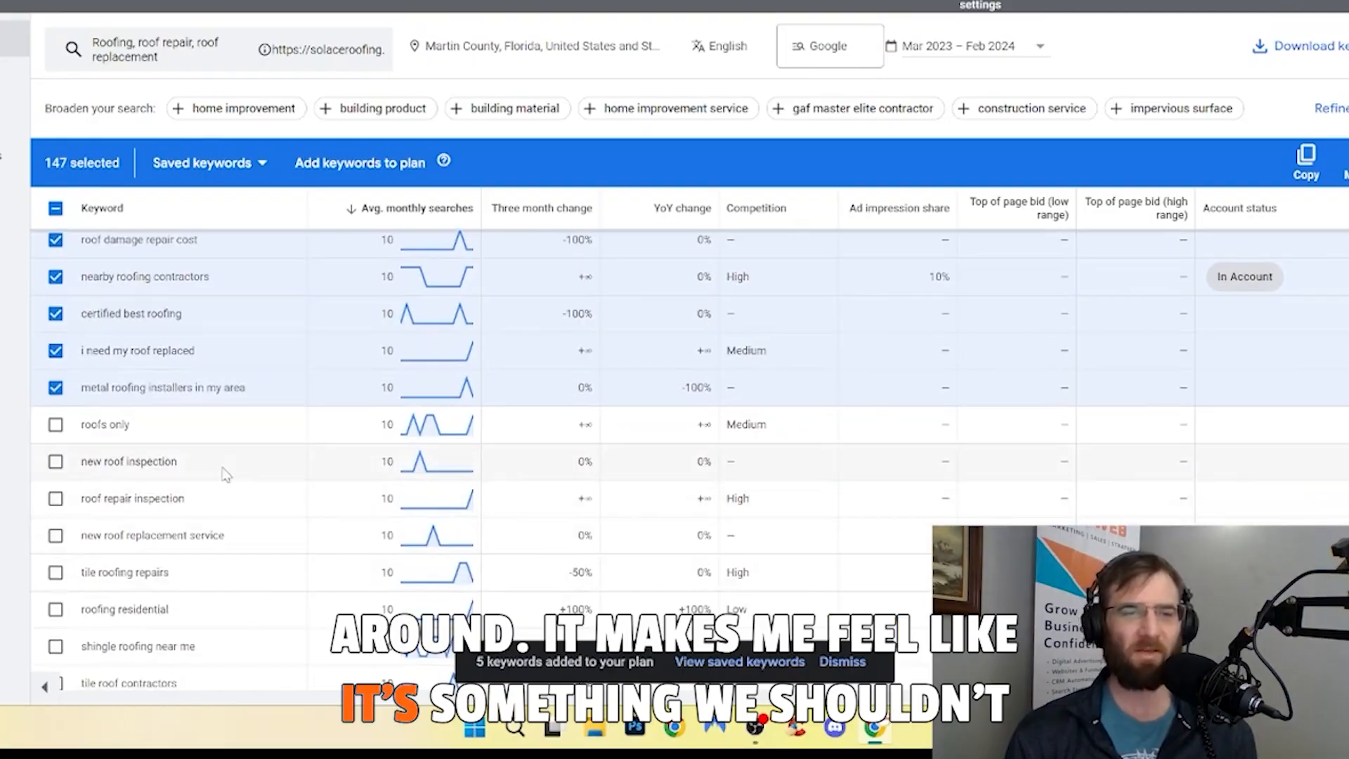
left_click(55, 498)
scroll(60, 503, "down", 2)
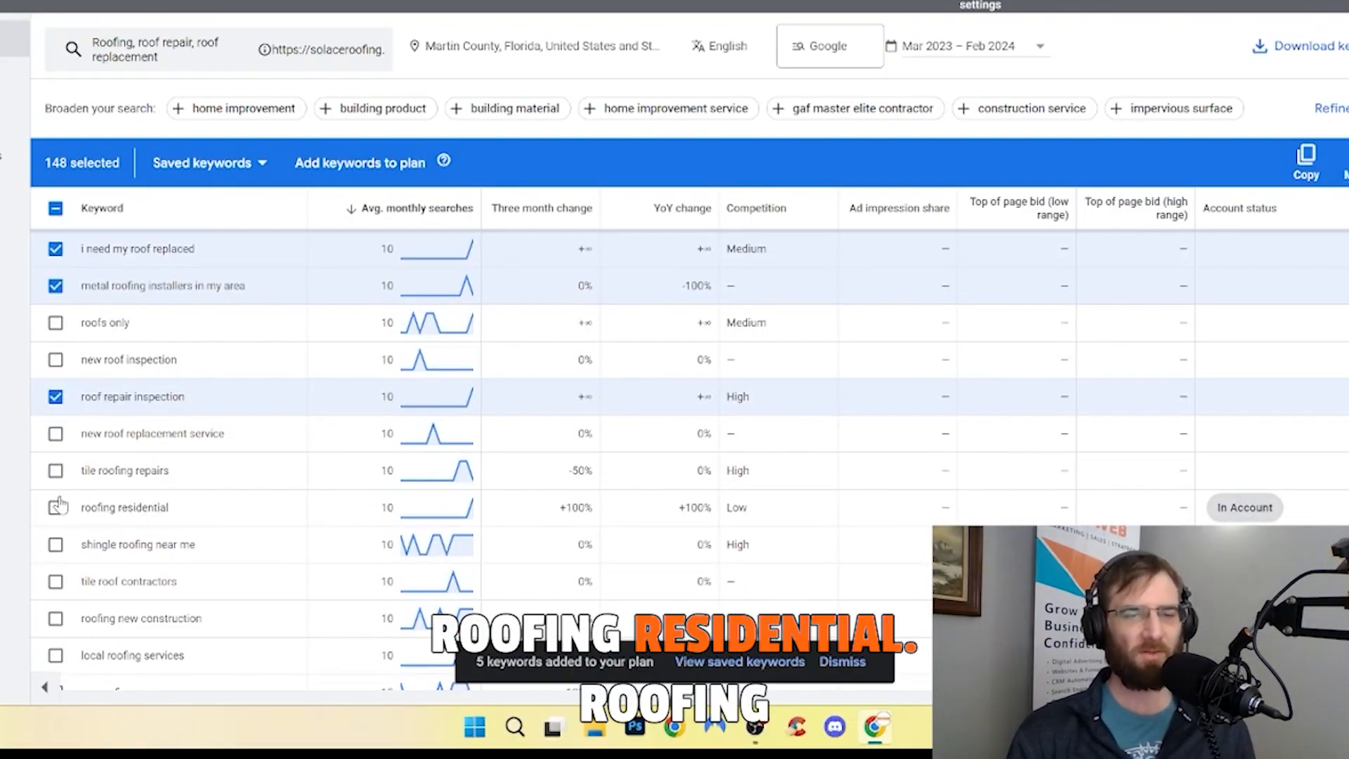
left_click(55, 434)
scroll(54, 421, "down", 2)
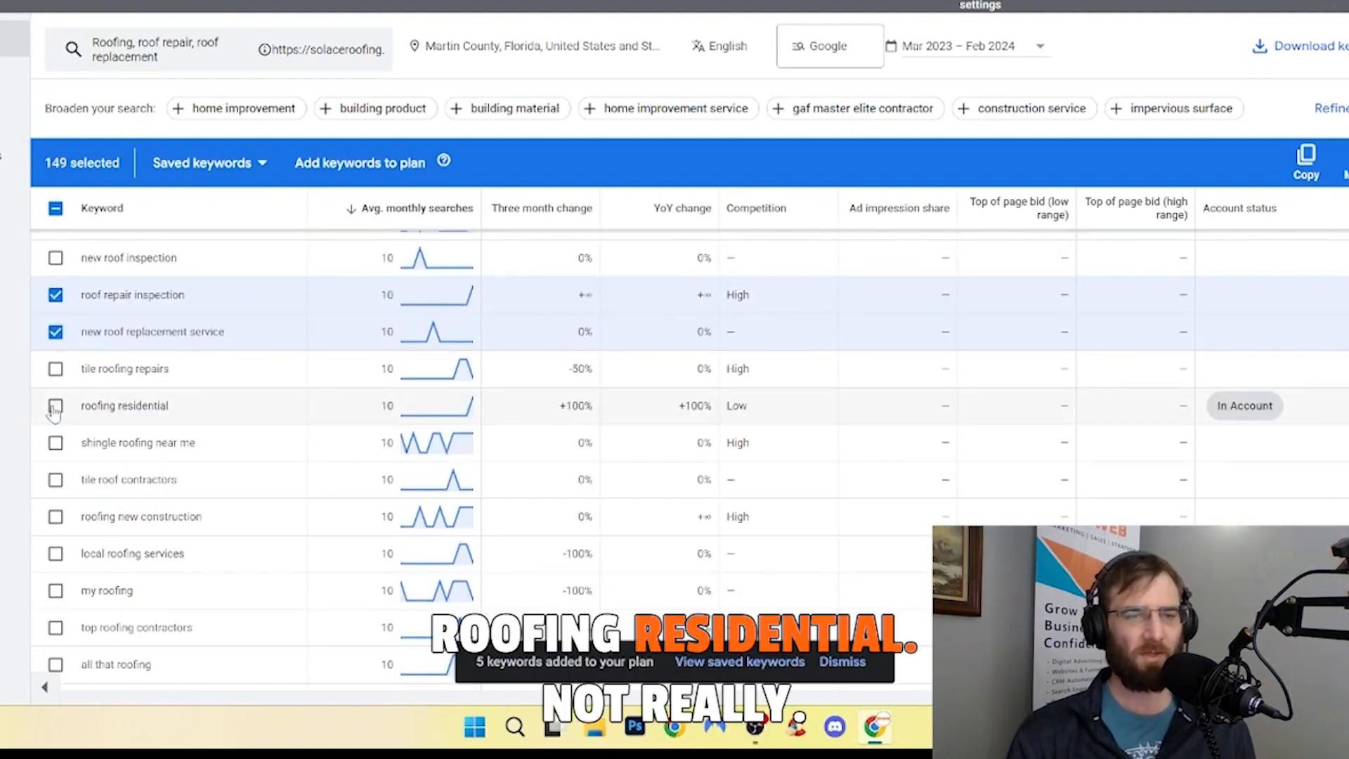
scroll(55, 413, "down", 3)
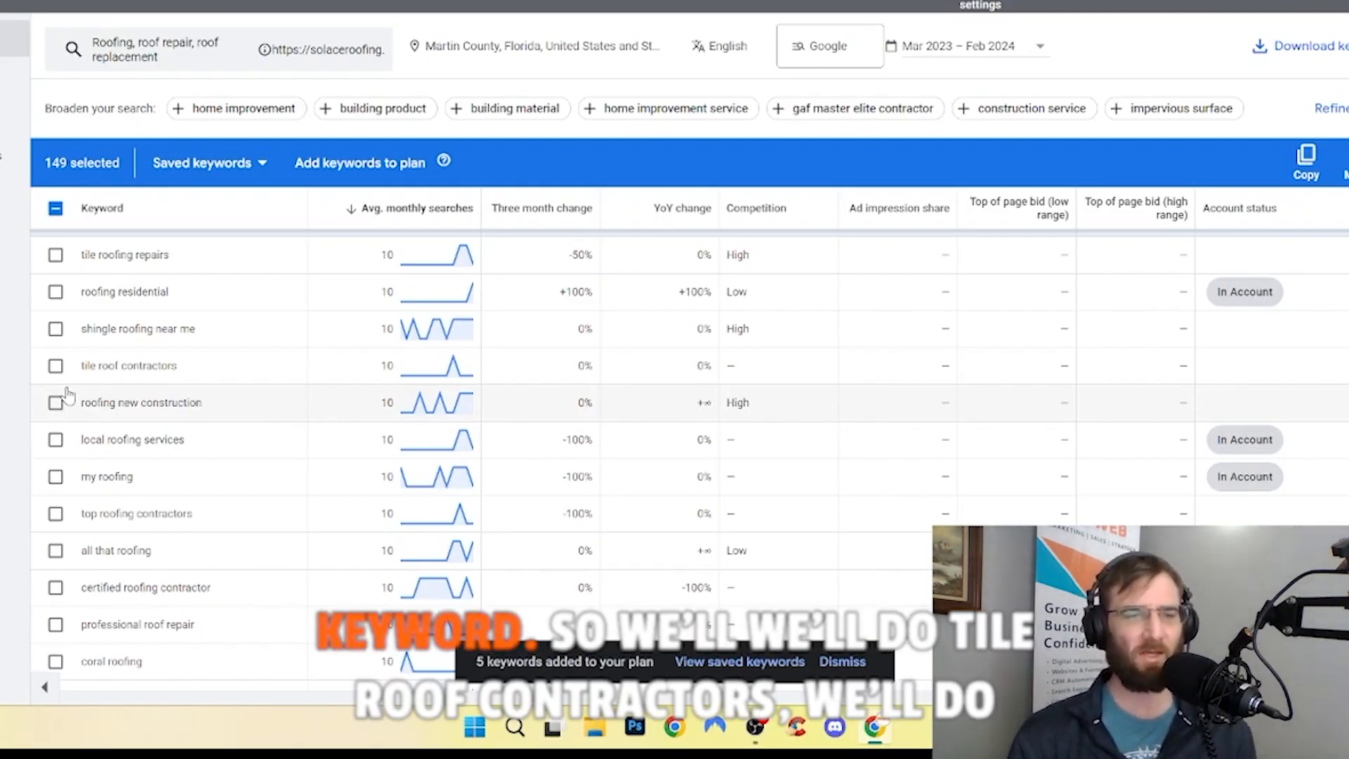
left_click(56, 373)
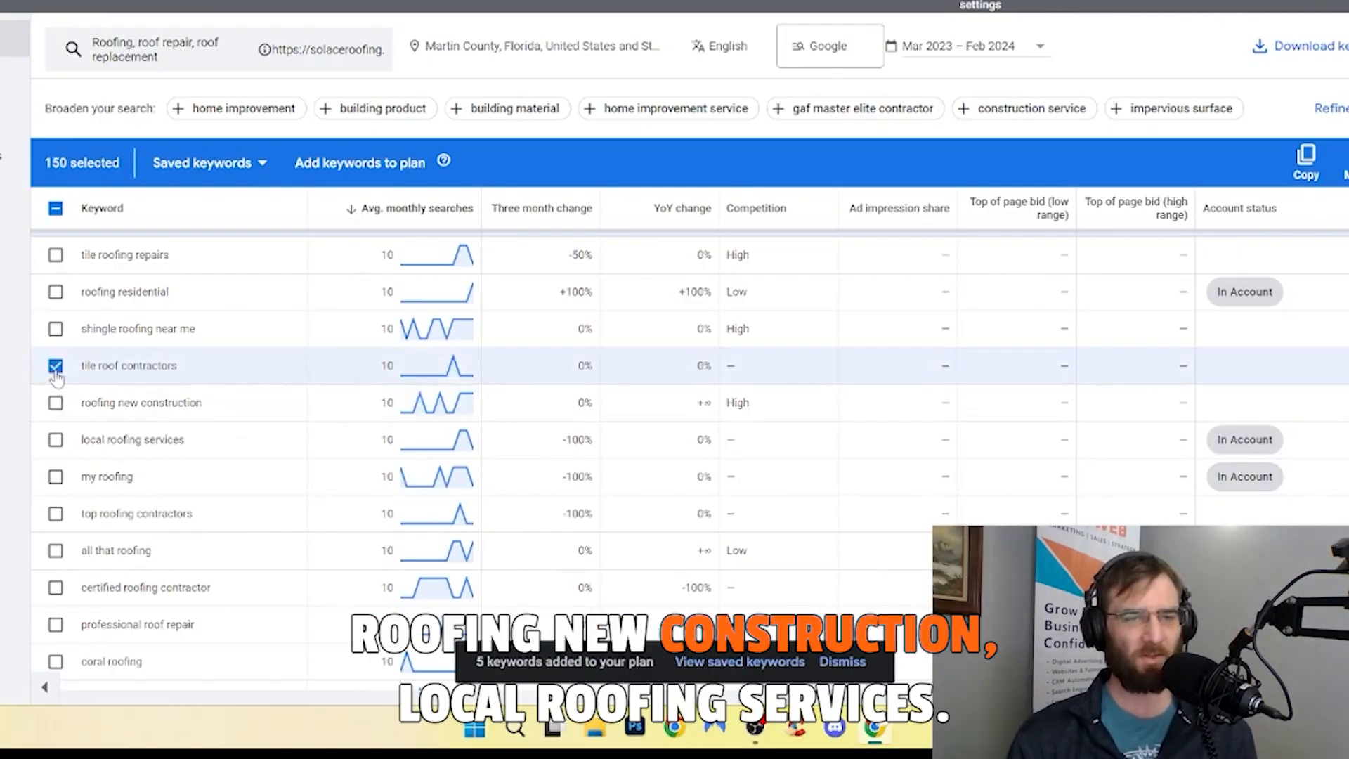
Step: Select the keyword ideas roofing new construction, certified roofing contractor and professional roof repair
left_click(56, 402)
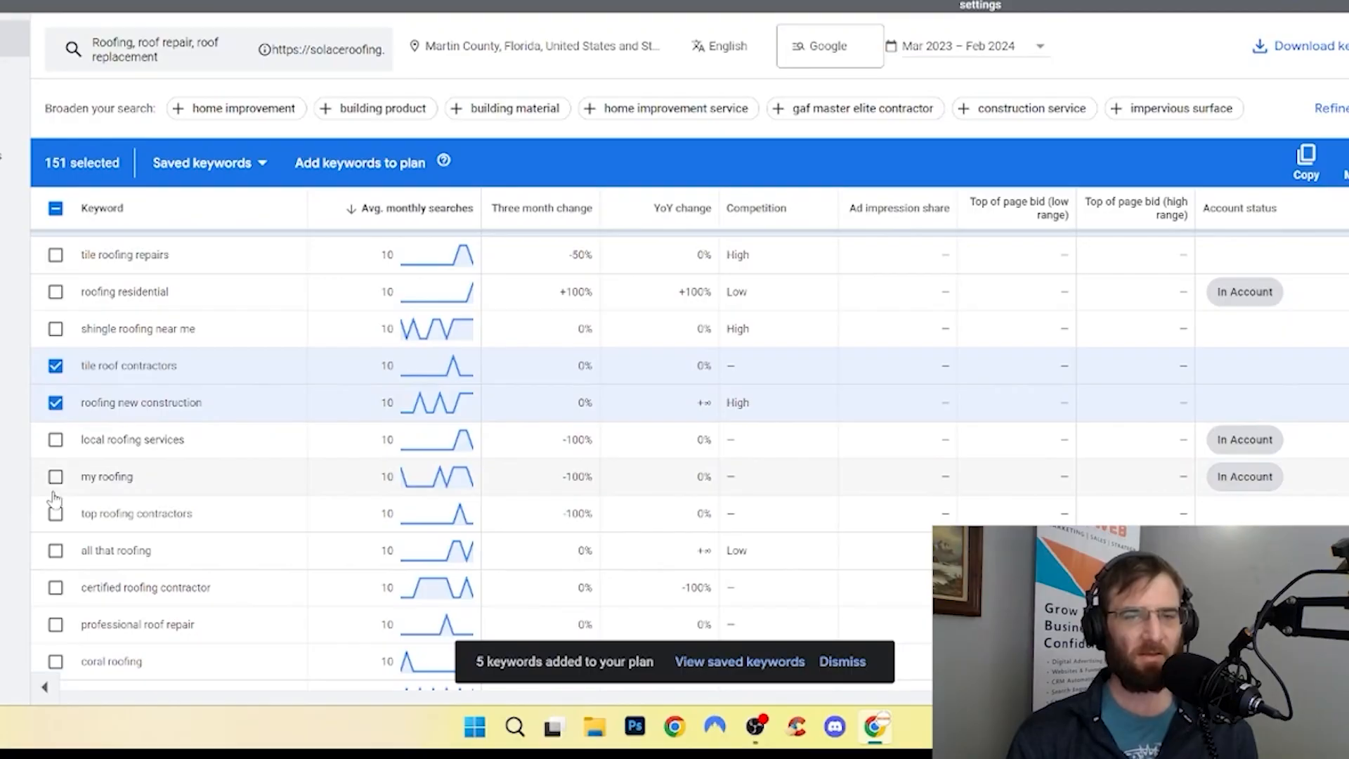
scroll(53, 499, "down", 1)
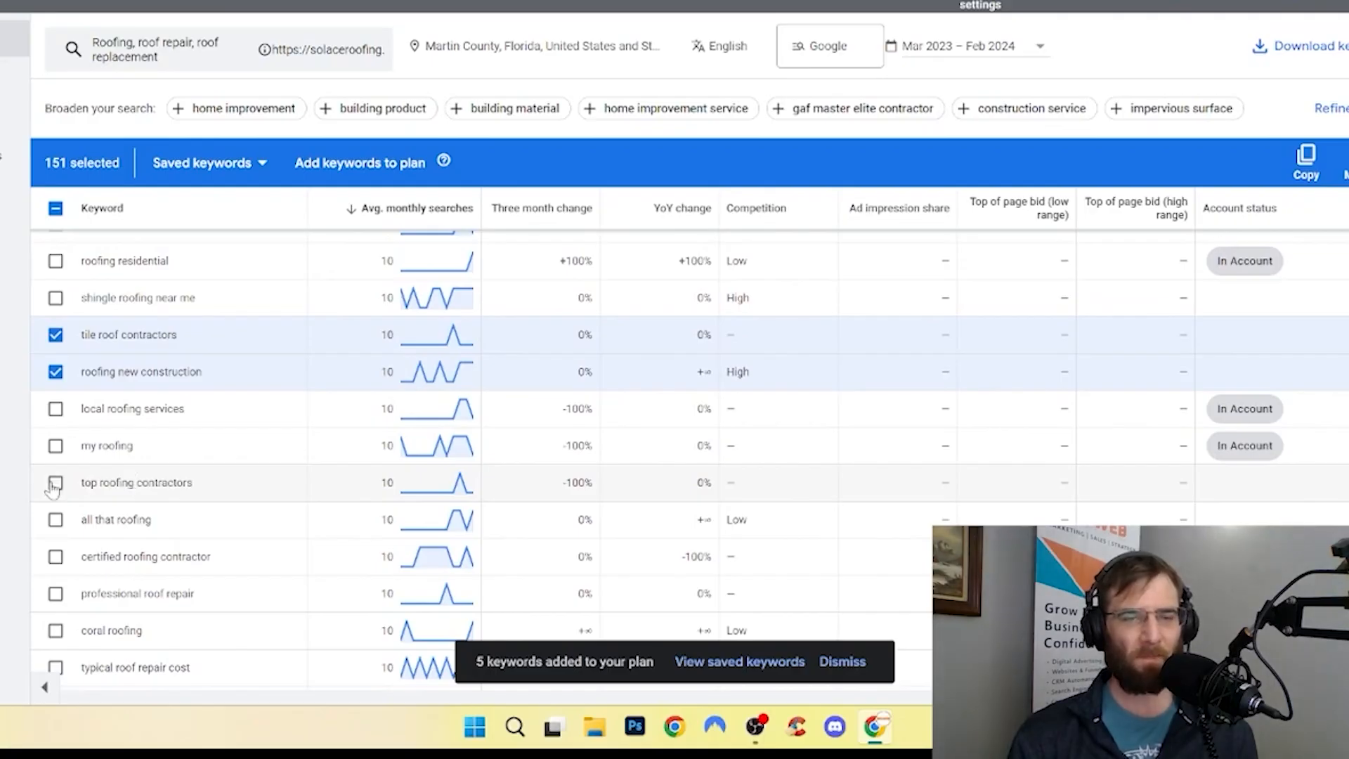
scroll(52, 488, "down", 2)
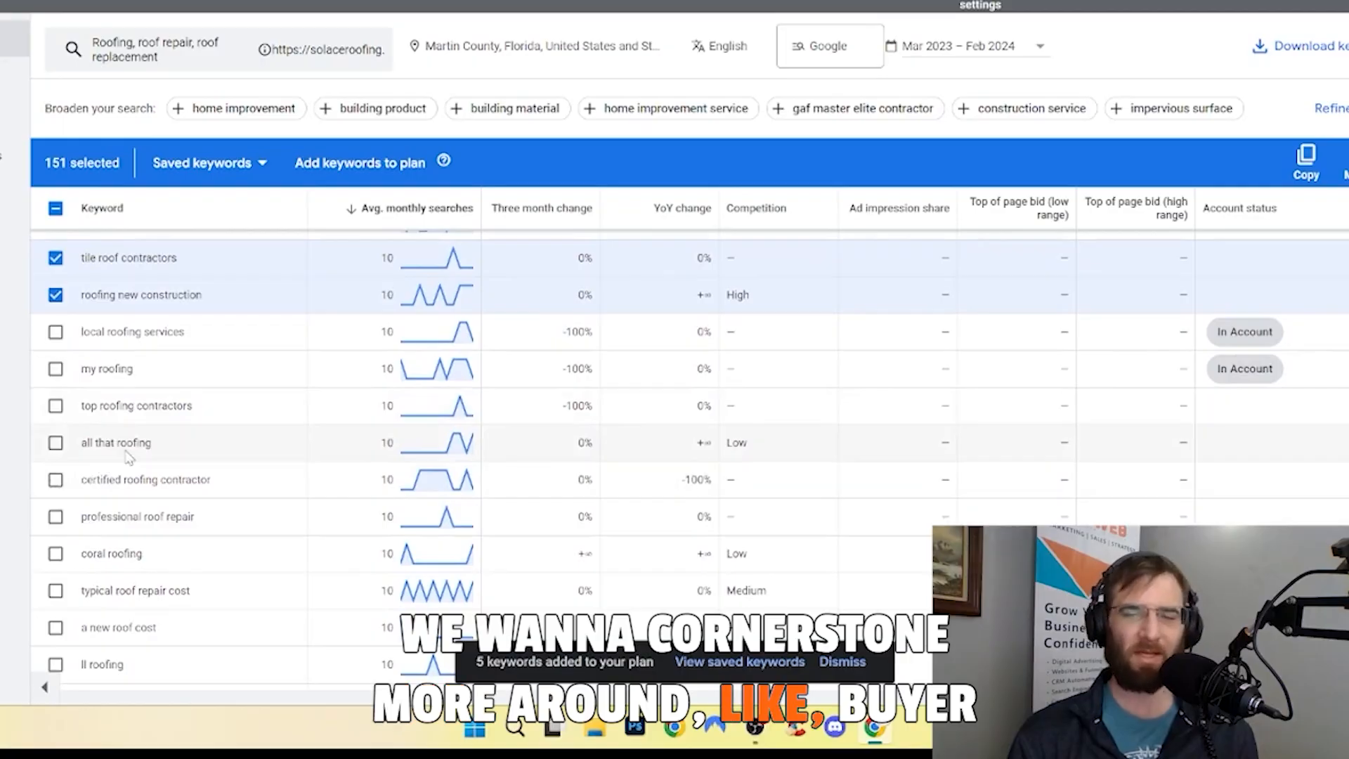
scroll(128, 457, "up", 1)
scroll(127, 450, "down", 3)
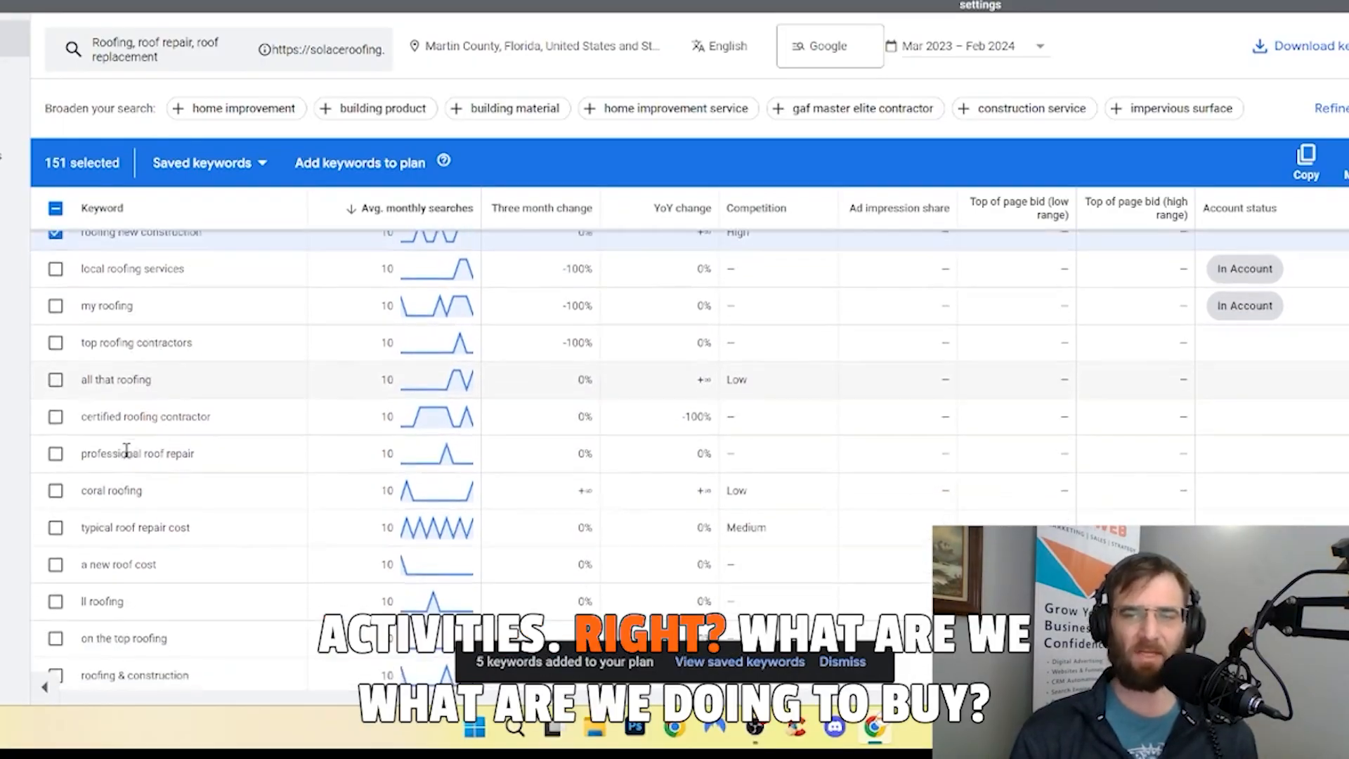
scroll(126, 450, "down", 1)
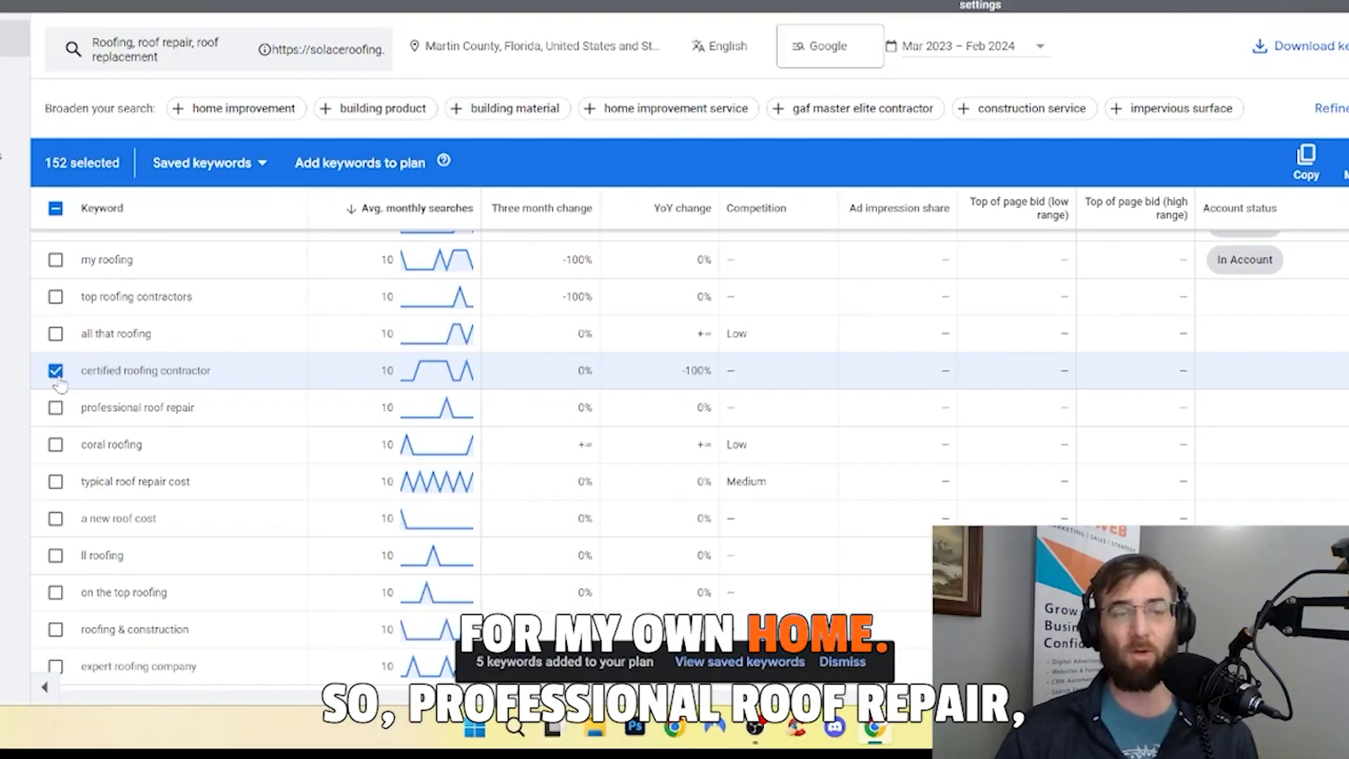
left_click(55, 408)
Step: Select right roofing company, steel roofers and one more matching idea listed above them
scroll(58, 485, "down", 2)
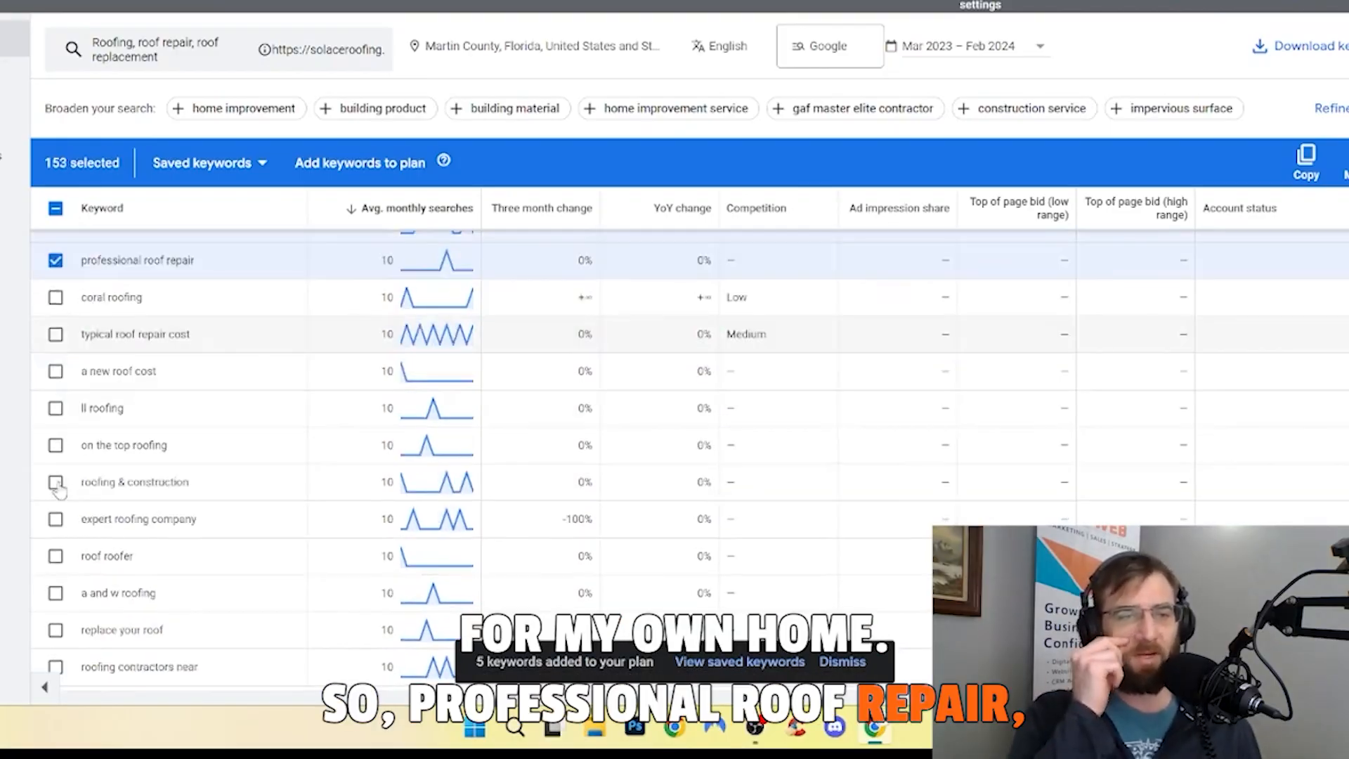
scroll(59, 487, "down", 3)
left_click(56, 431)
scroll(57, 421, "down", 2)
left_click(55, 386)
scroll(55, 383, "down", 1)
left_click(55, 359)
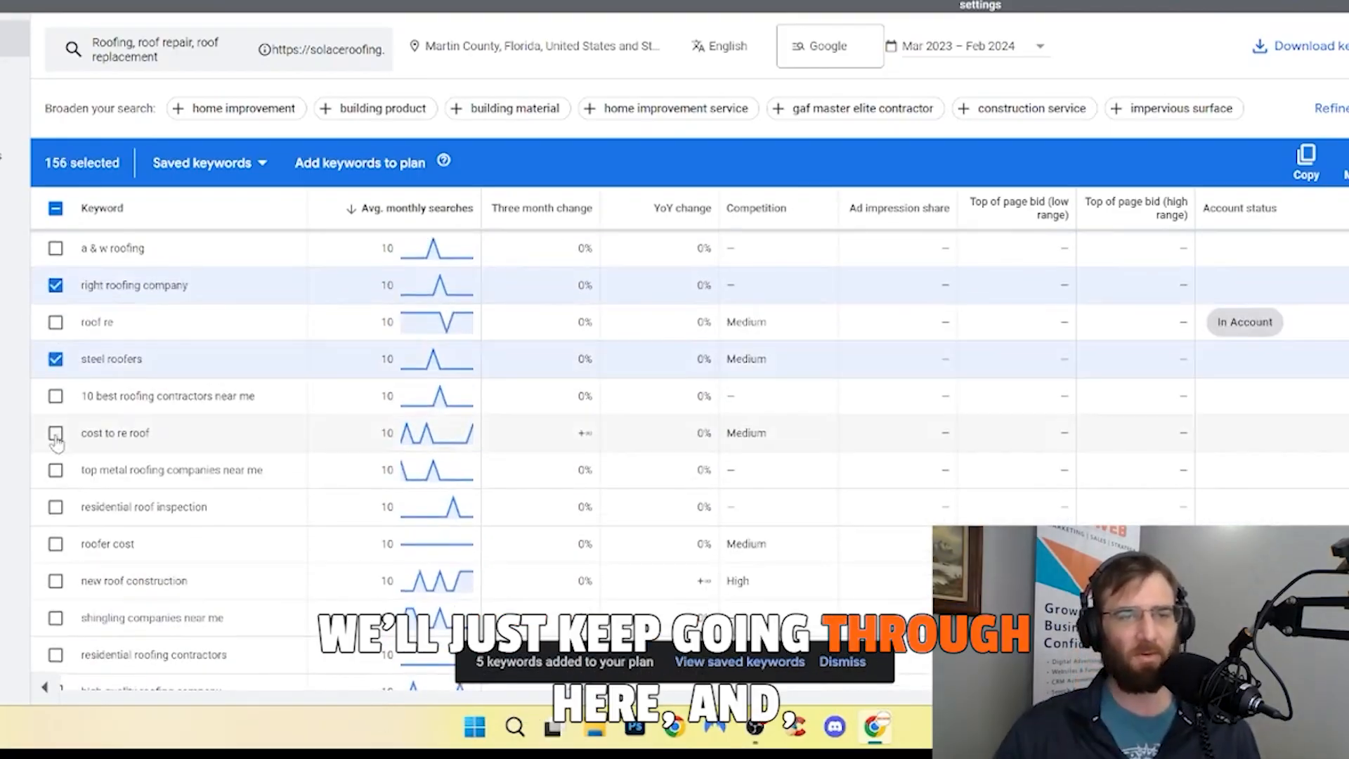
Step: Select cost to re roof and the ideas from roofer cost through high quality roofing company
left_click(56, 434)
left_click(57, 308)
left_click(56, 304)
left_click(56, 339)
left_click(55, 377)
left_click(55, 414)
left_click(56, 449)
Step: Select roof redo and the matching ideas listed between it and high quality roofing company
scroll(61, 443, "down", 3)
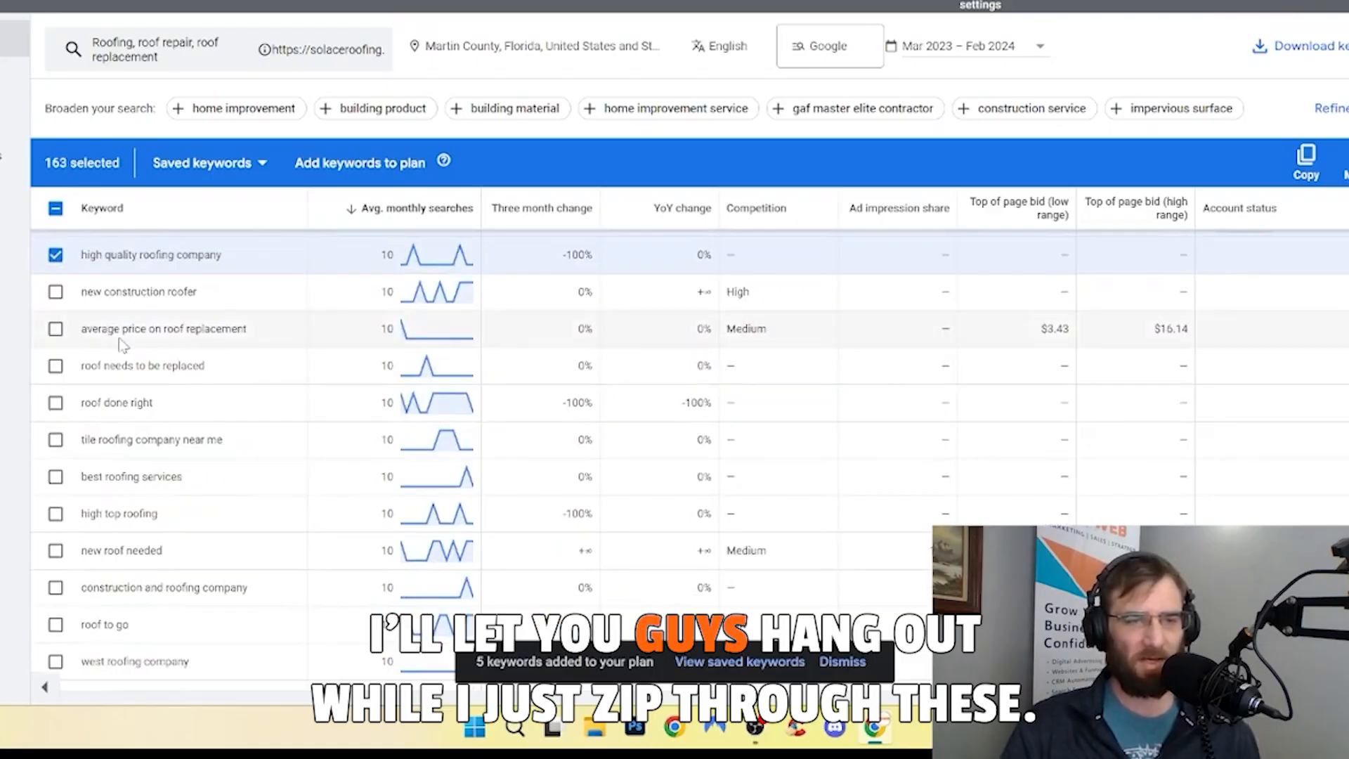
left_click(56, 366)
left_click(55, 404)
left_click(55, 294)
left_click(55, 405)
scroll(56, 422, "down", 5)
left_click(56, 313)
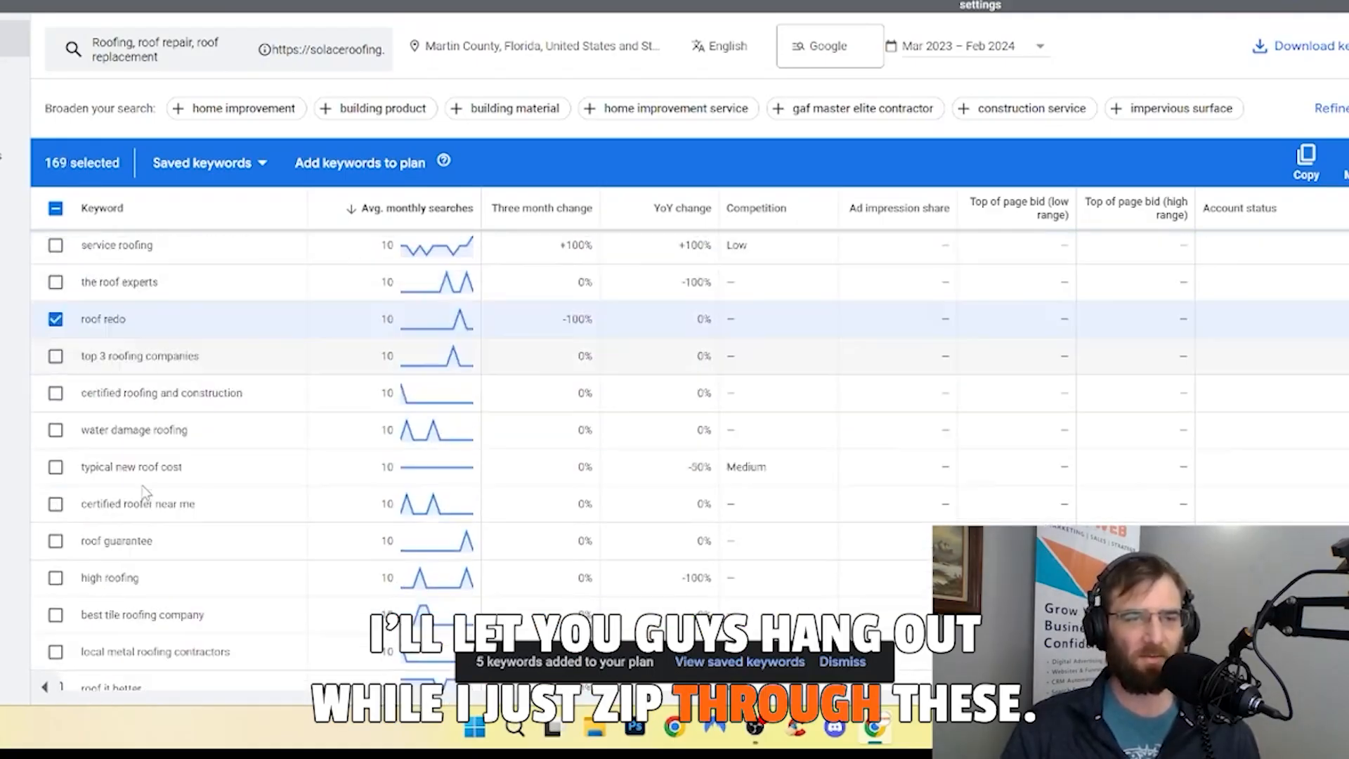
Step: Select water damage roofing, certified roofer near me, roof guarantee and best tile roofing company
scroll(56, 351, "down", 2)
left_click(55, 277)
left_click(56, 351)
left_click(55, 388)
left_click(55, 461)
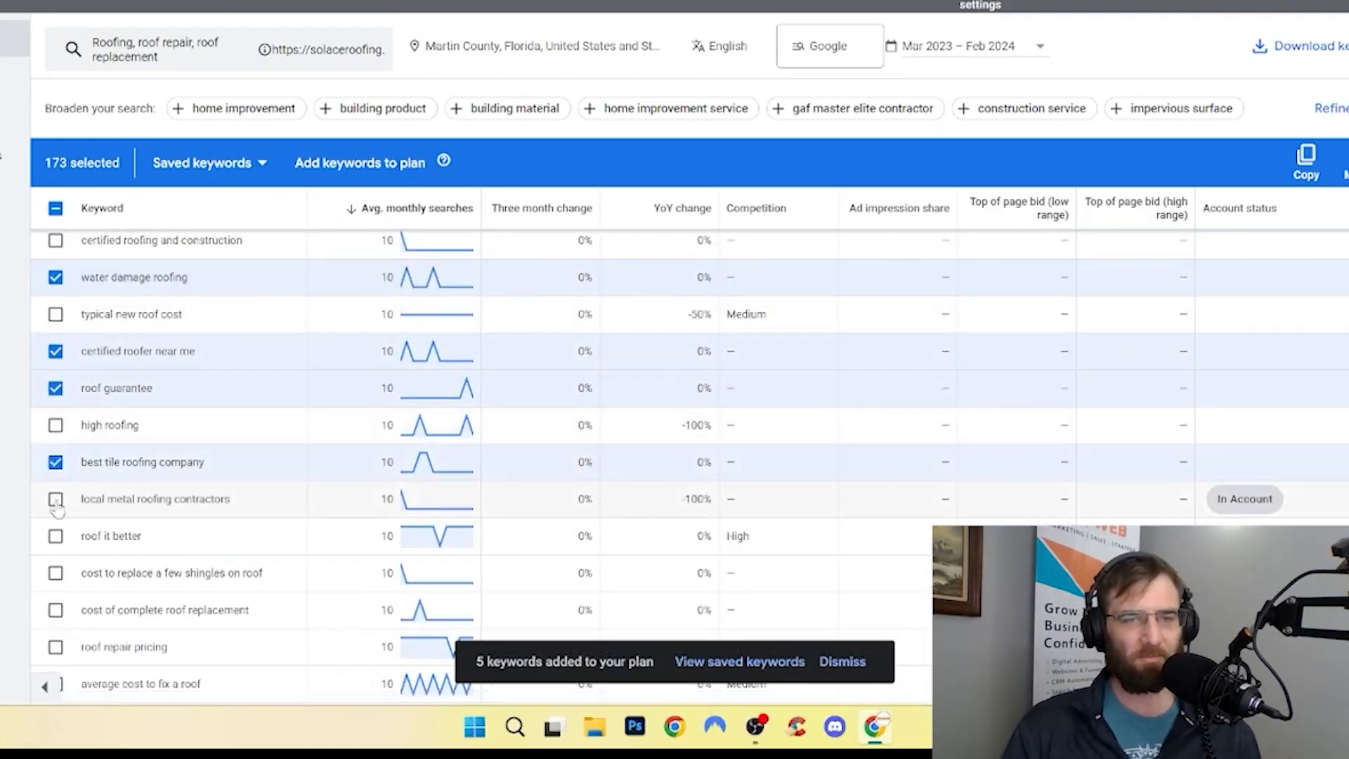
Step: Select best rated roofer near me and the matching ideas between it and best tile roofing company
scroll(56, 449, "down", 3)
left_click(56, 406)
left_click(55, 442)
left_click(56, 479)
left_click(56, 516)
left_click(55, 664)
left_click(55, 434)
left_click(55, 352)
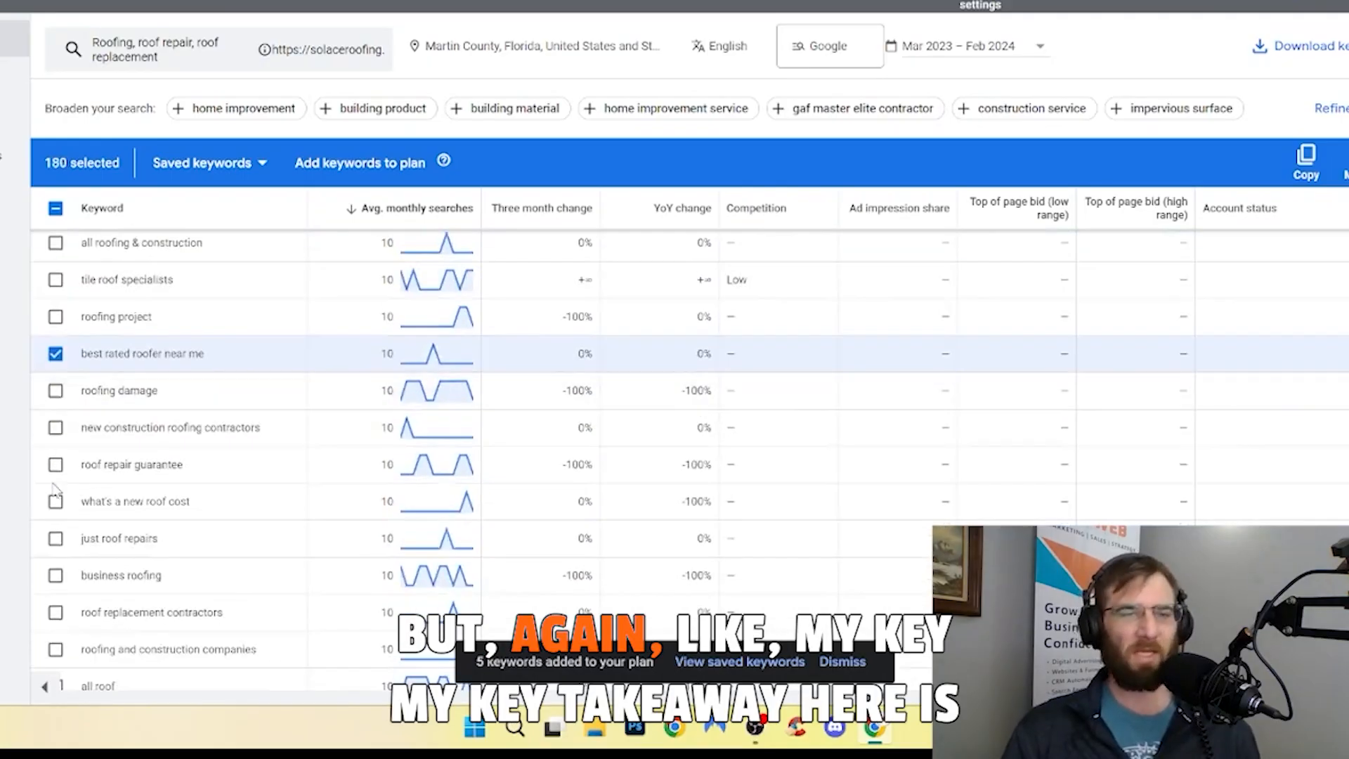
Step: Select roofing damage, new construction roofing contractors, what's a new roof cost, business roofing and average cost of small roof repair
left_click(55, 390)
left_click(56, 427)
left_click(56, 501)
scroll(56, 457, "down", 3)
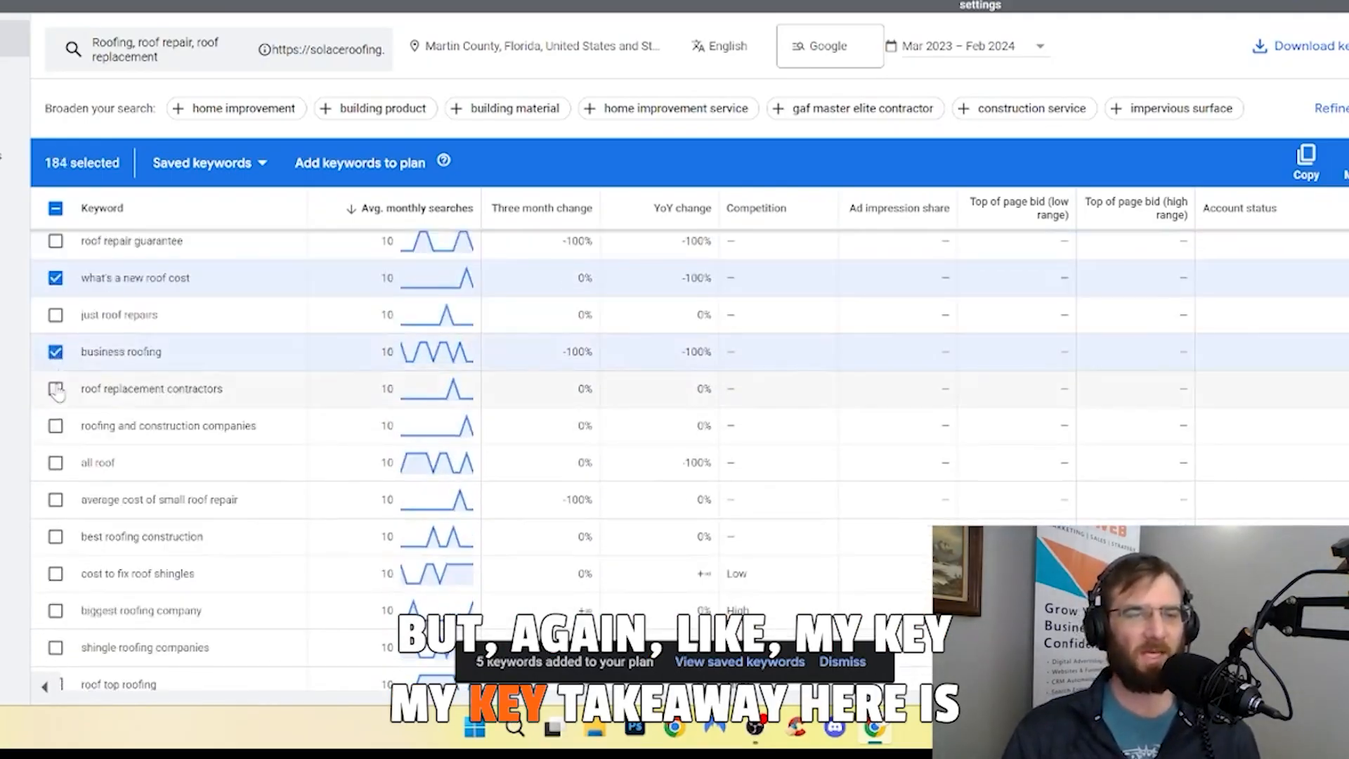
left_click(55, 500)
Step: Select expert roof repair, best roofers near me, local roofers near me and the matching ideas just above them
scroll(56, 495, "down", 3)
left_click(56, 338)
left_click(55, 412)
left_click(55, 422)
left_click(56, 533)
scroll(56, 609, "down", 2)
left_click(56, 454)
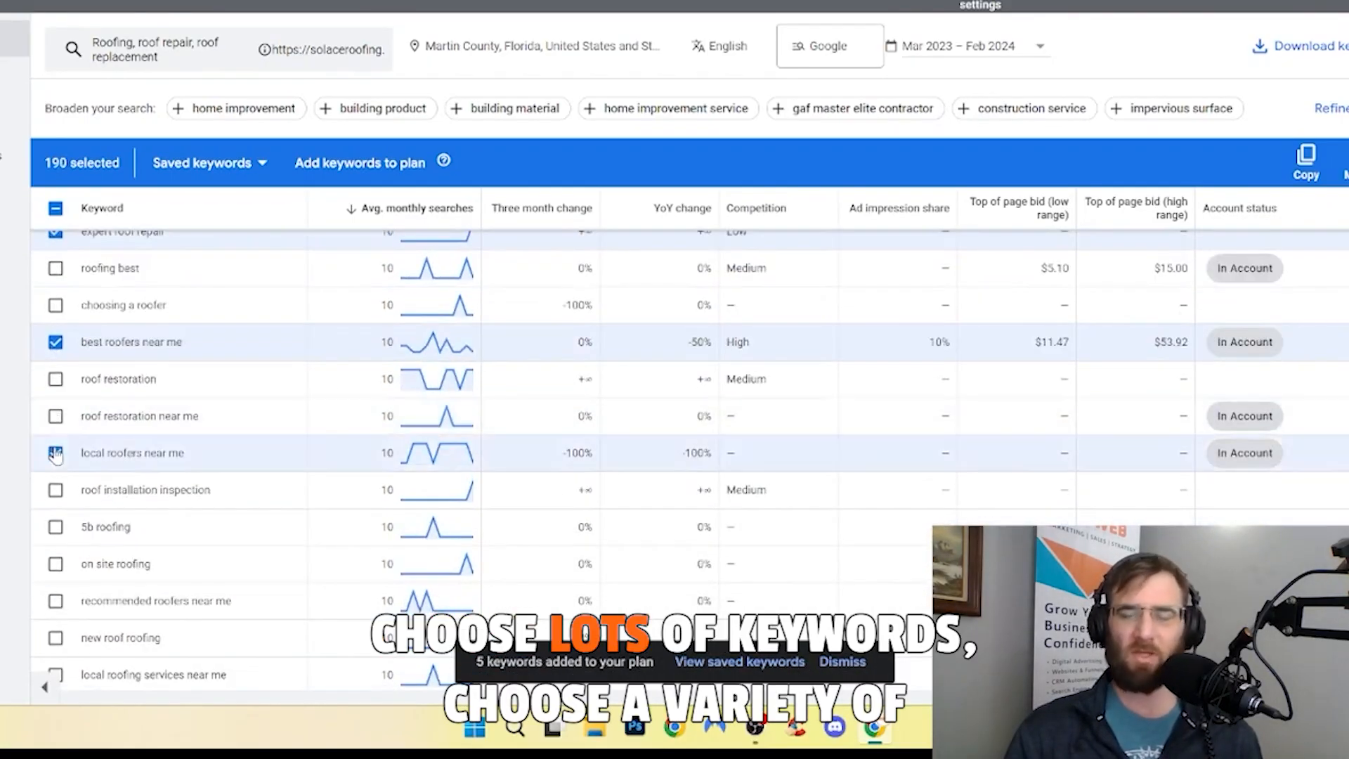
Step: Deselect a few already selected keyword ideas higher up the list
scroll(55, 457, "up", 10)
left_click(55, 460)
scroll(56, 491, "up", 8)
left_click(55, 581)
scroll(786, 490, "up", 15)
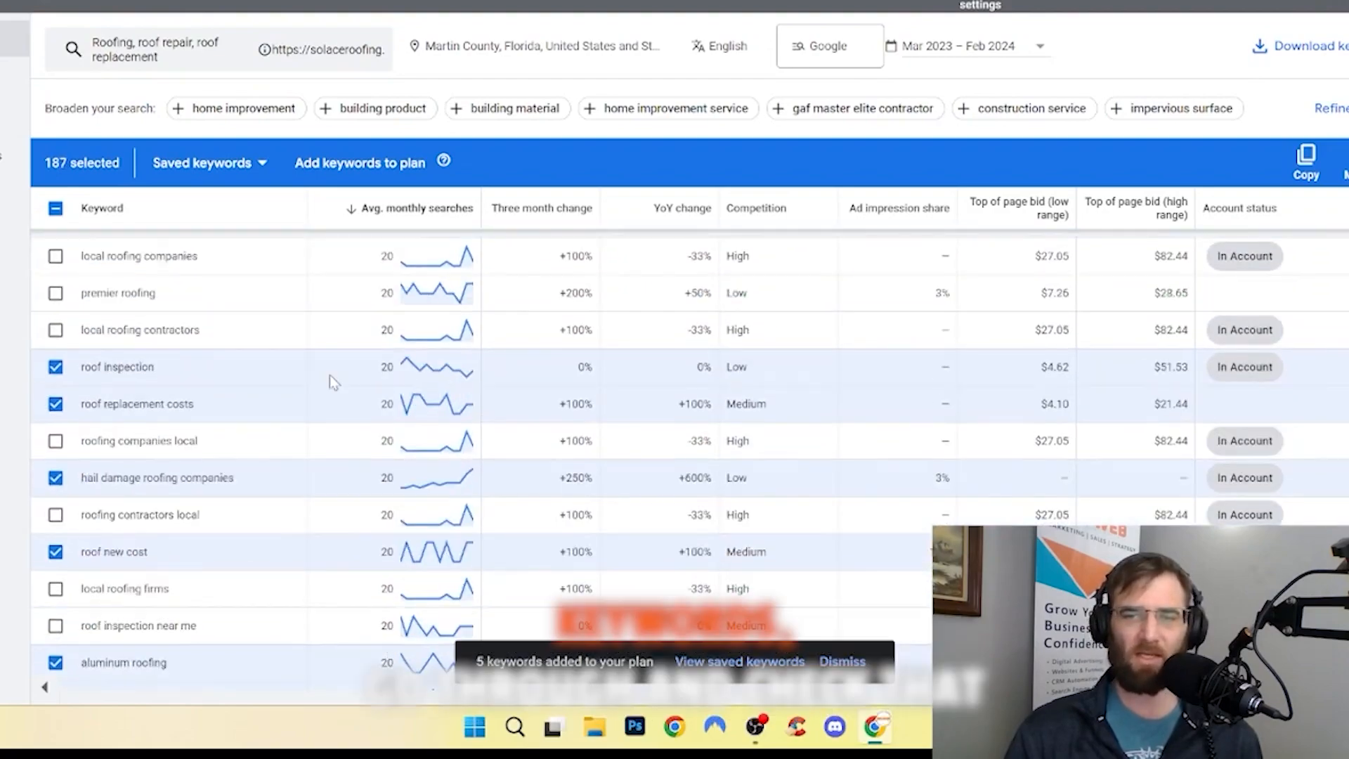
scroll(334, 383, "up", 20)
scroll(1194, 366, "down", 20)
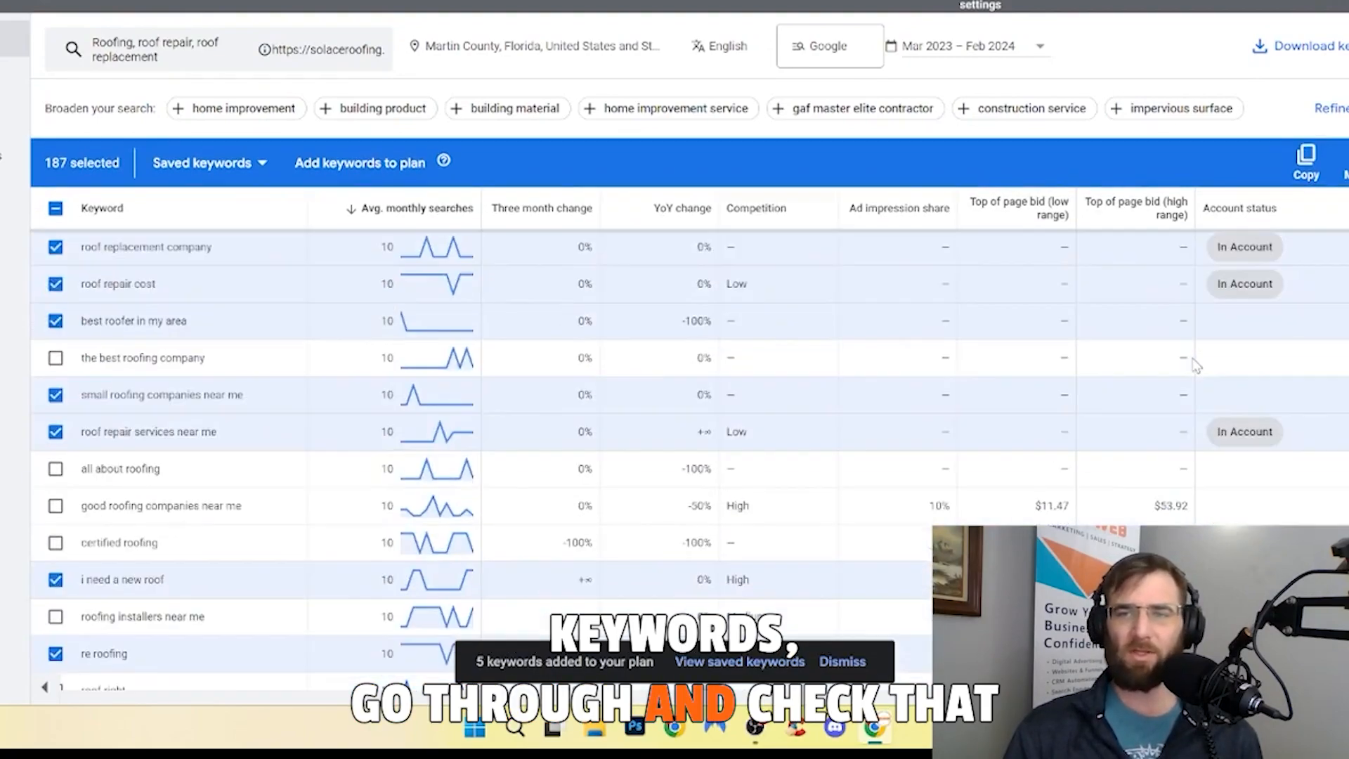
Step: Select local roofing services near me, roofing services near me, roof estimate near me and roof fixing near me
scroll(1196, 365, "down", 10)
left_click(55, 419)
left_click(55, 457)
left_click(55, 494)
scroll(55, 492, "down", 2)
left_click(55, 420)
left_click(55, 492)
left_click(53, 459)
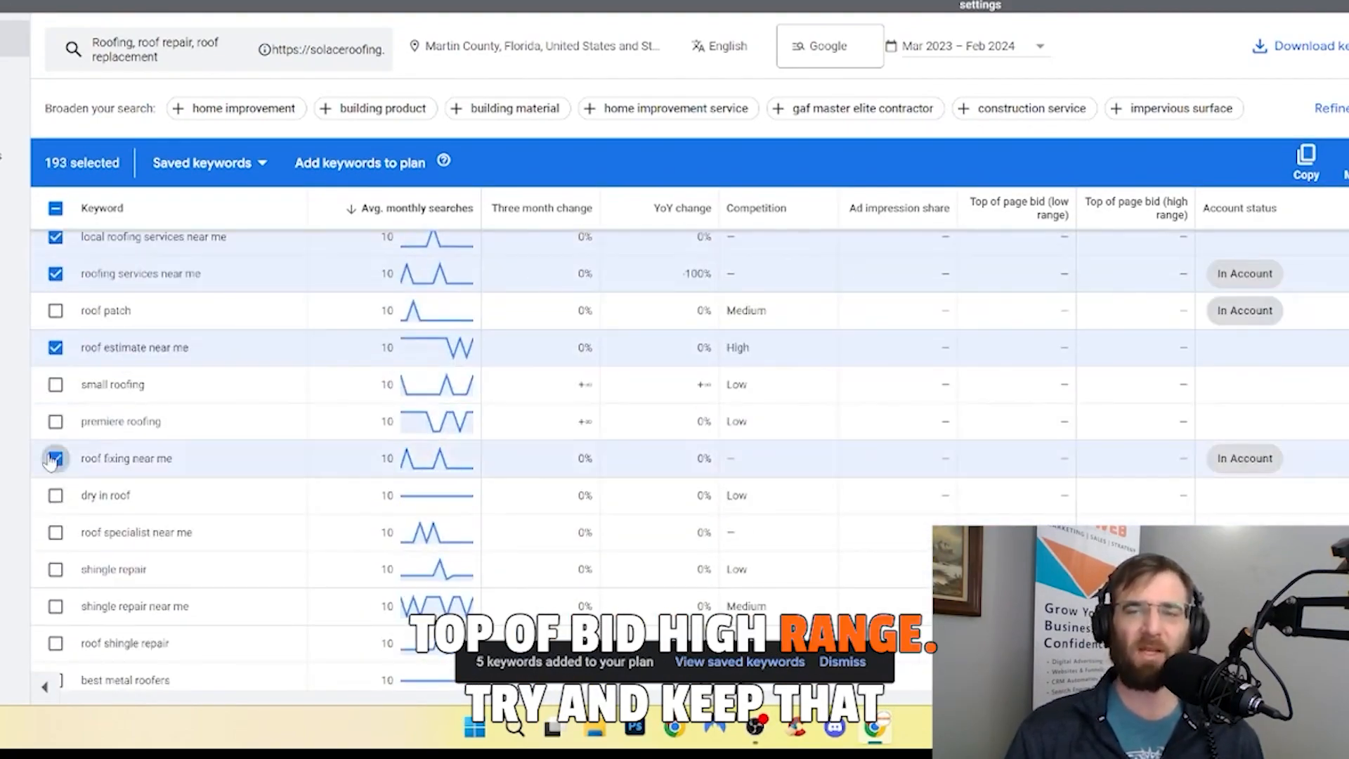
Step: Select roof specialist near me and all ideas from new roof near me through roof change
left_click(55, 533)
scroll(55, 492, "down", 2)
left_click(54, 419)
left_click(55, 455)
left_click(55, 530)
scroll(55, 492, "down", 3)
left_click(54, 337)
left_click(54, 302)
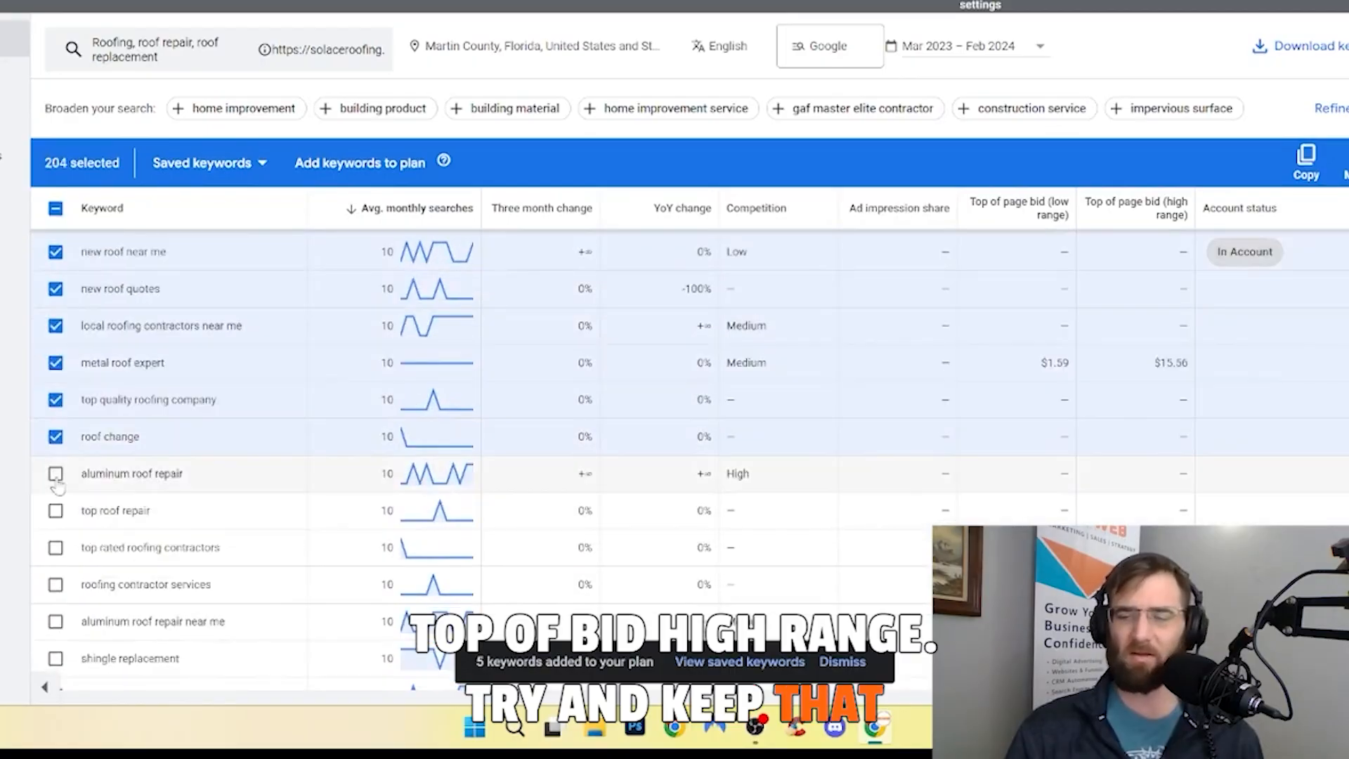
Step: Select top rated roofing contractors, roofing contractor services, roof repair near me prices, roof shingle replacement cost and roof repair specialists
left_click(55, 548)
left_click(55, 584)
scroll(55, 534, "down", 3)
left_click(55, 489)
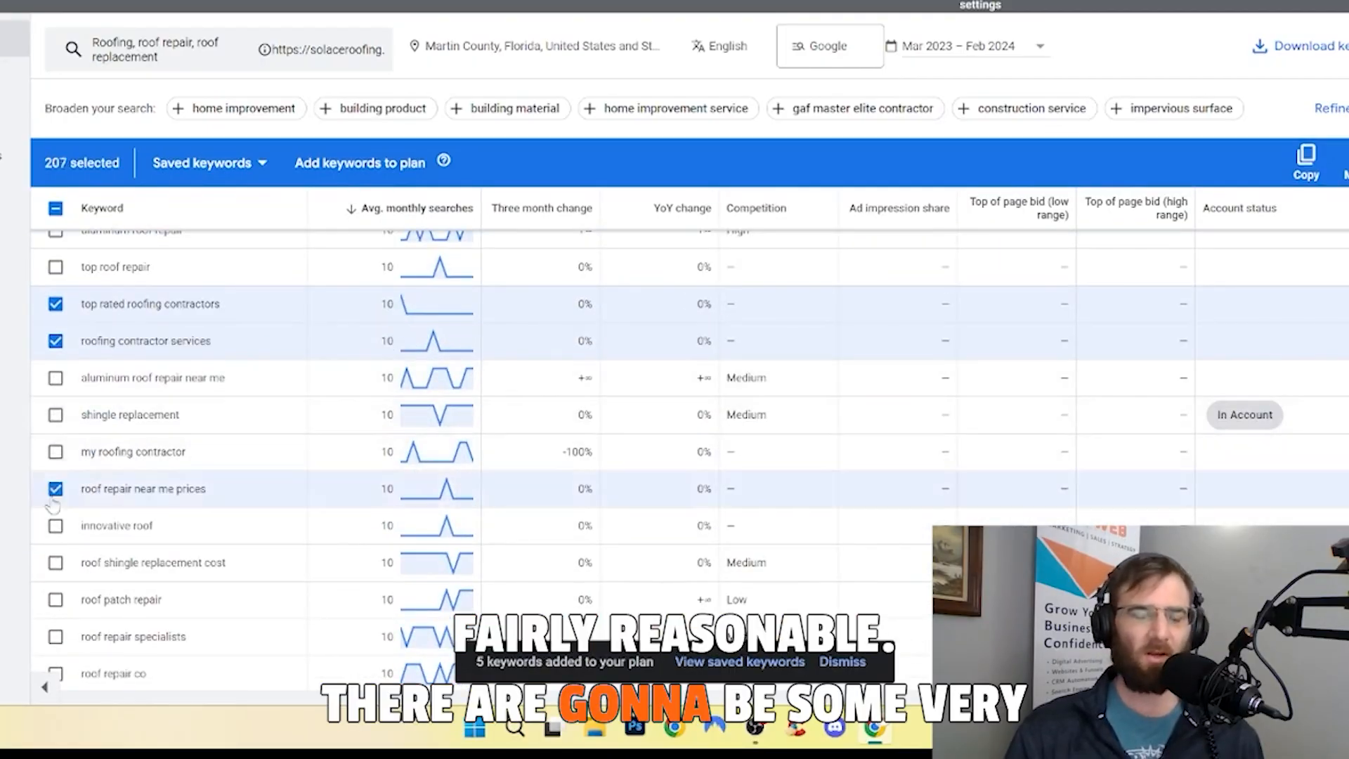
left_click(55, 562)
left_click(55, 636)
Step: Select metal roof replacement and the matching ideas listed between it and roof repair specialists
scroll(54, 604, "down", 3)
left_click(55, 468)
left_click(55, 581)
scroll(55, 583, "down", 3)
left_click(55, 476)
left_click(56, 367)
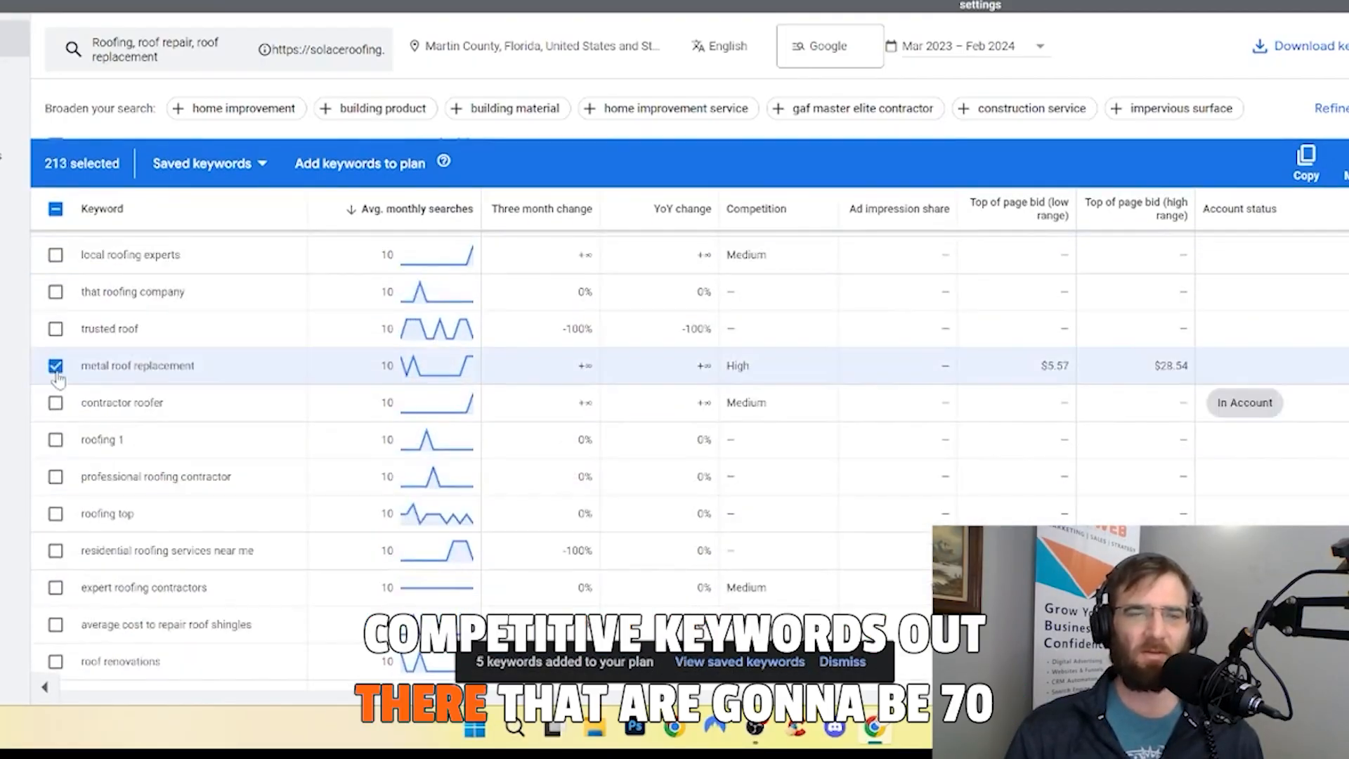
Step: Select professional roofing contractor, residential roofing services near me, expert roofing contractors, steel roof repair and cost to fix sagging roof
left_click(56, 477)
left_click(55, 550)
left_click(56, 587)
scroll(56, 589, "down", 3)
left_click(55, 430)
left_click(56, 467)
left_click(55, 505)
scroll(56, 506, "down", 1)
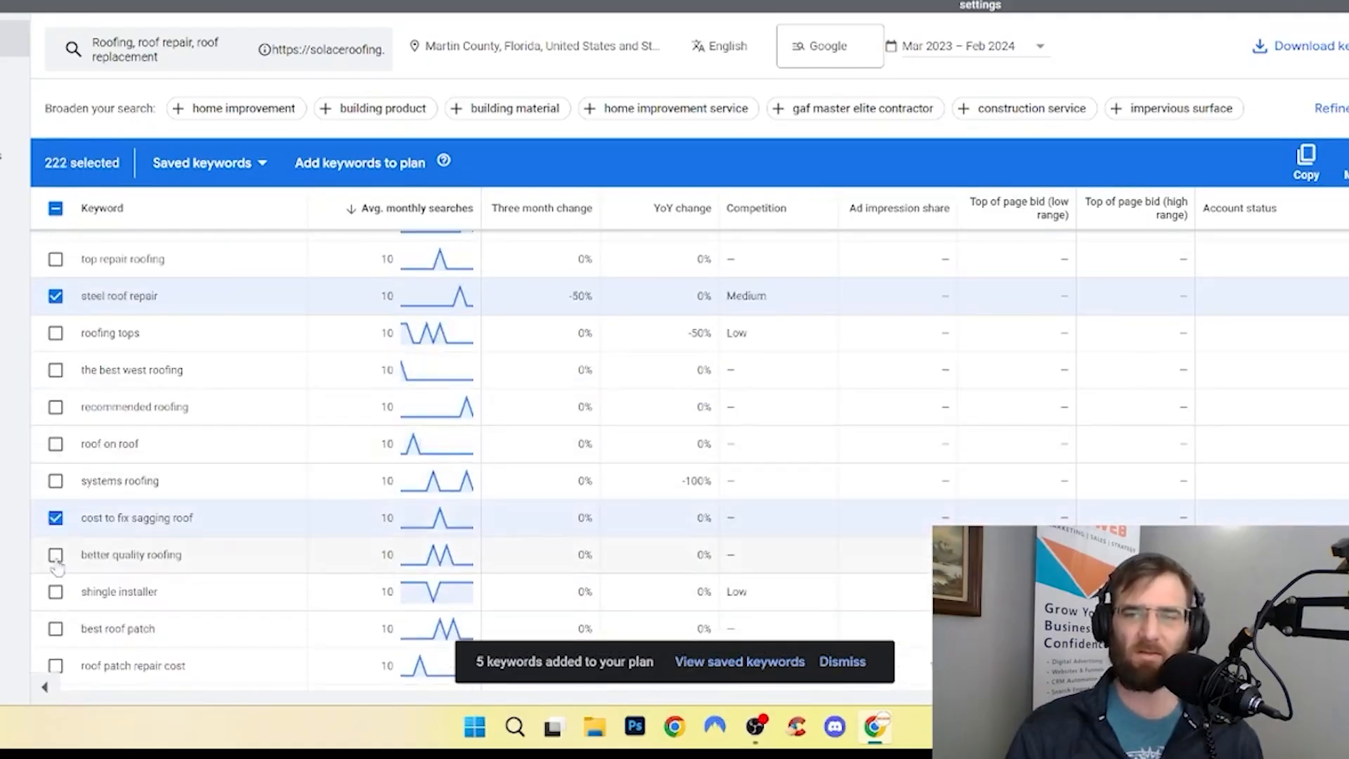
Step: Select better quality roofing, shingle installer and matching ideas below them, and add all selected keywords to the plan
left_click(55, 557)
left_click(55, 591)
scroll(56, 592, "down", 3)
left_click(56, 424)
left_click(55, 462)
scroll(56, 540, "down", 5)
left_click(360, 163)
Step: Download the keywords to a Google Sheets file named Solace Roofing Google Ad Keyword Plan in My Drive
left_click(1332, 108)
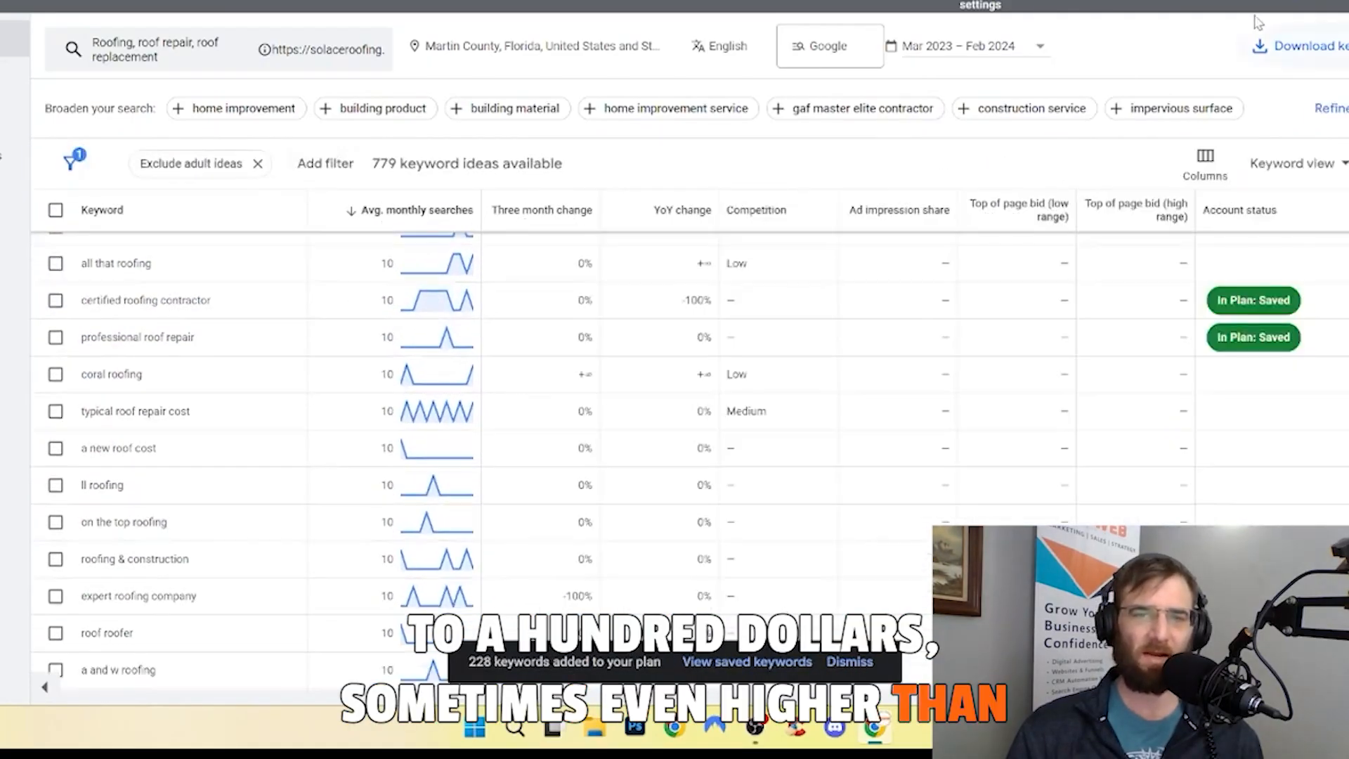
left_click(1330, 65)
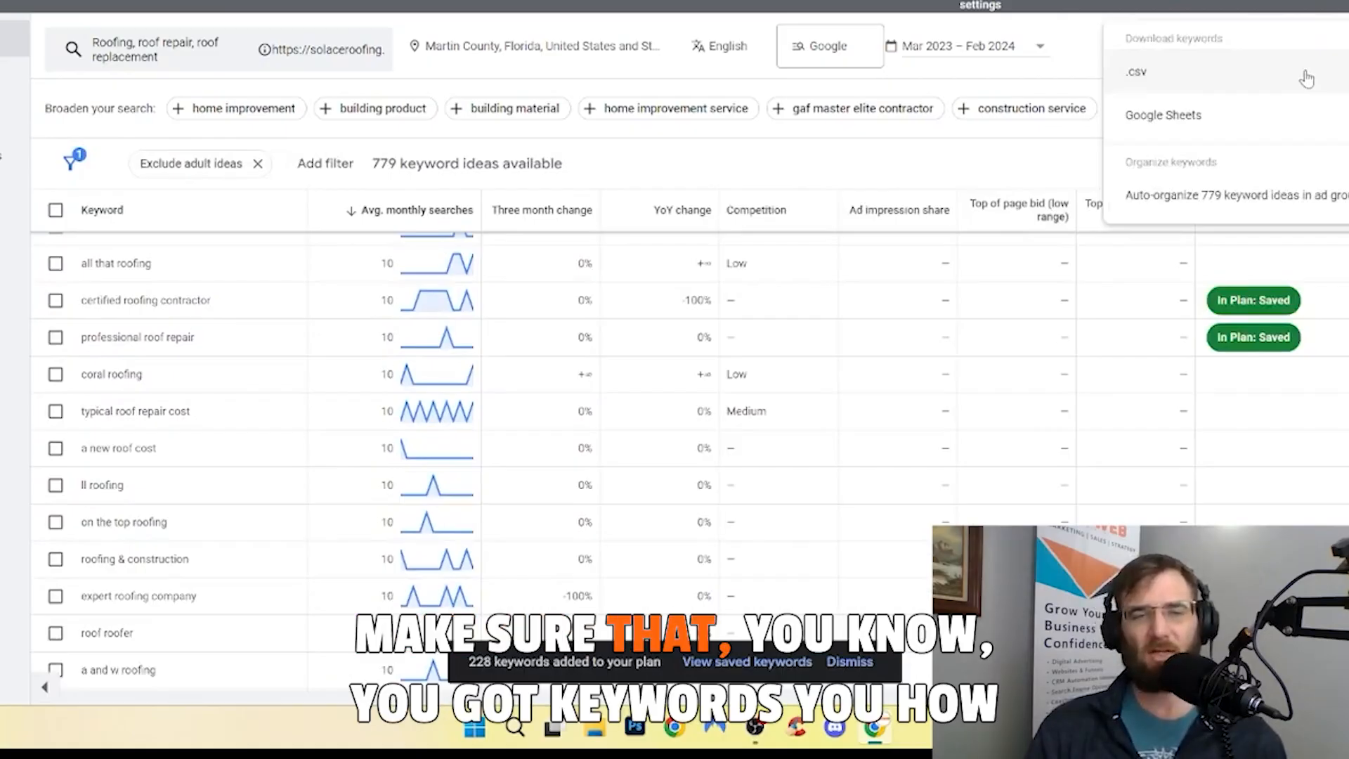
left_click(1300, 116)
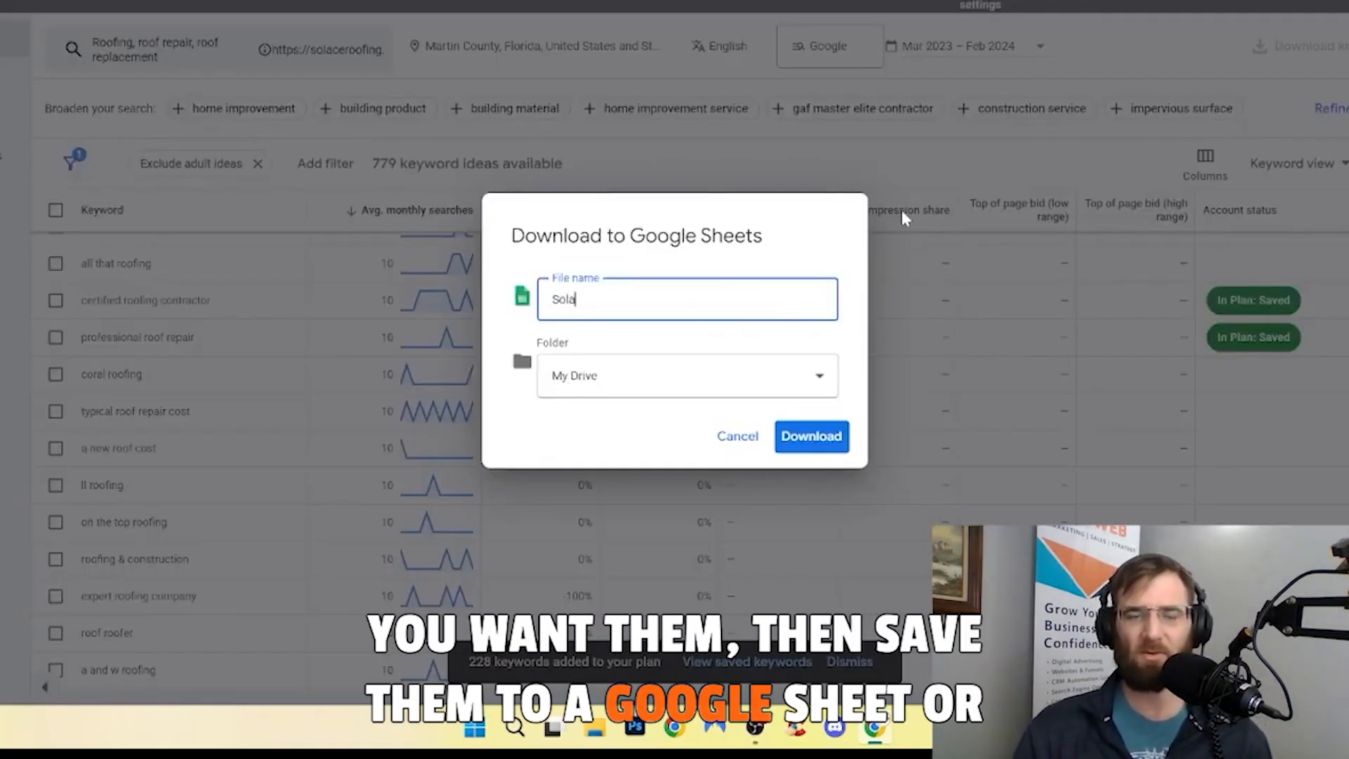
type("ce Roof")
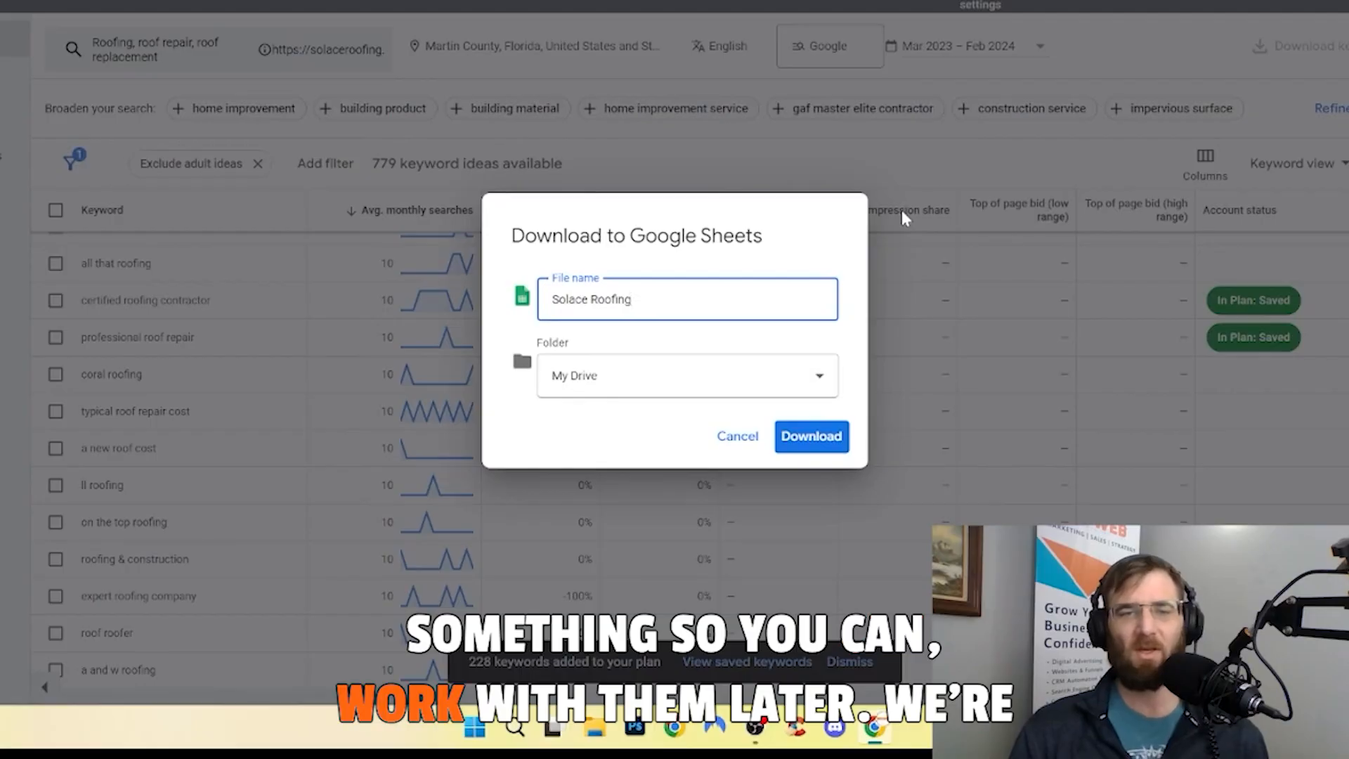
type("ing Google Ad Keyword Plan")
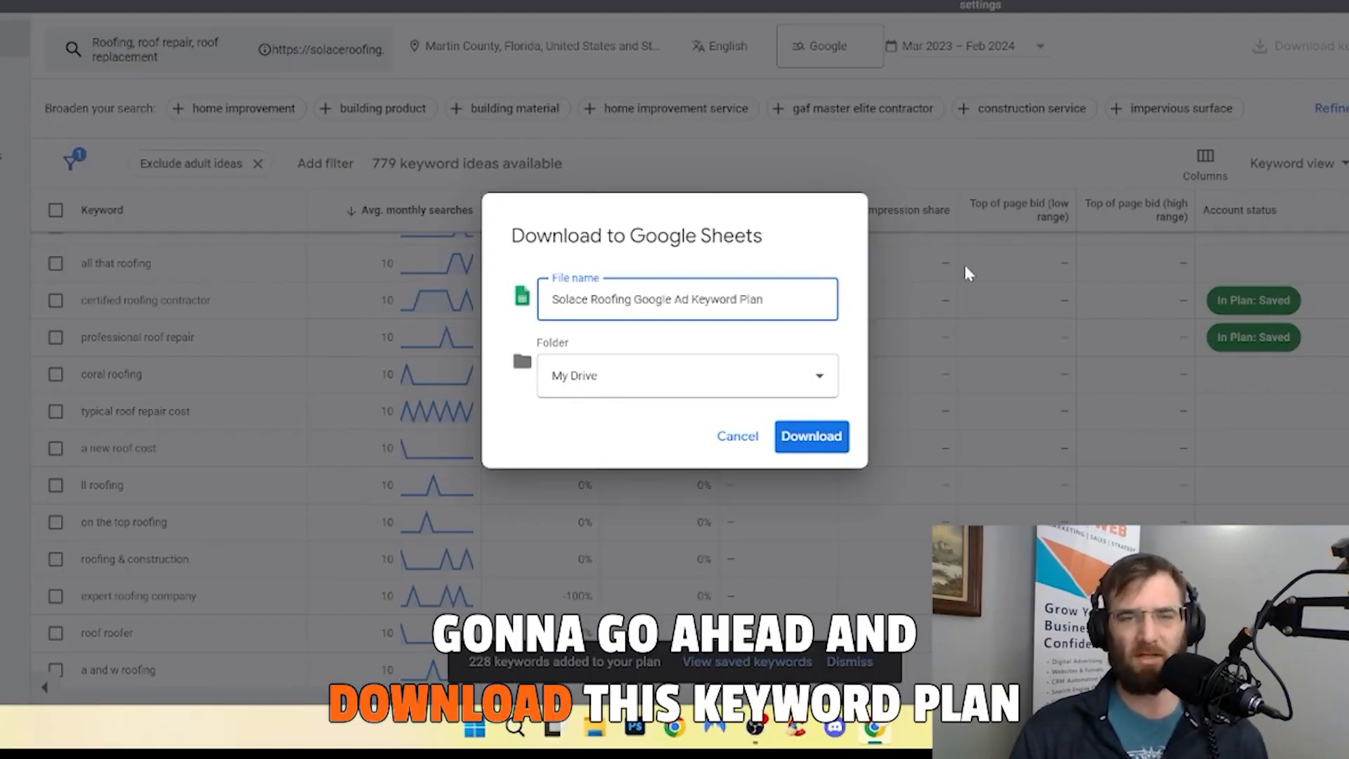
left_click(812, 436)
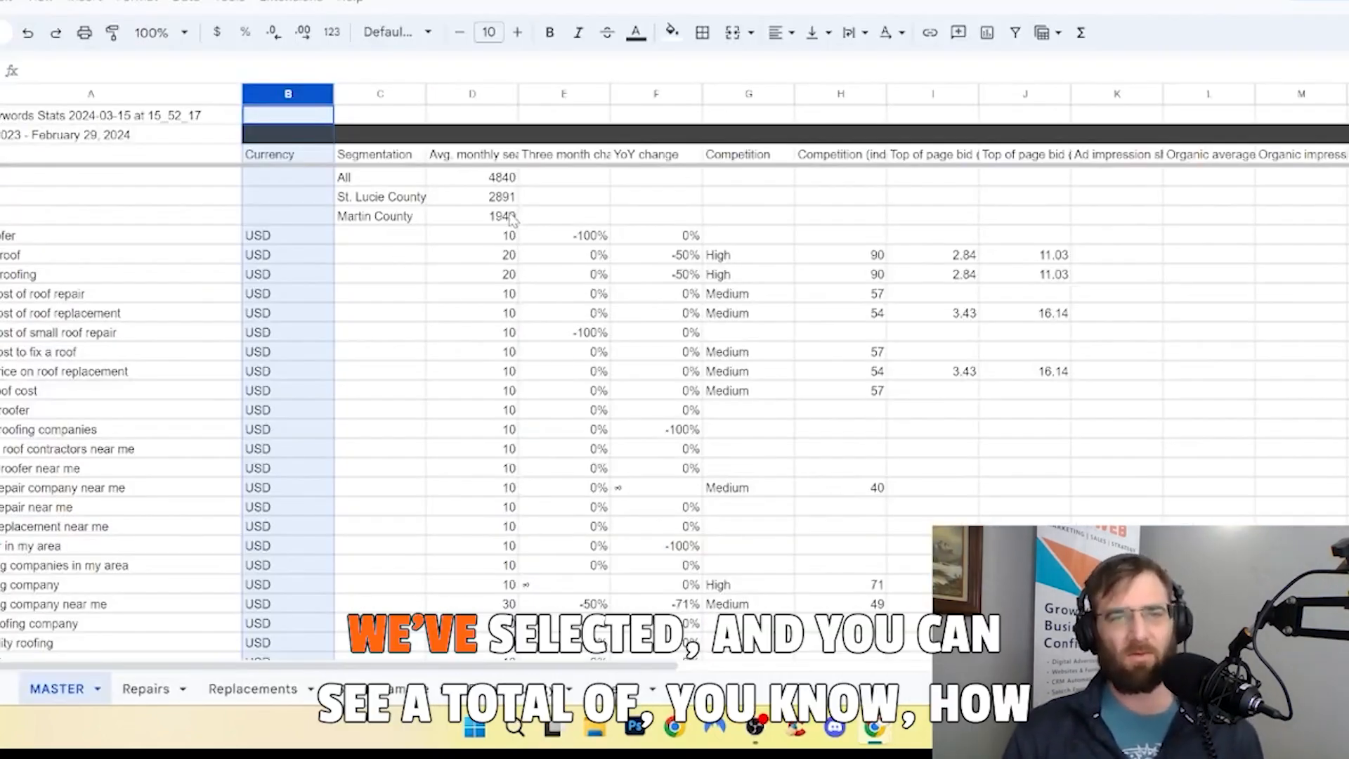
Step: Move the All, Martin County and St. Lucie County search totals into the row above the column headings
left_click(493, 185)
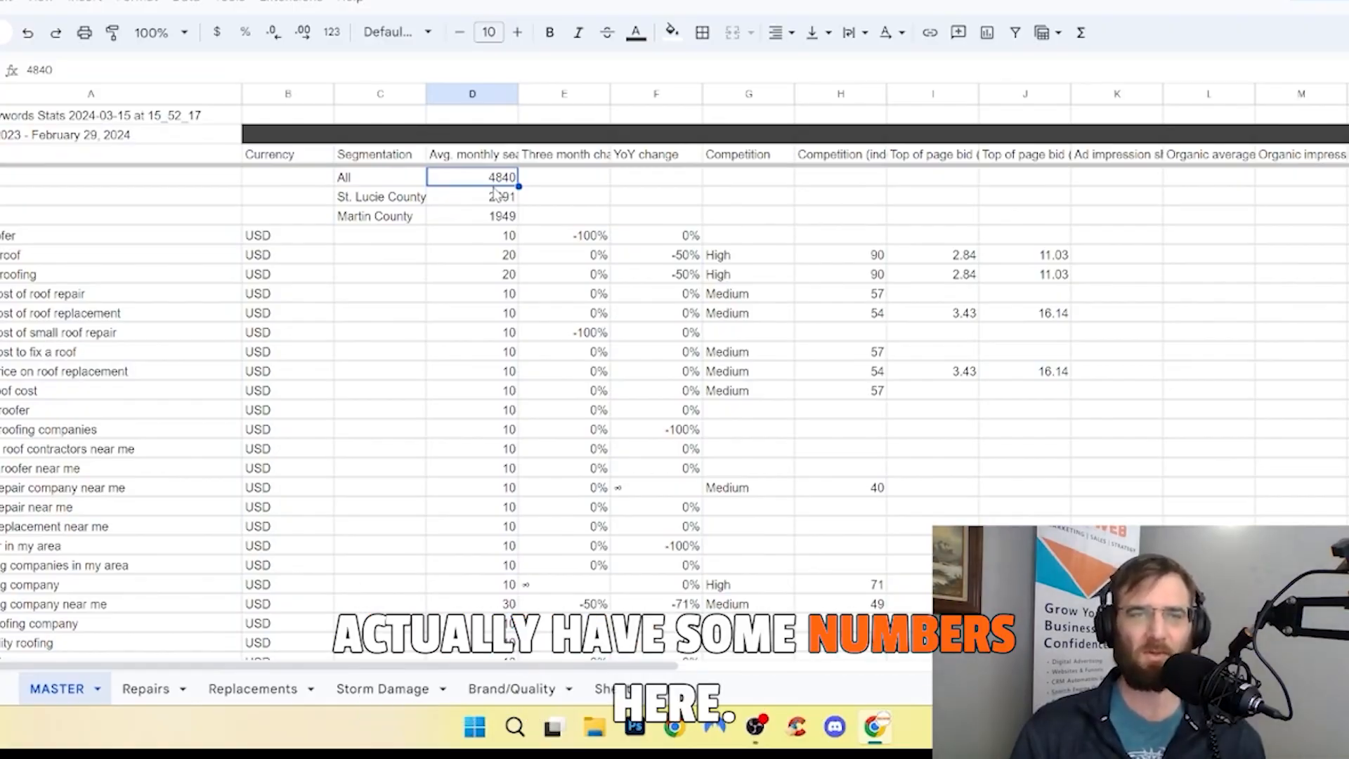
left_click_drag(383, 198, 491, 201)
key("ctrl+x")
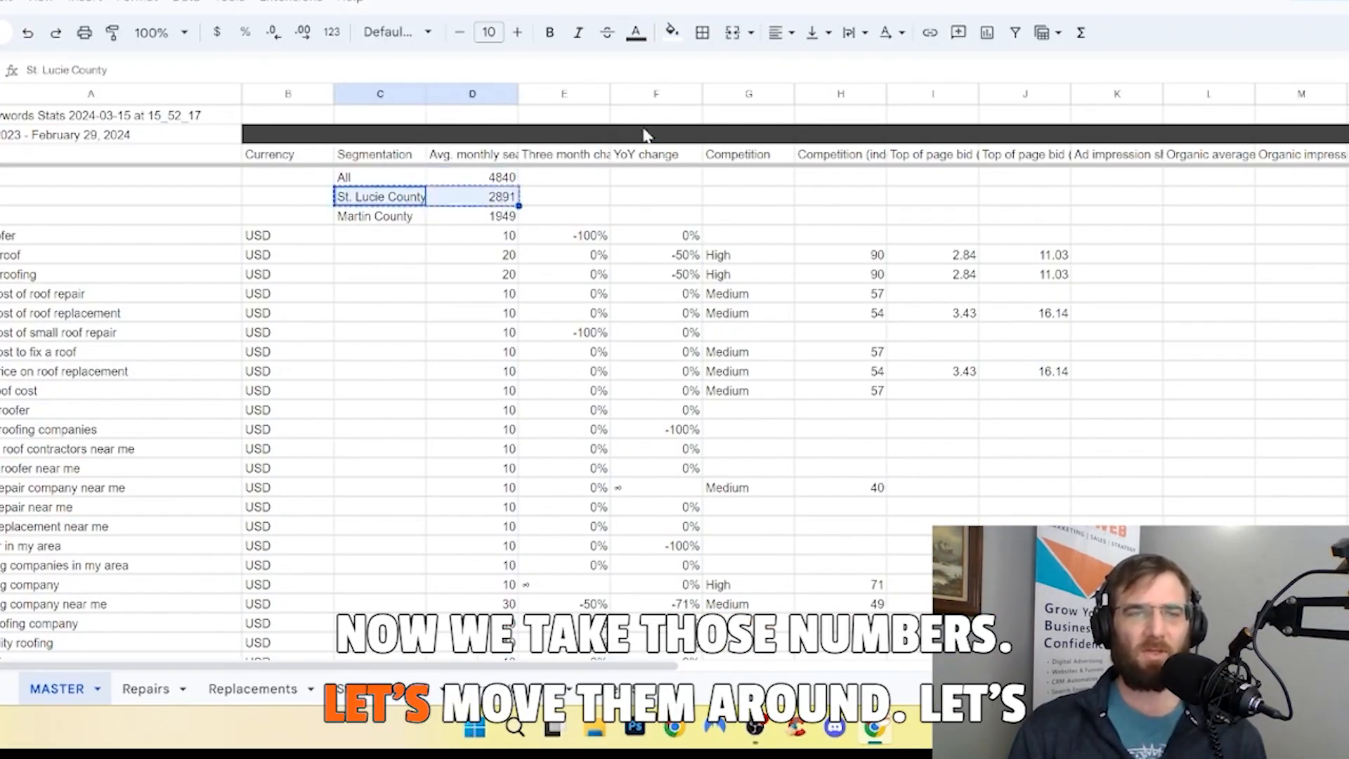
left_click(644, 135)
key("ctrl+v")
left_click_drag(383, 217, 474, 216)
key("ctrl+x")
left_click(464, 134)
key("ctrl+v")
left_click(288, 135)
key("ctrl+v")
Step: Replace the sheet's title with Solace Google Ads KeywordPLan 2024
type("Solace")
left_click_drag(1, 115, 2, 154)
type(" Google Ads KeywordPLan 2024")
key("Return")
Step: Give the title and heading rows a dark fill with white text
left_click(672, 31)
left_click(698, 95)
left_click(636, 32)
left_click(816, 95)
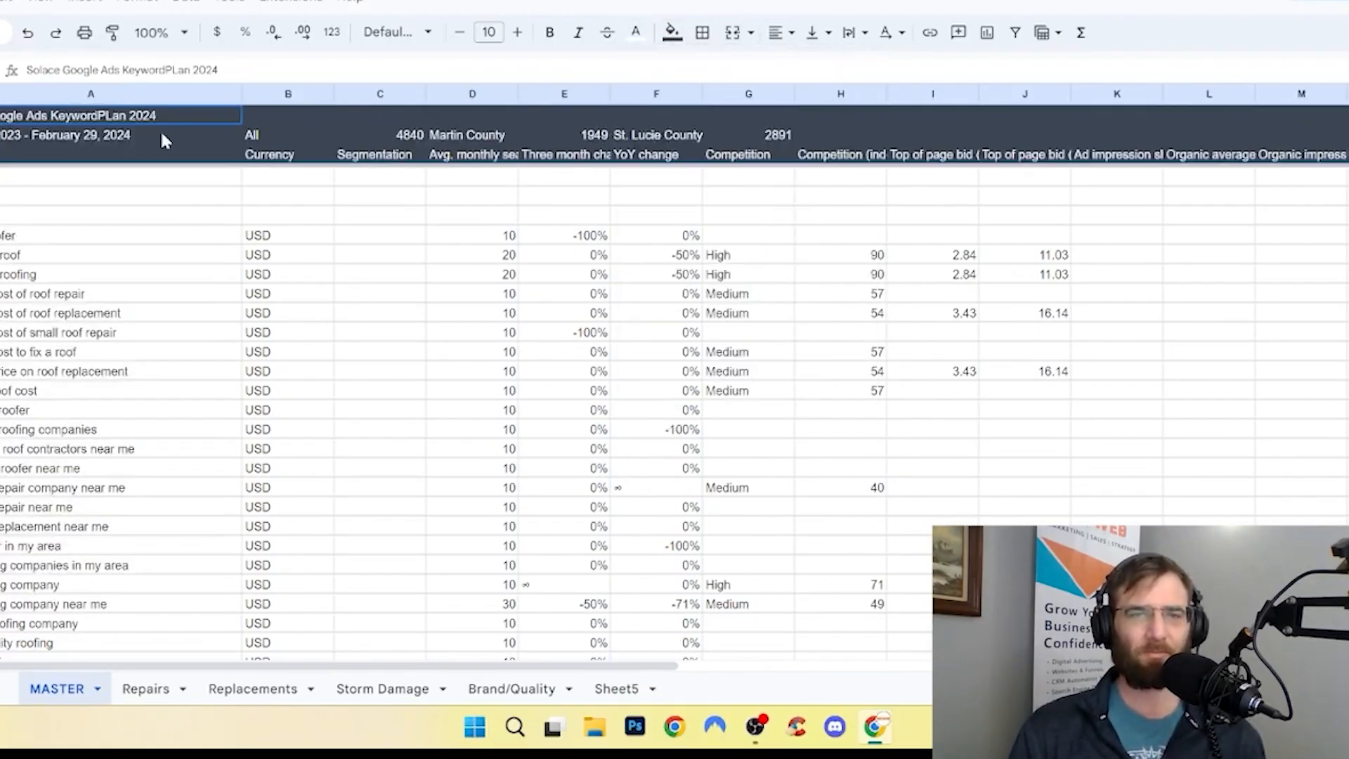
Step: Recolor the title row white with dark text and fill the county totals row grey
left_click(672, 32)
left_click_drag(165, 138, 746, 115)
left_click(737, 97)
left_click(672, 32)
left_click(855, 96)
left_click(636, 32)
left_click(640, 95)
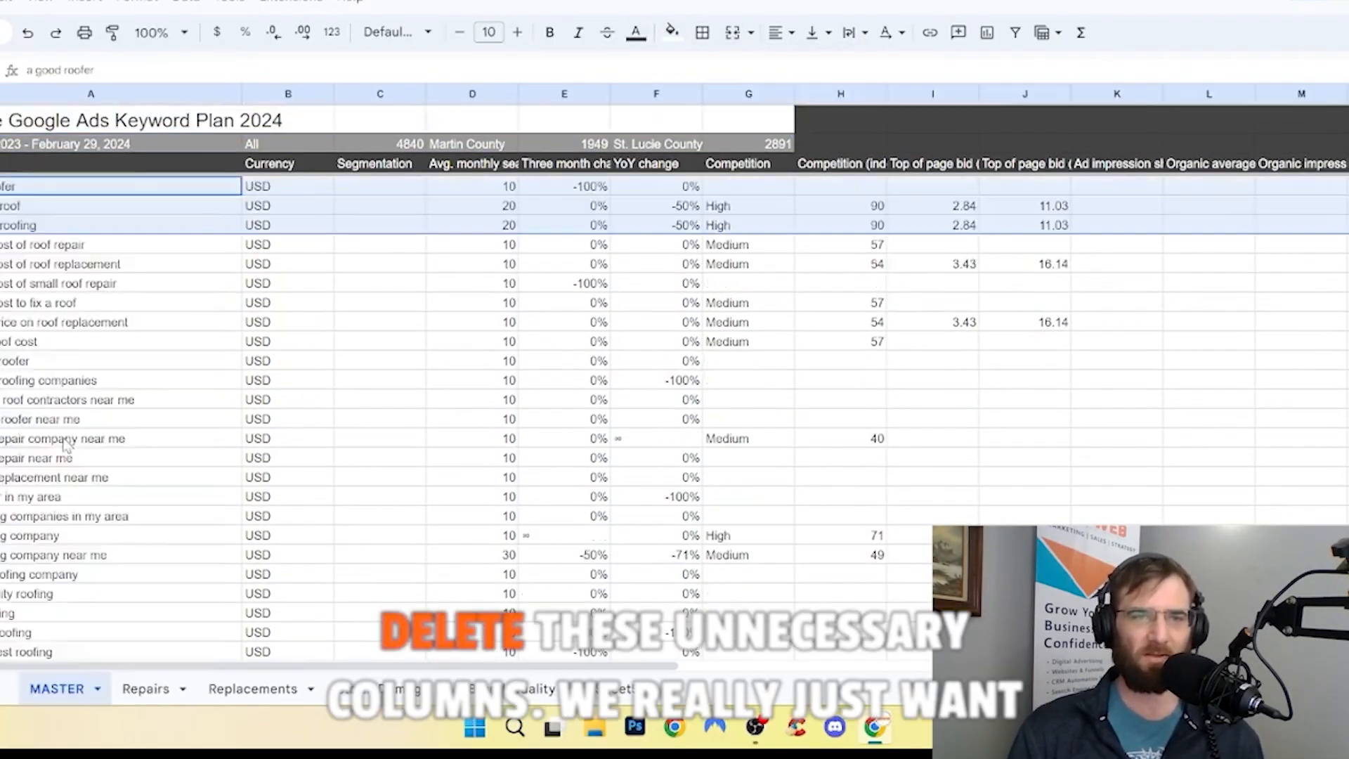
Step: Delete the Currency and Segmentation columns
left_click(288, 94)
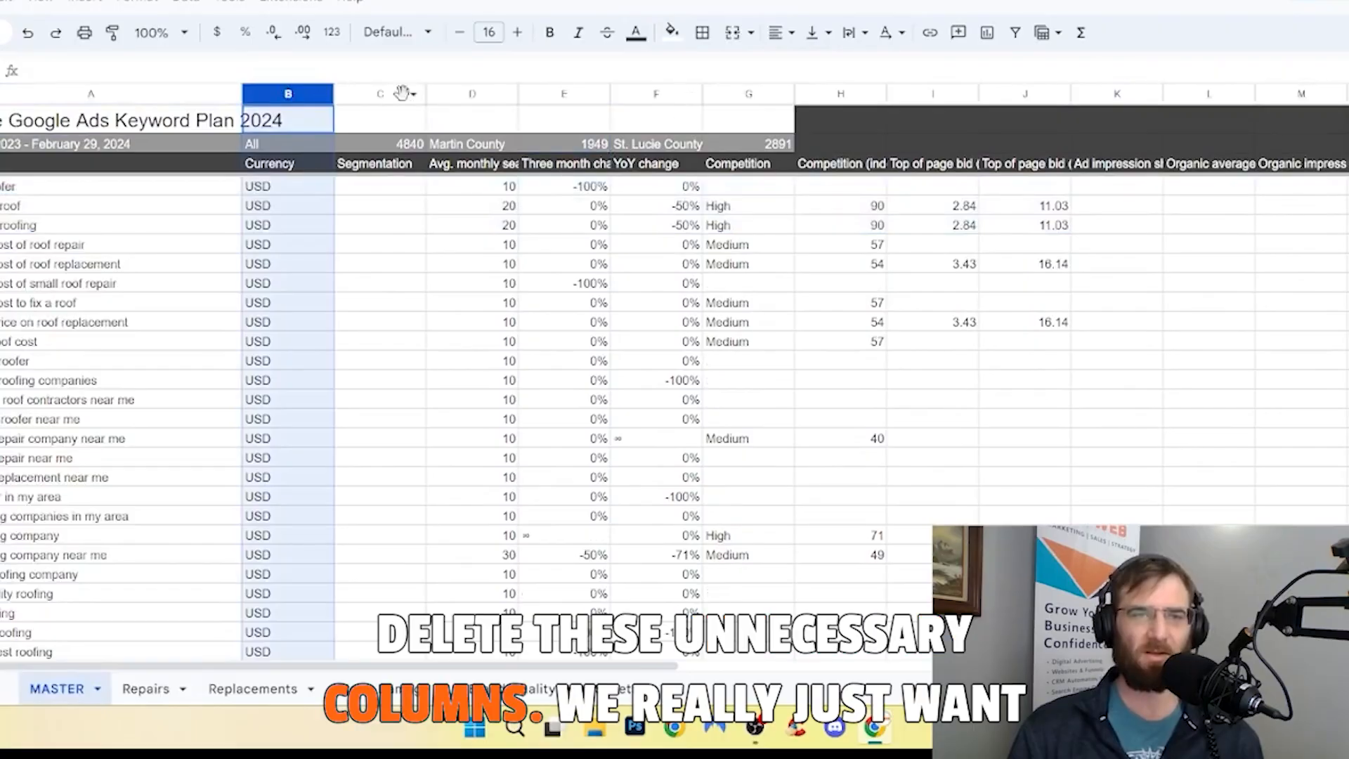
left_click_drag(393, 93, 283, 93)
right_click(280, 94)
left_click(415, 246)
Step: Shift the Martin County figure and the St. Lucie County label and figure two columns to the right
left_click_drag(292, 144, 516, 149)
left_click_drag(386, 144, 541, 149)
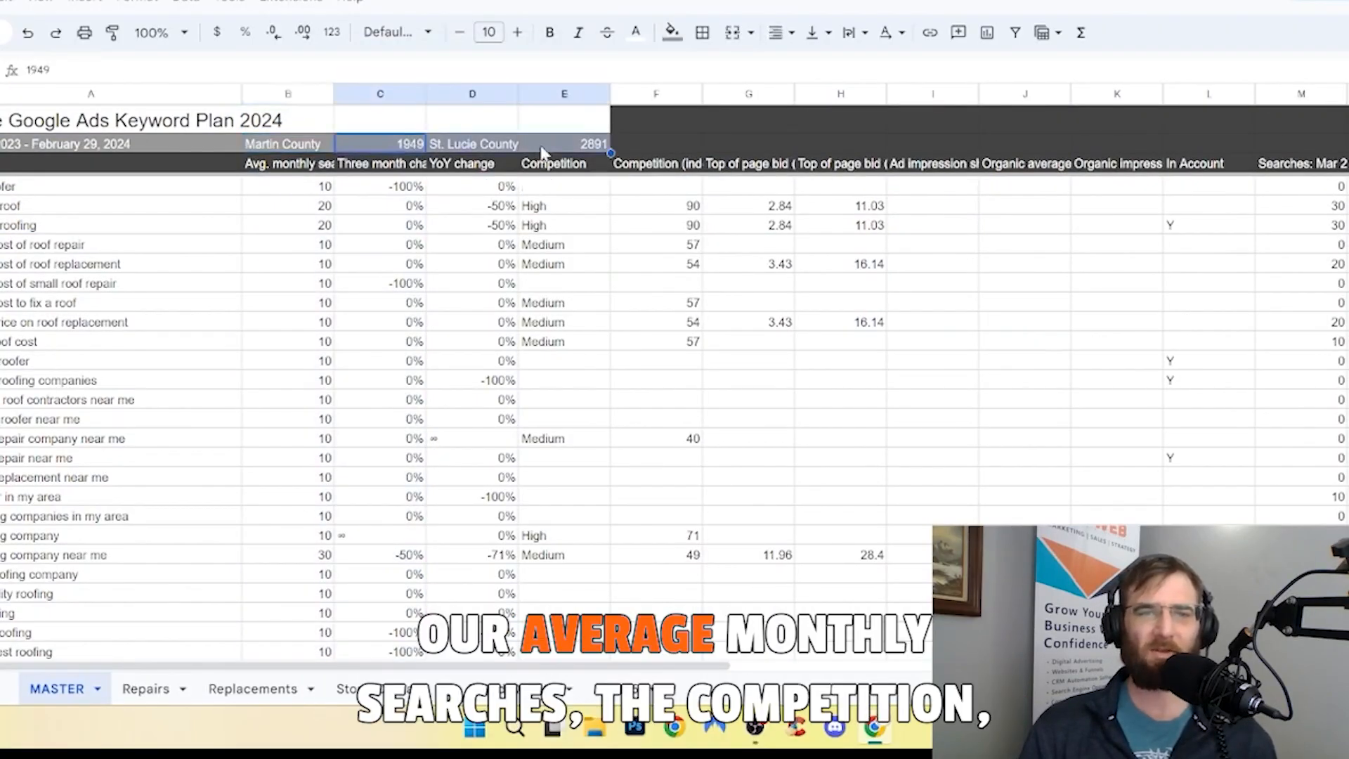
left_click(560, 146)
key("ctrl+v")
Step: Delete the three month change and YoY change columns, plus the four columns from ad impression share through In Account
left_click_drag(463, 93, 362, 94)
right_click(358, 94)
left_click(470, 248)
left_click_drag(751, 94, 1022, 92)
right_click(1020, 92)
left_click(1117, 246)
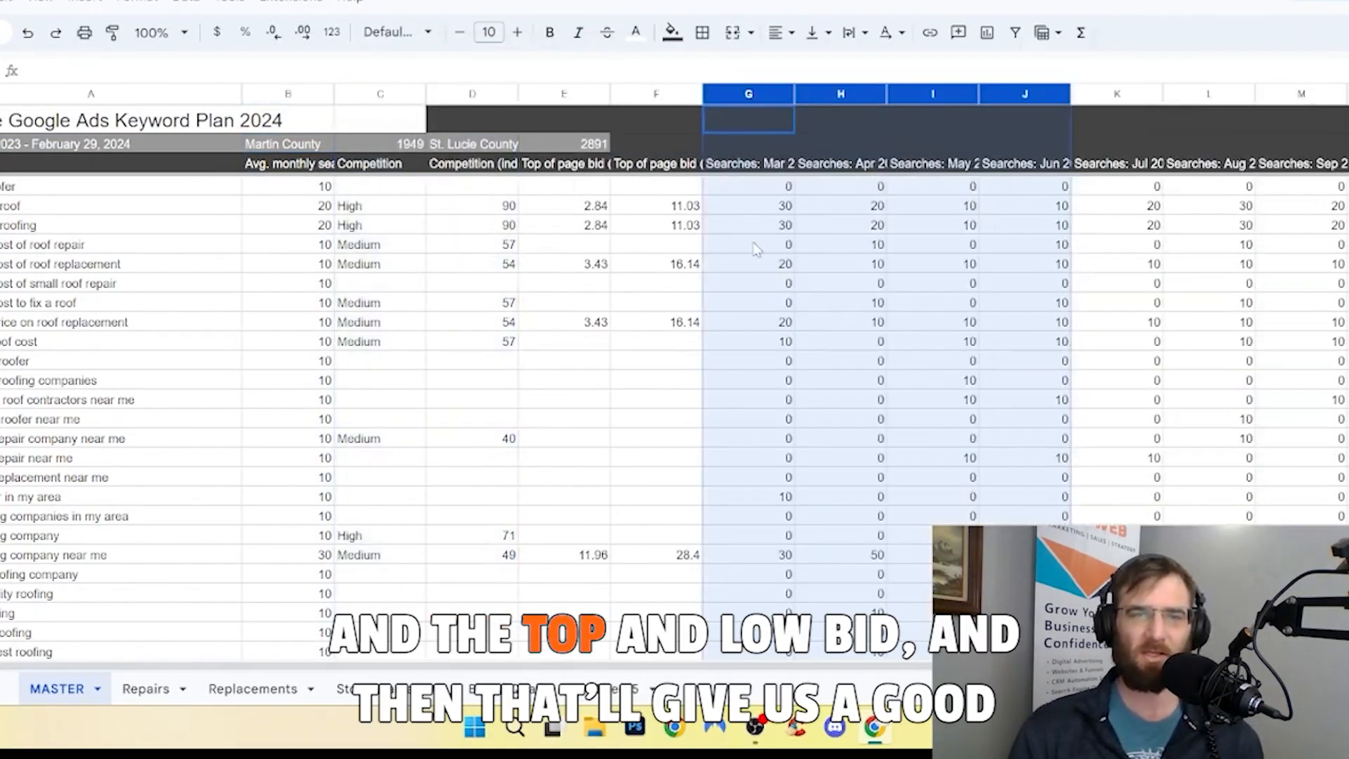
Step: Rename the page bid headings to LOW BID and TOP BID, and the competition index heading to COMPETITION
left_click(657, 164)
type("TOP BID")
left_click(594, 167)
type("LOW BID")
double_click(686, 163)
double_click(474, 164)
key("ctrl+a")
type("COMPETITION")
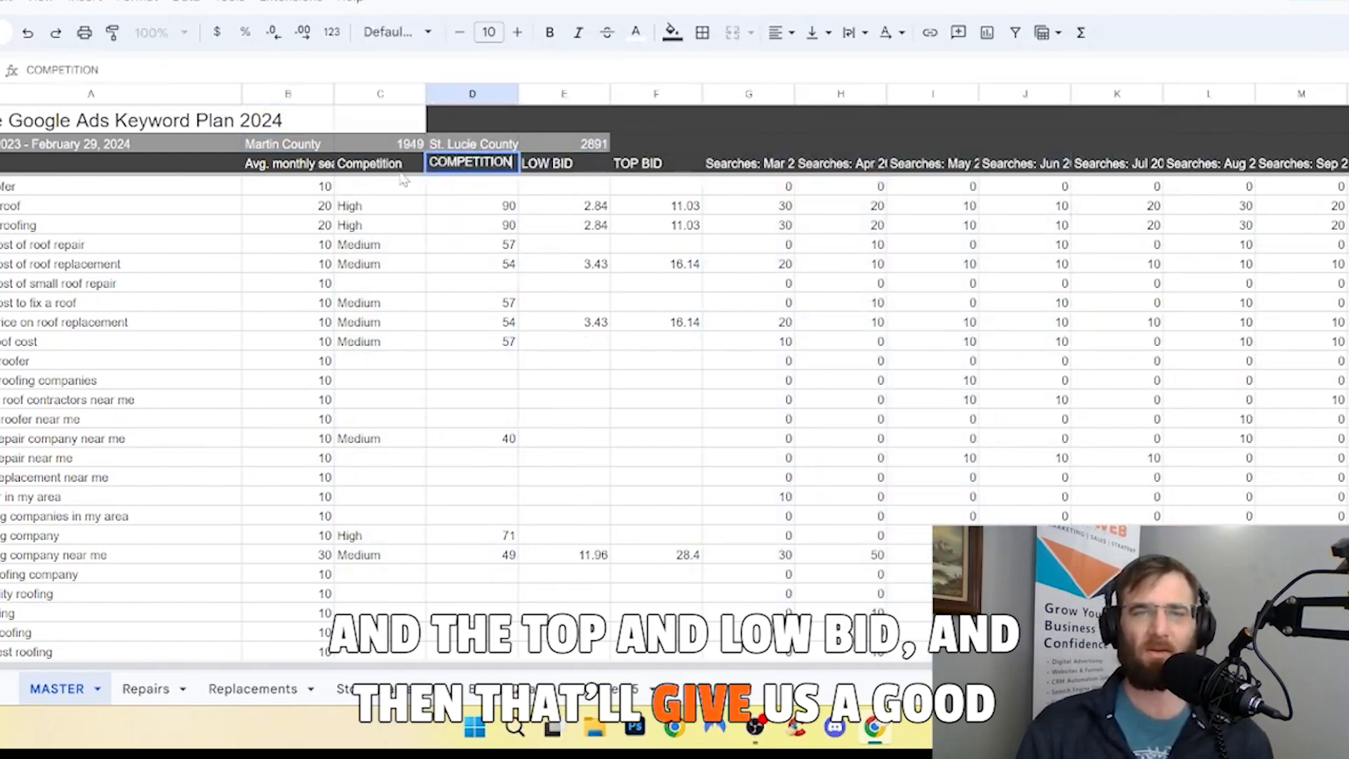
Step: Rename the average monthly searches heading to sEARCHES and fit the widths of columns B and C to their contents
left_click(303, 163)
type("sEARCHES")
key("Return")
double_click(334, 94)
double_click(417, 94)
left_click(119, 186)
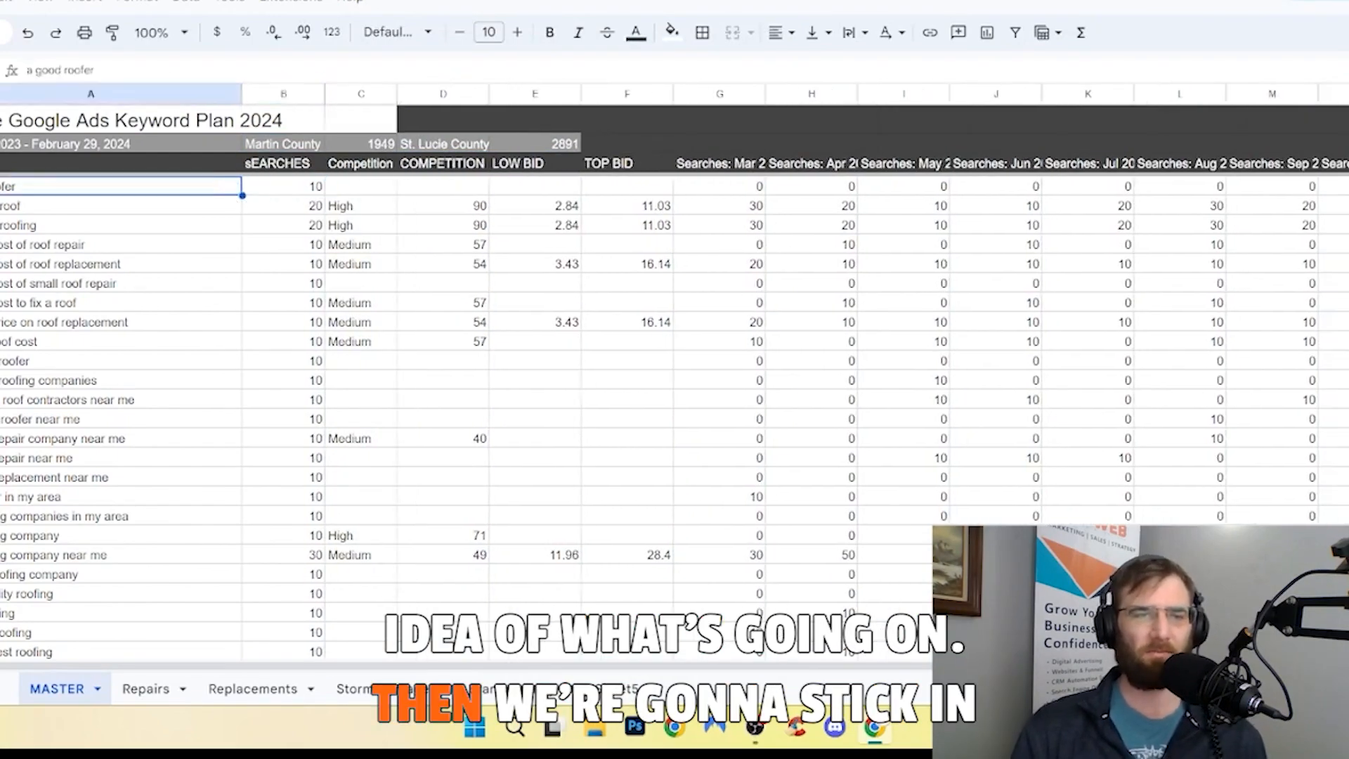
Step: Insert a column after the keywords, head it Ad Group Category, and narrow it
right_click(158, 94)
left_click(327, 244)
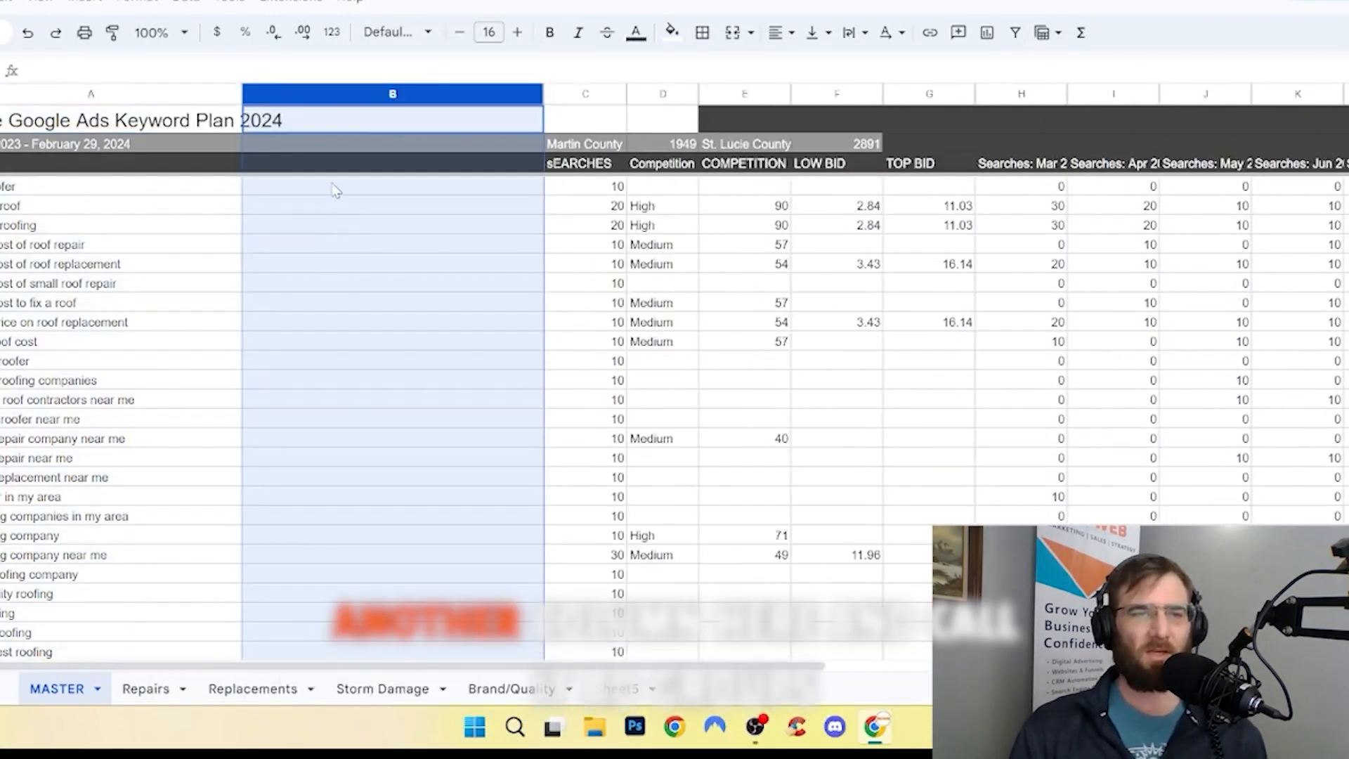
left_click(336, 167)
type("Ce")
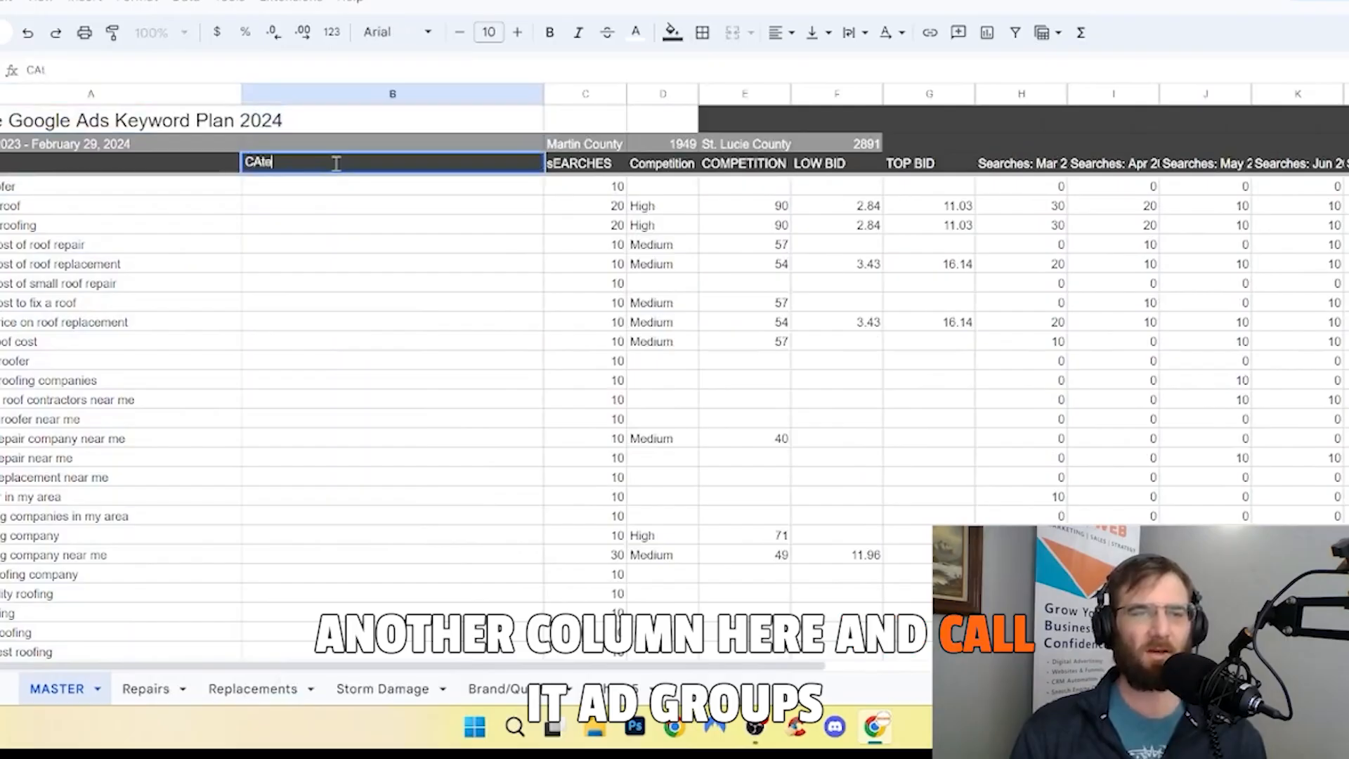
type("Ad G")
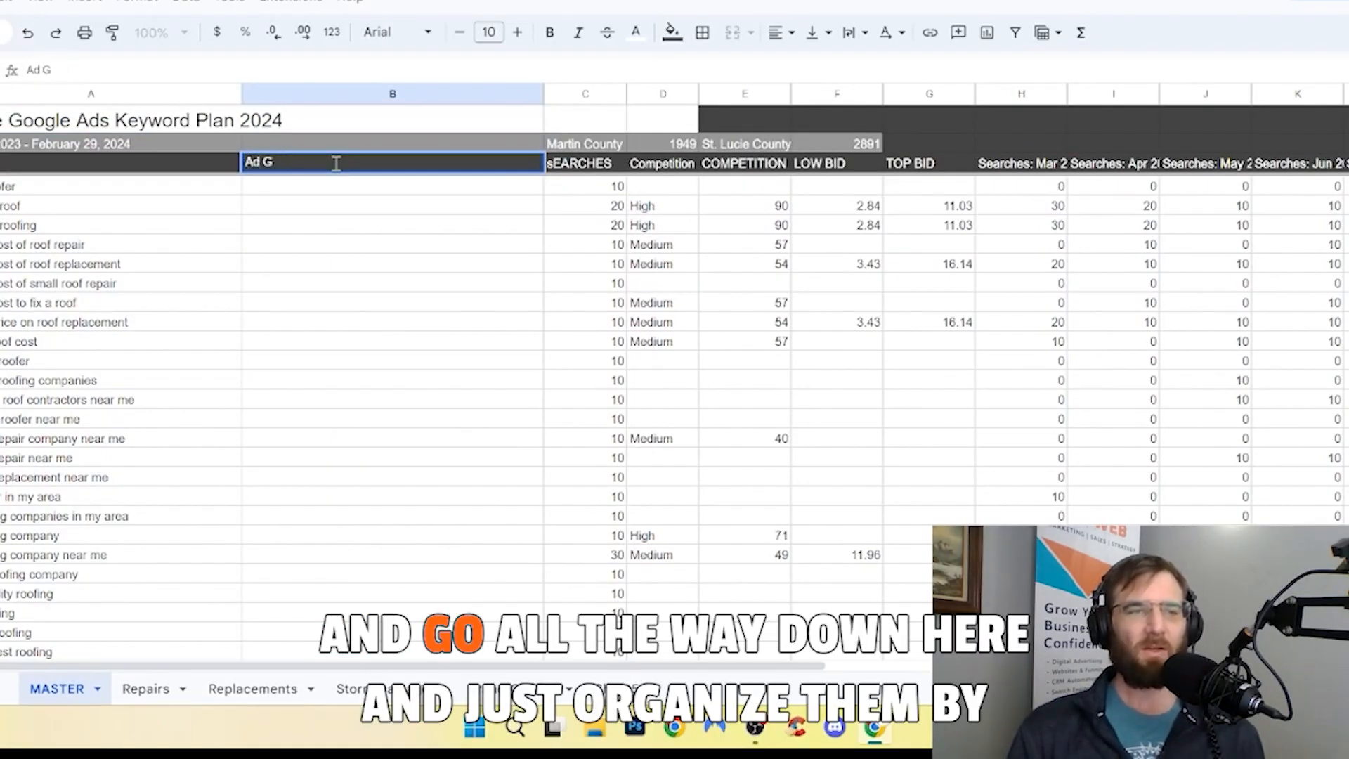
type("roup Category")
key("Return")
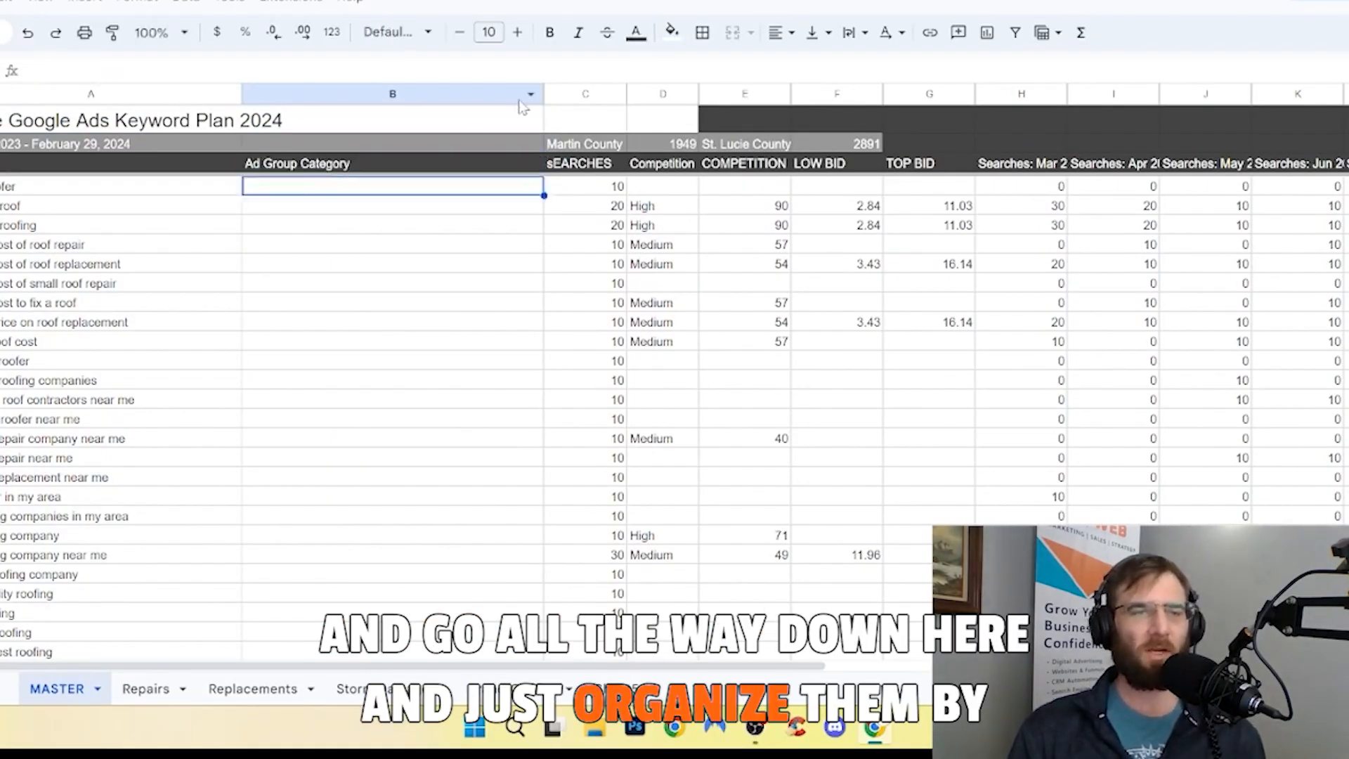
left_click_drag(544, 93, 439, 93)
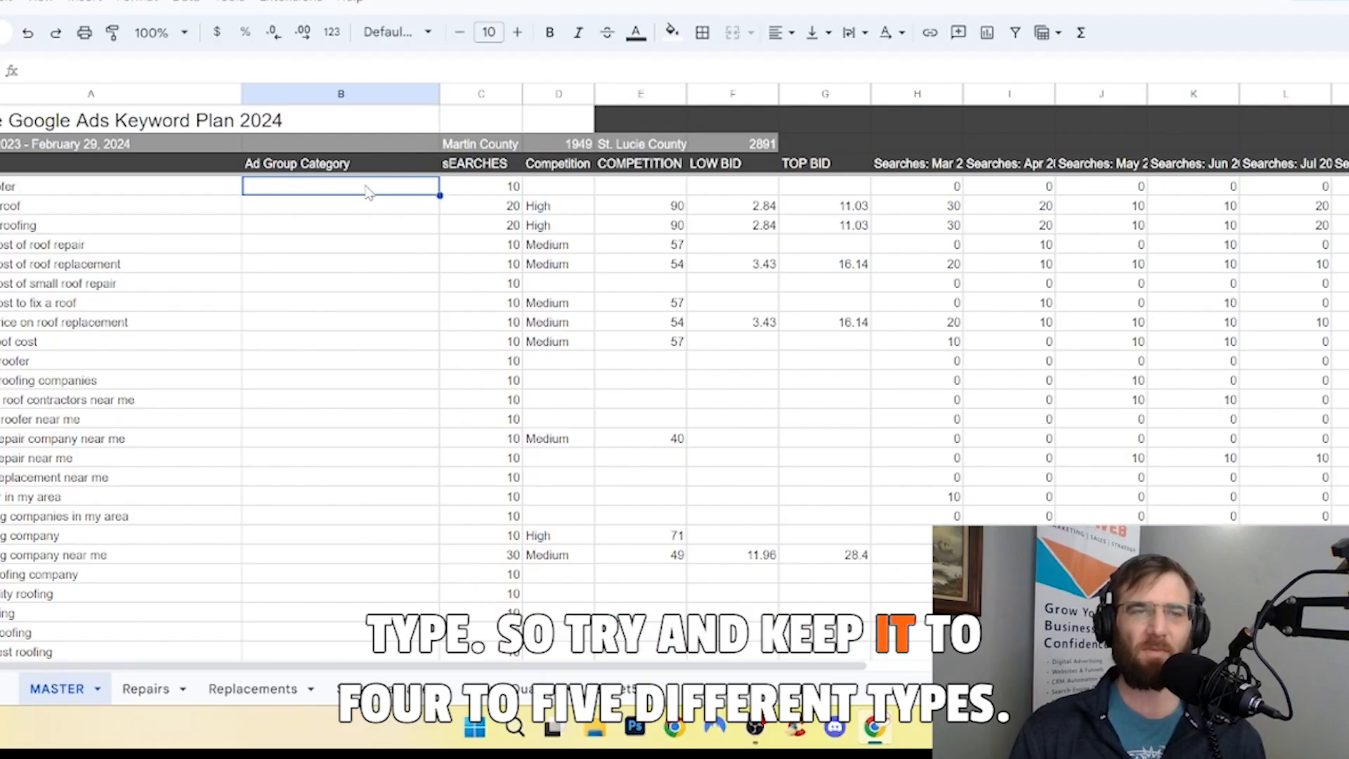
Step: Categorize the keywords from "a good roofer" through the roofing company near me row as quality, metal, repair or replacement
type("quality")
key("Return")
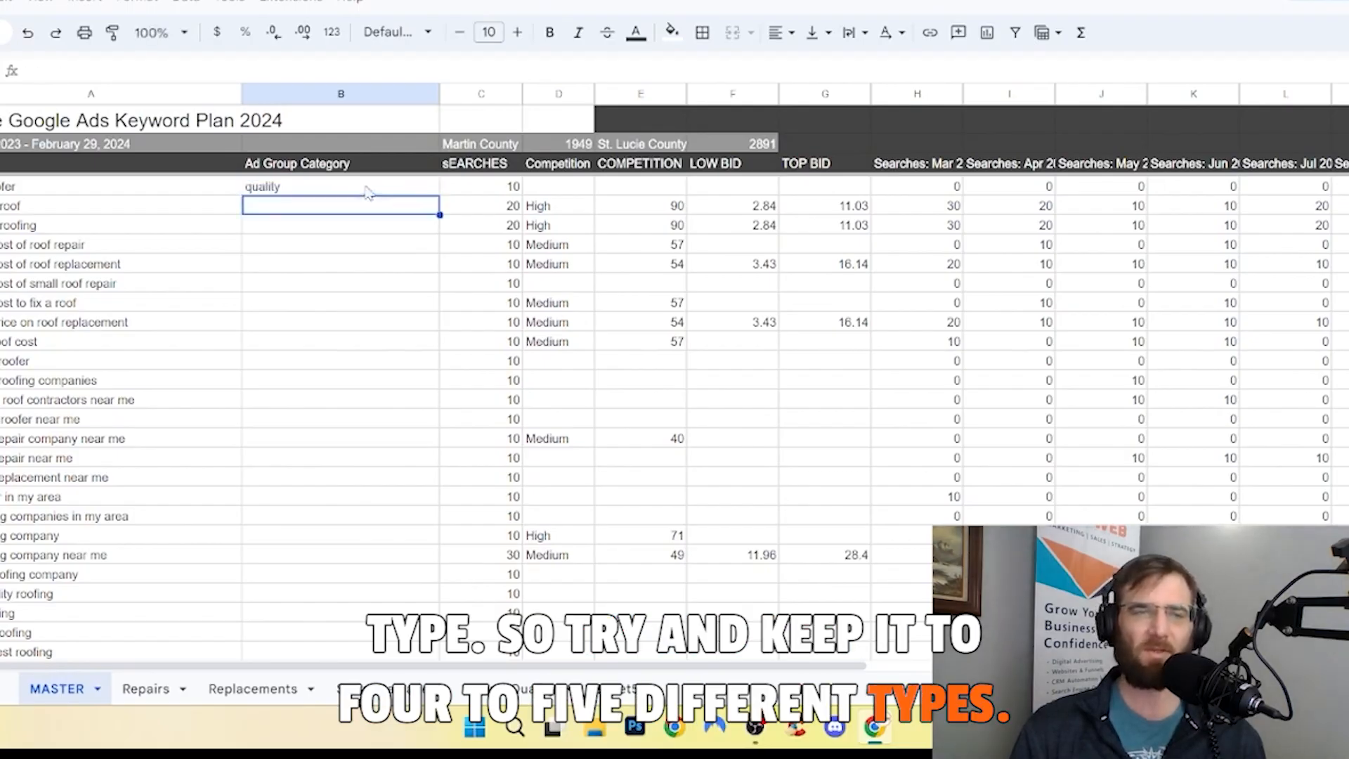
type("metal metal repair replacement repair repair replacement replacement")
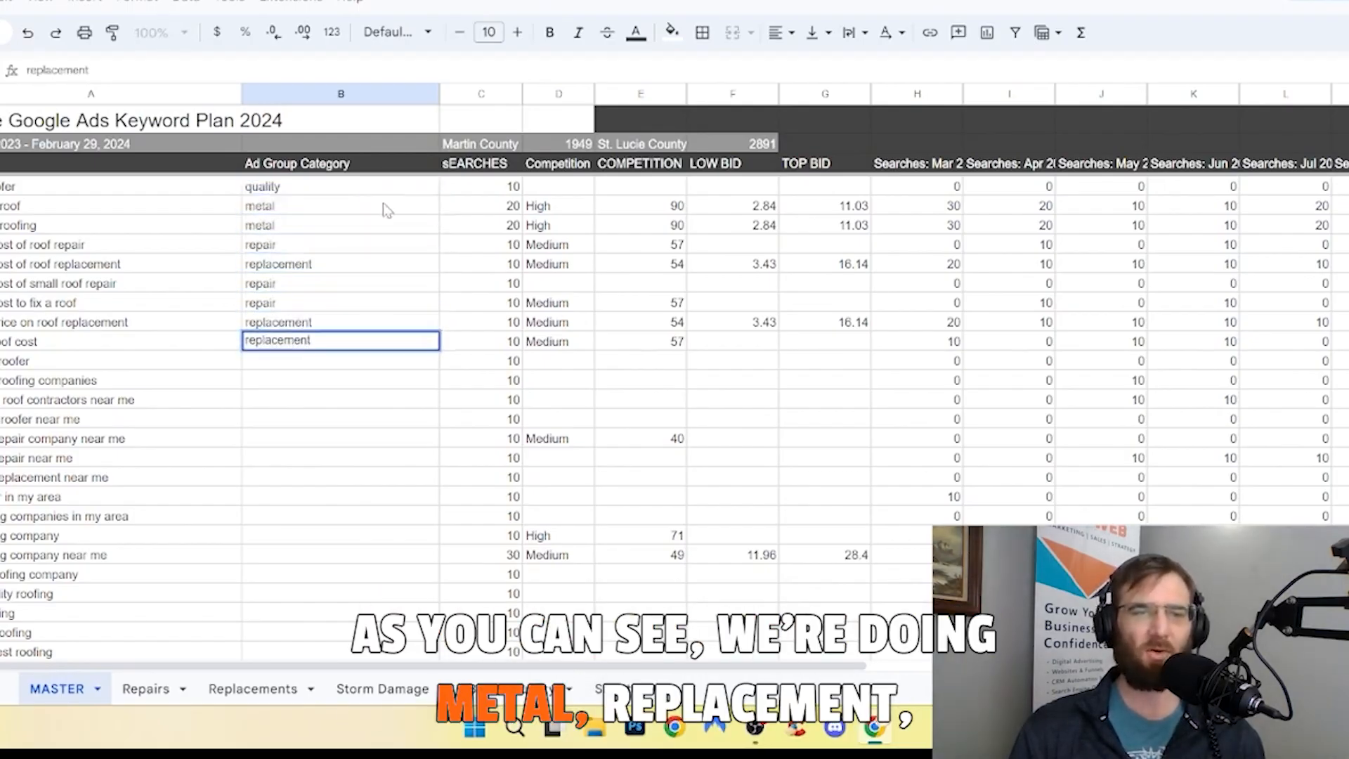
type(" quality quality metal quality repair repair replacement quality quality")
Step: Delete the first uncategorized roofing company row, and categorize the next three keywords as quality, quality and Commercial
left_click(1, 573)
key("ctrl+alt+minus")
left_click(298, 575)
type("quality quality Commercial")
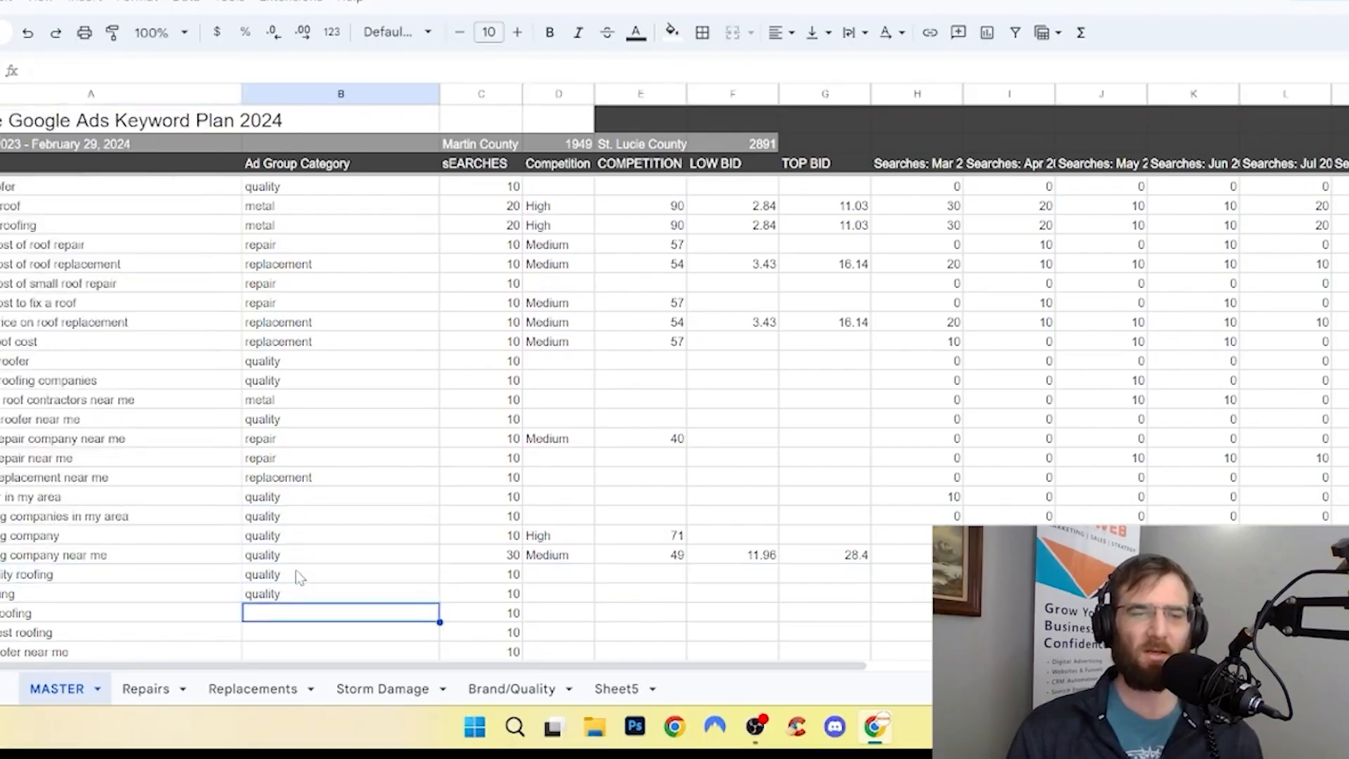
Step: Categorize the keywords below the Commercial one, down to the roof replacement cost row, as quality, replacement or repair
scroll(301, 584, "down", 2)
type("quality quality quality quality replacement repair replacement replacement replacement replacement repair repair replacement repair repair quality")
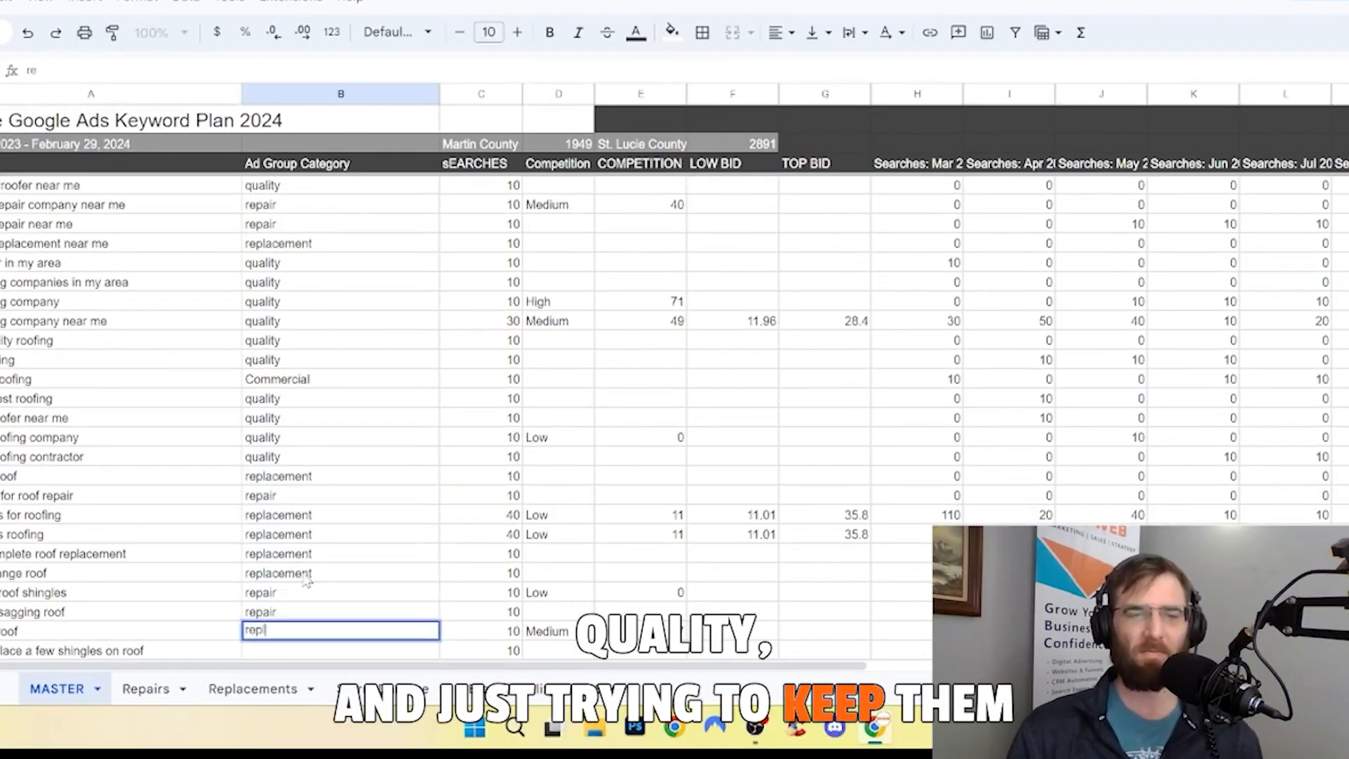
scroll(306, 581, "down", 3)
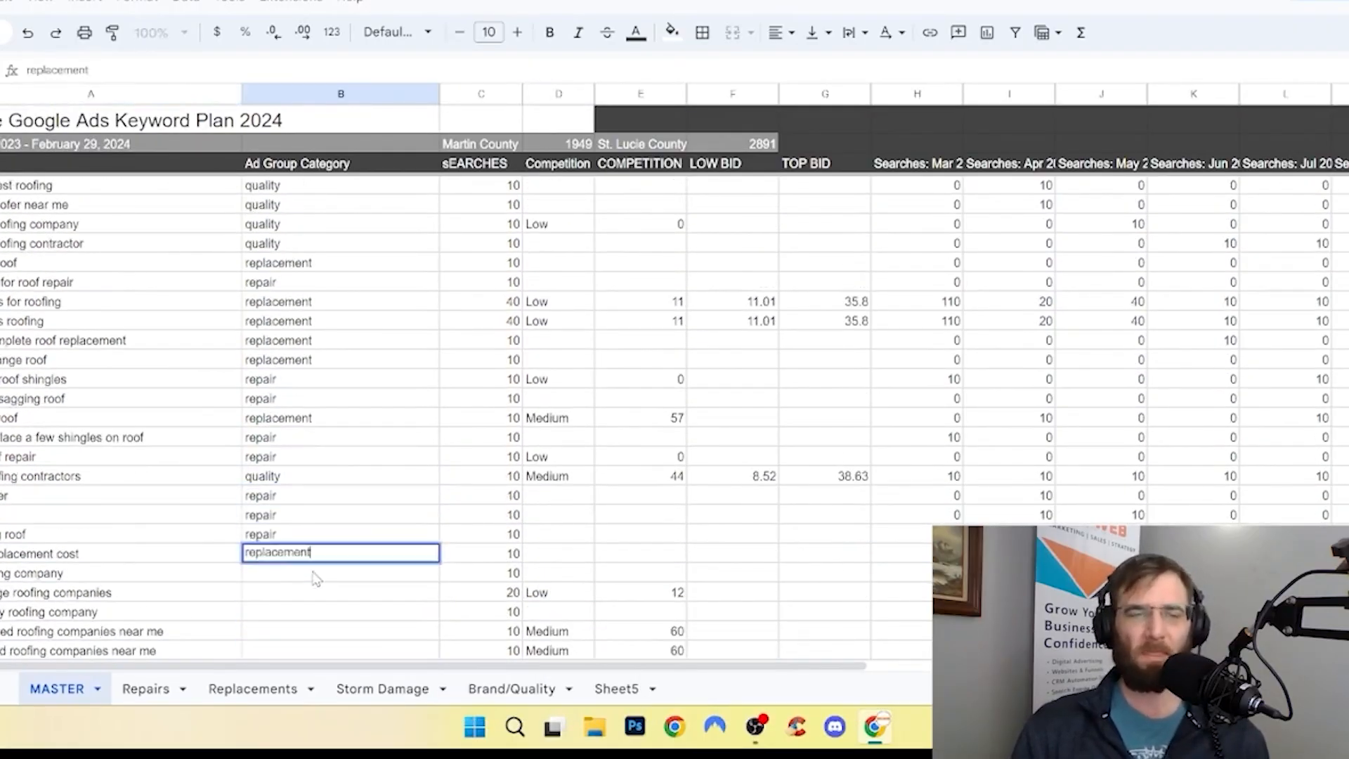
Step: Categorize the keywords after replacement cost as quality, storm, repair, replacement or metal, down to the repair row above repair companies
type("quality storm quality quality")
scroll(314, 577, "down", 1)
type("quality repair repair storm replacement")
scroll(320, 591, "down", 1)
type("repair replacement metal rpair")
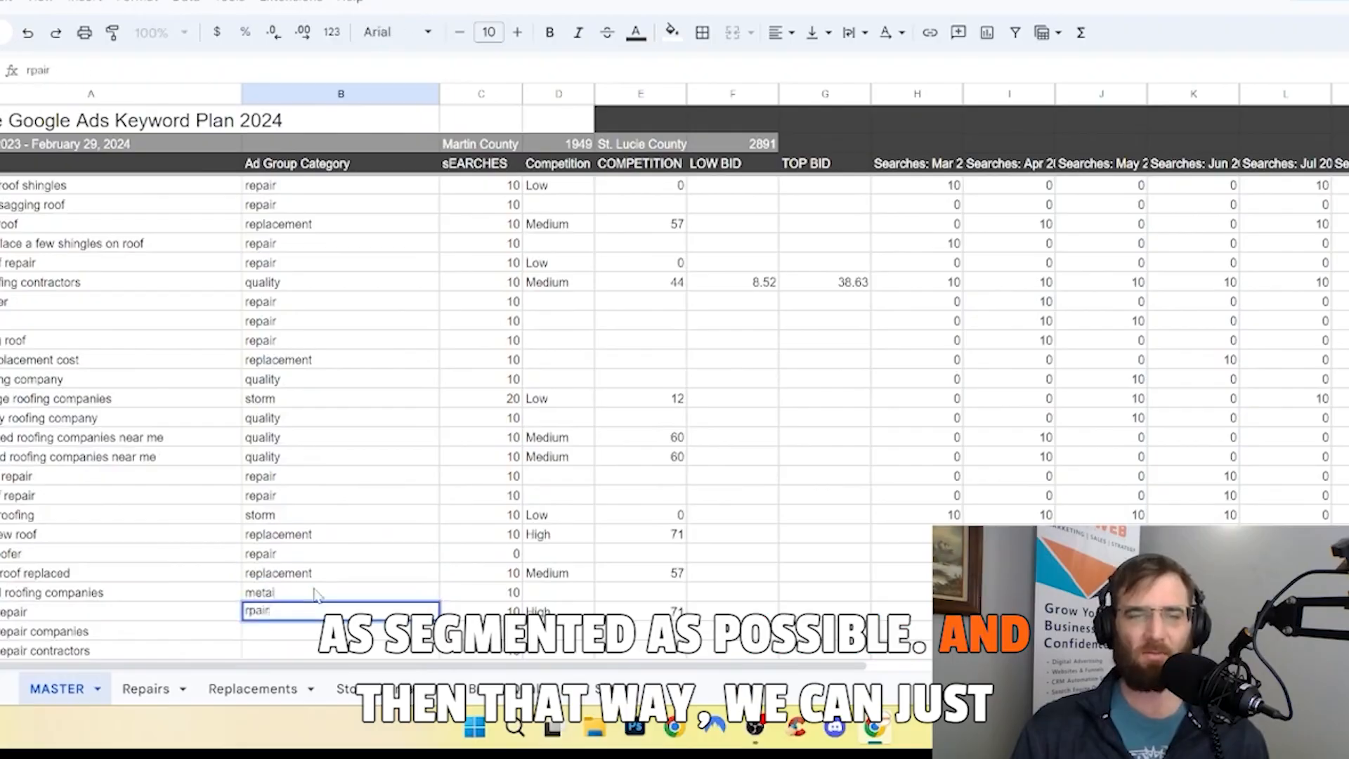
Step: Categorize the repair companies and contractors keywords as repair, the roofing contractors and services ones as quality, and the metal roofing ones as metal
type(" repair repair repair")
key("Down")
key("Down")
key("Down")
key("Down")
key("Down")
key("Down")
key("Down")
key("Up")
key("Up")
key("Up")
key("Up")
key("Up")
key("Up")
key("Up")
type("quality quality quality quality metal metal")
key("Up")
key("Up")
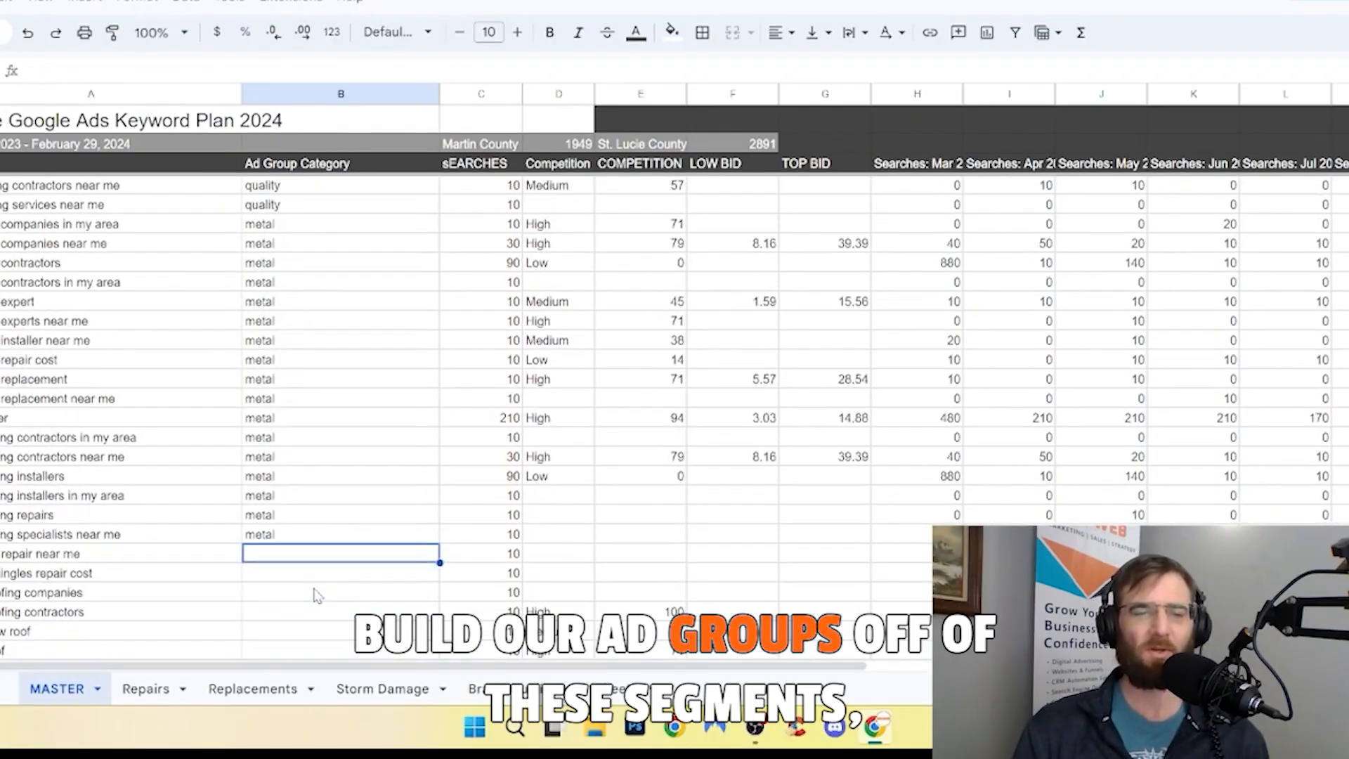
Step: Categorize the keywords after the metal roofing group as repair, quality or replacement, leaving the new construction roofing contractors row blank
type("repair repair quality quality replacement replacement repair repair replacement ")
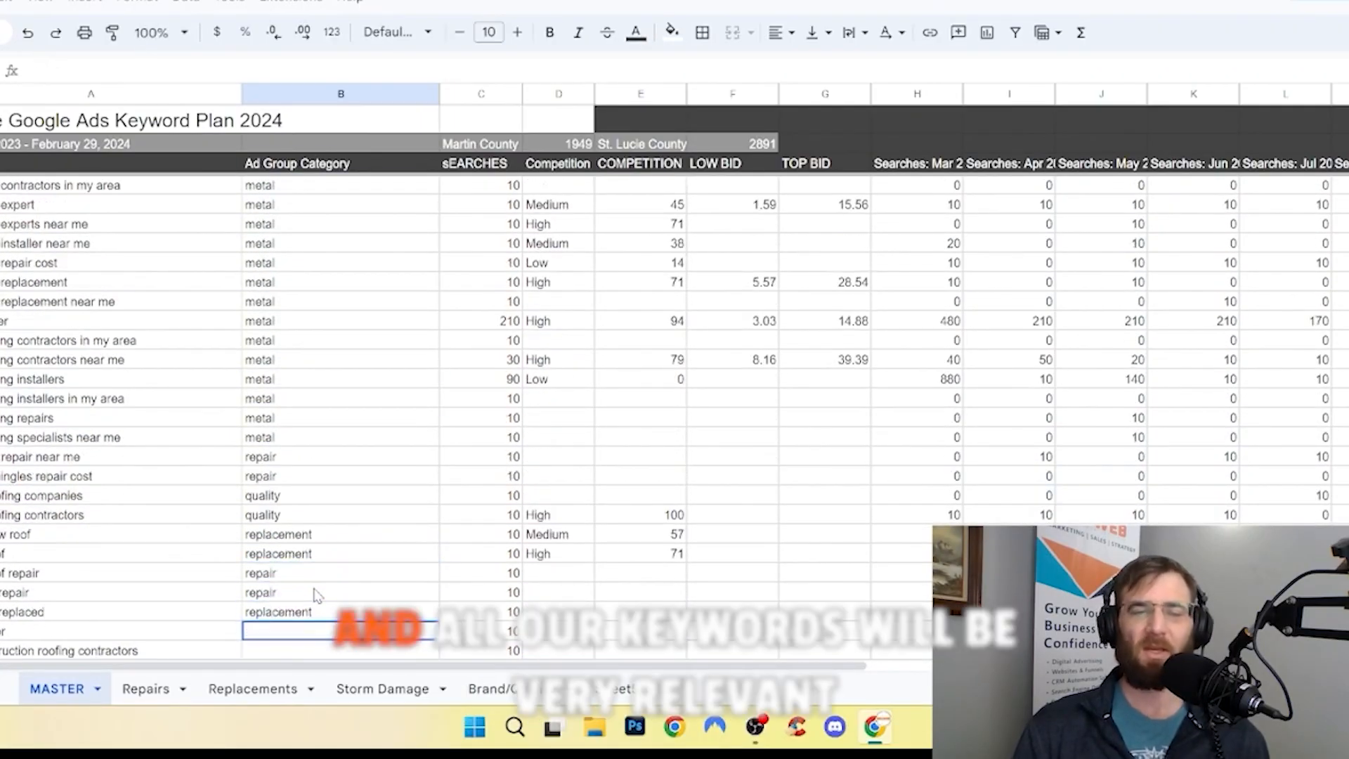
type("replacement")
key("Down")
type("re")
key("ctrl+v")
key("Down")
key("ctrl+v")
key("Down")
key("ctrl+v")
key("Down")
key("ctrl+v")
key("Down")
type("quality quality repair quality")
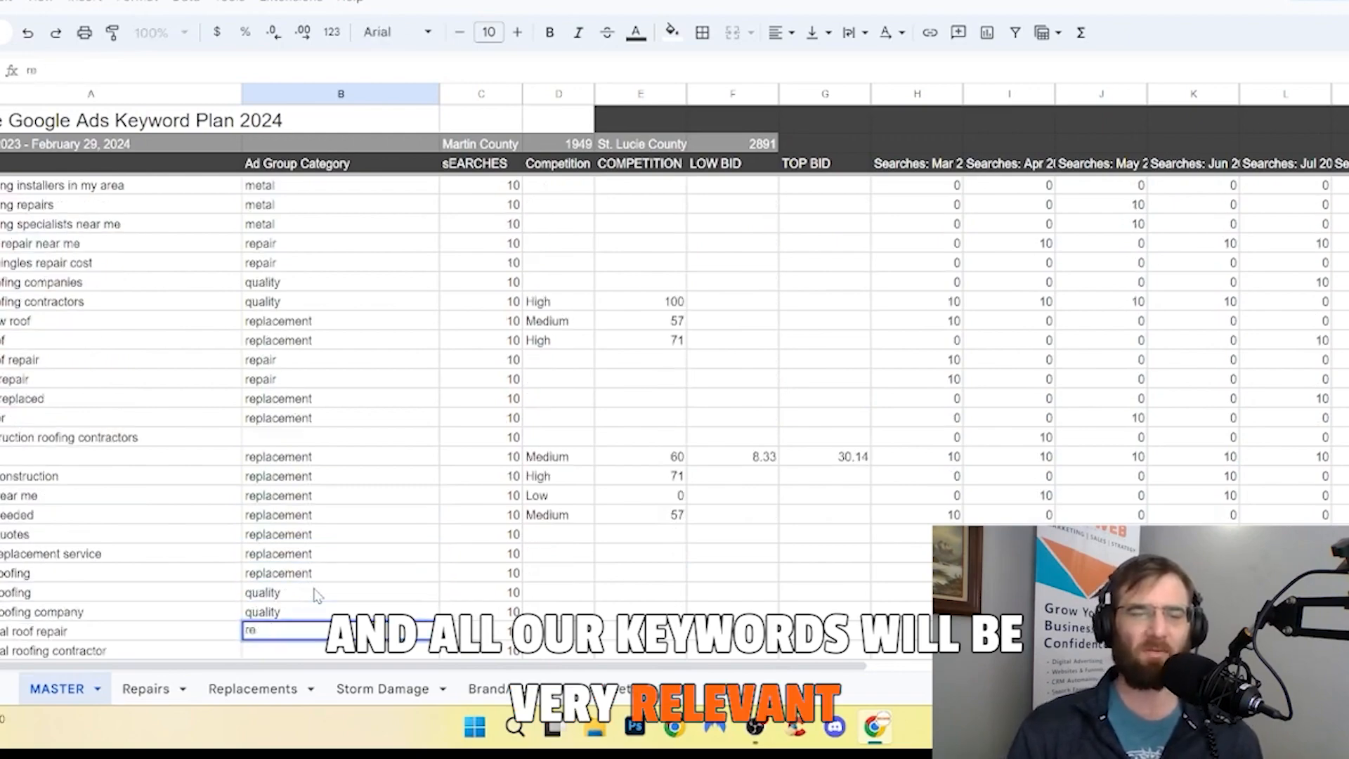
Step: Continue the ad group categories from the roofing services row past the damage repair rows, using quality, replacement, repair, metal and storm
scroll(313, 596, "down", 4)
type("quality quality quality replacement replacement quality repair replacement quality quality")
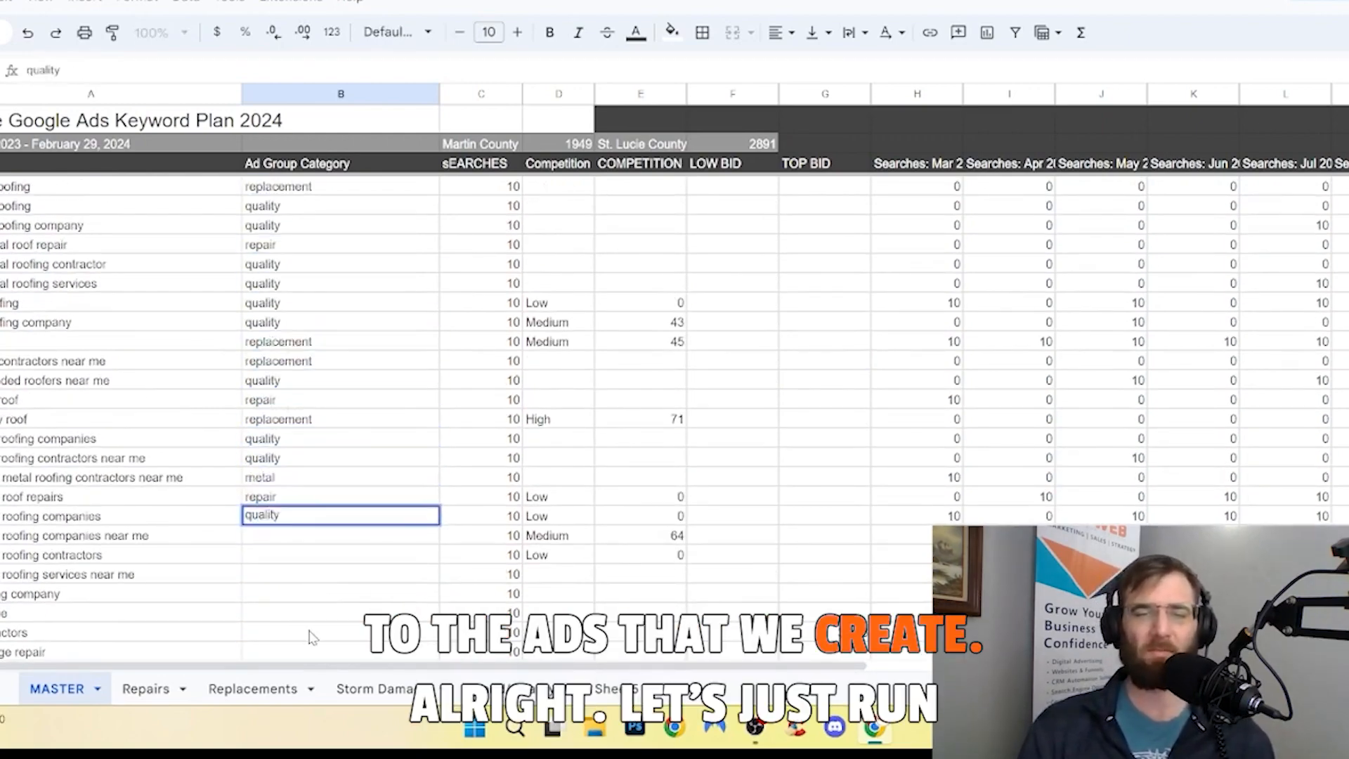
type(" metal repair quality quality quality quality quality replacement quality storm storm quality replacement quality")
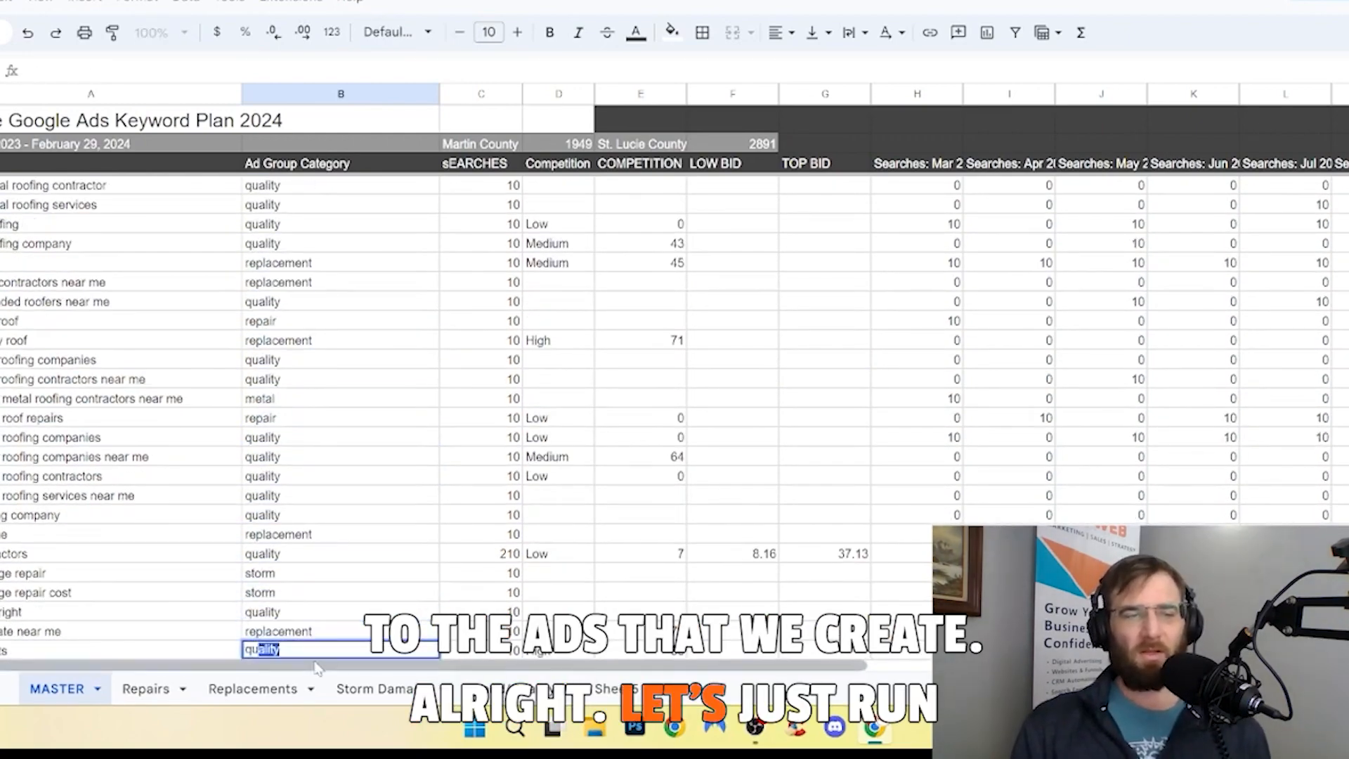
Step: Categorize the following roof keywords as repair or replacement, covering the inspection, maintenance, needs to be replaced and cost rows
scroll(318, 654, "down", 3)
type("repair")
key("Up")
key("ctrl+c")
key("Down")
key("ctrl+v")
key("Down")
key("ctrl+v")
key("Down")
key("ctrl+v")
key("Down")
type("replacement repair repair replacement replacement repair repair ")
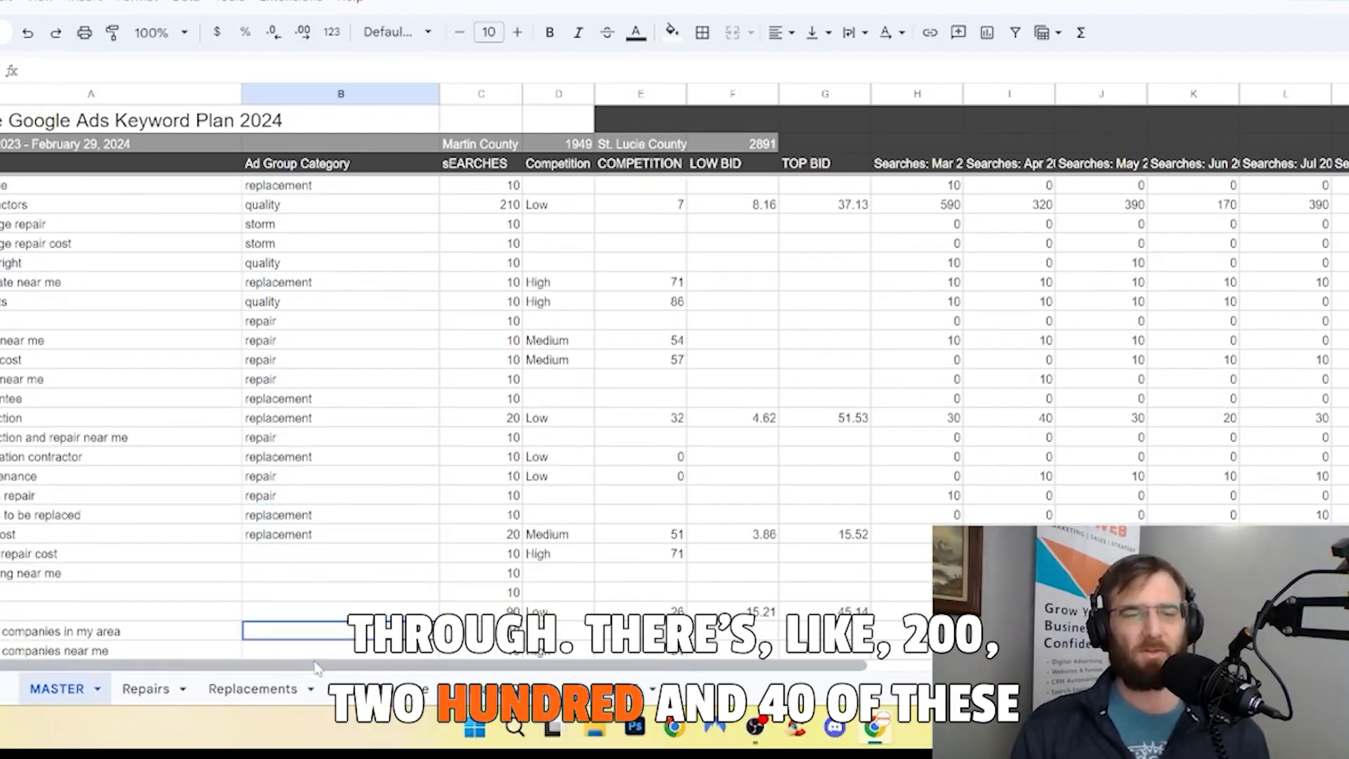
Step: Enter repair as the category for the roof repair keywords and copy it down through the repairs in my area row
type("replacement repair")
key("Up")
key("ctrl+c")
key("Down")
key("ctrl+v")
key("Down")
key("ctrl+v")
key("Down")
key("ctrl+v")
key("Down")
key("ctrl+v")
key("Down")
key("ctrl+v")
key("Down")
key("ctrl+v")
key("Down")
key("ctrl+v")
key("Down")
key("ctrl+v")
key("Down")
key("ctrl+v")
key("Down")
key("ctrl+v")
key("Down")
key("ctrl+v")
key("Down")
key("ctrl+v")
key("Down")
key("ctrl+v")
key("Down")
key("ctrl+v")
key("Down")
key("ctrl+v")
key("Down")
key("ctrl+v")
key("Down")
Step: Copy replacement down the roof replacement keywords through replacement deals, and categorize the repair and replacement cost rows beneath them as repair or replacement
type("replacement")
key("Up")
key("ctrl+c")
key("Down")
key("ctrl+v")
key("Down")
key("ctrl+v")
key("Down")
key("ctrl+v")
key("Down")
key("ctrl+v")
key("Down")
key("Down")
key("Down")
key("Down")
key("ctrl+v")
key("Up")
type("RE")
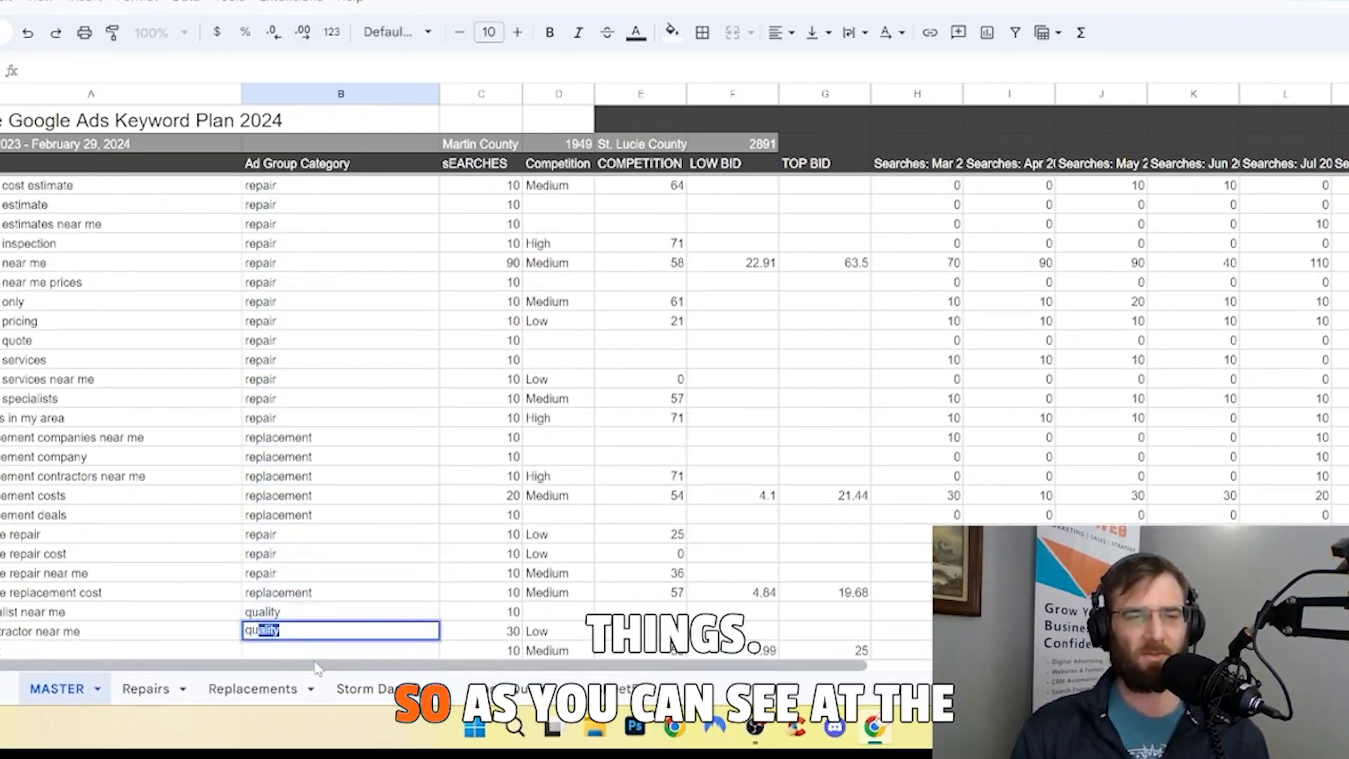
Step: Categorize the contractor near me keyword as quality, the next three as replacement, and the near me keyword with 390 searches as quality
type("ality replacement replacement replacement")
scroll(318, 654, "down", 3)
type("quality")
Step: Delete the row below the near me keyword with 390 searches and categorize the keyword that takes its place as repair
left_click(2, 456)
right_click(2, 457)
left_click(70, 211)
left_click(292, 461)
type("repair")
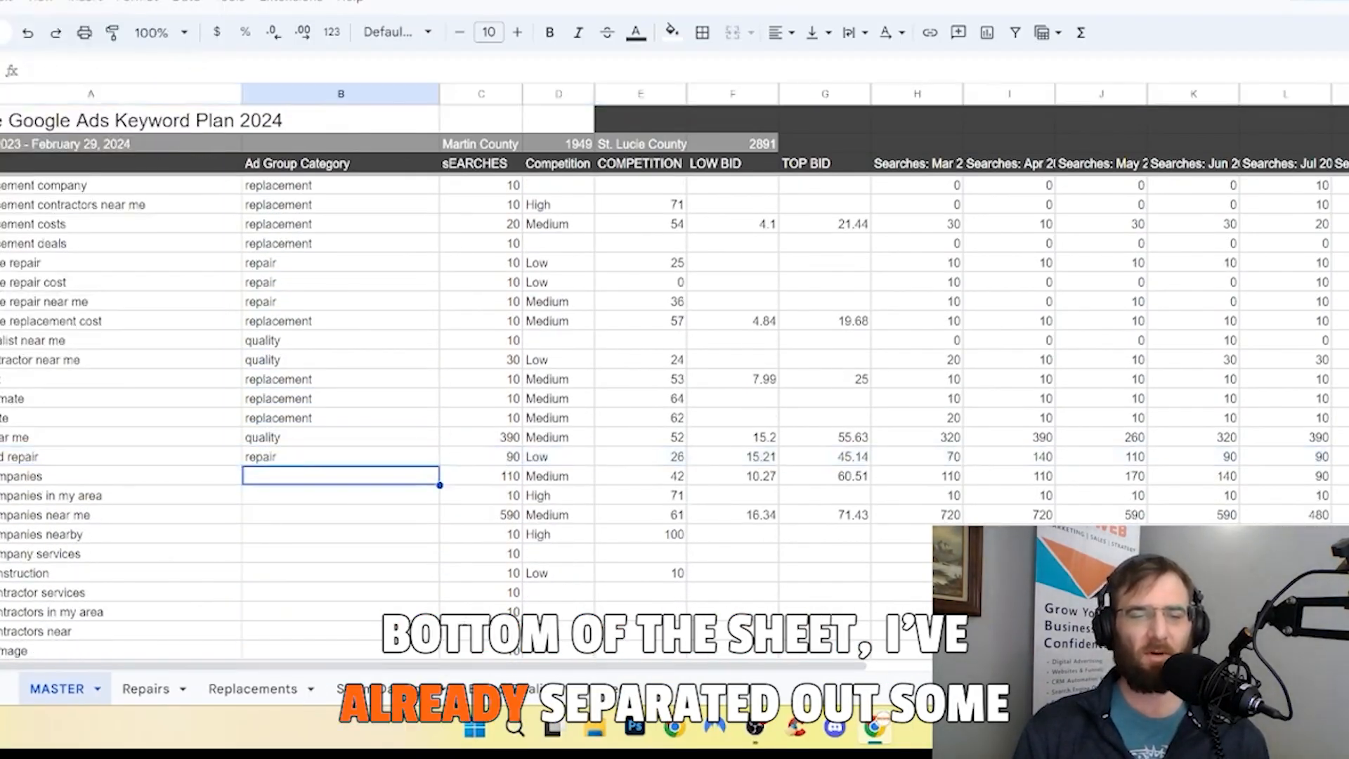
Step: Categorize the five roofing company and companies keywords as quality
right_click(2, 476)
left_click(382, 476)
left_click(824, 515)
left_click(382, 476)
type("quality quality quality quality quality")
Step: Delete the roofing construction row, and categorize the contractor services keyword as replacement and the next two contractor keywords as quality
right_click(1, 572)
left_click(15, 309)
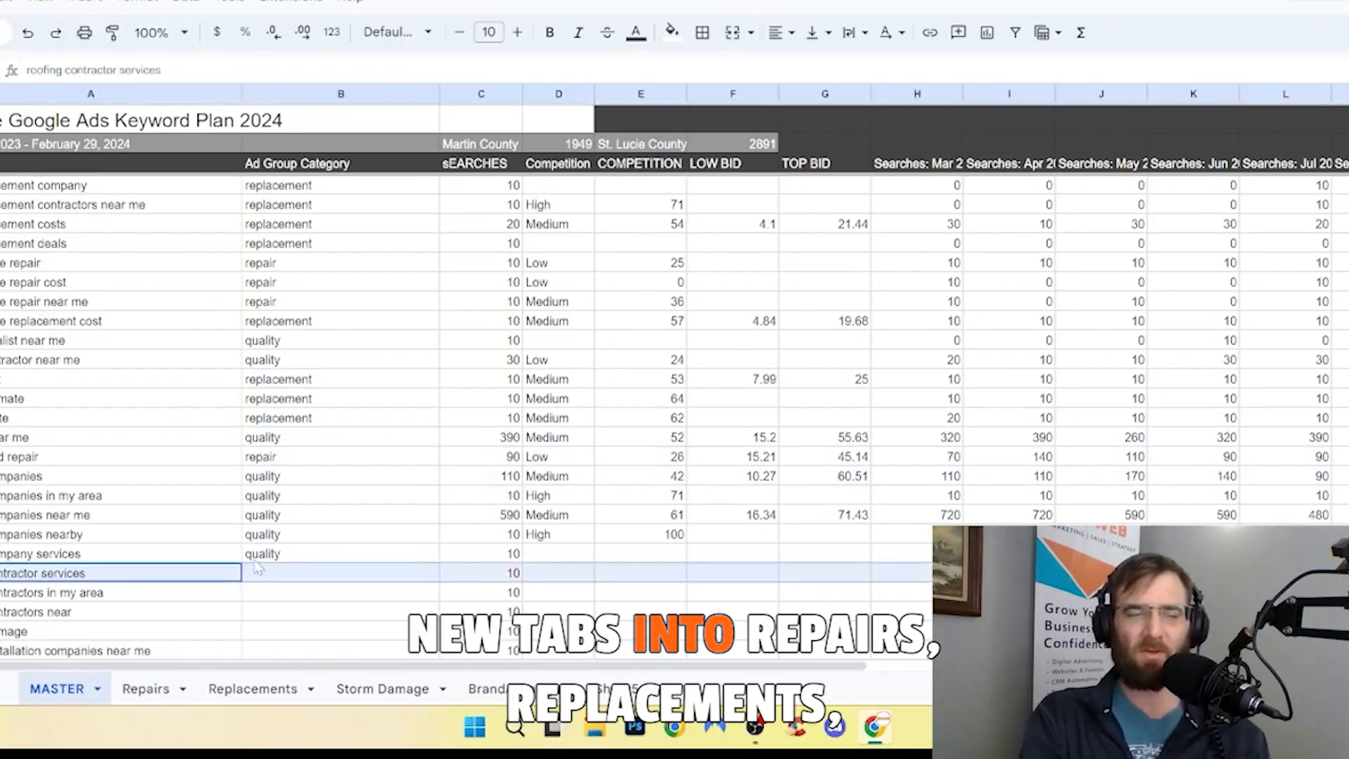
left_click(258, 570)
type("replacement quality quality")
key("Return")
Step: Categorize the damage keyword as storm, and continue with quality, replacement or repair down to the repair contractors near me row
scroll(262, 581, "down", 1)
type("storm quality replacement")
key("Return")
scroll(262, 581, "down", 5)
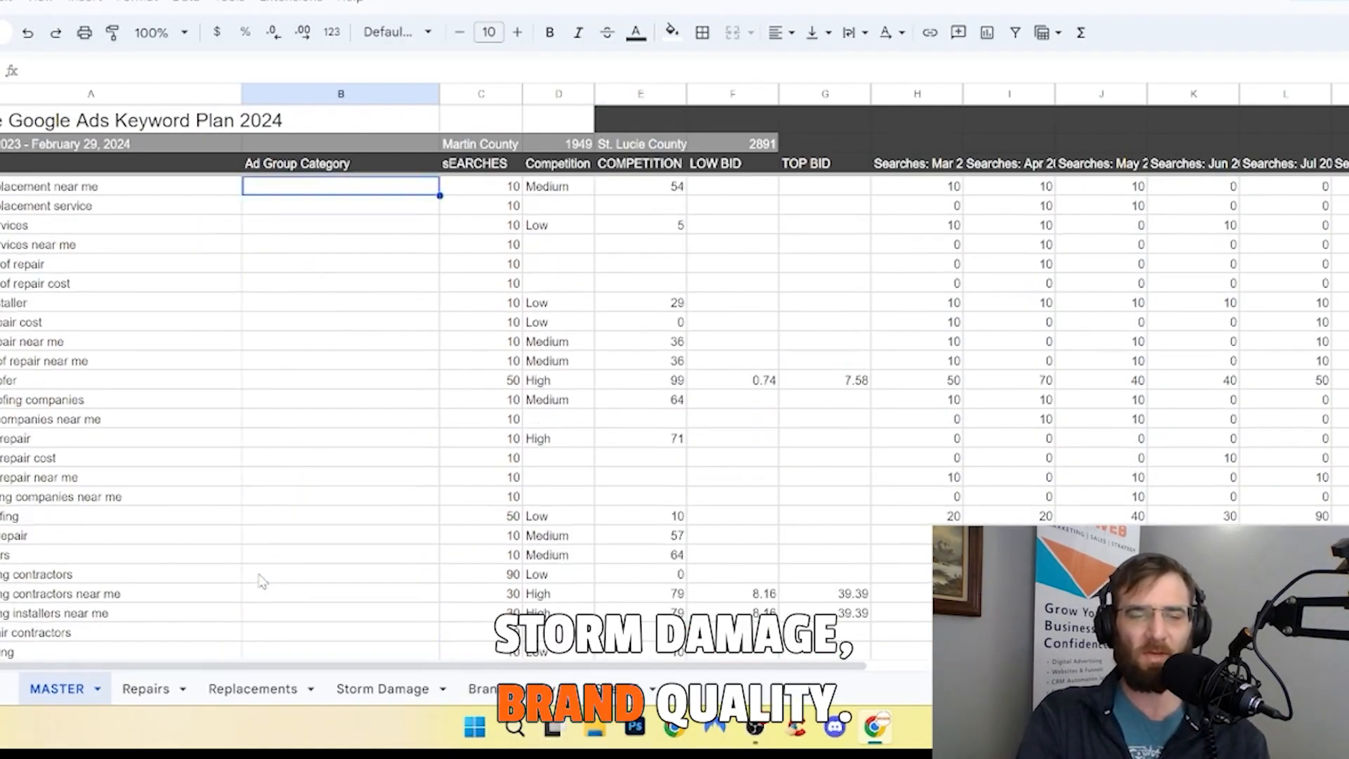
Step: Categorize the replacement and installer keywords as replacement, the services ones as quality, and the repair ones through repair near me as repair
scroll(262, 581, "up", 1)
type("replacement replacement")
scroll(262, 581, "up", 1)
scroll(262, 581, "down", 1)
type("quality")
key("ctrl+v")
type("repair repair replacement repair")
key("ctrl+v")
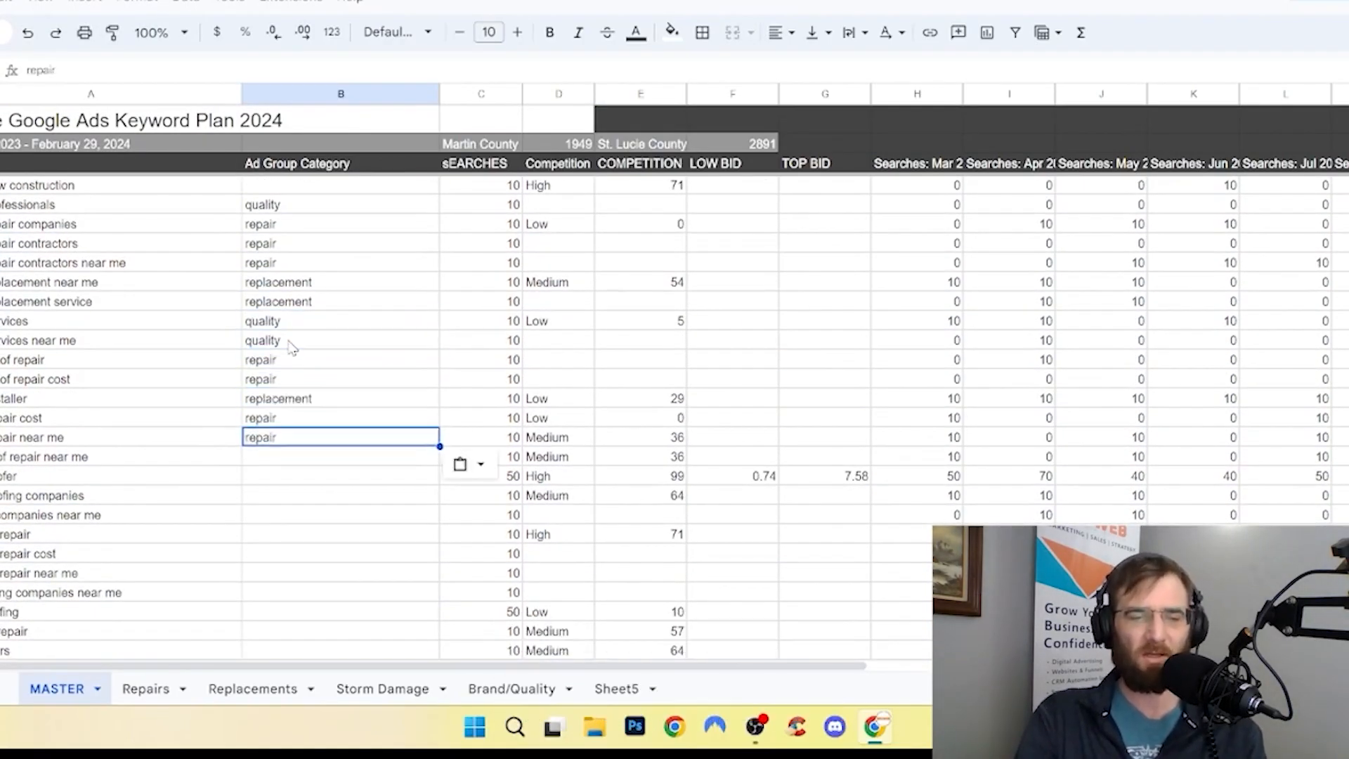
Step: Categorize the roofer keyword as replacement, the companies ones as quality, the repair cost ones as repair, then five rows metal, three storm and four tile
key("Return")
type("quality repair repair repair quality quality metal metal metal metal metal storm")
key("Return")
type("storm storm tile tile tile tile ")
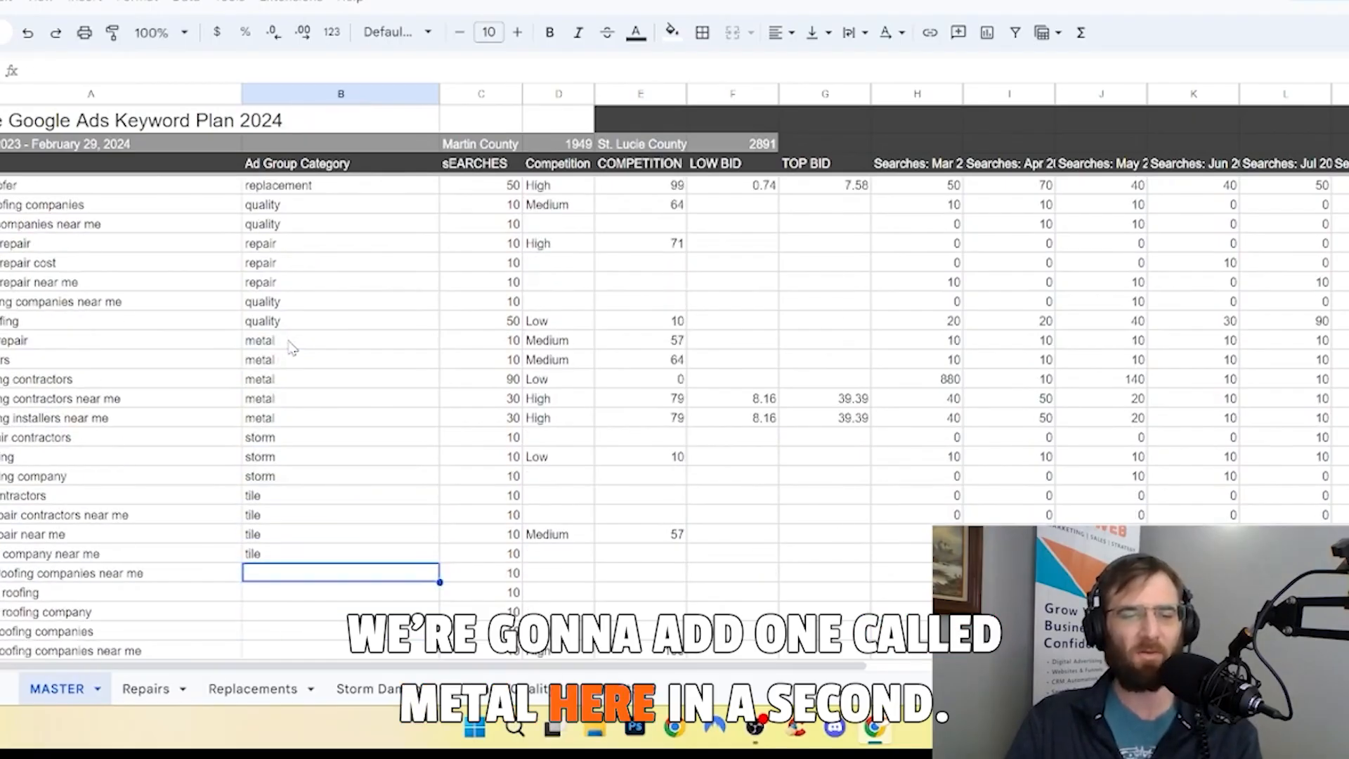
Step: Categorize the remaining keywords as metal, then six quality, then replacement, storm and replacement down to the new roof cost row
type("metal quality quality quality quality quality quality repla")
key("Return")
type("storm replacement")
key("Tab")
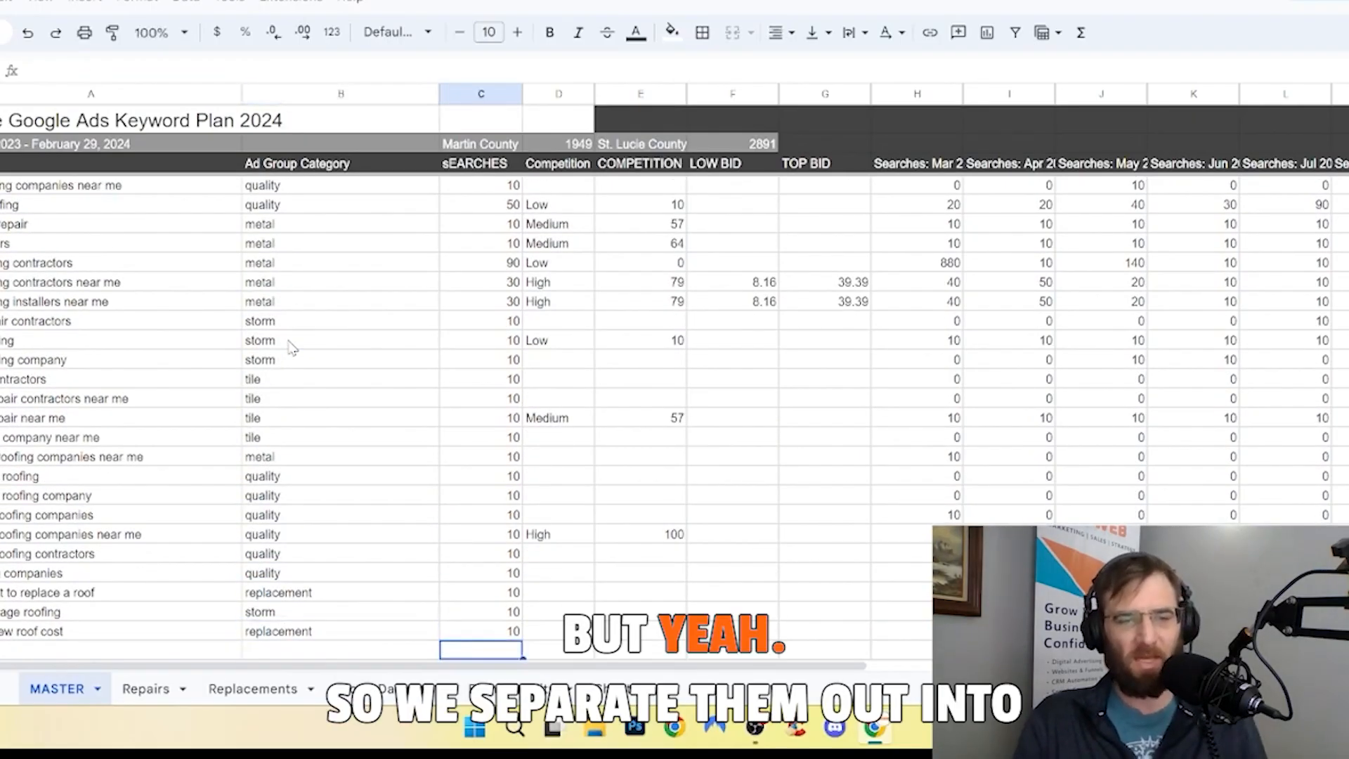
key("Down")
key("Down")
key("Down")
key("Down")
key("Down")
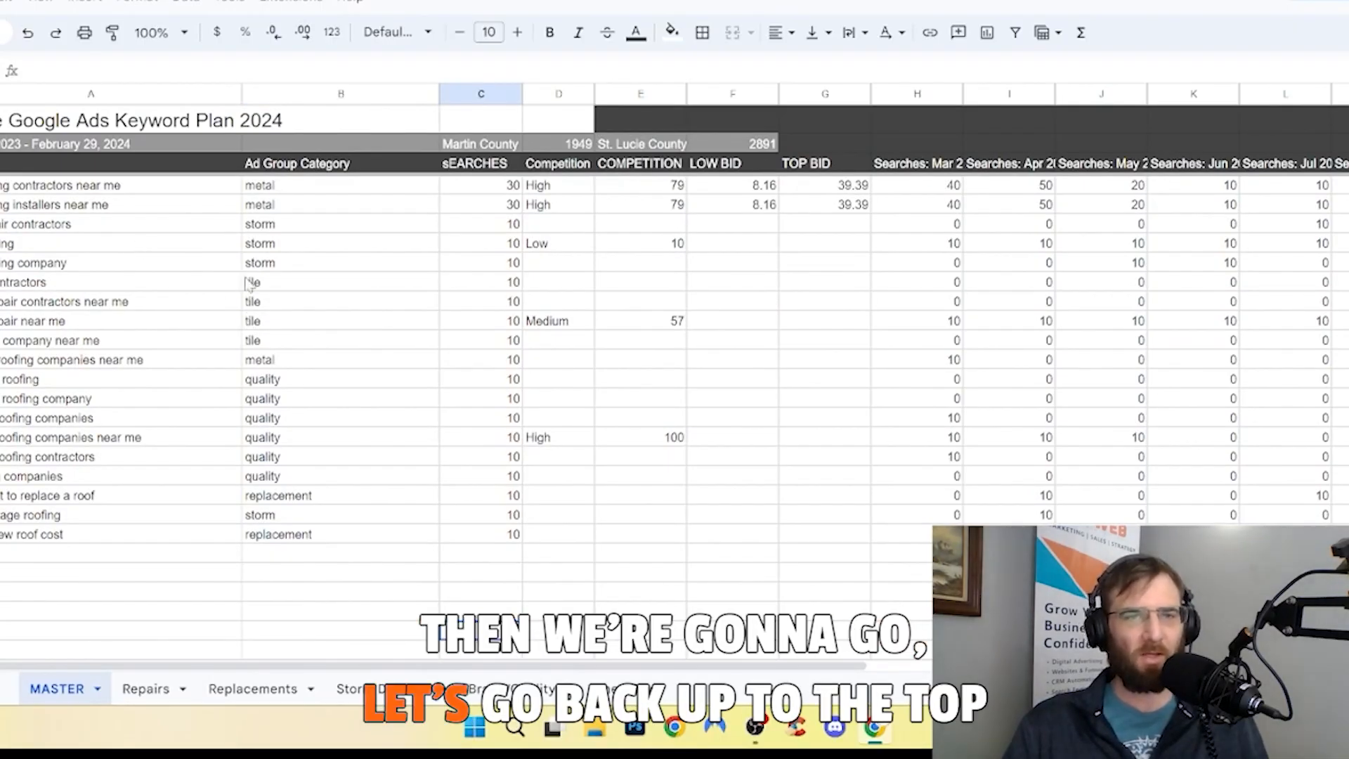
Step: Sort the MASTER sheet A to Z by the Ad Group Category column
left_click(377, 104)
right_click(378, 104)
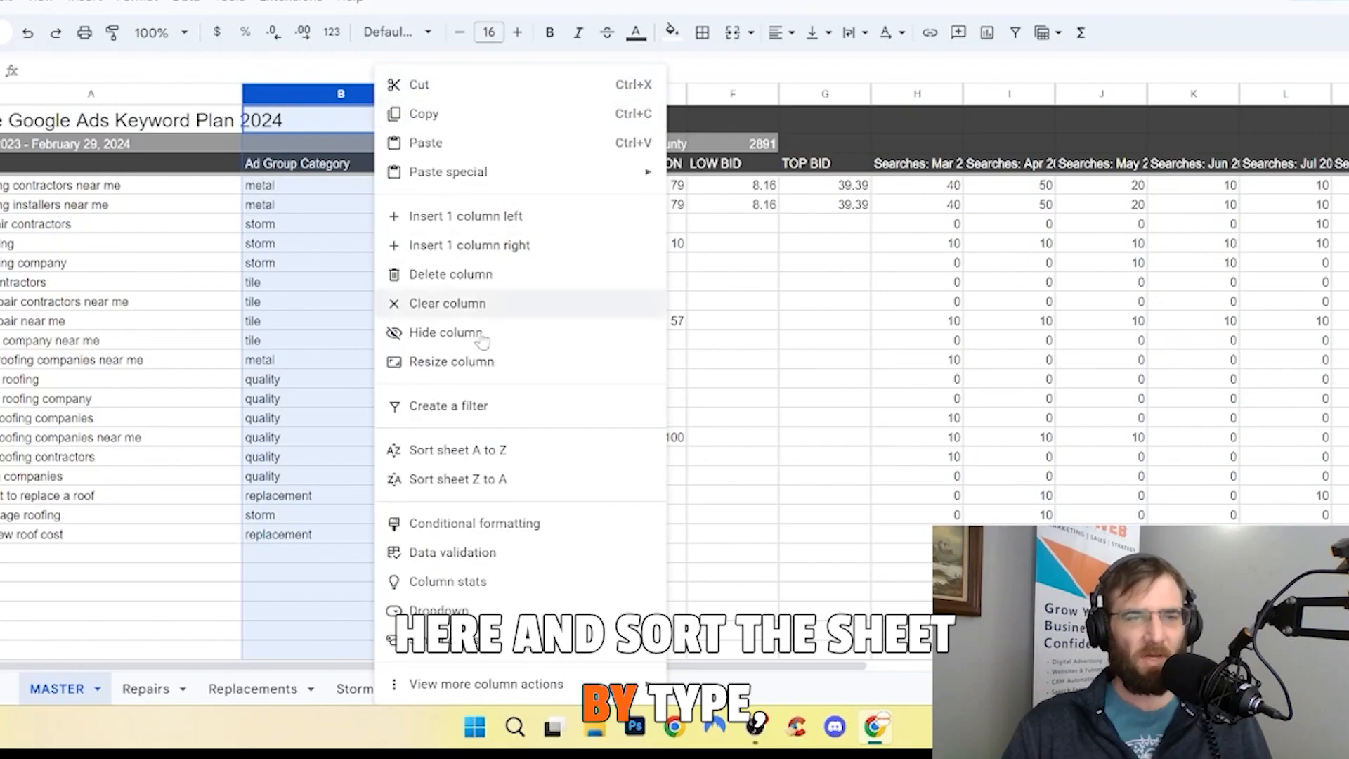
left_click(460, 449)
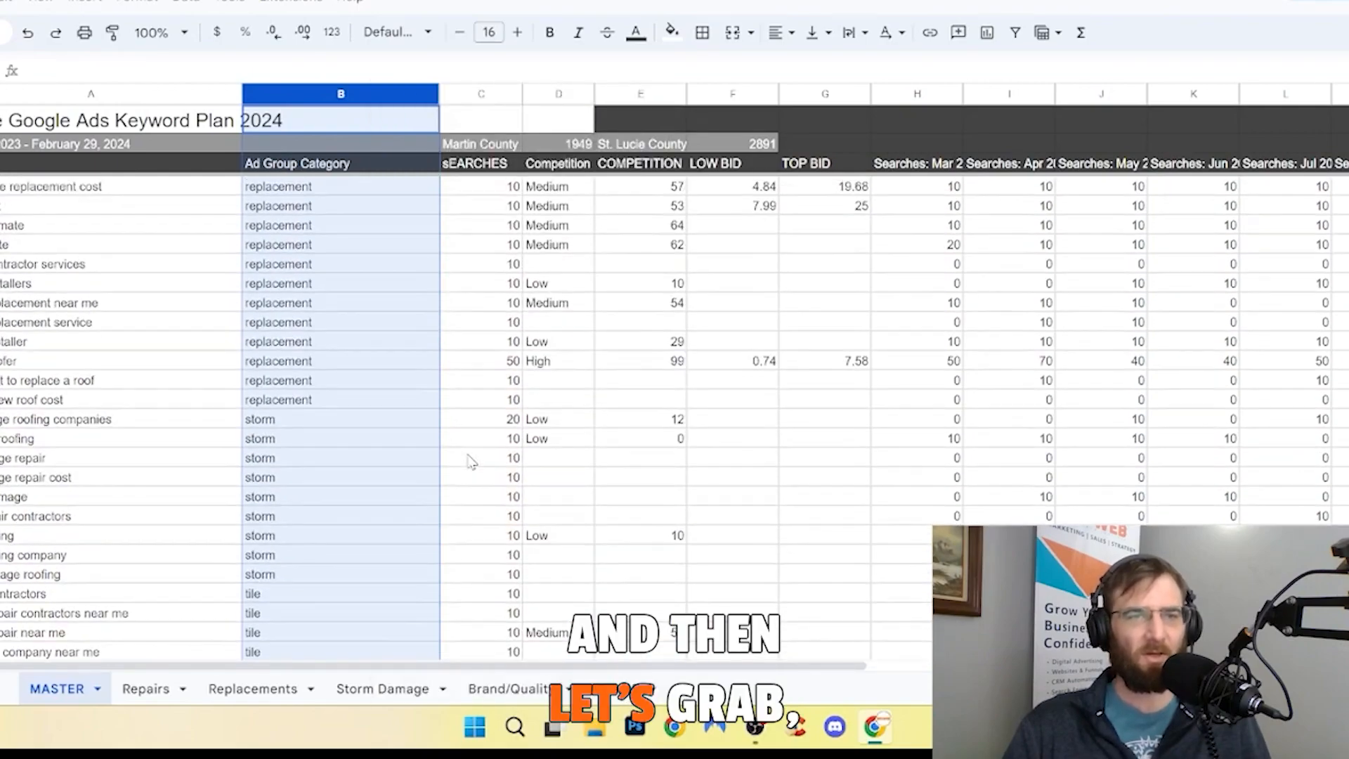
scroll(469, 460, "up", 15)
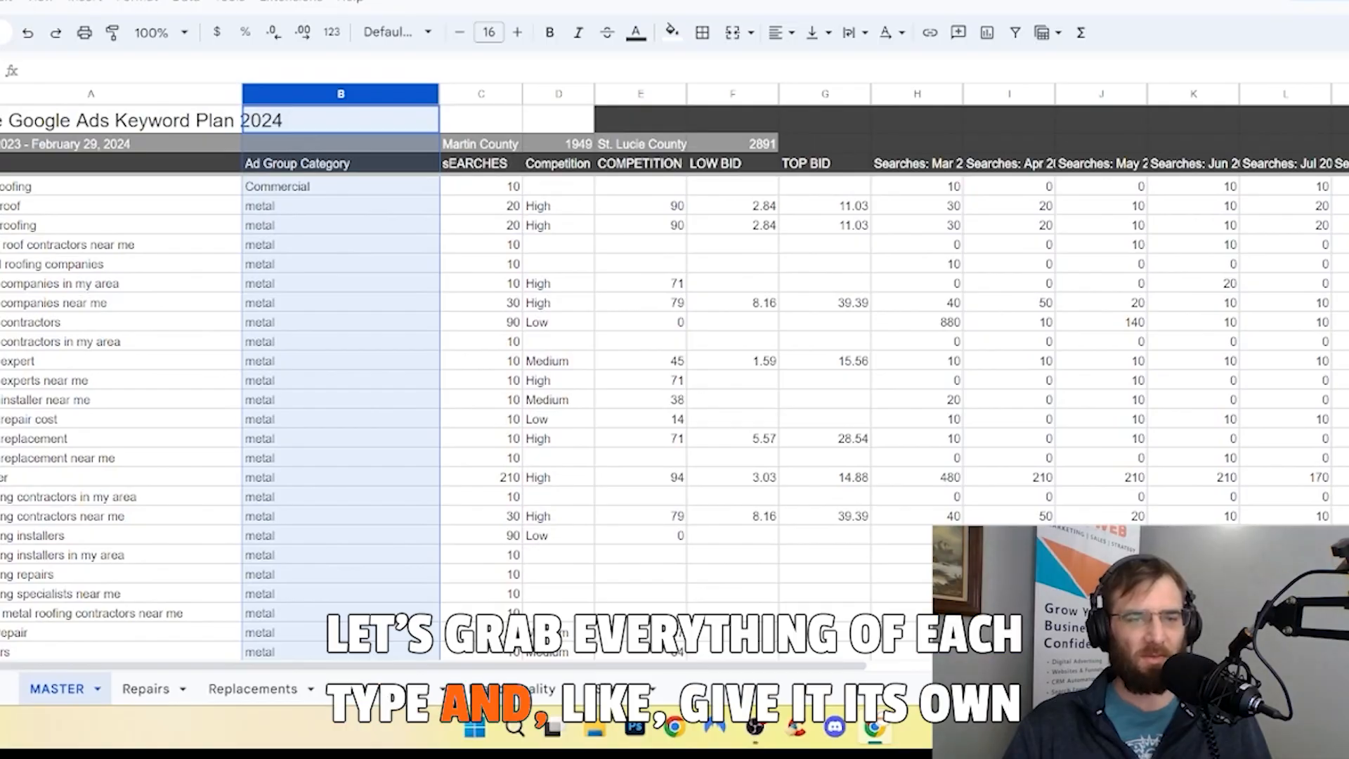
Step: Shade all metal keyword rows across columns A to G with a light magenta fill
left_click_drag(120, 205, 834, 346)
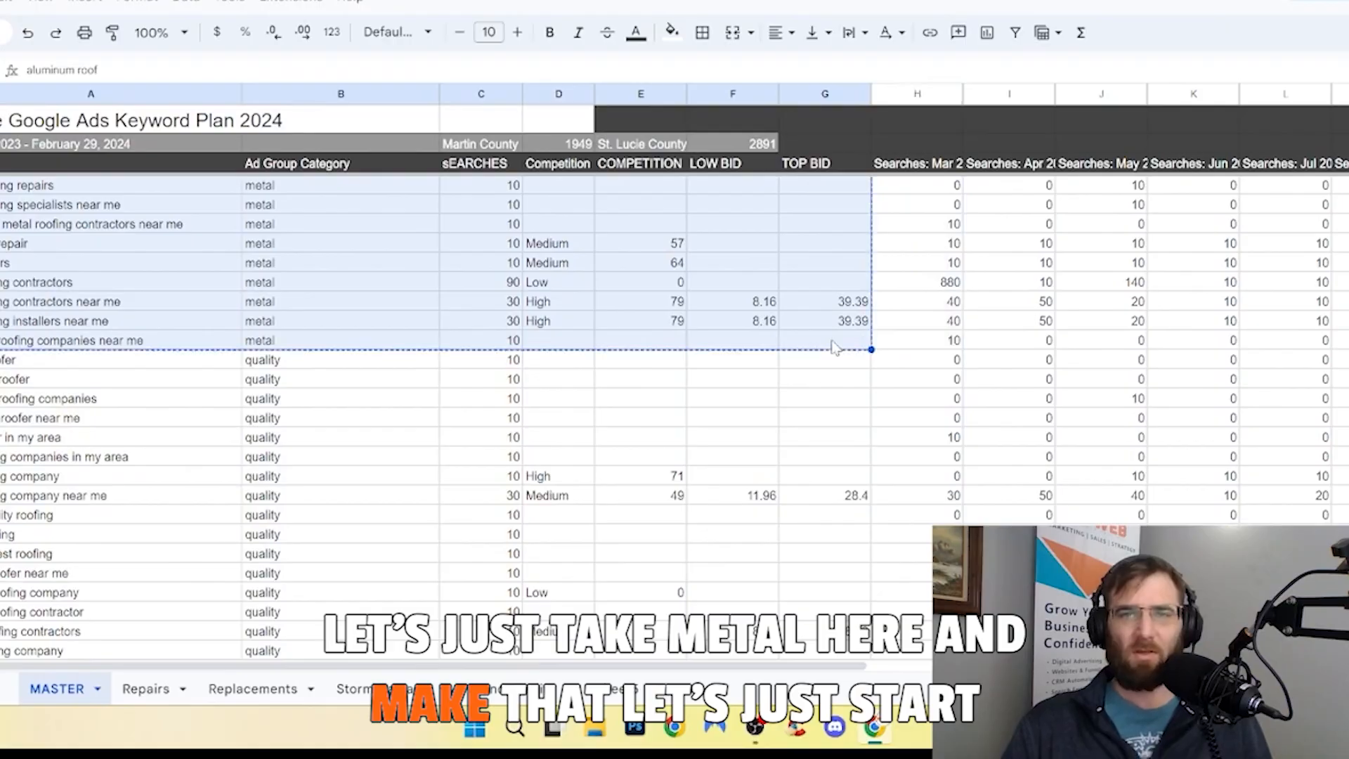
left_click(673, 33)
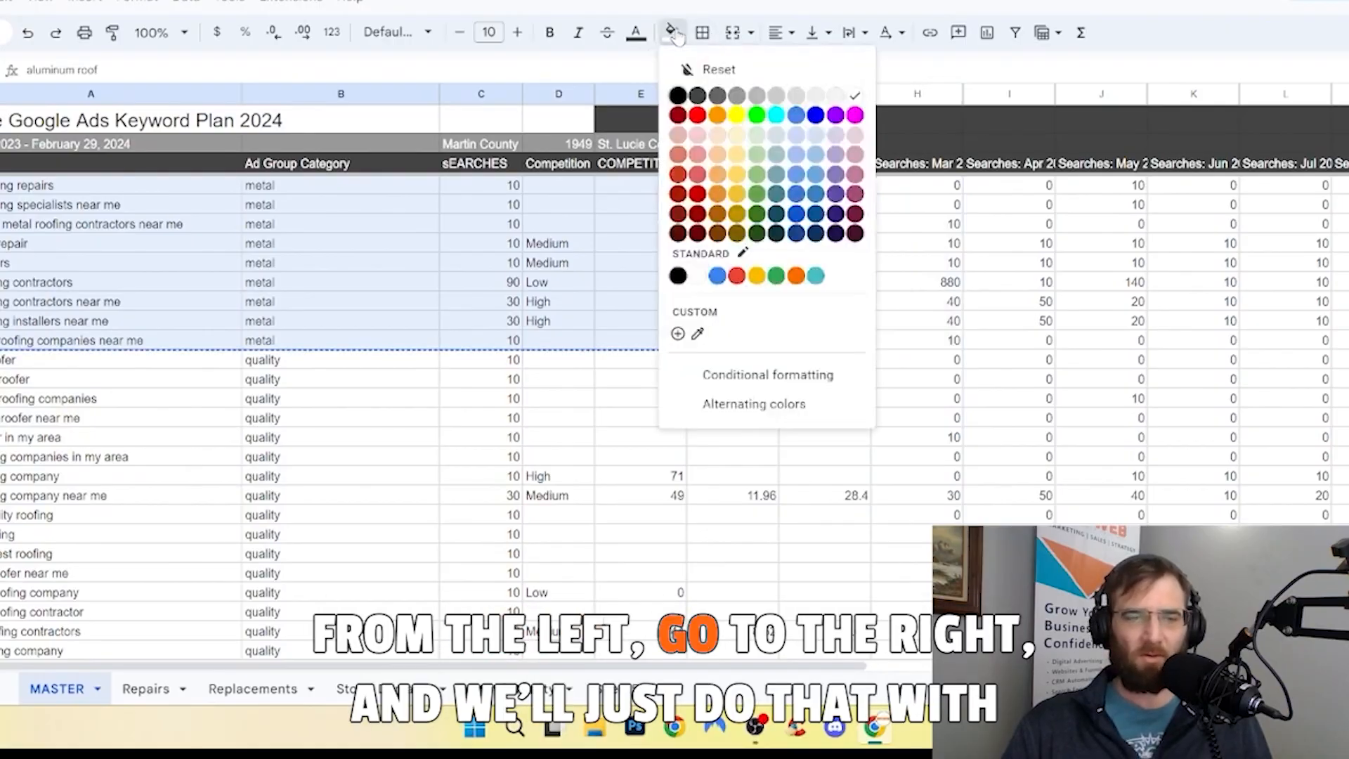
left_click(858, 136)
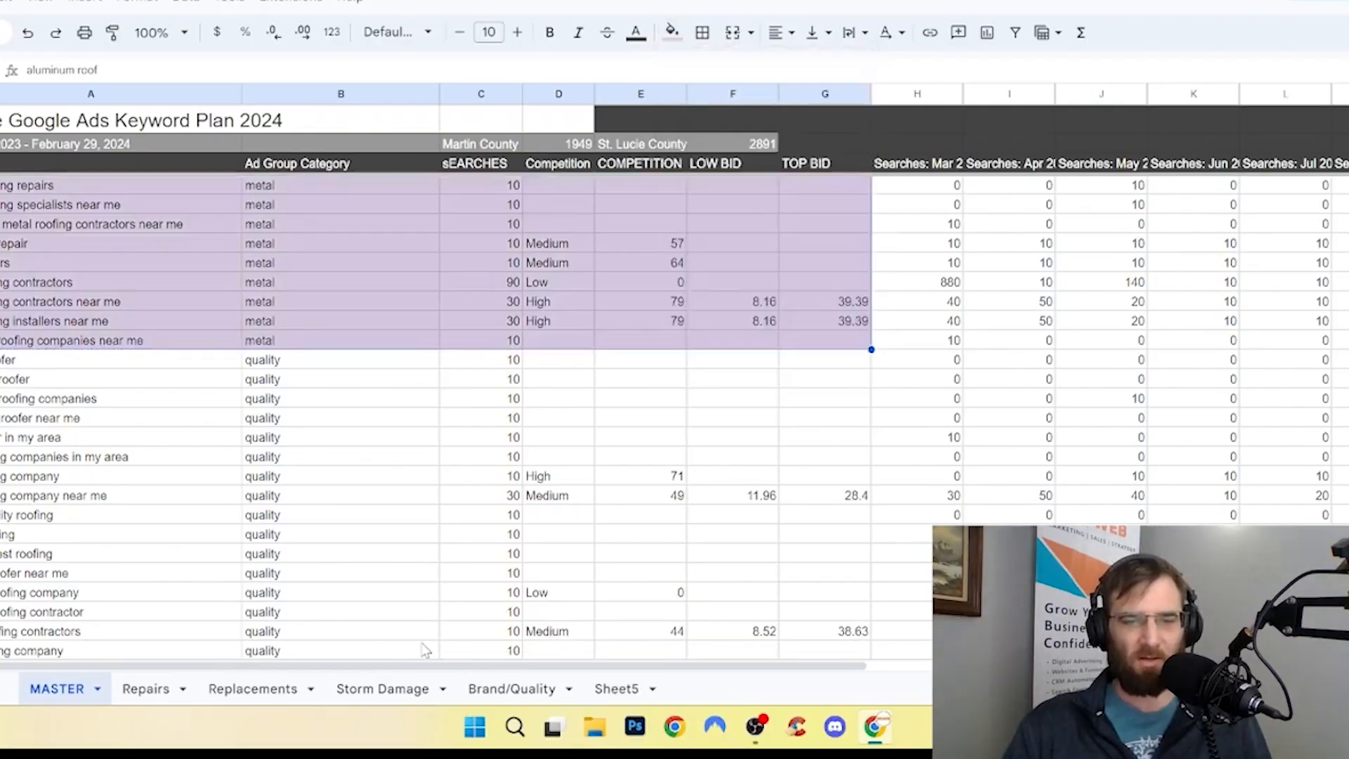
Step: Paste the copied metal keyword rows into the empty Sheet5 and rename that sheet METAL
left_click(601, 689)
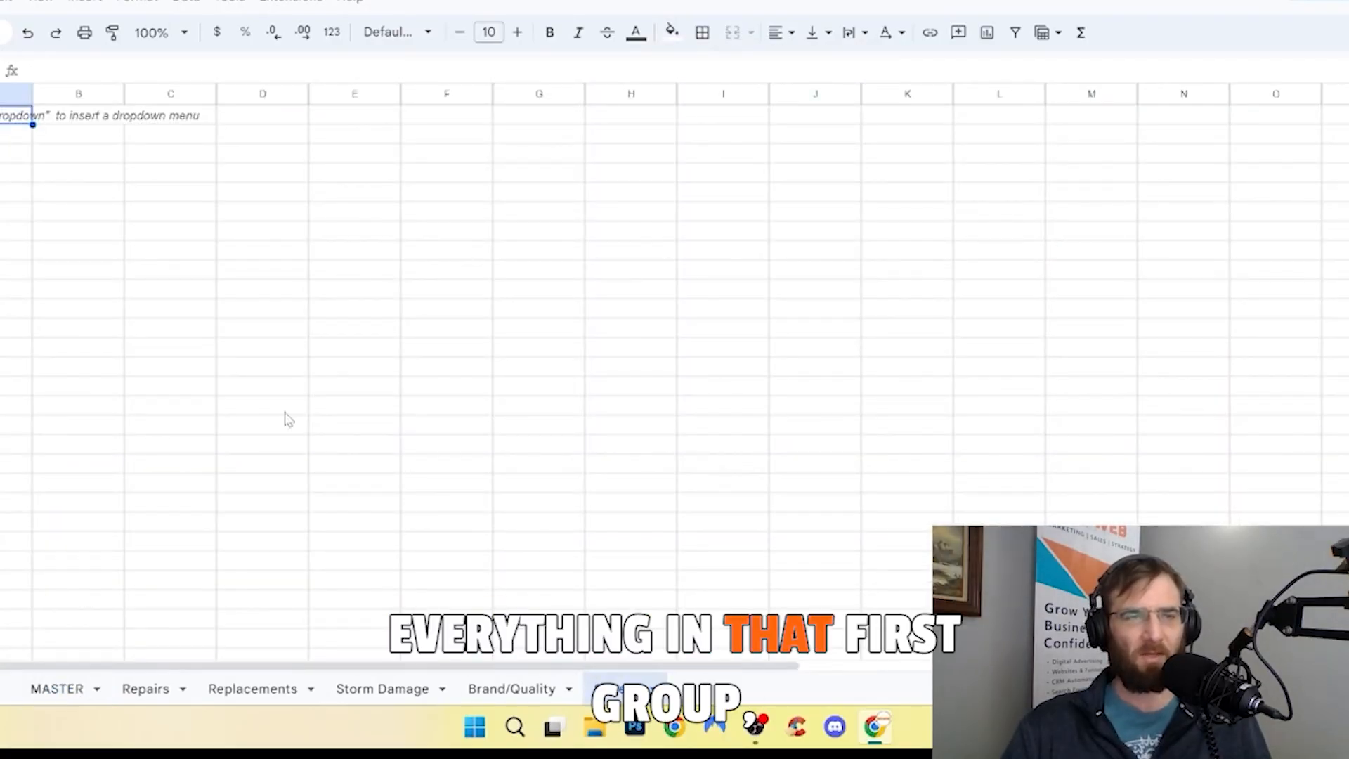
key("ctrl+v")
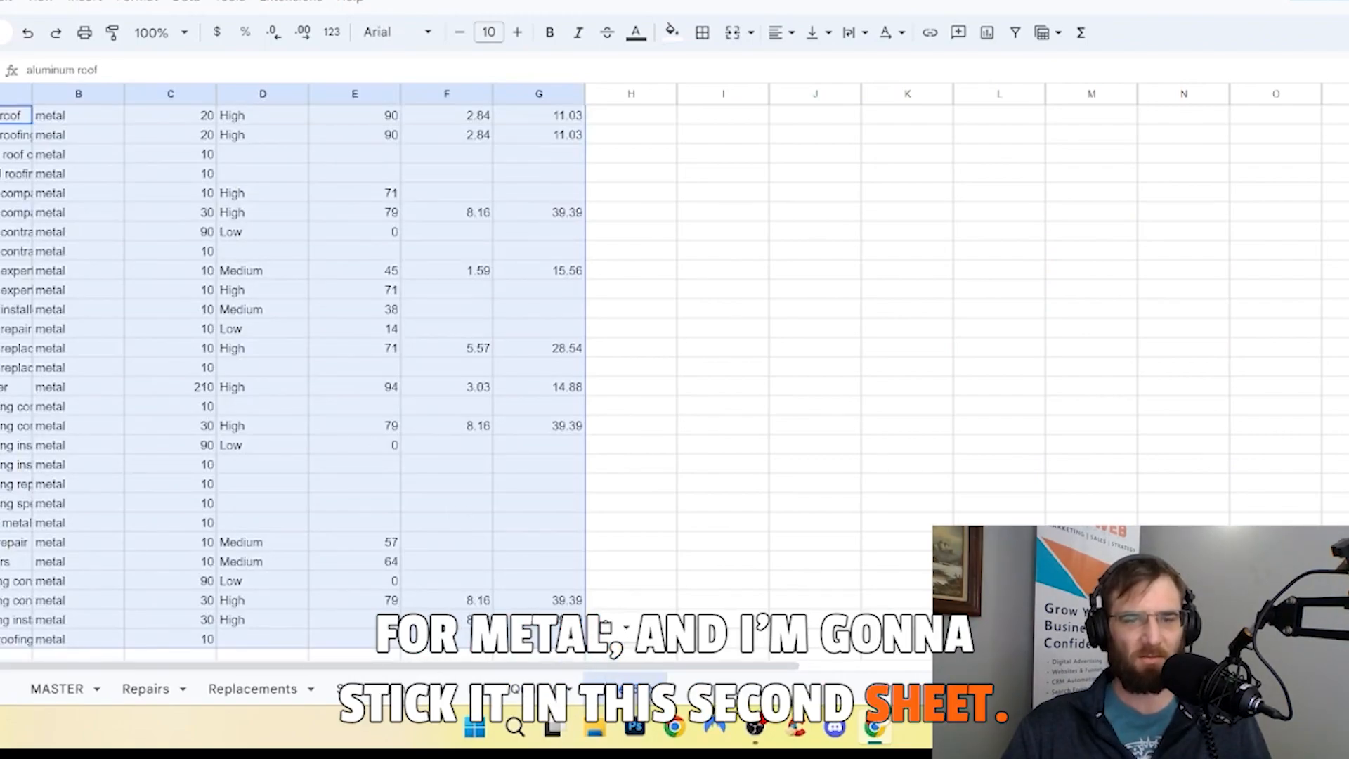
double_click(618, 689)
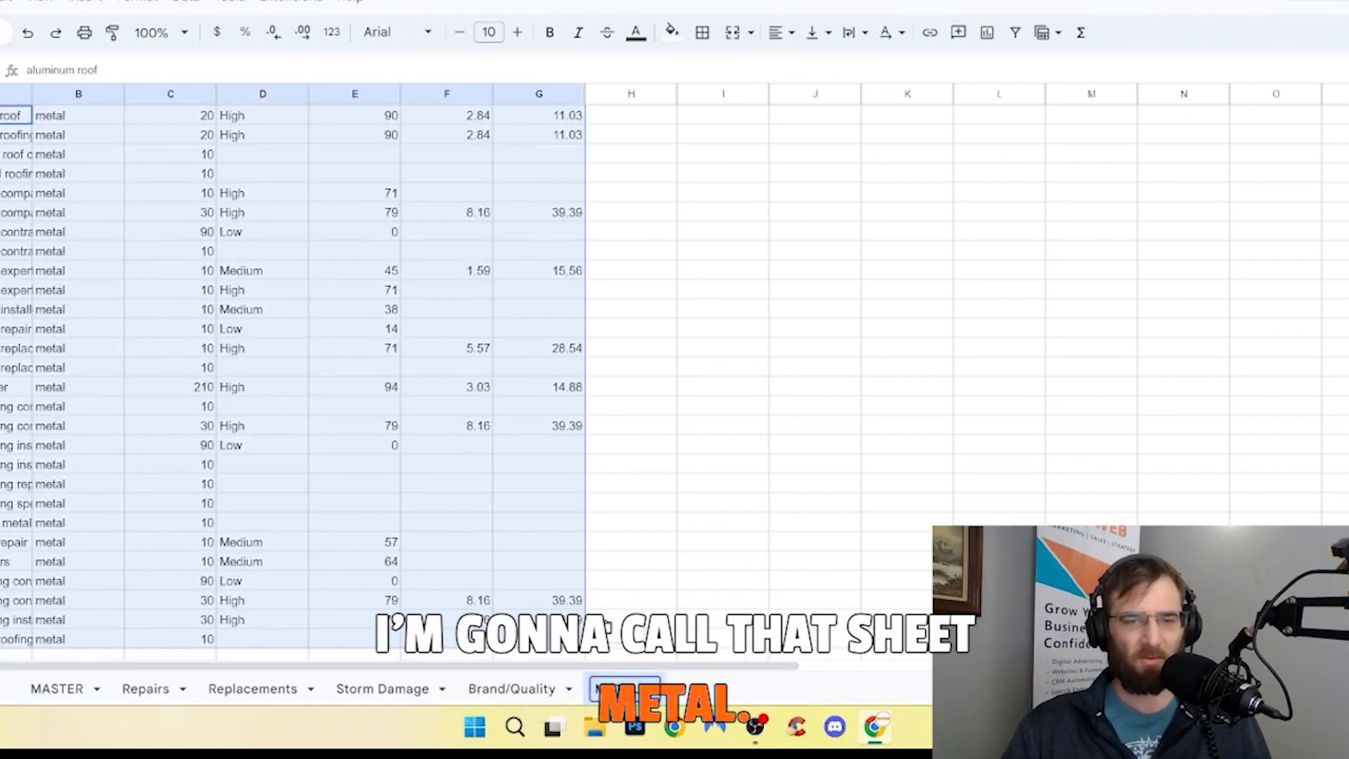
left_click(714, 603)
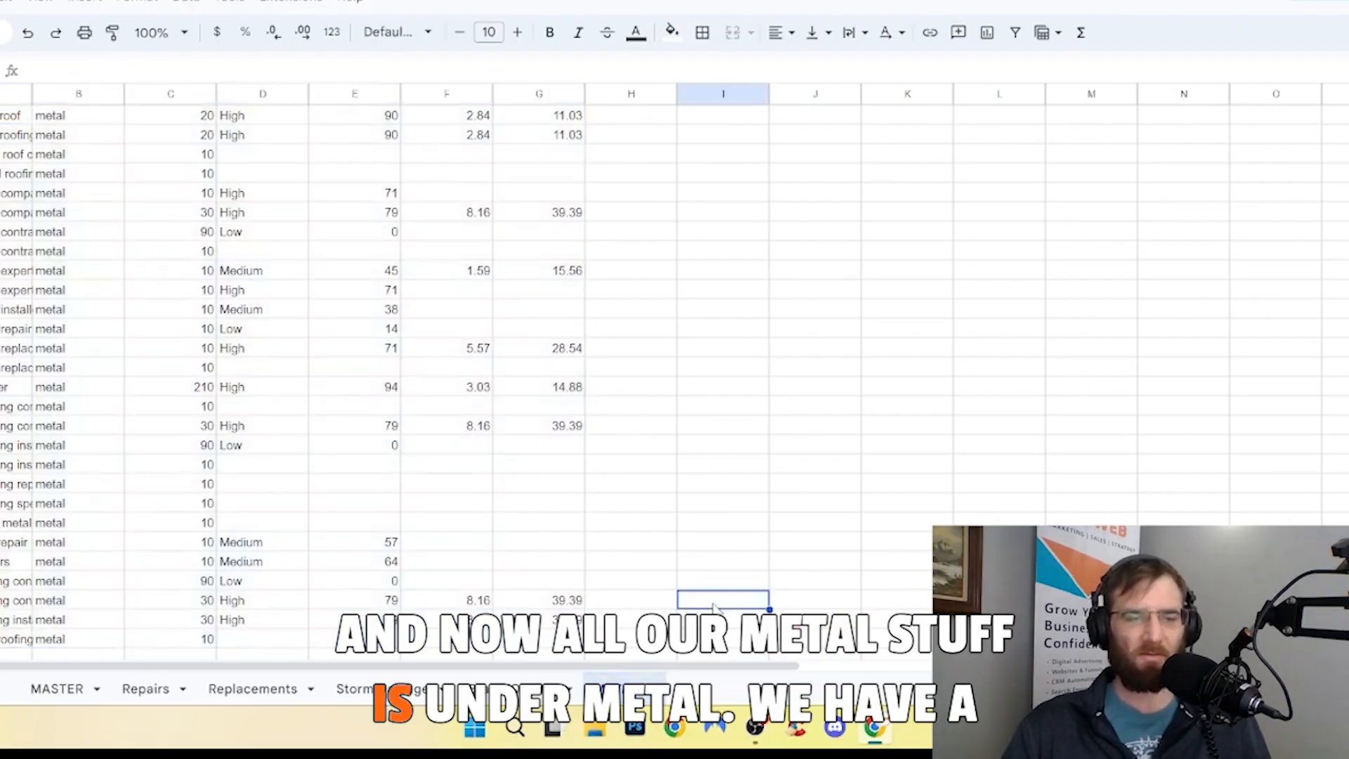
Step: Return to the MASTER sheet and copy the quality keyword rows across columns A to G
left_click(43, 695)
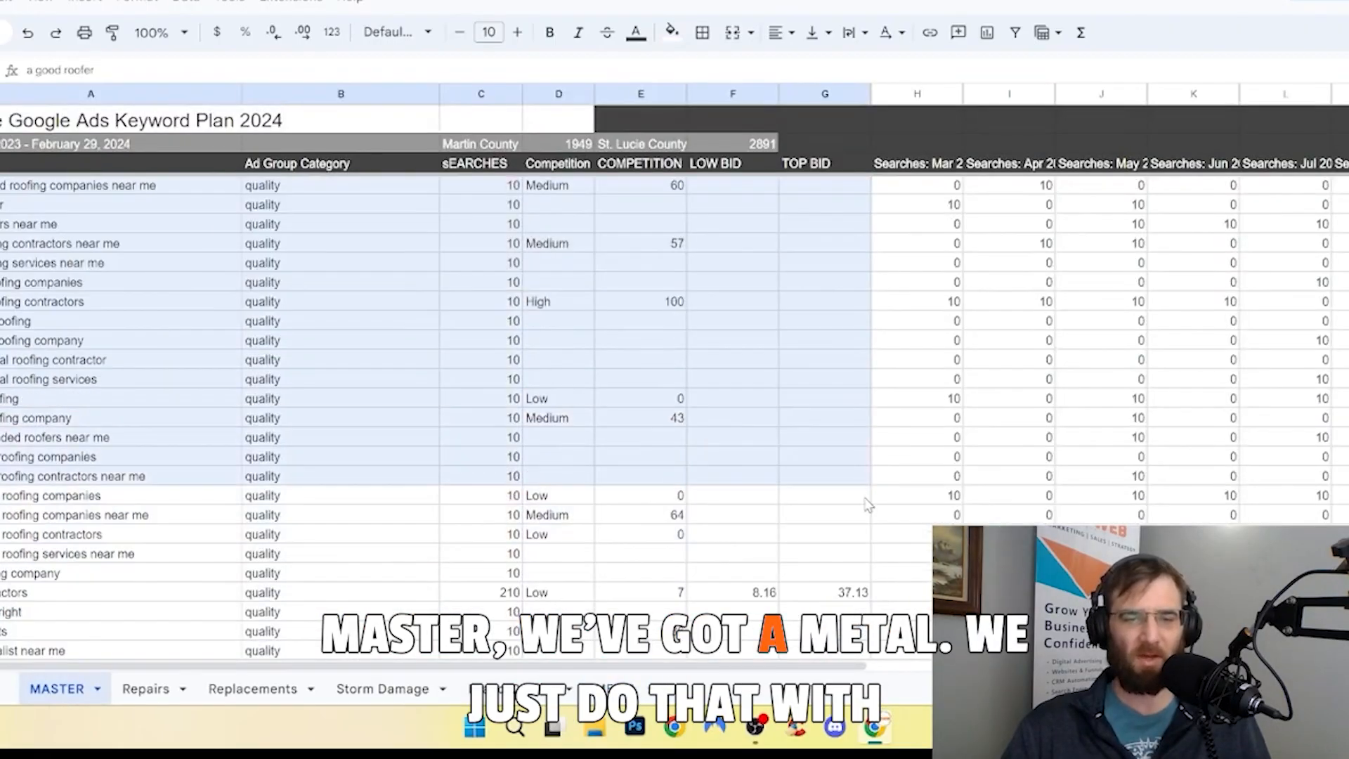
left_click_drag(828, 551, 545, 75)
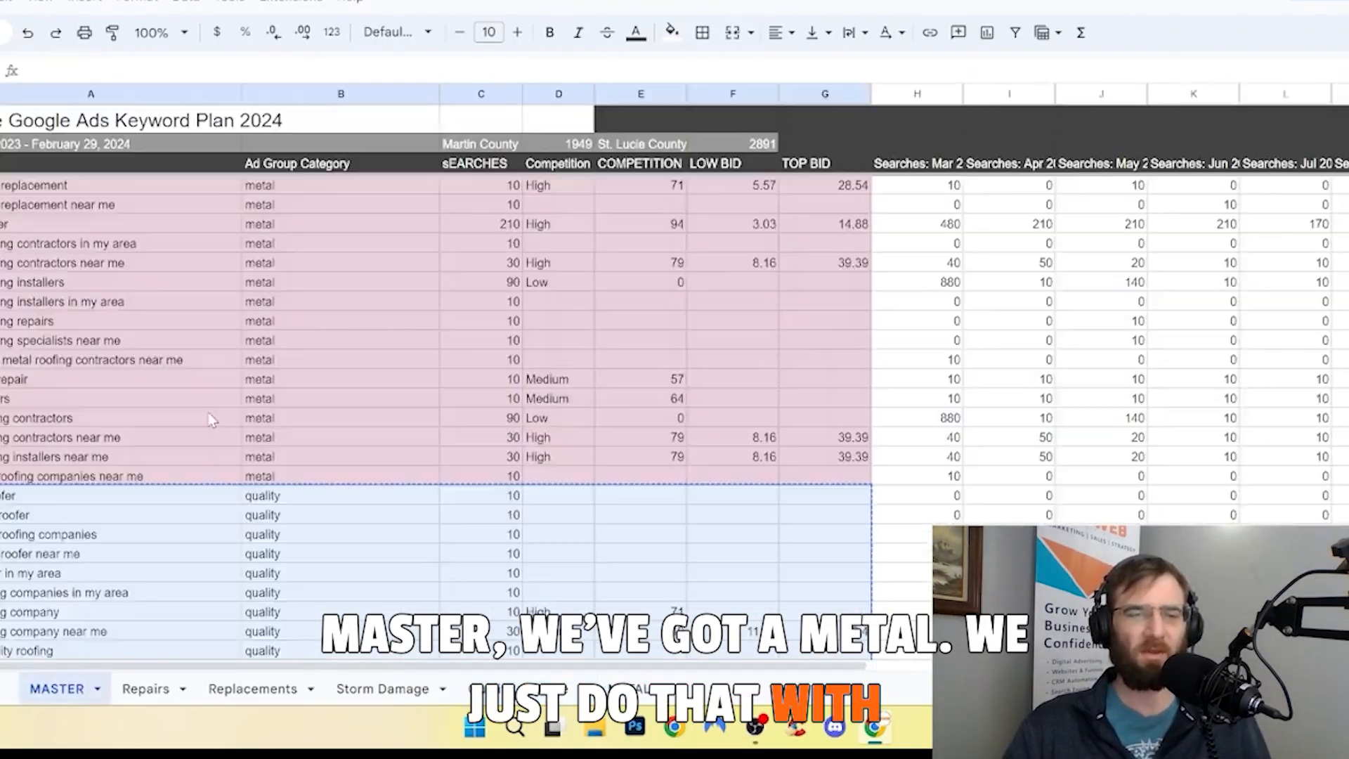
scroll(787, 190, "down", 15)
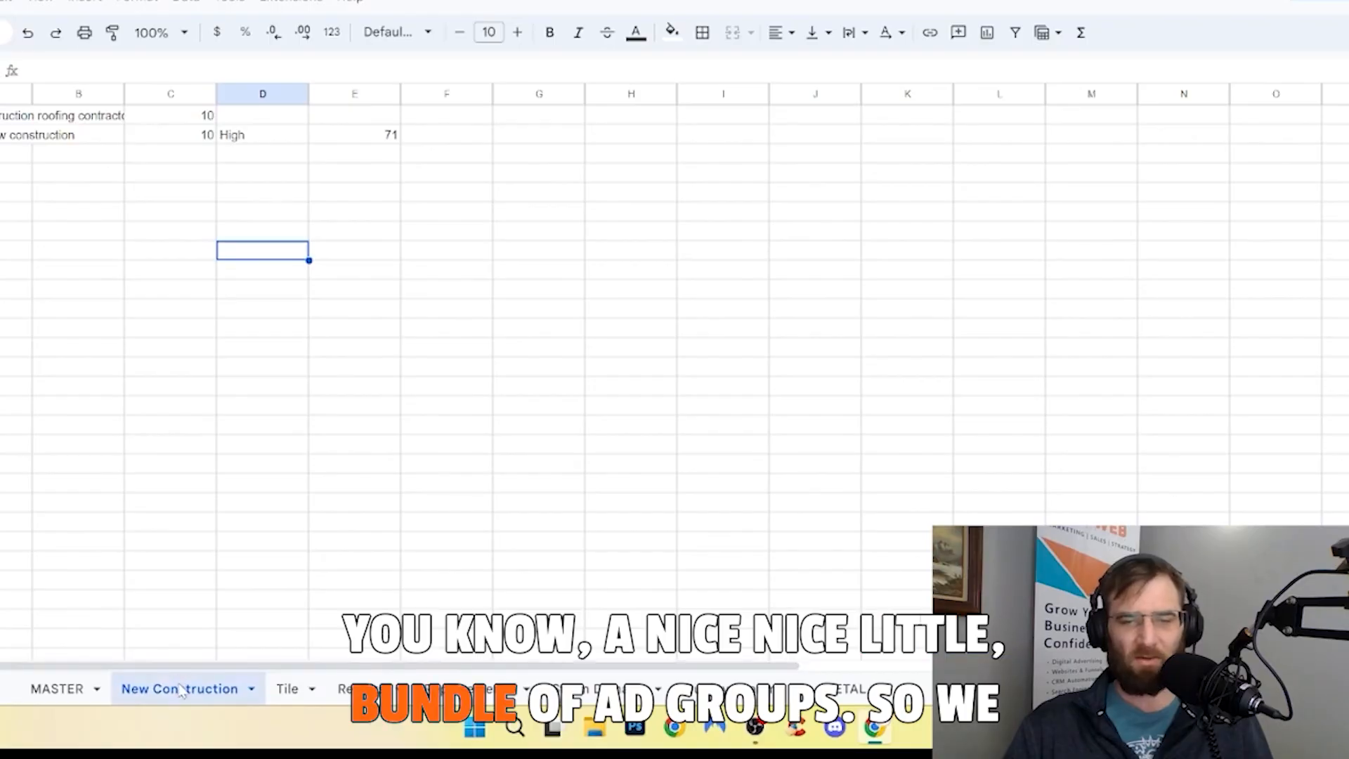
Step: Switch to the Google Ads Keyword Planner plan and choose to organize its saved keywords manually
left_click_drag(411, 665, 855, 670)
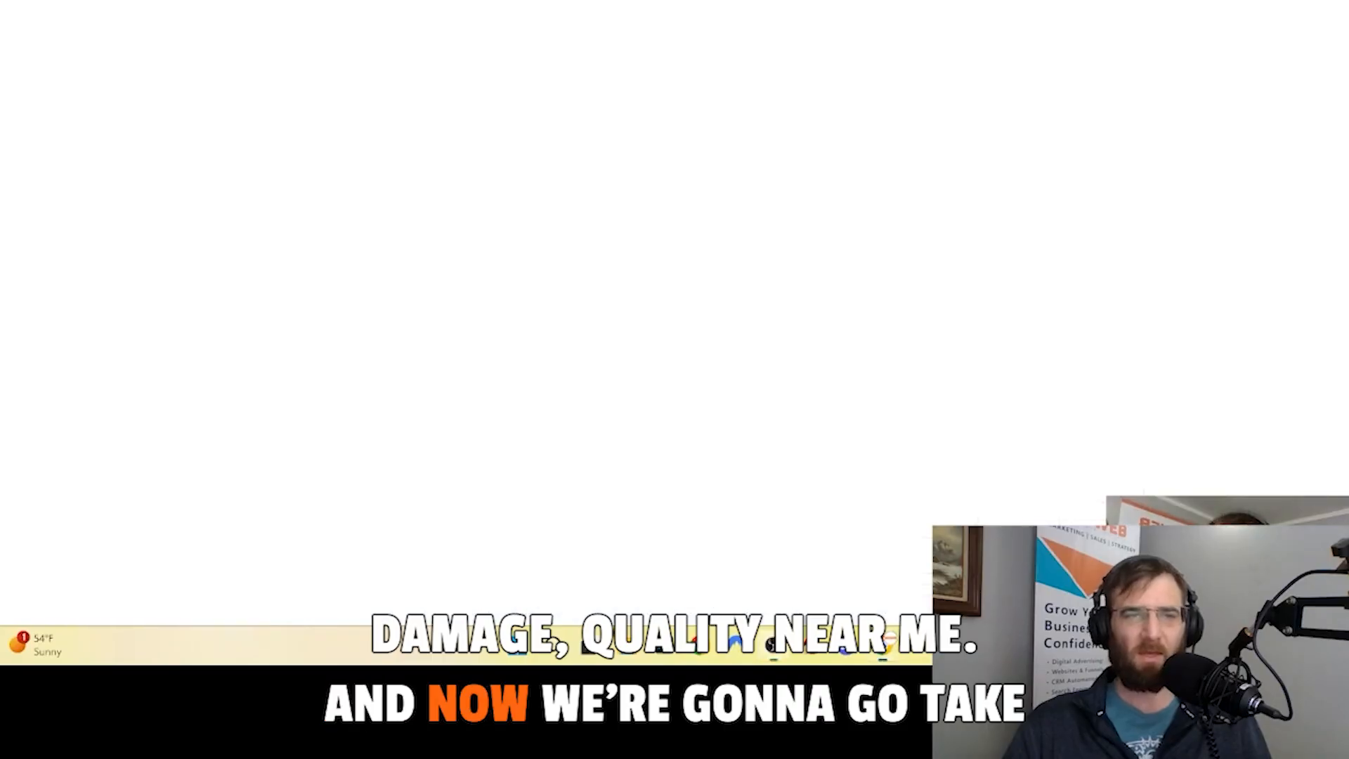
scroll(755, 390, "down", 10)
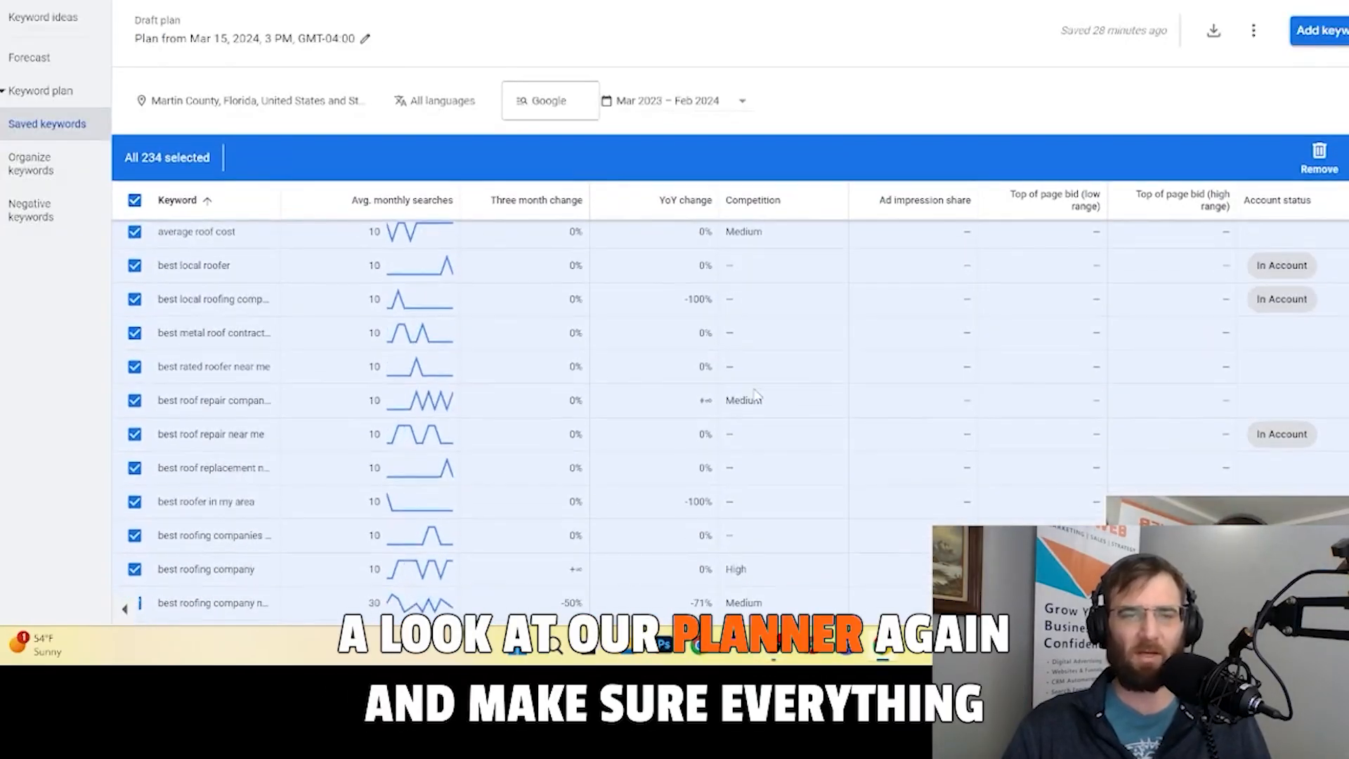
scroll(757, 395, "up", 15)
scroll(756, 395, "up", 3)
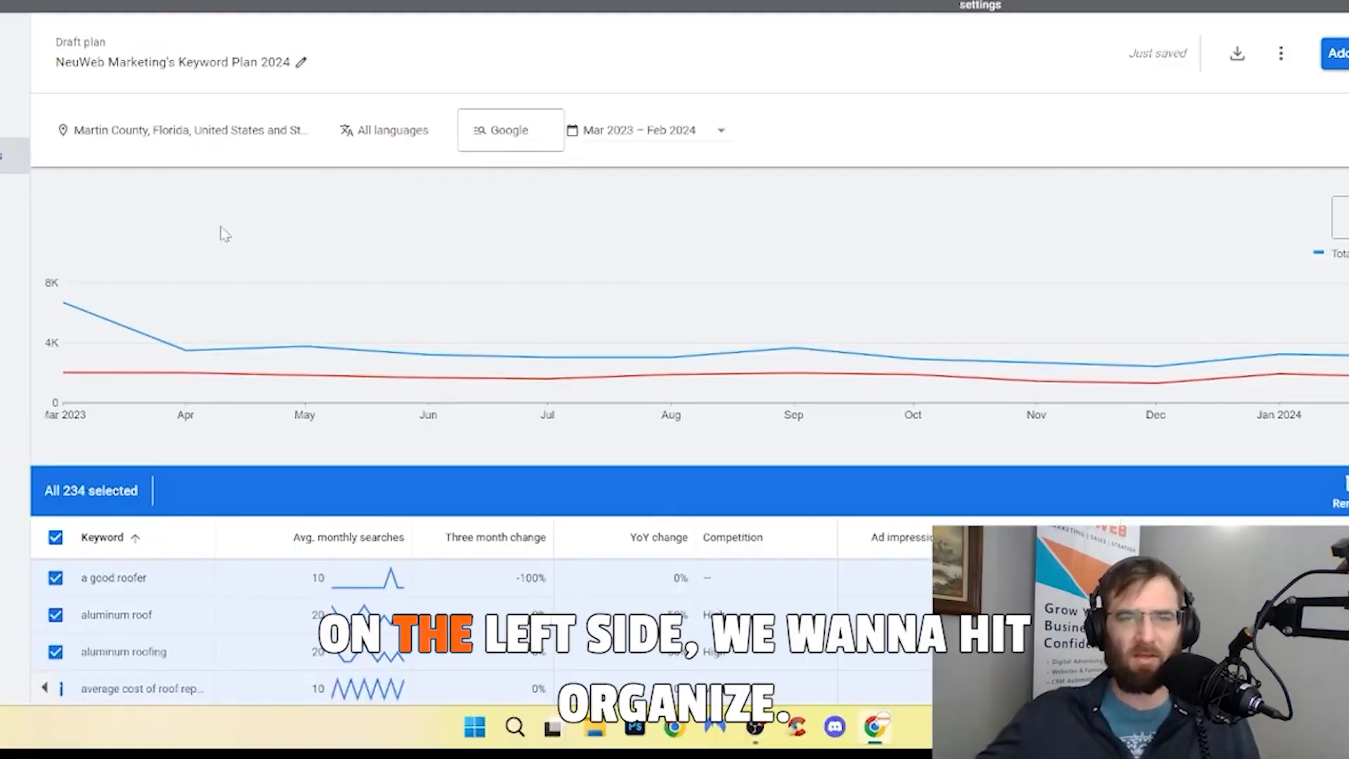
left_click(14, 199)
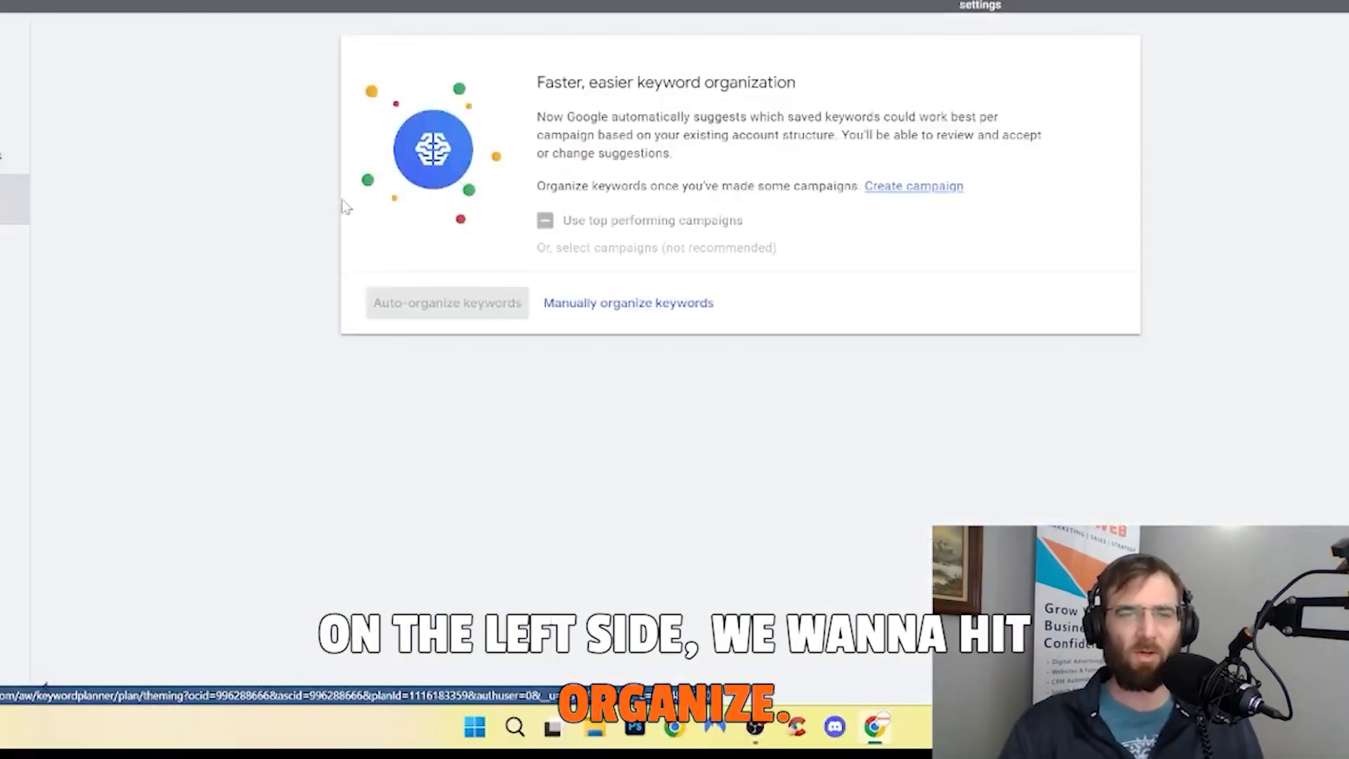
left_click(614, 307)
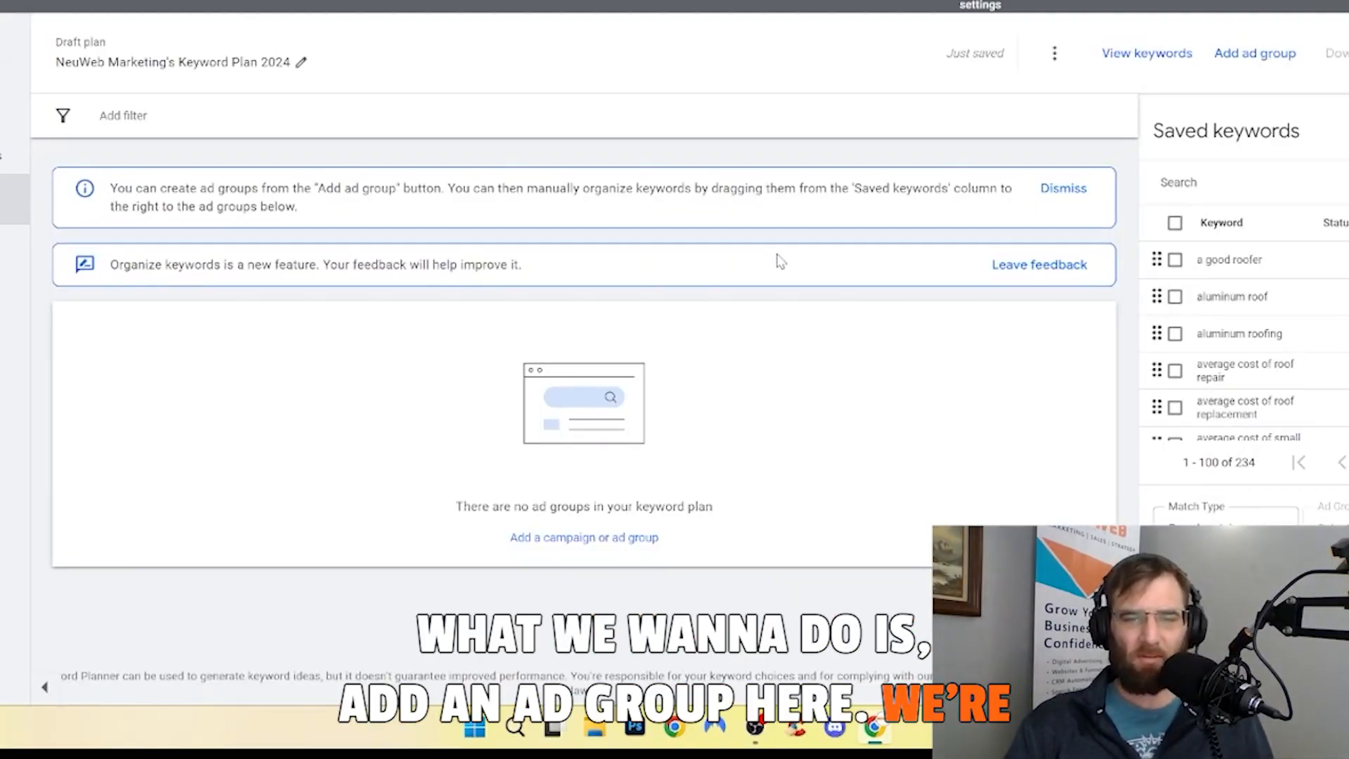
Step: Start a new campaign in the keyword plan named Solace - Search - March 2024 - Roofing Leads - NeuWeb
left_click(621, 543)
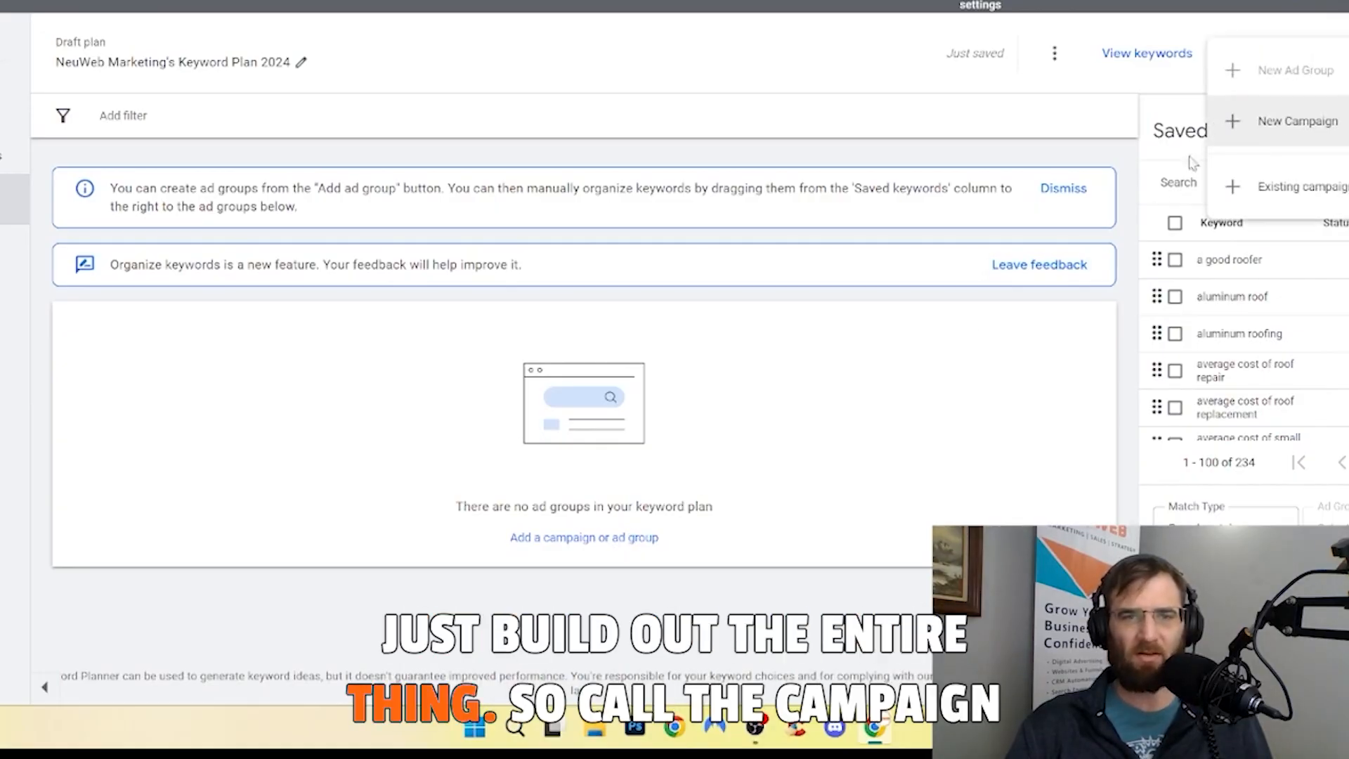
left_click(1258, 126)
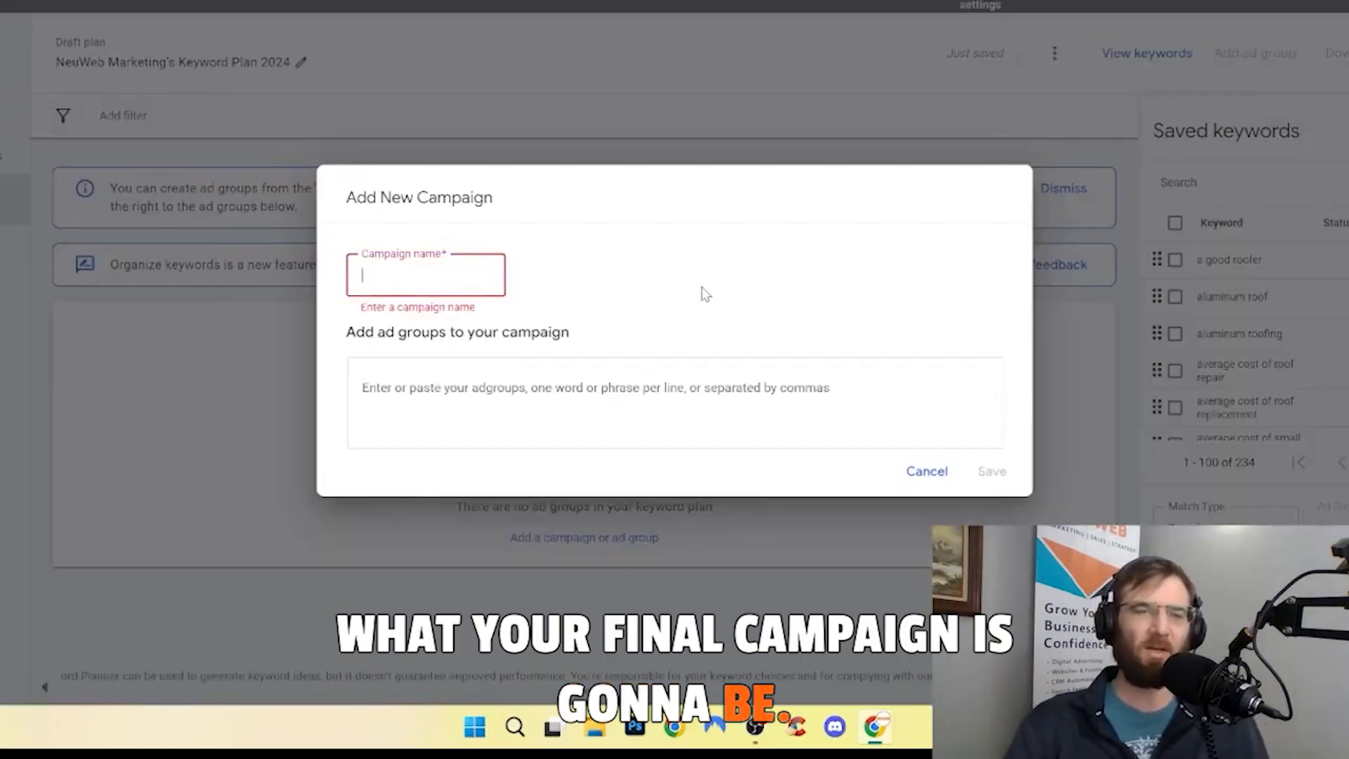
type("Solace ")
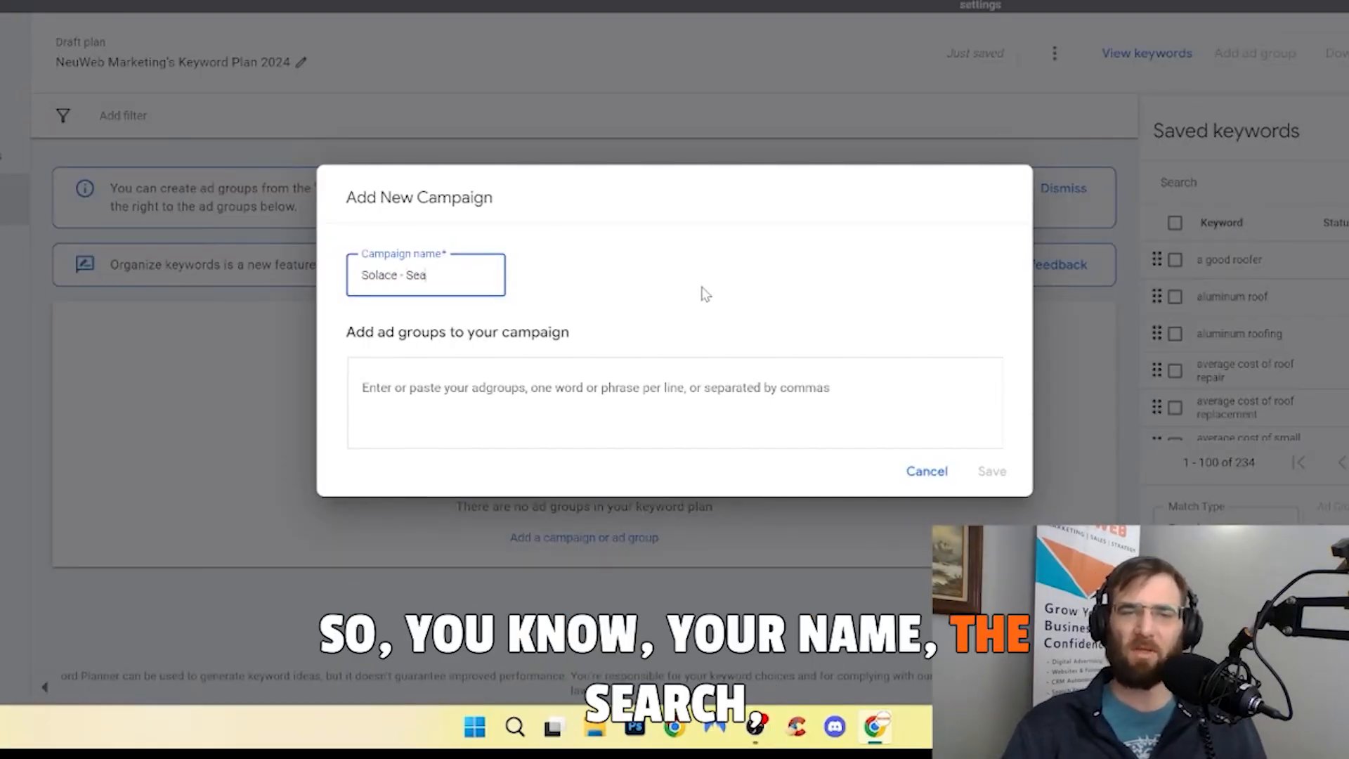
type("- Search - ")
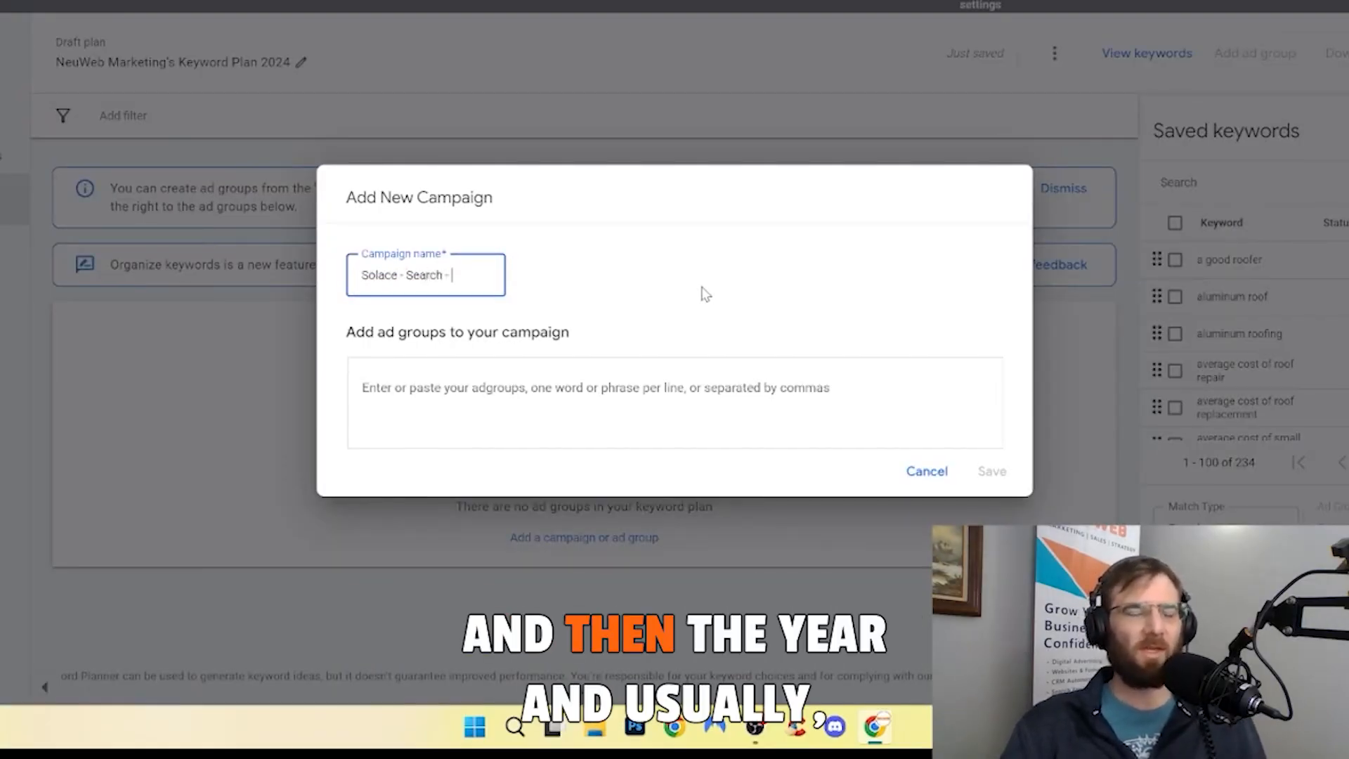
type("March ")
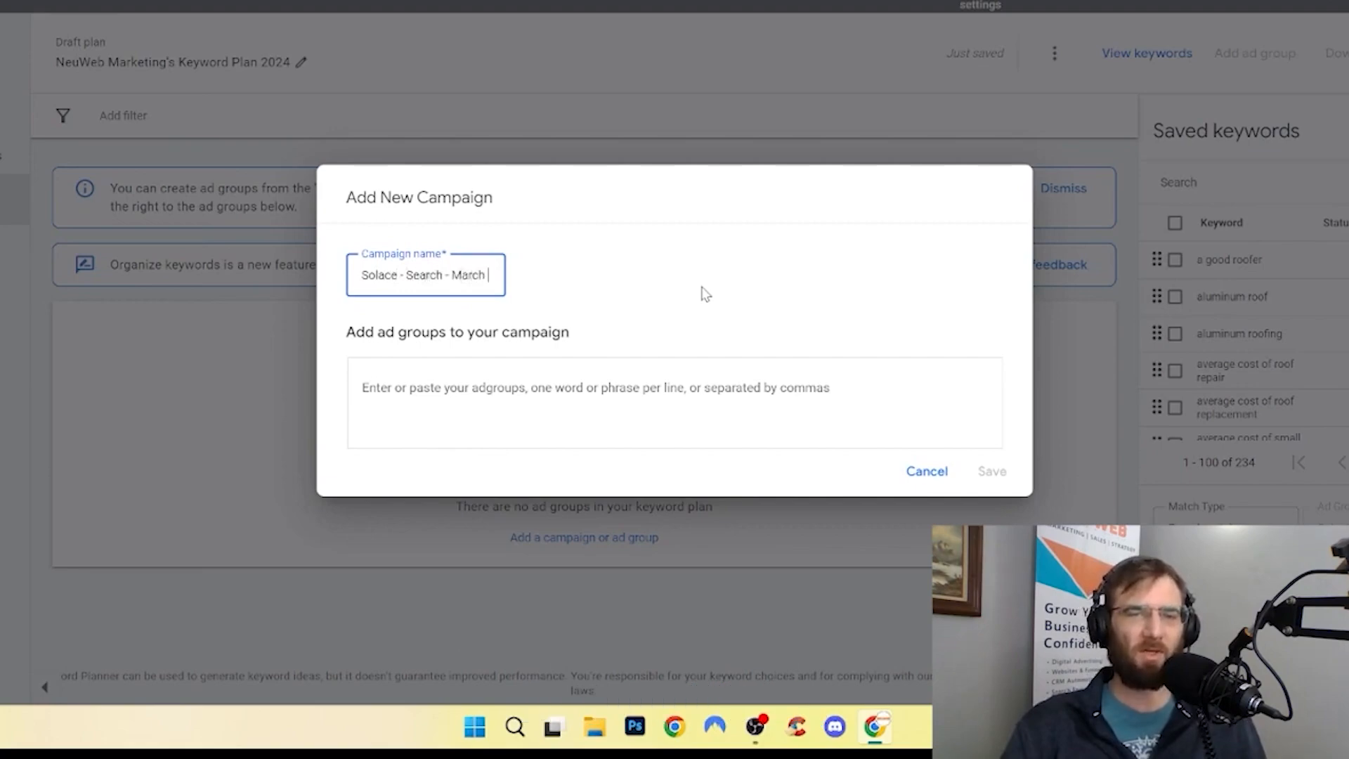
type("2024")
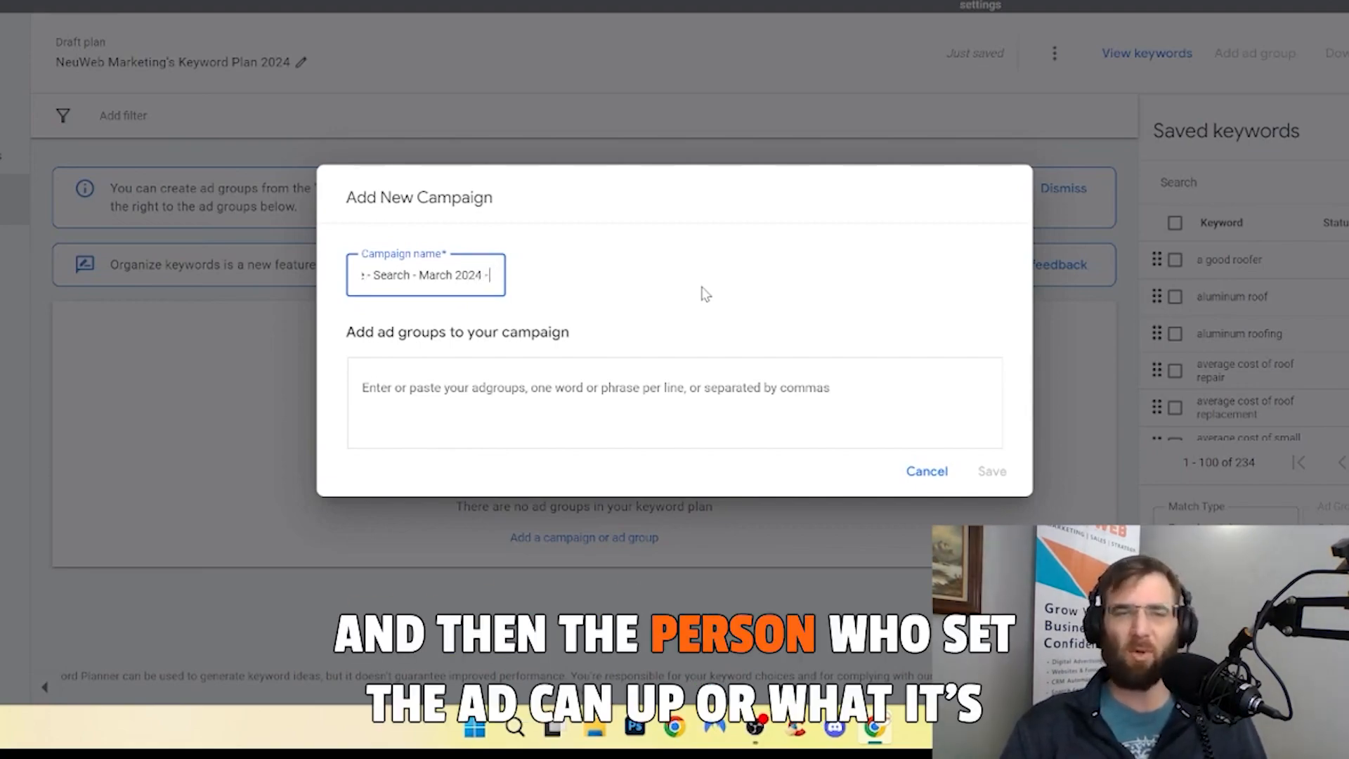
type(" - Ro")
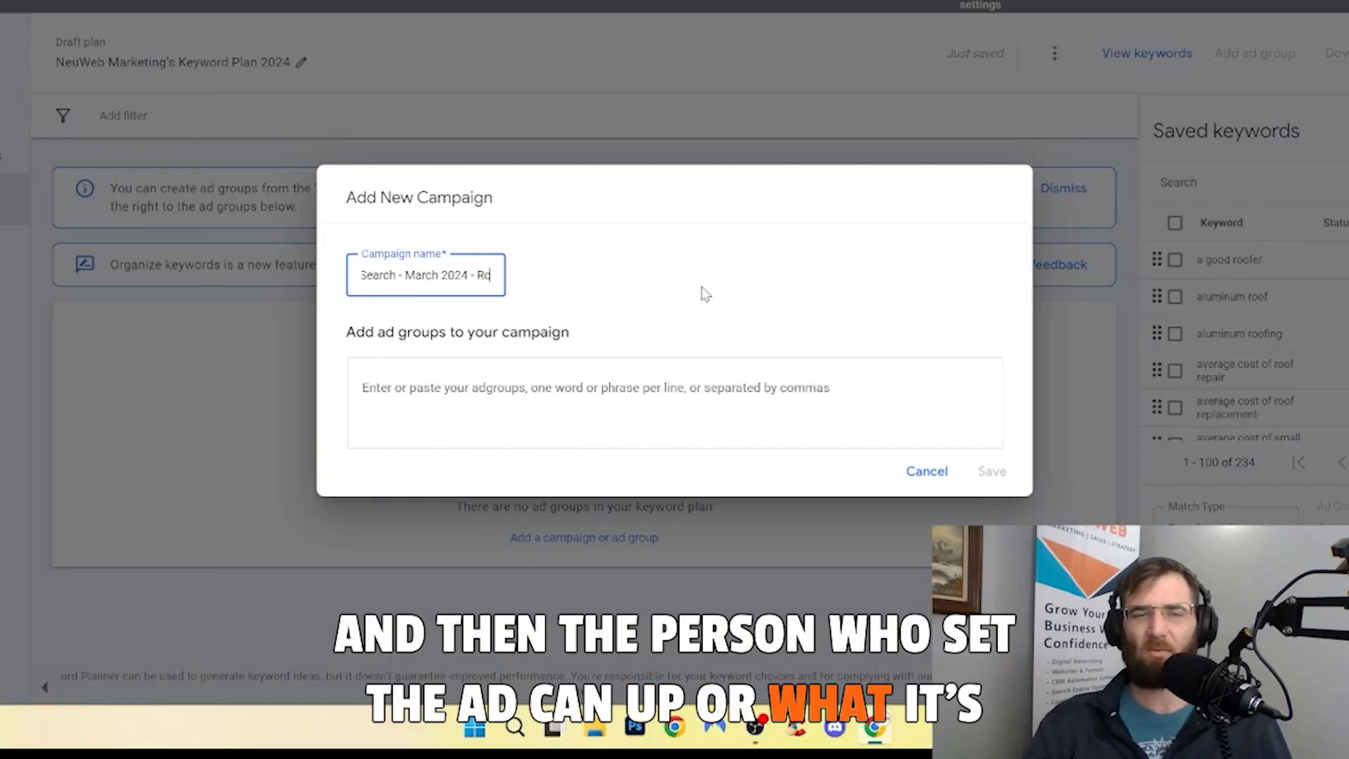
type("ofing Leads")
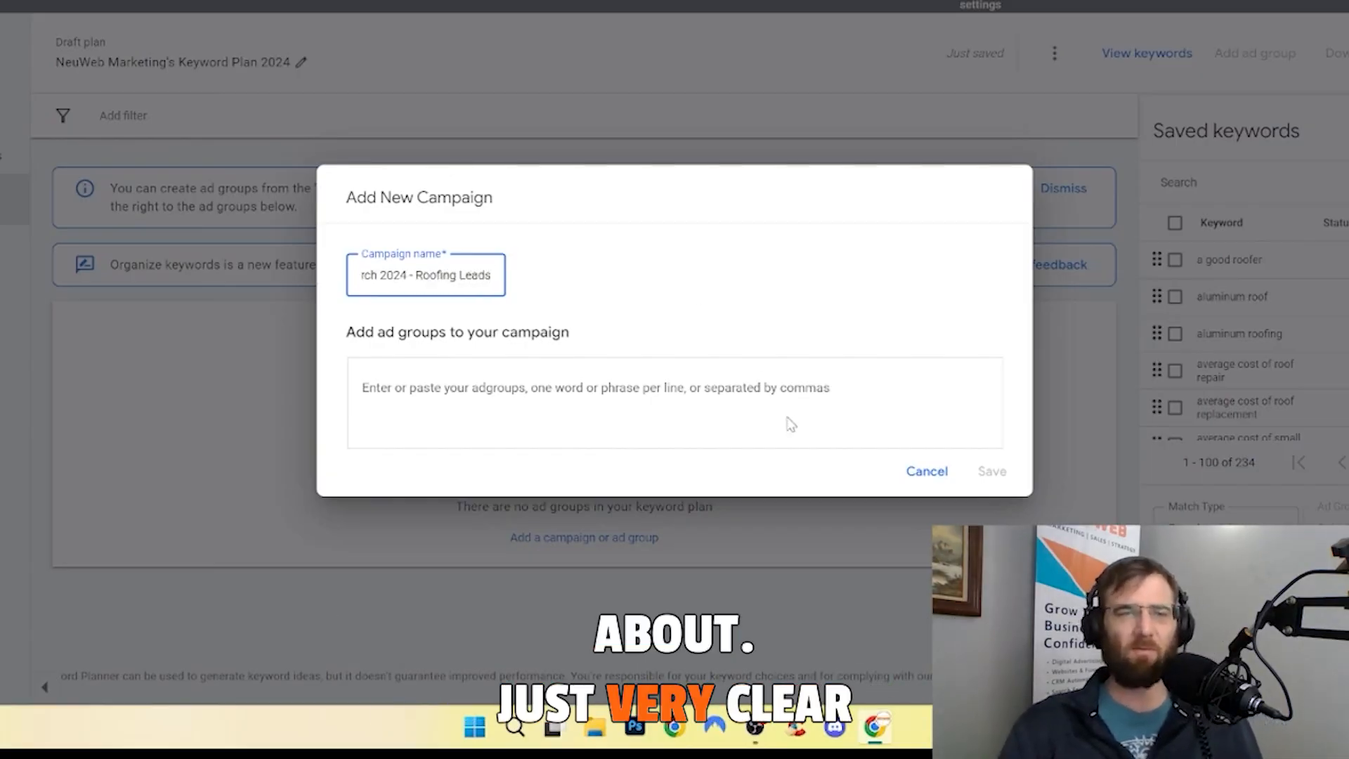
type(" - NeuWeb")
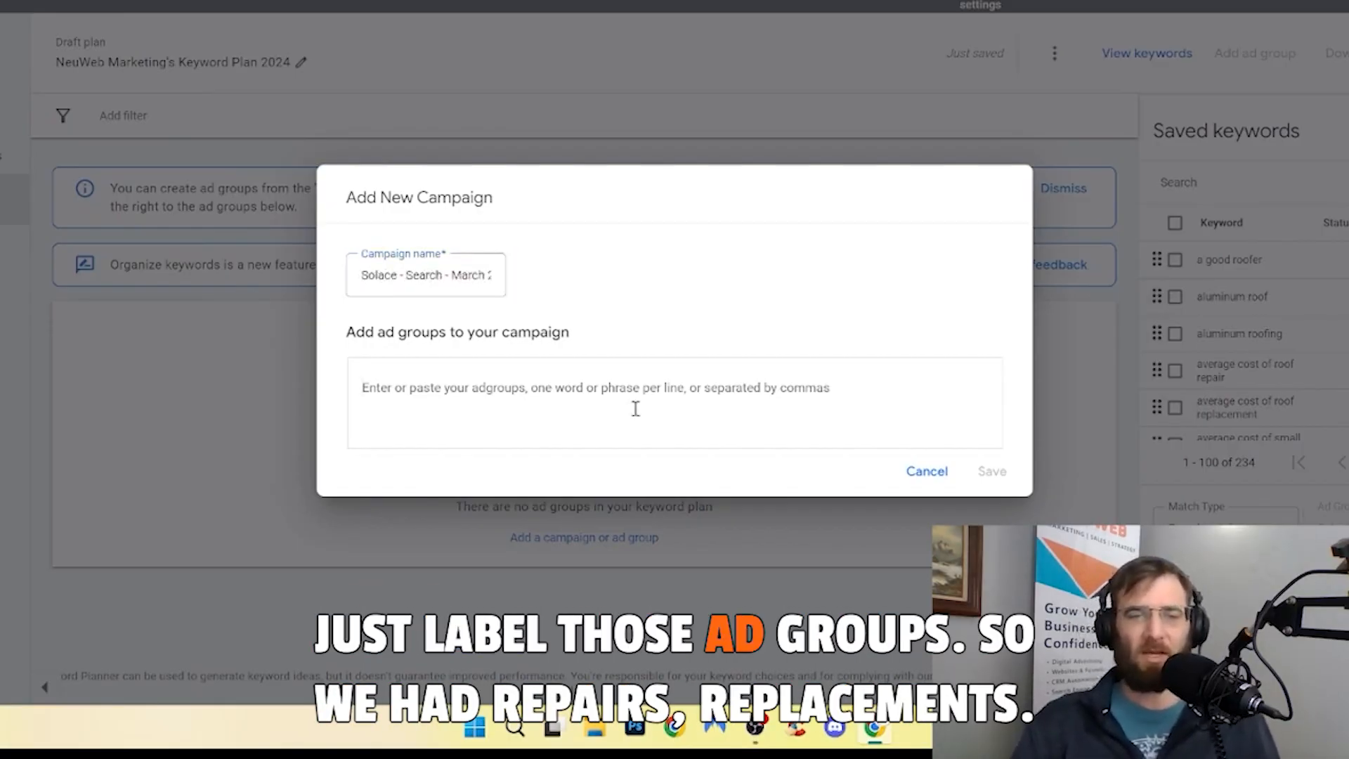
Step: List the campaign's ad groups one per line: Repairs, Replacements, Quality Near Me, Storm Damage and Metal
left_click(635, 408)
type("Repa")
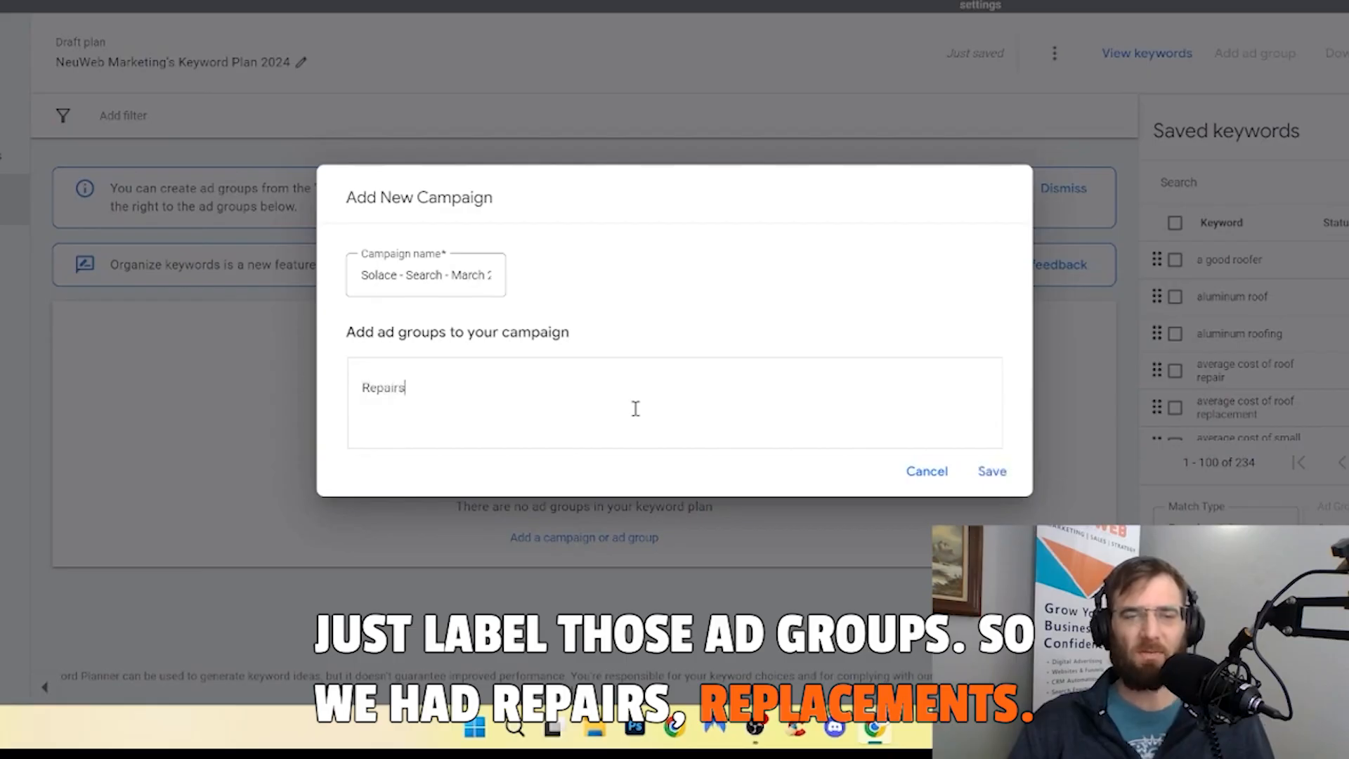
type("irs")
key("Return")
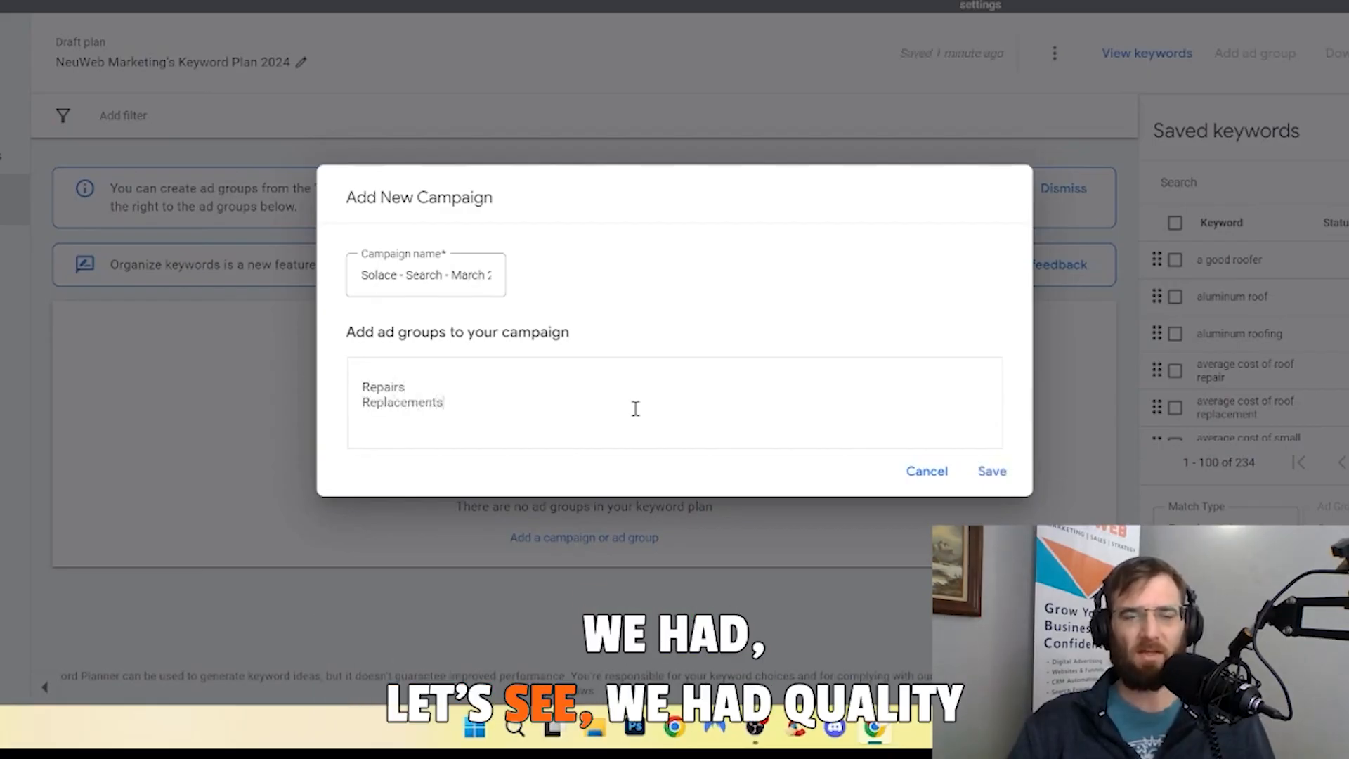
type("Replacements")
key("Return")
type("Quality Near M")
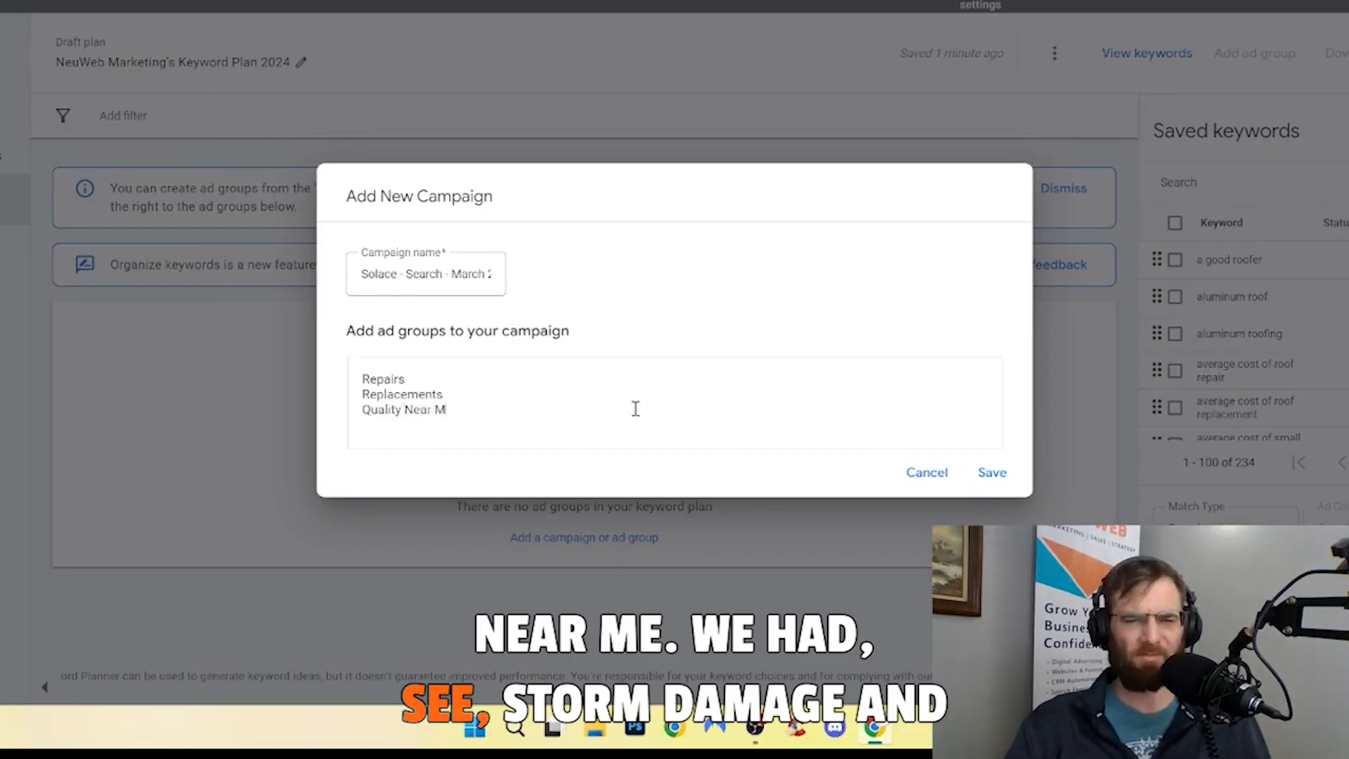
type("e")
key("Return")
type("Sto")
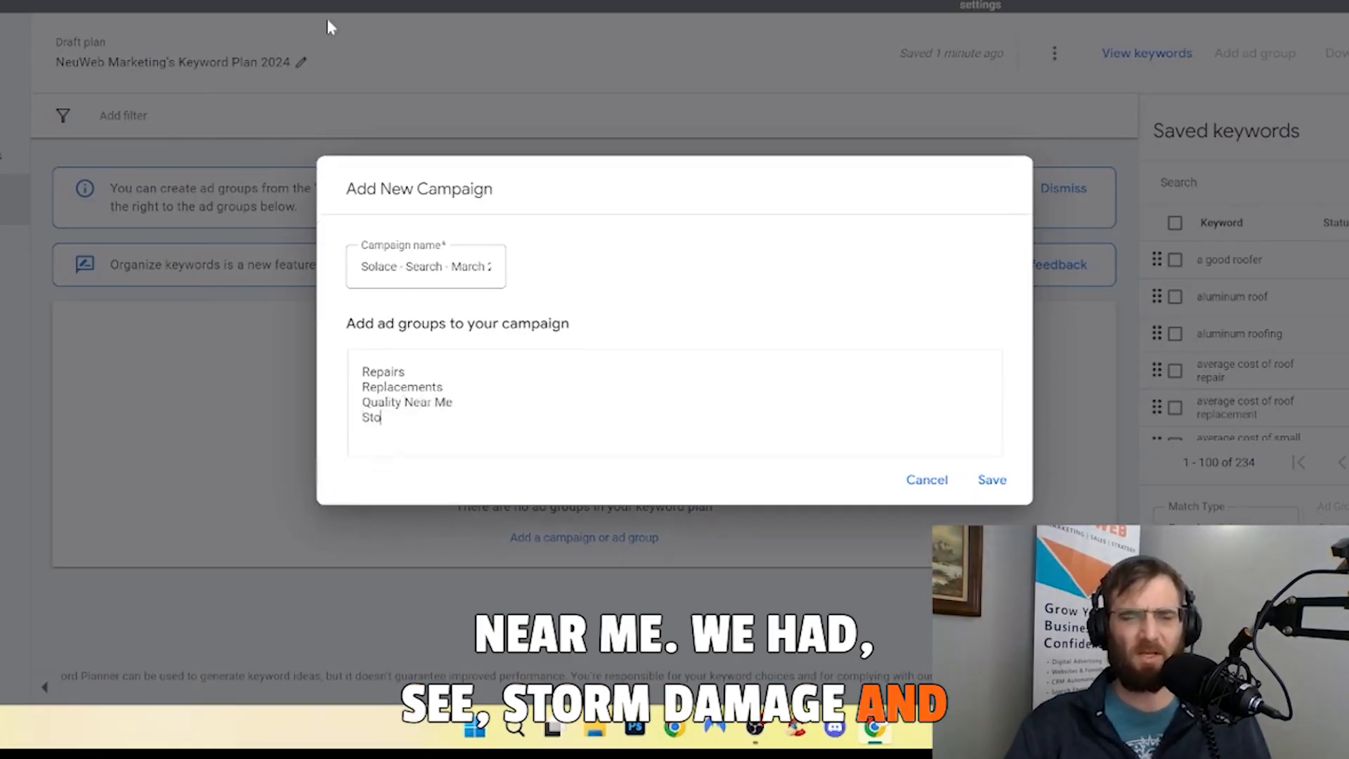
type("rm Damage")
key("Return")
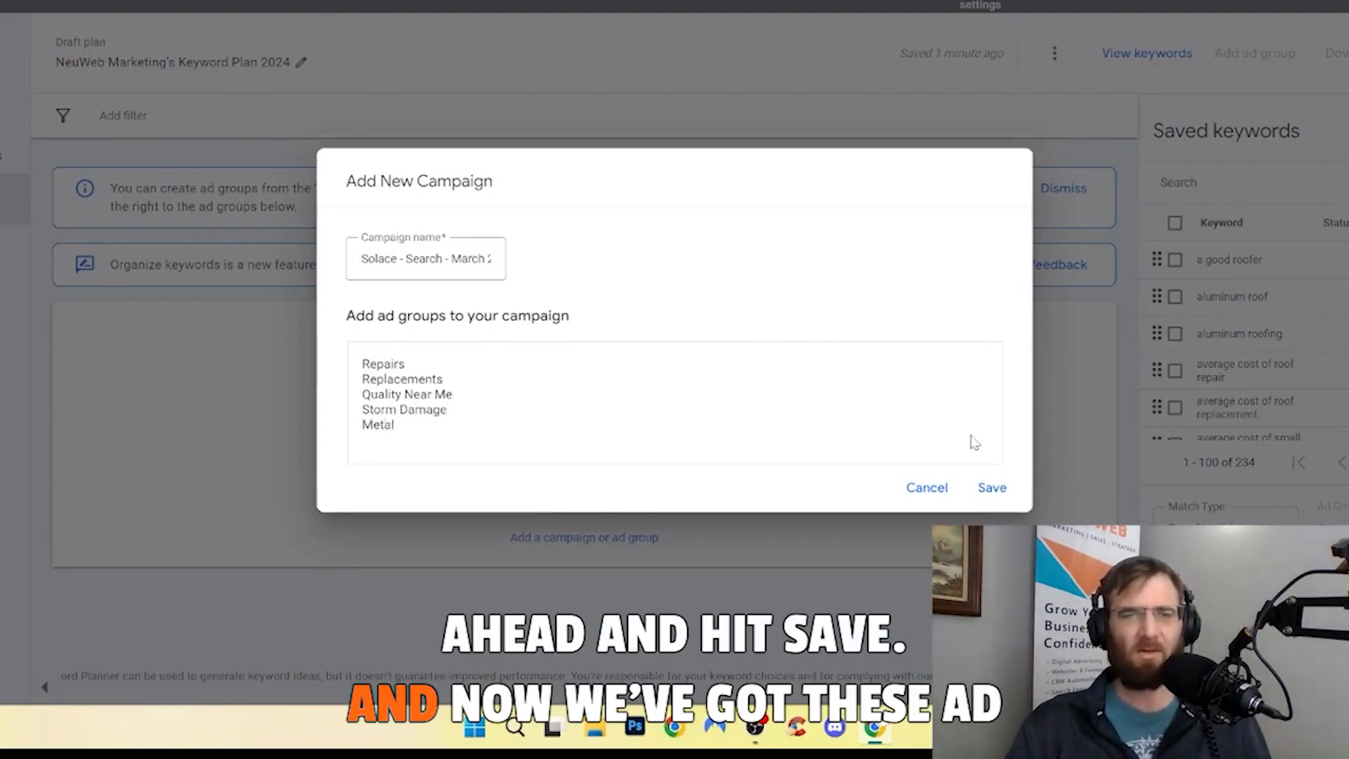
Step: Save the new campaign with its five ad groups and review the empty ad group sections
left_click(996, 500)
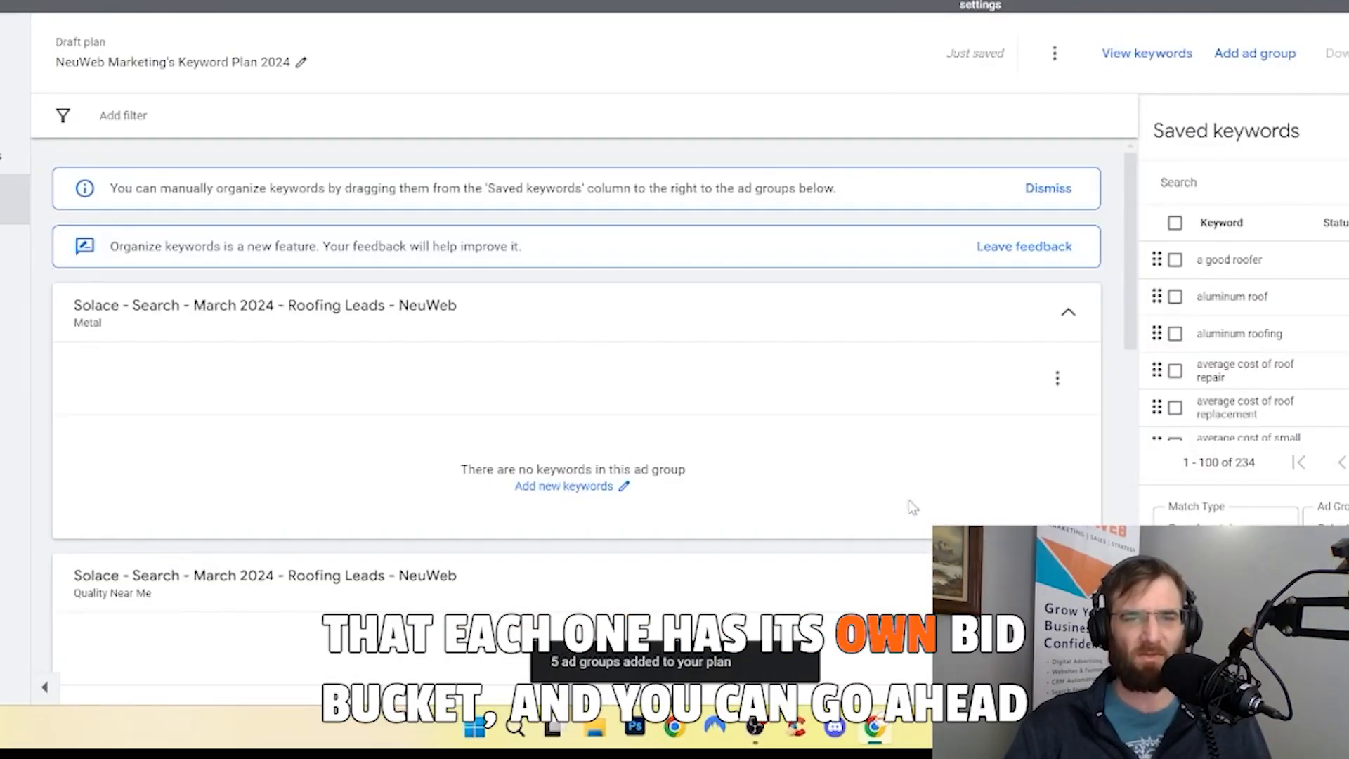
scroll(668, 457, "down", 12)
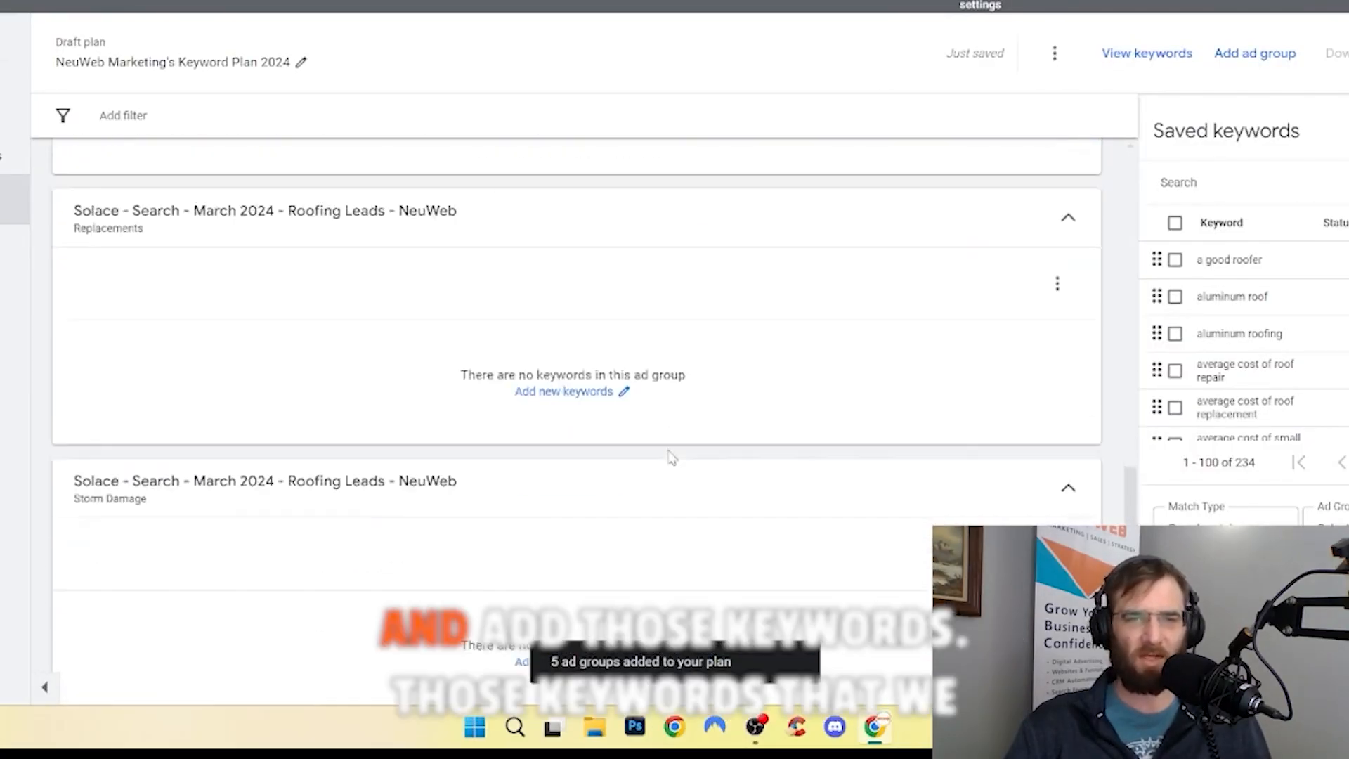
scroll(668, 457, "up", 15)
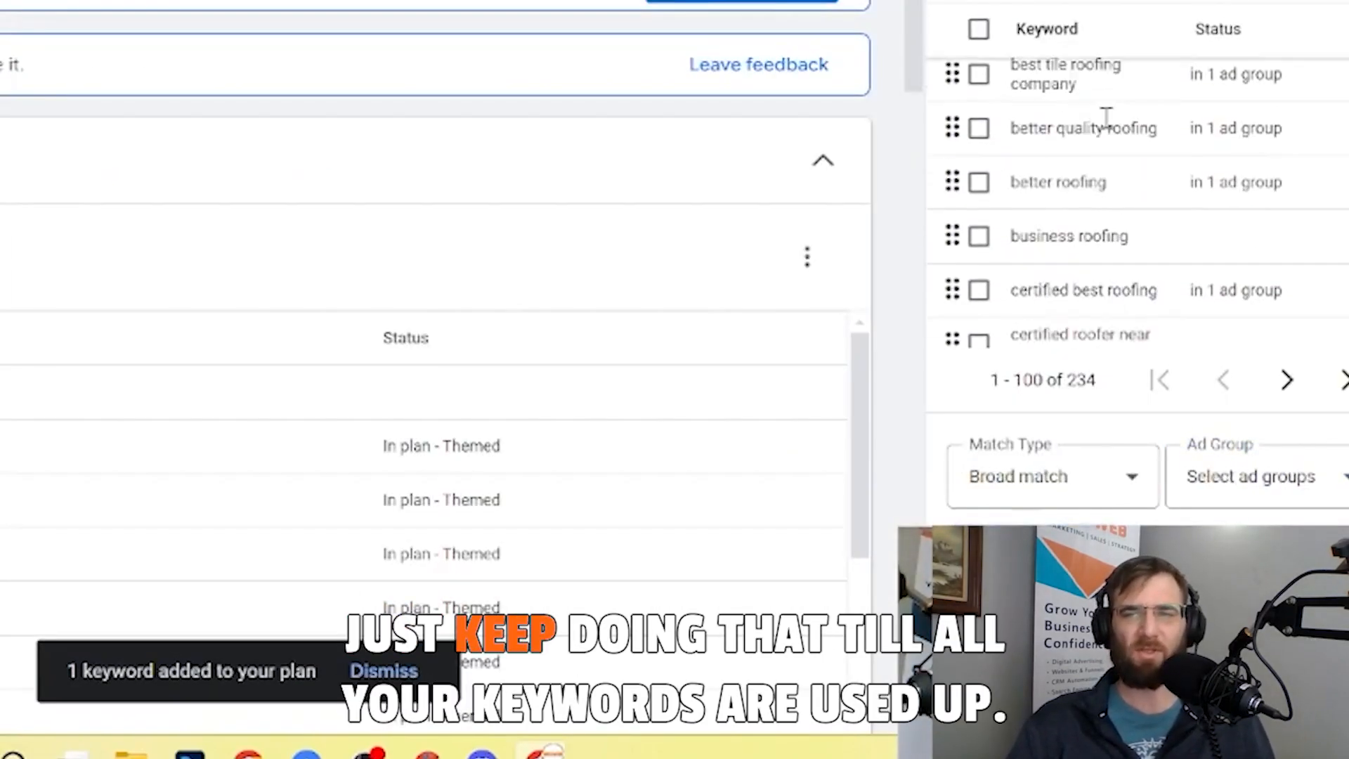
Step: Select the saved local-search keywords, including roofing companies in my area, roofing contractors in my area and small roofing companies near me
scroll(983, 267, "down", 10)
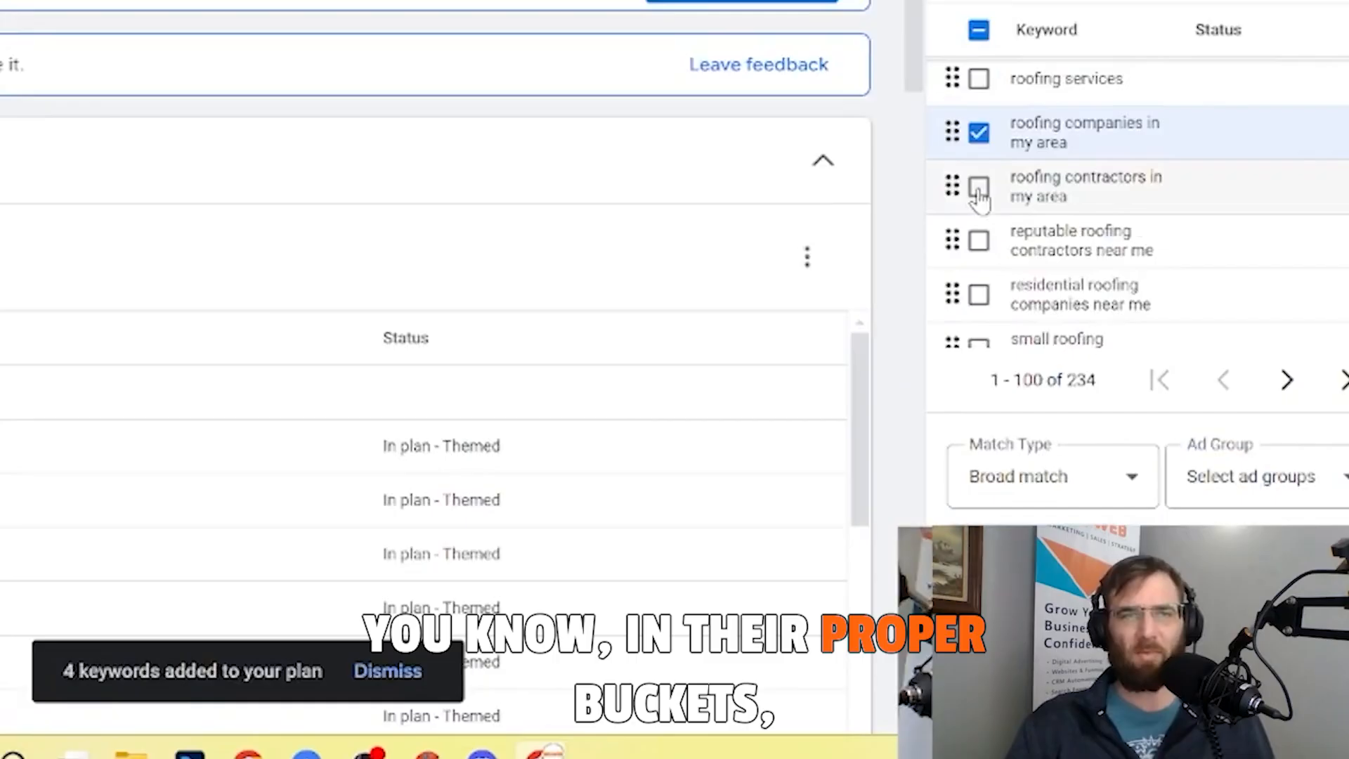
scroll(979, 199, "down", 2)
left_click(979, 188)
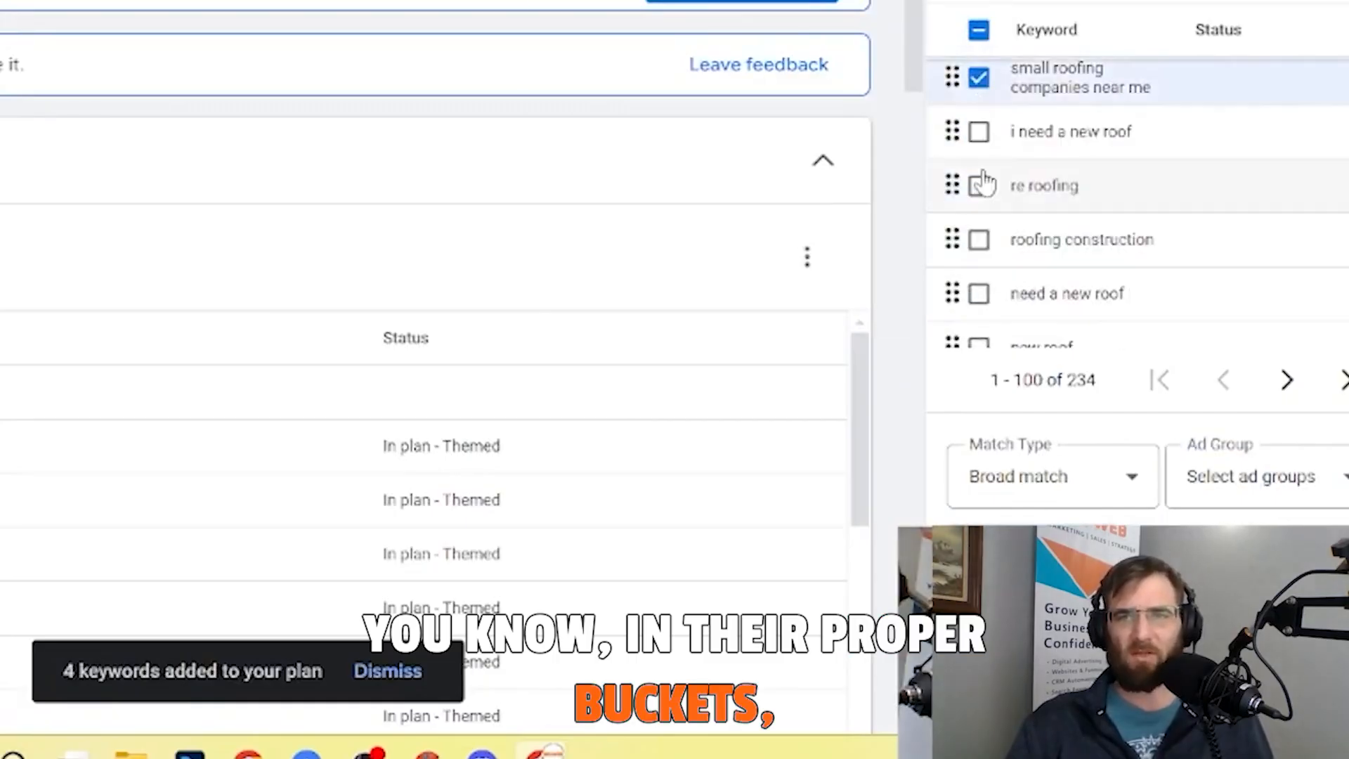
scroll(982, 193, "down", 5)
scroll(989, 136, "down", 4)
left_click(979, 139)
scroll(978, 255, "down", 10)
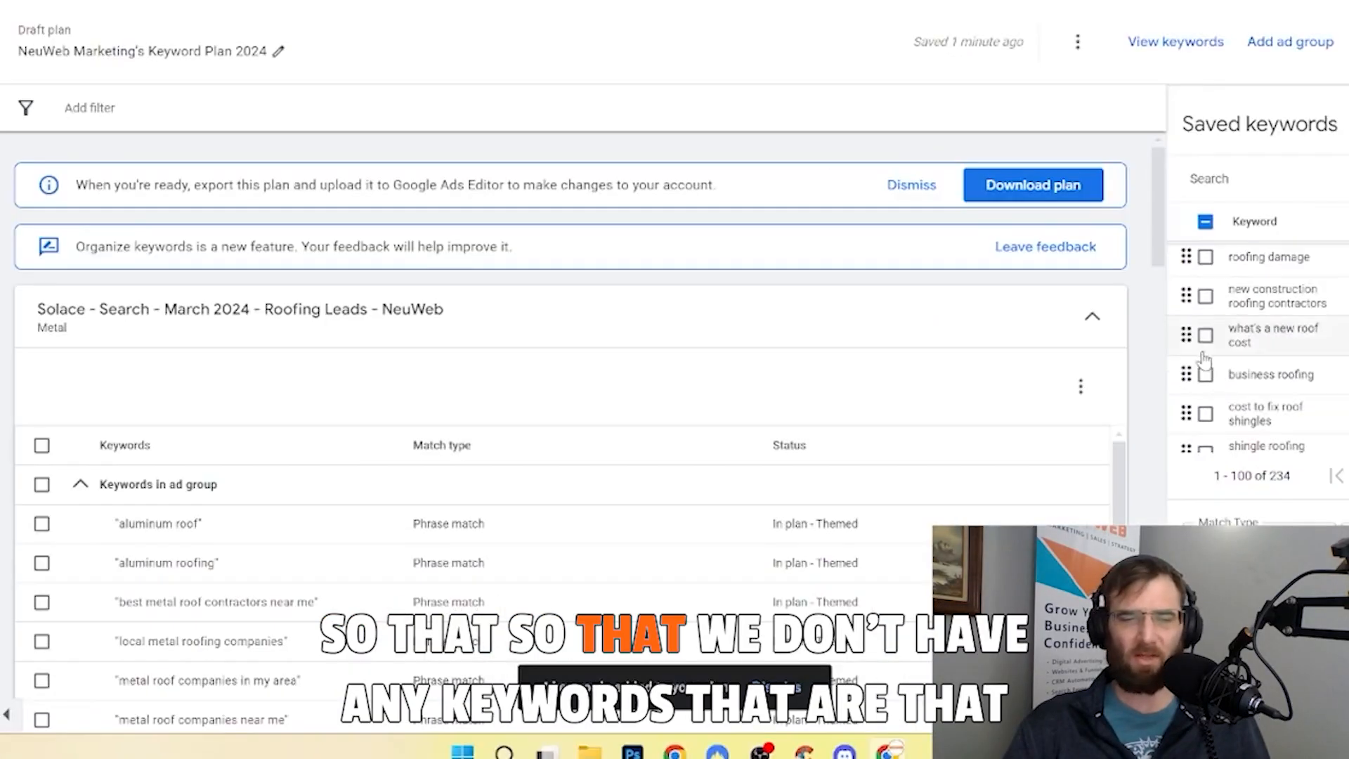
scroll(1204, 357, "down", 5)
left_click(1206, 326)
scroll(1206, 326, "down", 10)
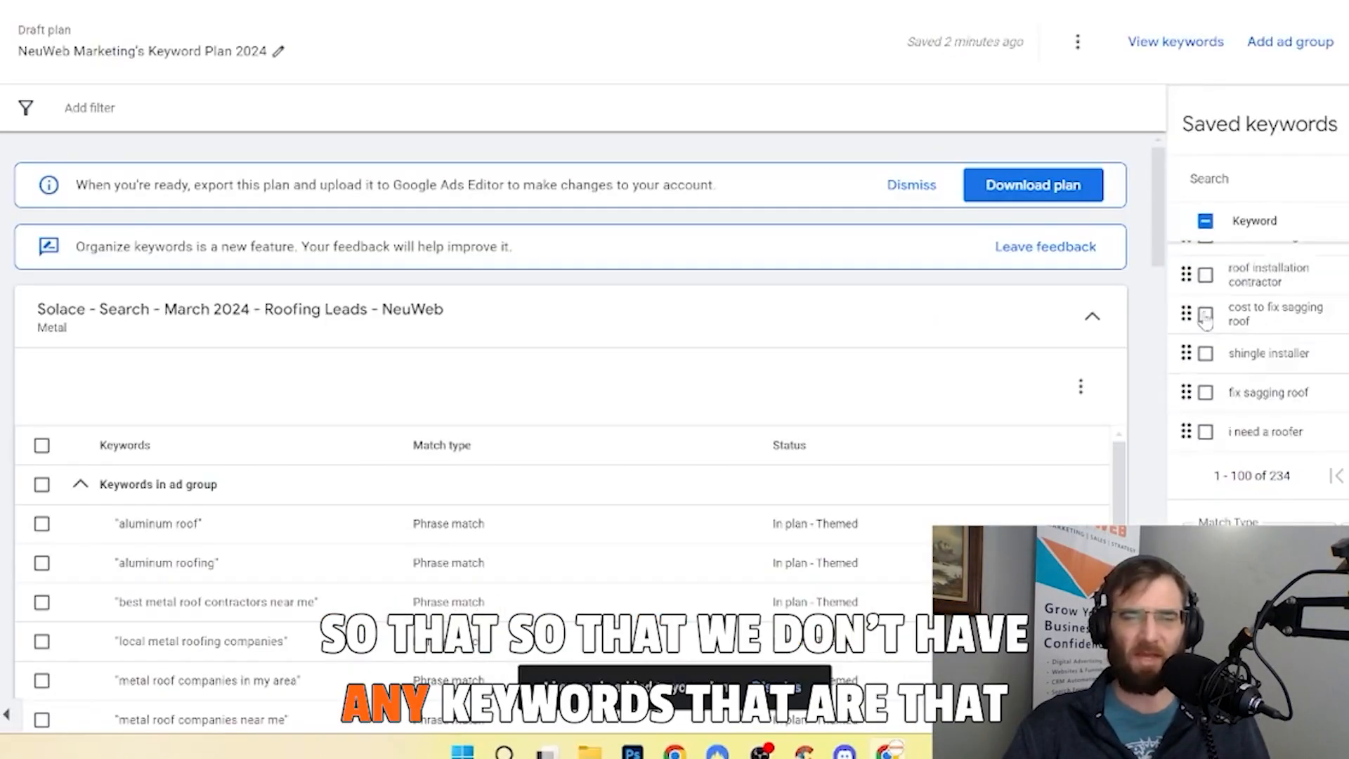
left_click(1205, 299)
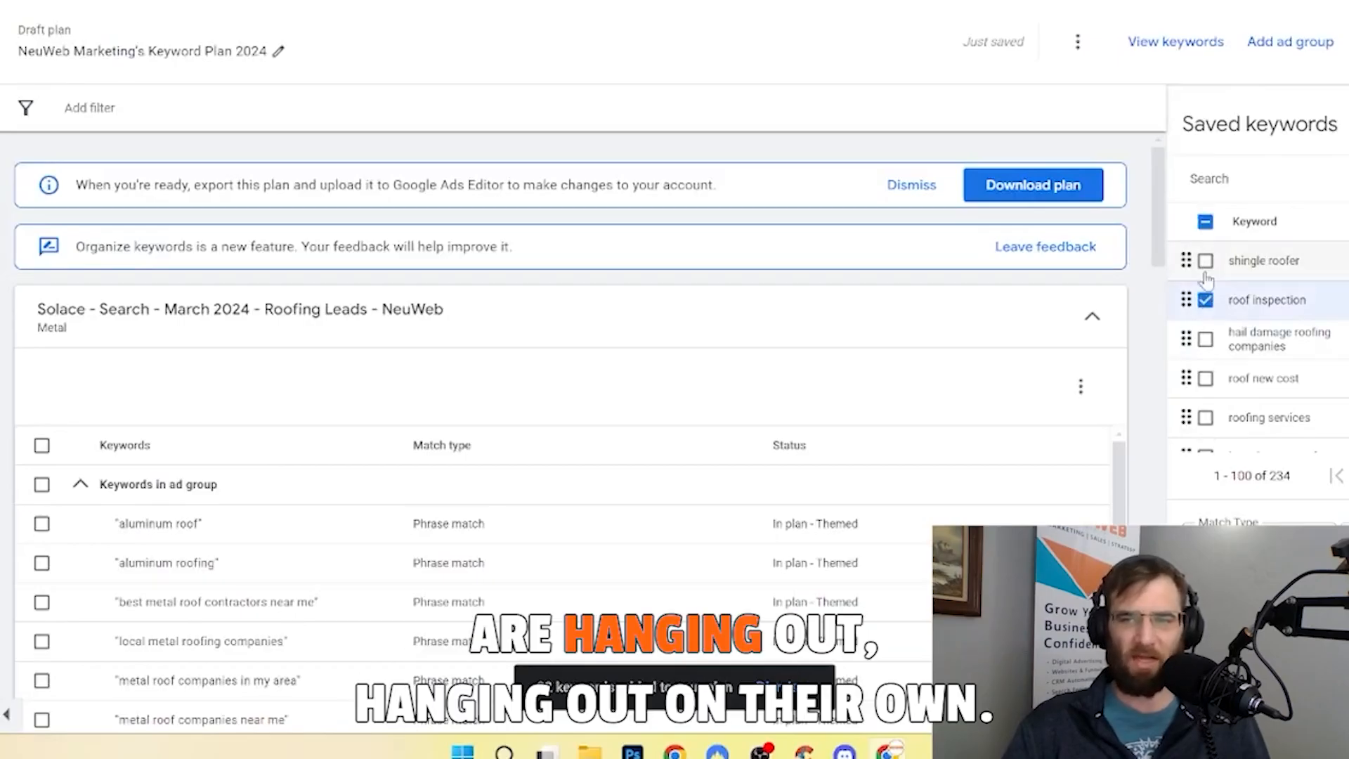
Step: Mark saved keywords about new roofs and re-roofing, including cost to re roof and new roof construction
scroll(1207, 277, "down", 5)
left_click(1206, 317)
scroll(1212, 355, "down", 5)
left_click(1207, 267)
left_click(1206, 346)
left_click(1207, 386)
scroll(1206, 425, "down", 3)
scroll(1207, 406, "down", 1)
left_click(1207, 326)
left_click(1206, 405)
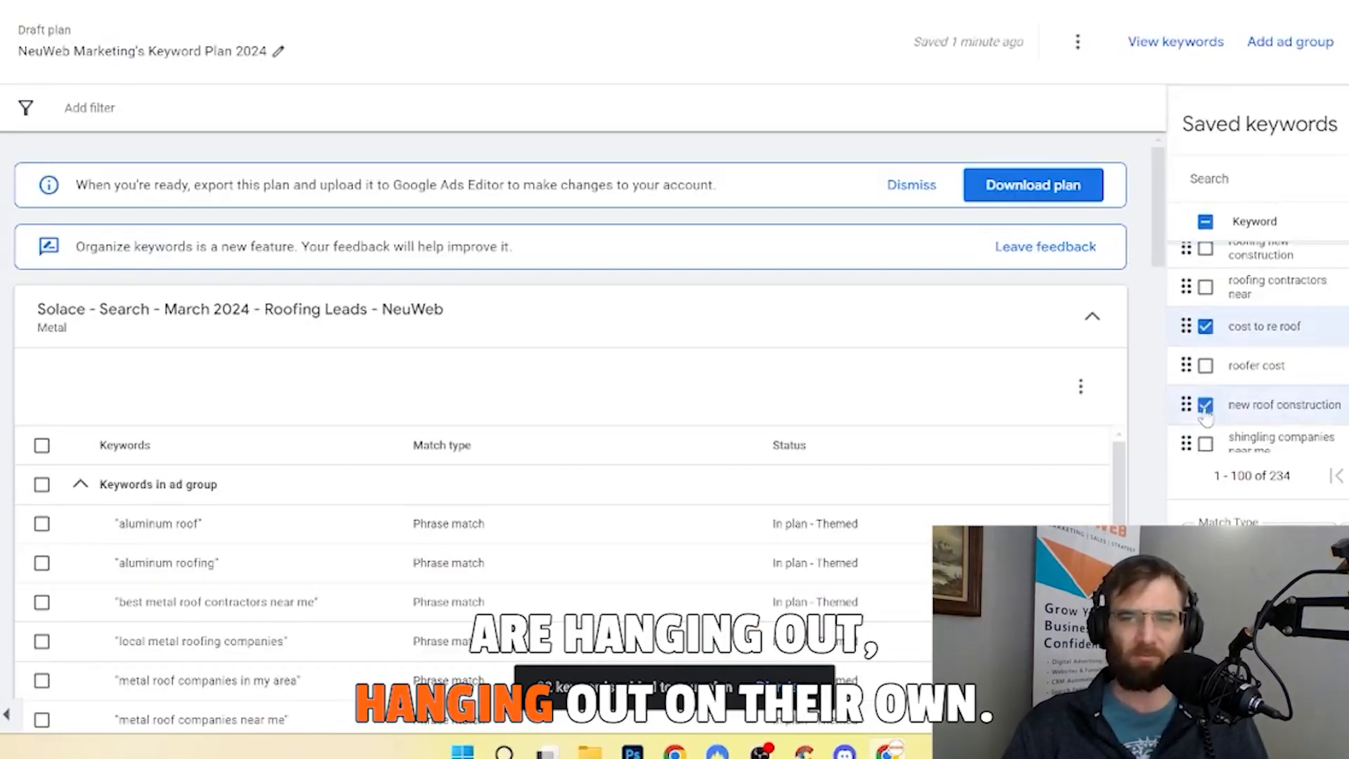
Step: Mark further matching keywords down the rest of the saved list and add the whole batch to its ad group
scroll(1206, 405, "down", 3)
left_click(1207, 272)
left_click(1207, 389)
scroll(1207, 390, "down", 1)
scroll(1207, 393, "down", 5)
left_click(1206, 300)
left_click(1207, 418)
scroll(1207, 418, "down", 5)
left_click(1206, 279)
left_click(1206, 359)
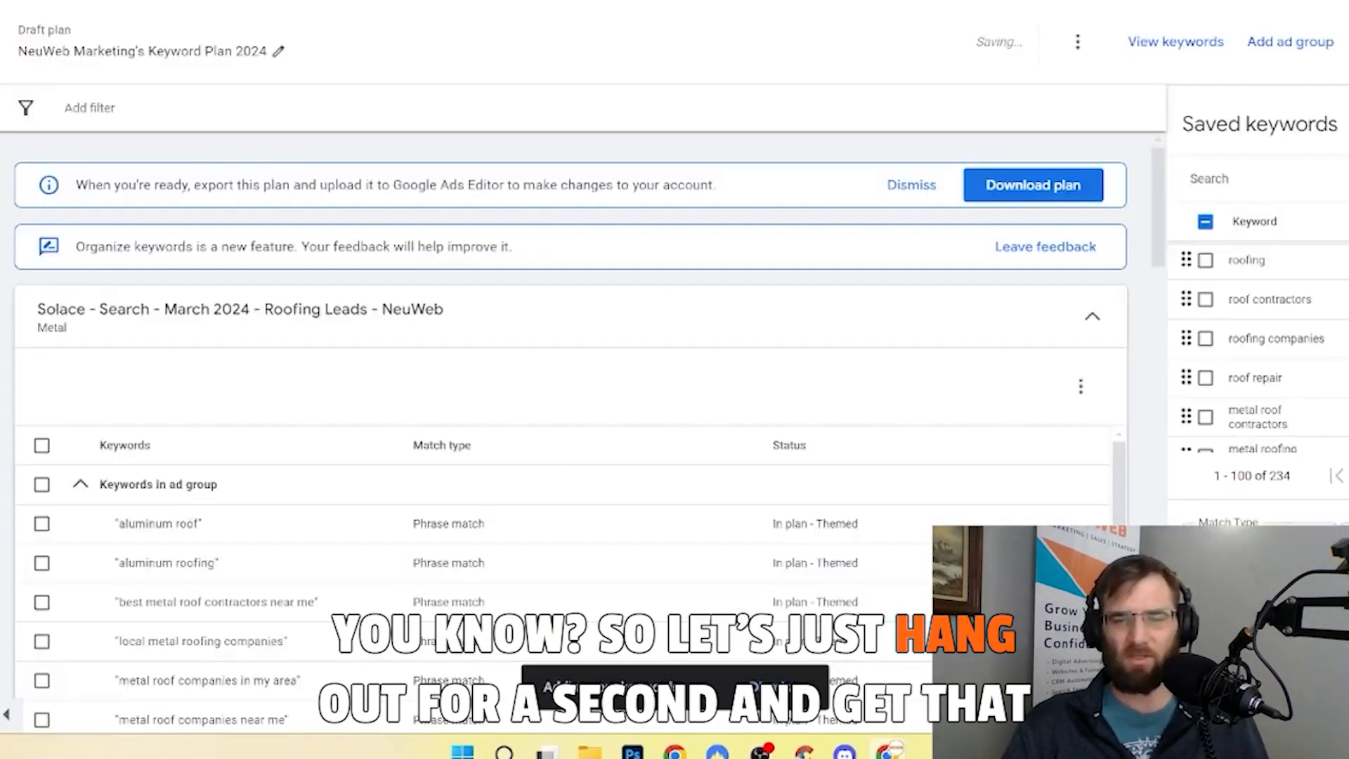
Step: Select the saved upkeep and repair keywords, including roof maintenance and roof fixers near me
scroll(1206, 409, "down", 5)
scroll(1206, 409, "down", 5)
left_click(1205, 272)
left_click(1206, 309)
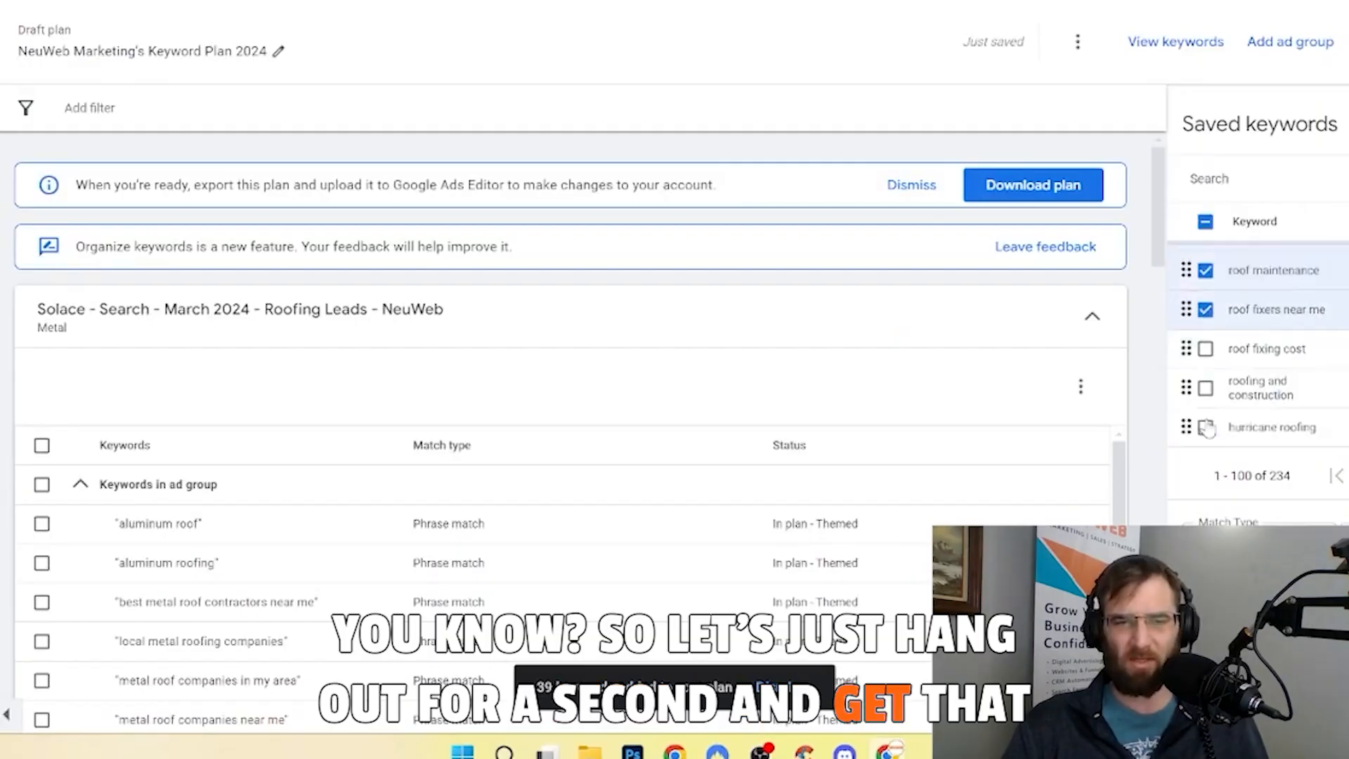
scroll(1206, 418, "down", 5)
left_click(1207, 295)
Step: Select the saved damage keywords, including water damage roofing and roofing damage, and assign them to an ad group
scroll(1206, 409, "up", 10)
scroll(1207, 414, "down", 5)
left_click(1207, 270)
left_click(1206, 308)
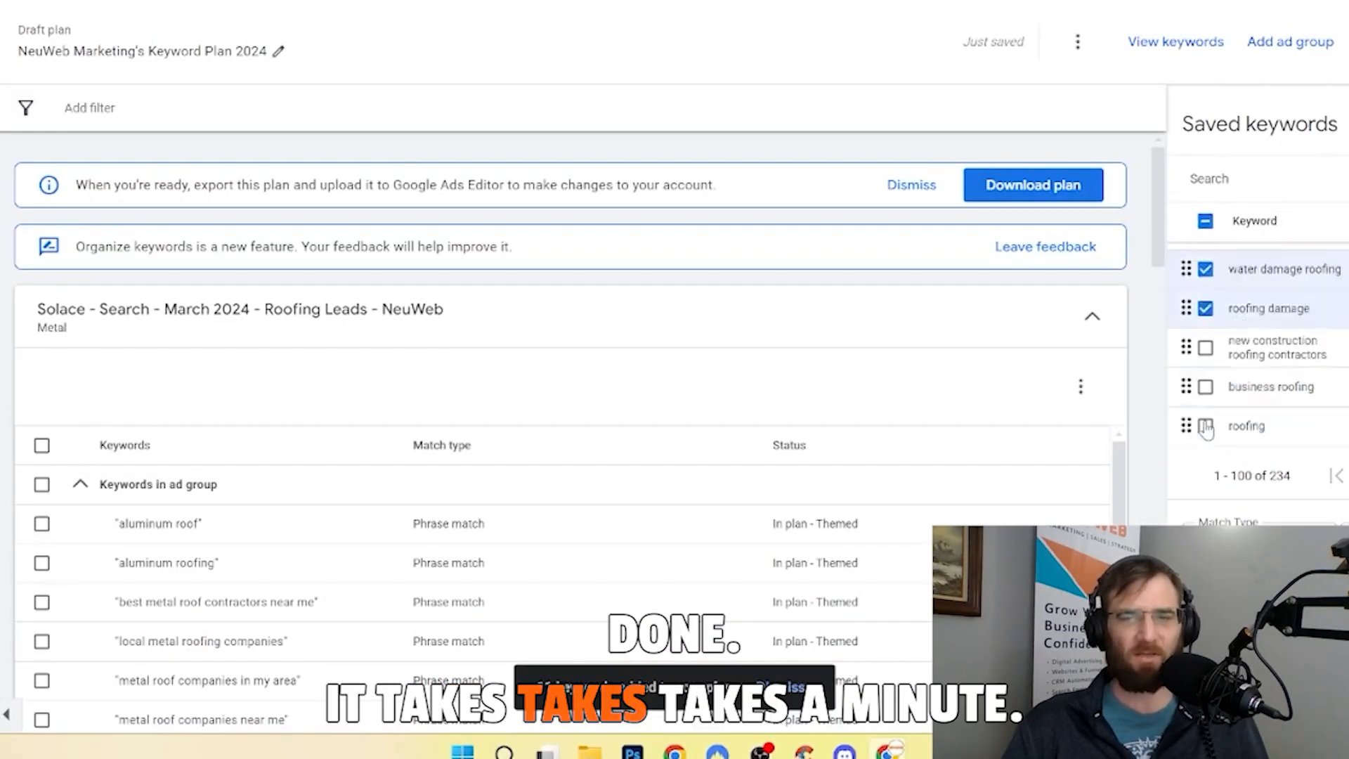
left_click(536, 472)
Step: Select the remaining unassigned keywords in the saved list for placement in ad groups
scroll(1206, 270, "down", 3)
left_click(1206, 261)
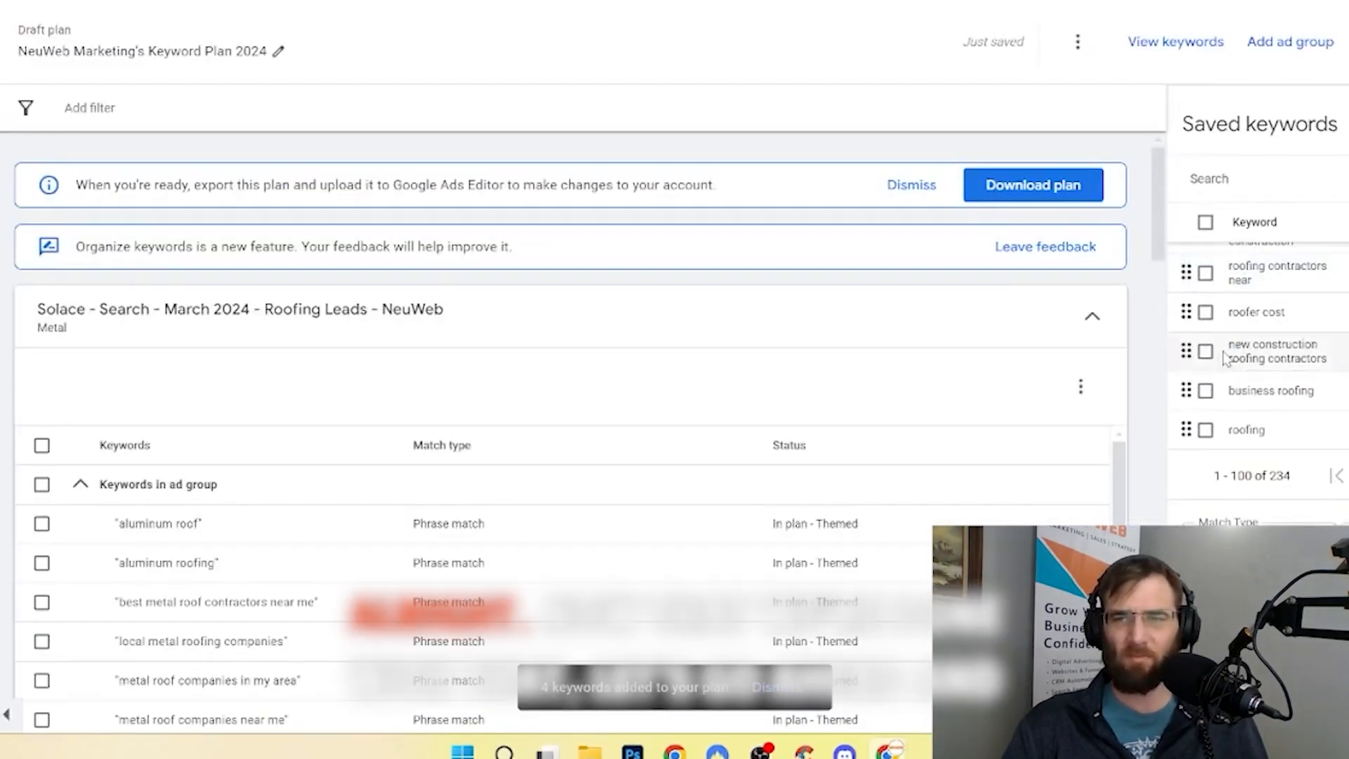
scroll(1206, 337, "down", 3)
left_click(1205, 338)
left_click(1205, 378)
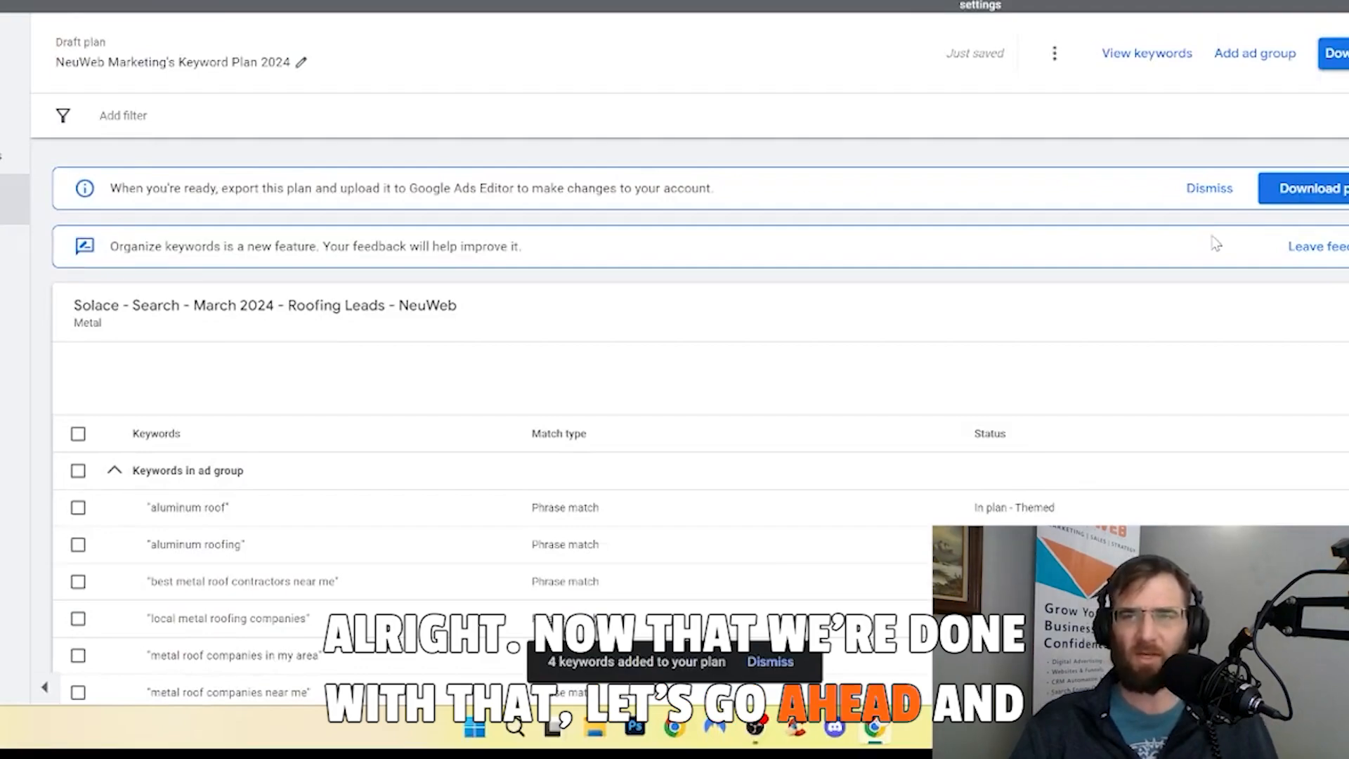
Step: Download the plan's keywords in ad groups in Google Sheets format
left_click(1312, 188)
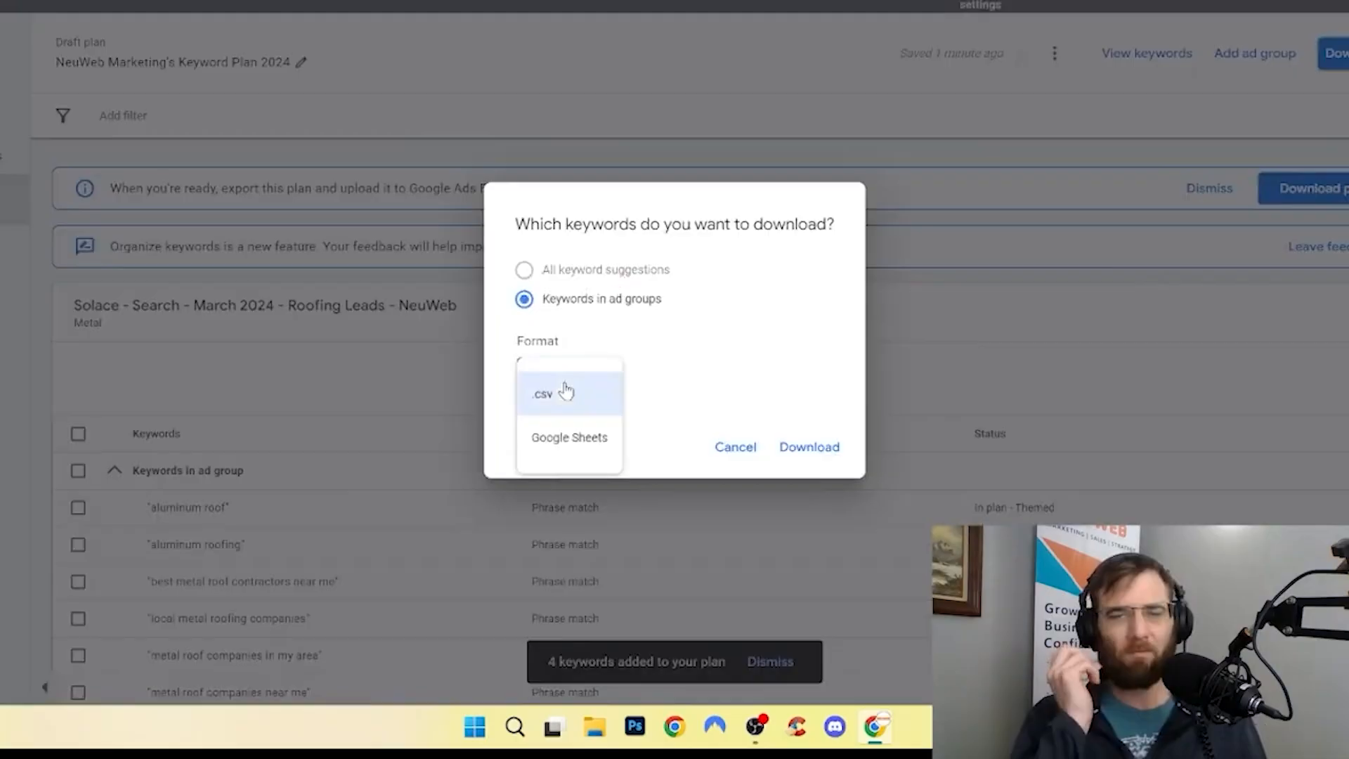
left_click(562, 438)
left_click(797, 450)
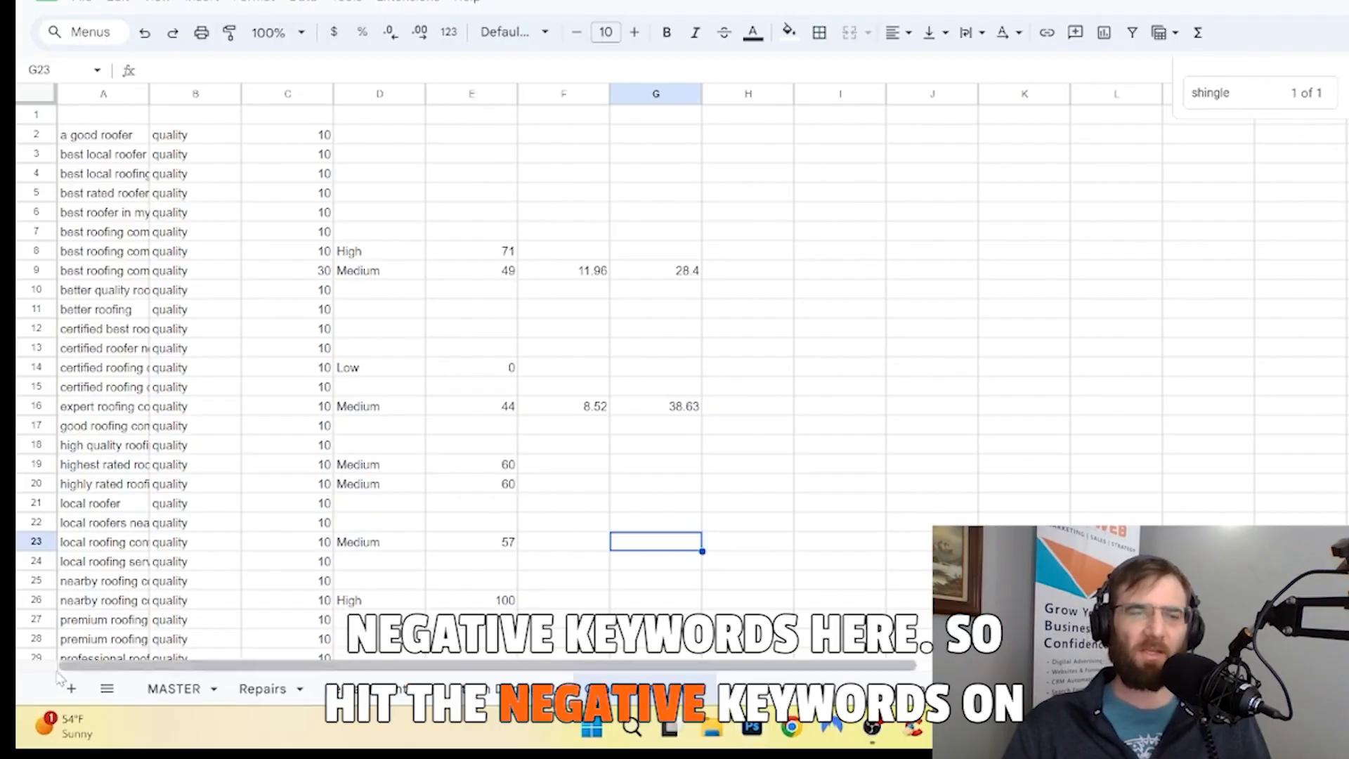
Step: Add a new sheet to the keyword spreadsheet, paste the negative keyword list into column A and rename the sheet
left_click(71, 688)
key("ctrl+v")
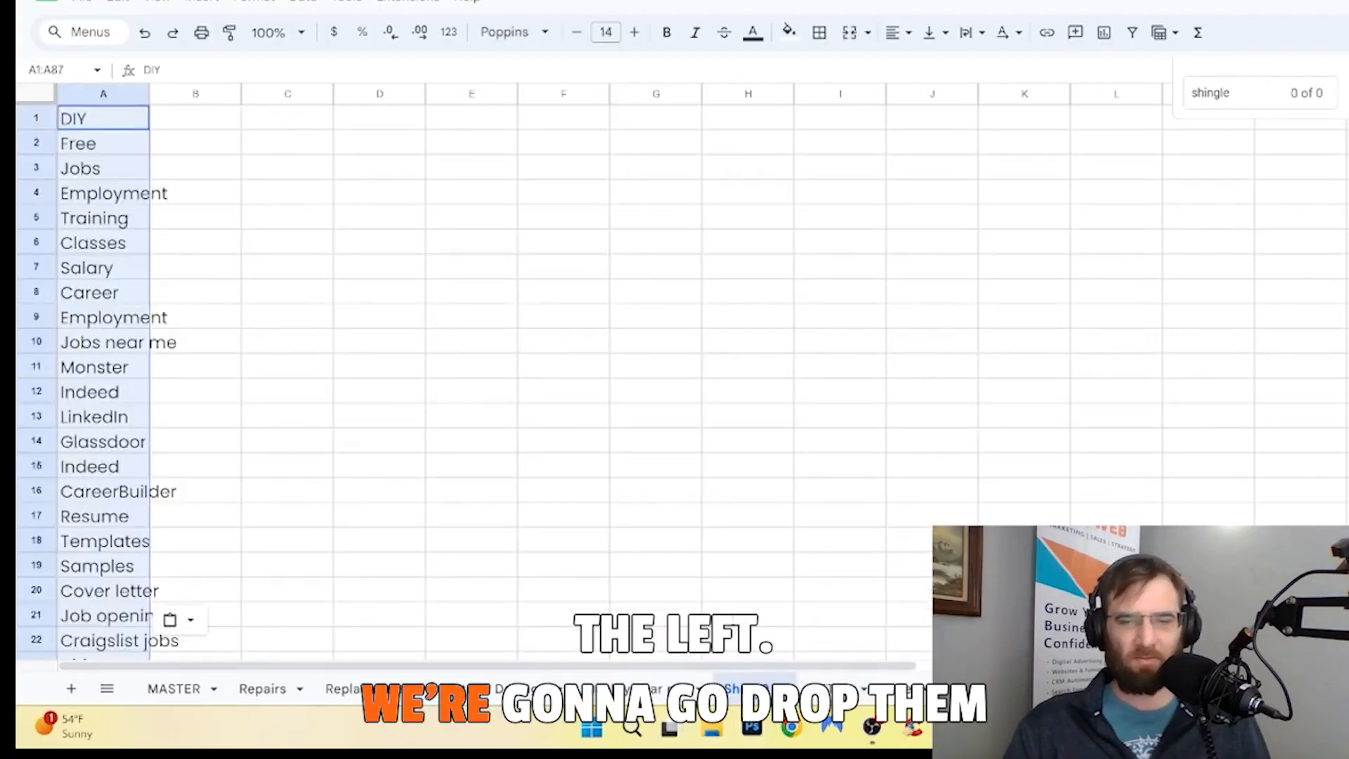
double_click(747, 688)
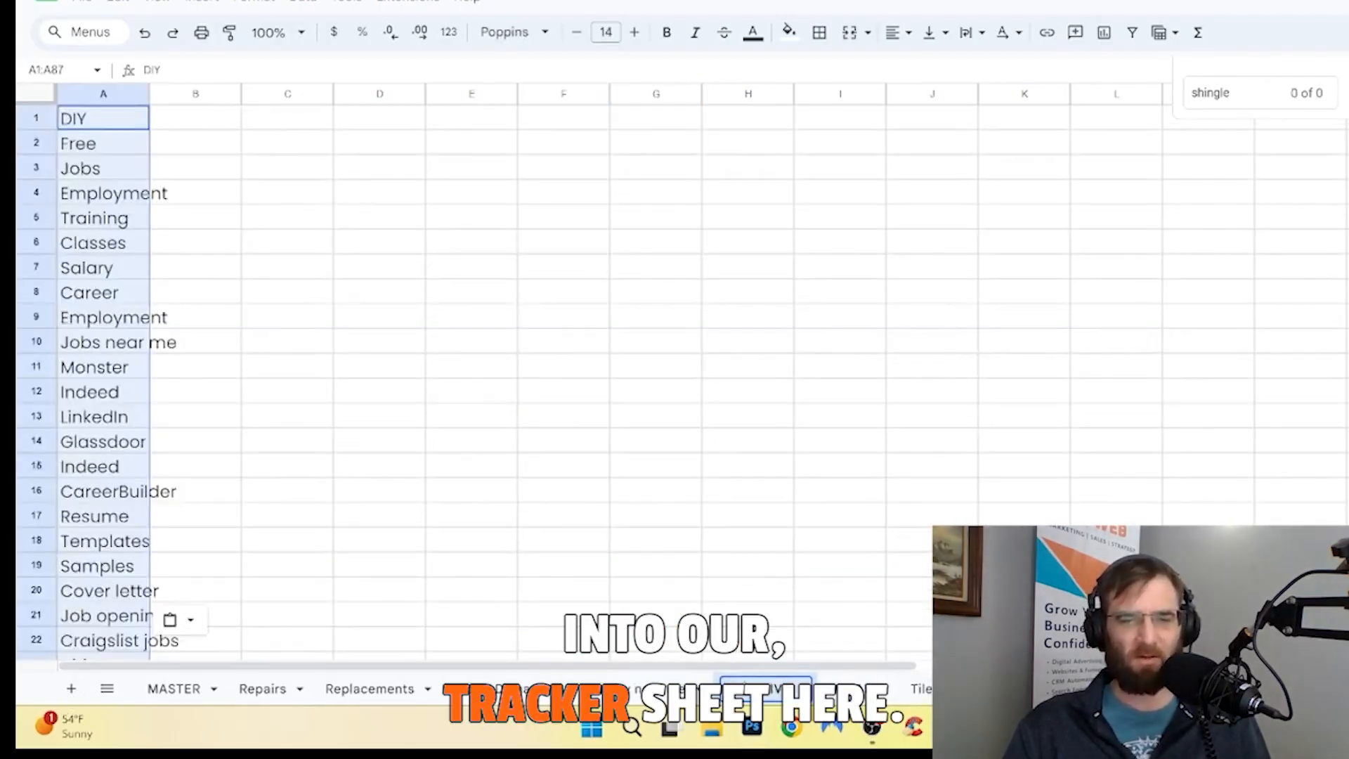
left_click(840, 640)
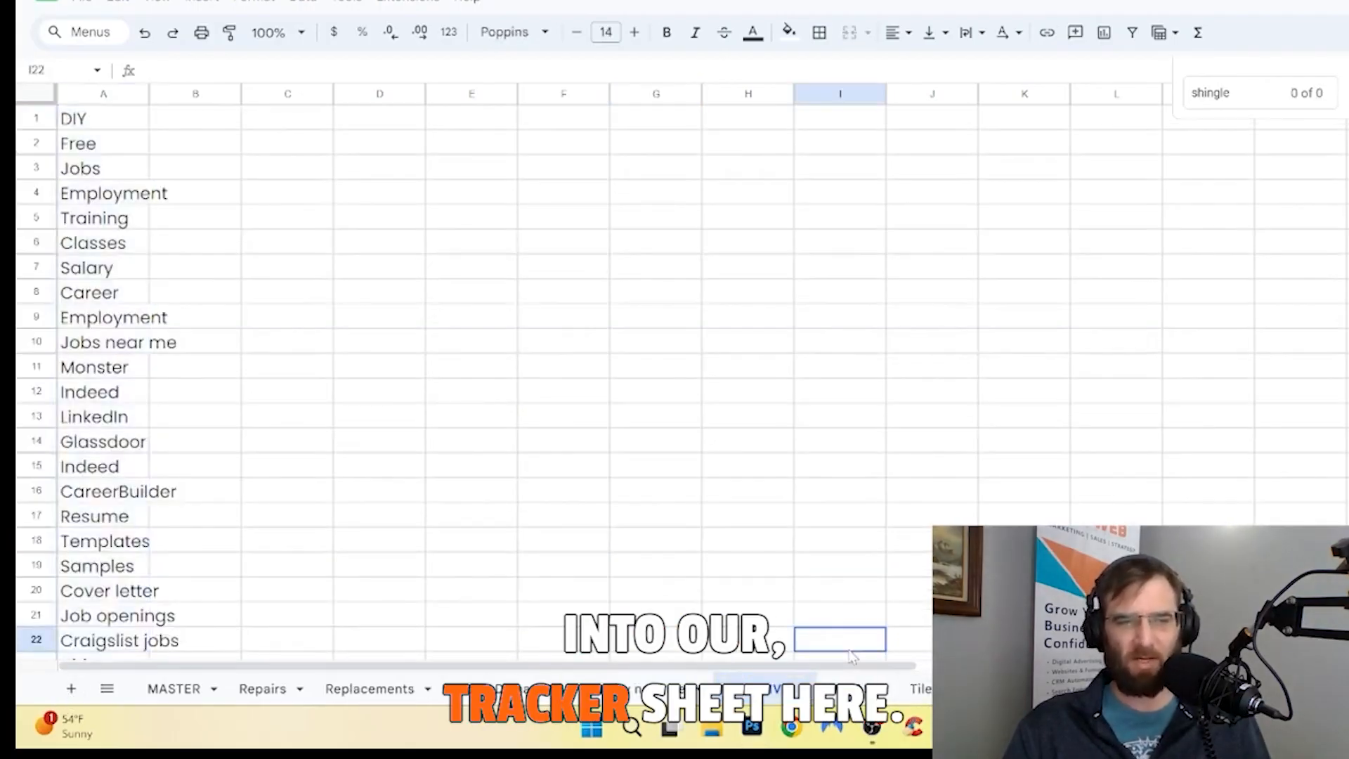
Step: Clear the formatting of the pasted negative keywords so the whole sheet uses the default font at size 10
left_click(268, 295)
key("ctrl+a")
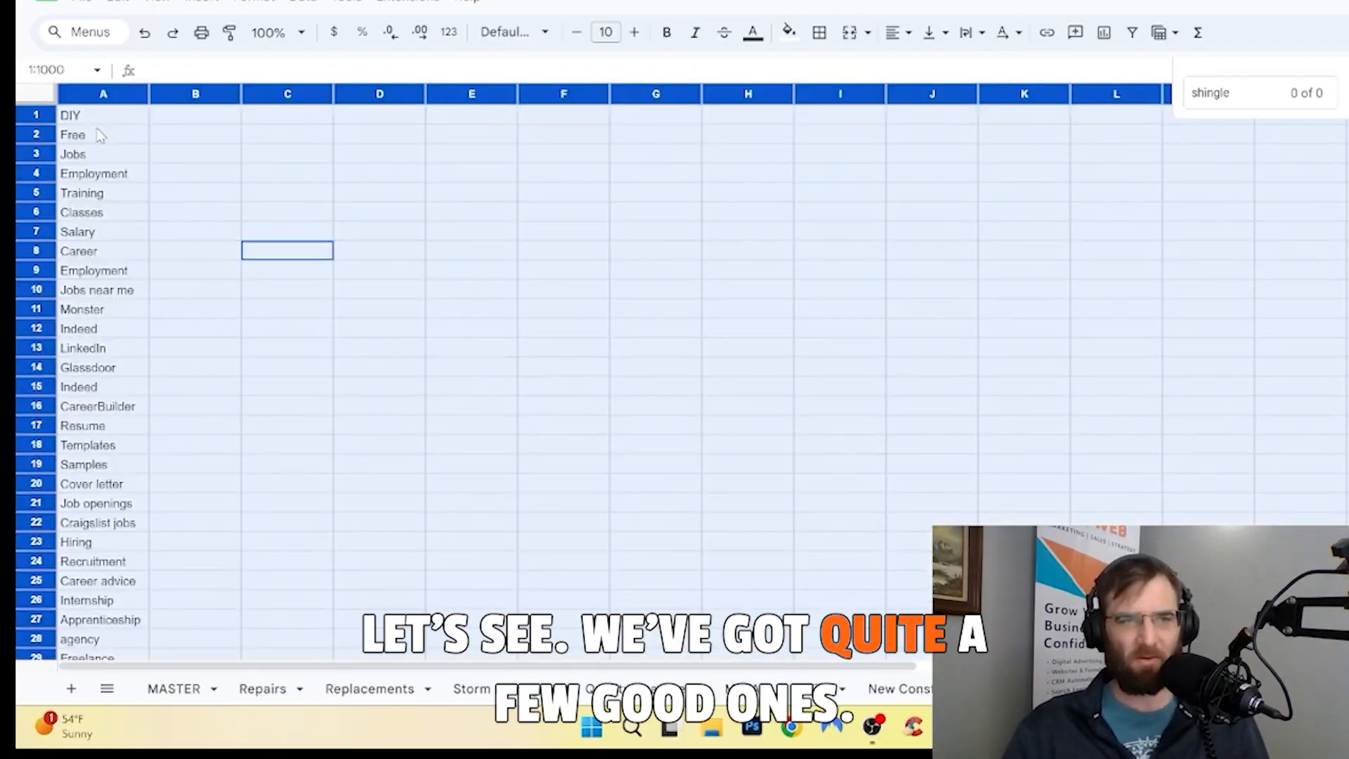
left_click(99, 135)
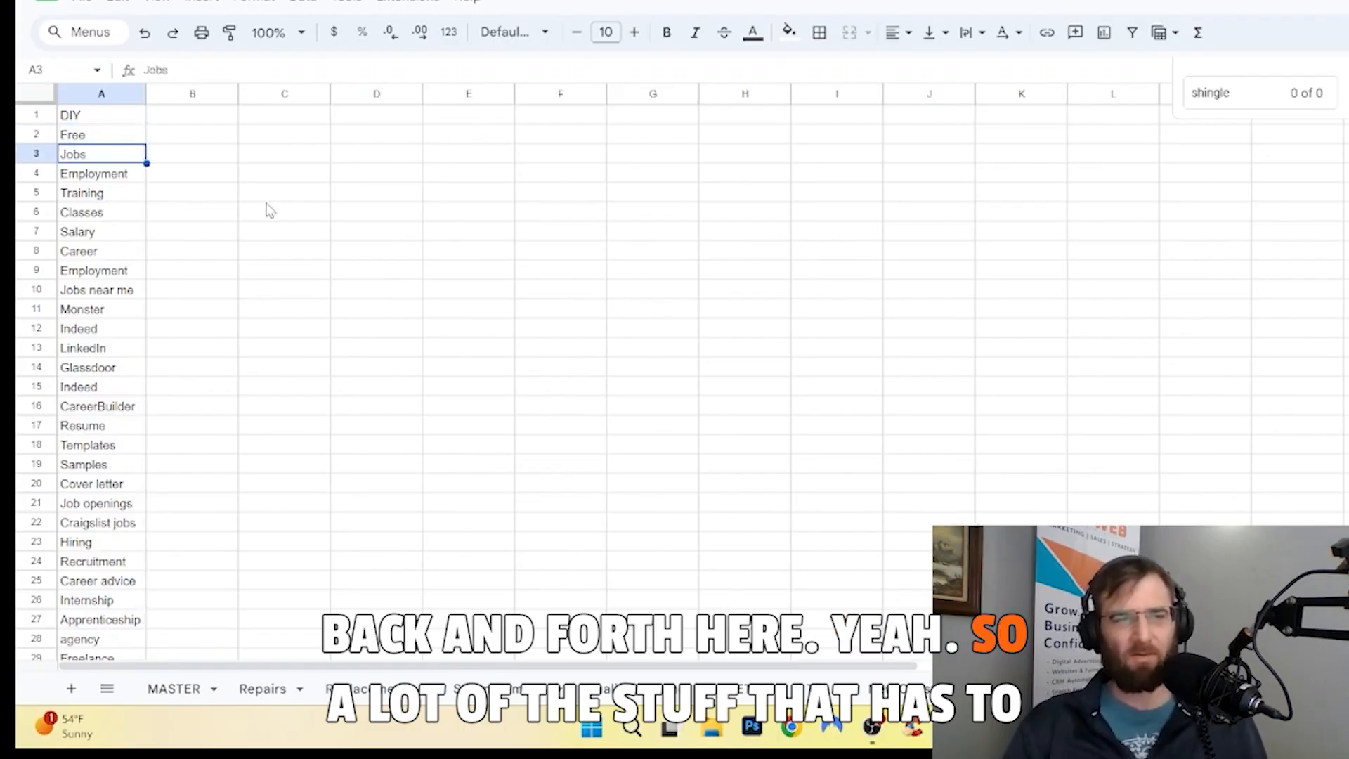
Step: Read down the negative keywords in column A to check which job, career and bargain terms are excluded
key("Down")
key("Down")
key("Down")
key("Down")
key("Down")
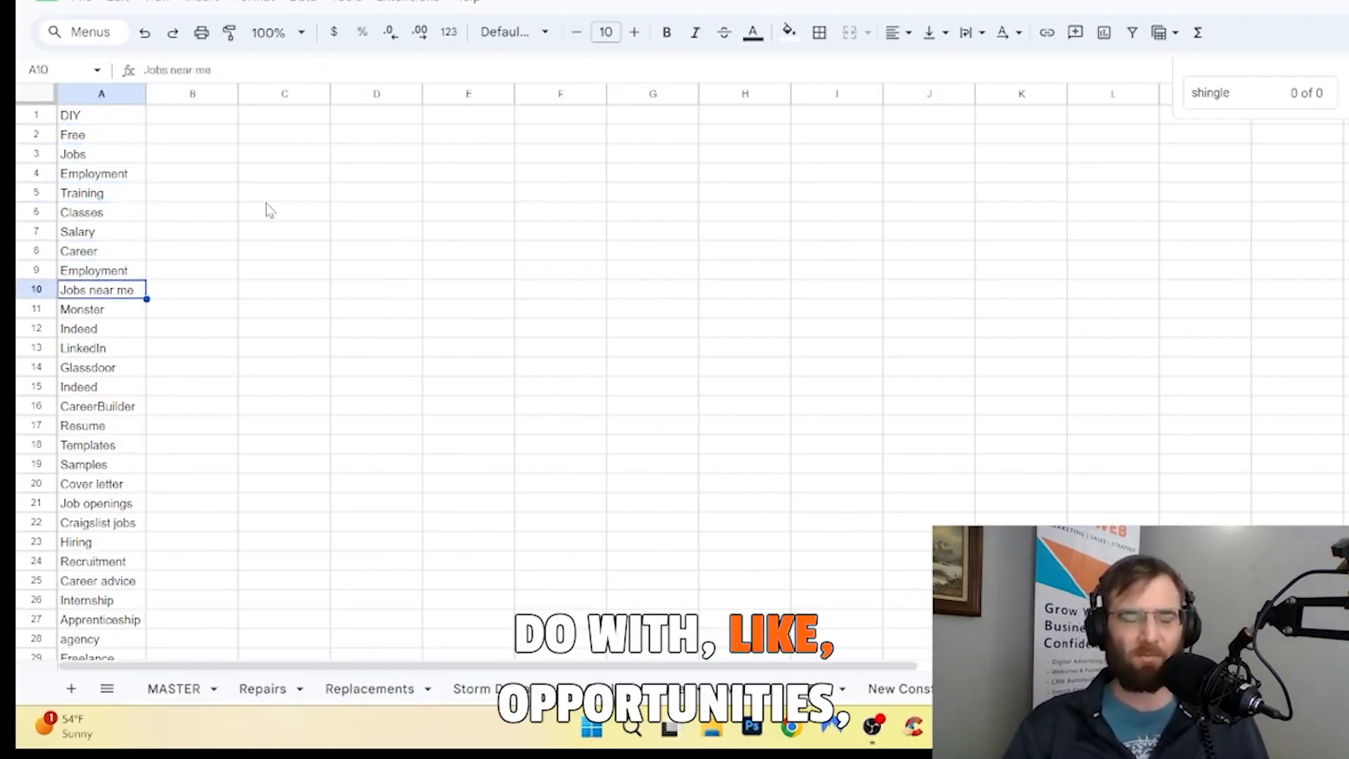
key("Down")
key("Down")
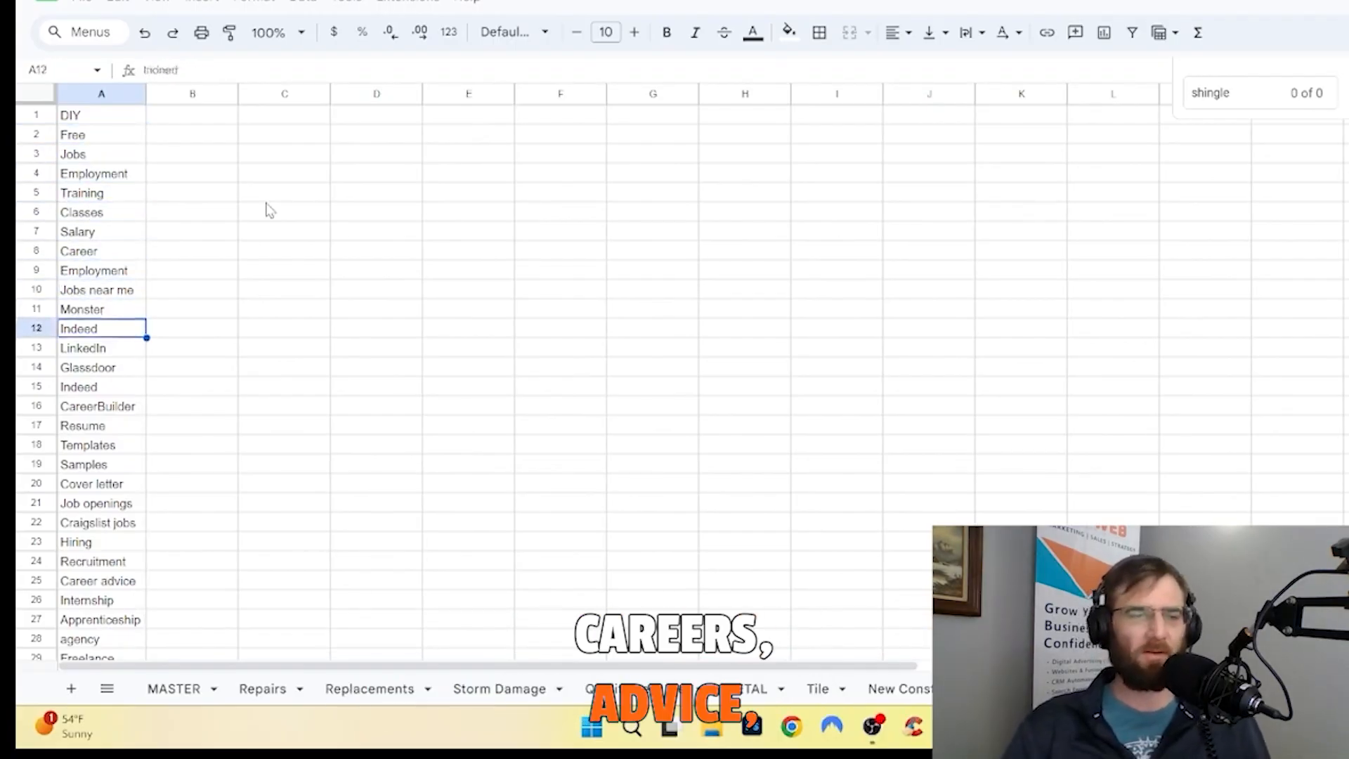
key("Down")
key("Down")
key("Down")
key("Down")
key("Down")
key("Down")
key("Down")
key("Down")
key("Down")
key("Down")
key("Down")
key("Down")
key("Down")
key("Down")
key("Down")
key("Down")
key("Down")
key("Down")
key("Down")
key("Down")
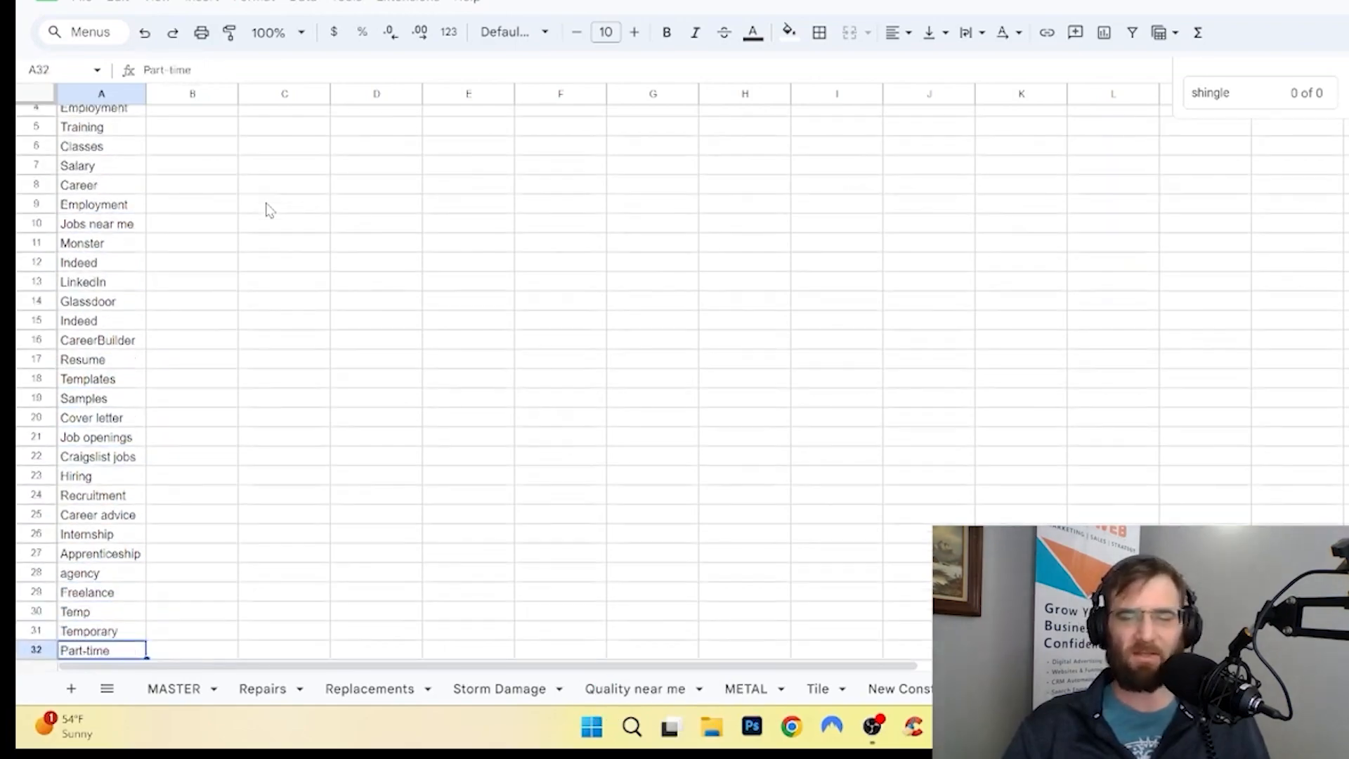
key("Down")
key("Down")
key("Down")
key("Down")
key("Down")
key("Down")
key("Down")
key("Down")
key("Down")
key("Down")
key("Down")
key("Down")
key("Down")
key("Down")
key("Down")
key("Down")
key("Down")
key("Down")
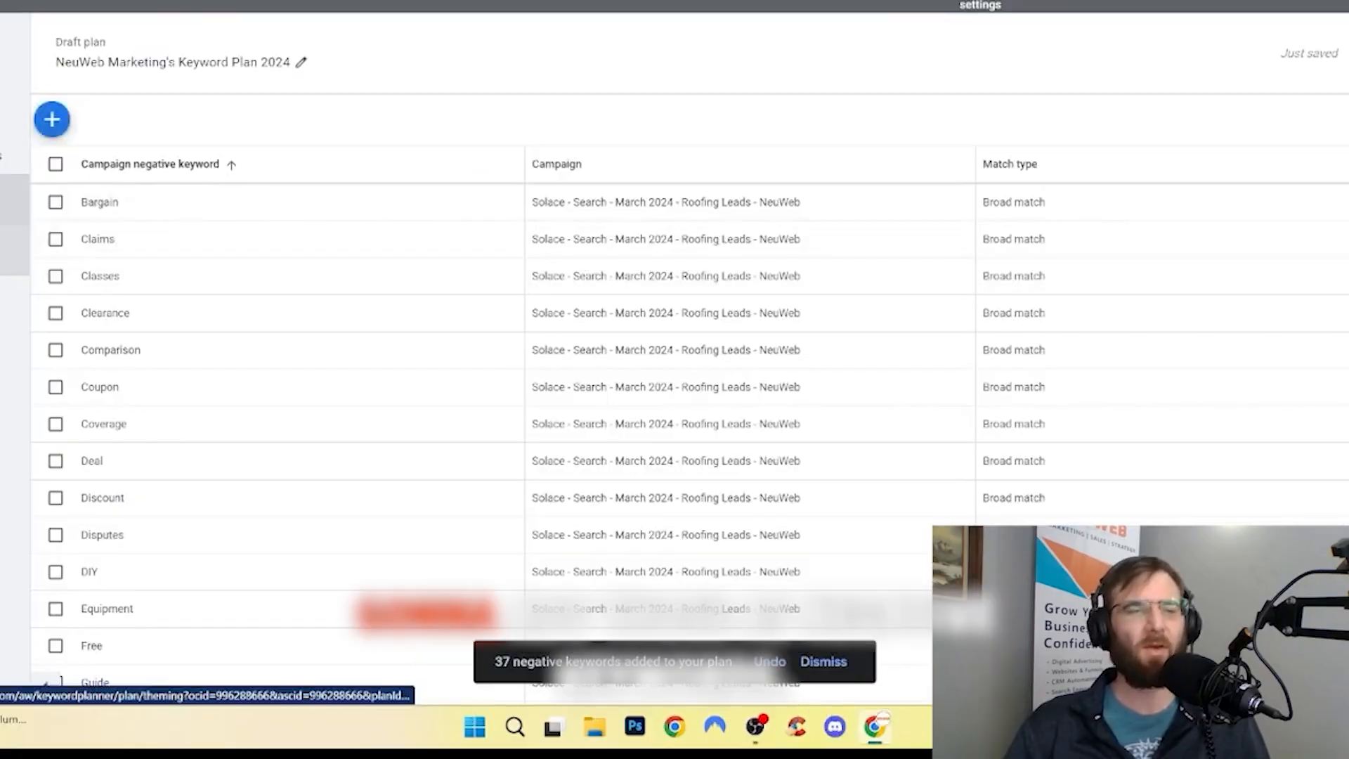
Step: Check the keyword plan's grouped keywords, saved keywords and campaign negative keywords in Keyword Planner
left_click(14, 200)
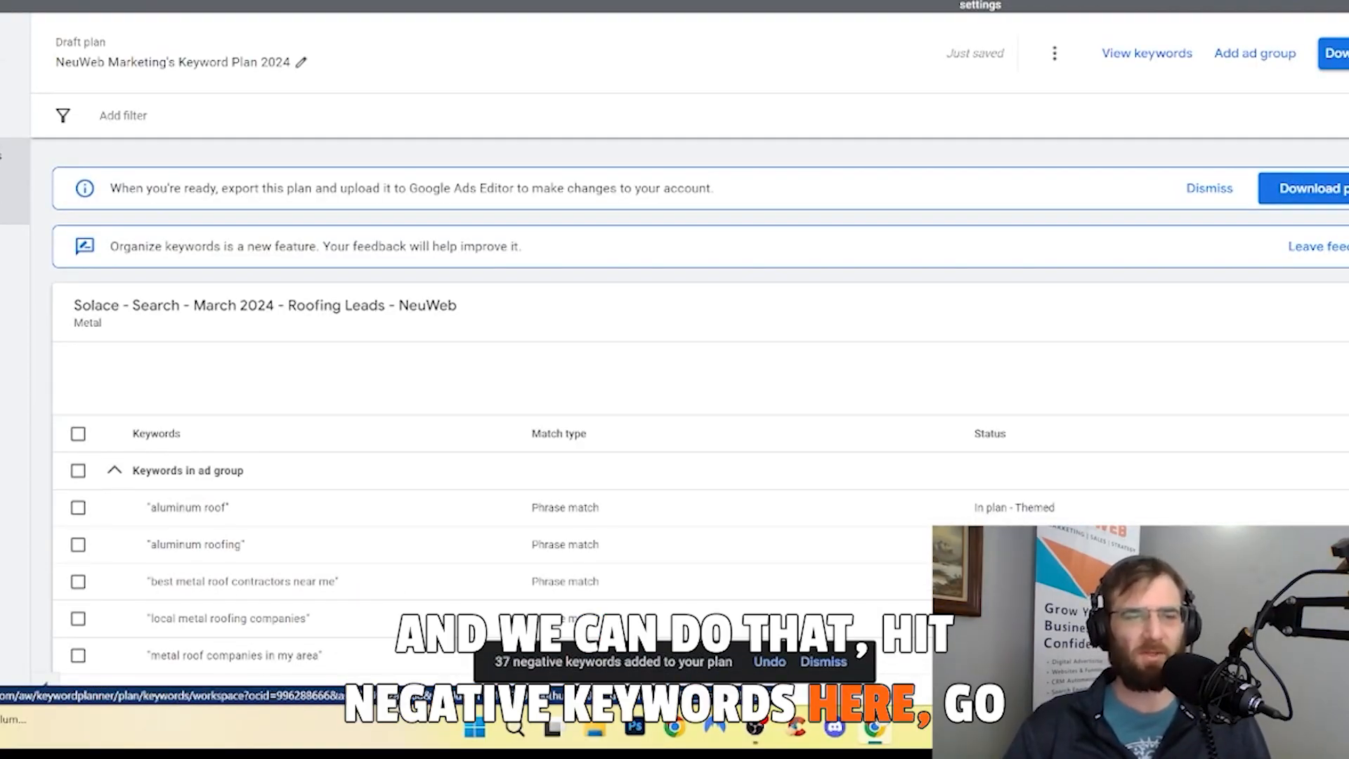
left_click(14, 156)
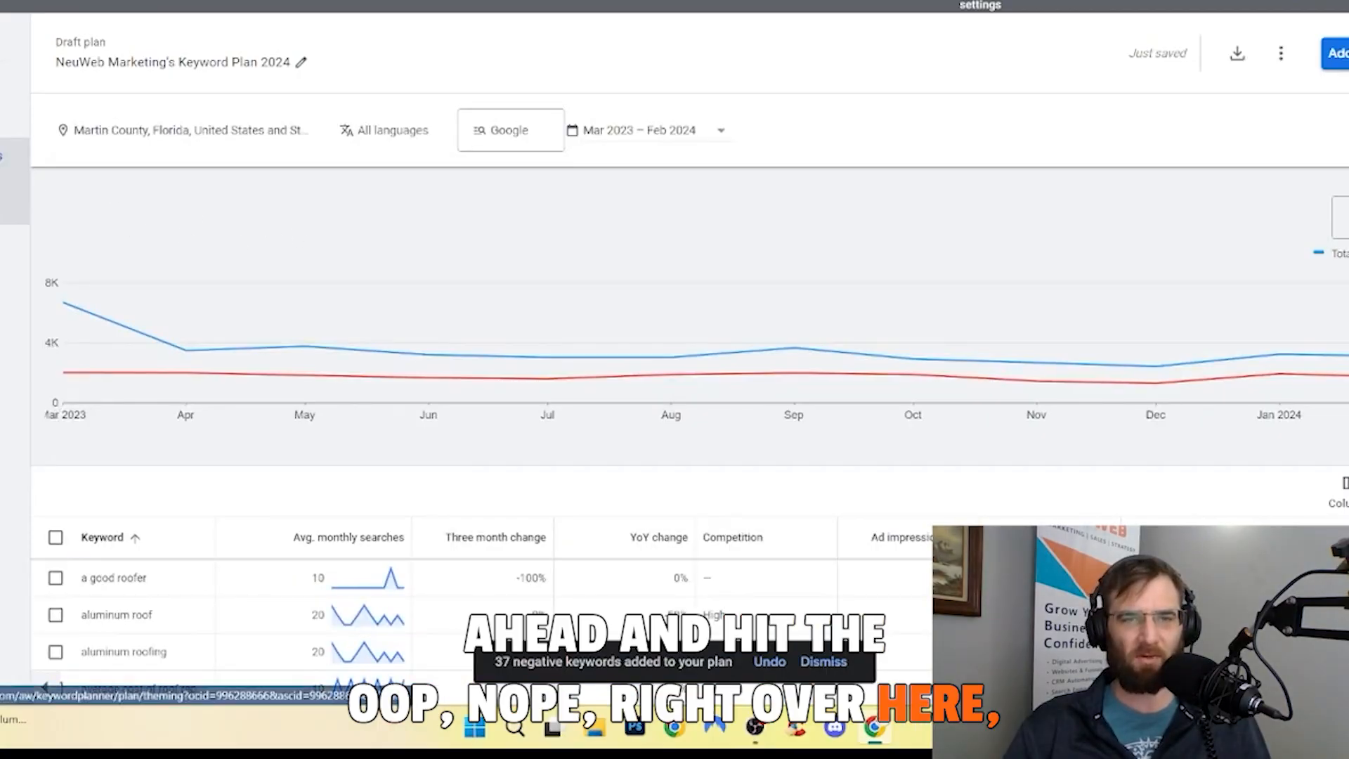
left_click(14, 200)
left_click(14, 246)
Step: Generate a forecast for the campaign Solace - Search - March 2024 - Roofing Leads - NeuWeb
left_click(14, 83)
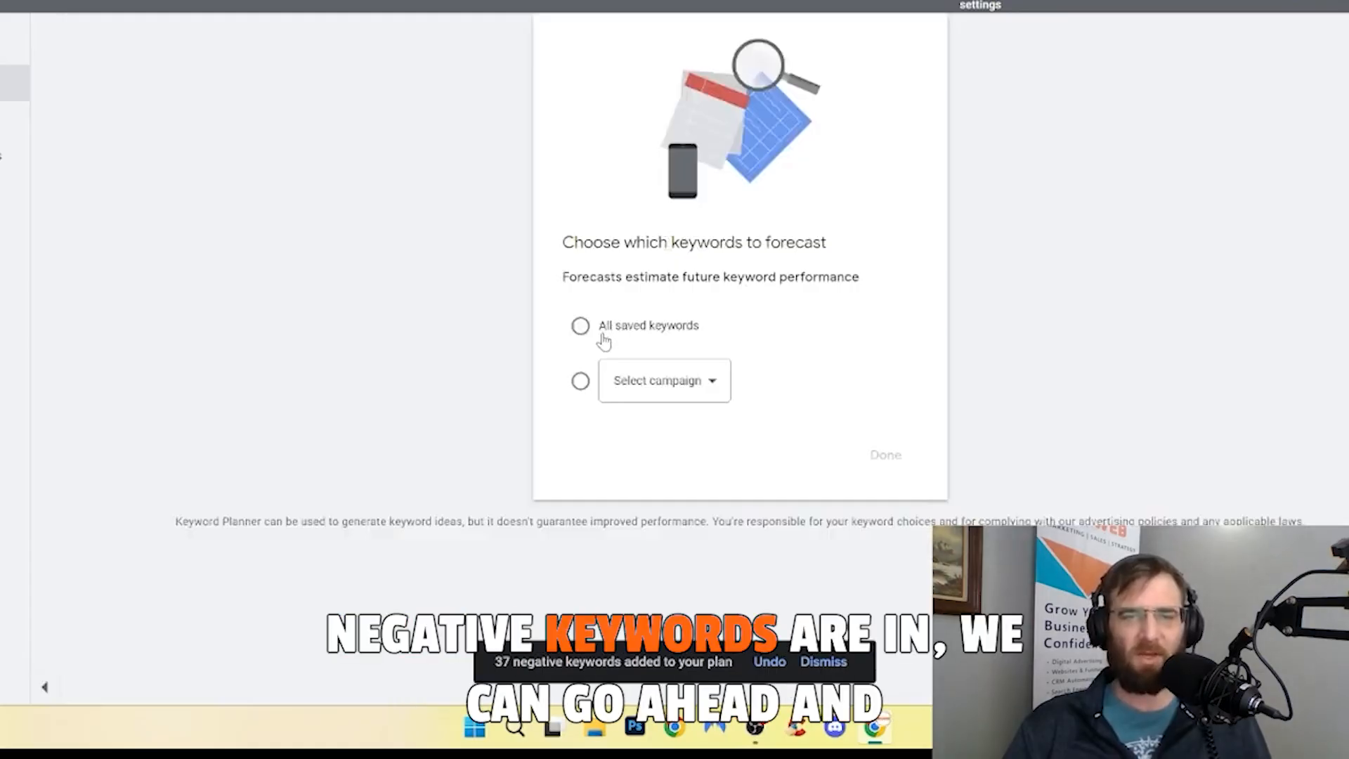
left_click(633, 381)
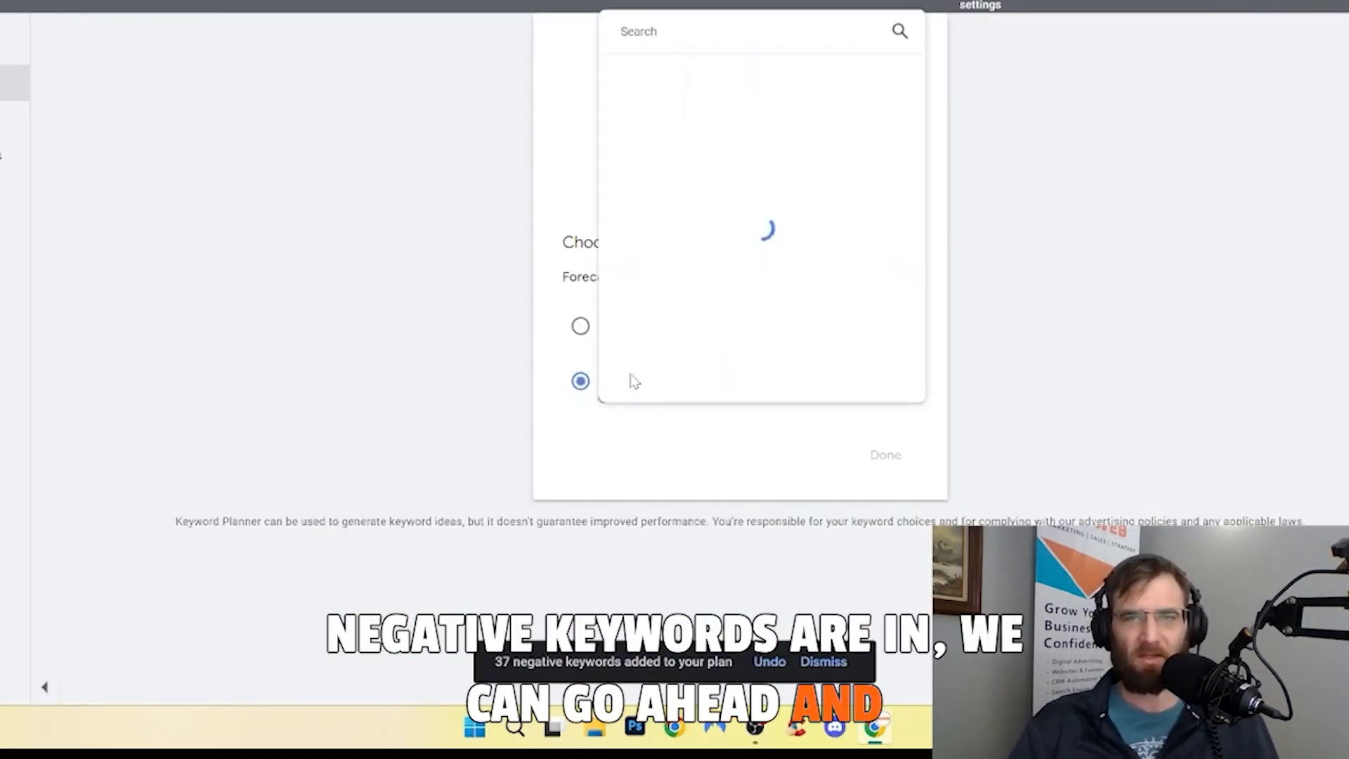
left_click(783, 111)
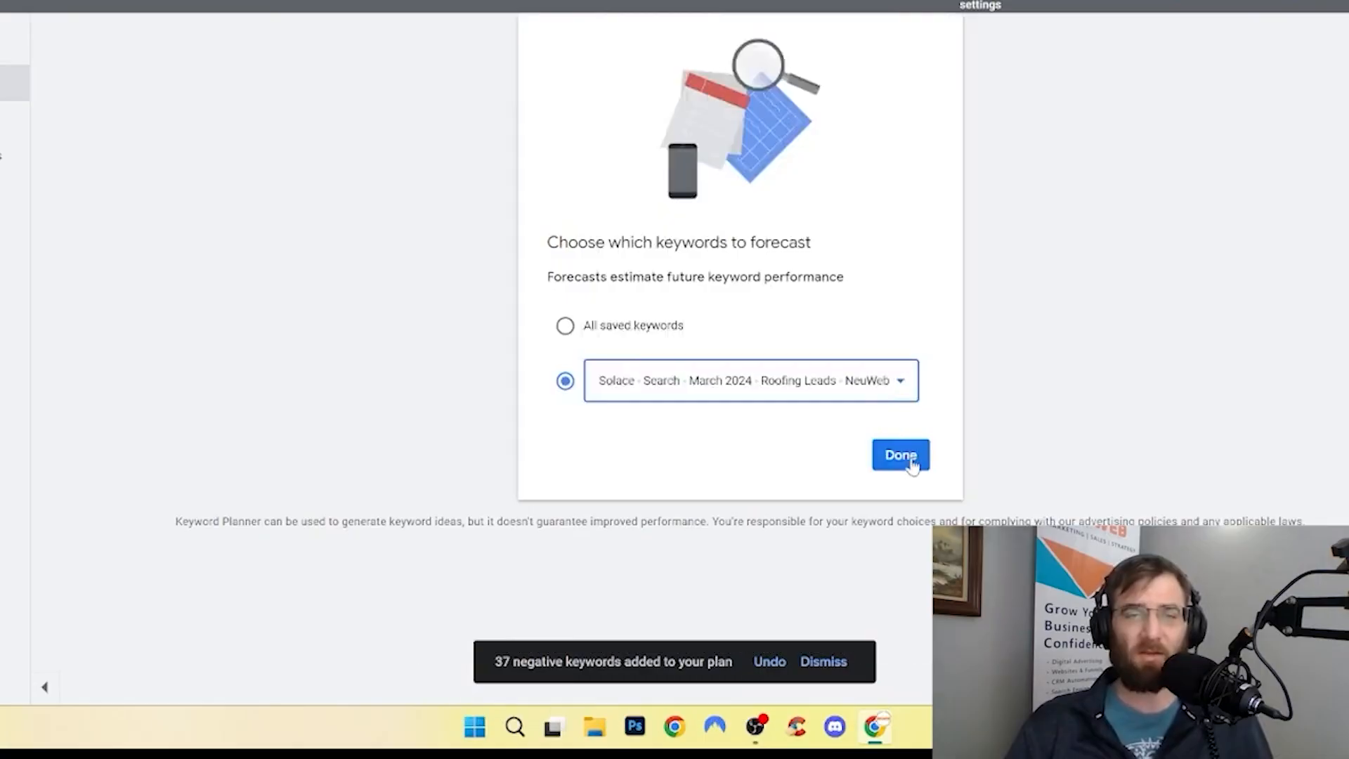
left_click(909, 466)
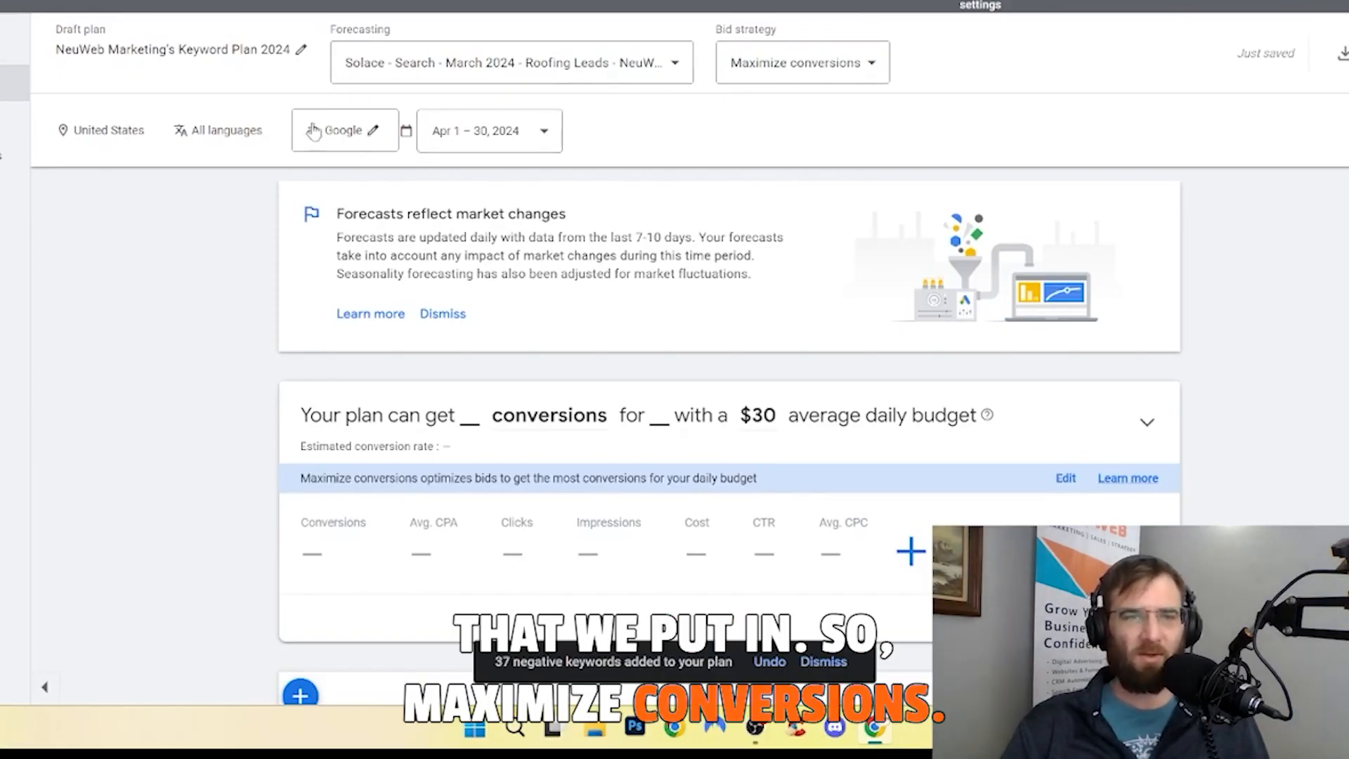
Step: Replace the forecast's United States targeting with Martin County, Florida and St. Lucie County, Florida
left_click(112, 132)
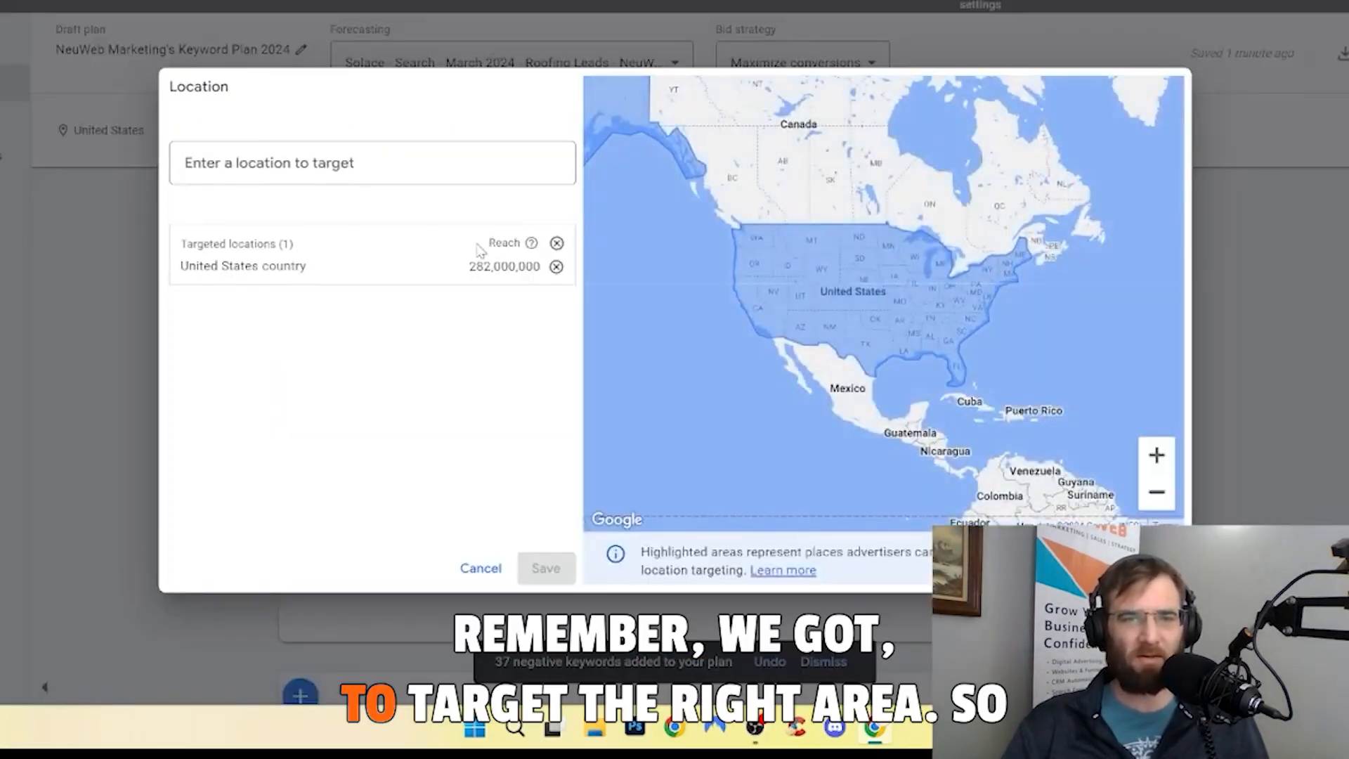
left_click(556, 267)
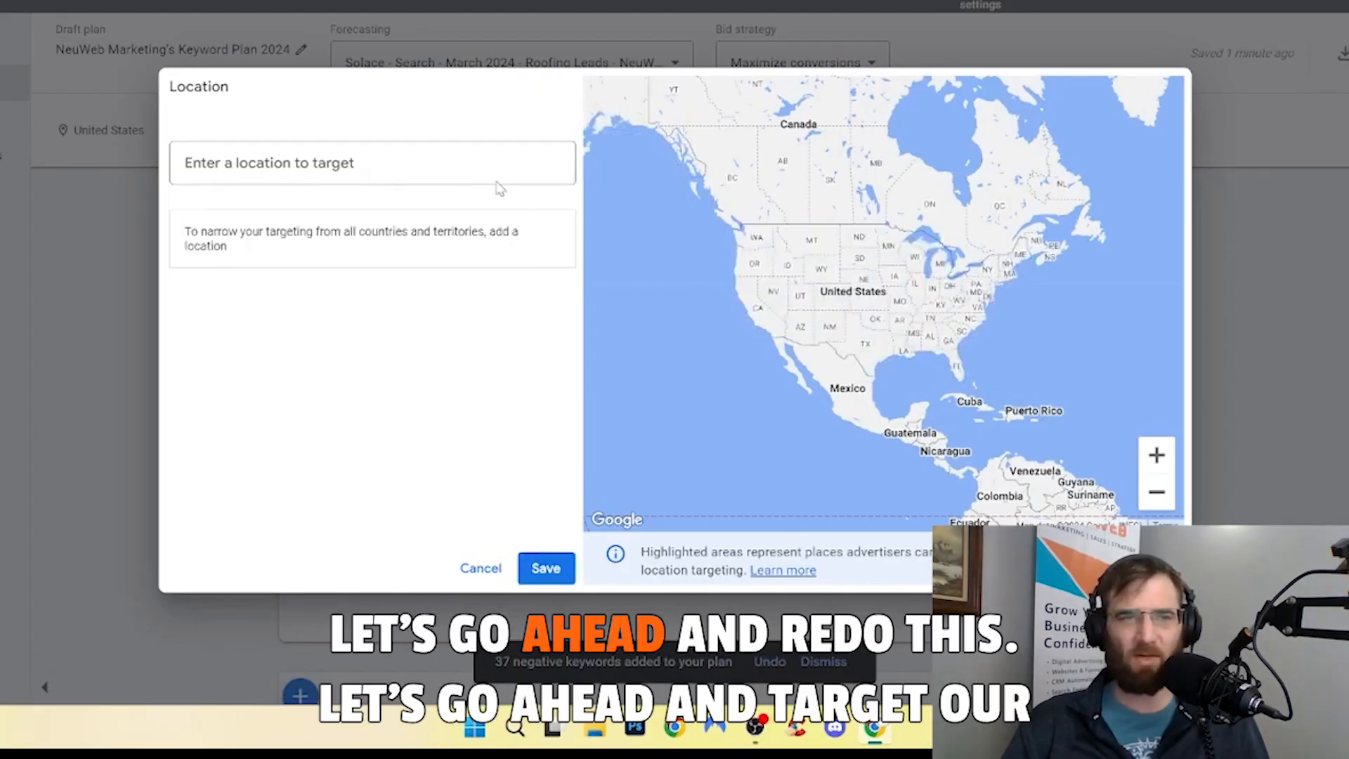
type("martin")
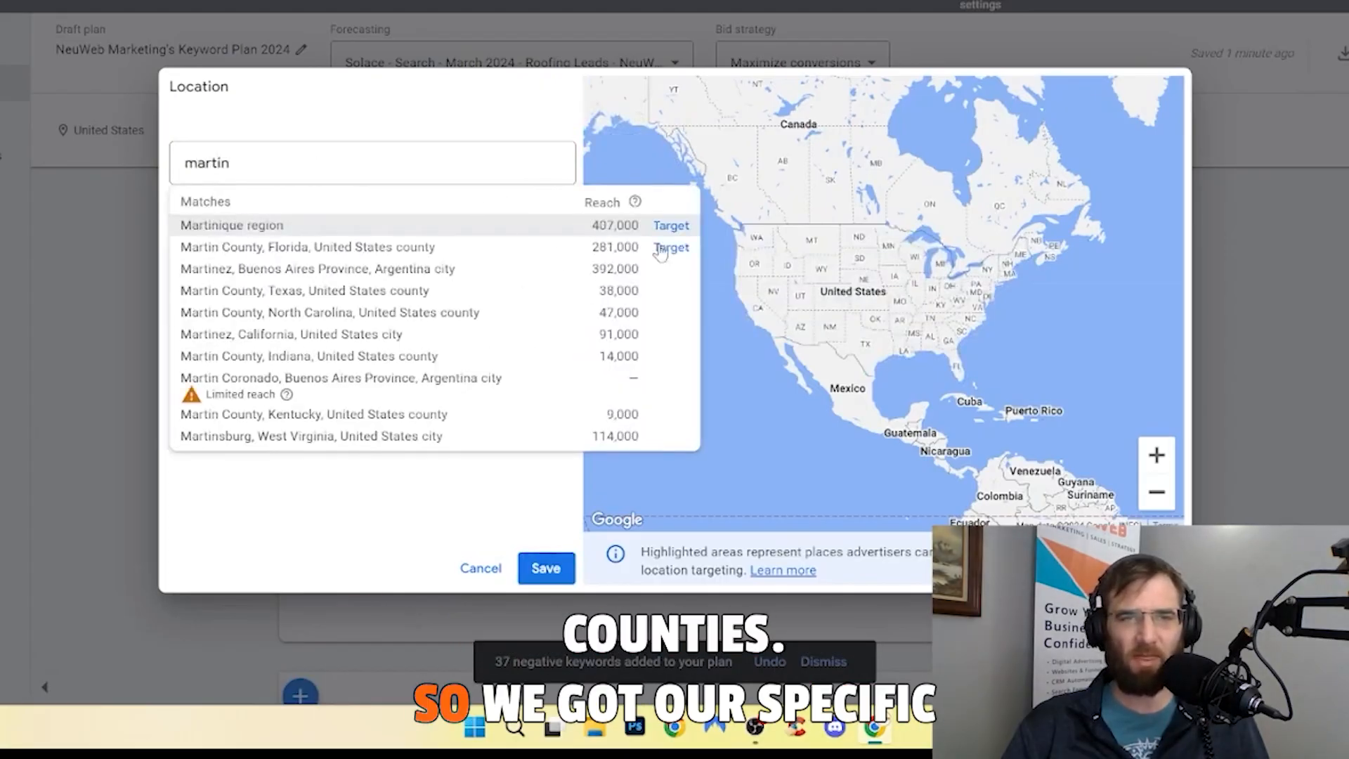
left_click(664, 249)
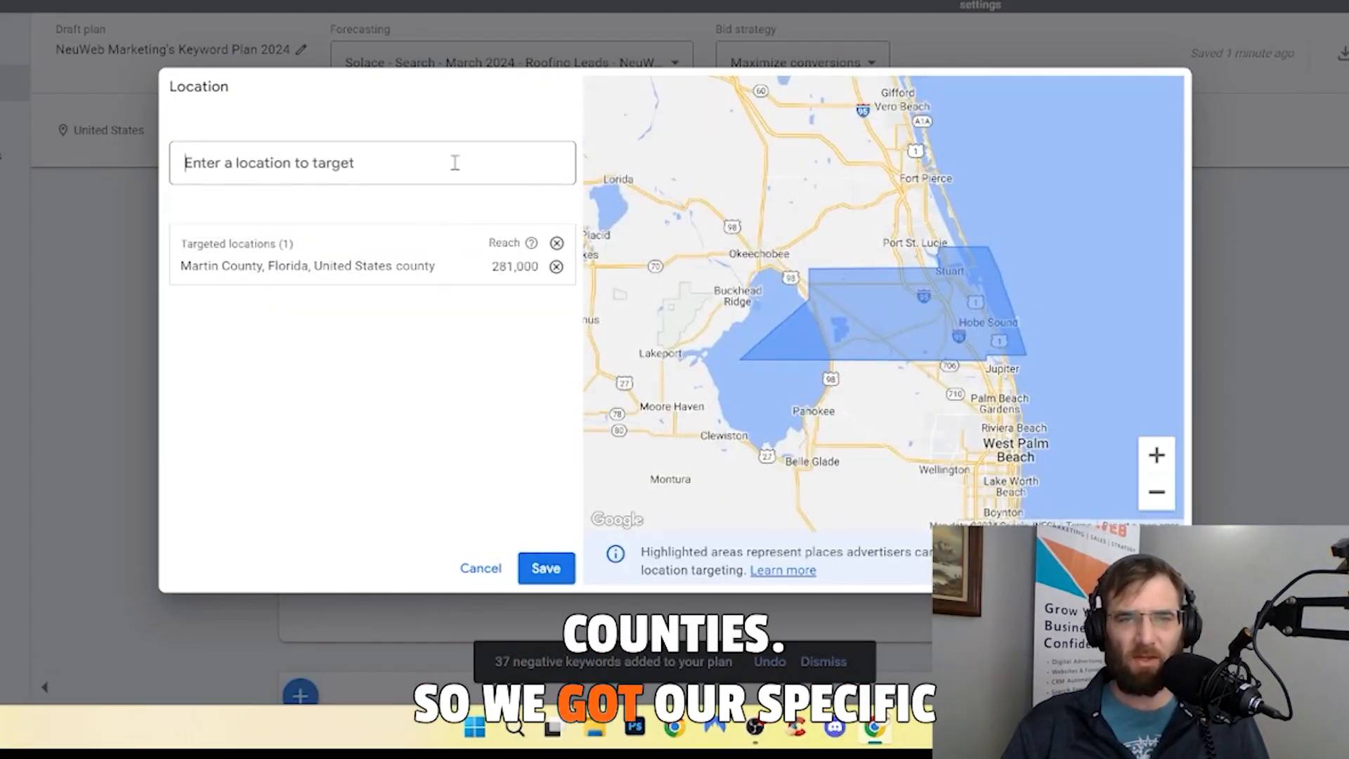
type("st lucie")
left_click(666, 220)
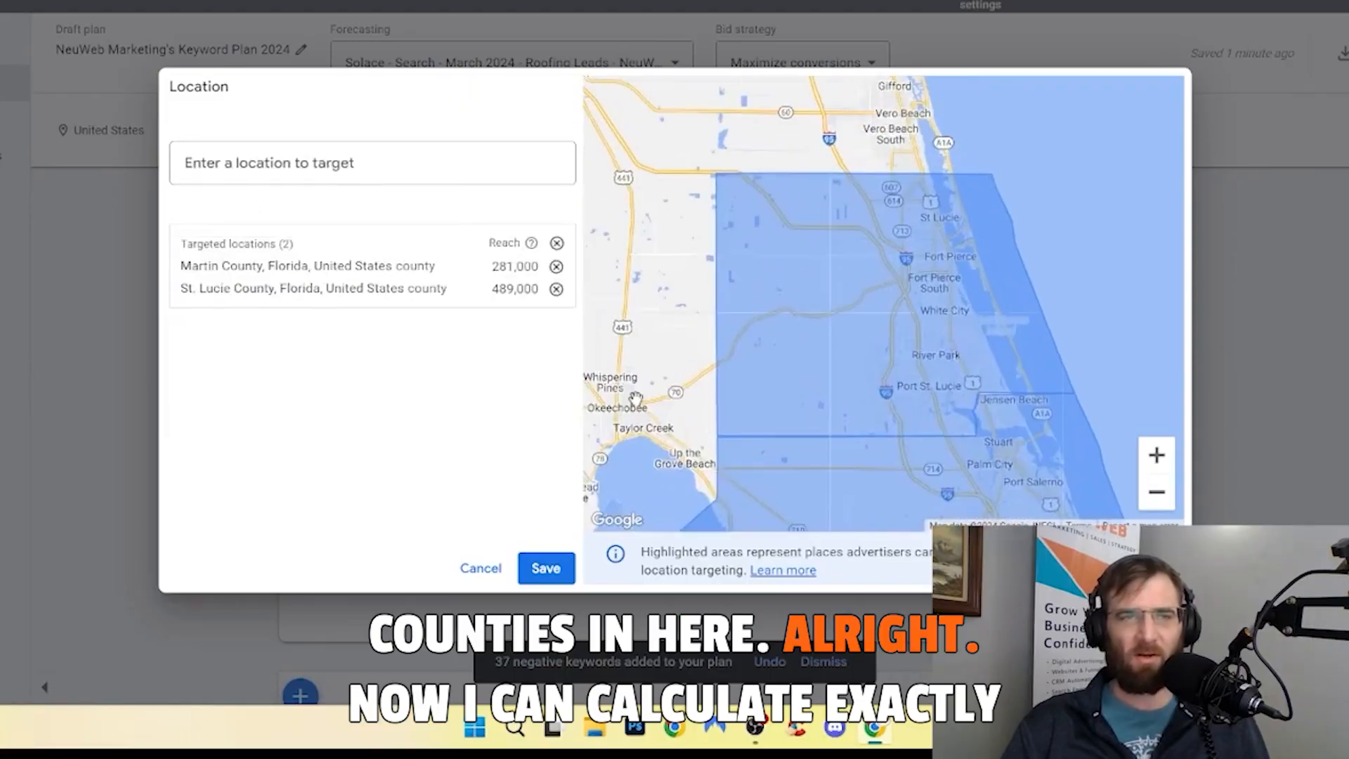
left_click(546, 568)
Step: Review the forecast for the two counties, then set its average daily budget to $100 using the conversions curve
scroll(836, 202, "down", 1)
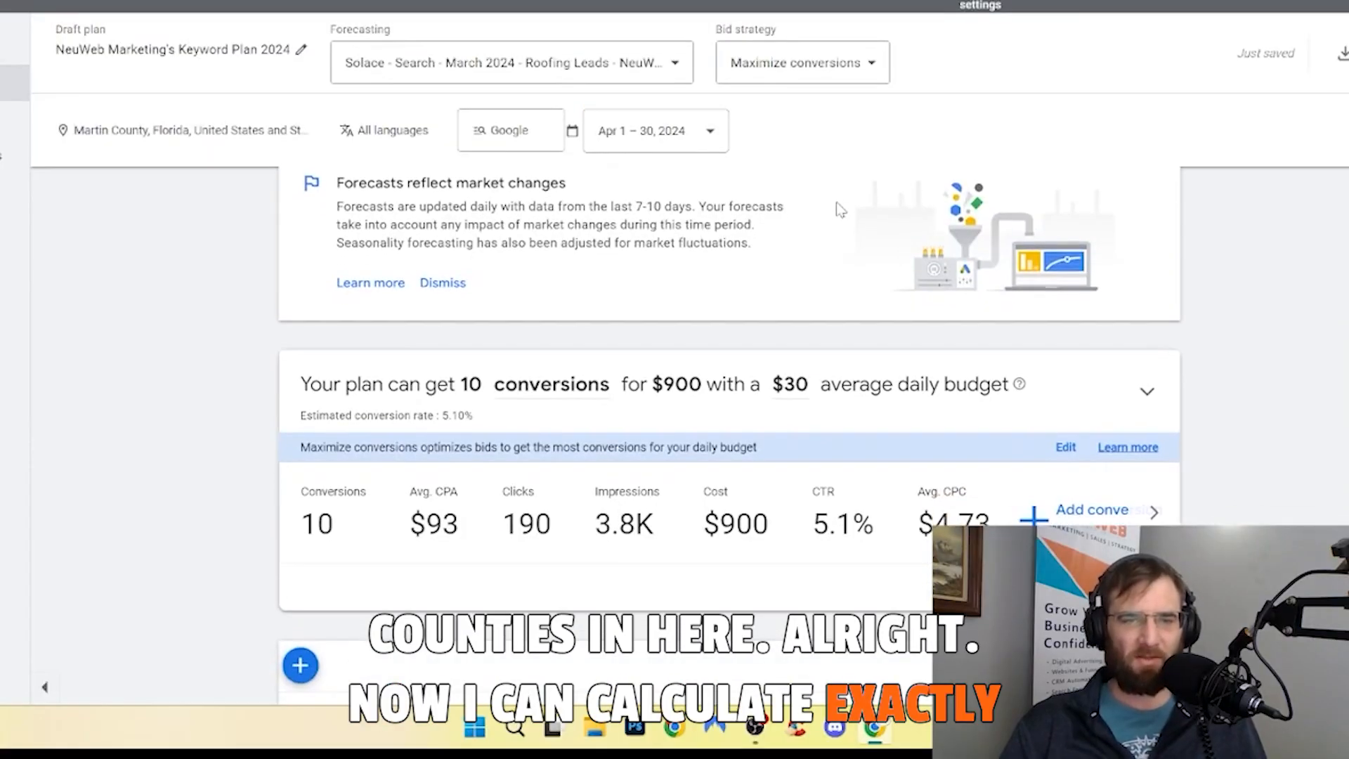
scroll(836, 204, "down", 2)
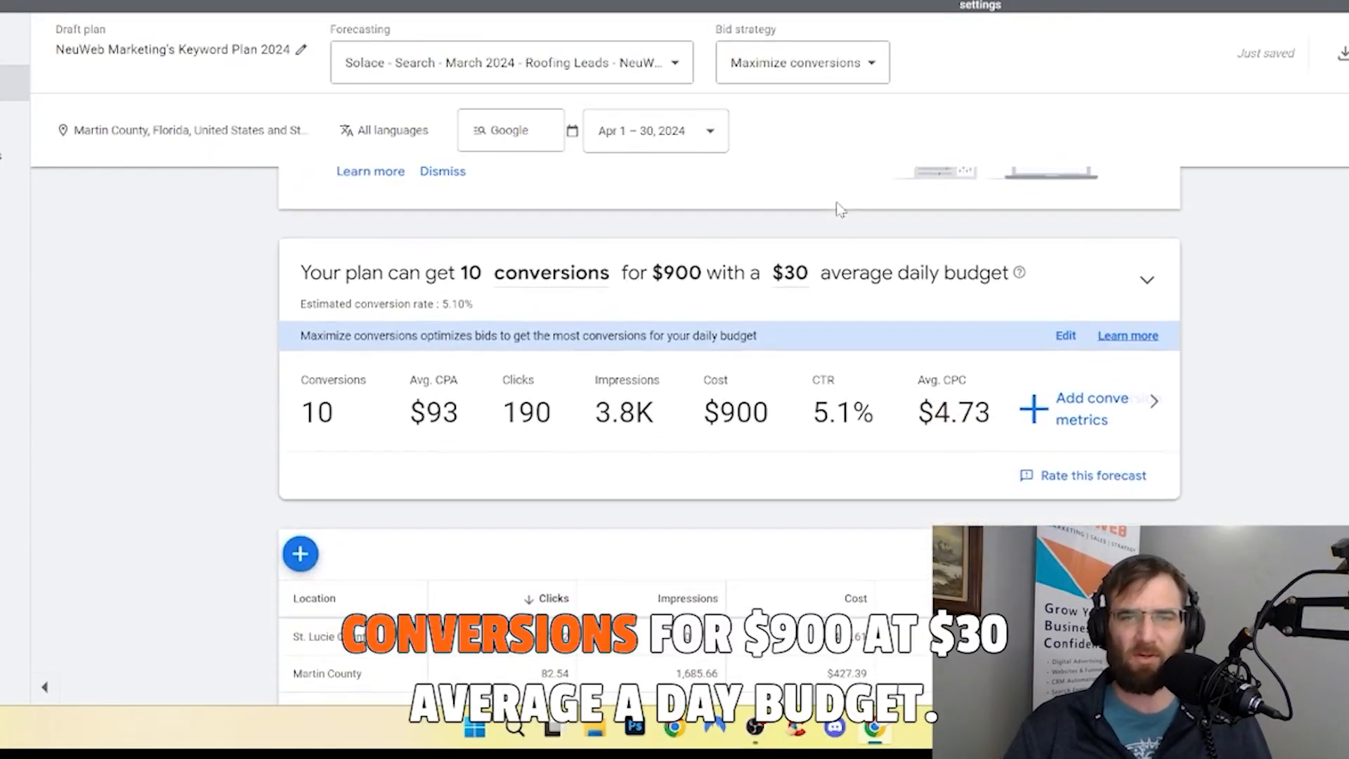
scroll(836, 204, "down", 1)
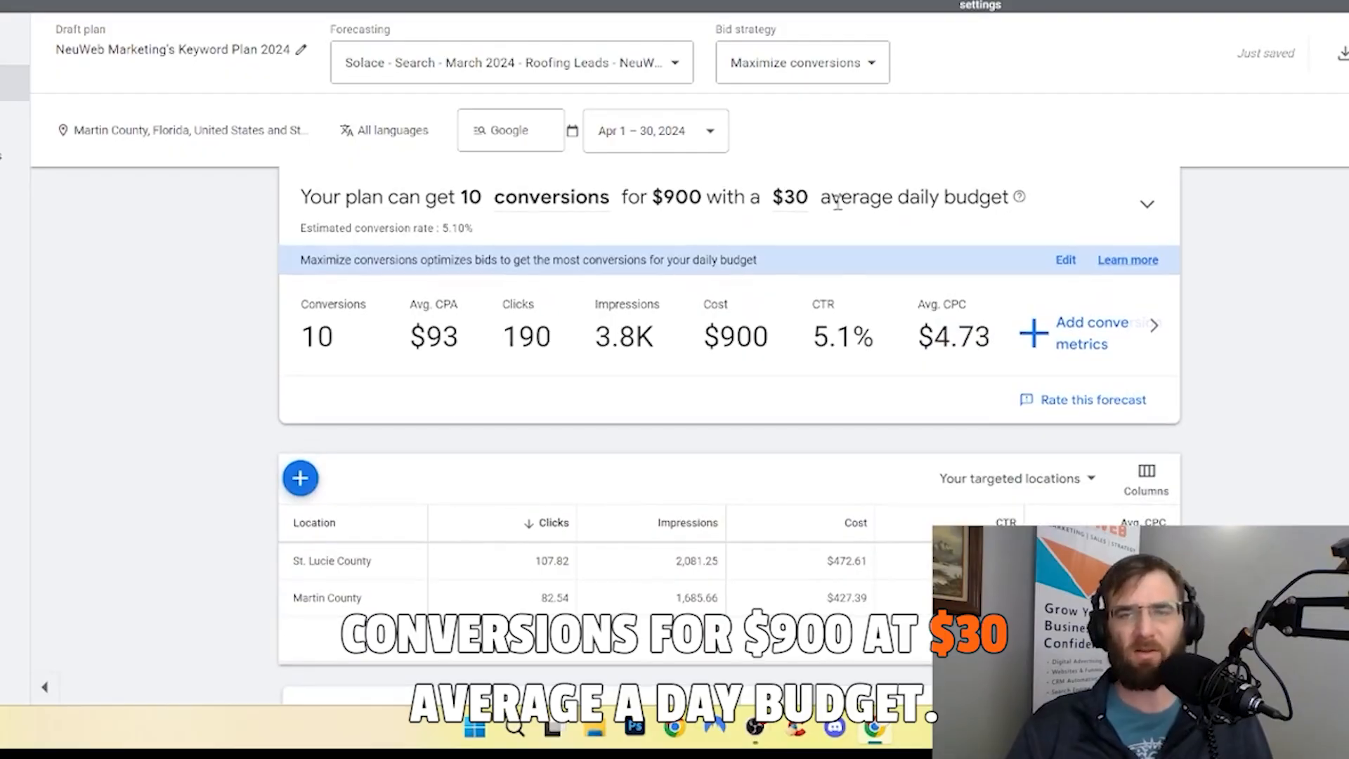
scroll(837, 204, "up", 1)
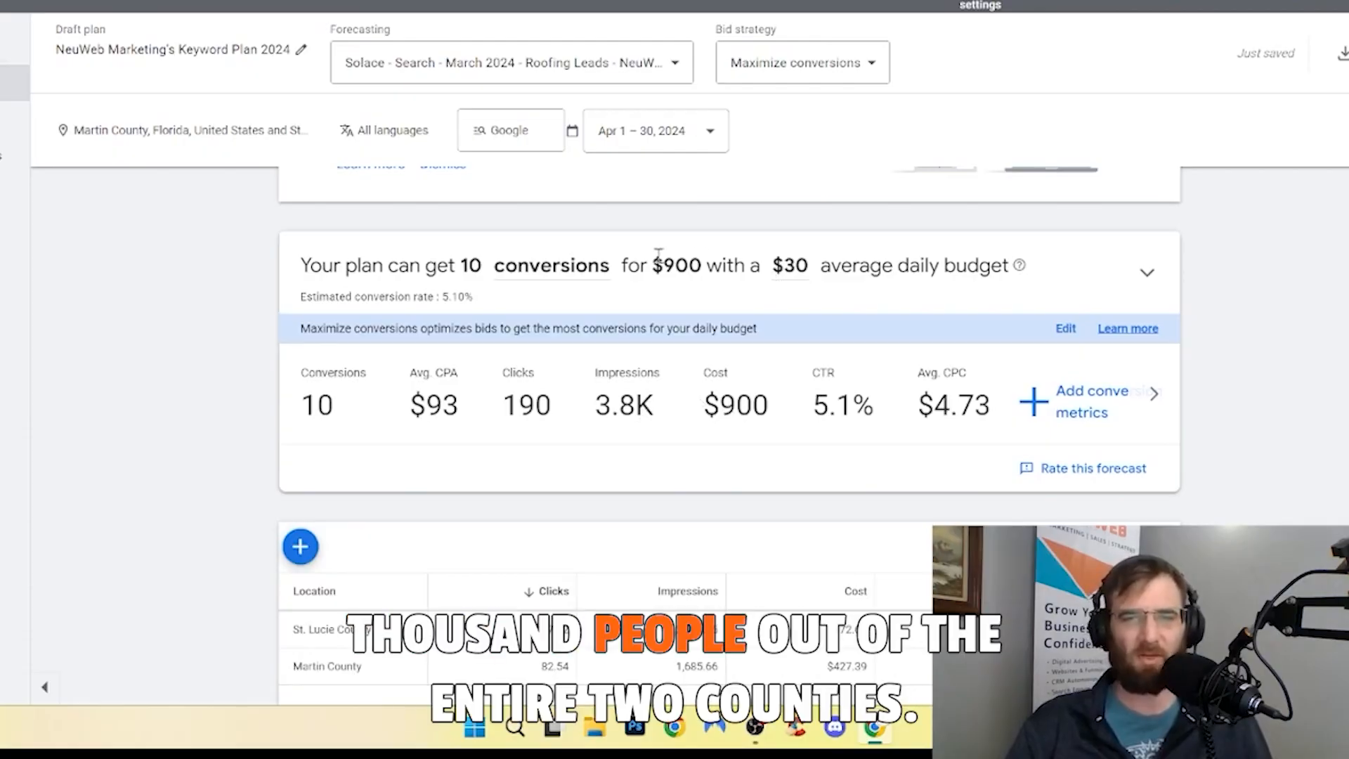
left_click(798, 269)
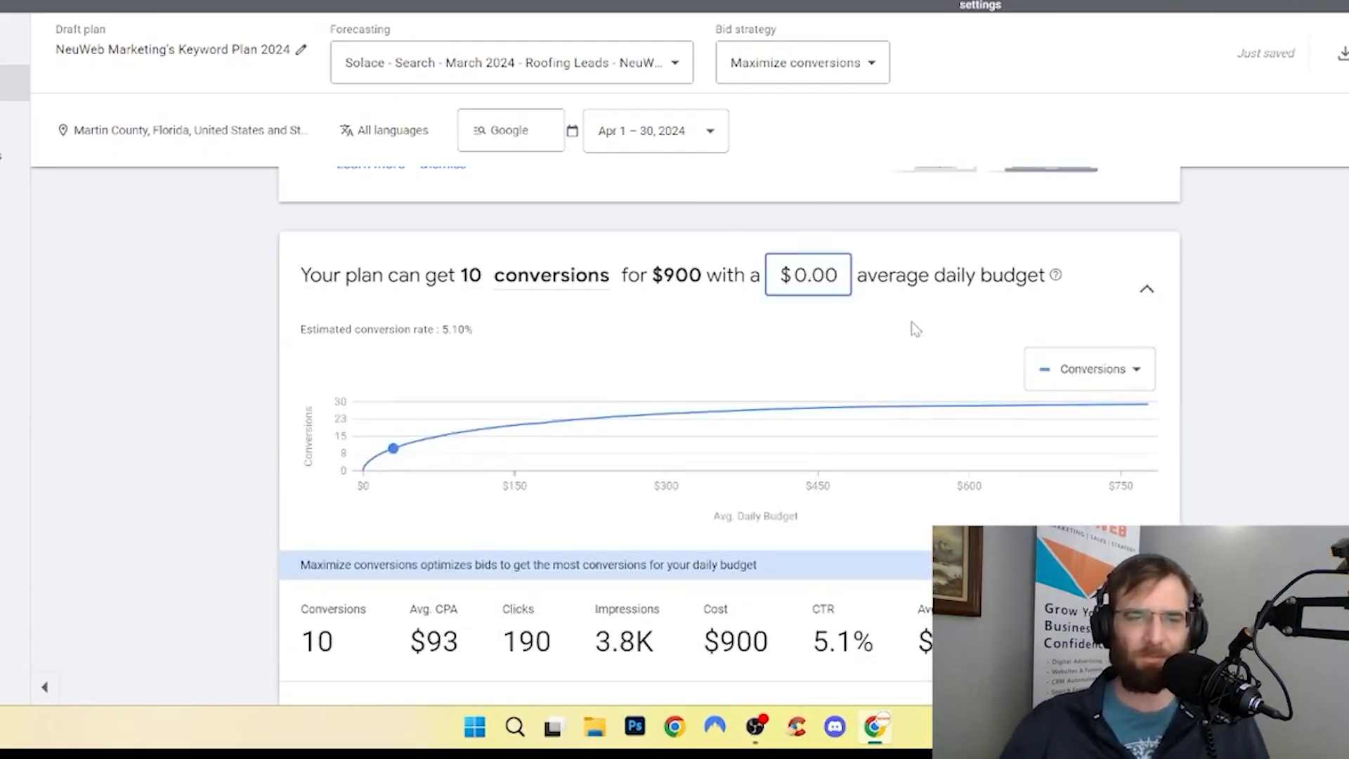
left_click(402, 457)
left_click_drag(399, 454, 582, 405)
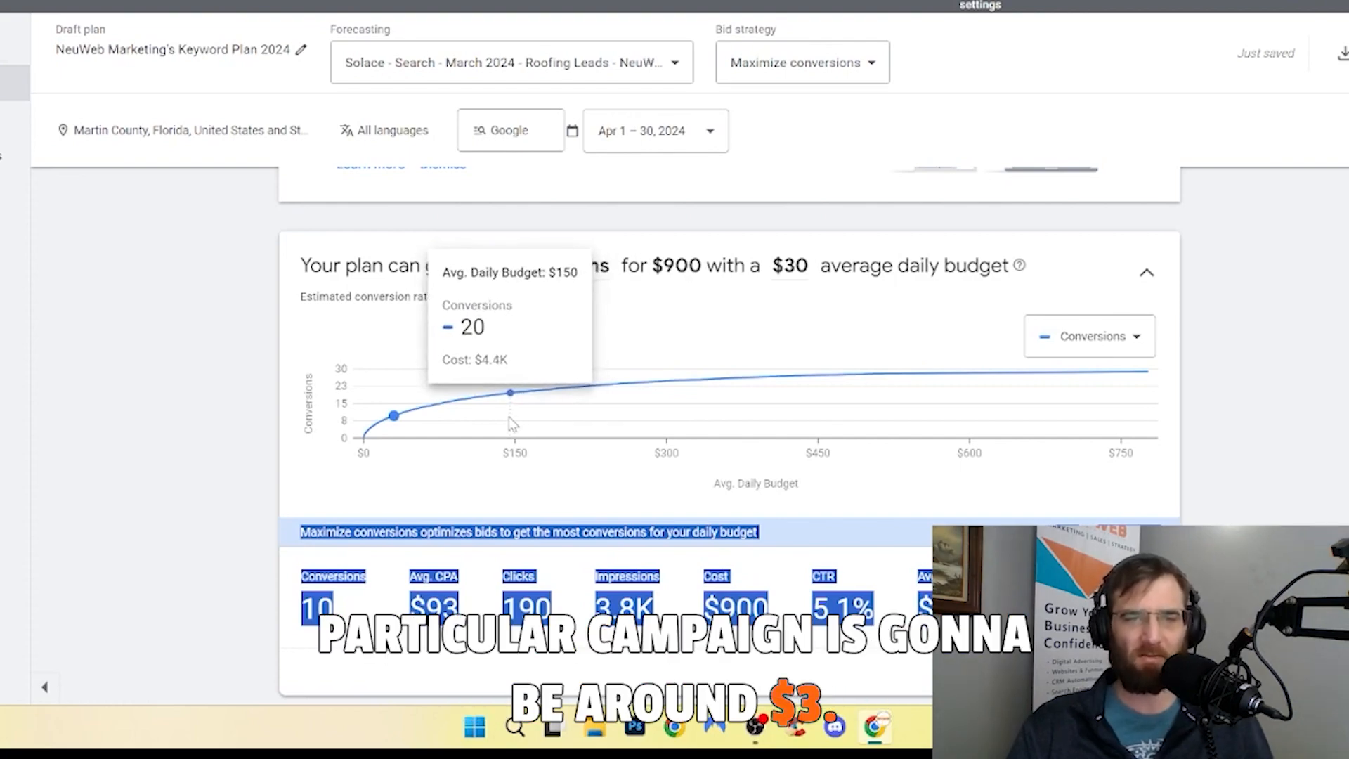
left_click(465, 401)
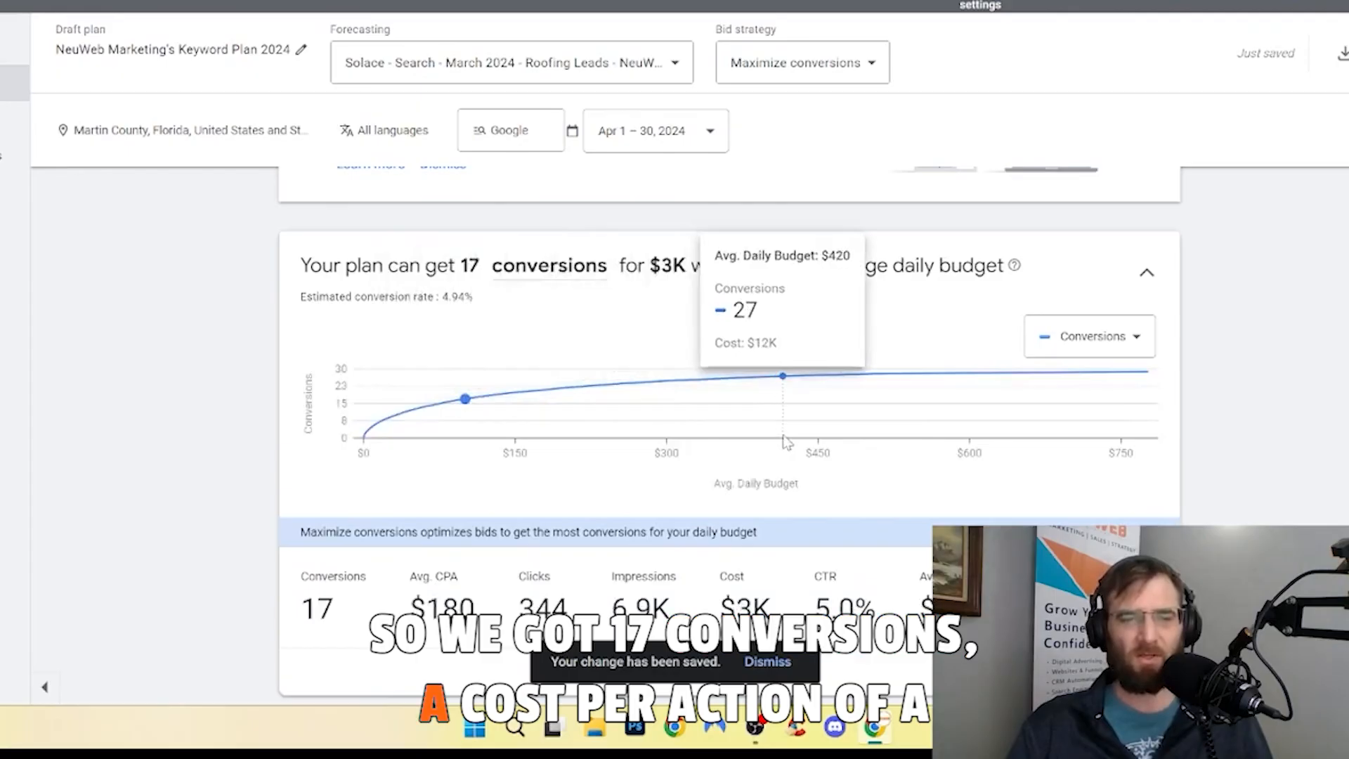
scroll(787, 441, "down", 1)
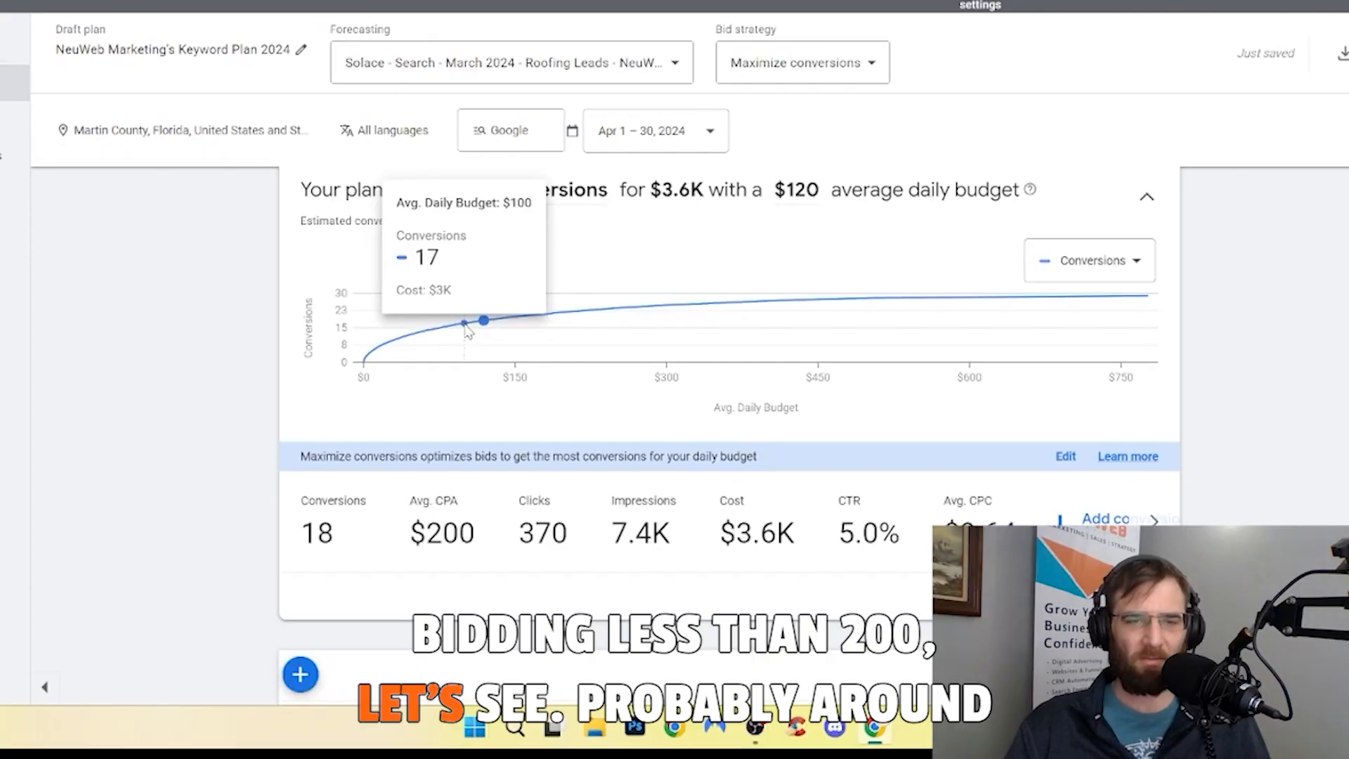
left_click(465, 327)
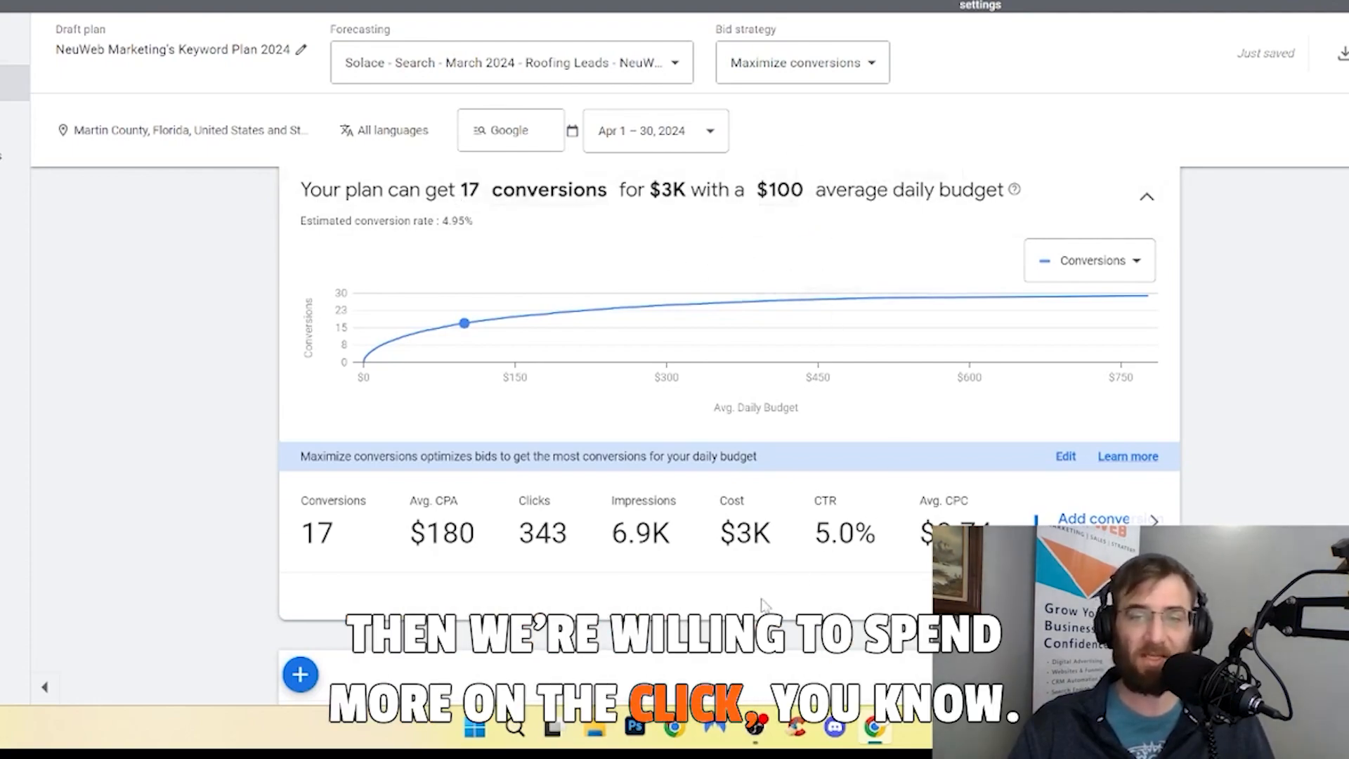
Step: Review the forecast by location and device, and examine the Proper Google Ad Campaign Structure diagram from ad groups to landing pages
scroll(764, 606, "down", 4)
scroll(764, 605, "down", 3)
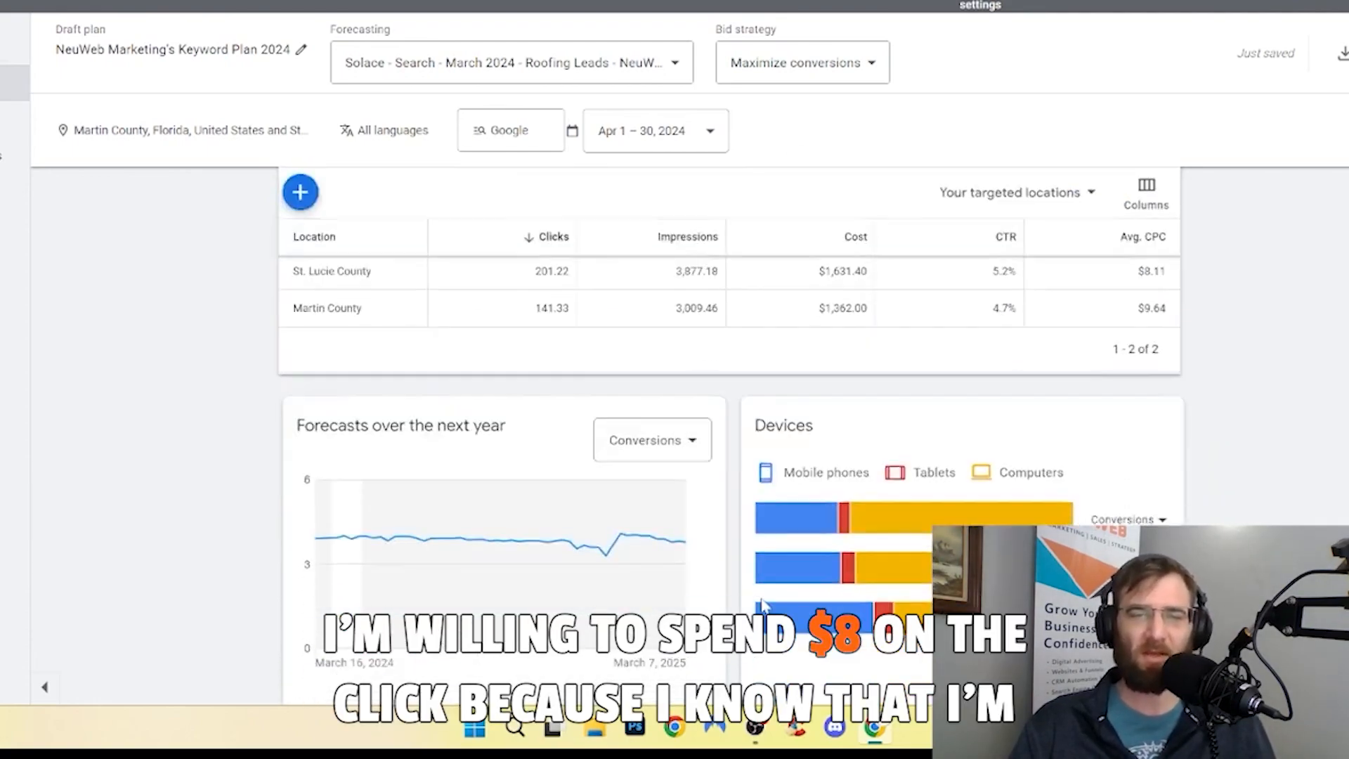
scroll(763, 606, "down", 1)
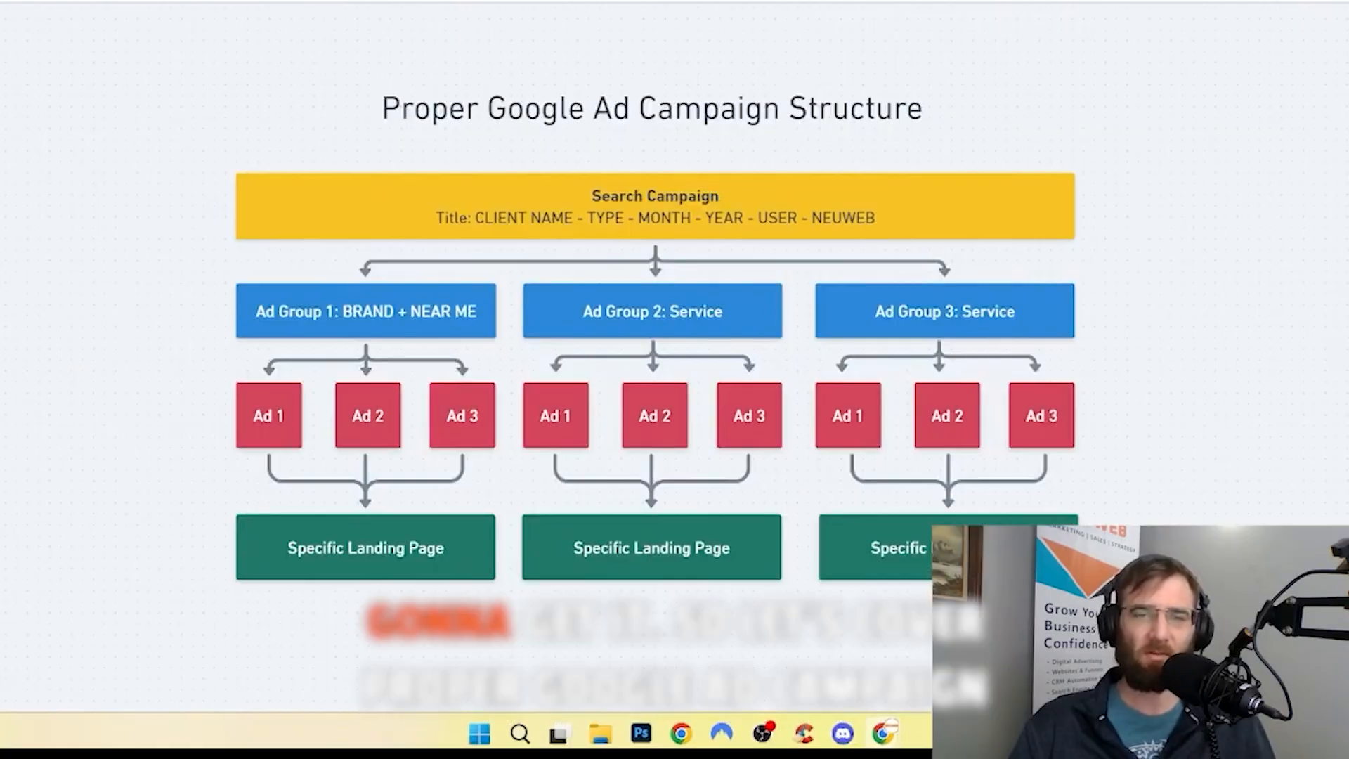
key("ctrl+plus")
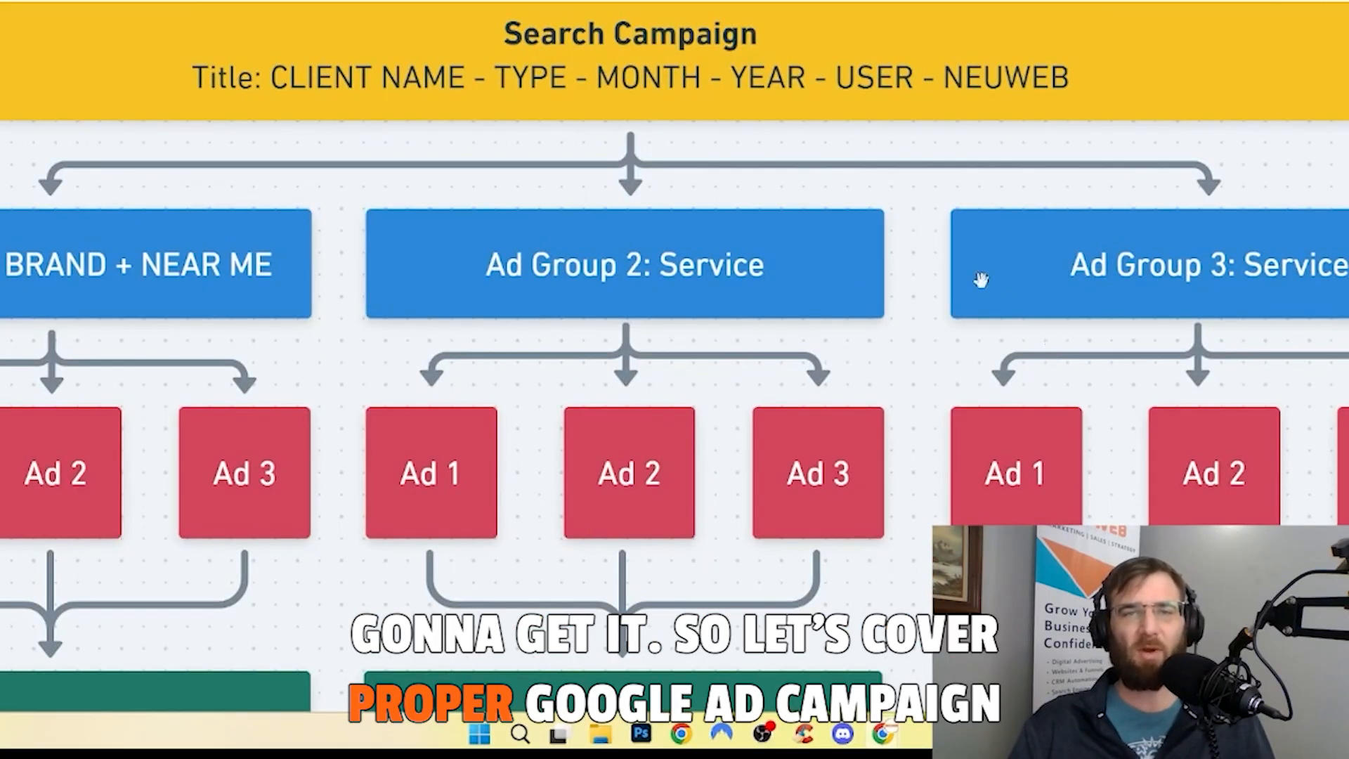
left_click_drag(969, 298, 1005, 32)
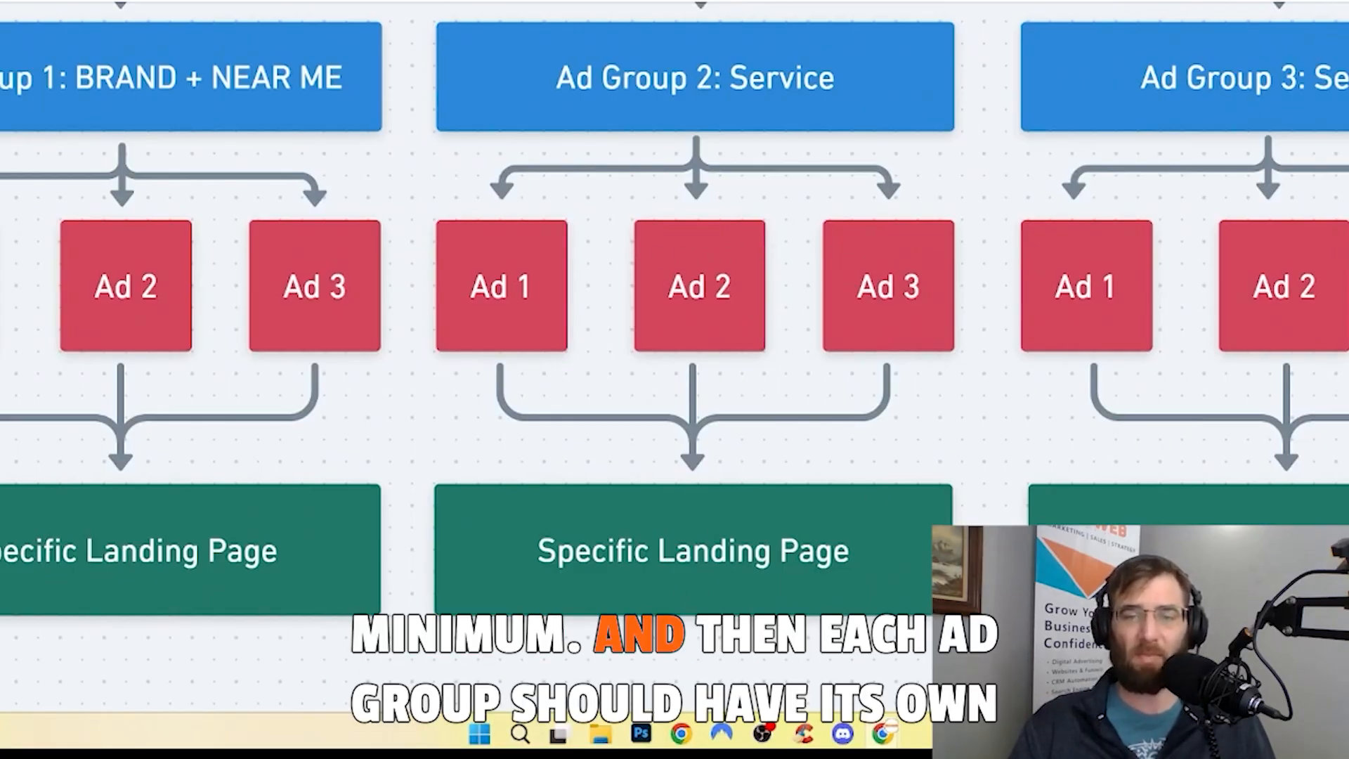
key("ctrl+minus")
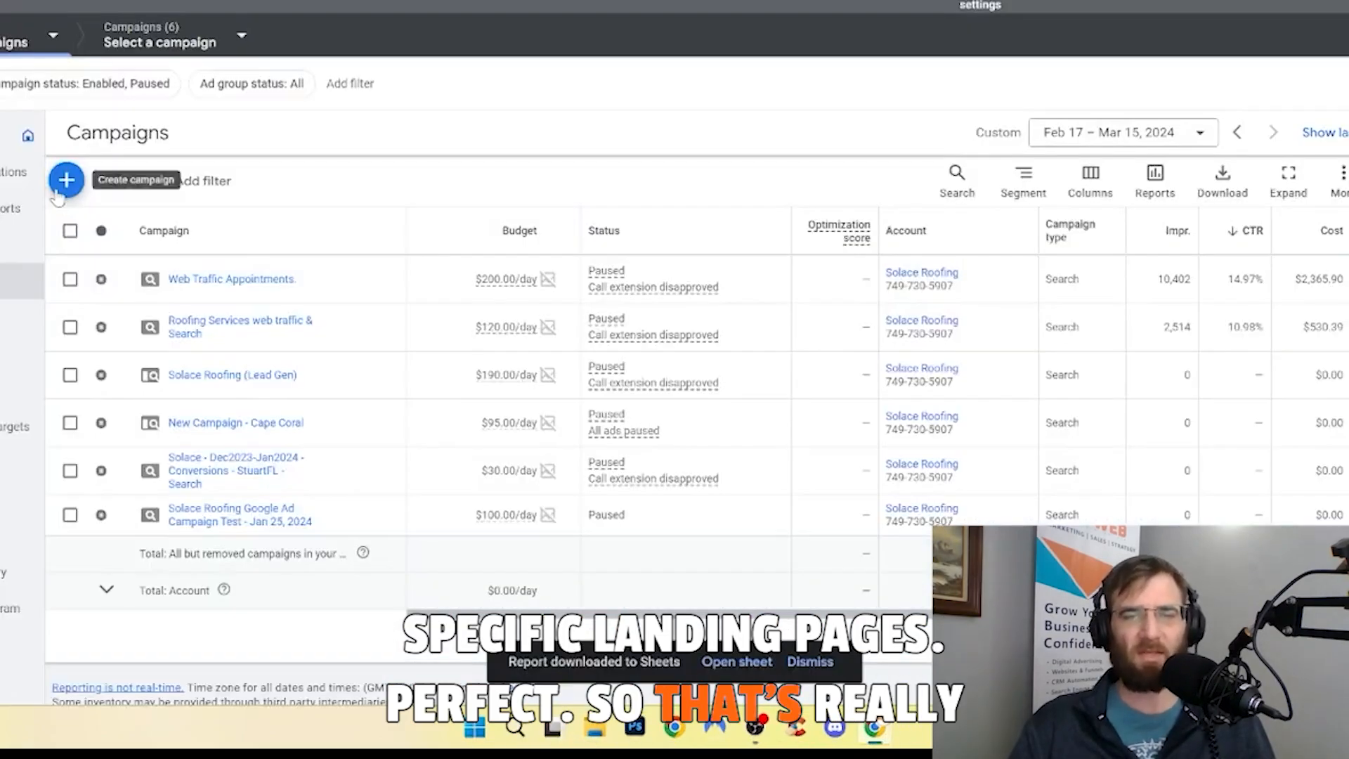
Step: Start a new campaign without a goal's guidance and choose Search as the campaign type
left_click(66, 180)
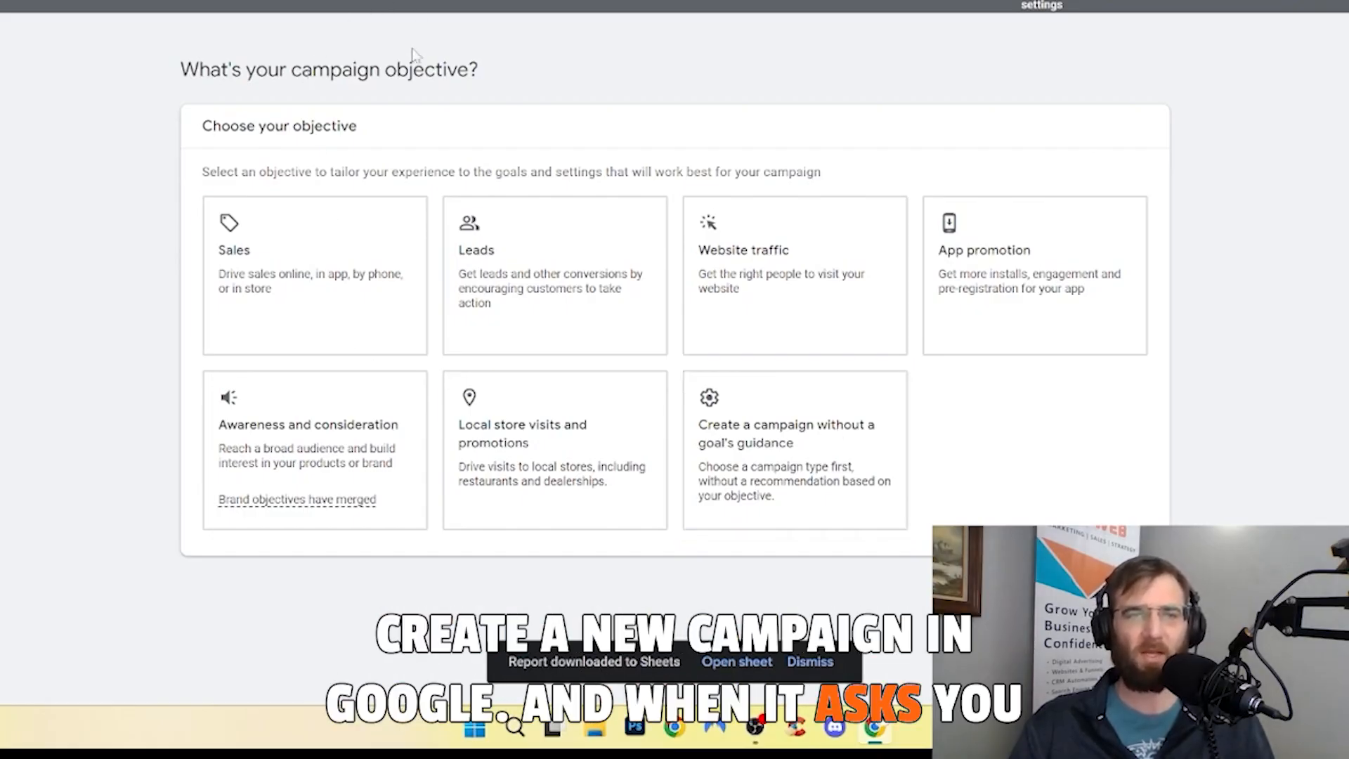
left_click(774, 434)
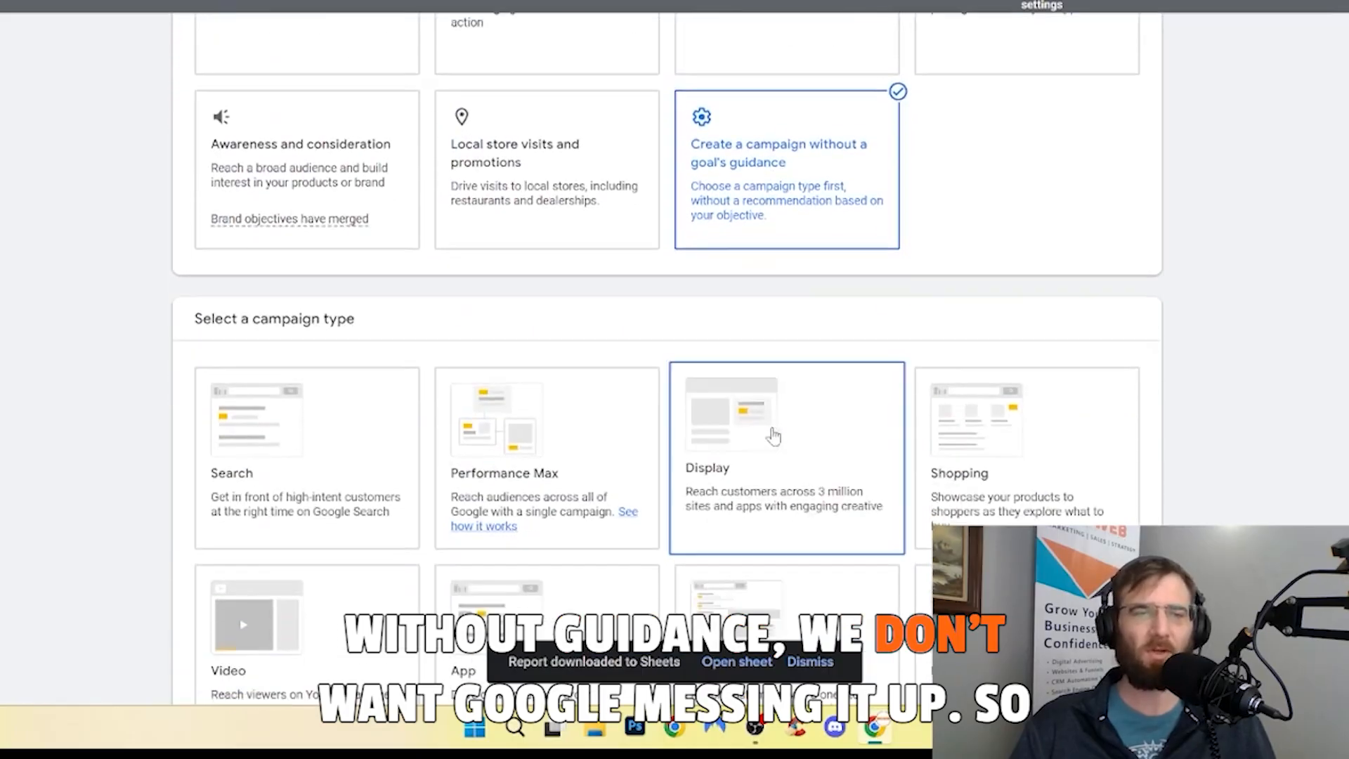
left_click(354, 229)
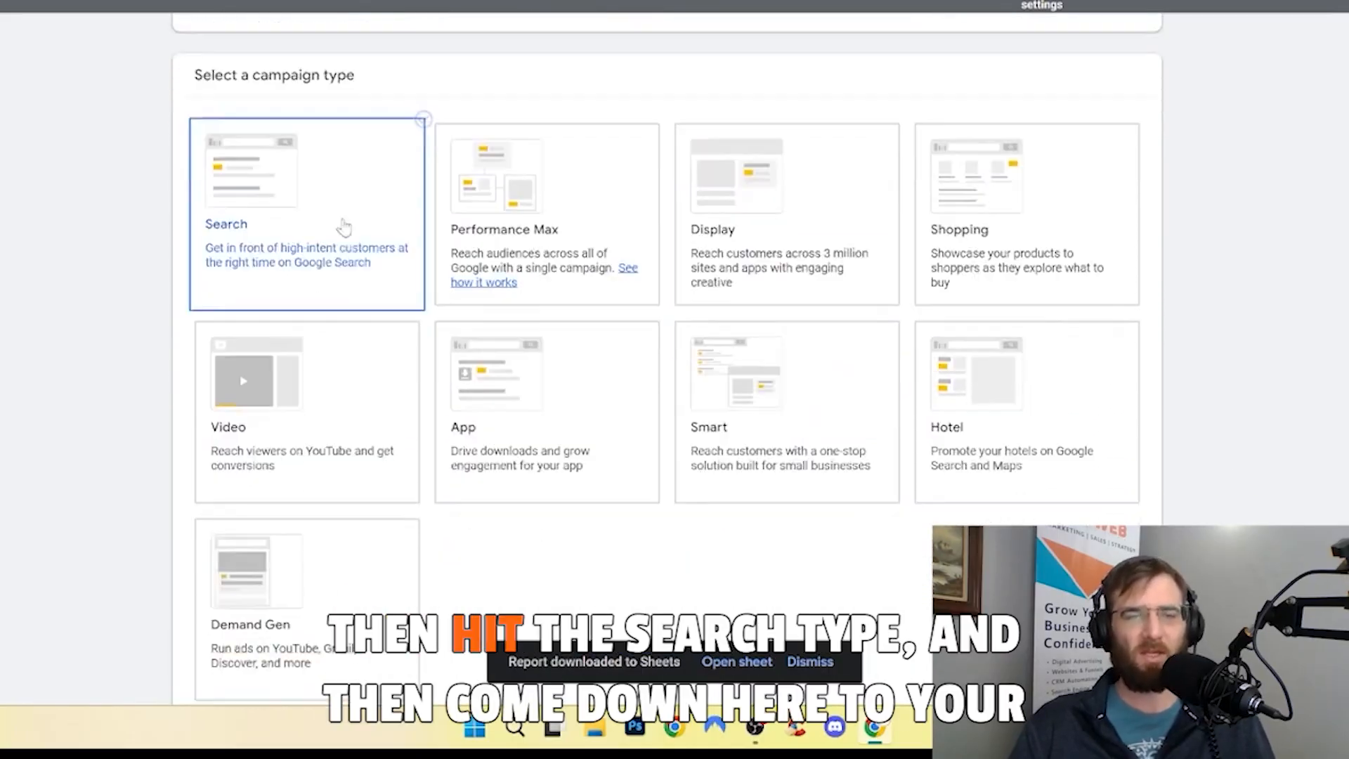
Step: Check the conversion goals, then select website visits with the business's website and phone calls as the results wanted from the campaign
scroll(756, 410, "down", 2)
scroll(534, 541, "down", 5)
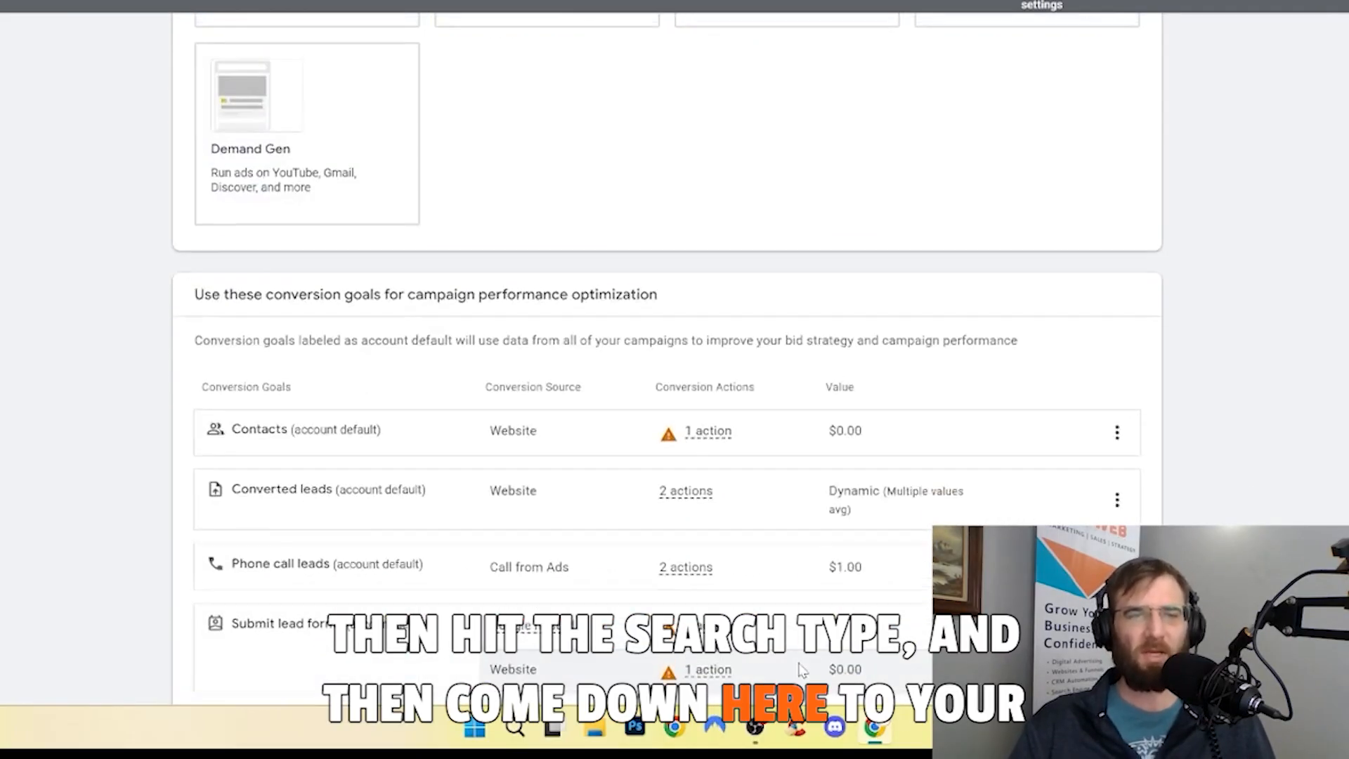
scroll(632, 590, "up", 1)
scroll(773, 653, "down", 3)
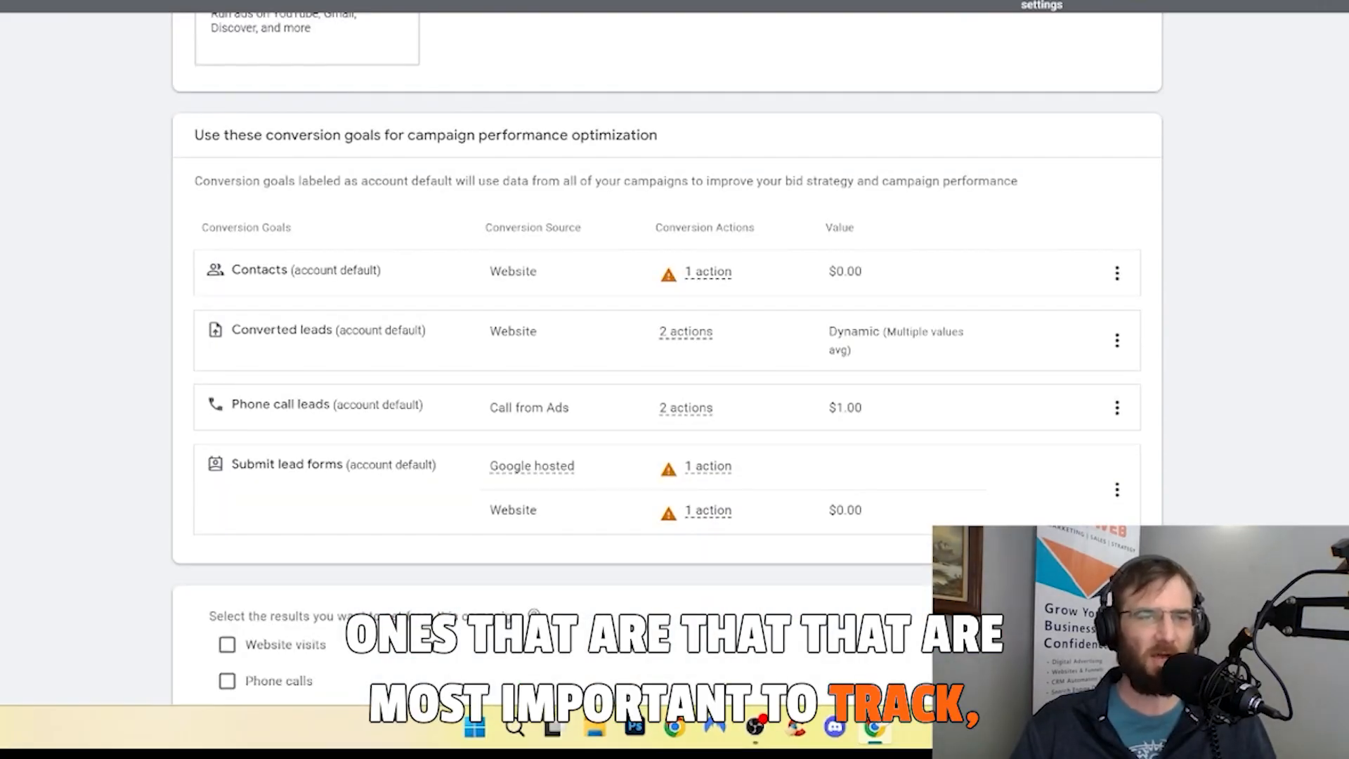
scroll(311, 316, "down", 5)
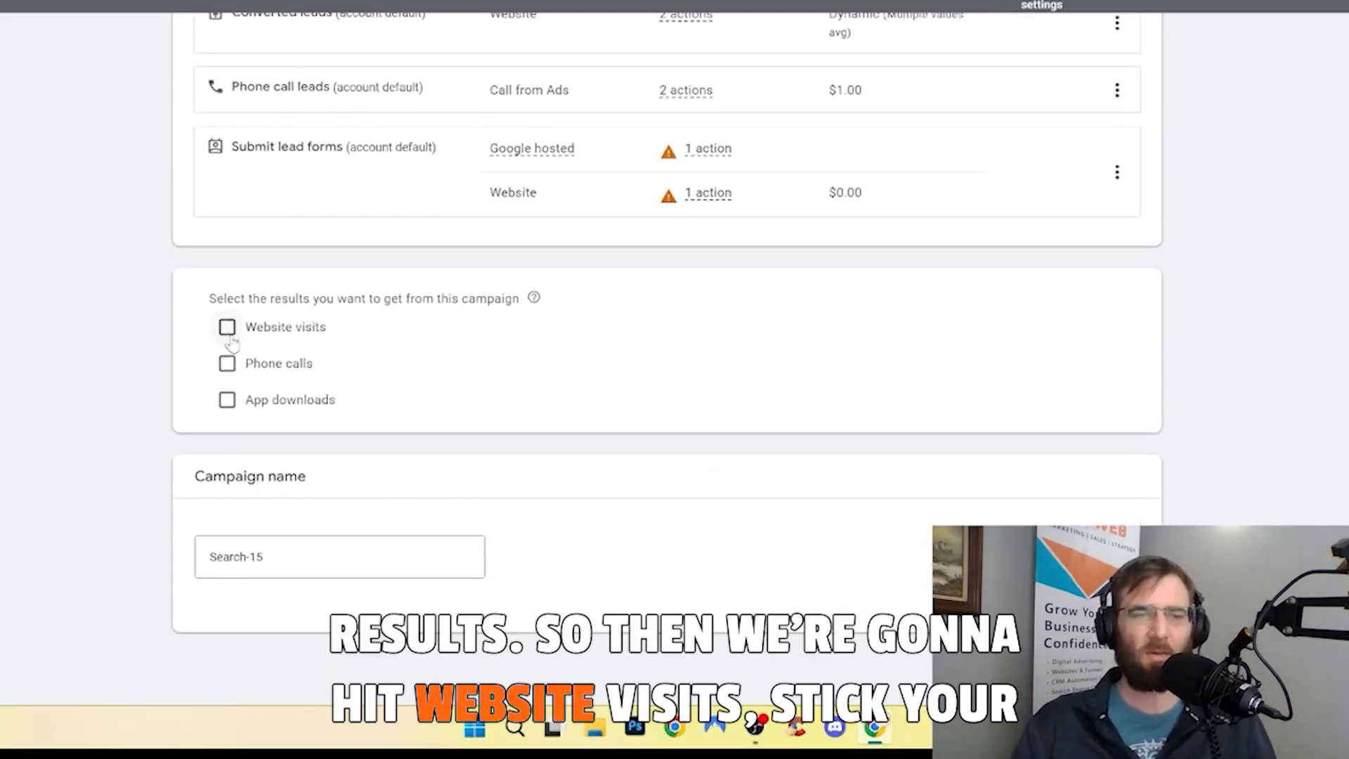
left_click(228, 328)
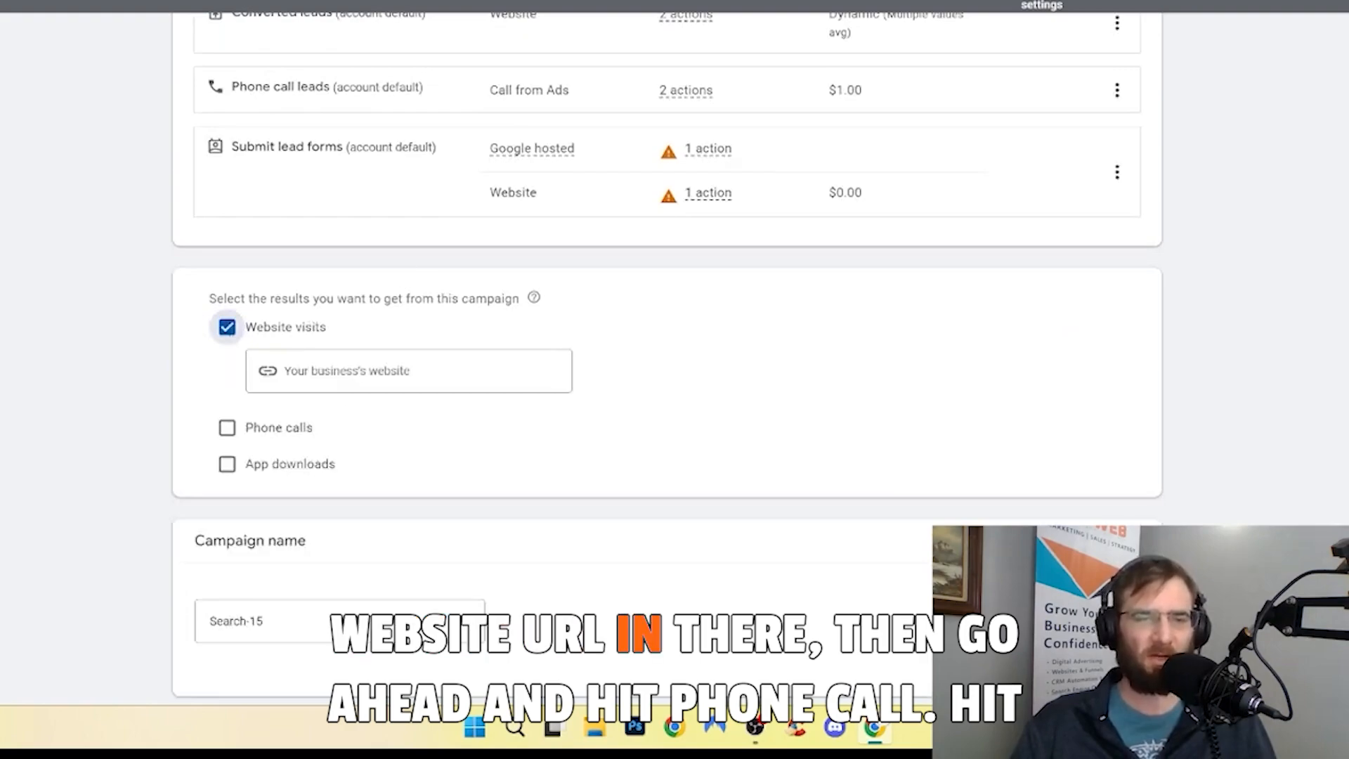
left_click(349, 372)
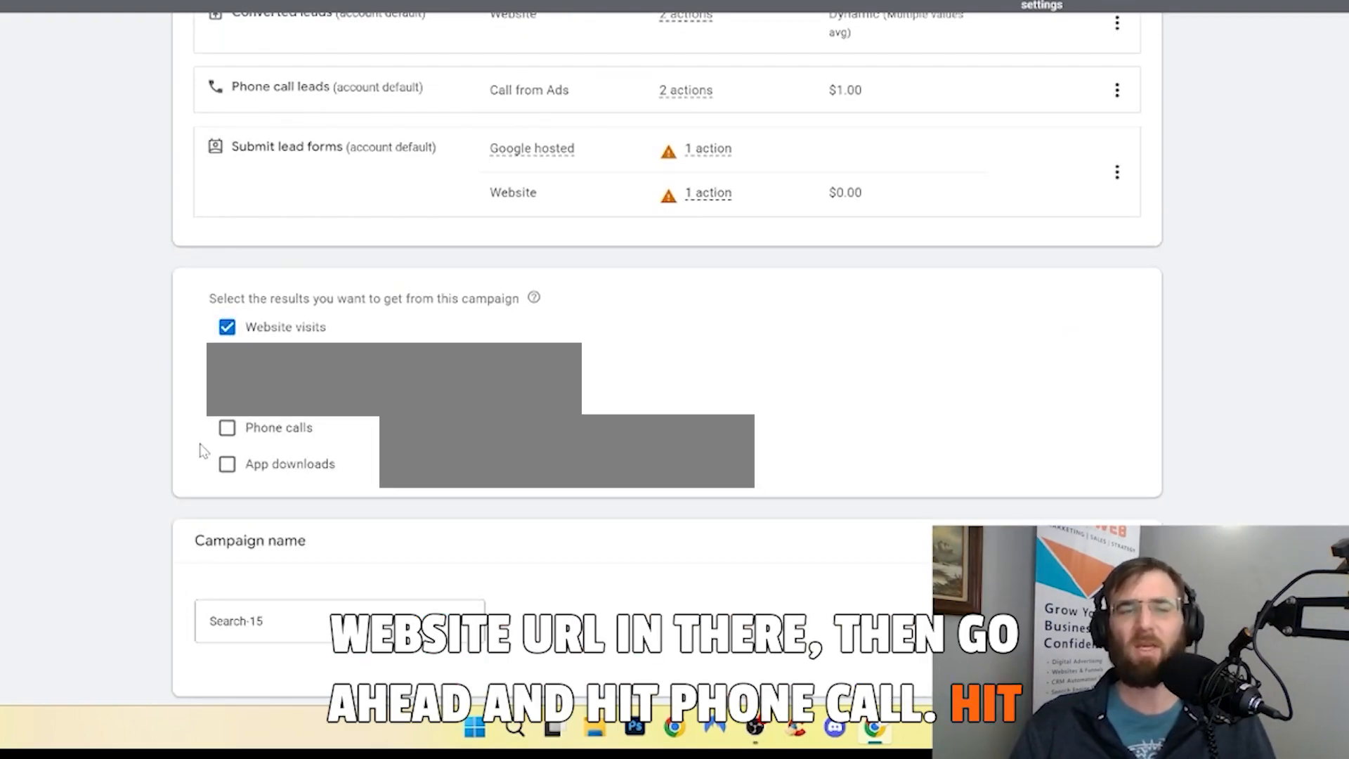
left_click(221, 431)
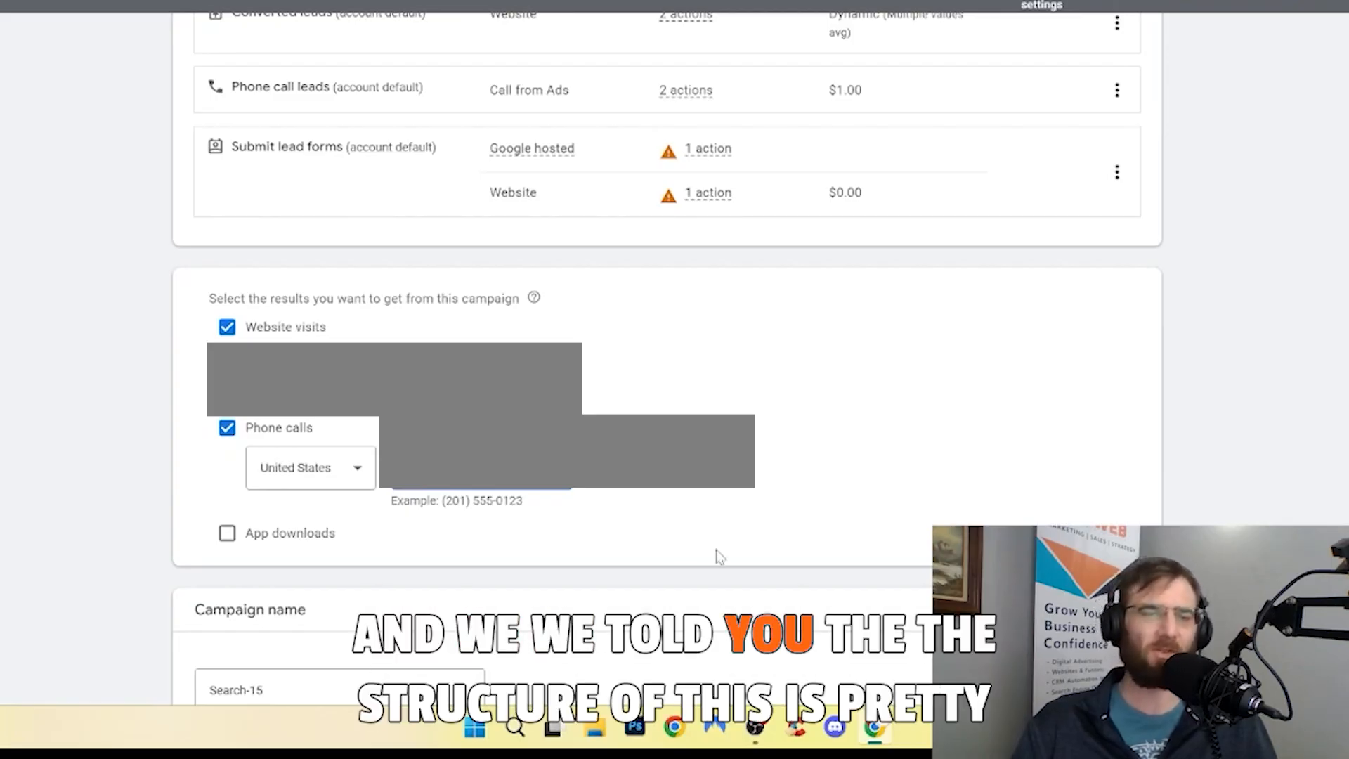
Step: Replace the default campaign name with one beginning with Solace
scroll(376, 527, "down", 3)
left_click(340, 507)
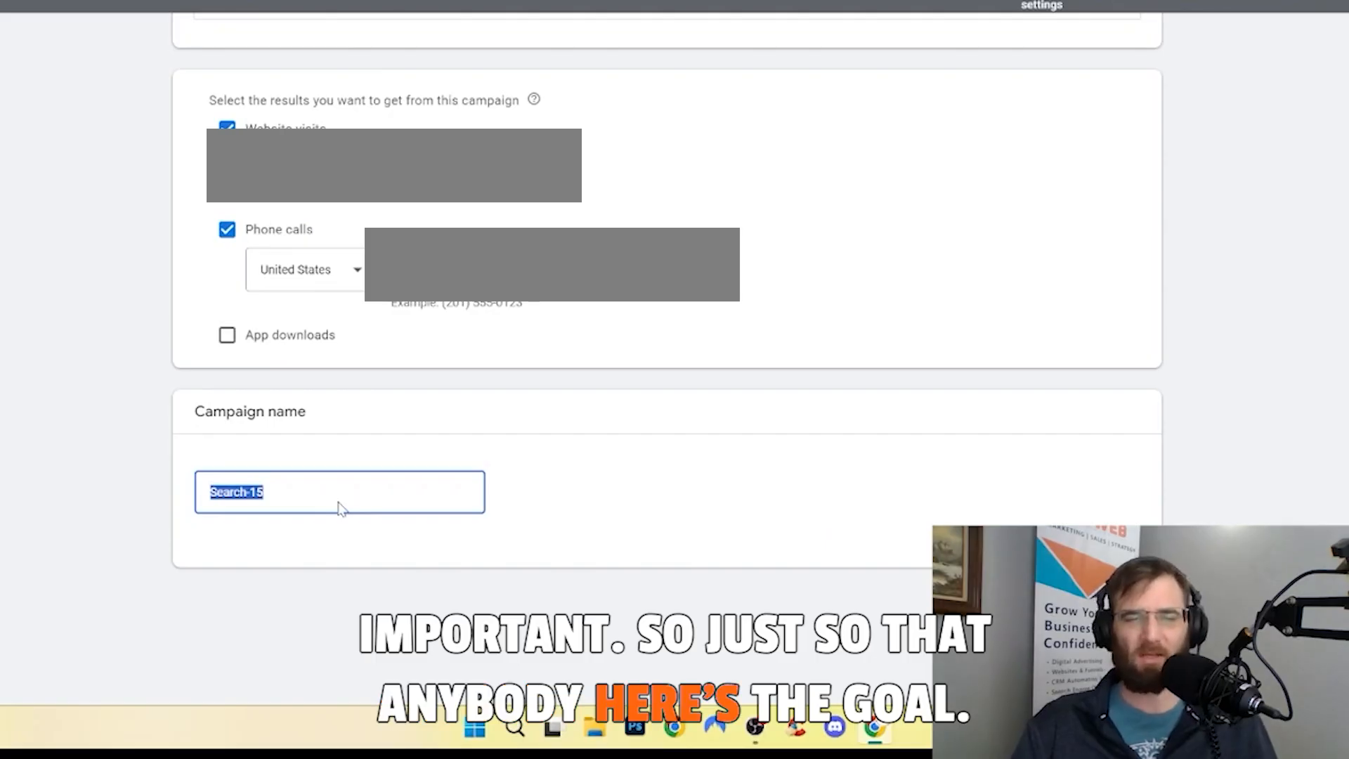
type("Searc")
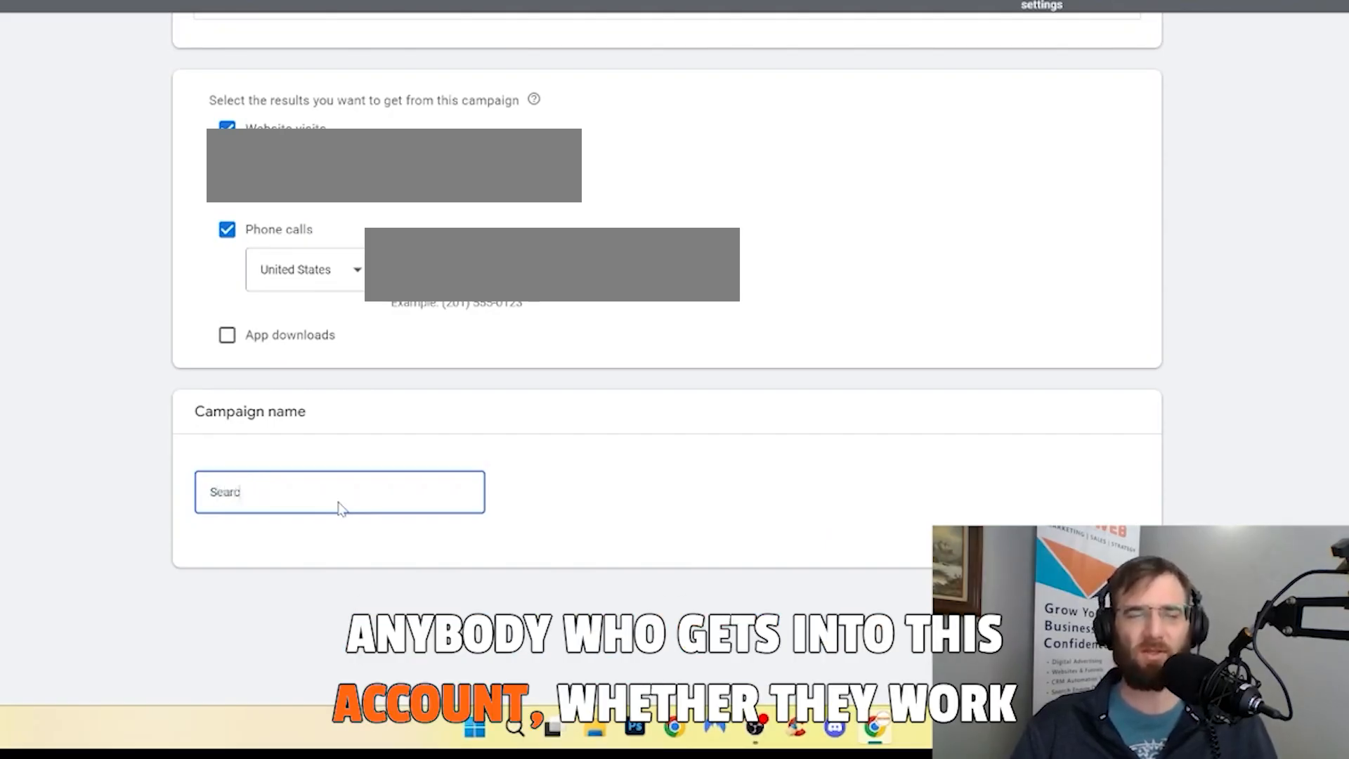
key("ctrl+a")
type("Solace")
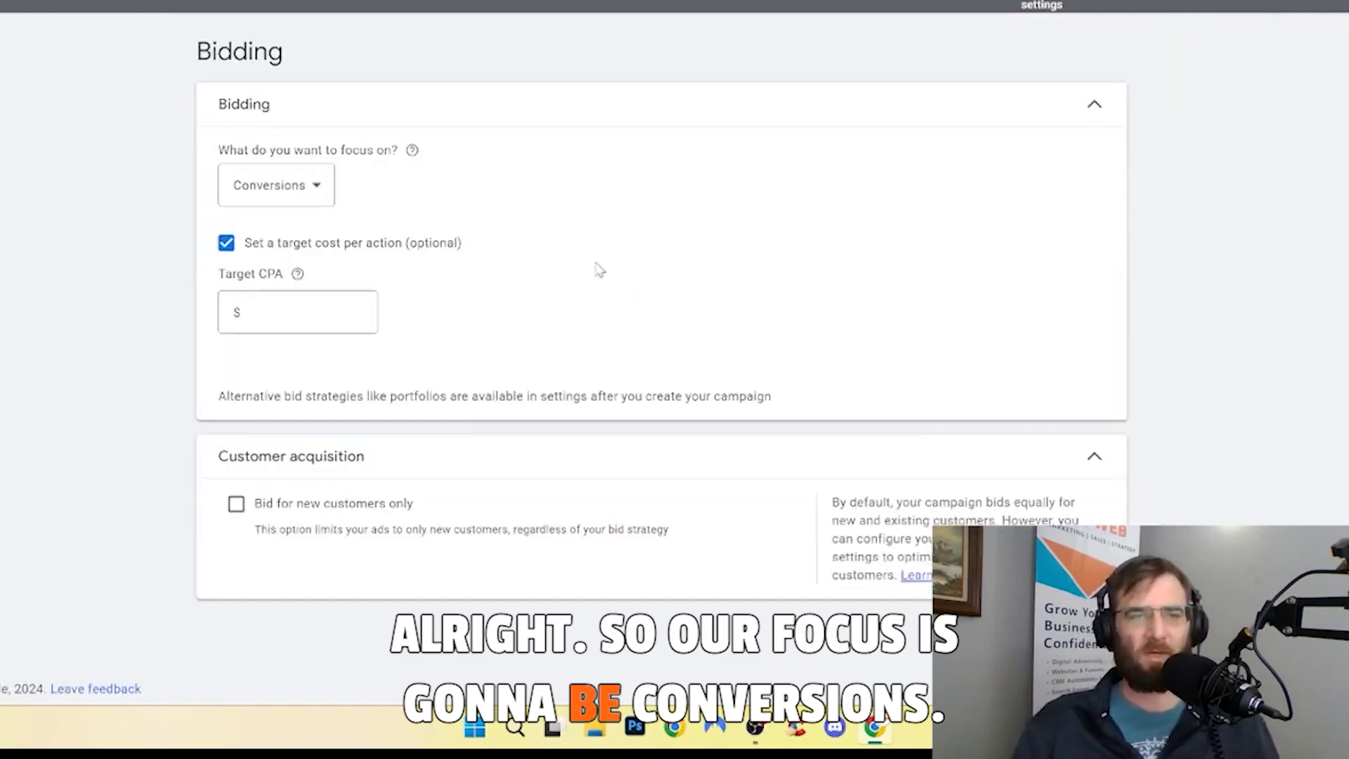
Step: Focus the campaign's bidding on Conversions and set the target cost per action to $180
left_click(305, 187)
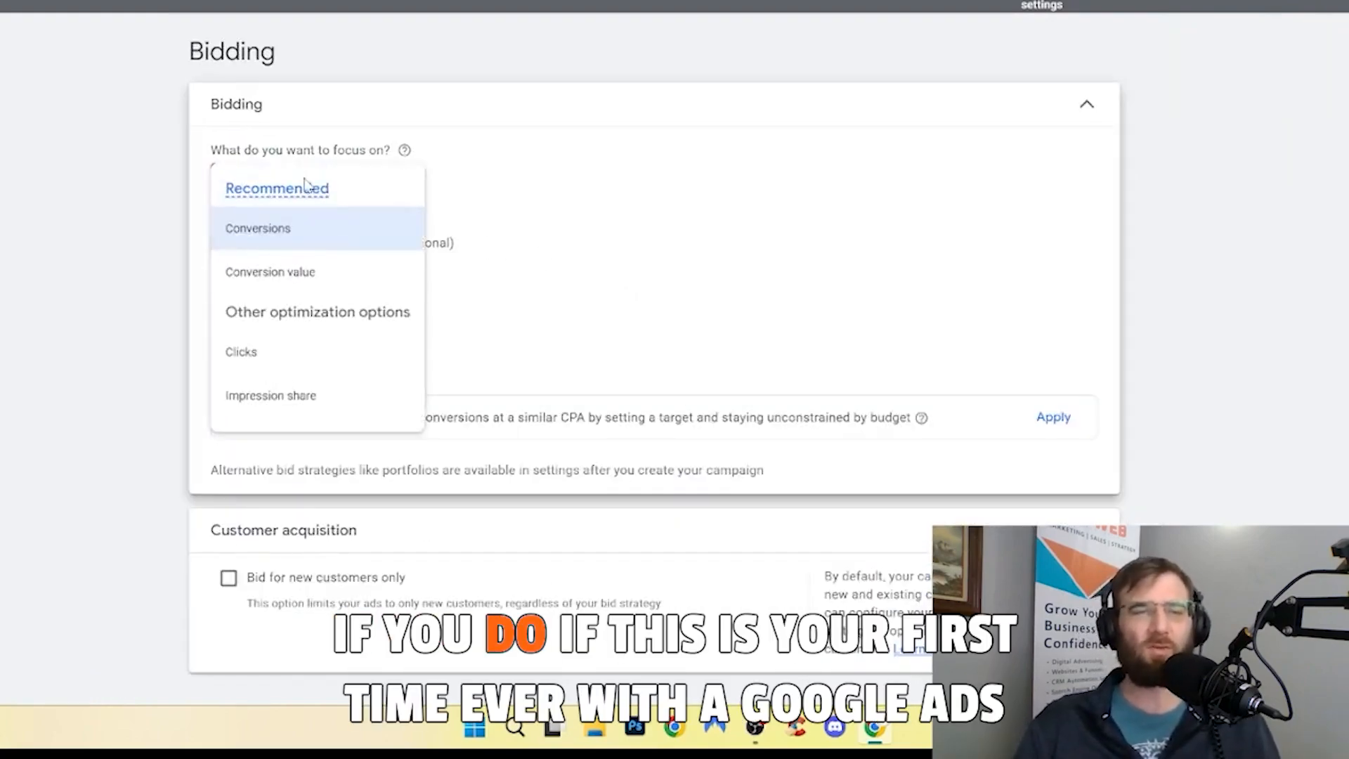
mouse_move(306, 195)
left_click(300, 230)
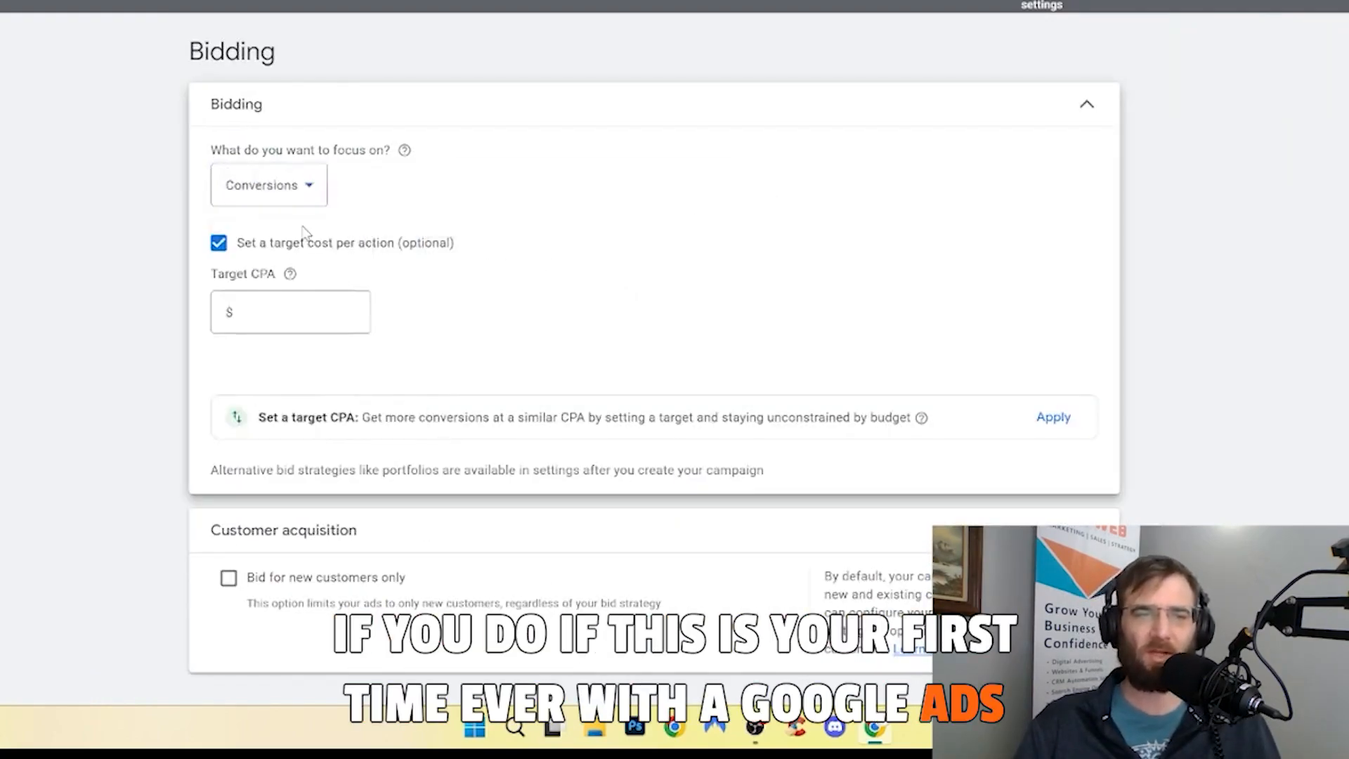
left_click(279, 320)
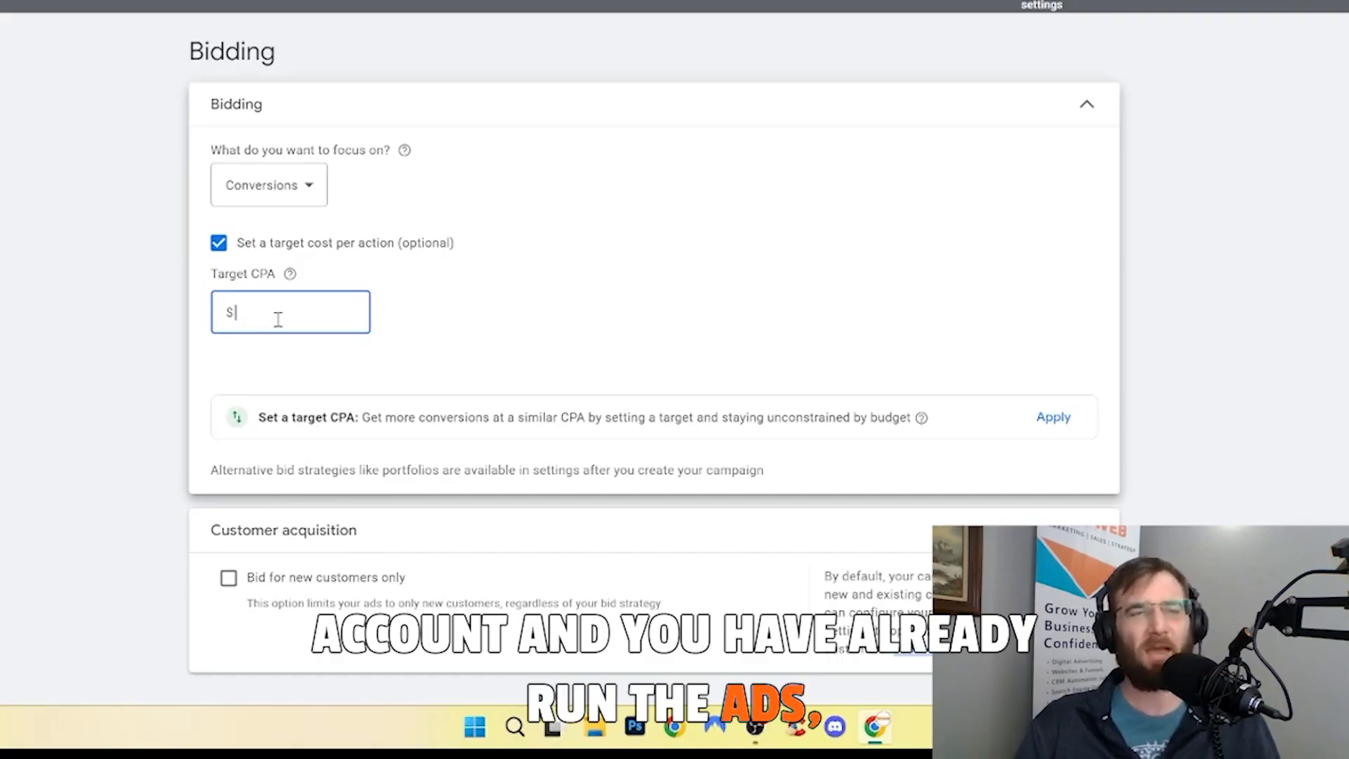
type("180")
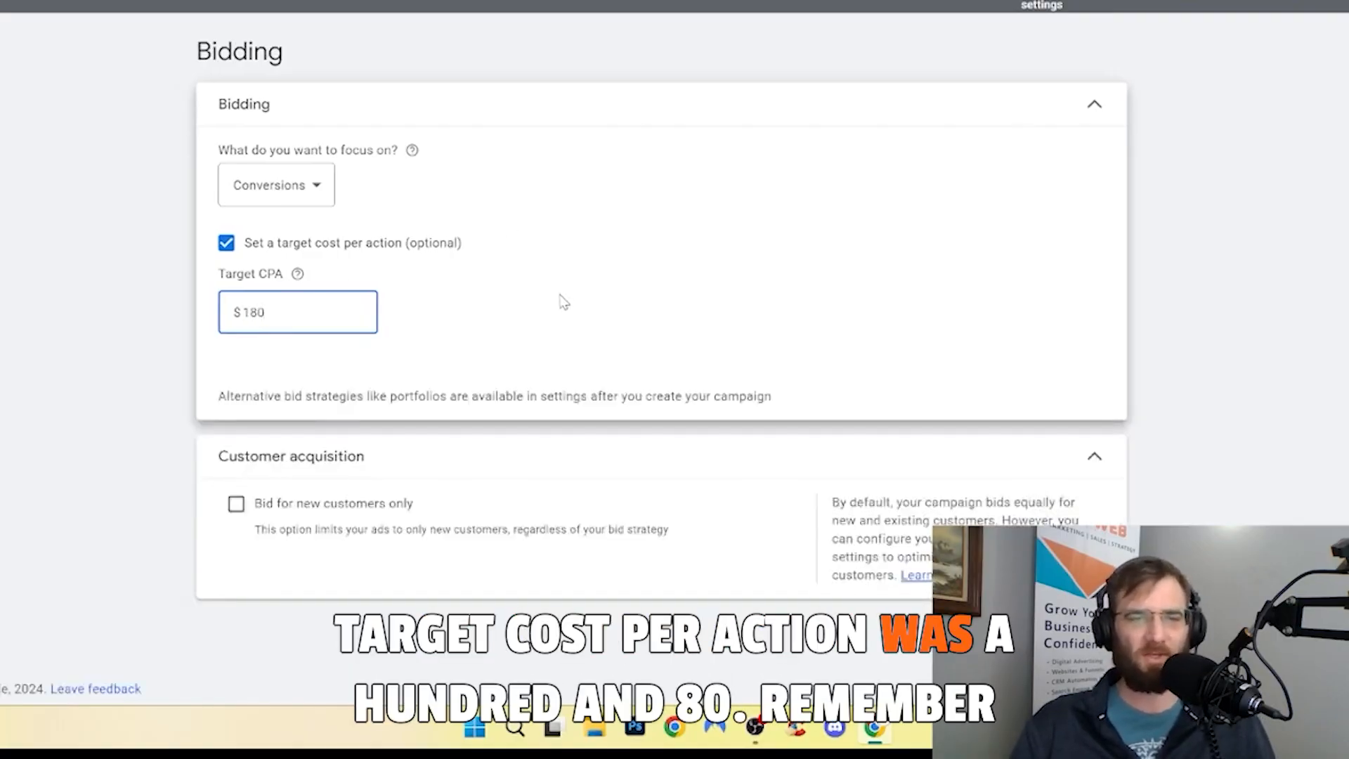
Step: Continue to the campaign settings and check the Google search partners and Google Display Network options
left_click(564, 302)
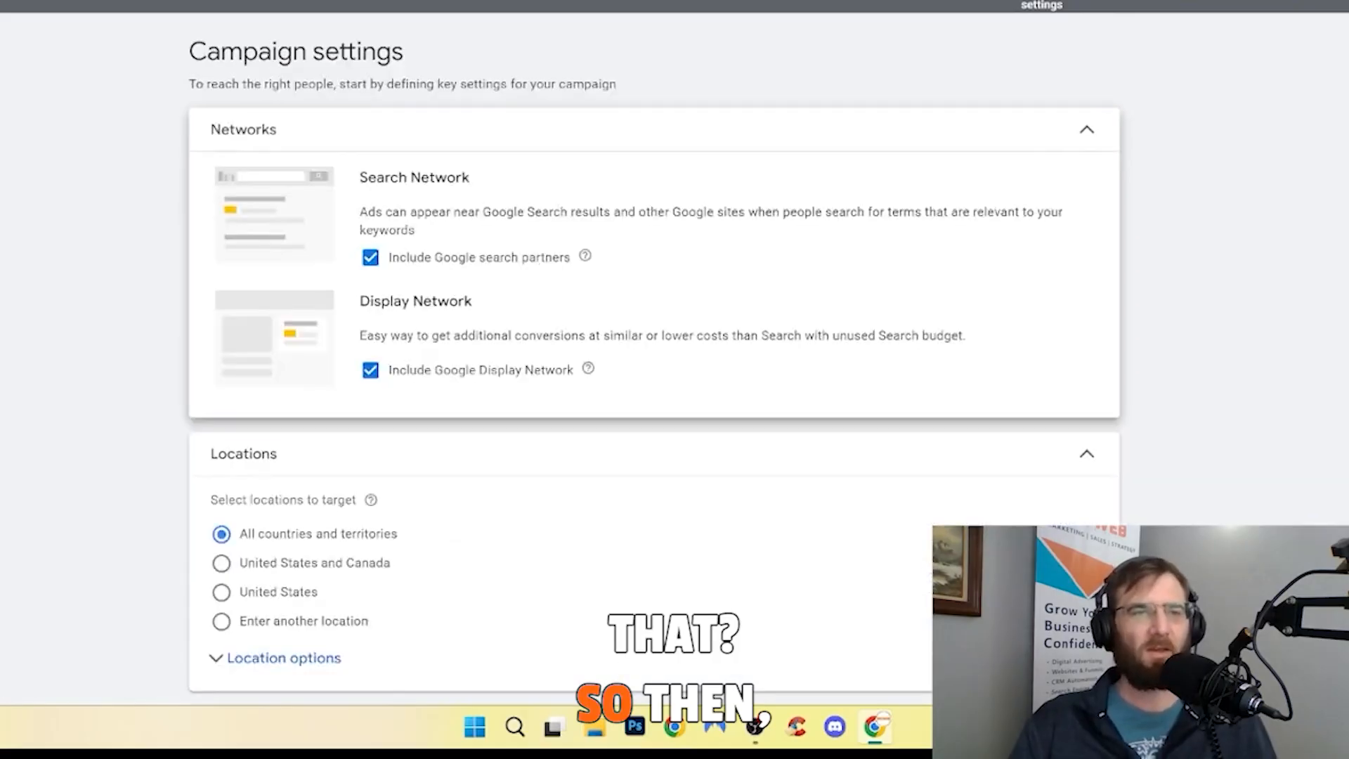
left_click(371, 378)
left_click(371, 258)
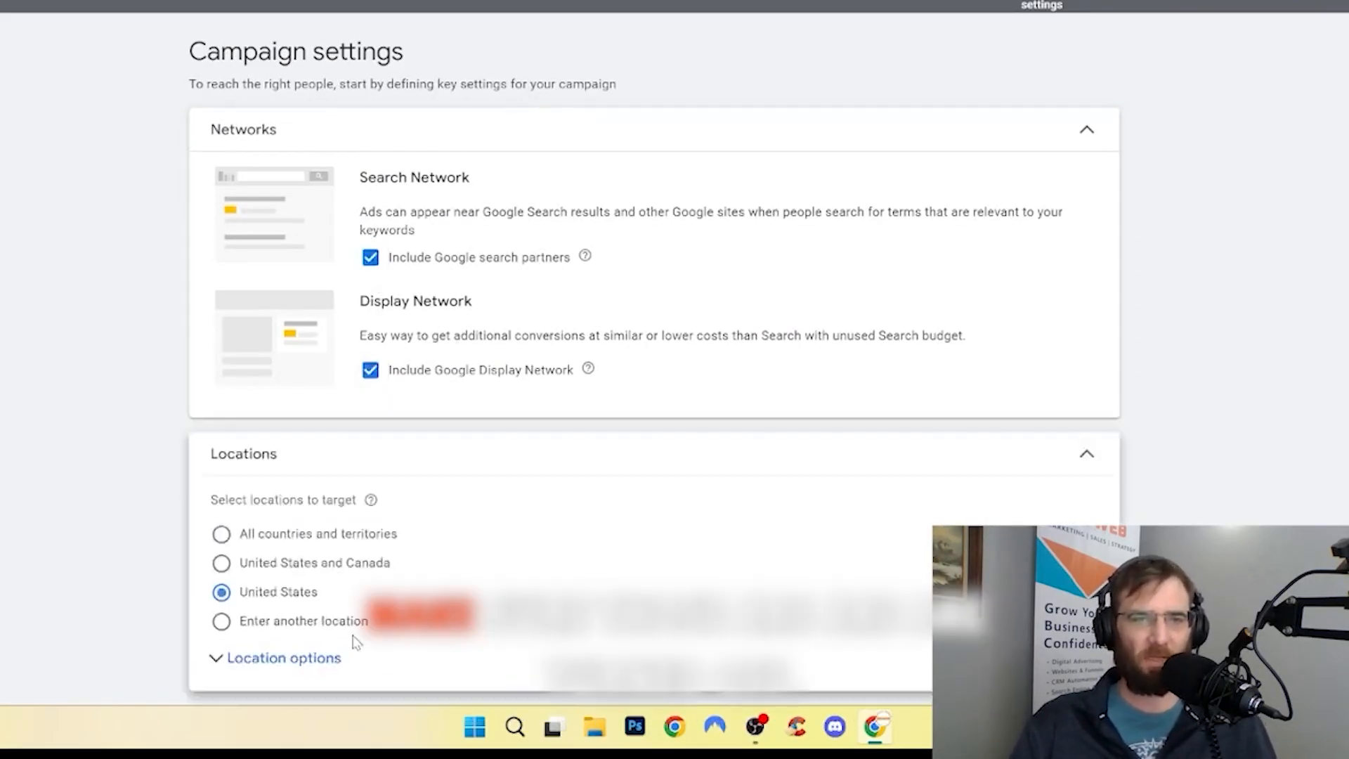
Step: Restrict the location options to Presence: people in or regularly in the targeted locations
scroll(308, 421, "down", 3)
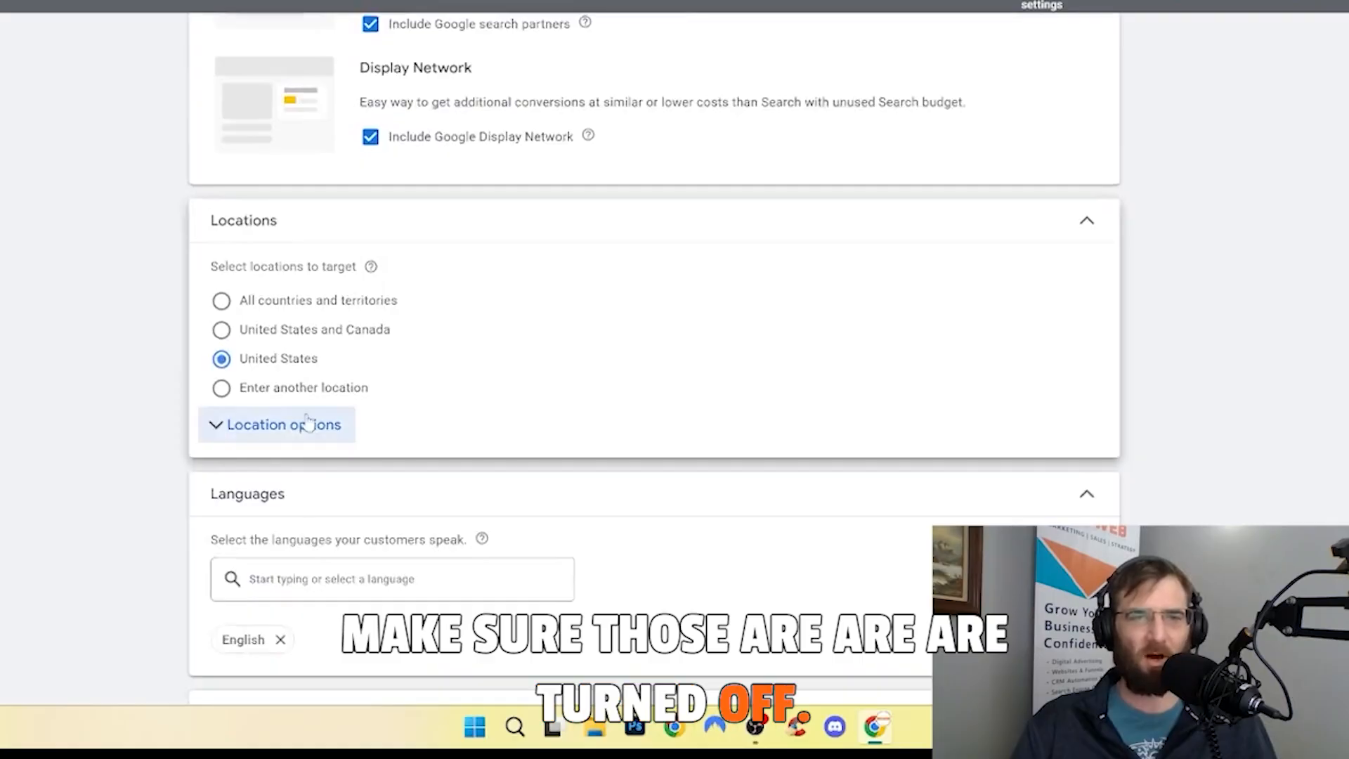
left_click(307, 422)
scroll(308, 422, "down", 2)
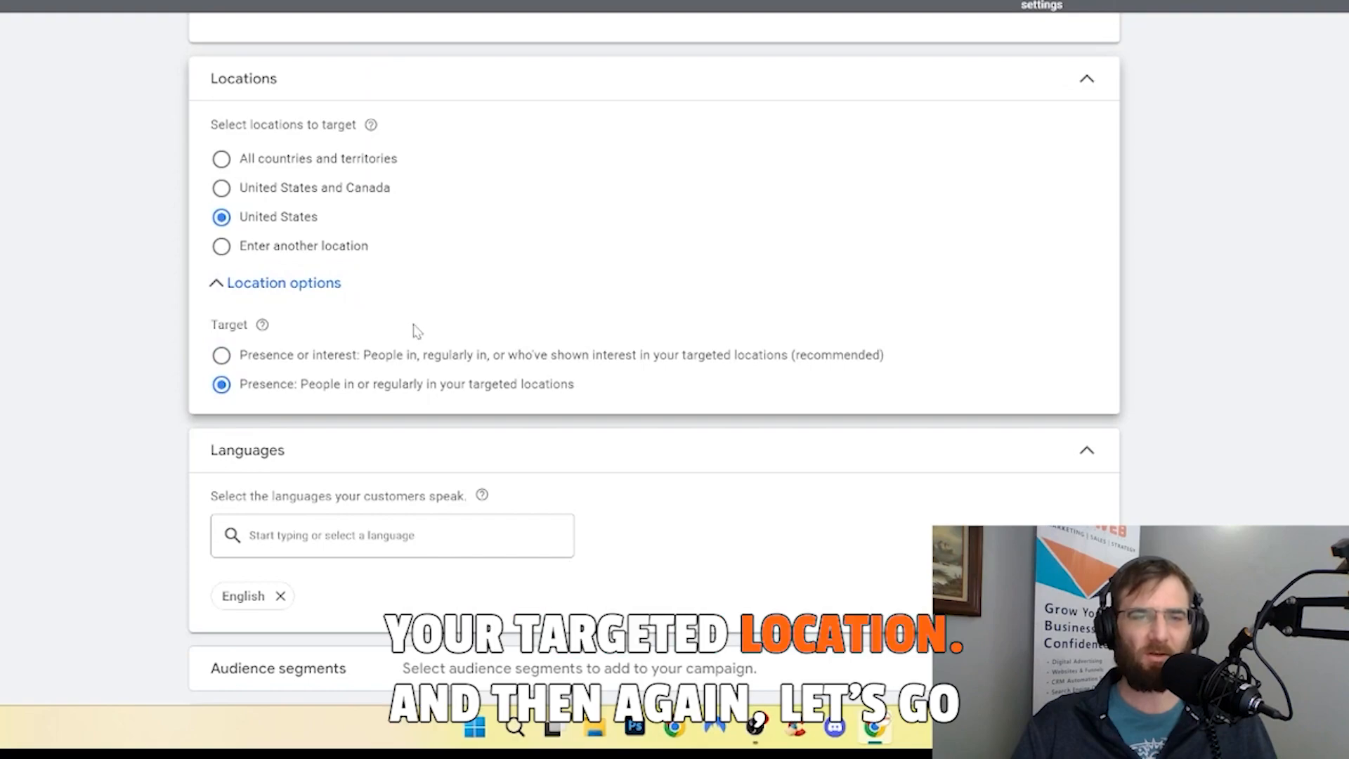
Step: Target Martin County and St. Lucie County, Florida, as custom locations in place of the whole United States
left_click(258, 248)
left_click(258, 255)
type("martin county")
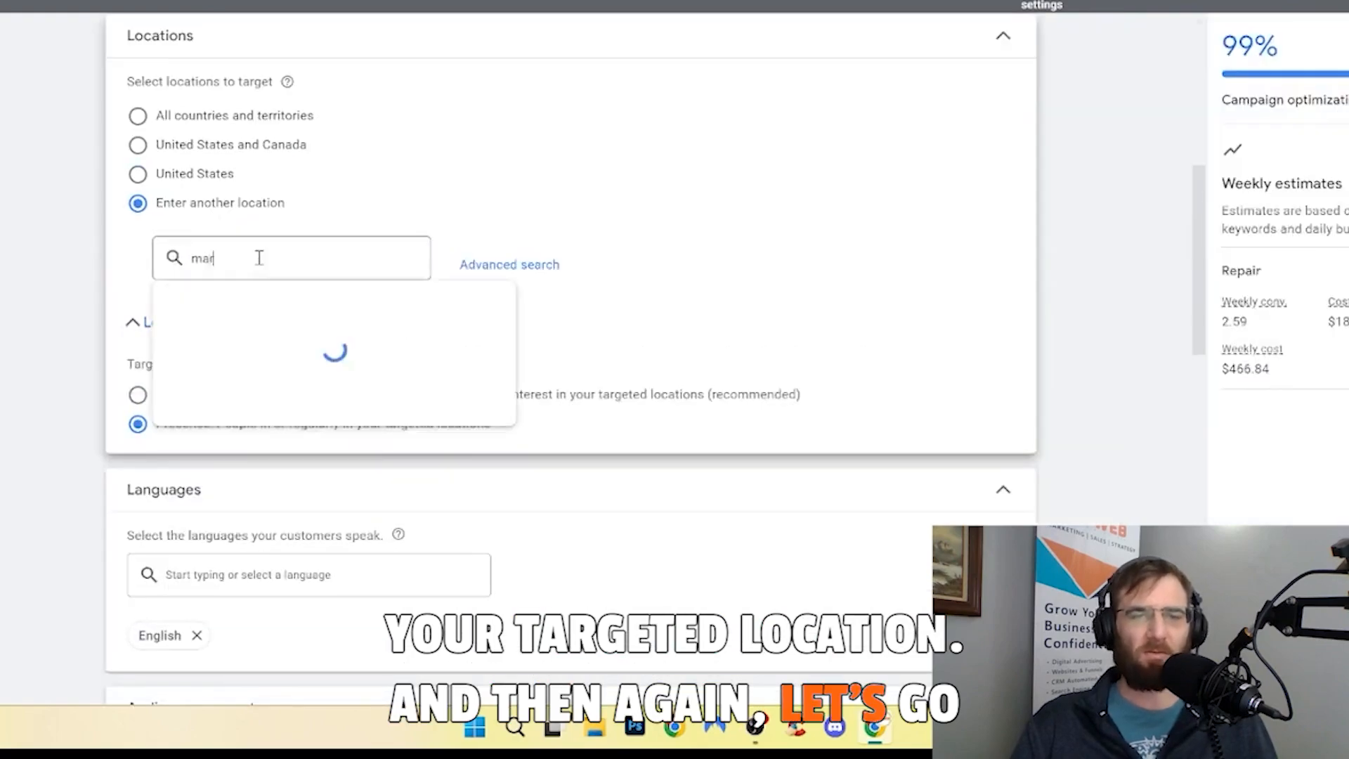
left_click(654, 320)
left_click(363, 335)
type("st lucie count")
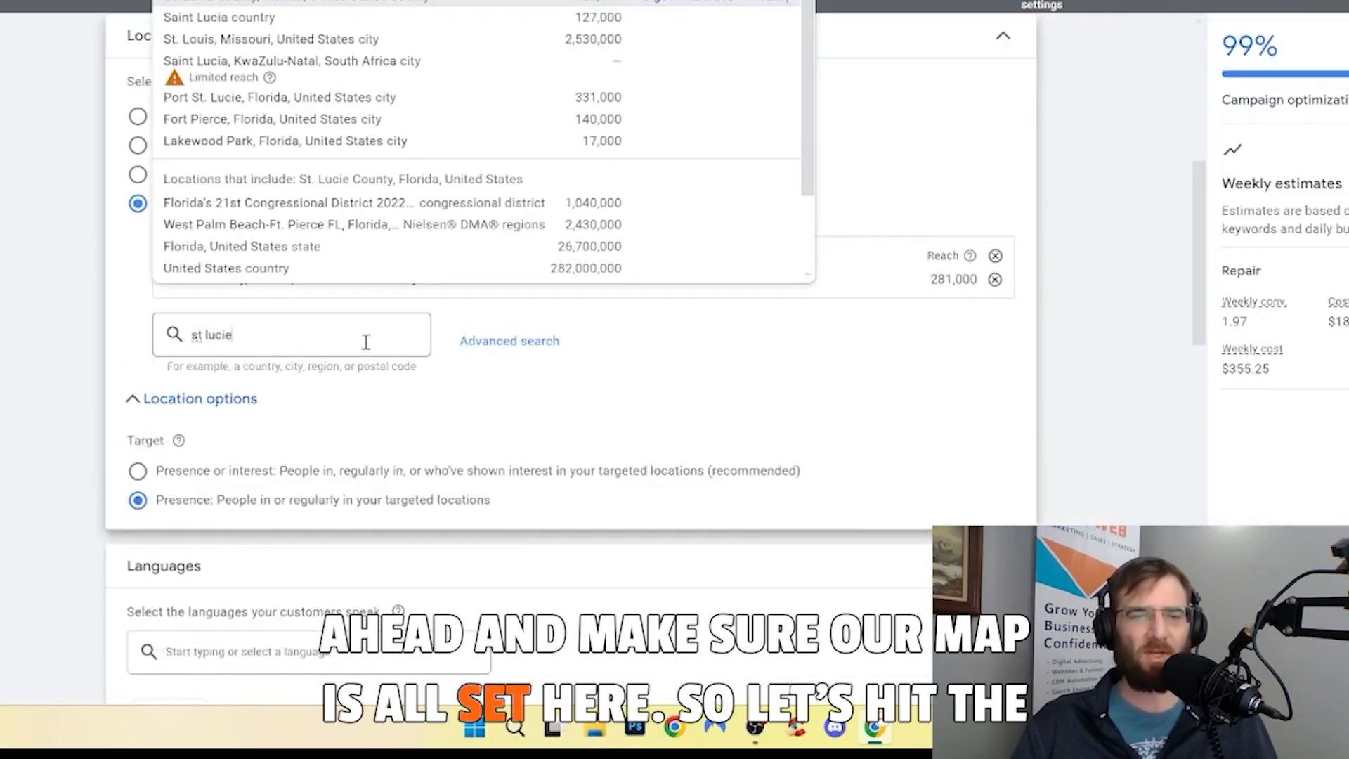
left_click(646, 8)
Step: Using advanced radius targeting in pin mode, add a 10 mi radius around Vero Beach and Gifford to the targeted locations
left_click(531, 362)
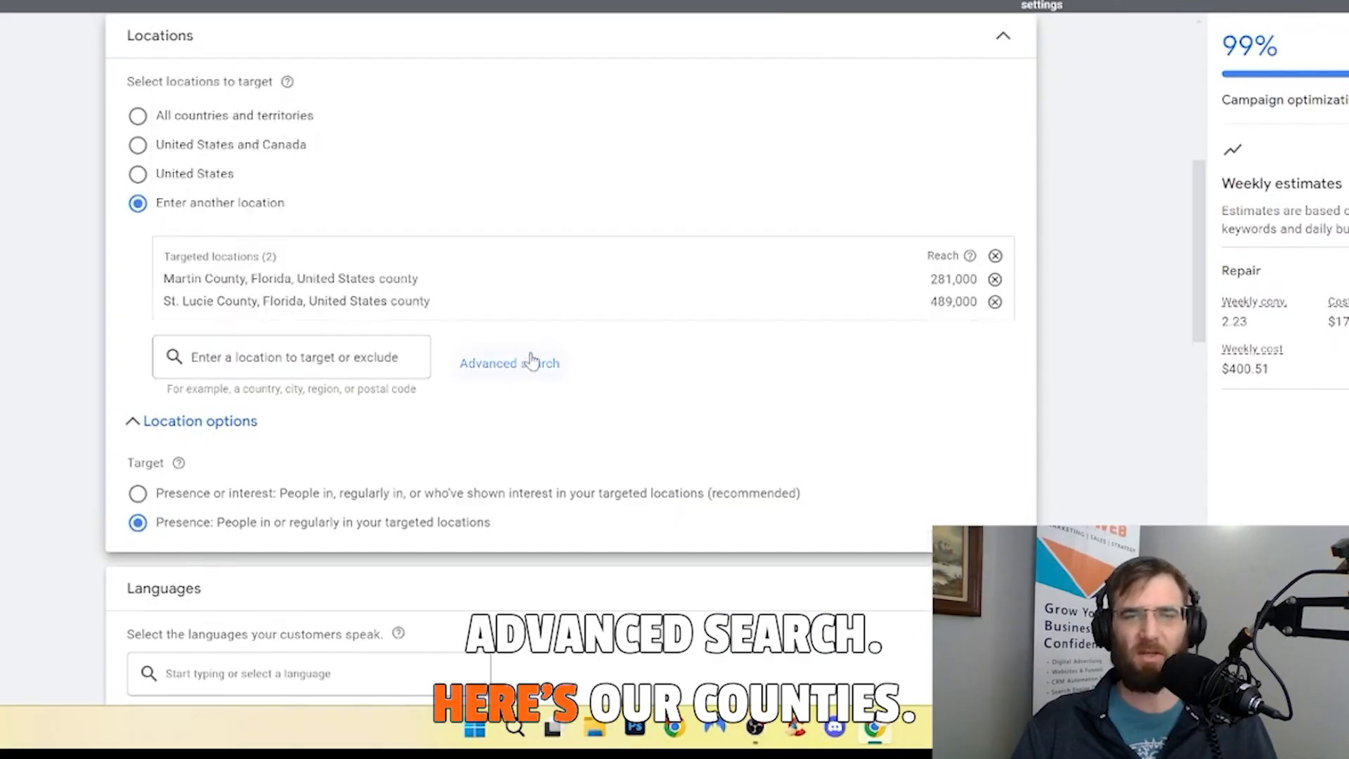
left_click(284, 94)
left_click(631, 97)
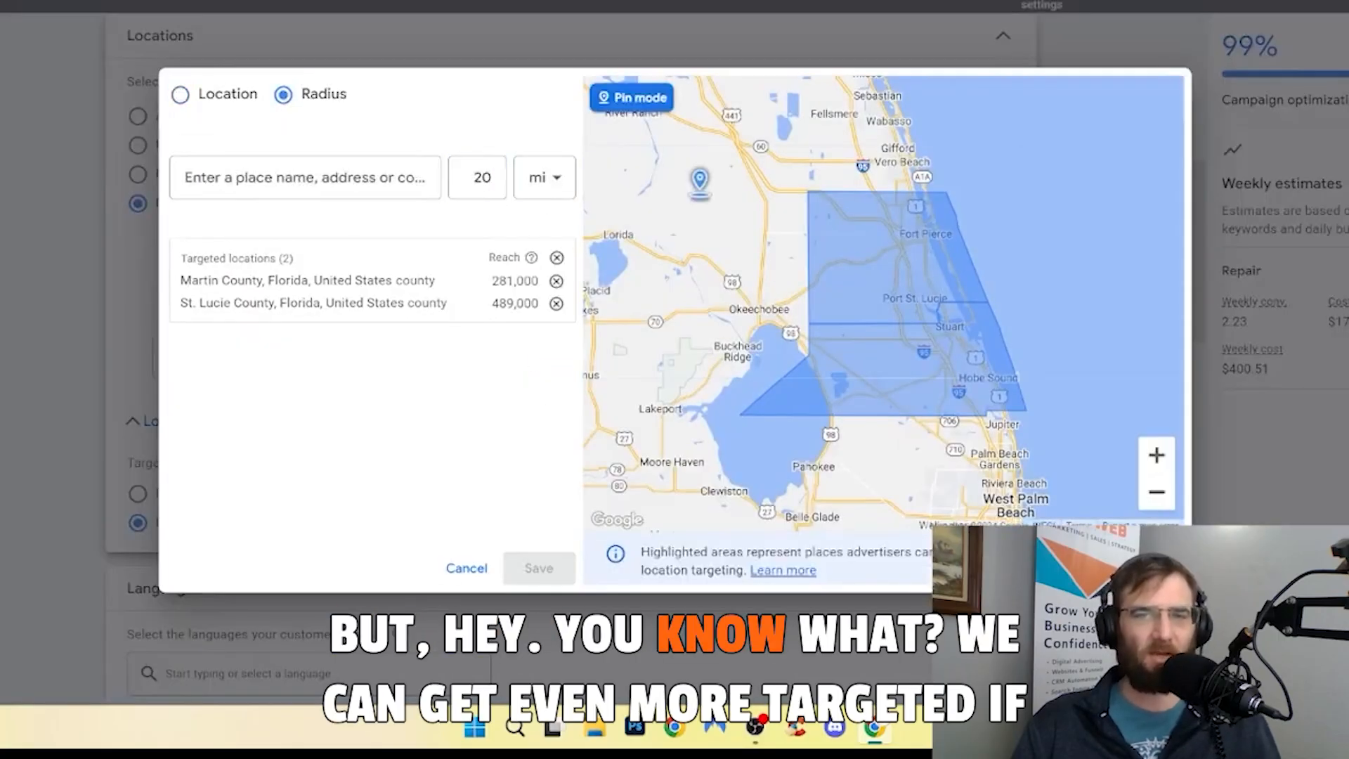
left_click(890, 163)
left_click(482, 177)
key("BackSpace")
type("1")
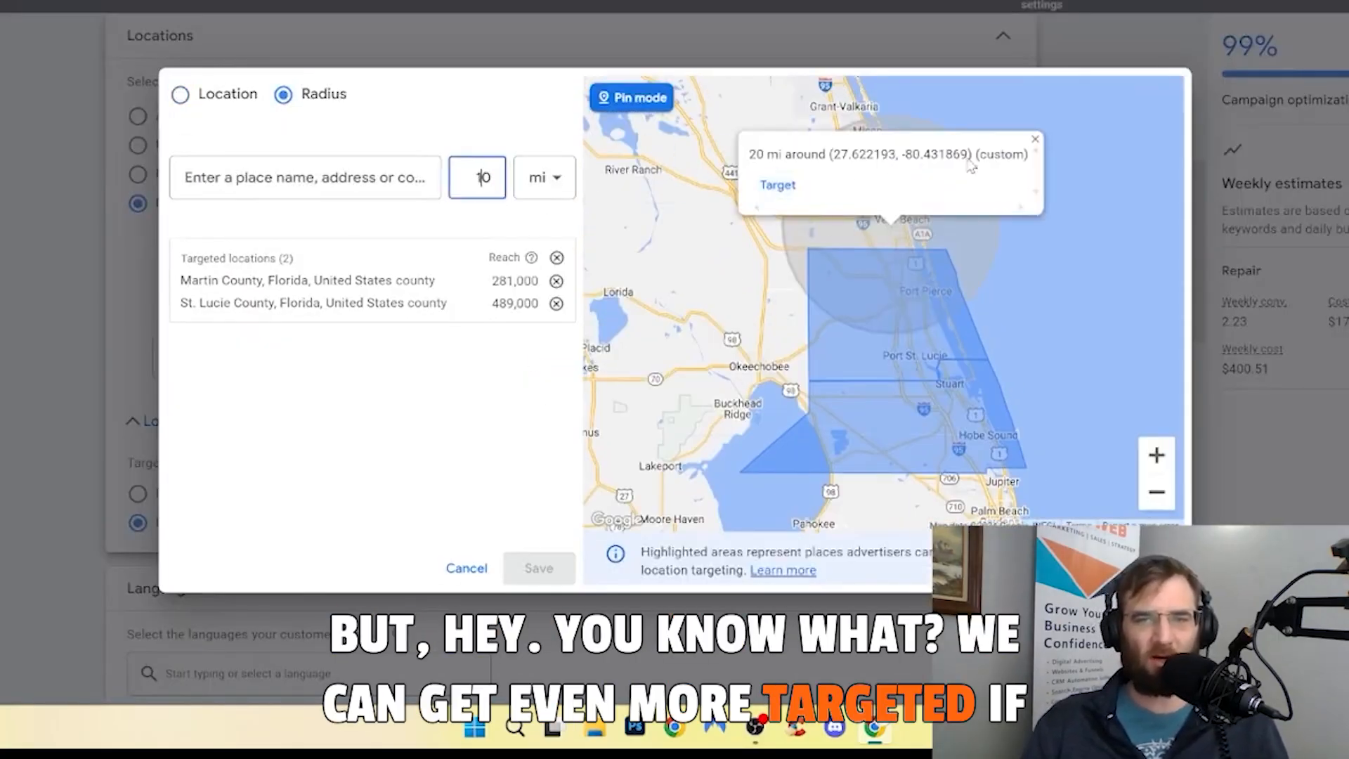
left_click(1034, 139)
left_click(875, 209)
left_click(764, 186)
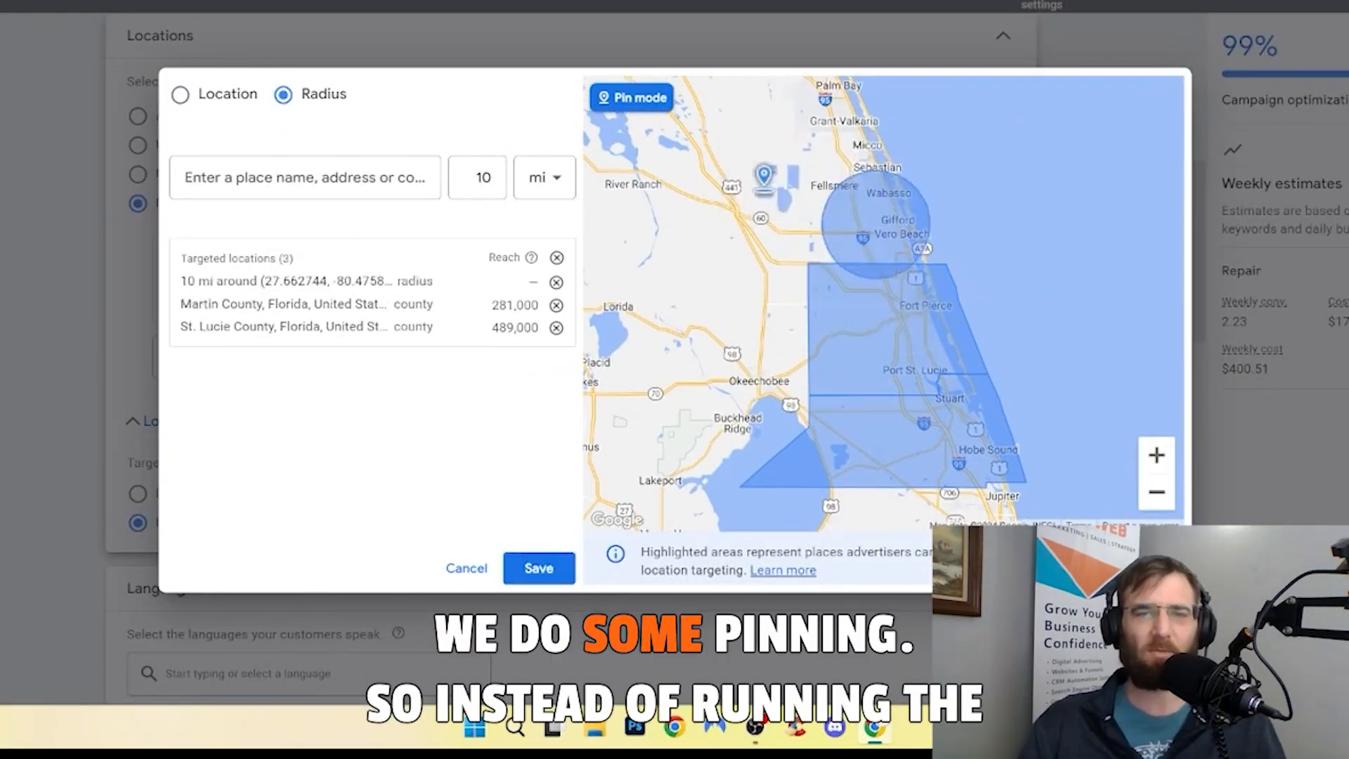
Step: Target a 10-mile radius around Palm Beach Gardens on the location map
left_click(1157, 492)
left_click(904, 407)
left_click(820, 379)
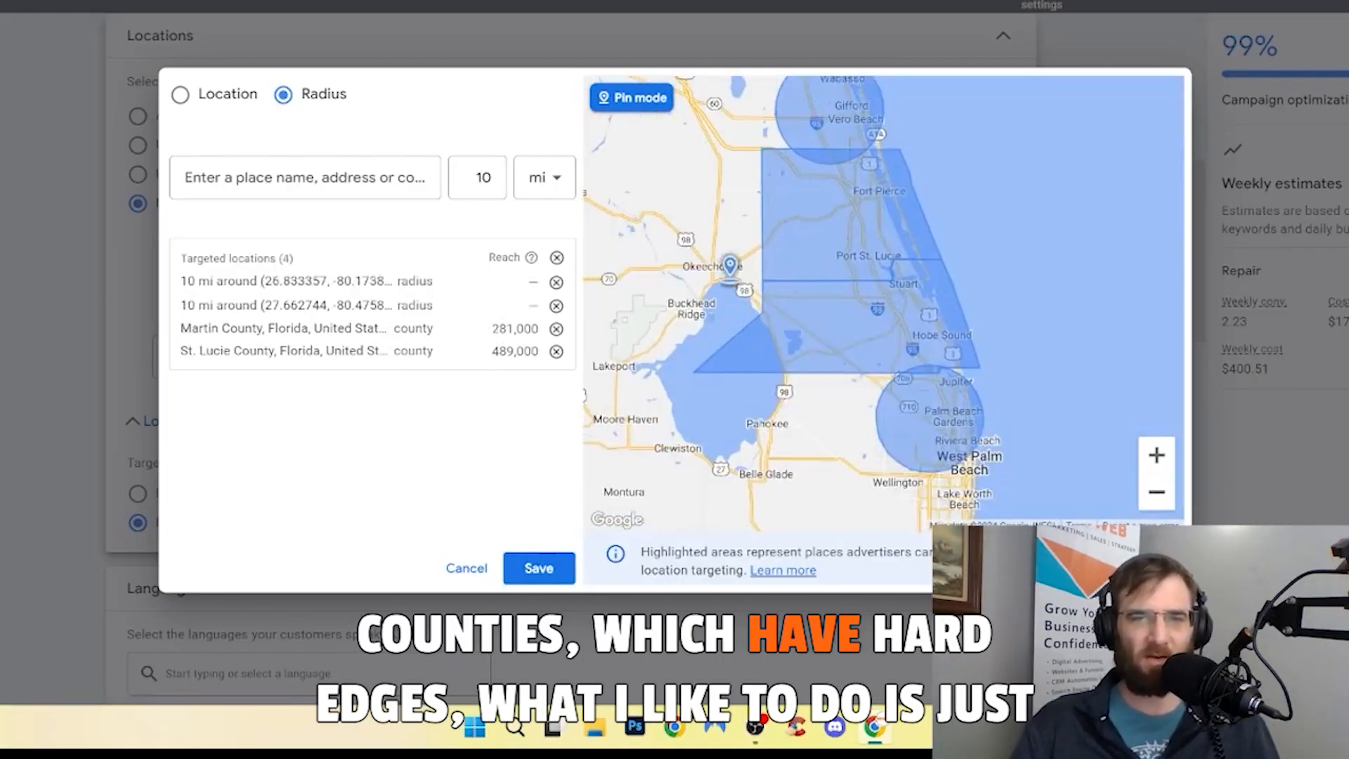
left_click(730, 265)
left_click(674, 247)
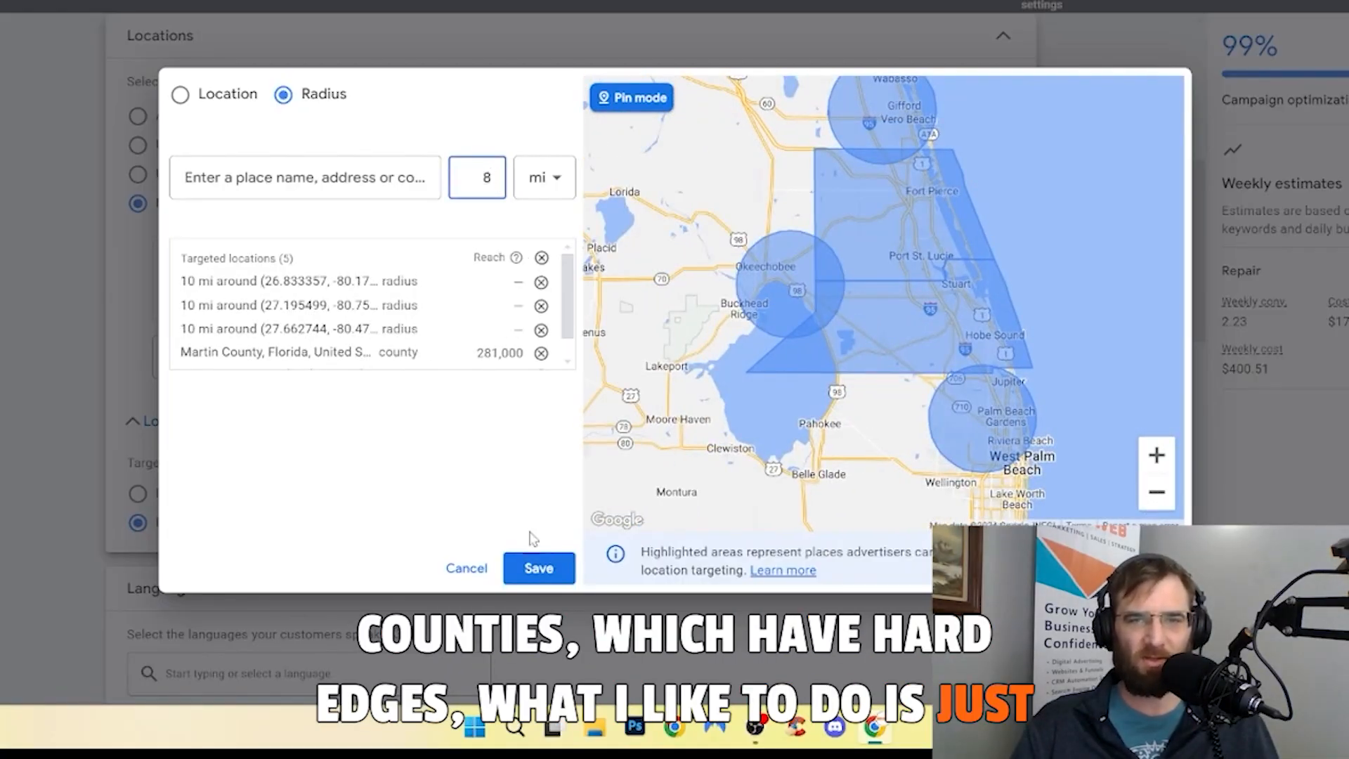
left_click(788, 281)
left_click(729, 237)
Step: Target an 8-mile radius around Okeechobee and a 5-mile radius inland, just west of the Palm Beach Gardens circle
left_click(787, 276)
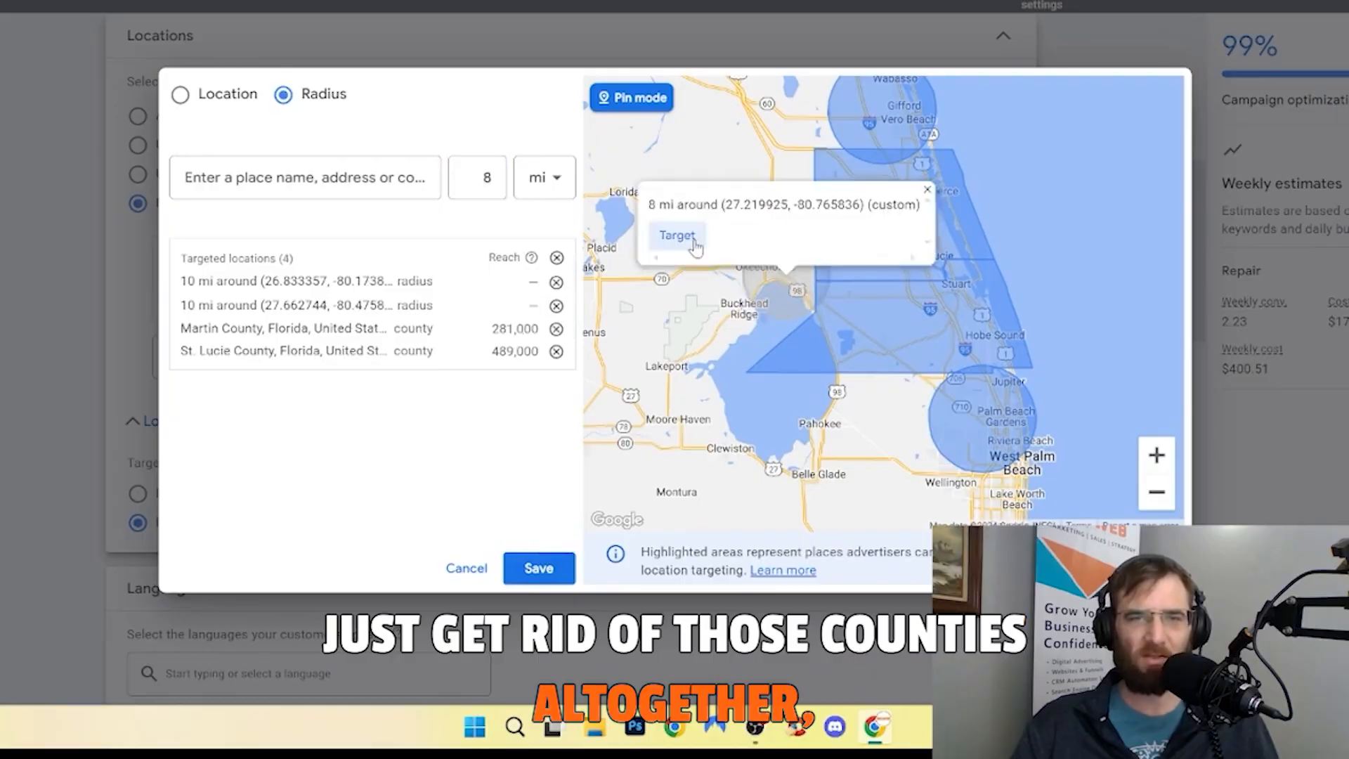
left_click(677, 236)
left_click(489, 178)
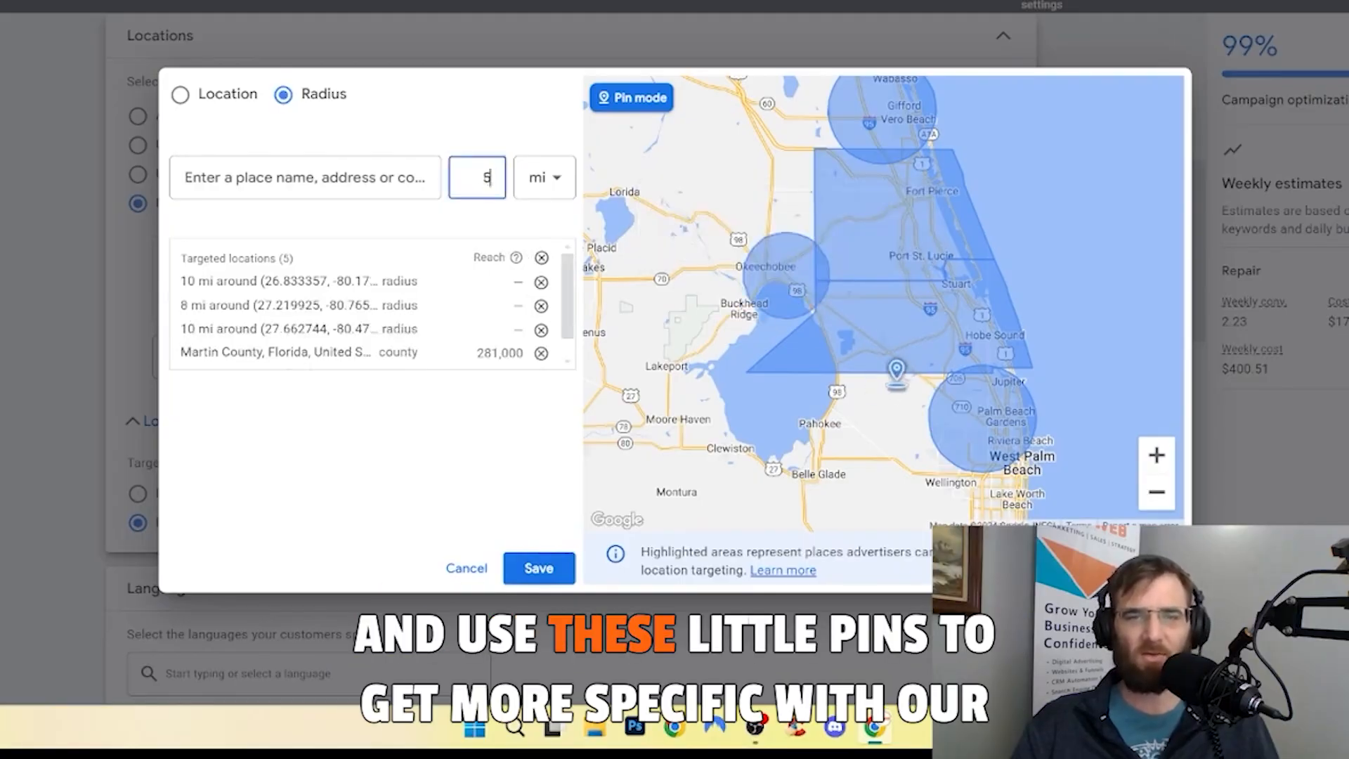
left_click(896, 379)
Step: Replace the Martin County and St. Lucie County targets with 15-mile circles around Port St. Lucie and inland from Hobe Sound
left_click(541, 351)
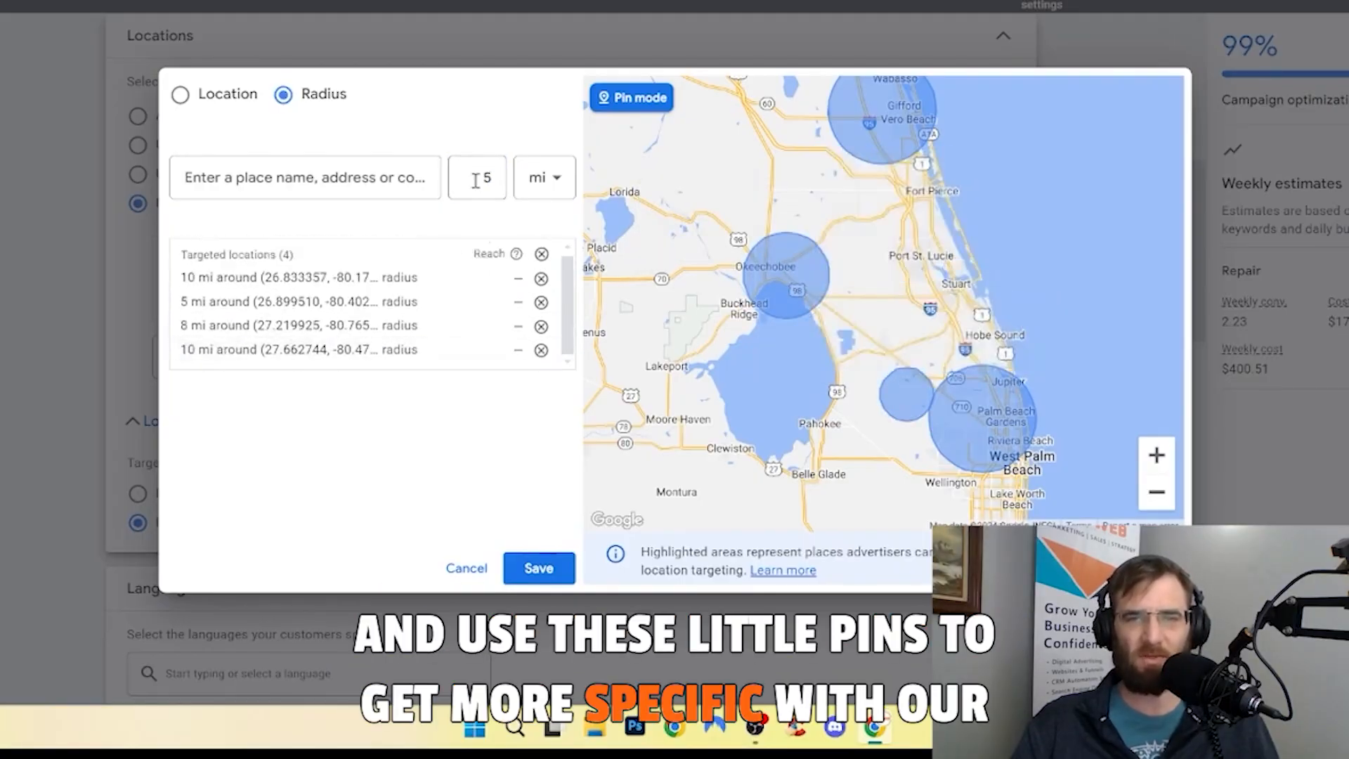
type("15")
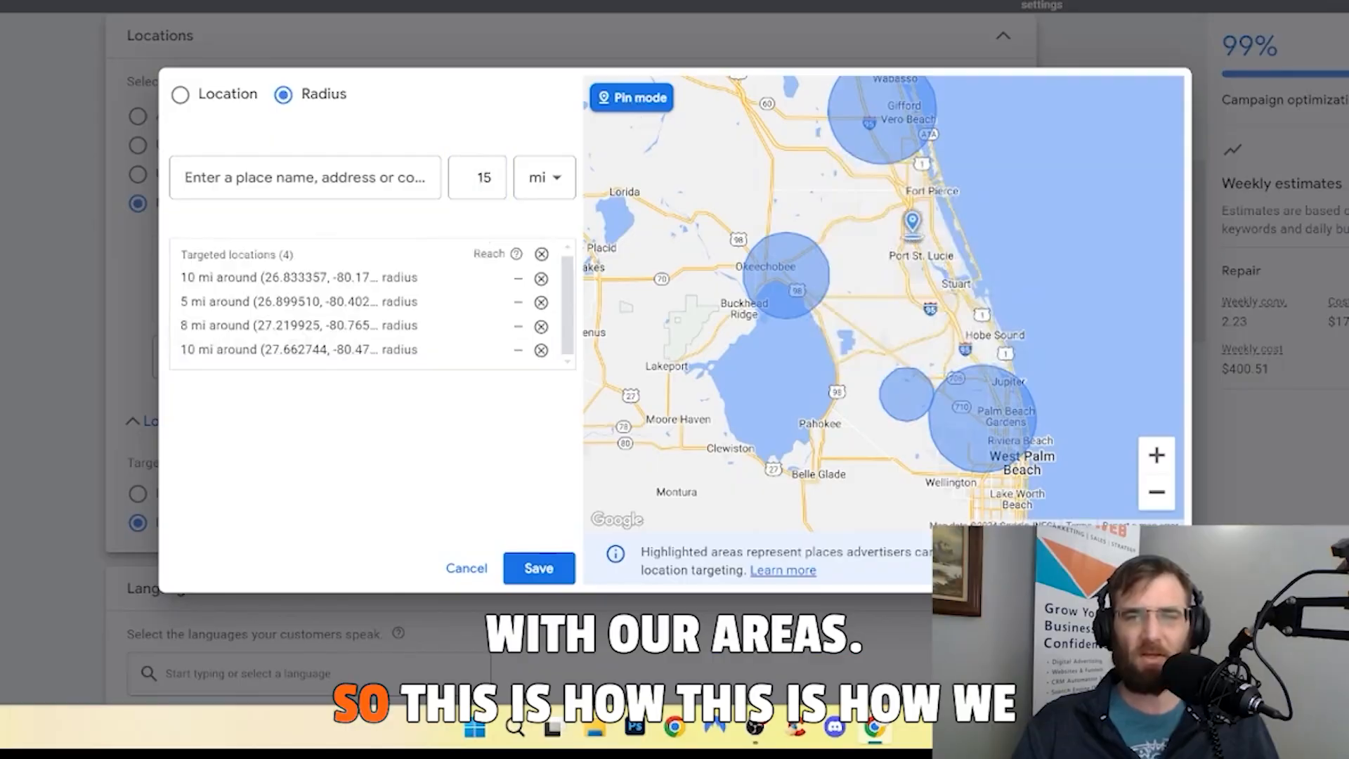
left_click(913, 229)
left_click(949, 339)
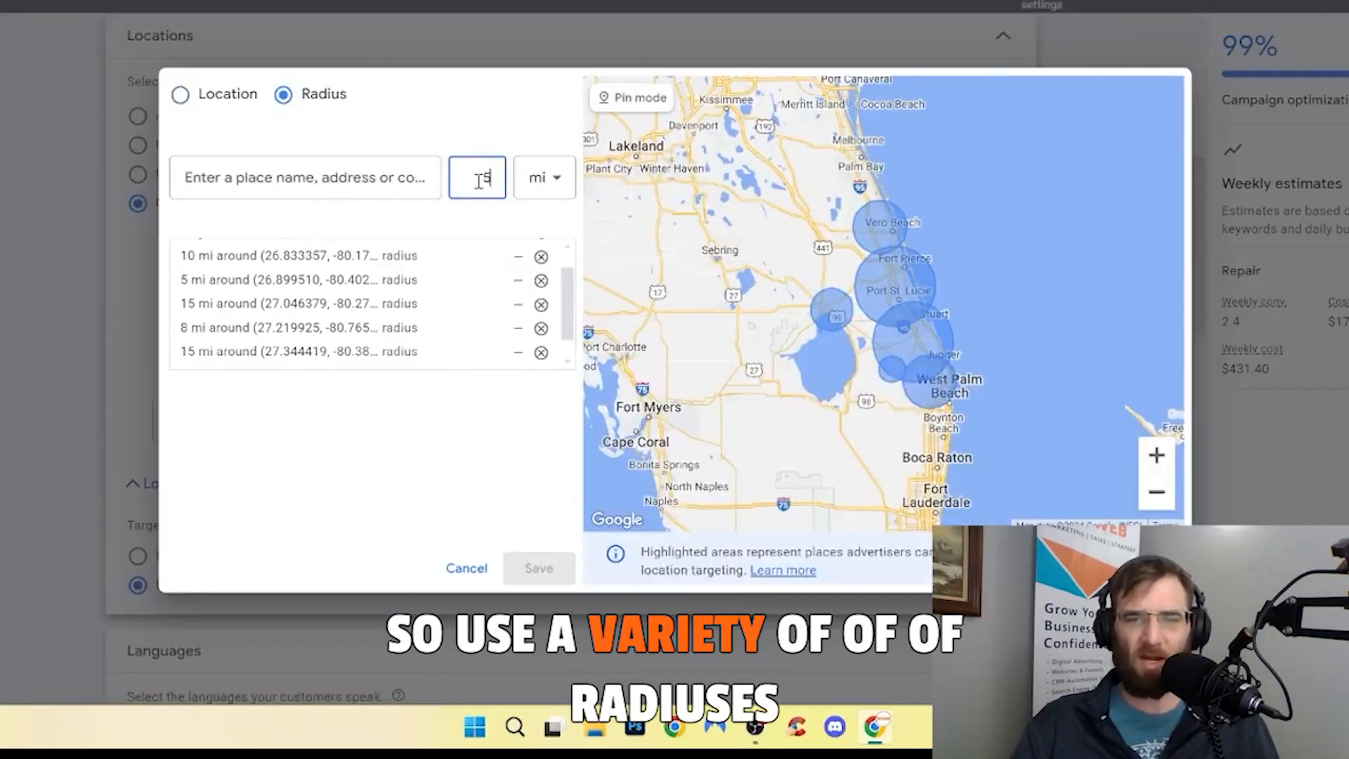
Step: In pin mode, target five 5-mile circles filling the inland gaps from east of Lake Okeechobee up to northwest of Fort Pierce
left_click(630, 96)
scroll(883, 287, "up", 1)
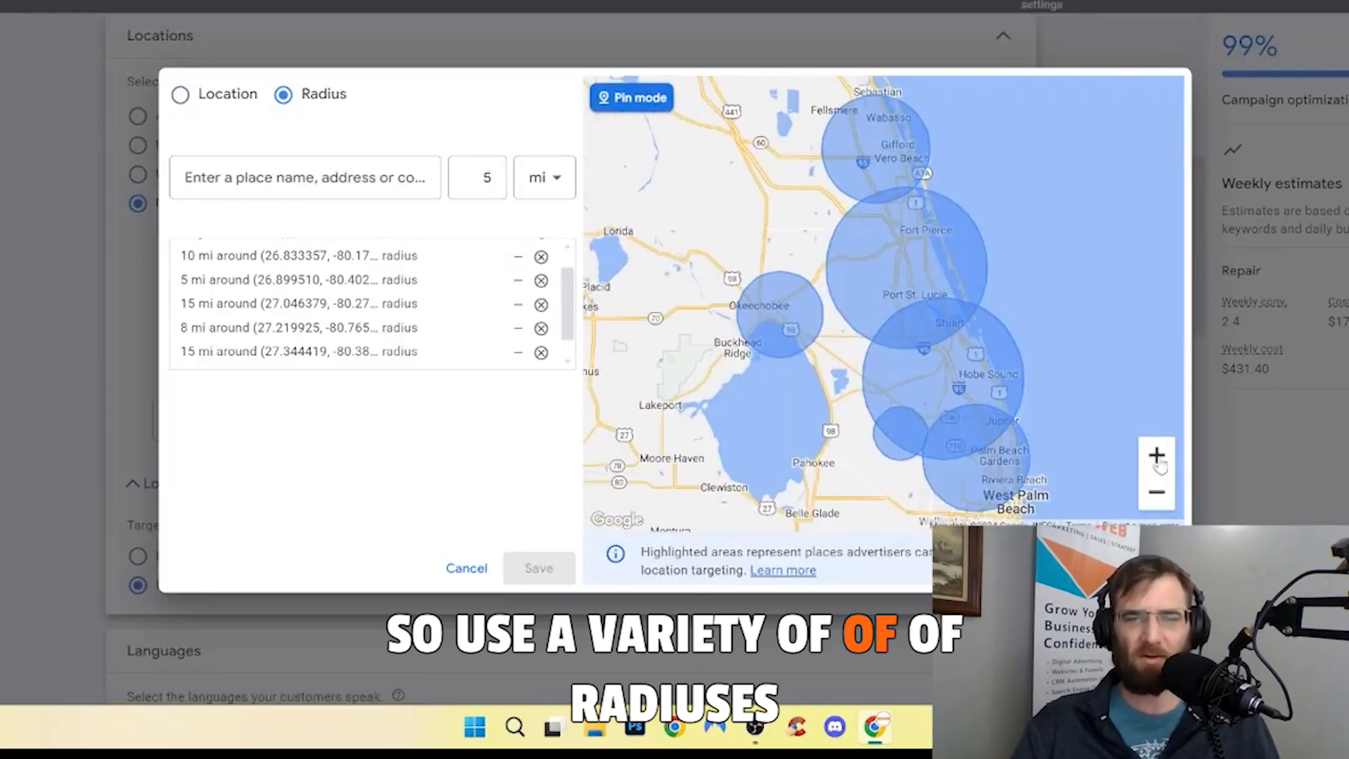
left_click(830, 412)
left_click(843, 377)
left_click(839, 330)
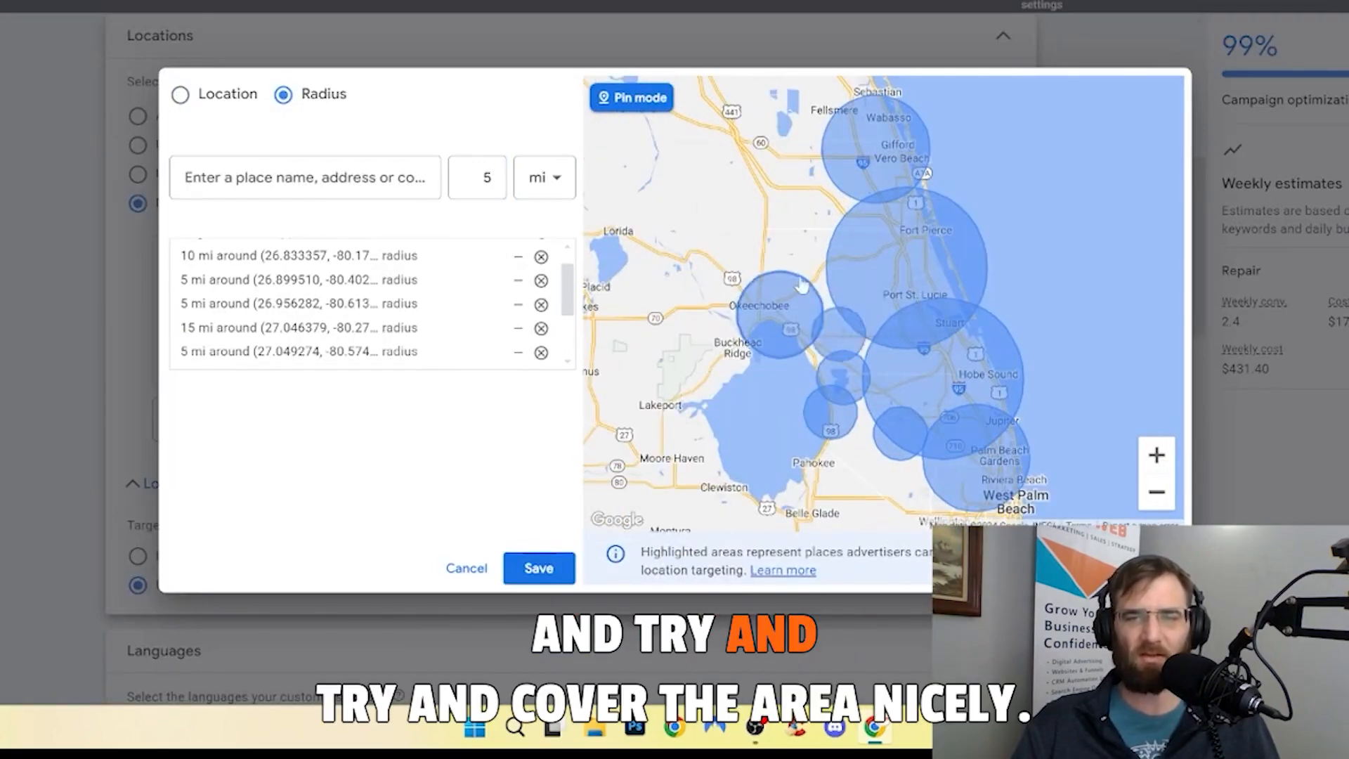
left_click(816, 276)
left_click(825, 212)
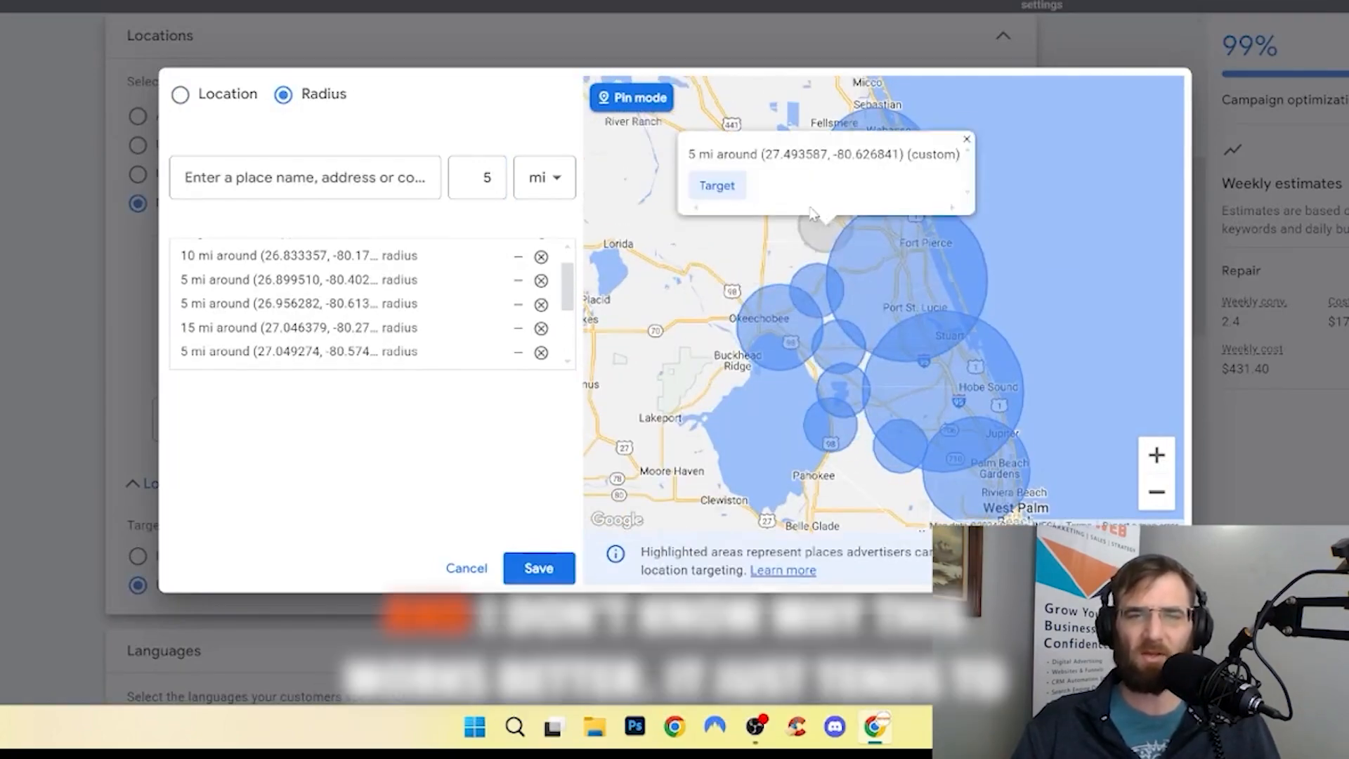
left_click(719, 184)
Step: Fill the remaining small gaps along the inland edge with three 3-mile target circles and save the targeted locations
double_click(488, 178)
type("3")
left_click(810, 381)
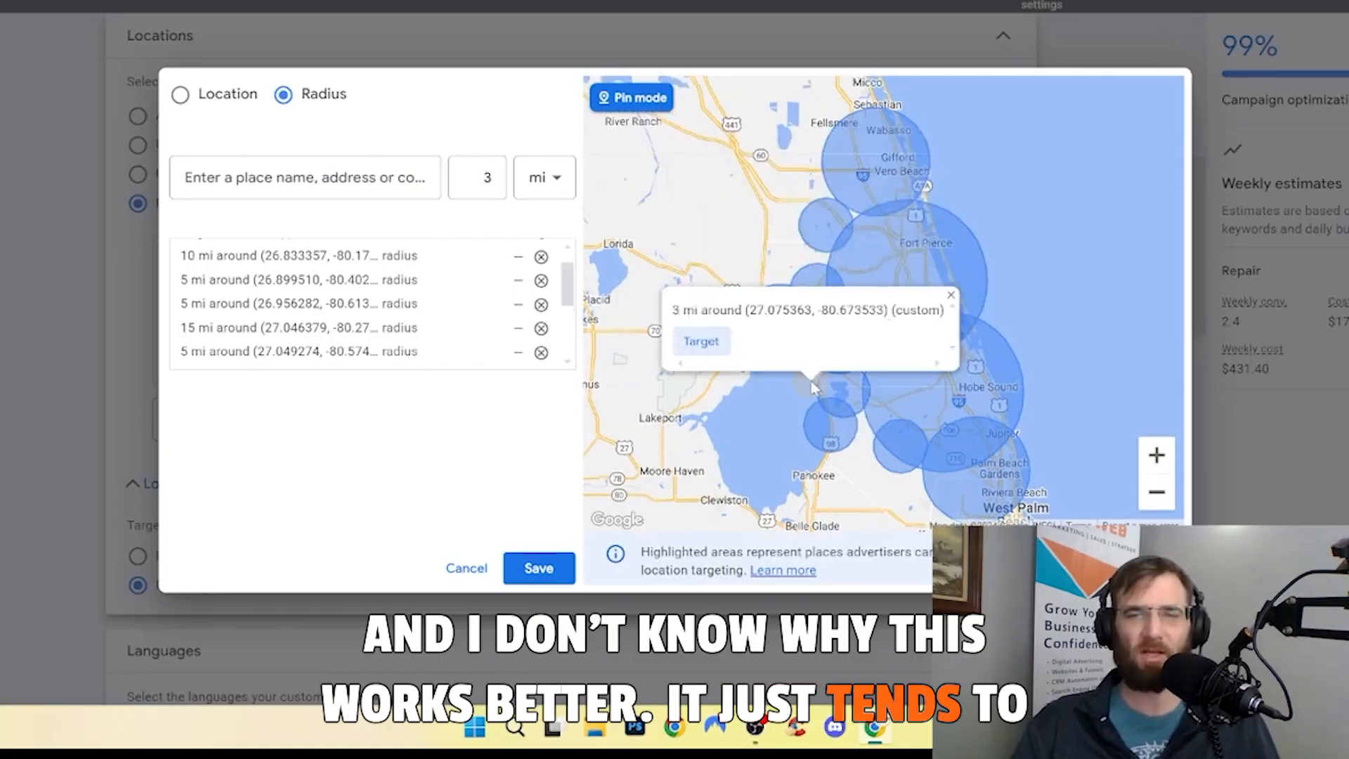
left_click(702, 341)
left_click(865, 442)
left_click(759, 402)
left_click(805, 260)
left_click(698, 220)
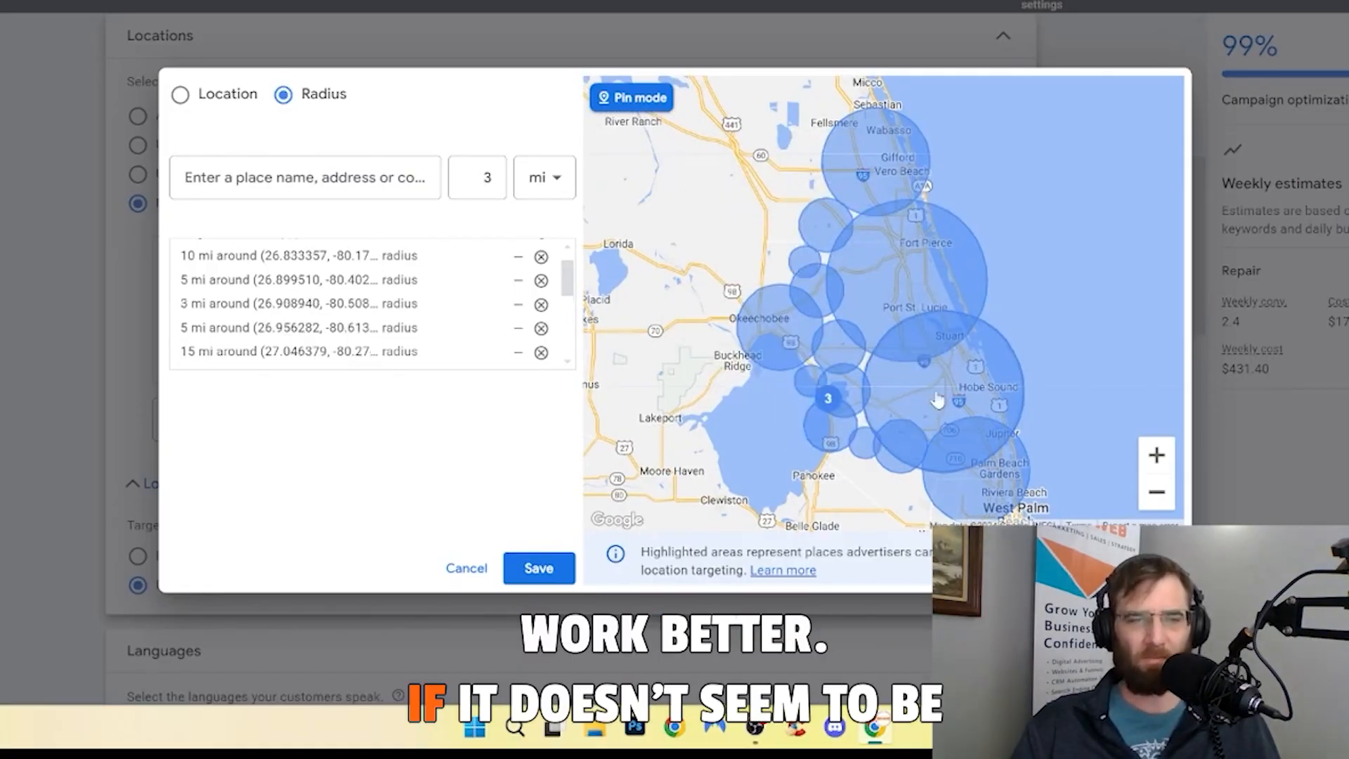
left_click(539, 568)
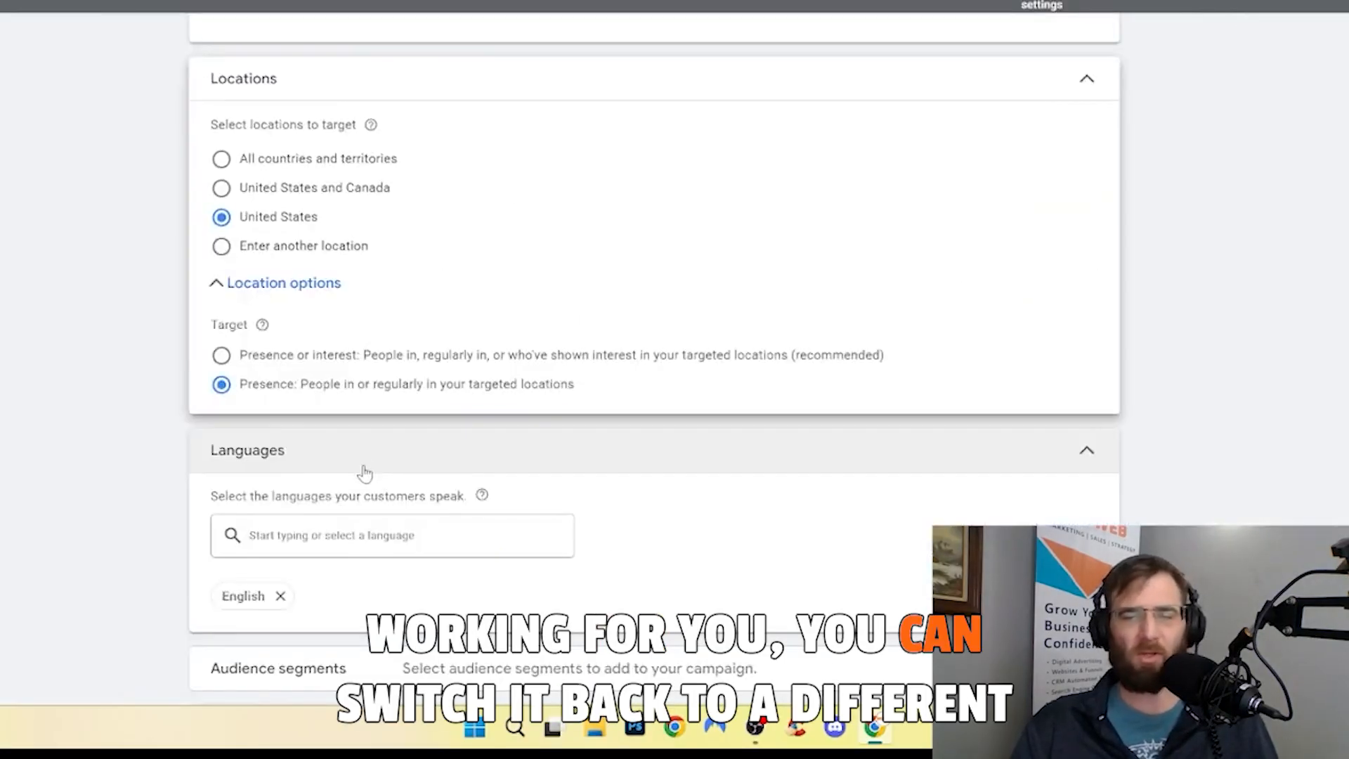
Step: Add the Roofing Services, General Contracting & Remodeling Services, Home Improvement, Home & Garden Services, Home Inspection Services and Residential Properties audience segments
scroll(364, 474, "down", 2)
scroll(364, 474, "down", 4)
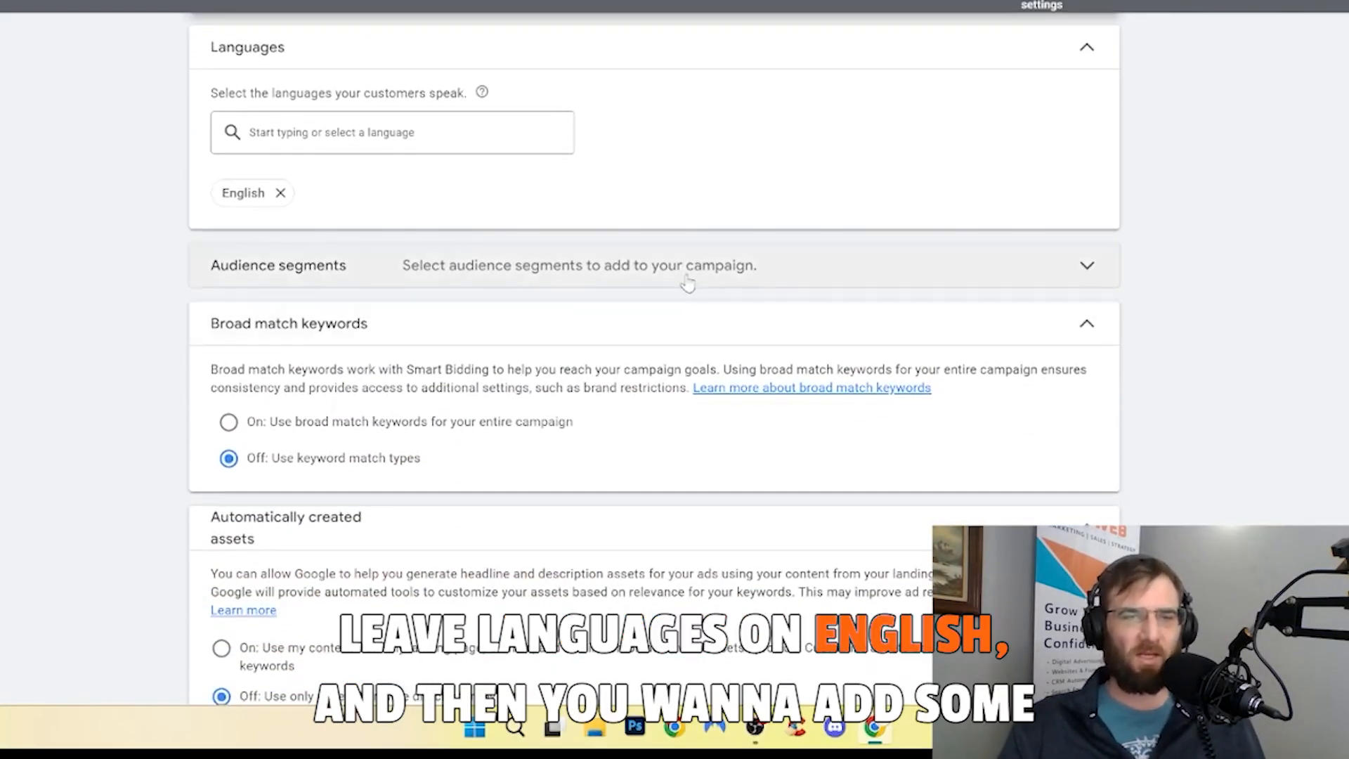
left_click(697, 280)
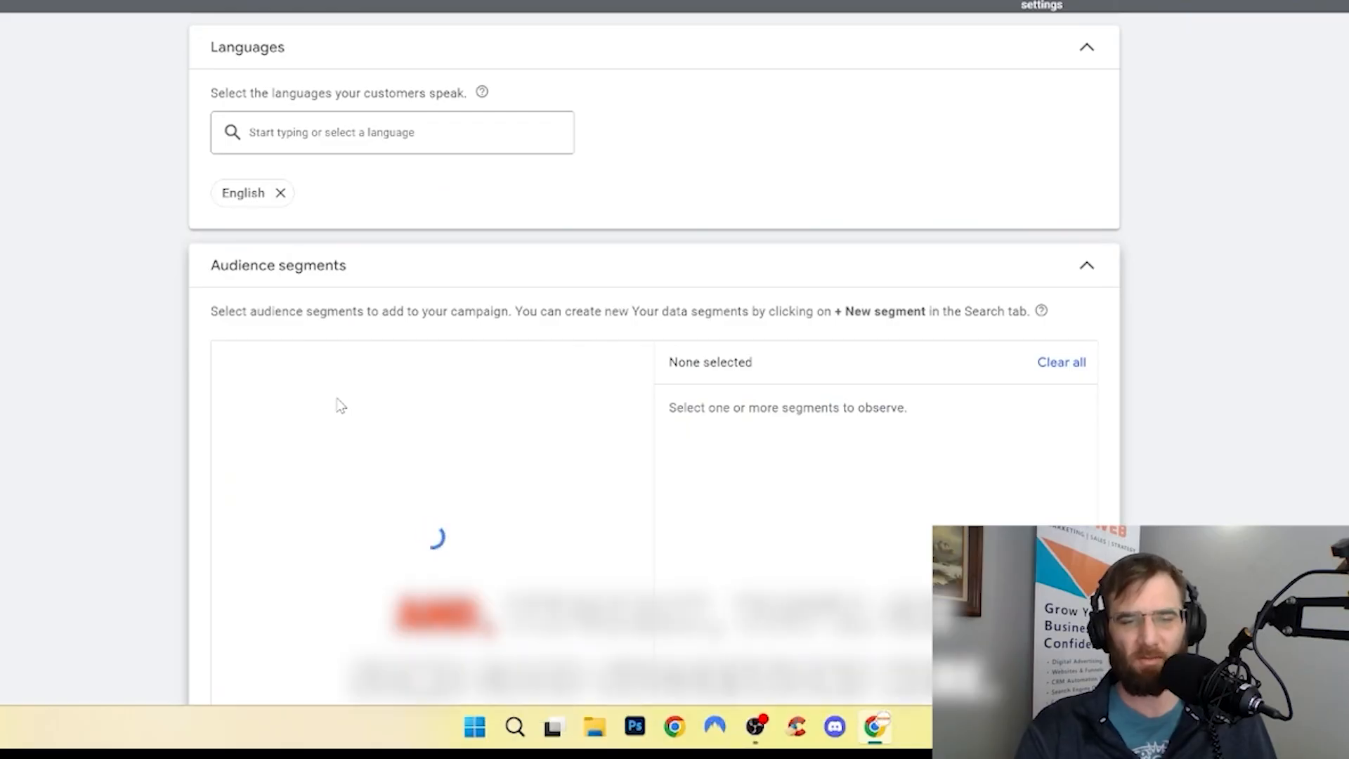
scroll(340, 406, "down", 3)
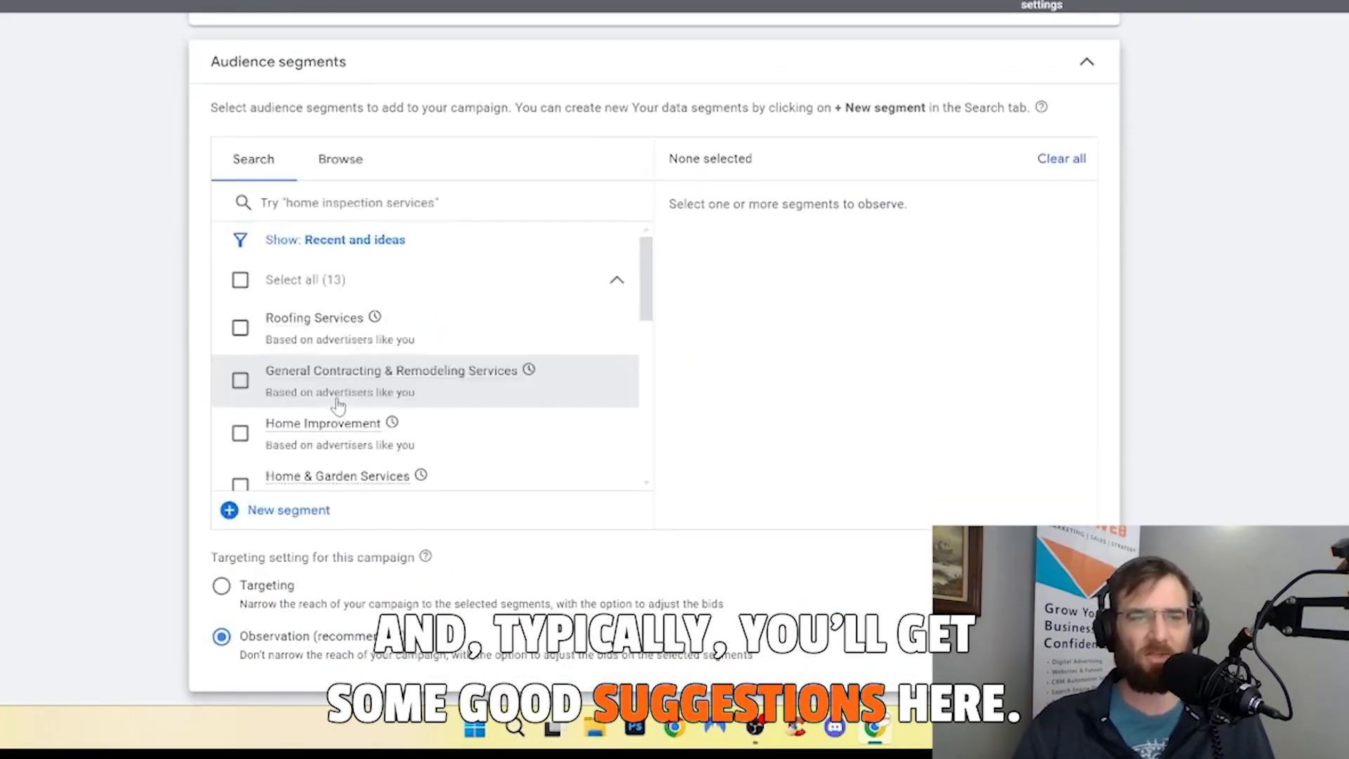
left_click(241, 326)
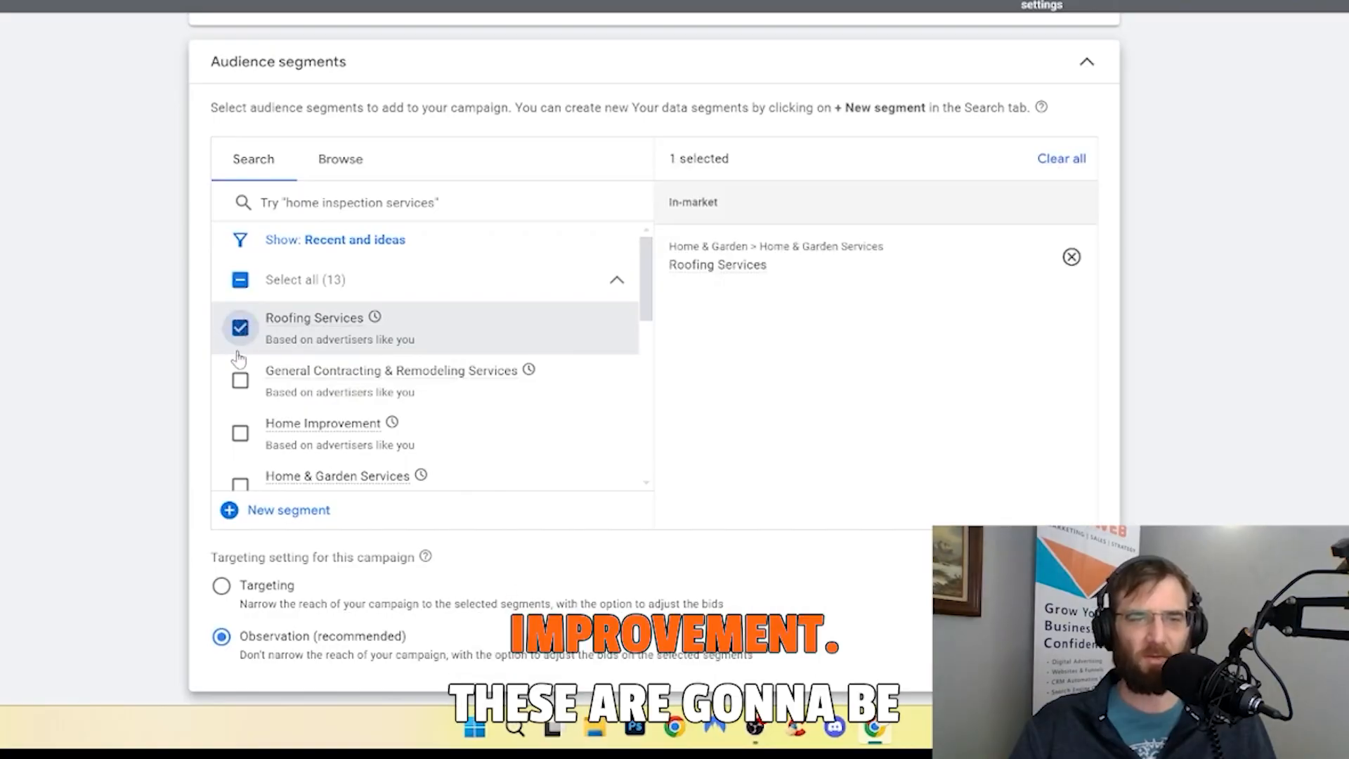
left_click(240, 432)
scroll(238, 447, "down", 1)
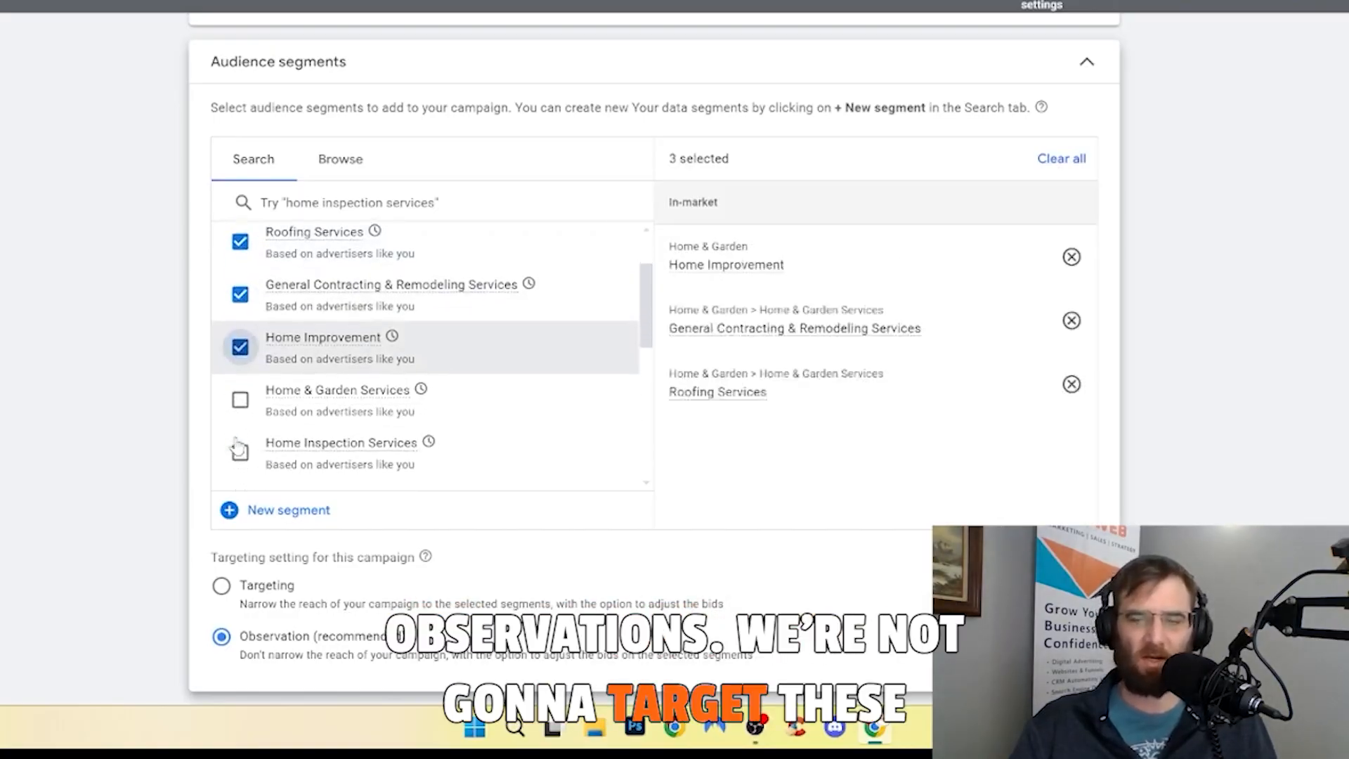
left_click(241, 400)
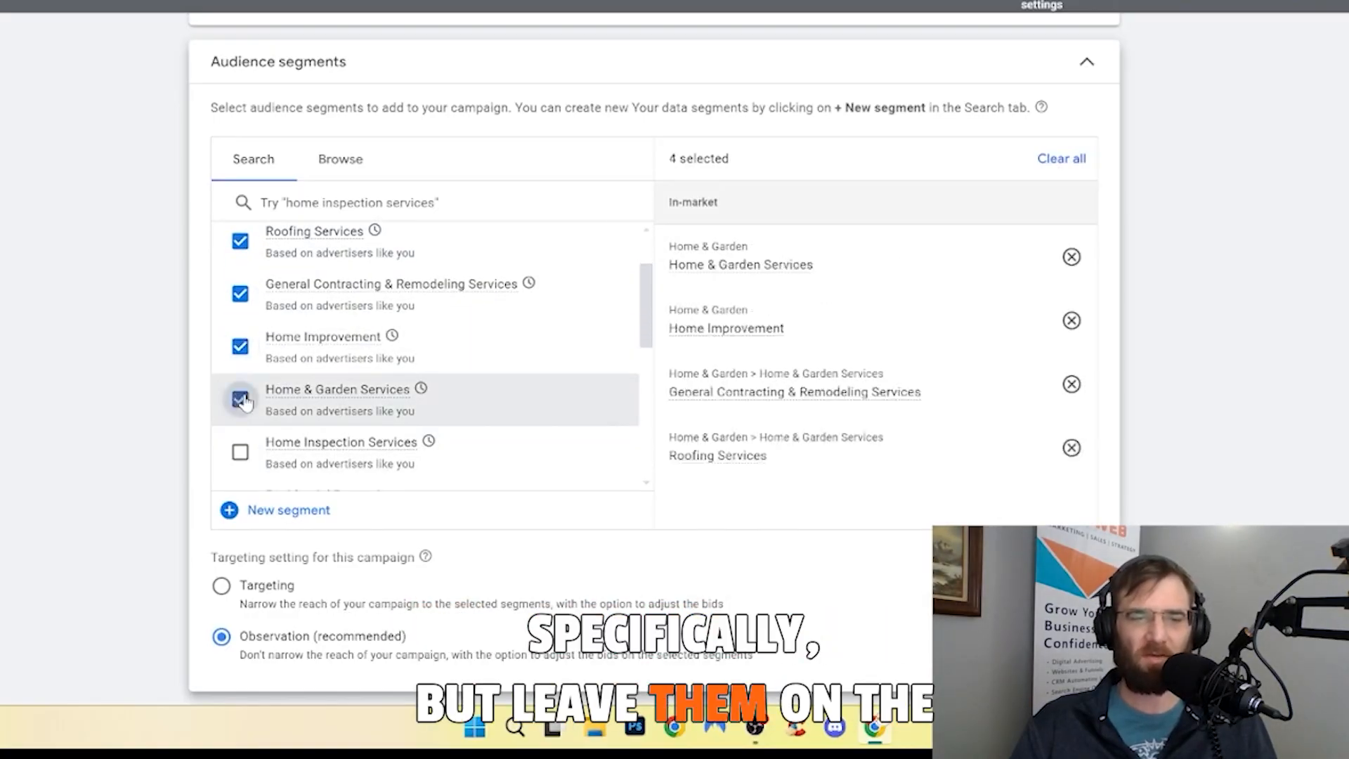
left_click(241, 450)
scroll(240, 456, "down", 2)
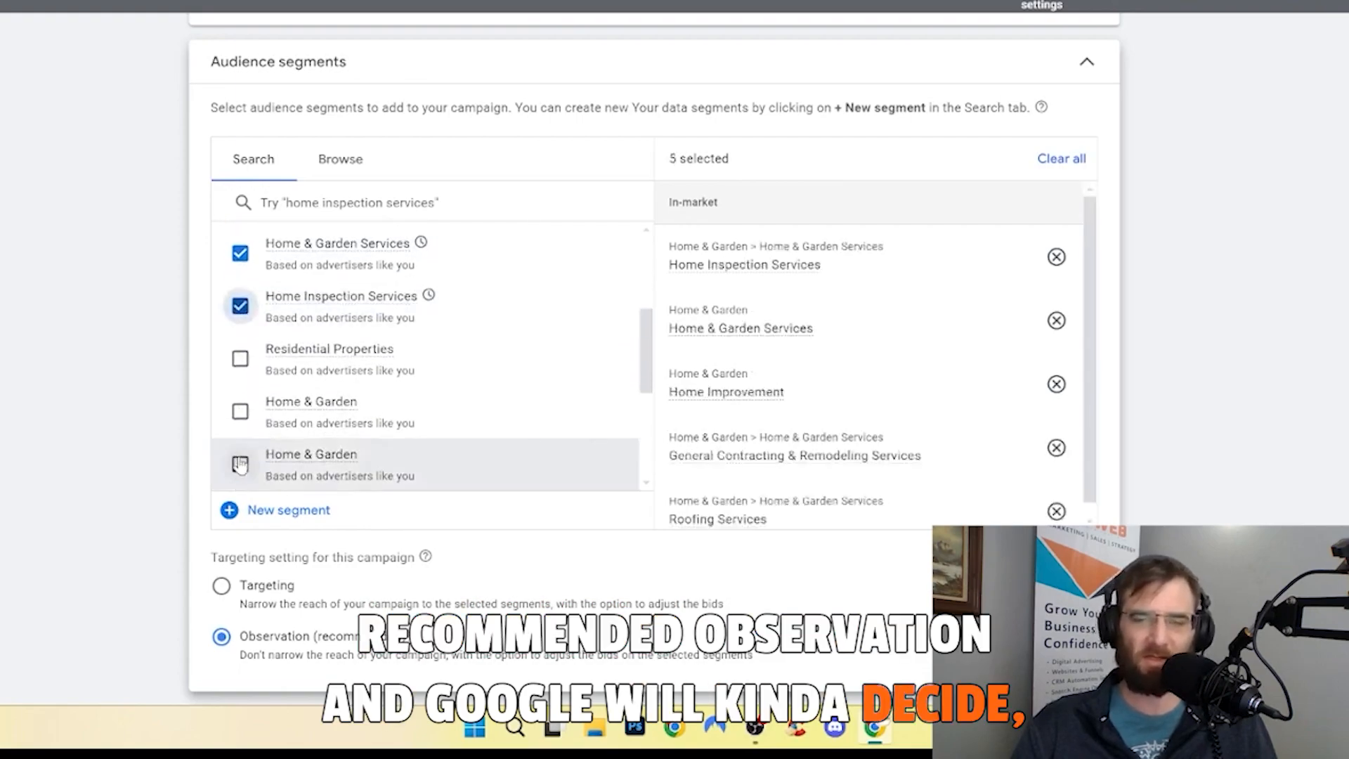
left_click(241, 361)
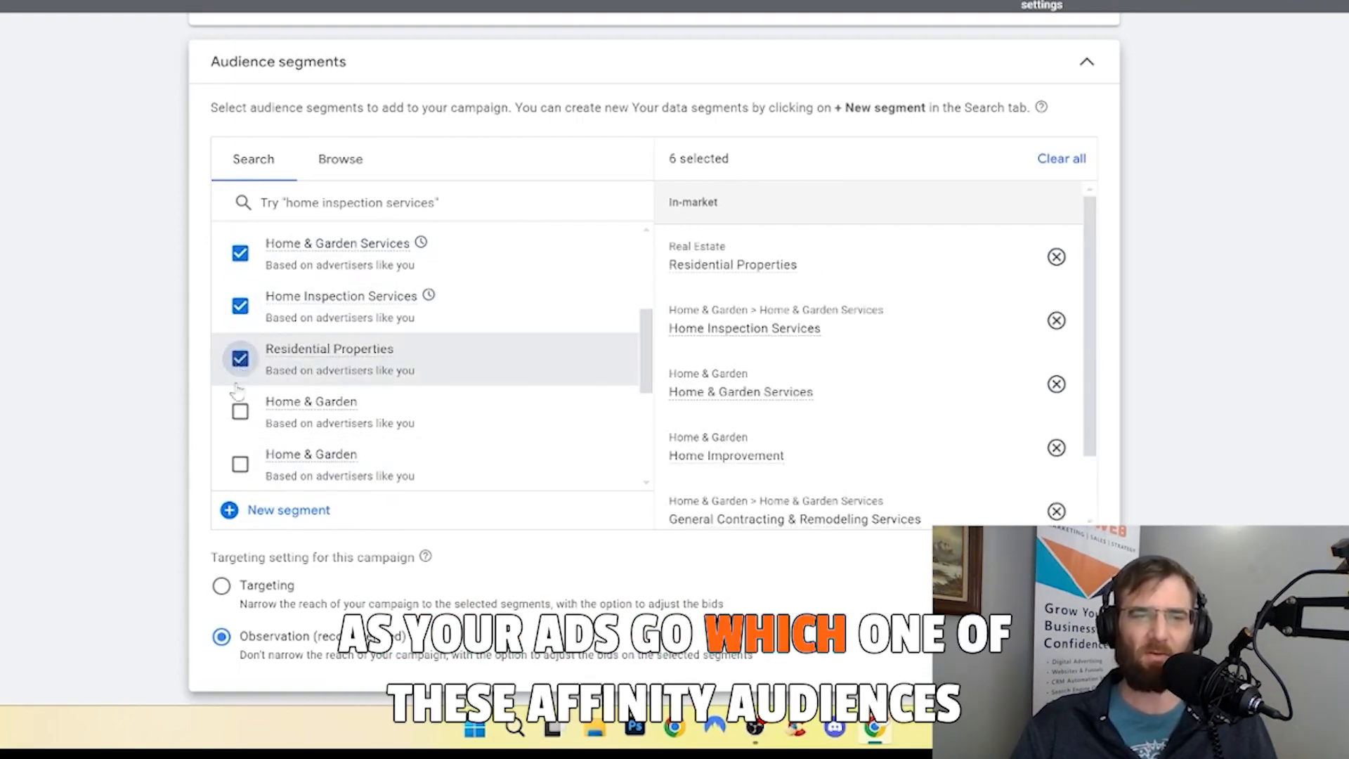
Step: Set the campaign's ad rotation to "Do not optimize: Rotate ads indefinitely"
scroll(236, 408, "down", 4)
scroll(605, 538, "down", 7)
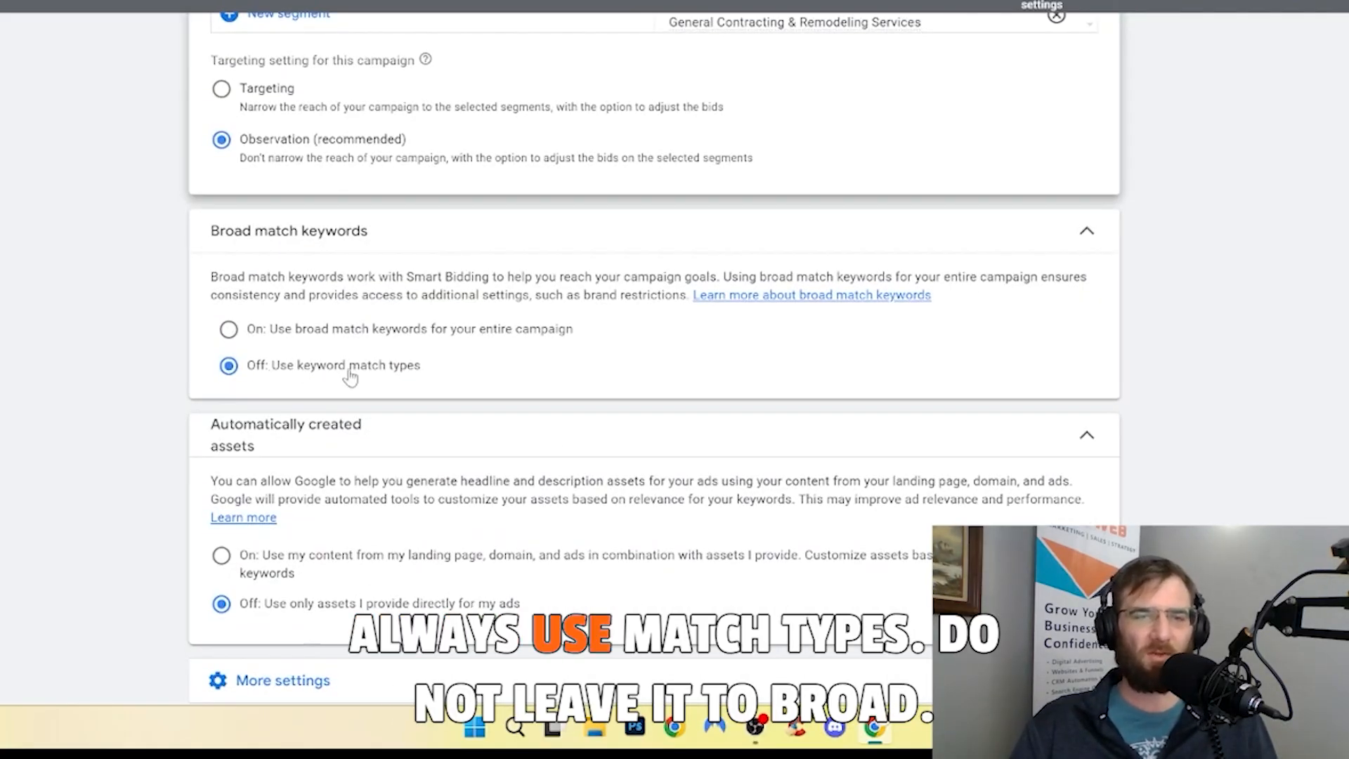
scroll(432, 377, "down", 1)
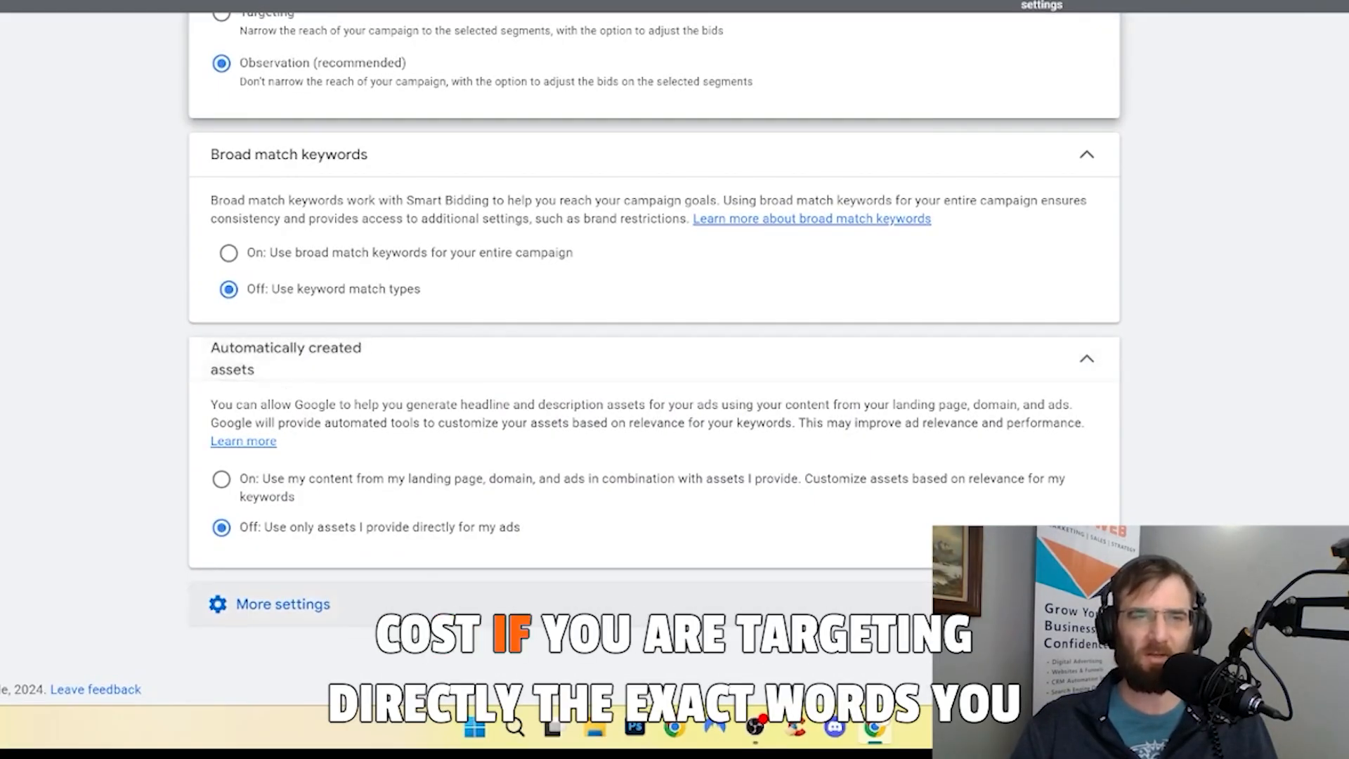
left_click(414, 603)
scroll(415, 604, "down", 2)
scroll(526, 426, "down", 1)
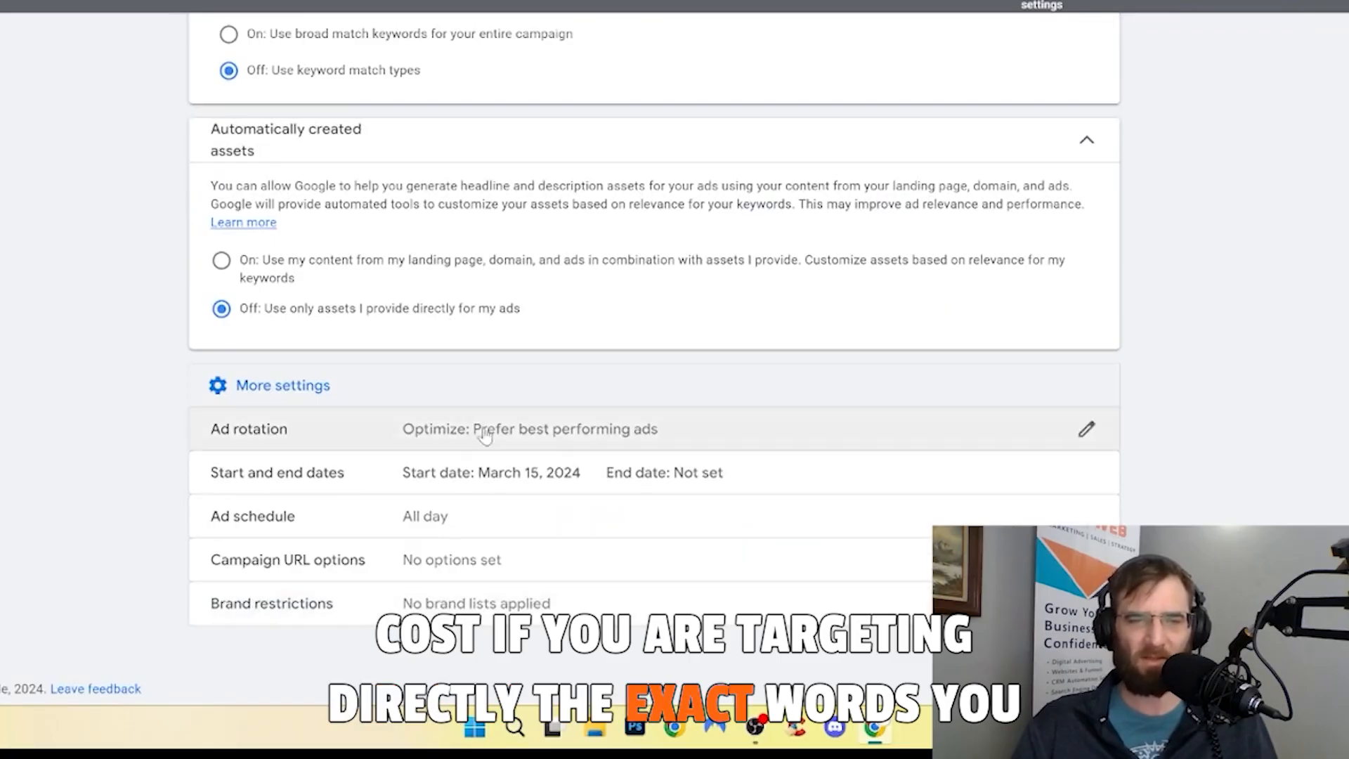
left_click(525, 427)
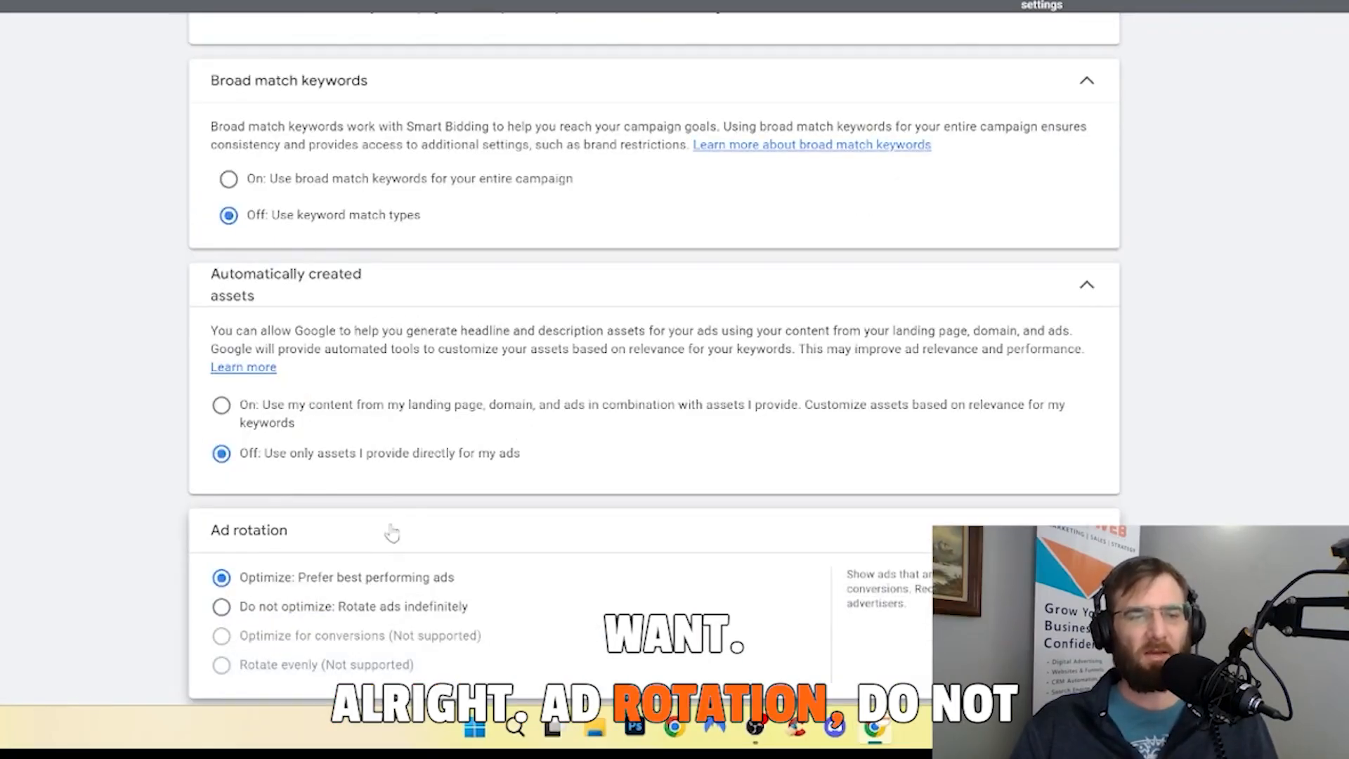
left_click(320, 608)
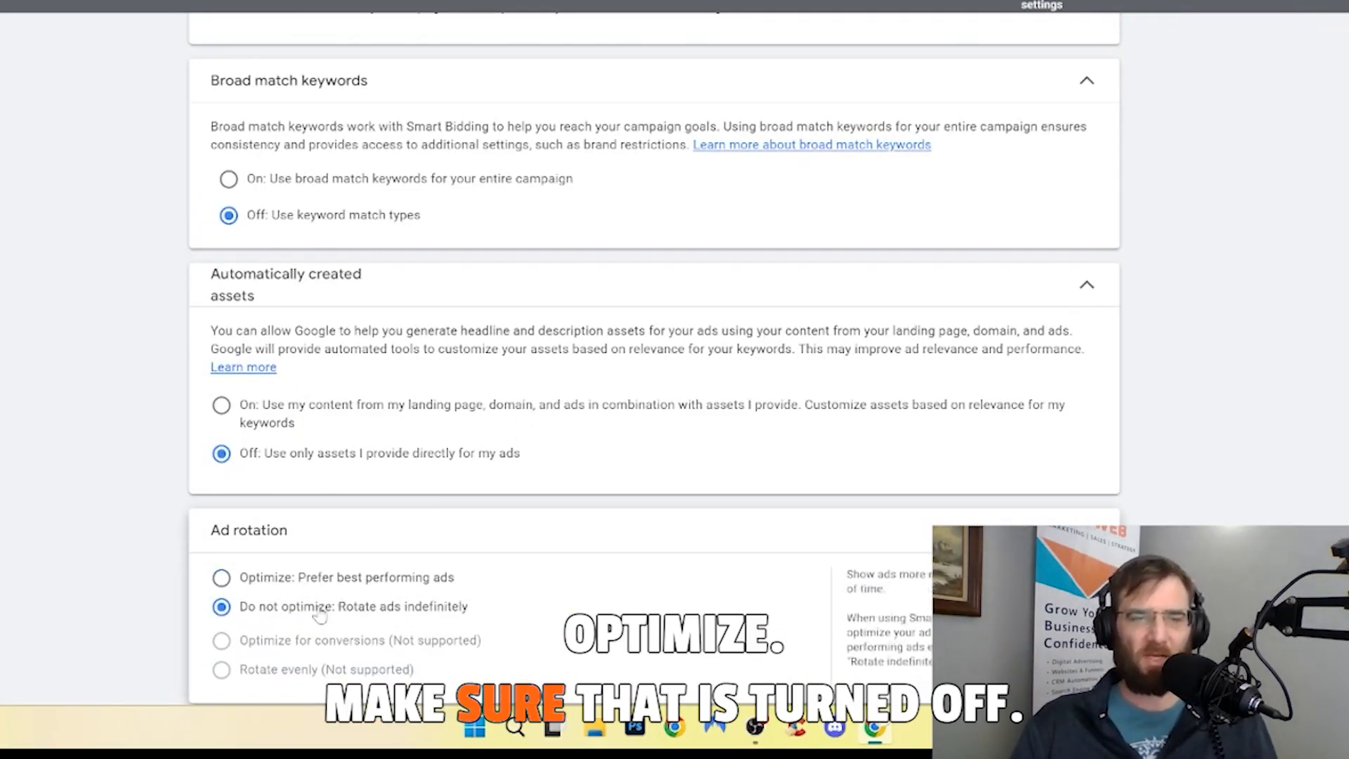
Step: Set the campaign's end date to Apr 30, 2024
scroll(654, 602, "down", 3)
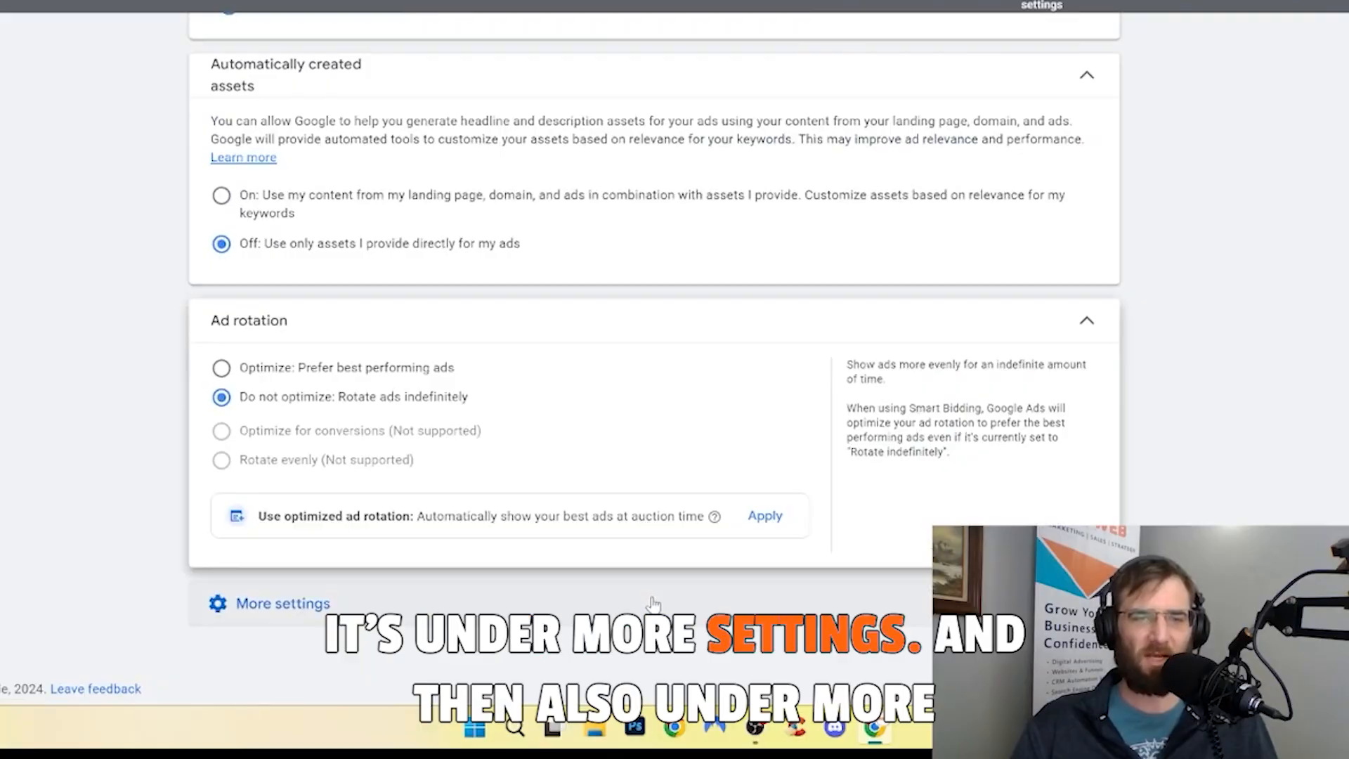
scroll(651, 602, "down", 3)
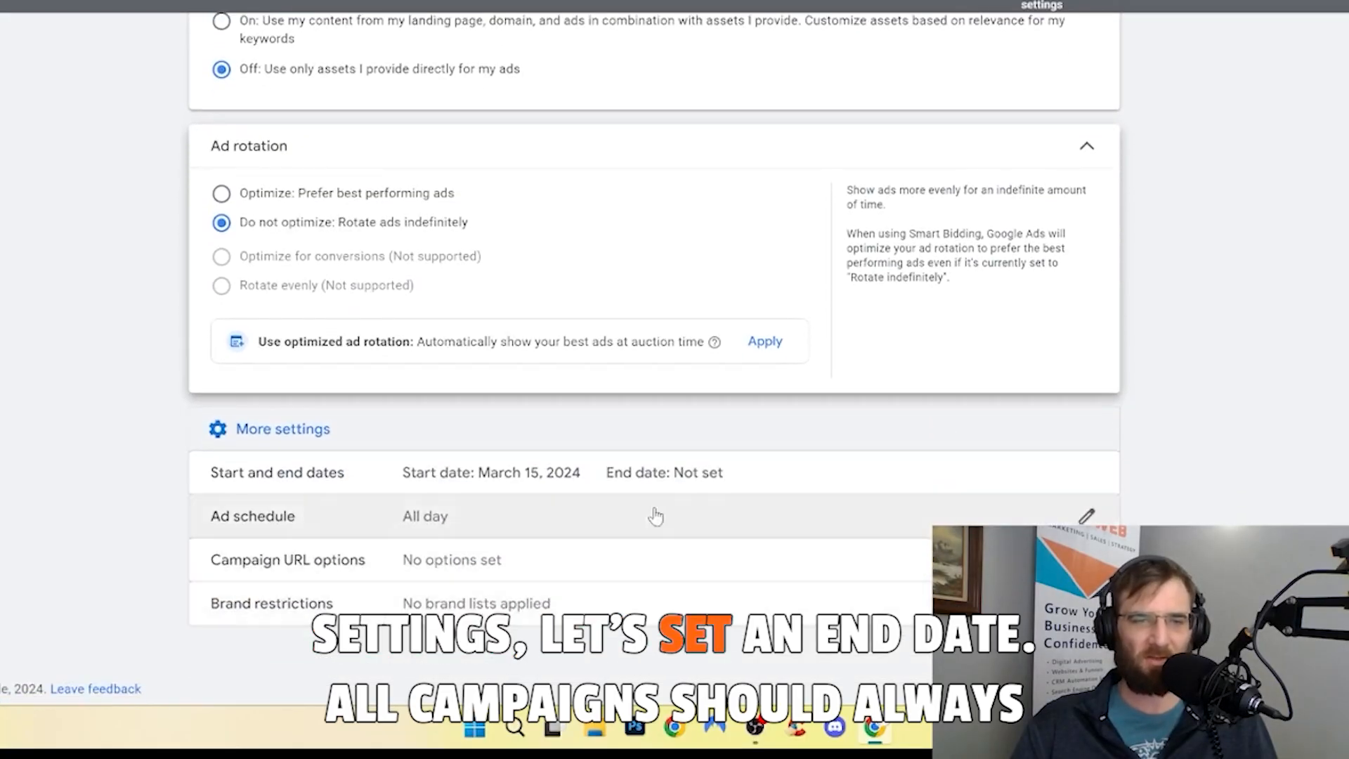
left_click(688, 475)
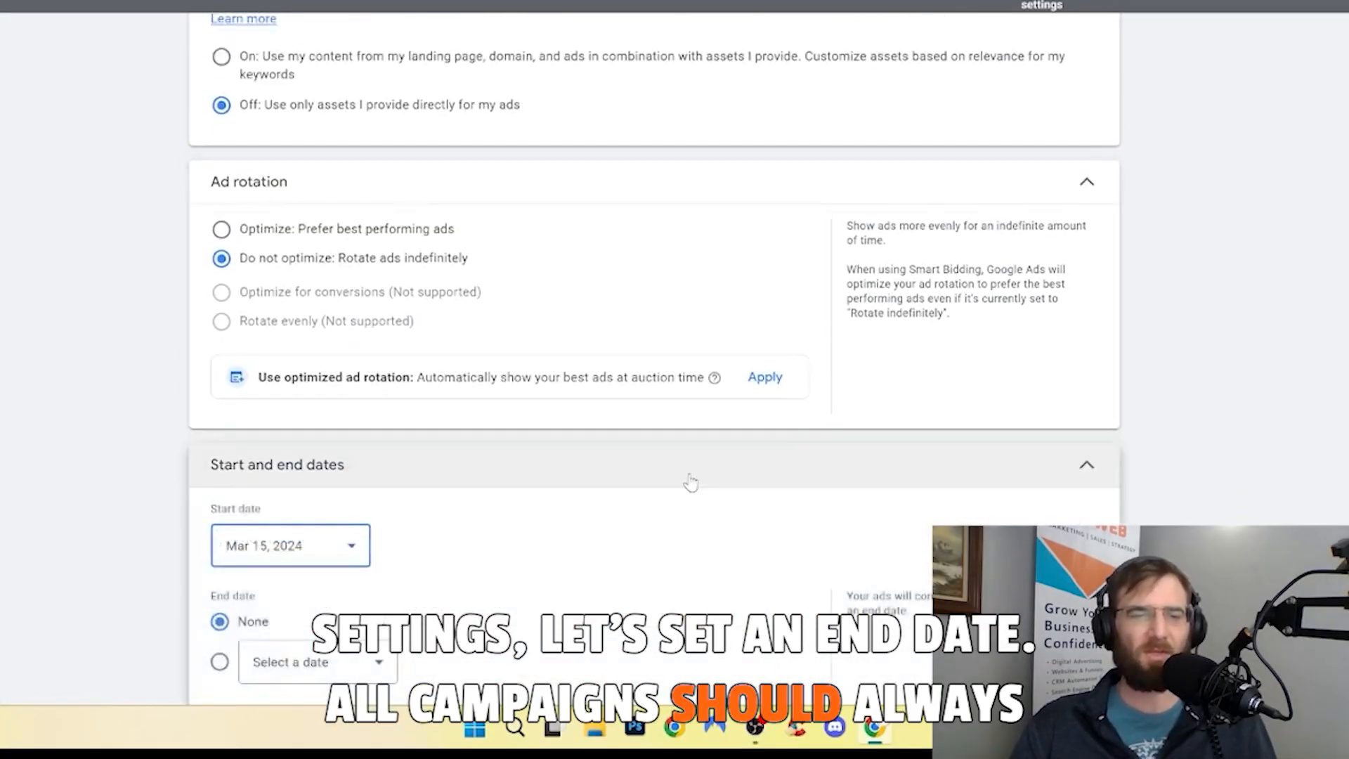
scroll(430, 555, "down", 2)
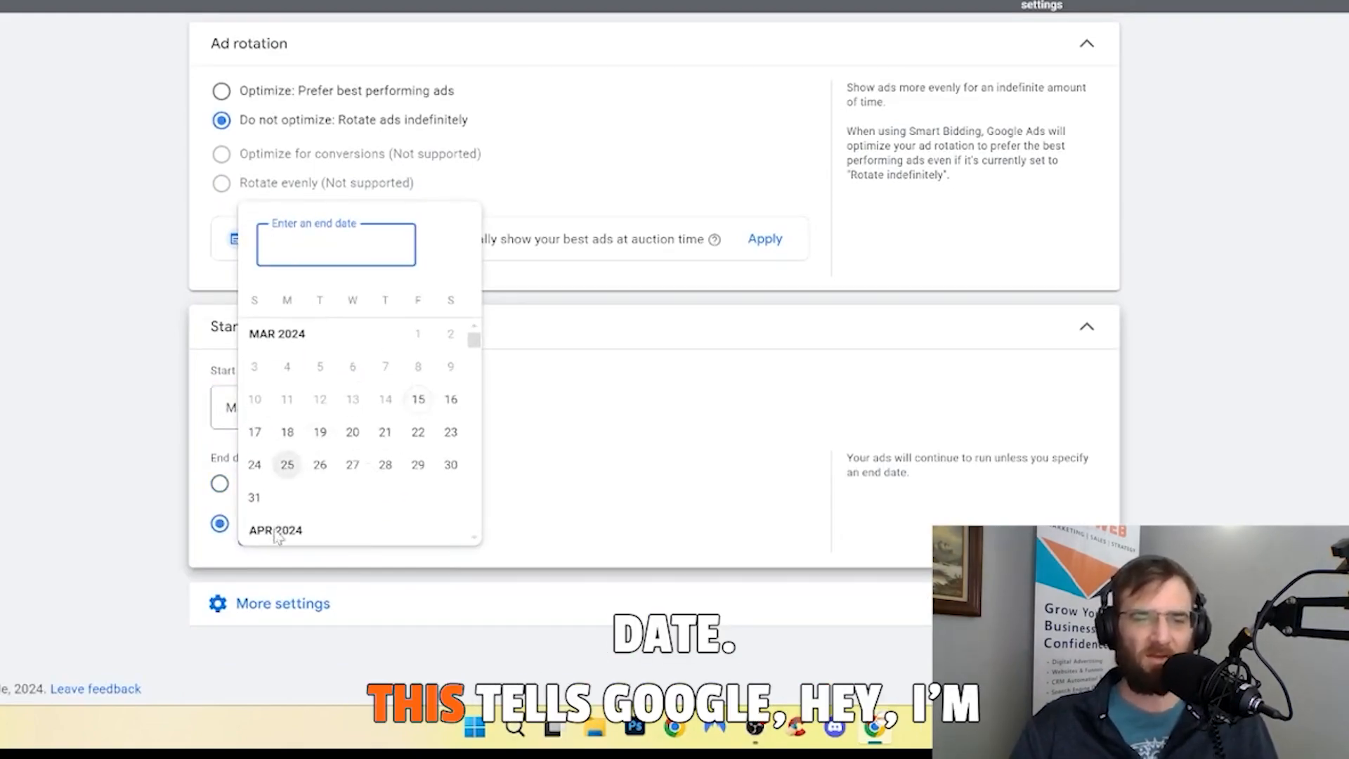
scroll(275, 535, "down", 3)
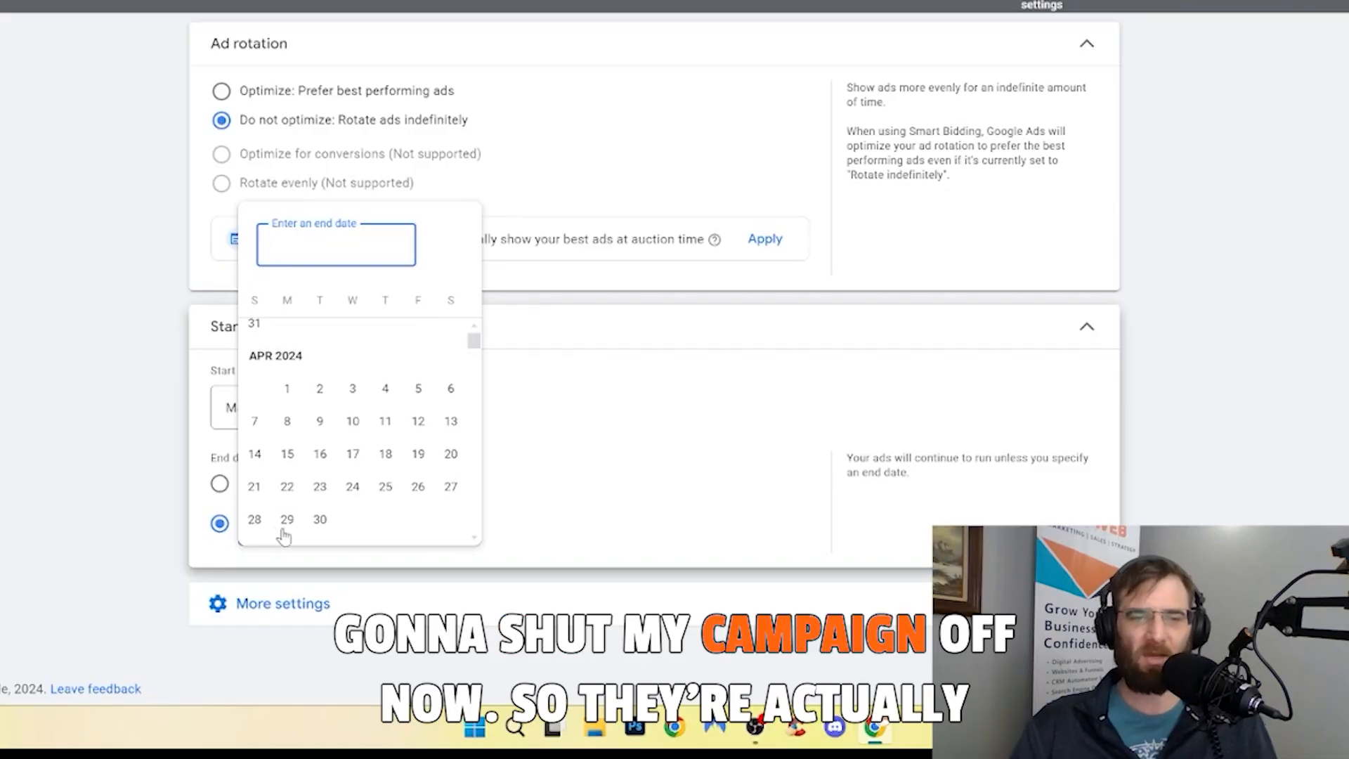
left_click(319, 520)
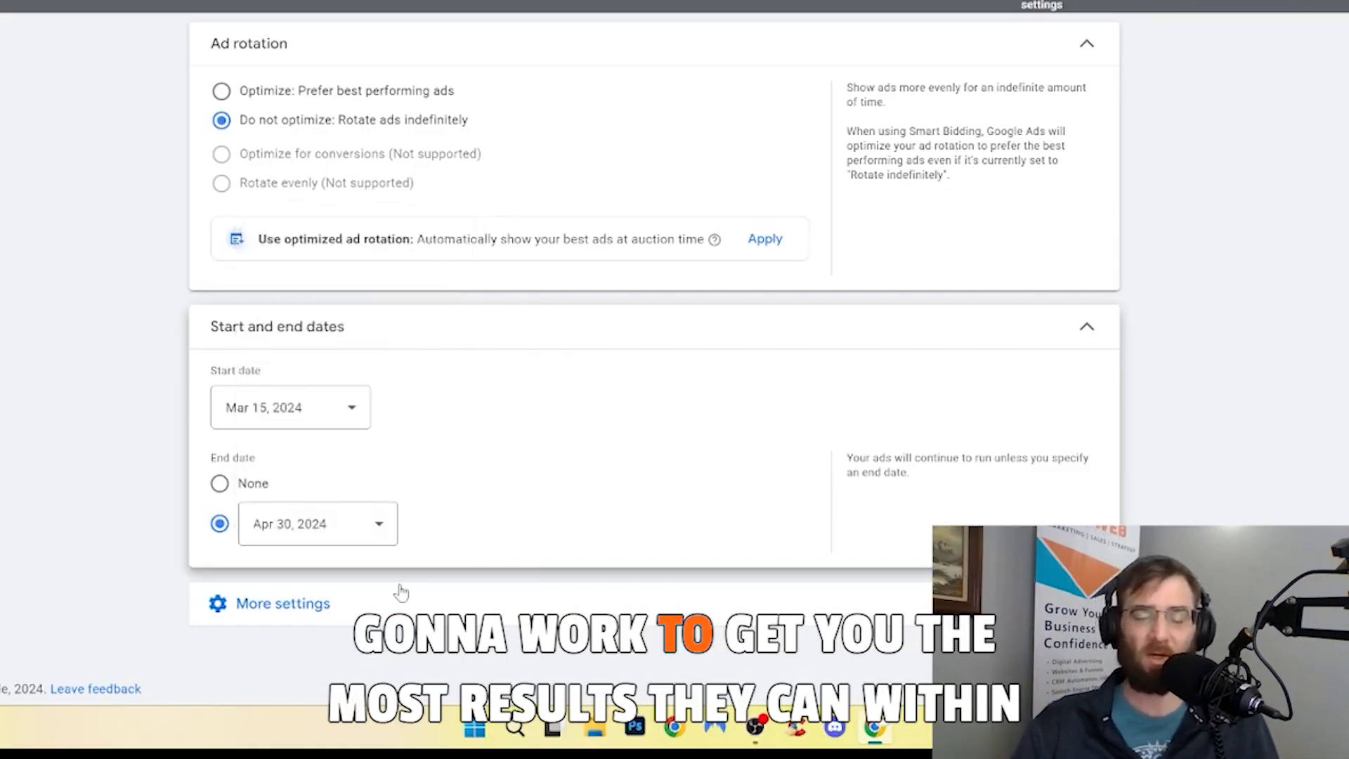
Step: Open the campaign's ad schedule and set its start time to 05:00 for all days
left_click(341, 602)
scroll(340, 601, "down", 2)
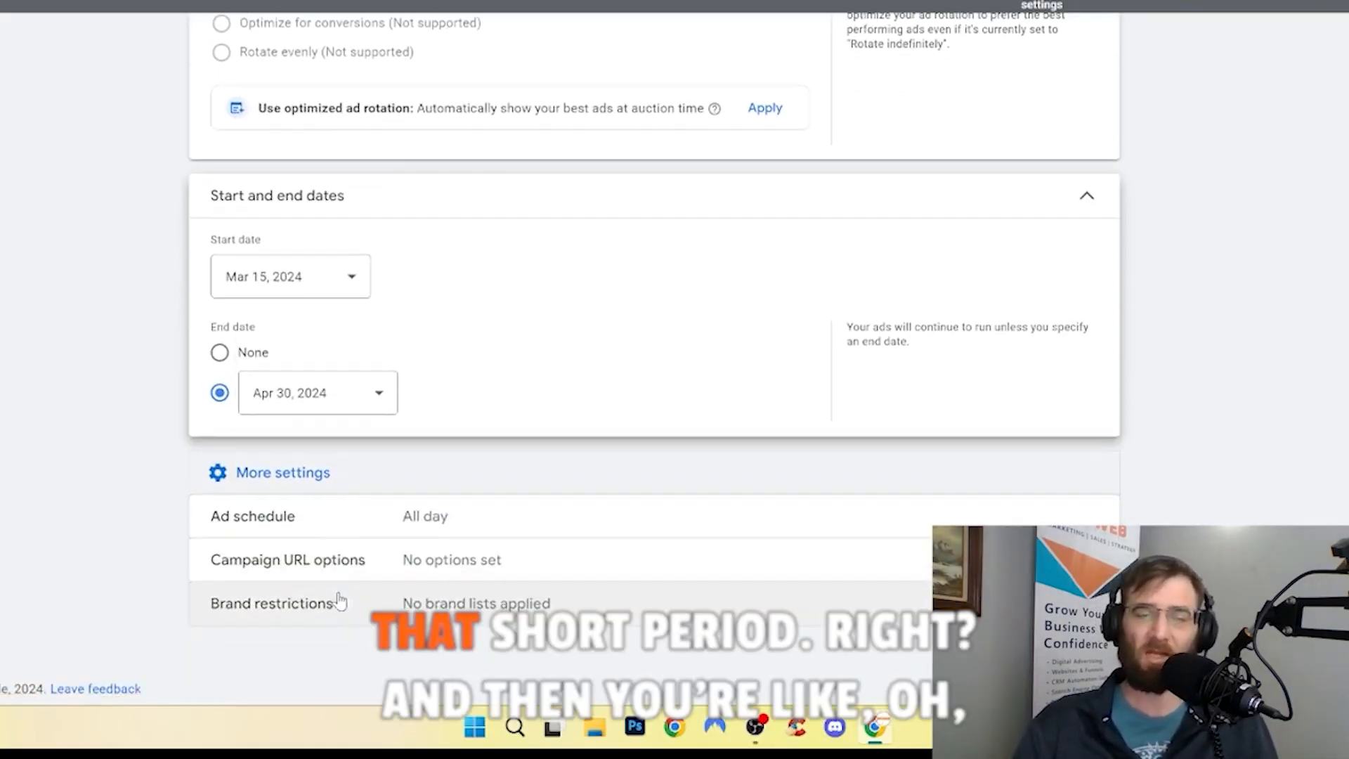
left_click(479, 517)
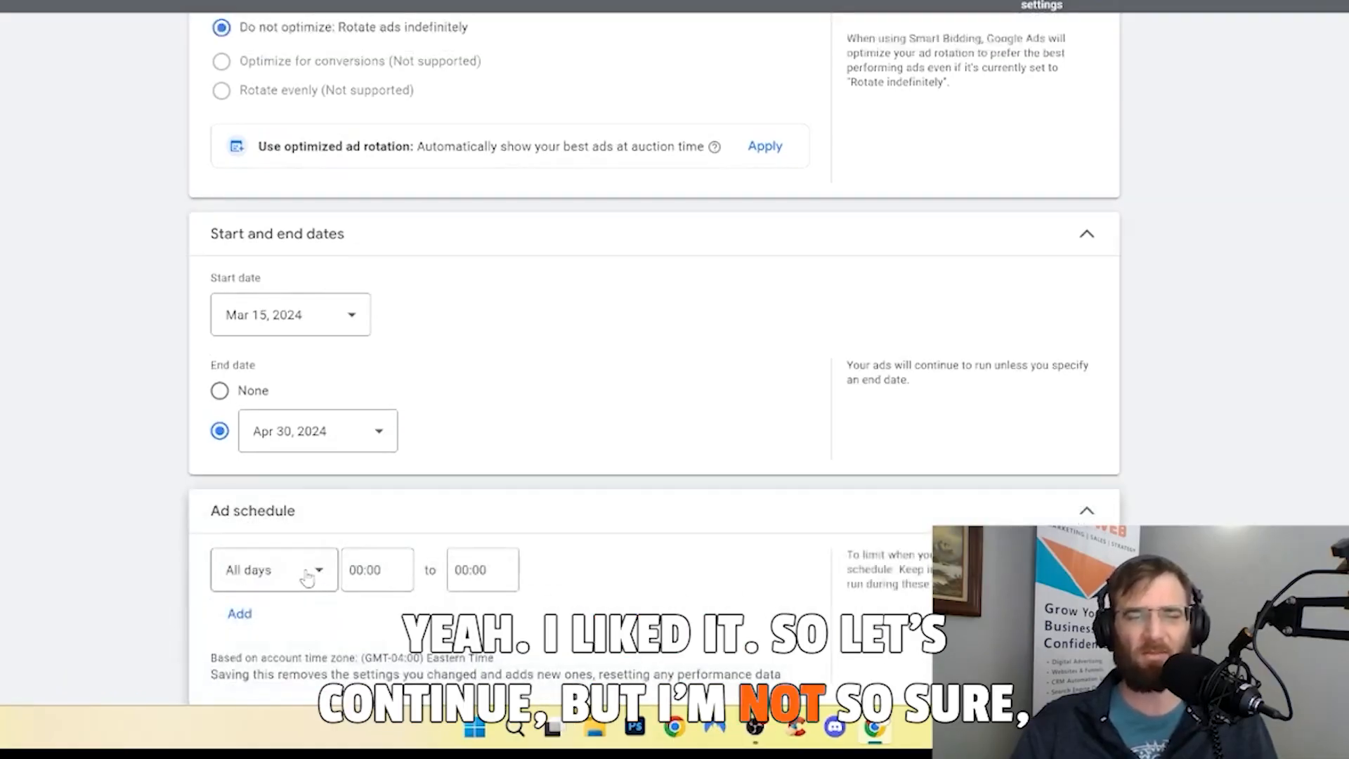
left_click(354, 571)
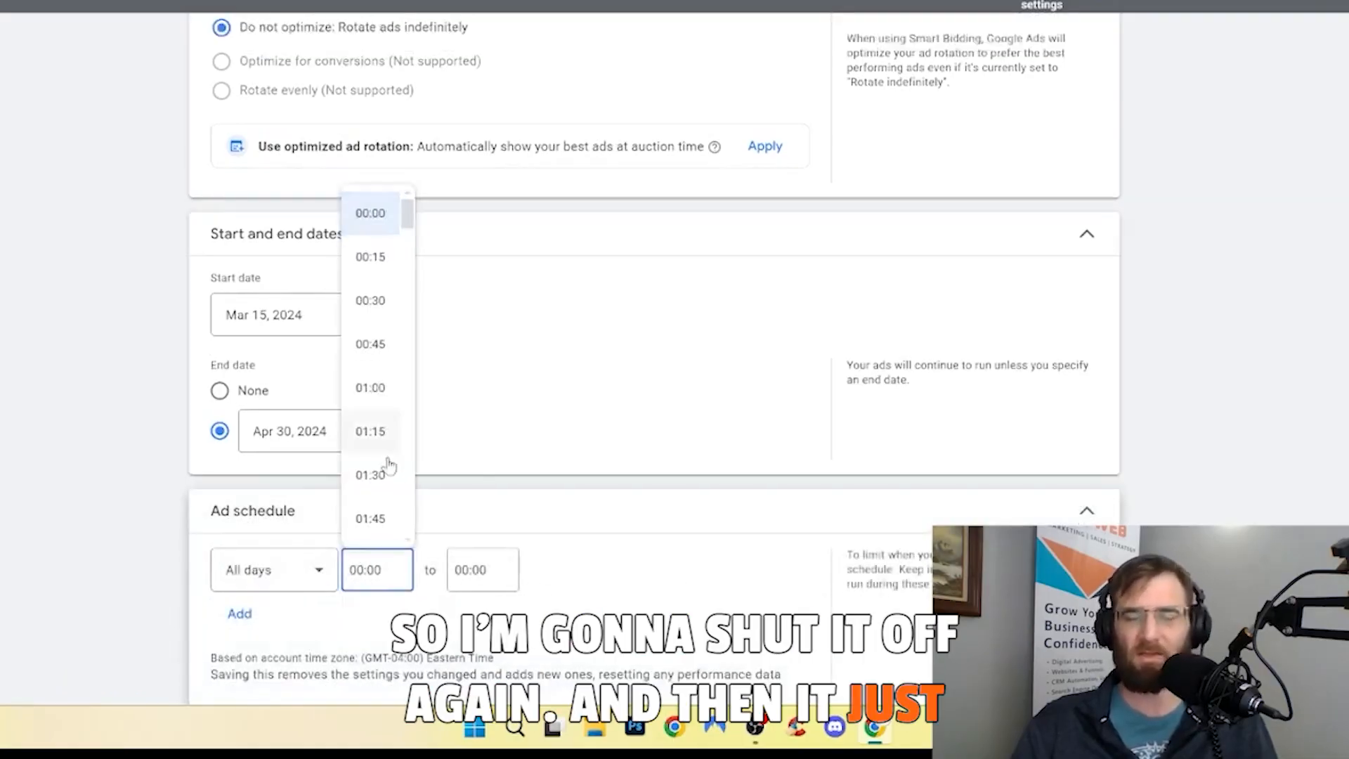
left_click(325, 575)
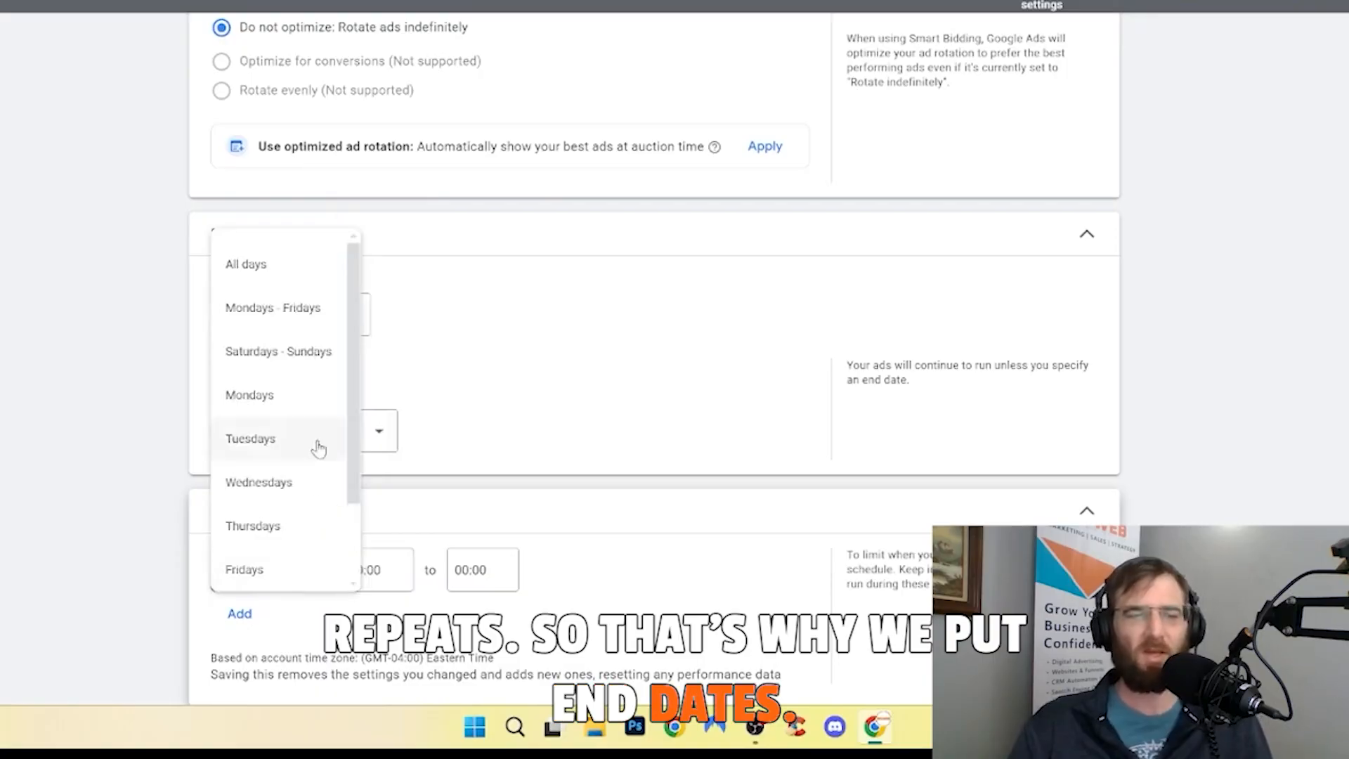
left_click(324, 571)
scroll(373, 415, "down", 5)
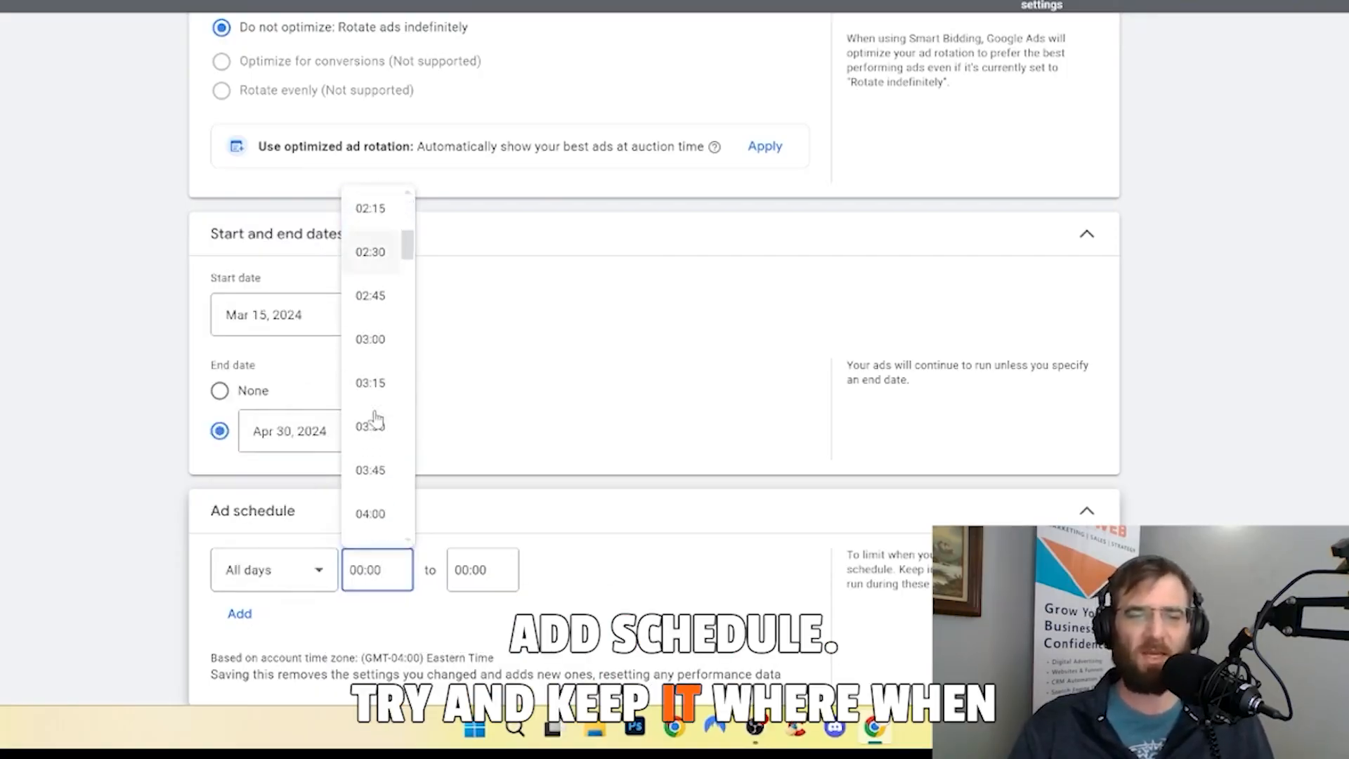
scroll(376, 419, "down", 3)
left_click(379, 420)
Step: Set the ad schedule's end time to 23:45 and finish the campaign settings to reach the keywords and ads page
left_click(478, 570)
scroll(491, 457, "down", 15)
left_click(472, 418)
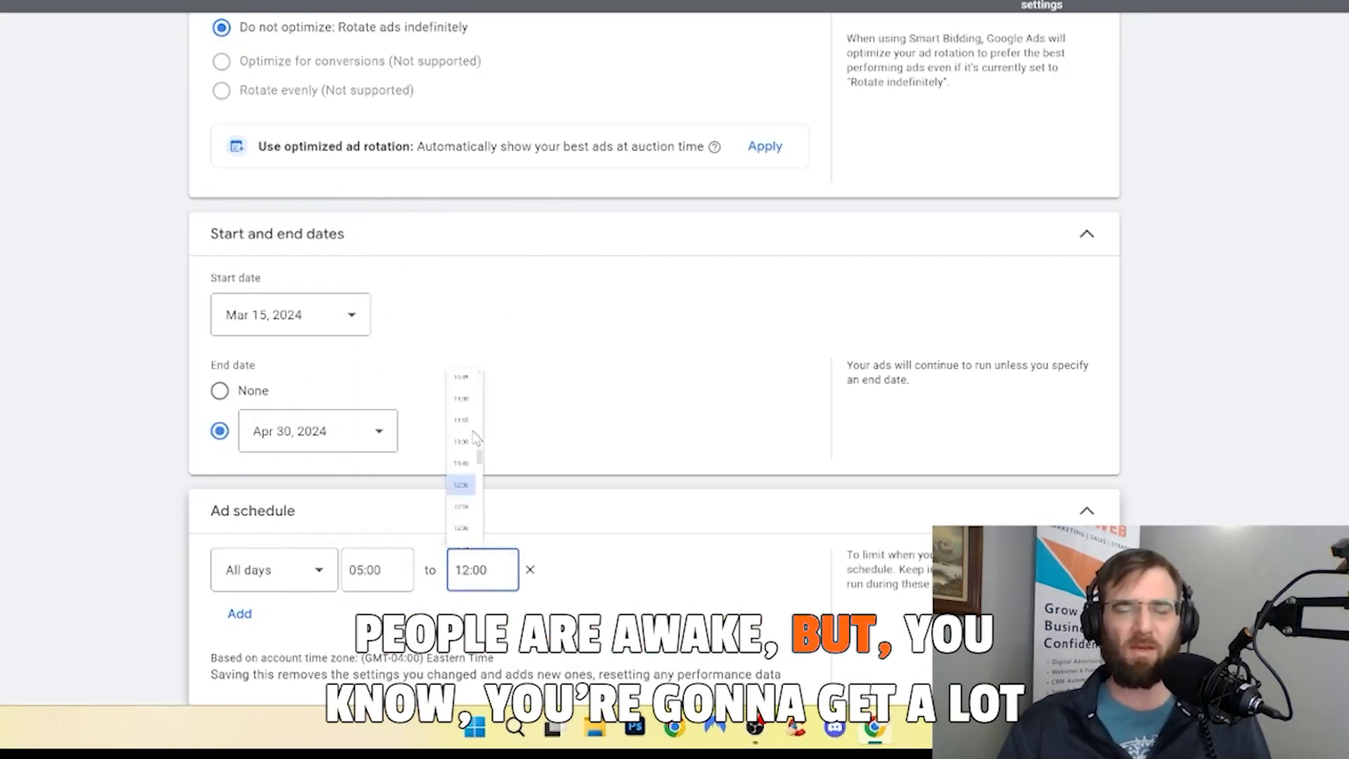
scroll(498, 600, "down", 2)
left_click(485, 434)
scroll(482, 359, "down", 20)
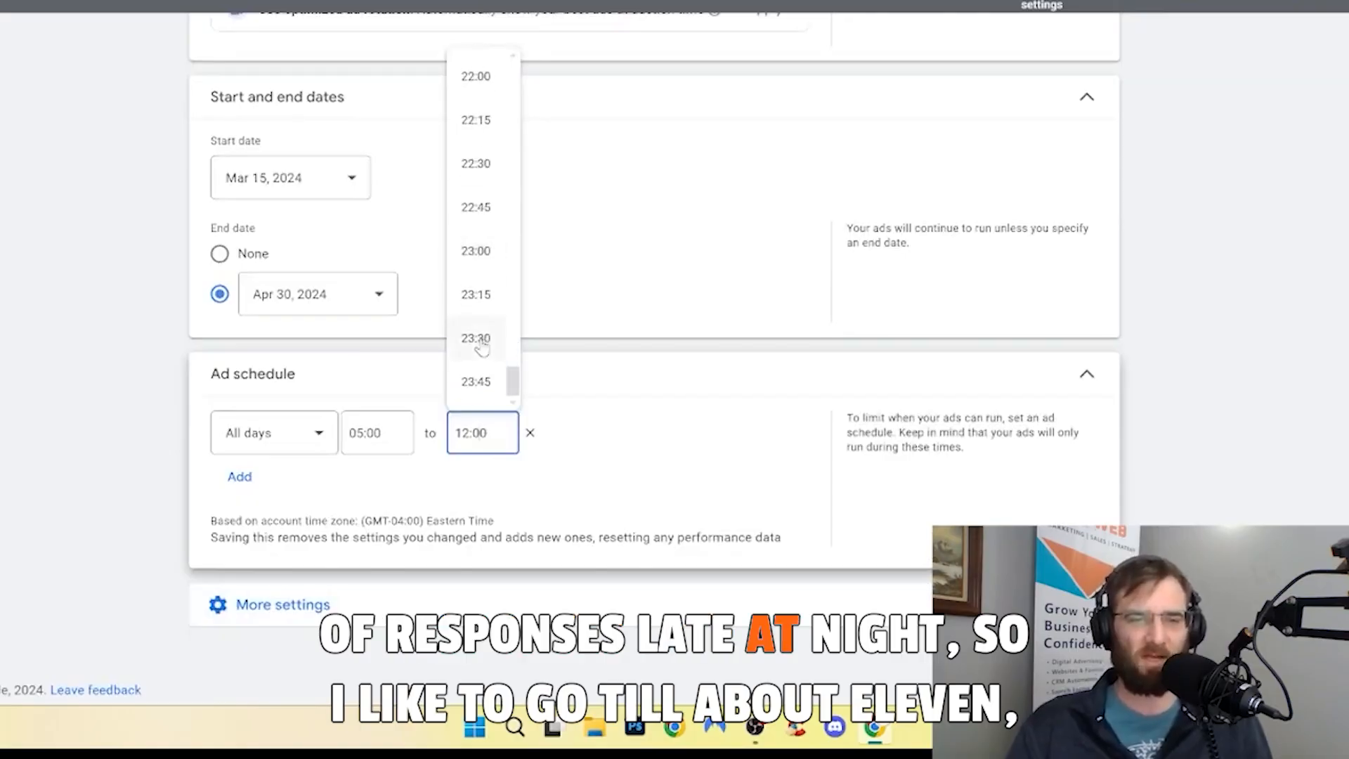
left_click(482, 380)
left_click(337, 605)
scroll(340, 594, "down", 1)
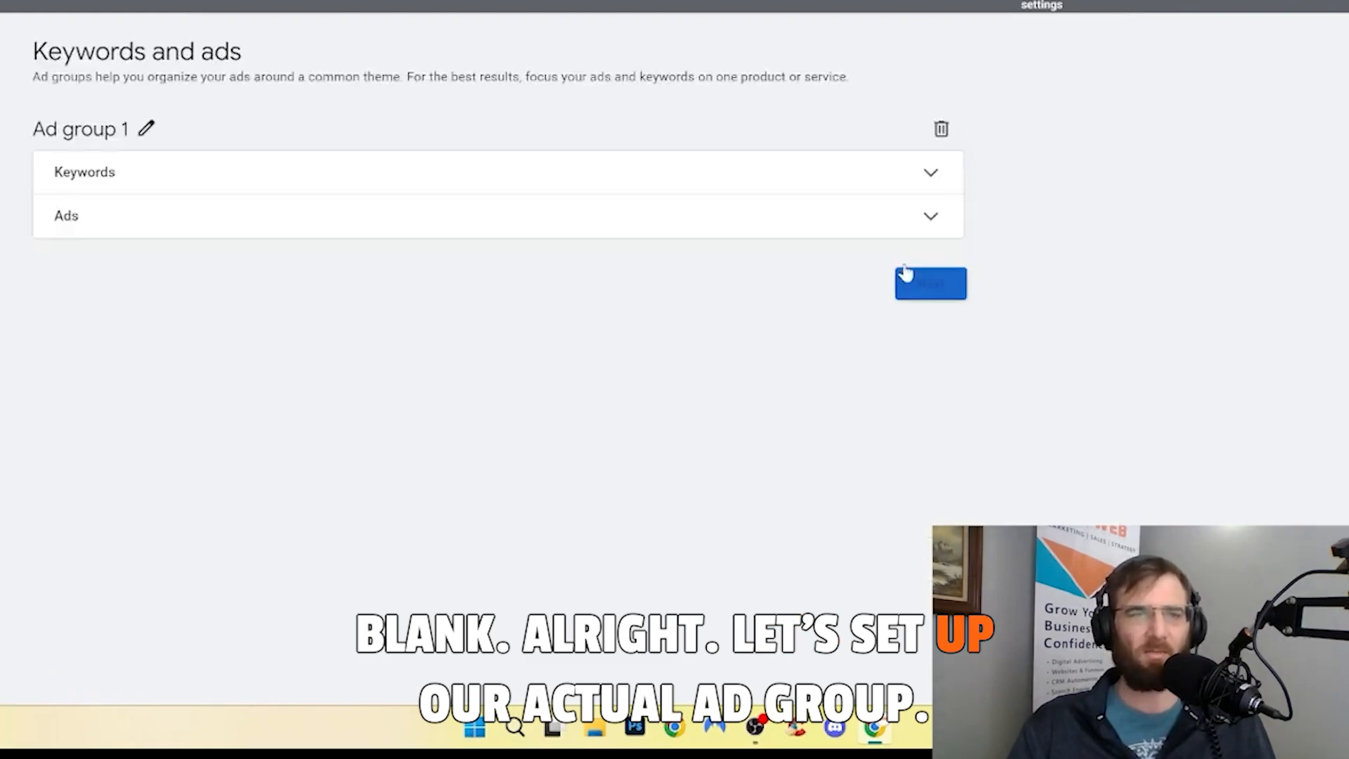
Step: Rename the ad group as Repair and open its keywords, choosing to create the ad without AI help
left_click(144, 131)
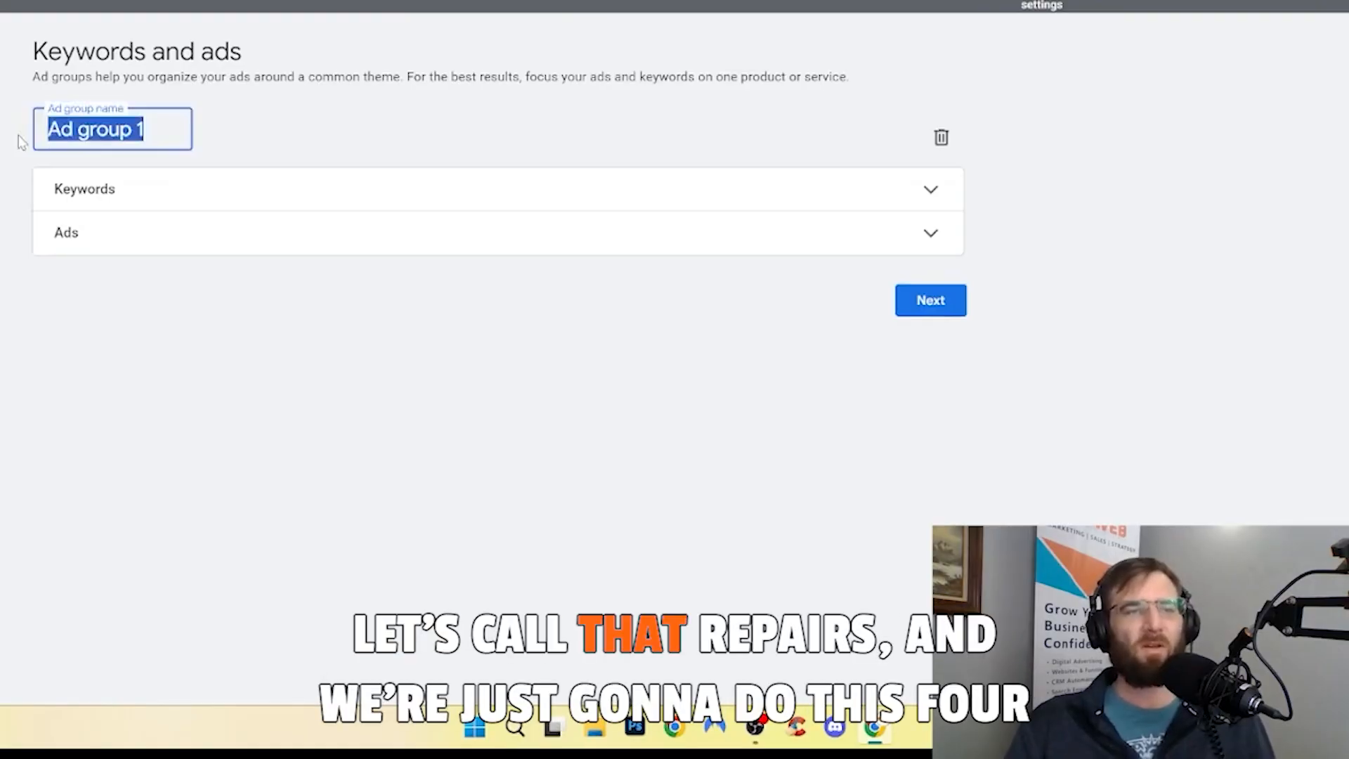
type("Repair")
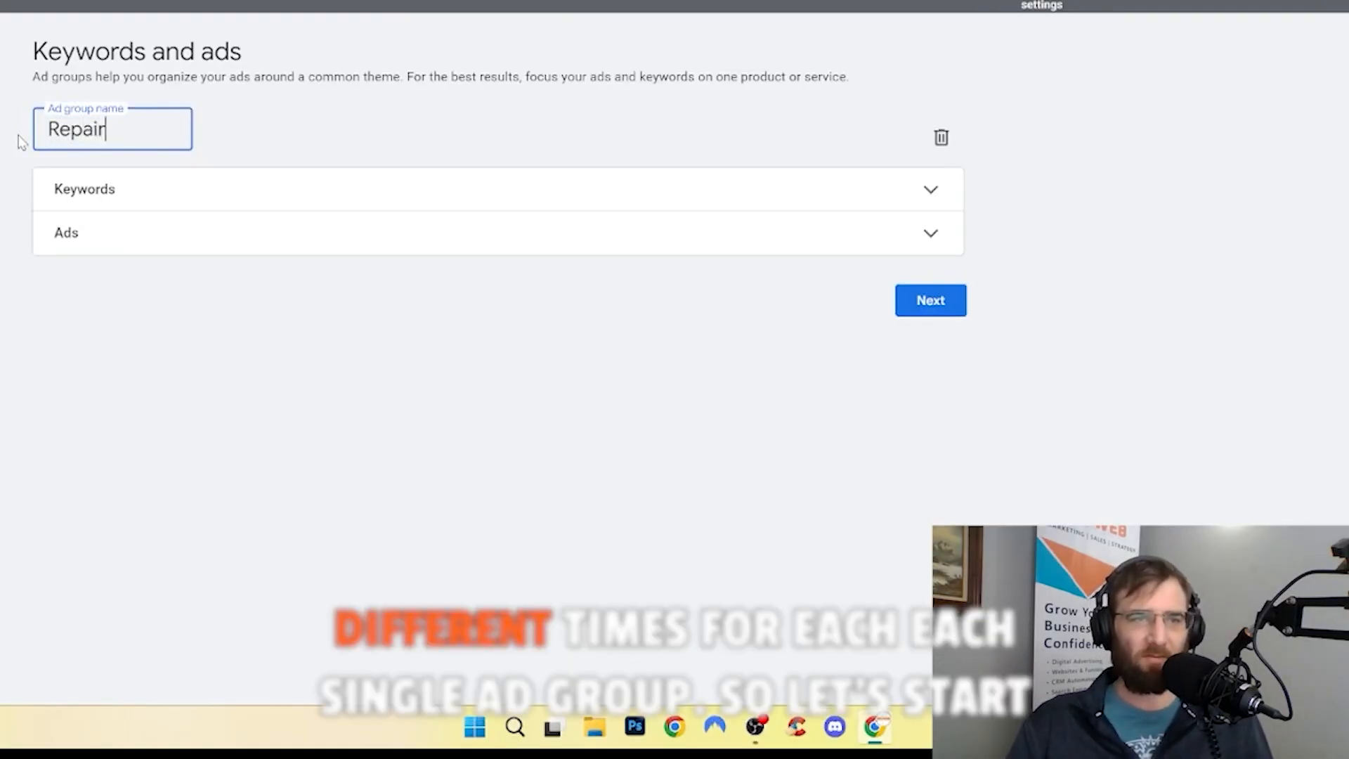
key("Return")
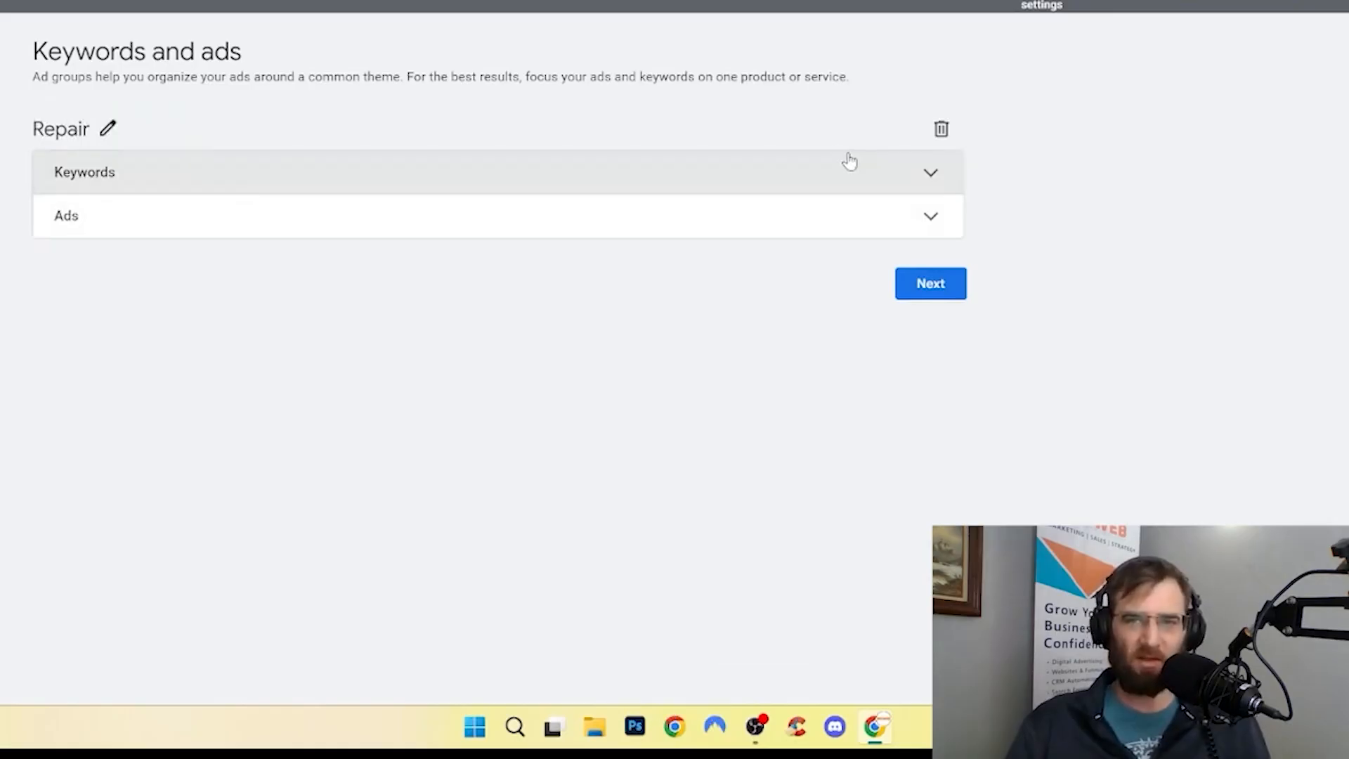
left_click(953, 180)
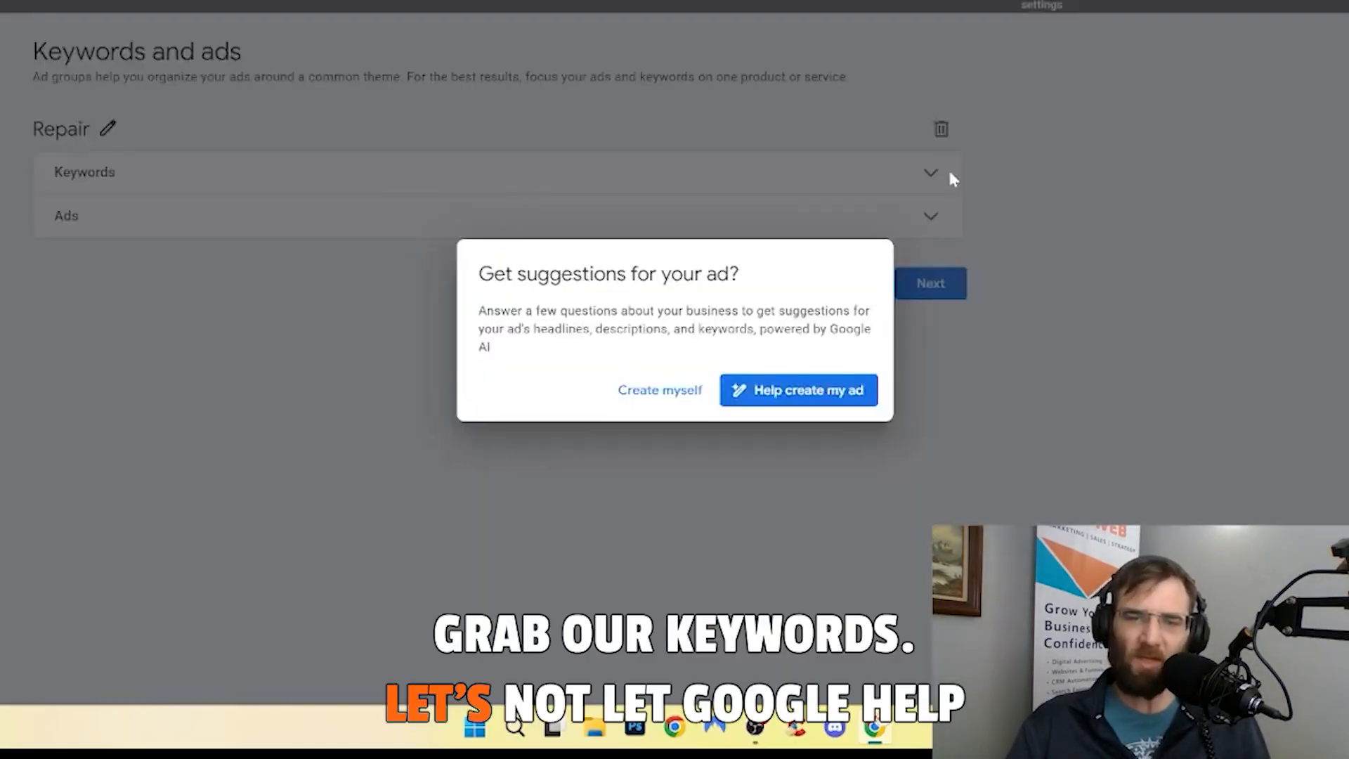
left_click(676, 391)
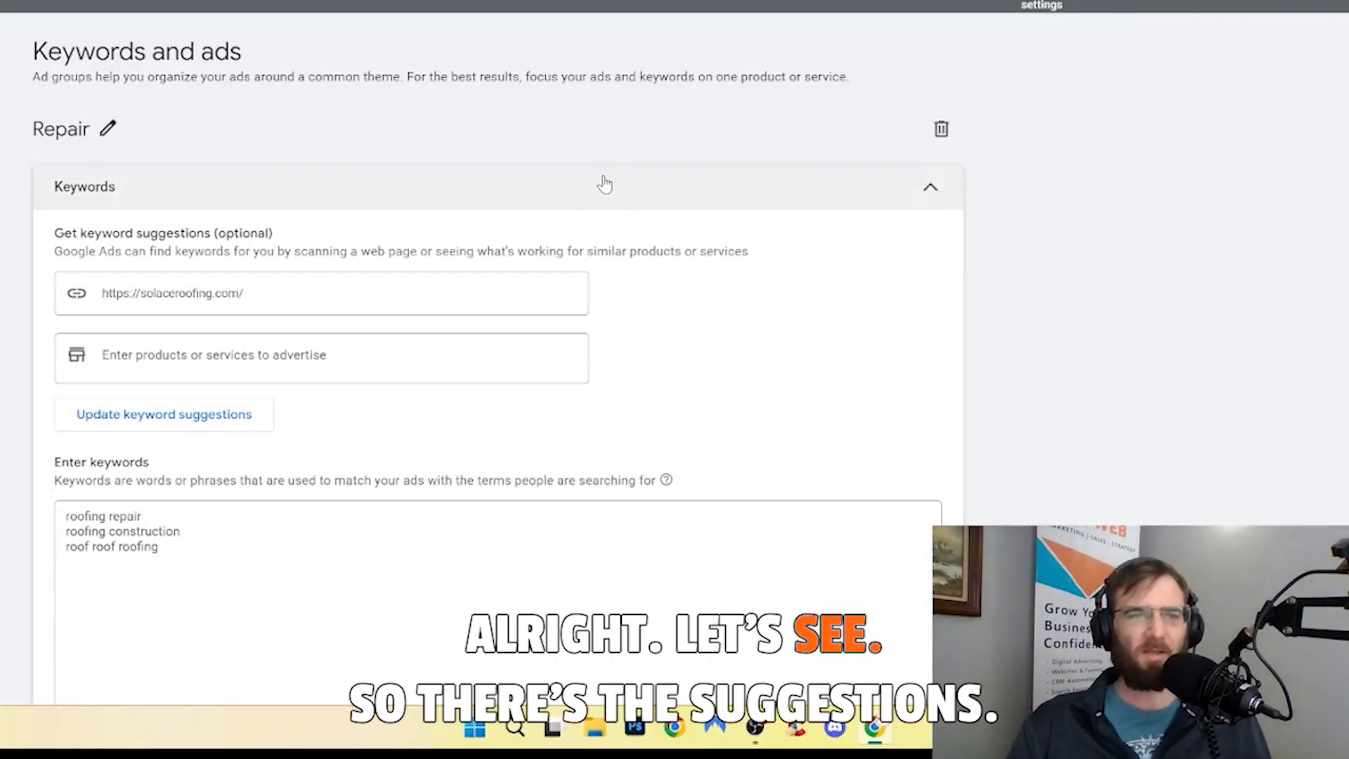
Step: Switch to the keyword spreadsheet and copy the repair keywords in A1:A68 of the Repairs sheet
scroll(604, 184, "down", 3)
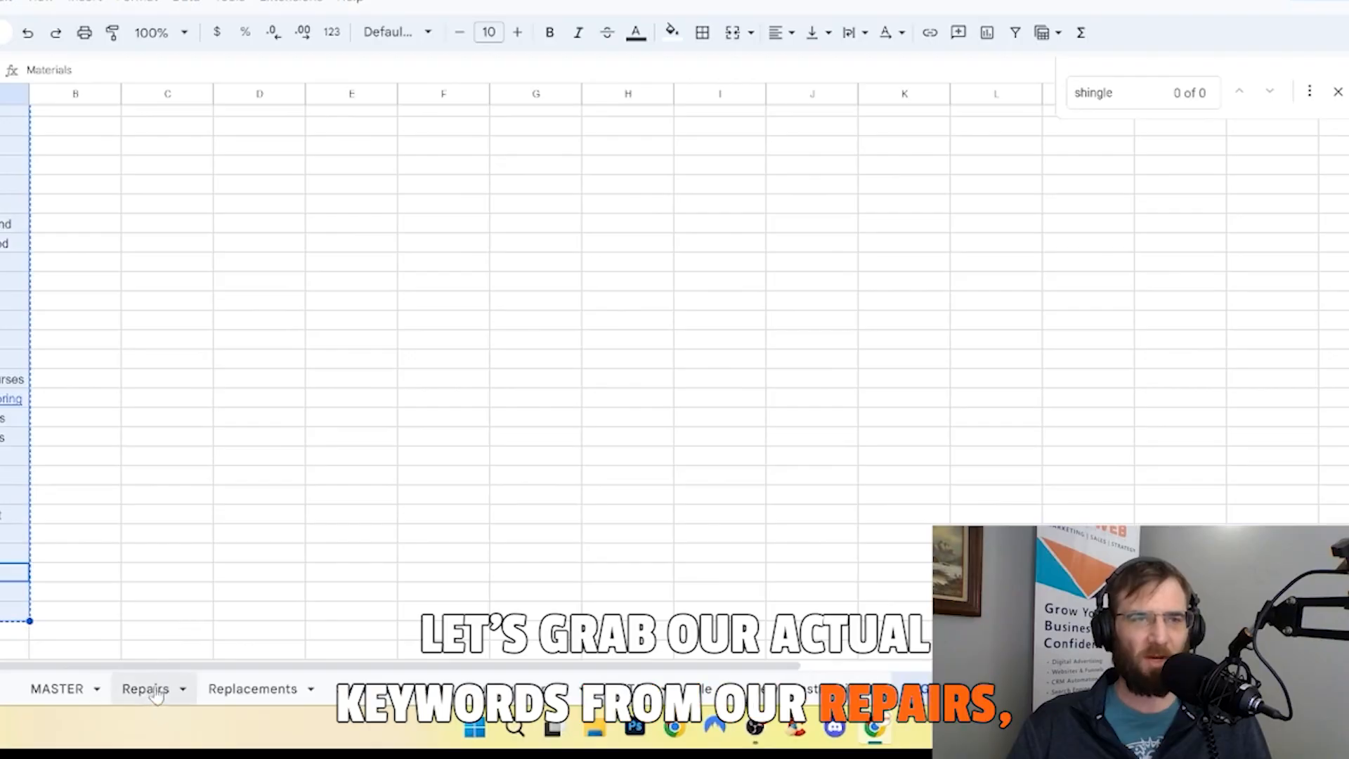
left_click(145, 689)
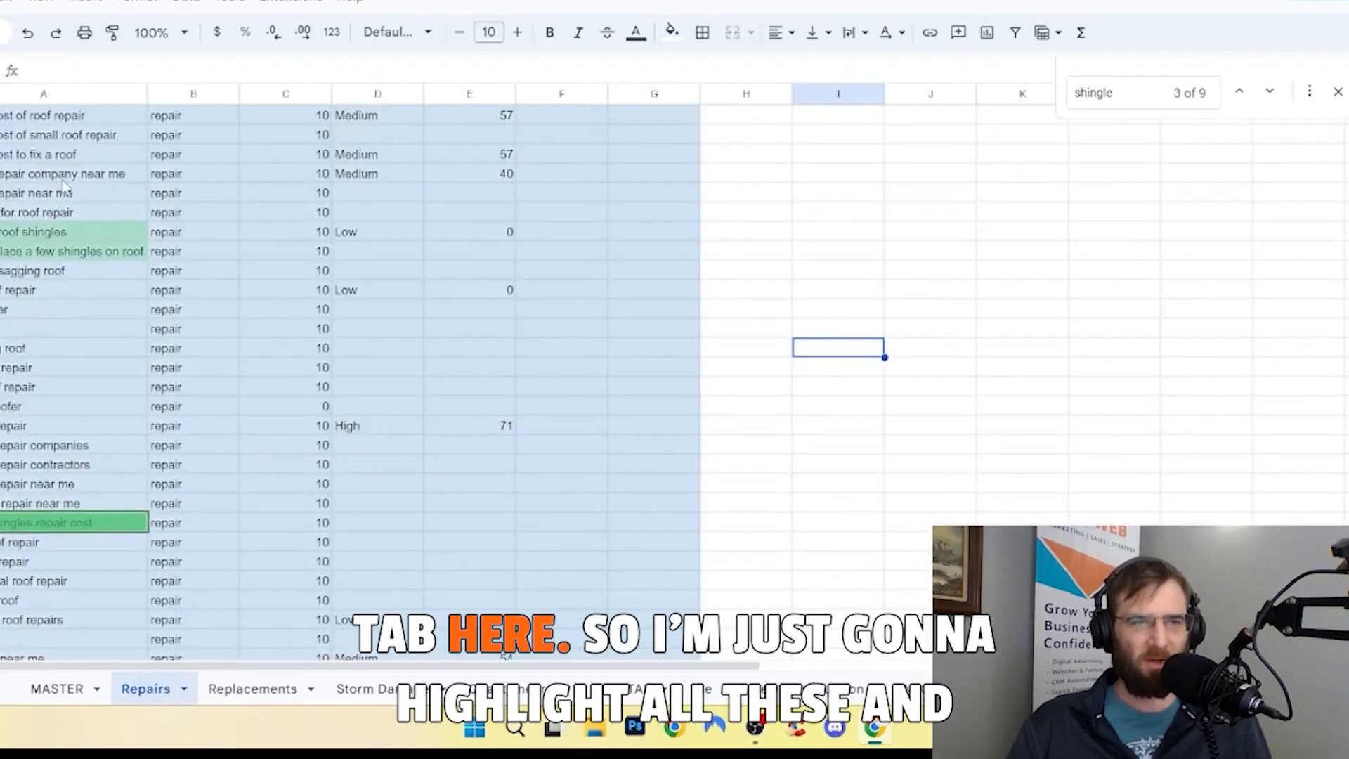
left_click_drag(43, 122, 65, 460)
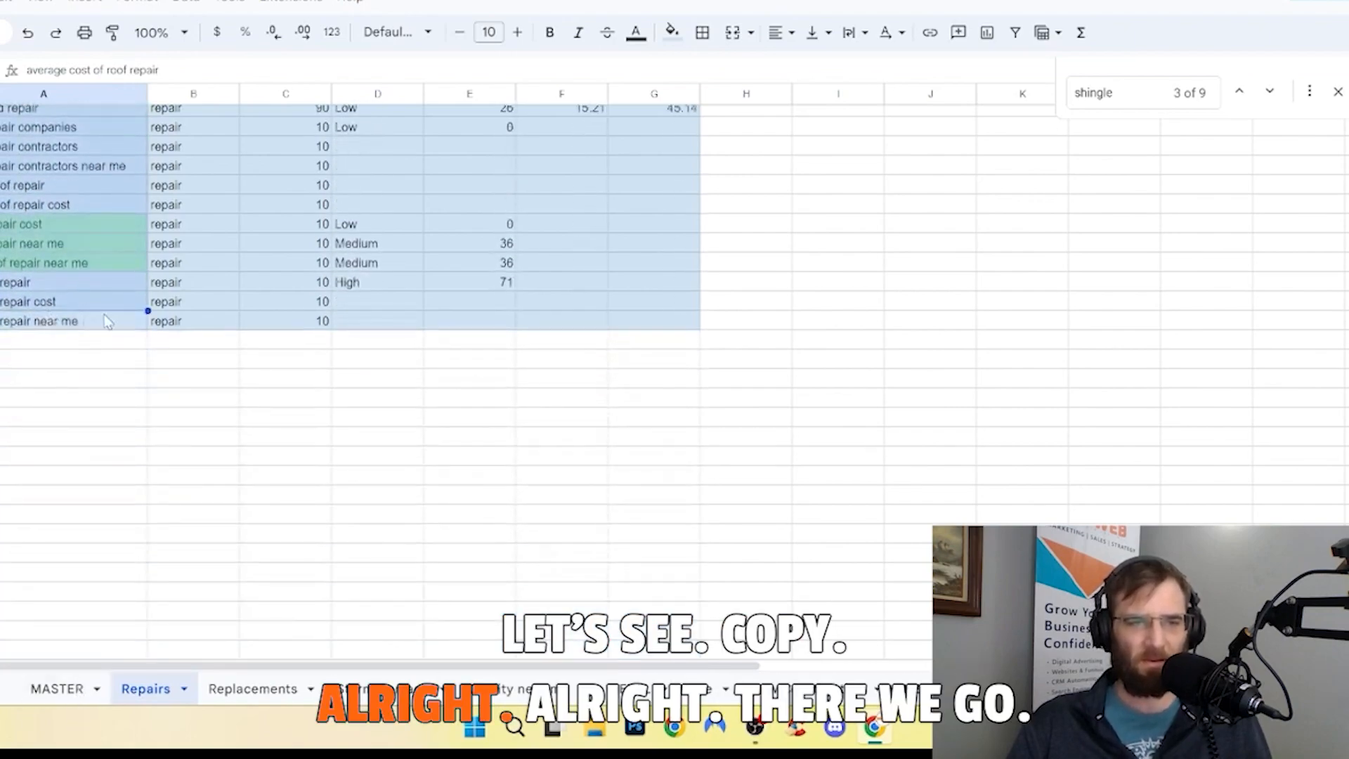
left_click_drag(147, 311, 147, 326)
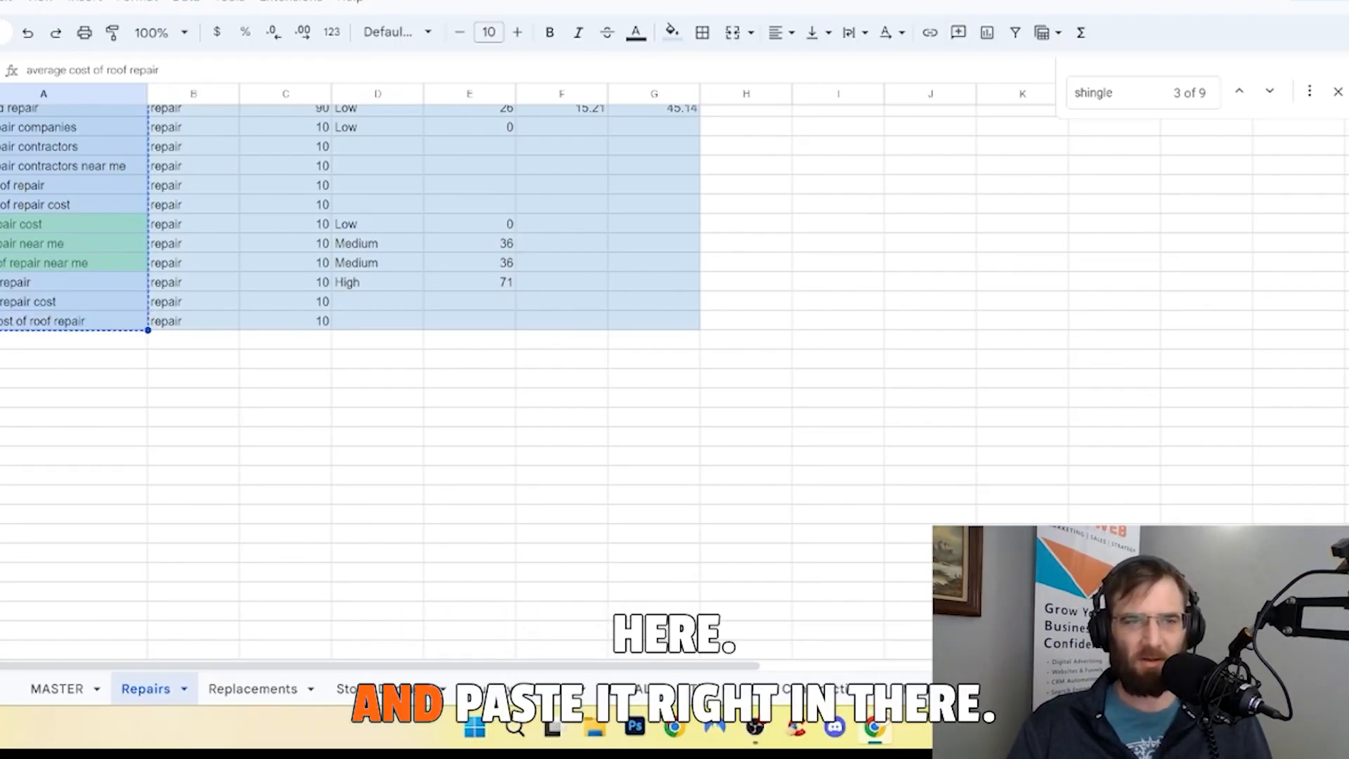
Step: Return to Google Ads and replace the Repair ad group's suggested keywords with the copied list
left_click(236, 2)
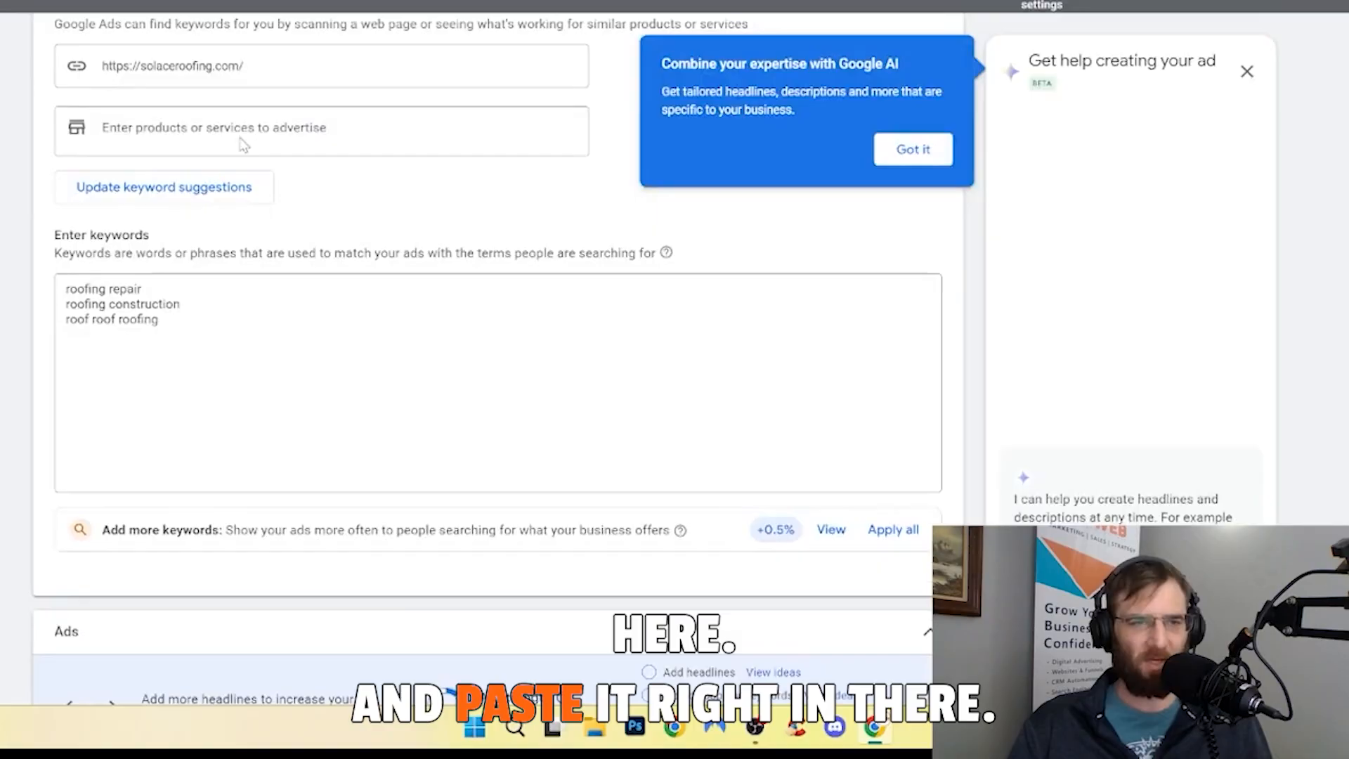
left_click(246, 344)
key("ctrl+a")
key("ctrl+v")
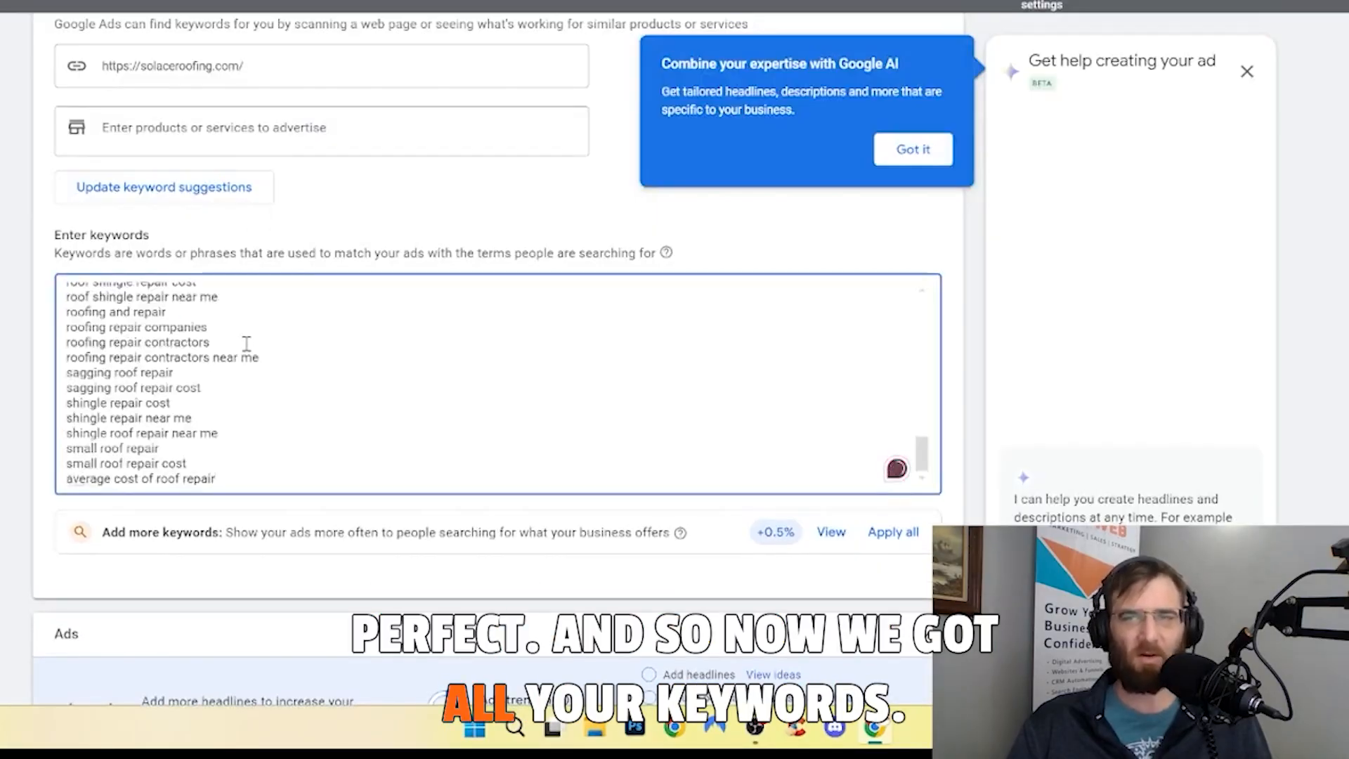
scroll(645, 411, "down", 1)
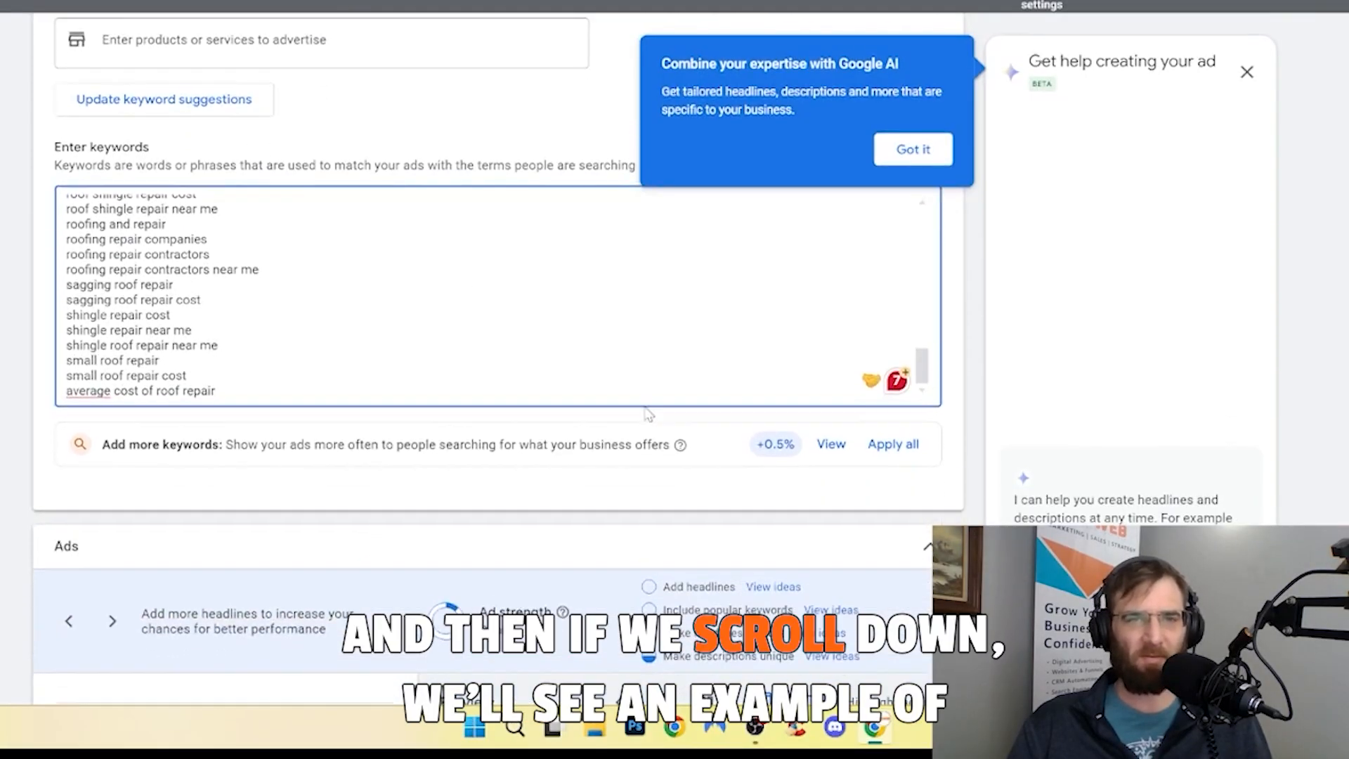
scroll(647, 414, "down", 6)
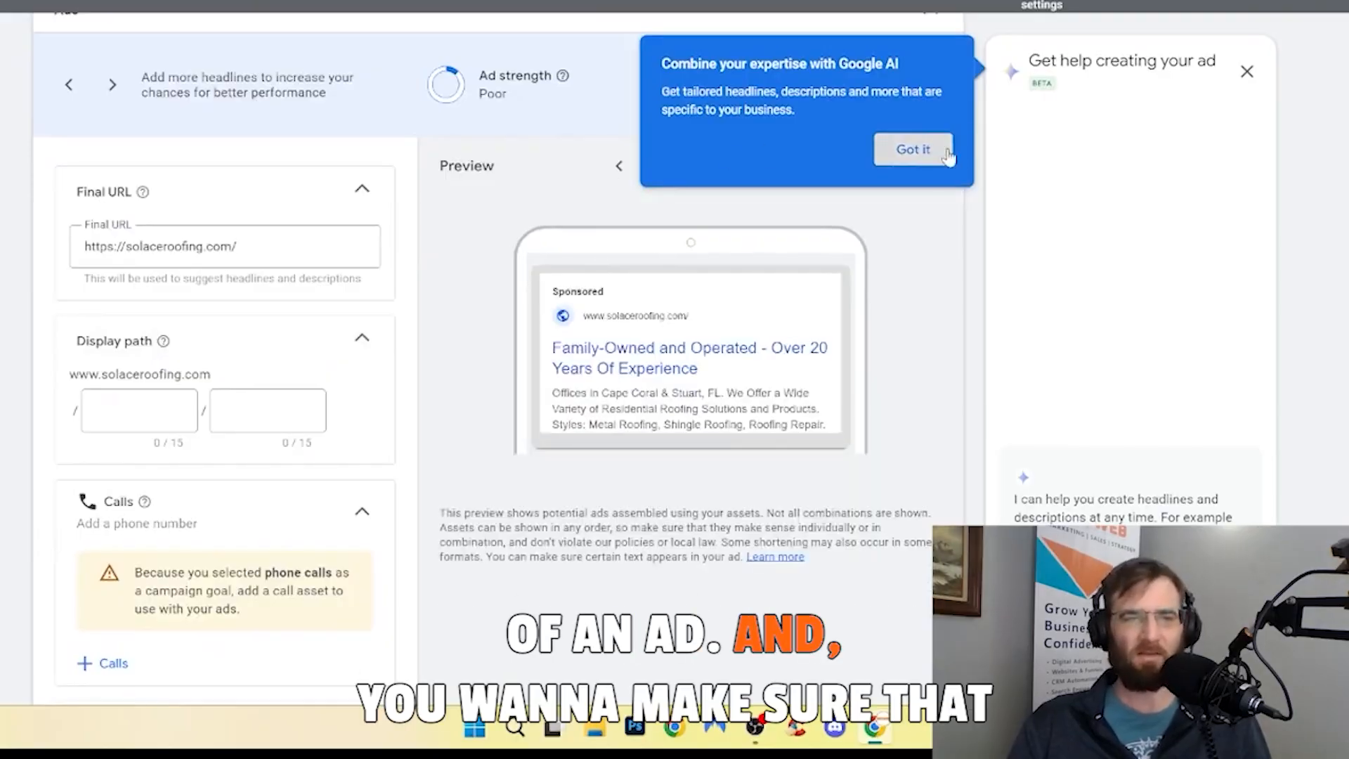
left_click(913, 149)
left_click(269, 247)
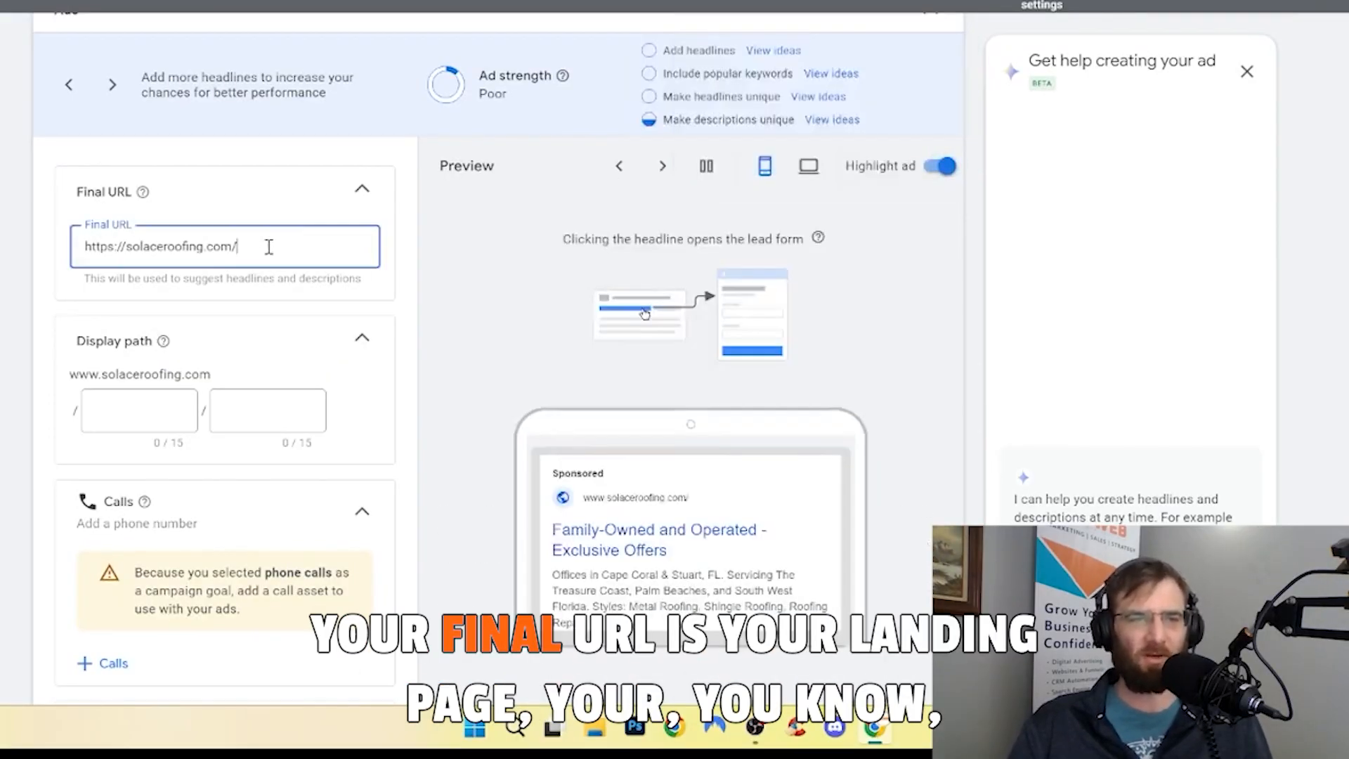
key("ctrl+a")
type("https://safety.solaceroofing.com/opt-in")
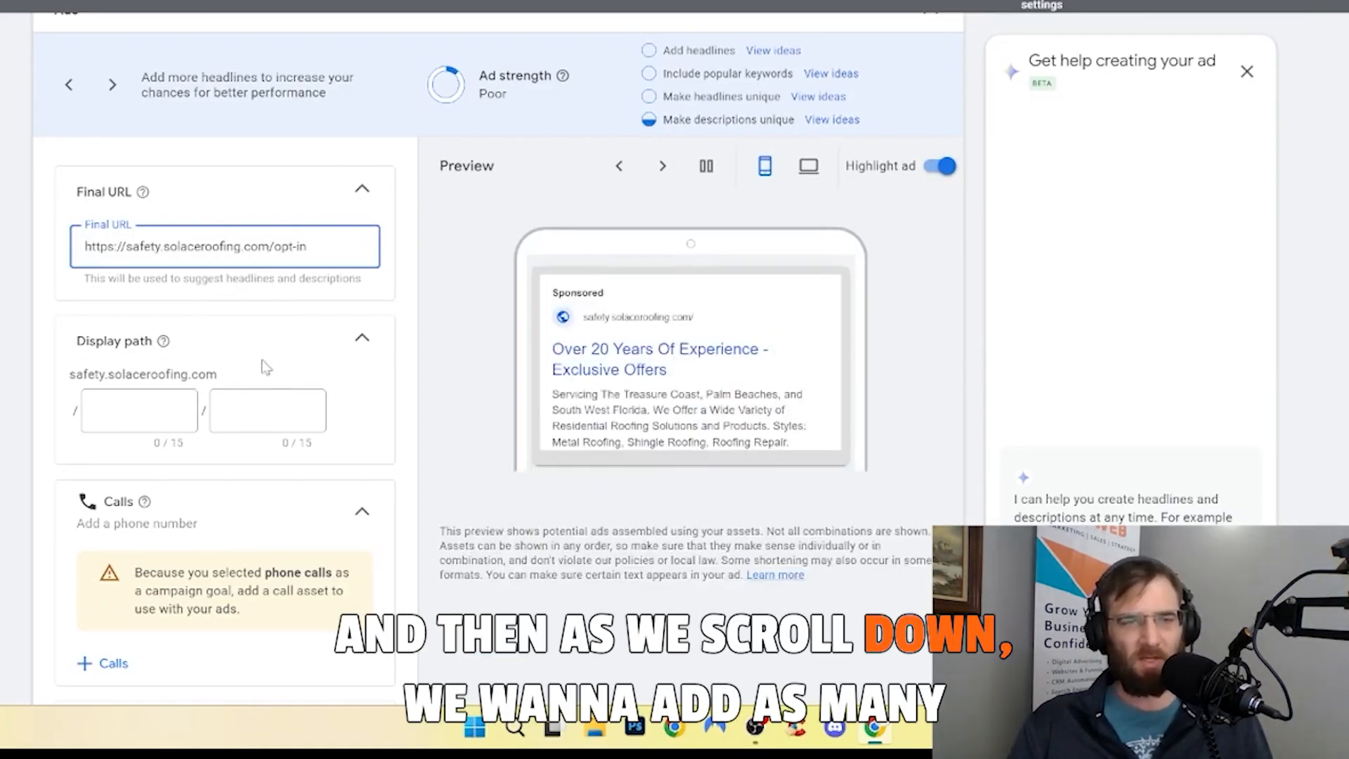
Step: Add the company's approved call asset to the campaign, with its conversion action on "Use account settings (Calls from ads)"
scroll(266, 365, "down", 3)
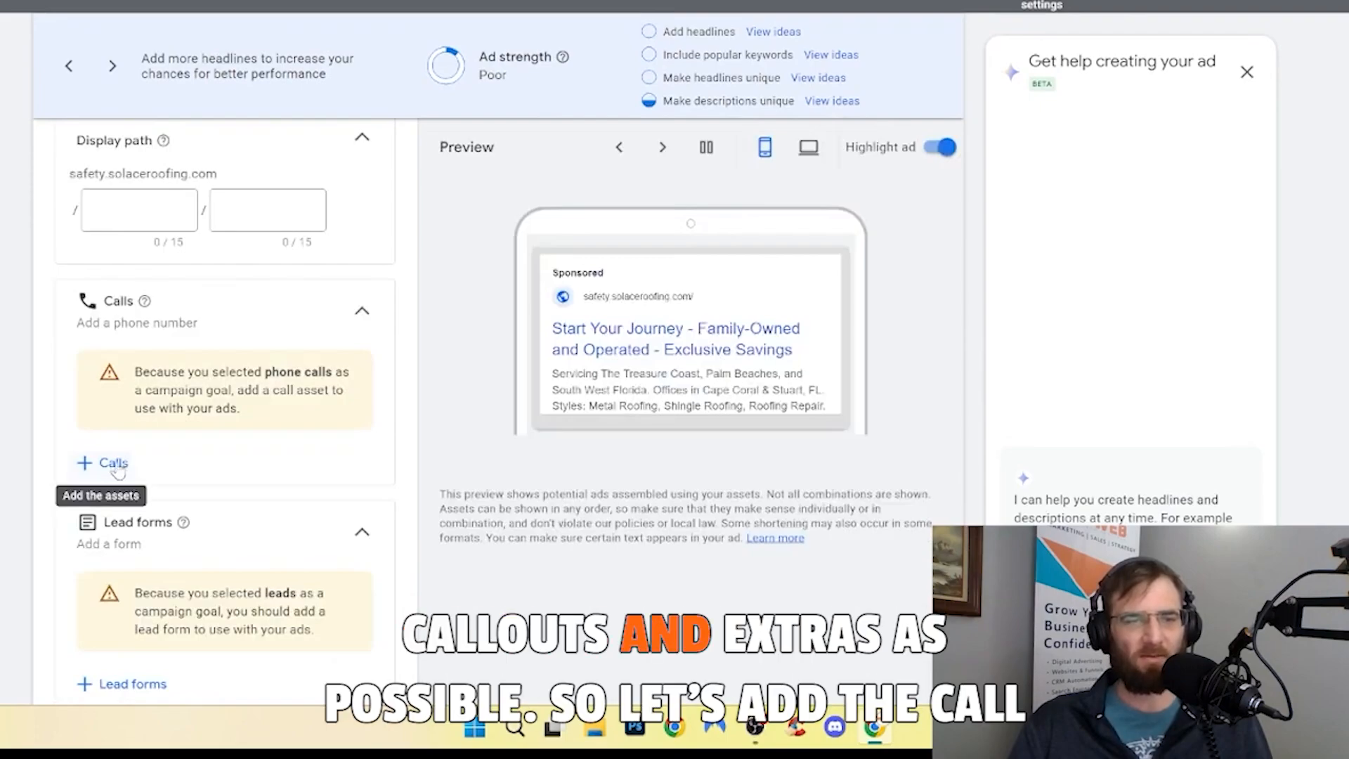
left_click(114, 464)
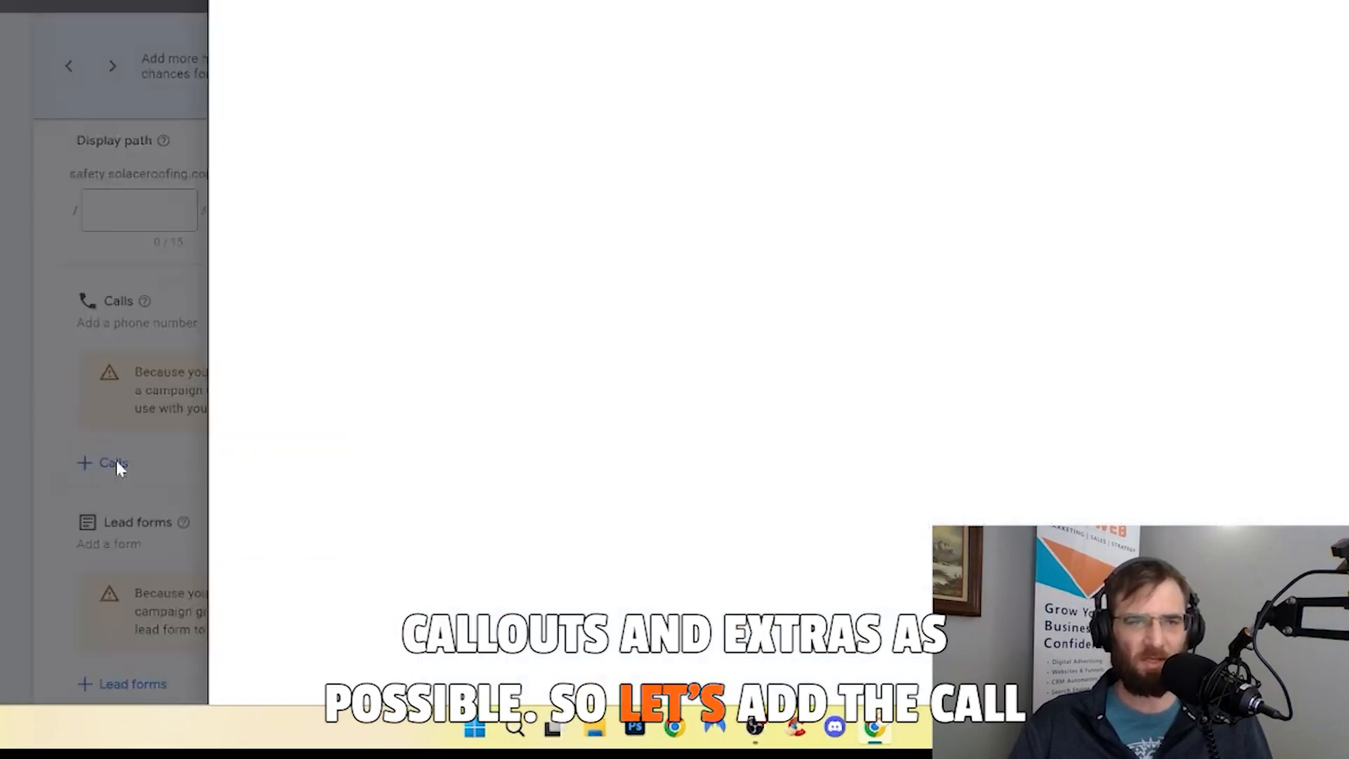
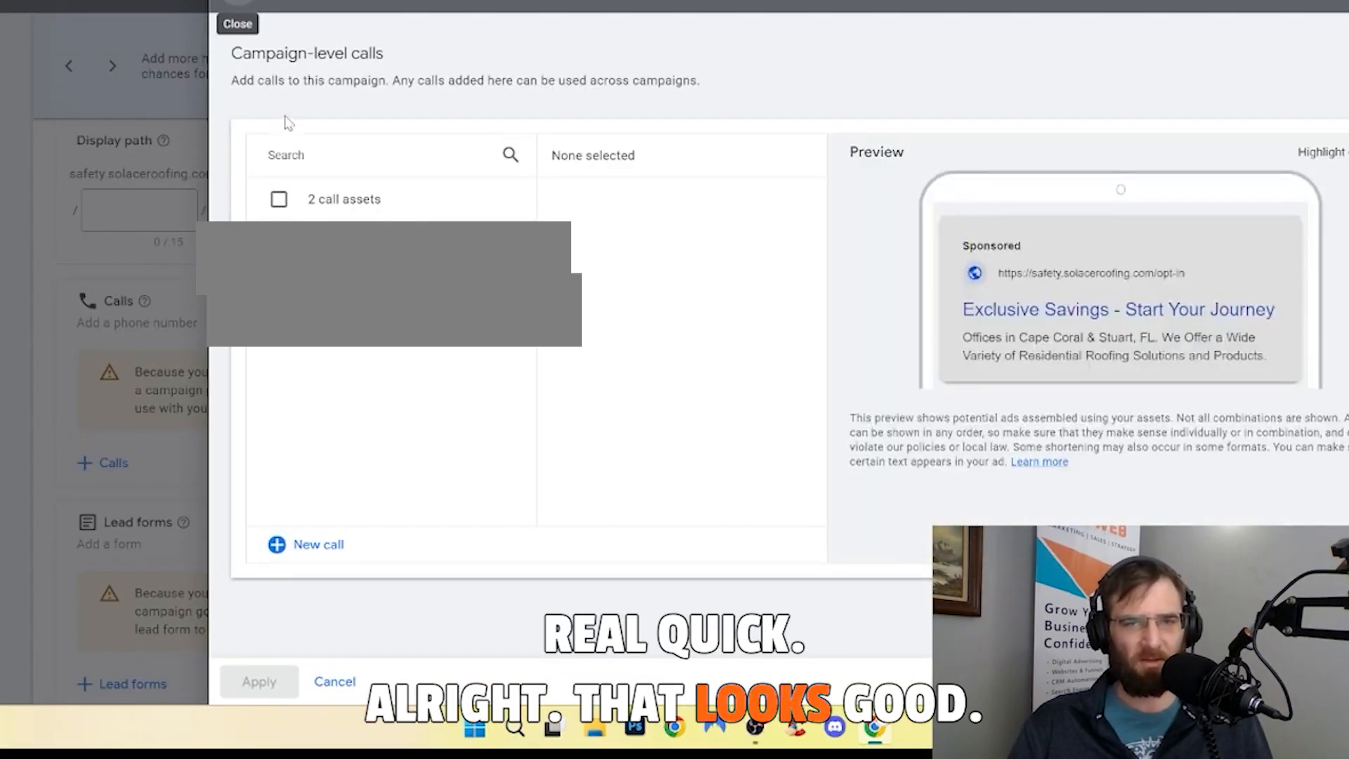
left_click(756, 207)
left_click(512, 344)
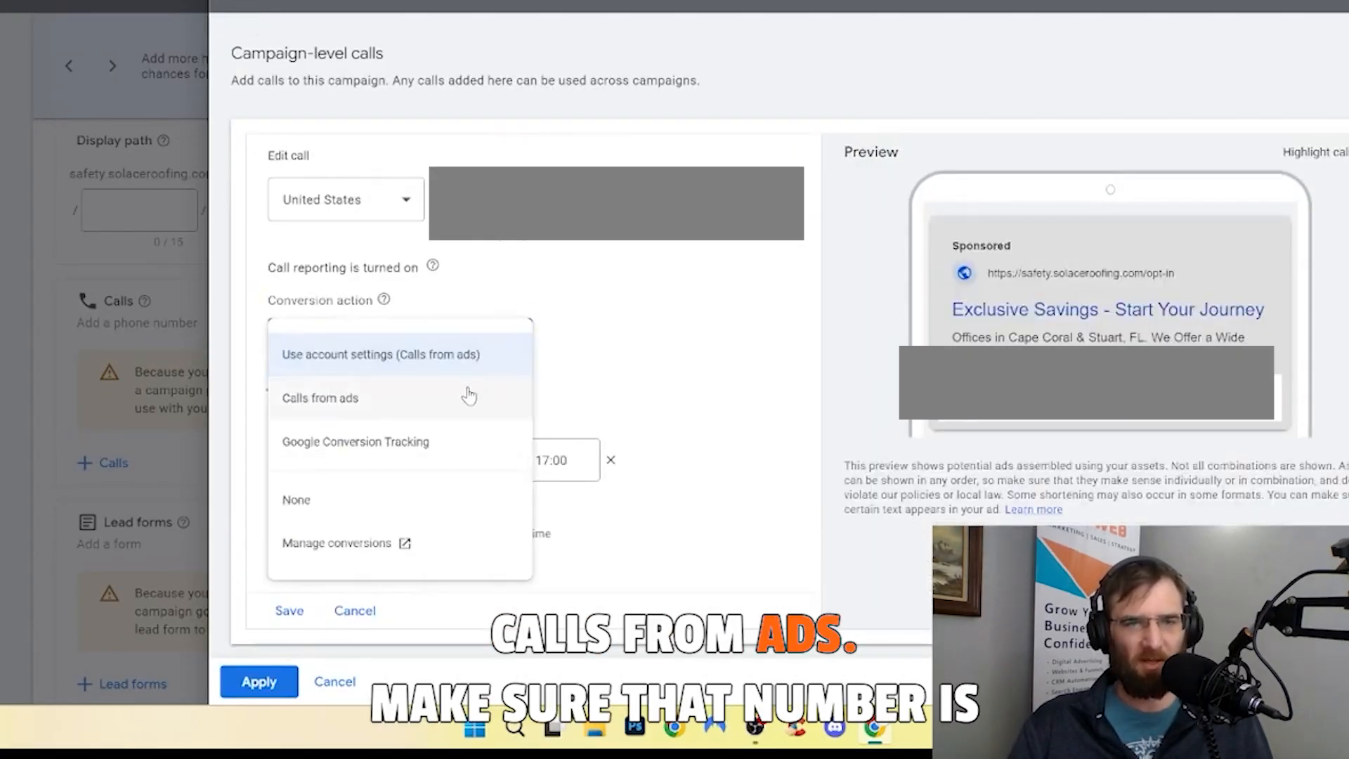
left_click(547, 390)
left_click(506, 388)
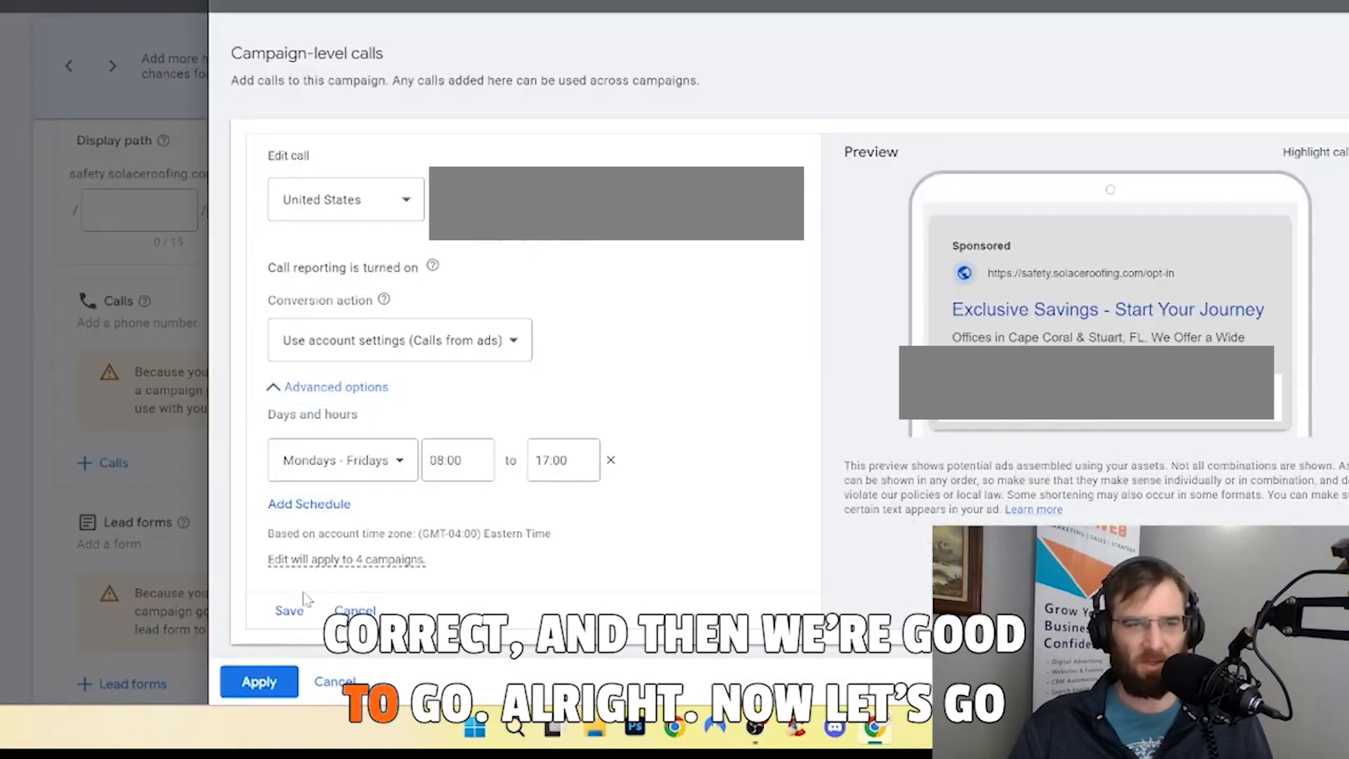
left_click(288, 610)
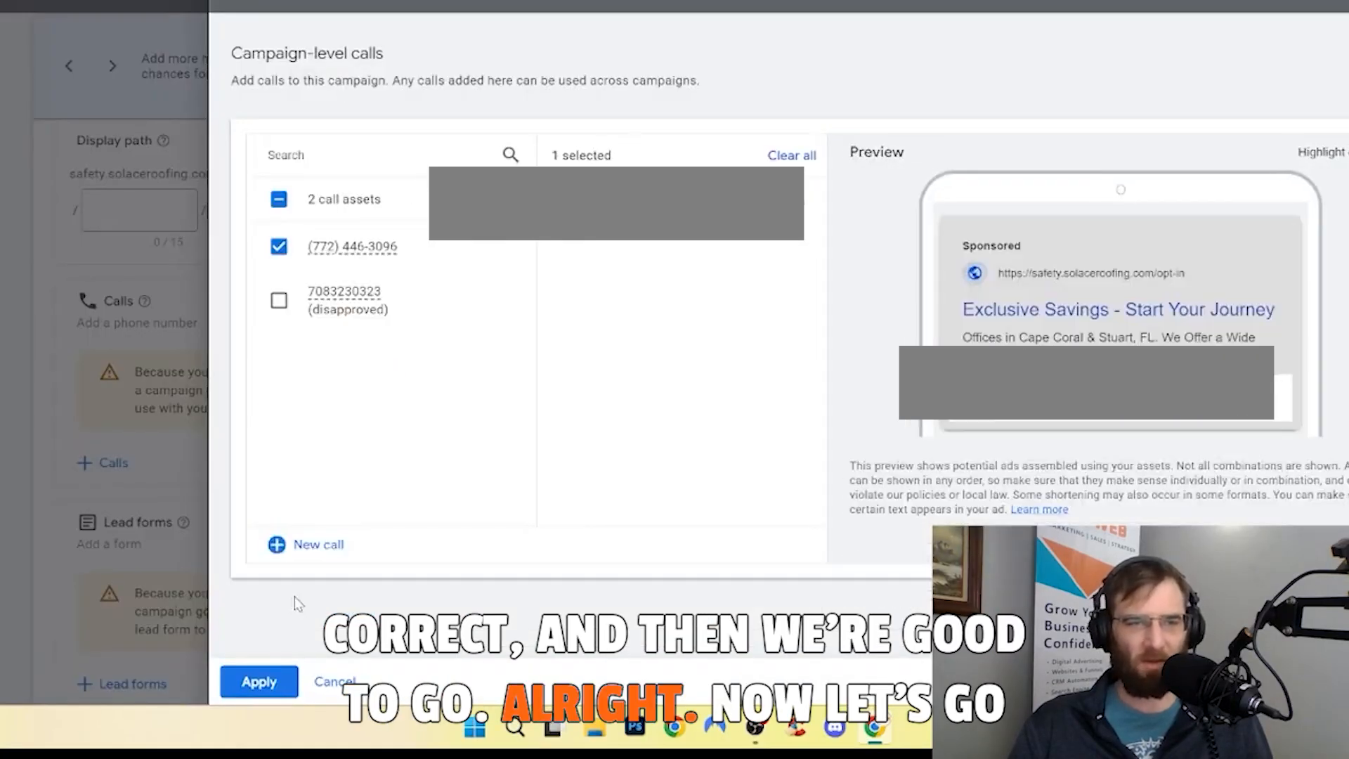
left_click(259, 681)
Step: Review the ad's current headlines and the suggested popular keywords to include in them
scroll(281, 430, "down", 2)
scroll(281, 429, "down", 2)
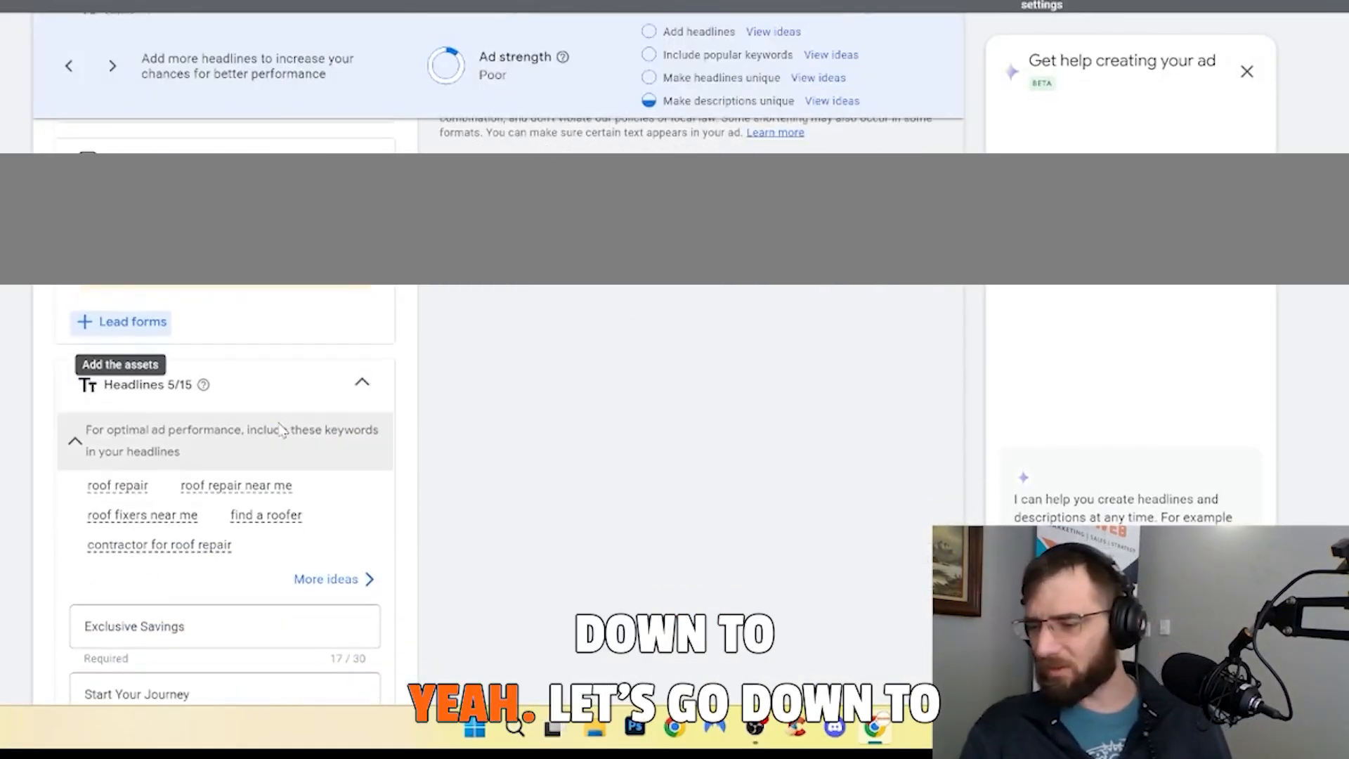
scroll(280, 430, "down", 1)
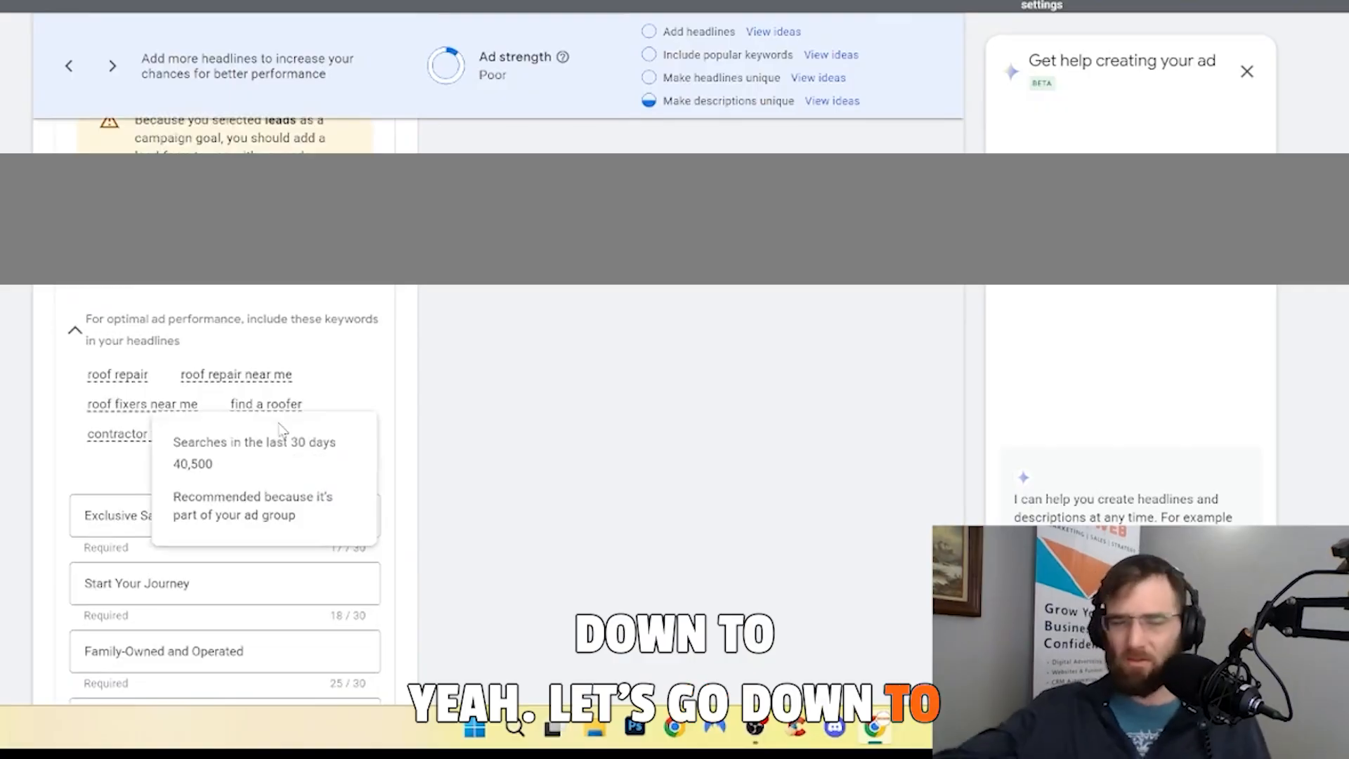
scroll(530, 441, "down", 3)
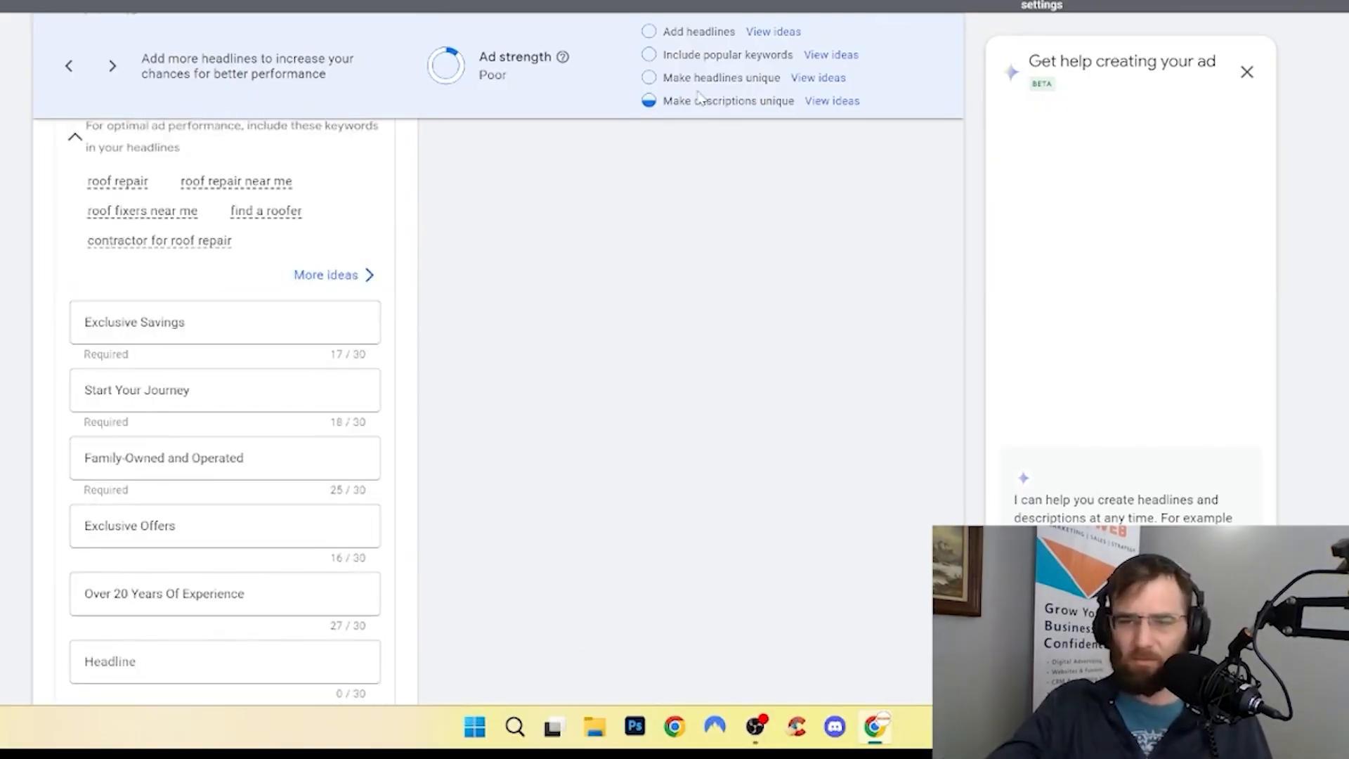
left_click(830, 55)
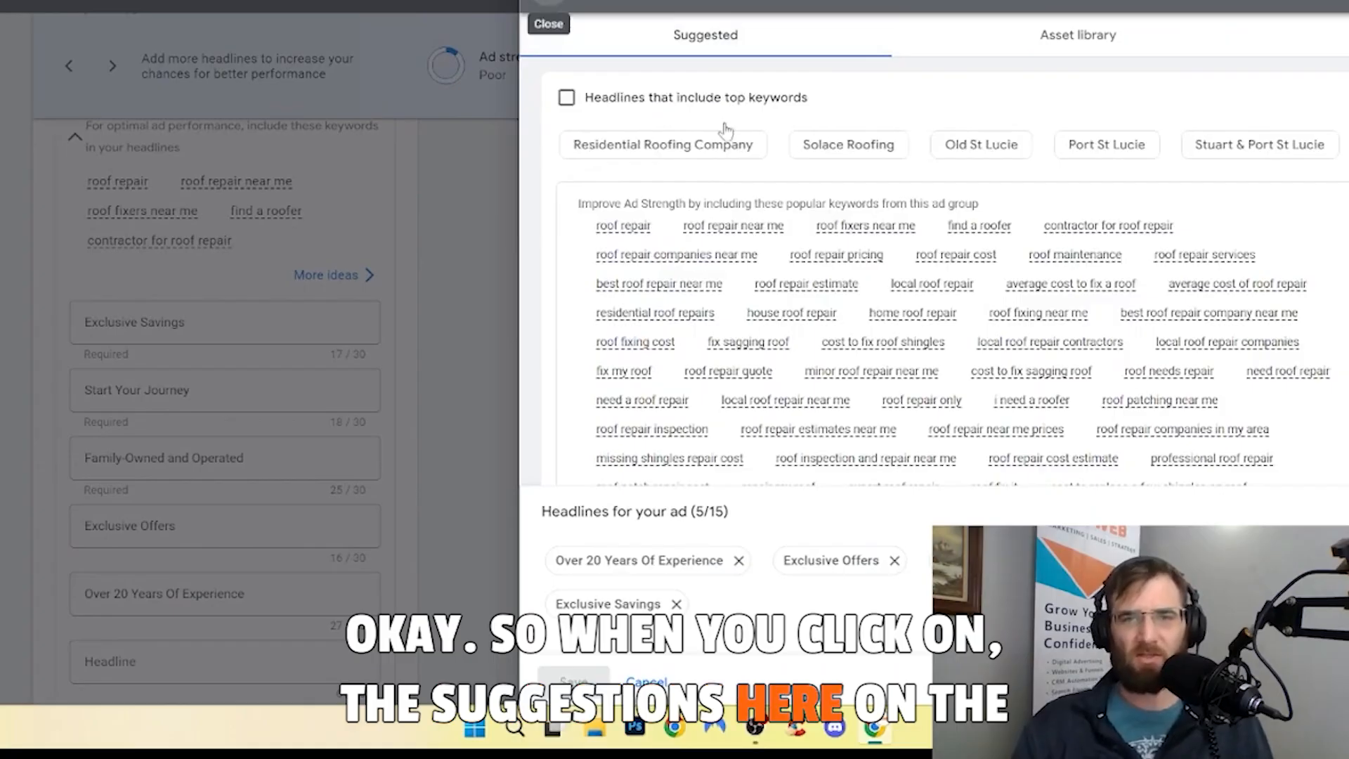
scroll(725, 131, "down", 1)
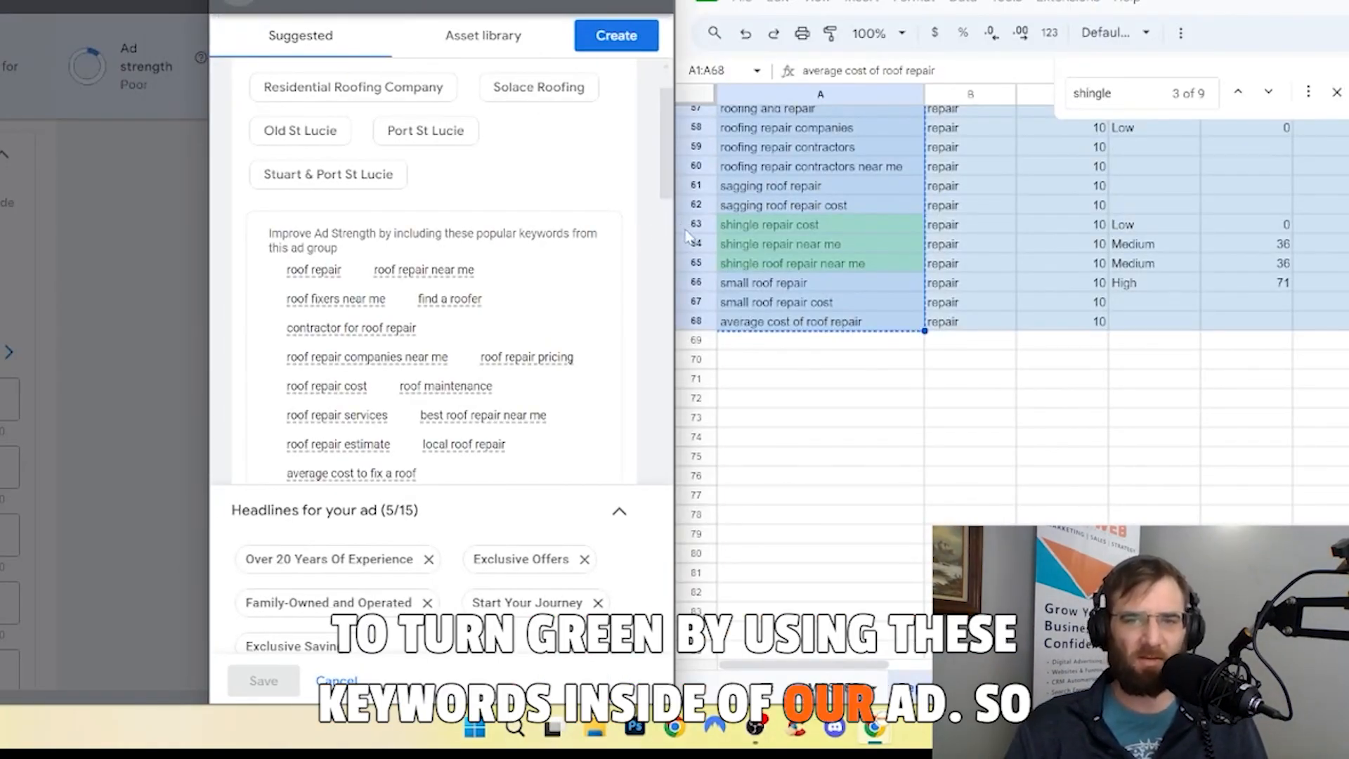
Step: Widen the ad editor beside the keyword spreadsheet and bring the upper part of the repair keyword list into view
left_click_drag(676, 237, 909, 236)
scroll(1162, 321, "up", 15)
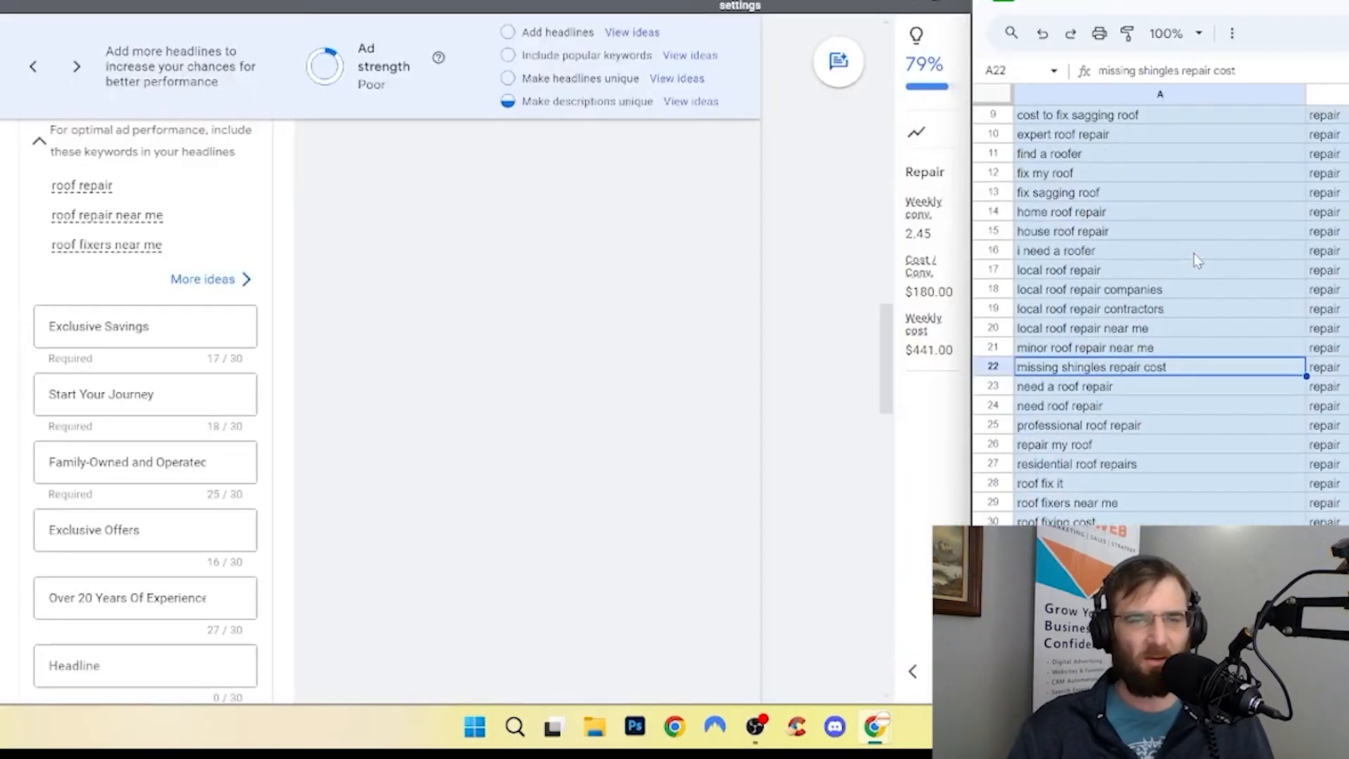
Step: Switch to ChatGPT and begin a prompt about creating awesome headlines for effective Google Ads, following best practices on the platform and as a marketer
scroll(1195, 255, "down", 10)
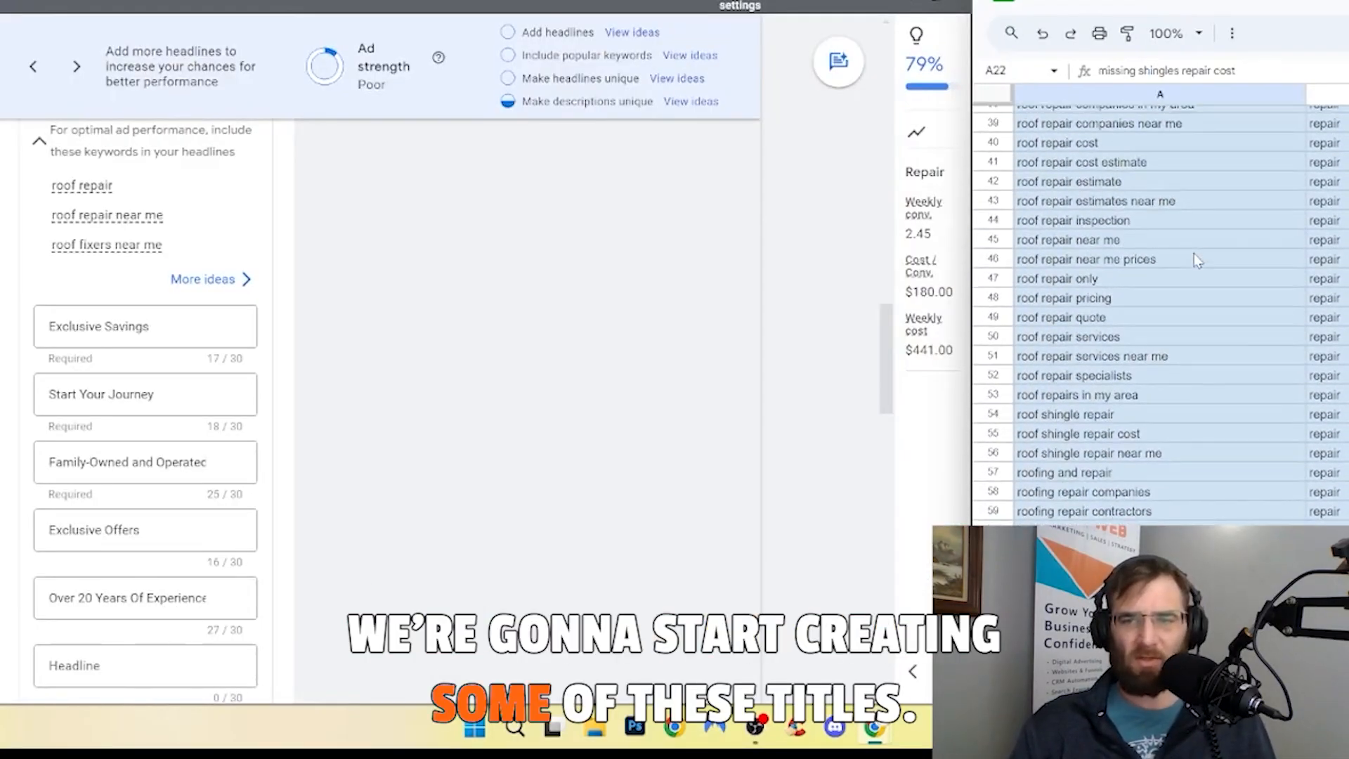
scroll(1198, 260, "up", 10)
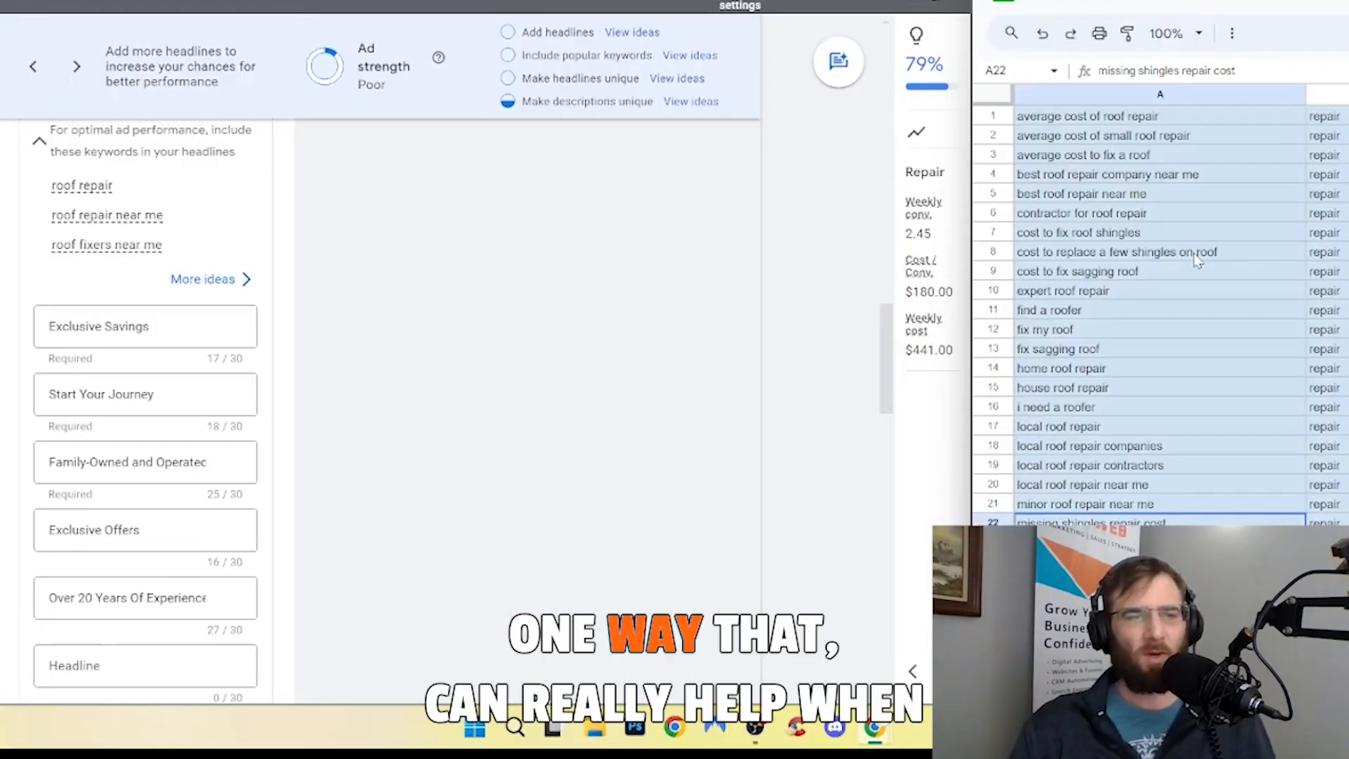
left_click(157, 329)
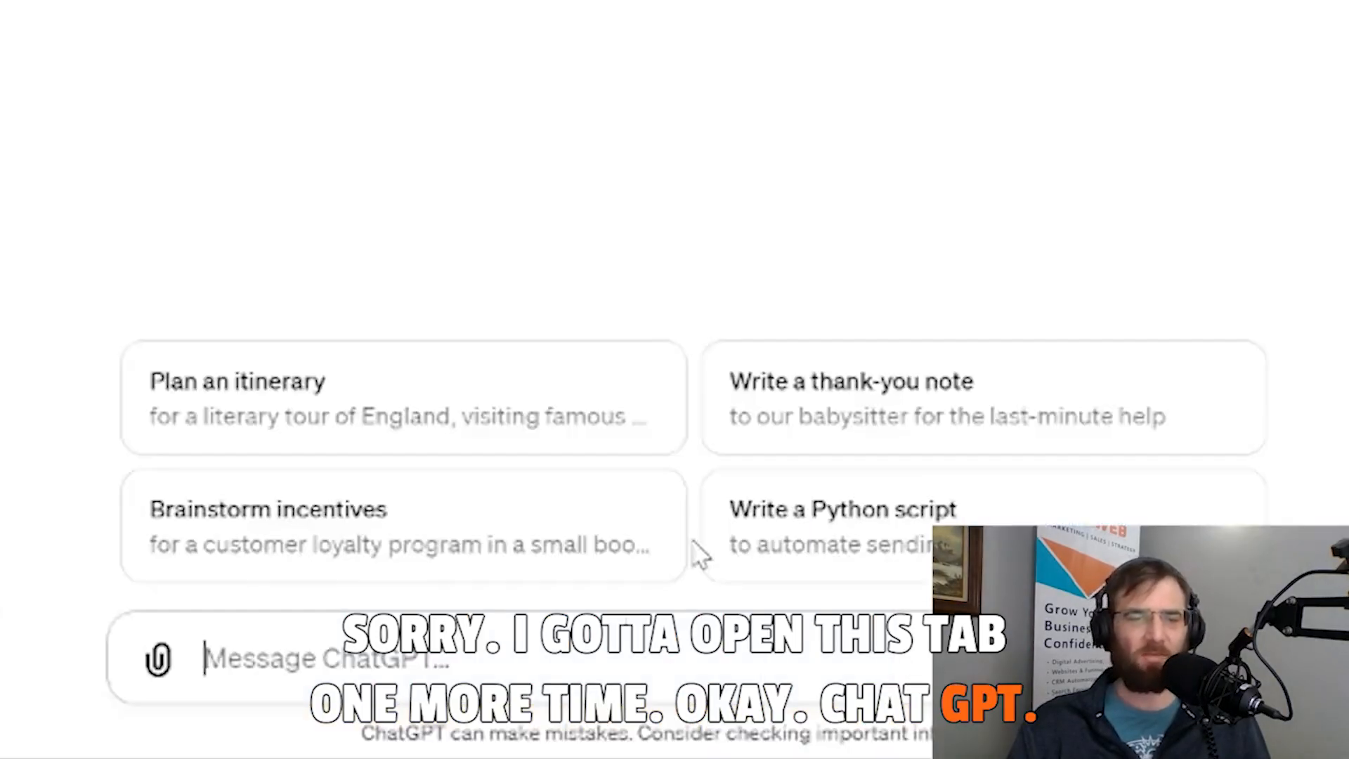
type("Hell")
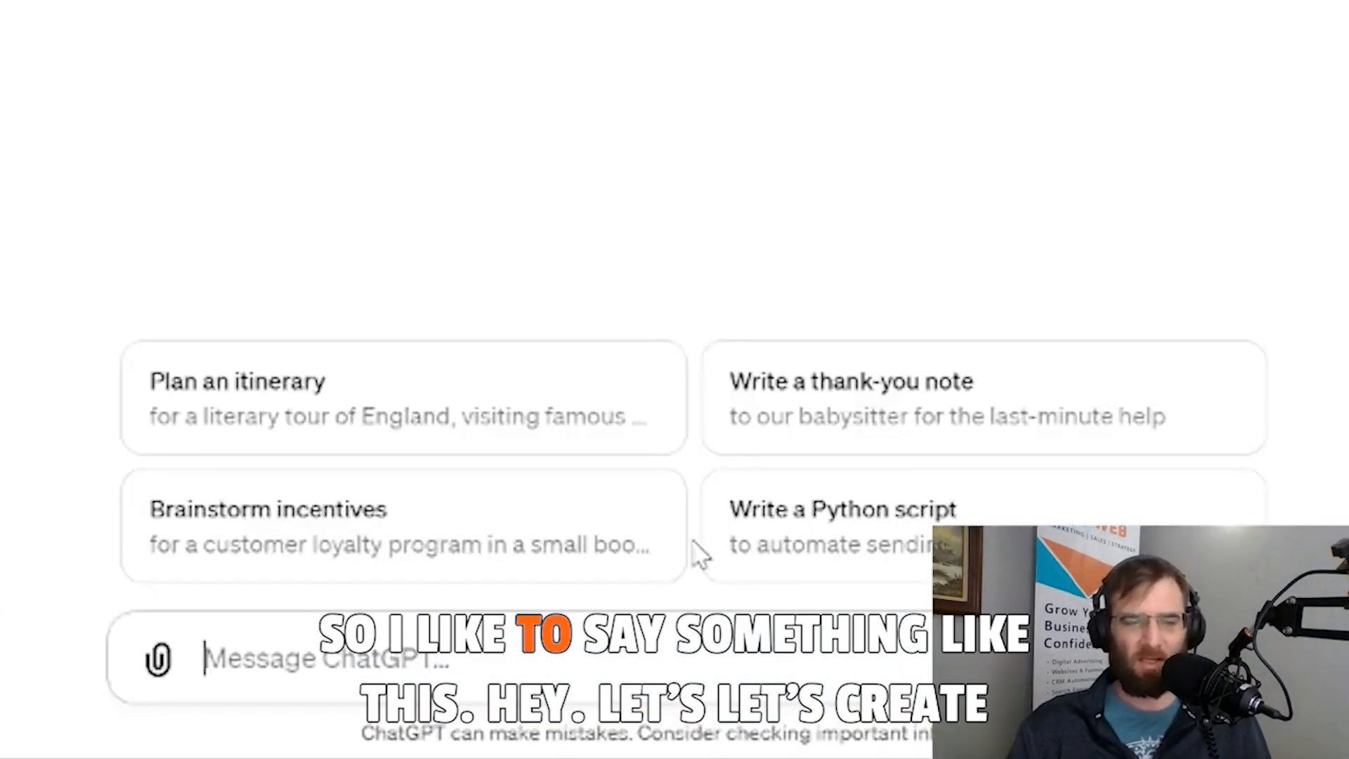
type("Hello Chat GPT! lets work on creating someawesome headlines for google ads fo")
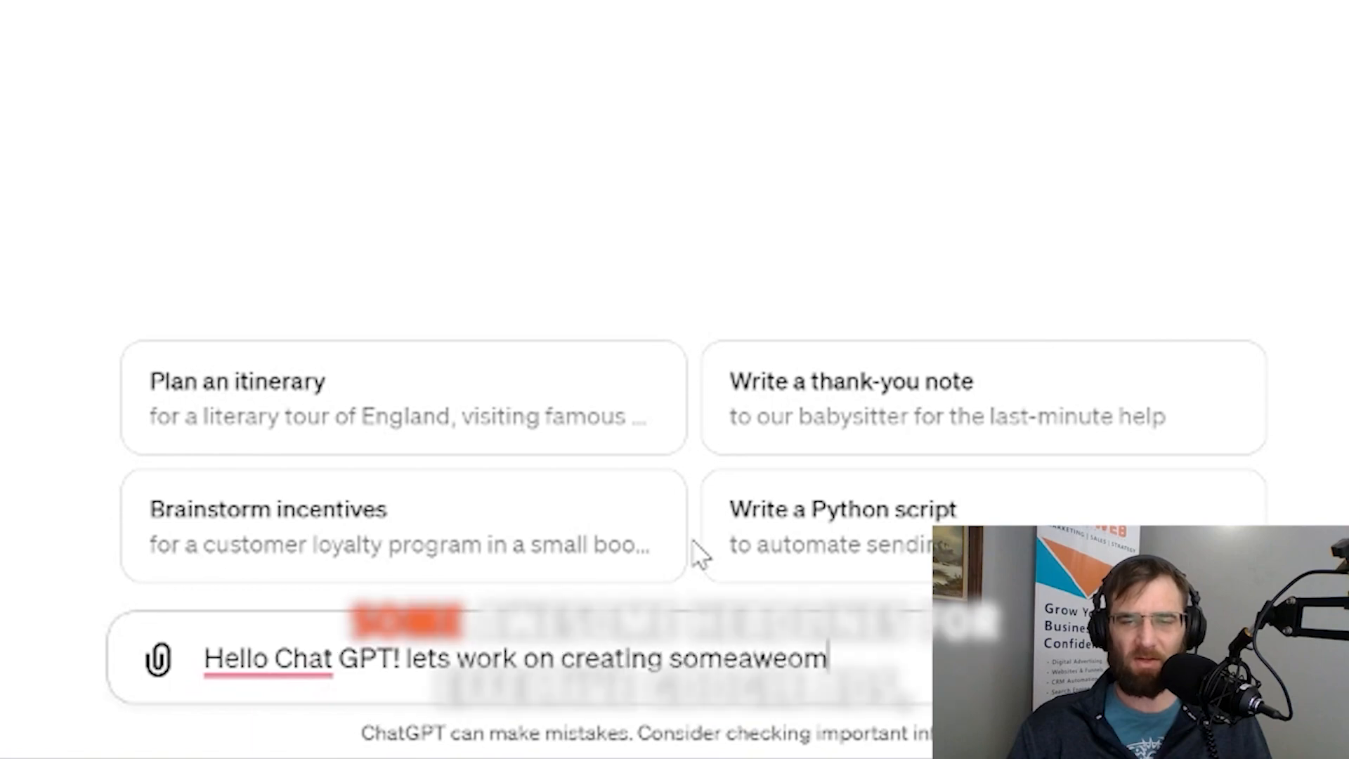
type("llowing best practices both on the platform an")
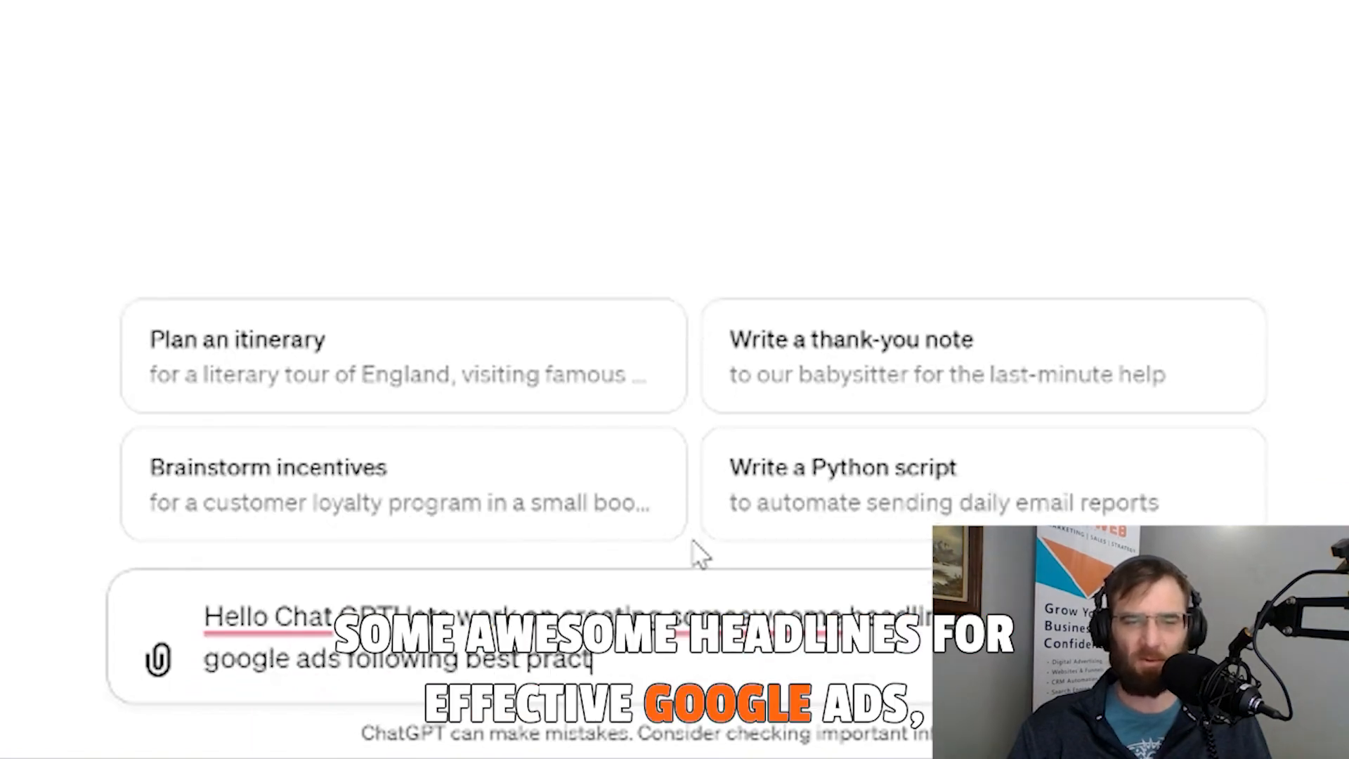
type("d as a marketer. ")
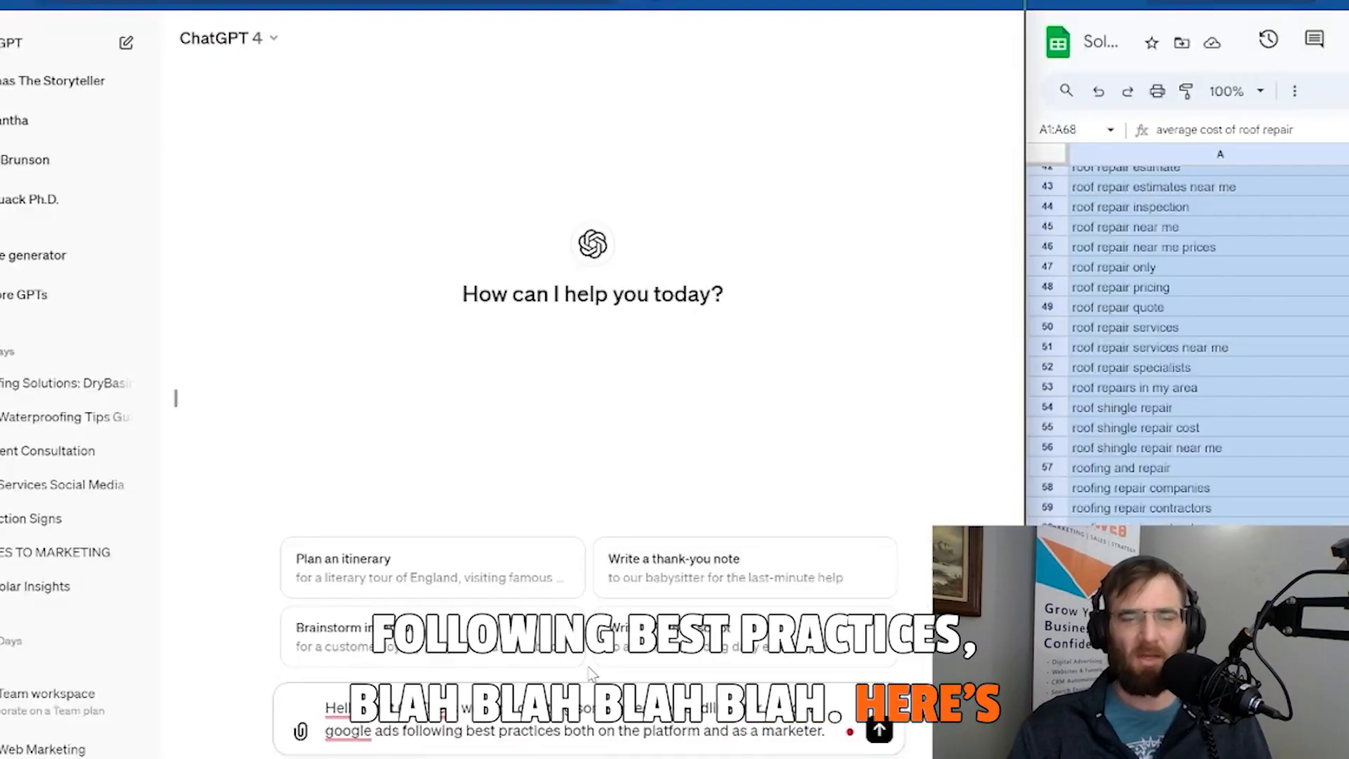
Step: Request 20 unique headlines of no more than 30 characters each, add the copied repair keyword list, and send the prompt
type("the list of selected keywords below to crea")
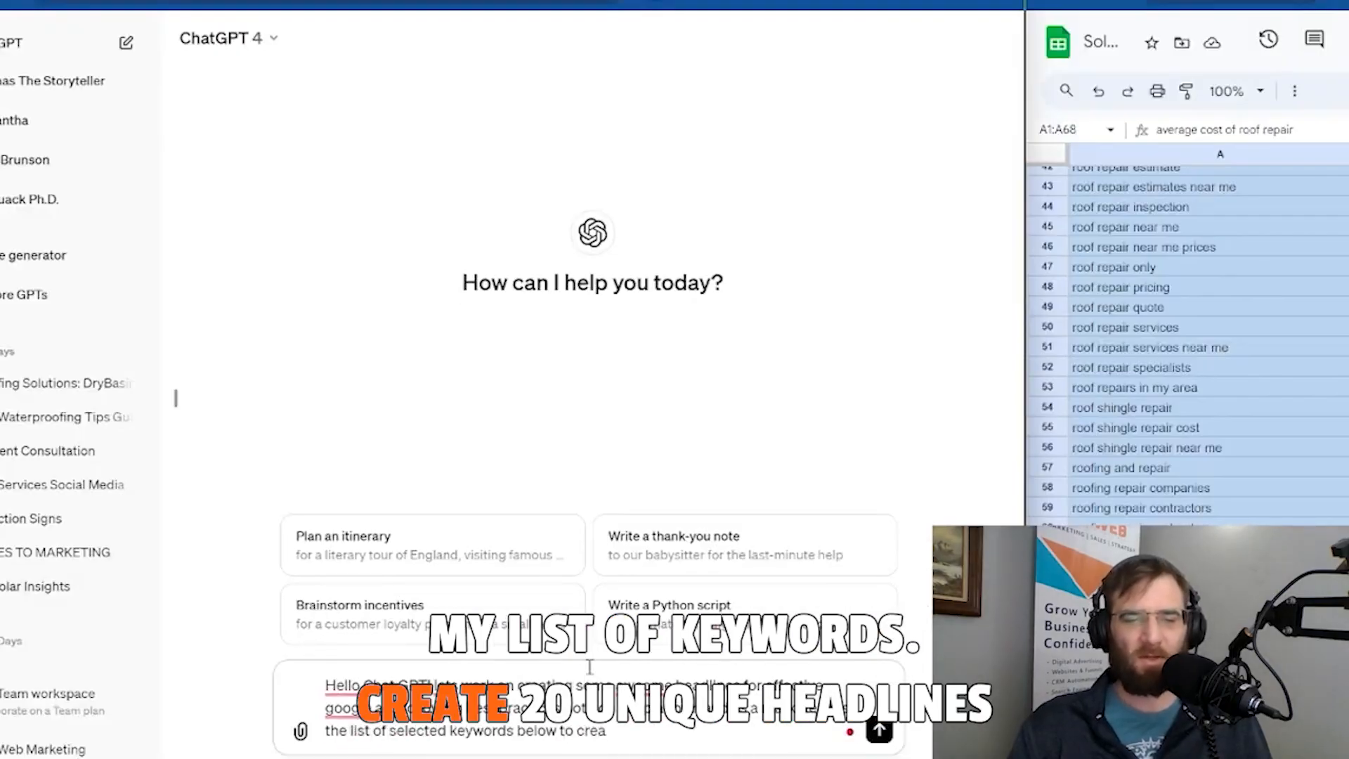
type("te 20 unique headlines that are no longer ")
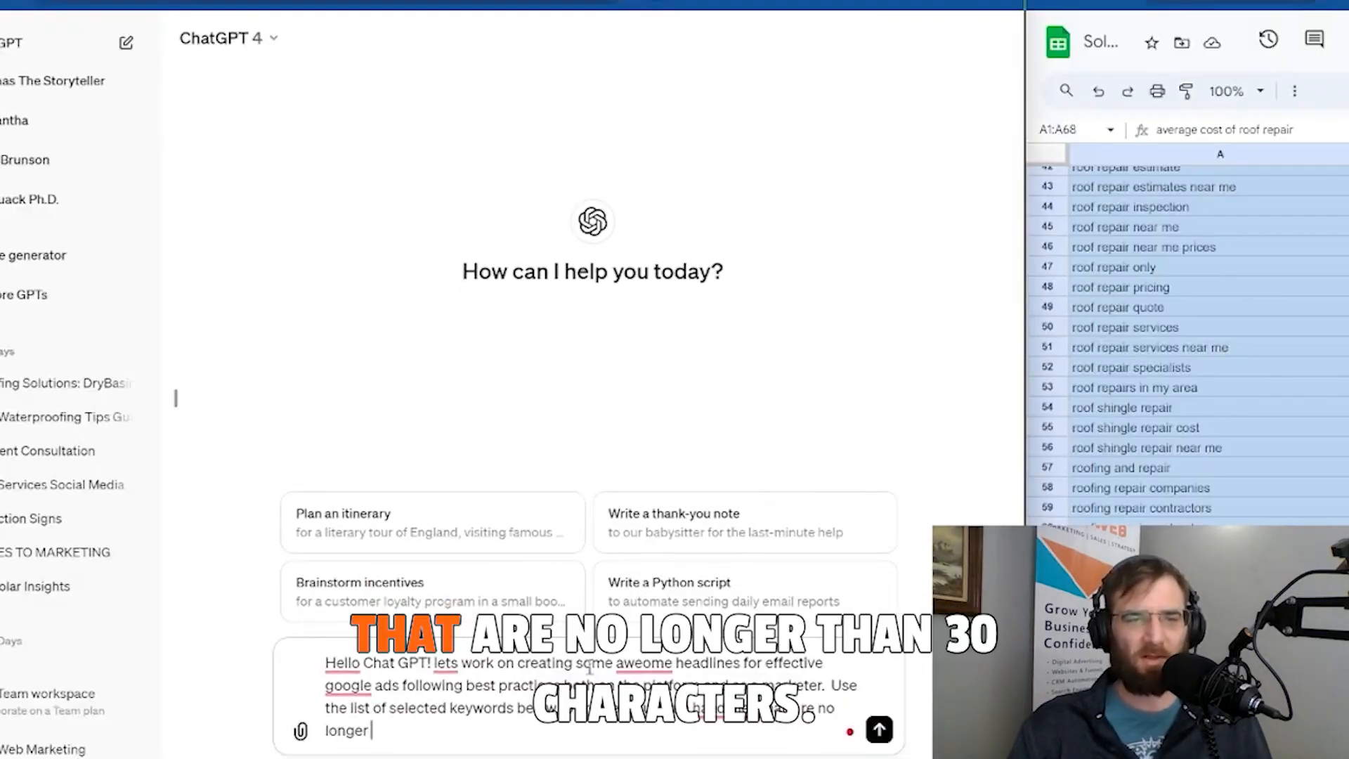
type("than")
type("30 characters each.")
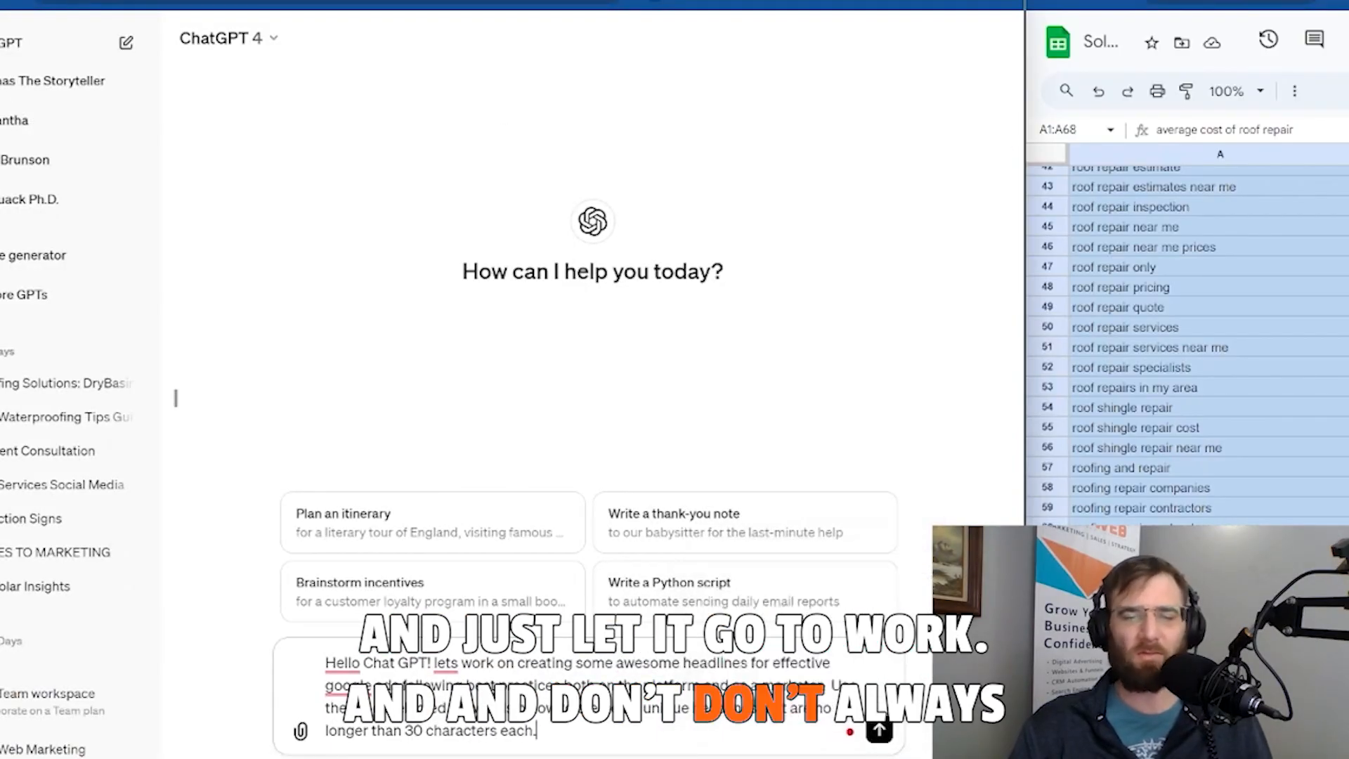
type(" Here is your list:")
key("ctrl+v")
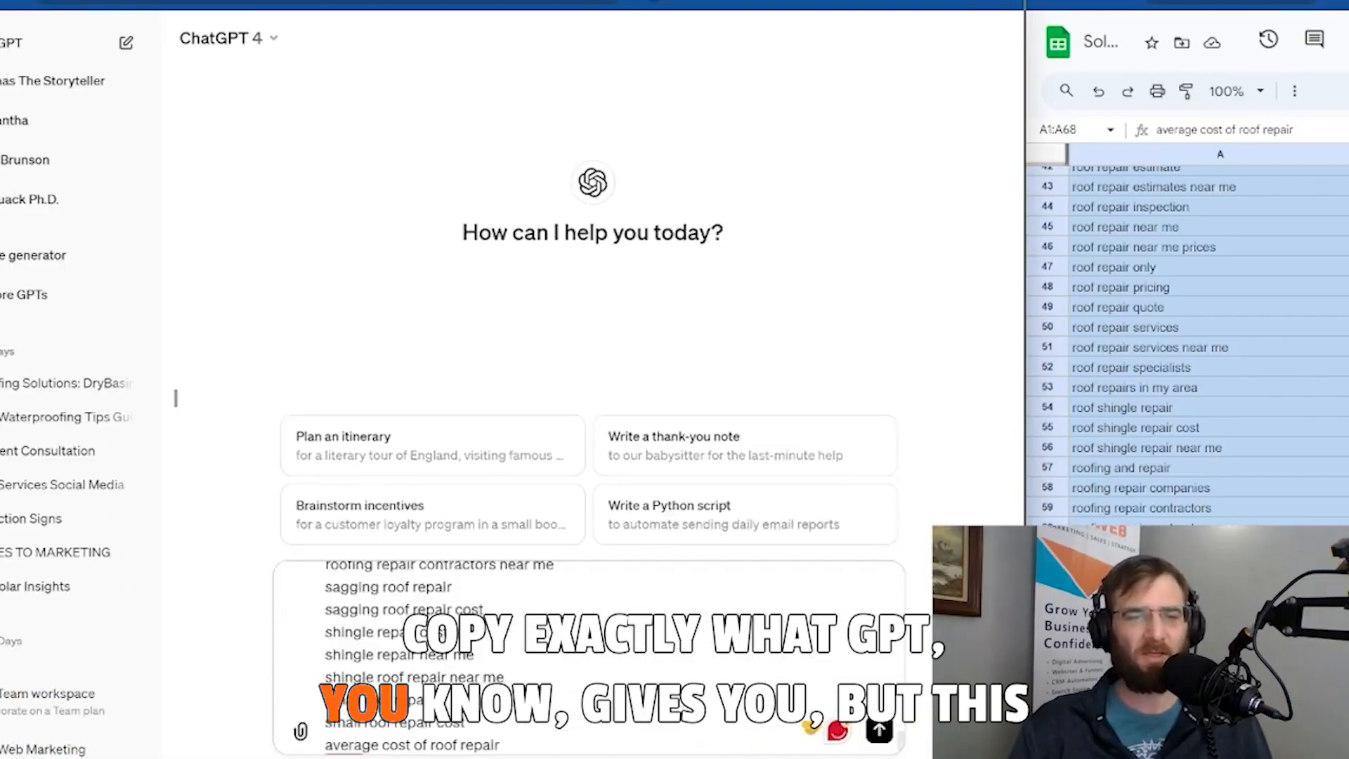
key("Return")
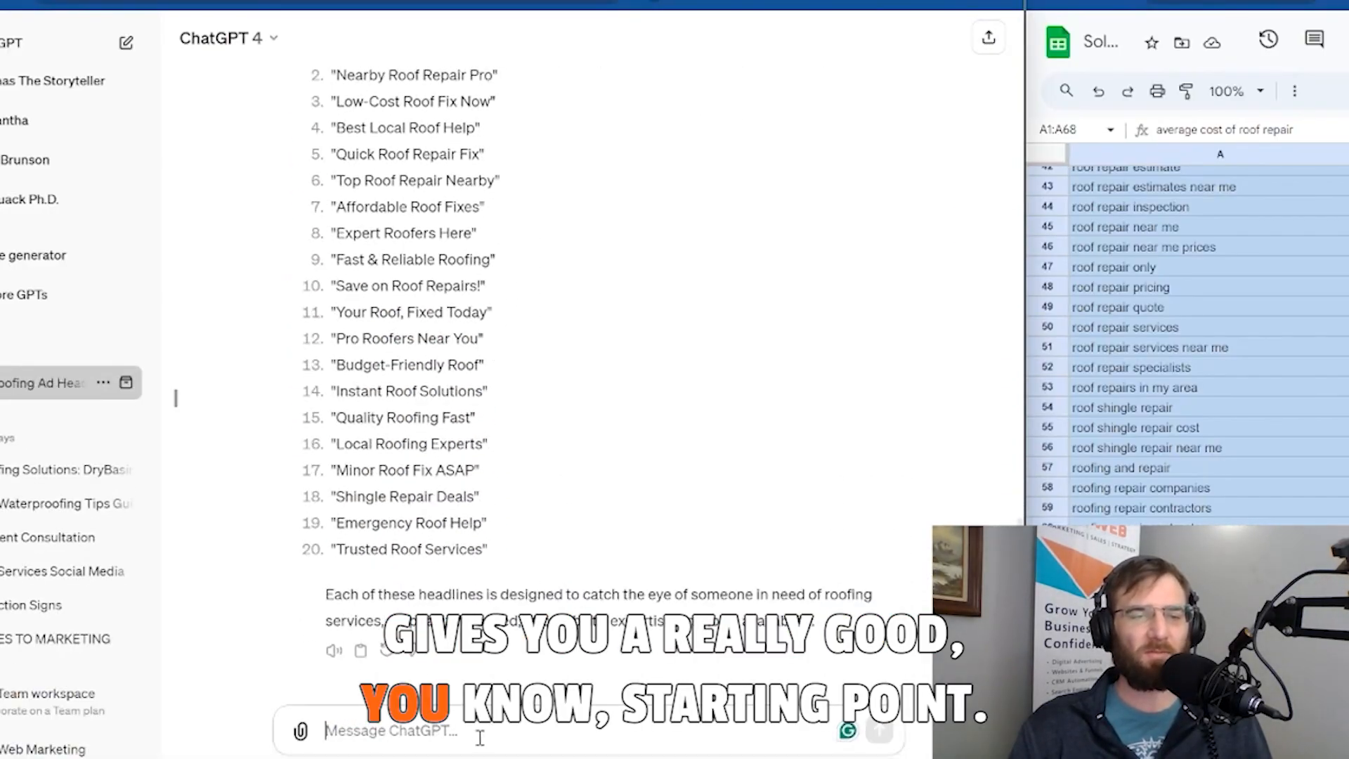
Step: Ask ChatGPT to retry without positioning the ads as "cheap", "free" or "low dollar", focusing instead on clever use of the keywords and quality of service
type("try that again and d")
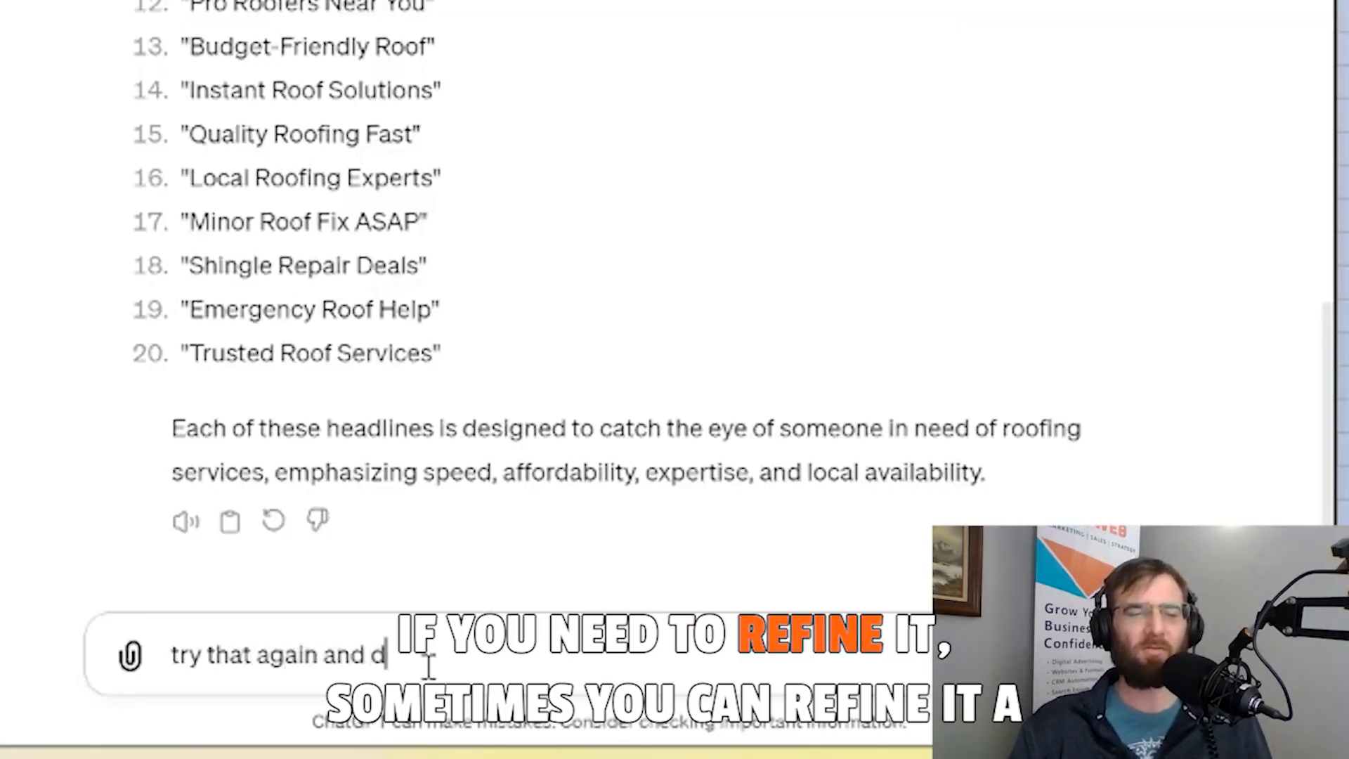
type("o not position any of the ad")
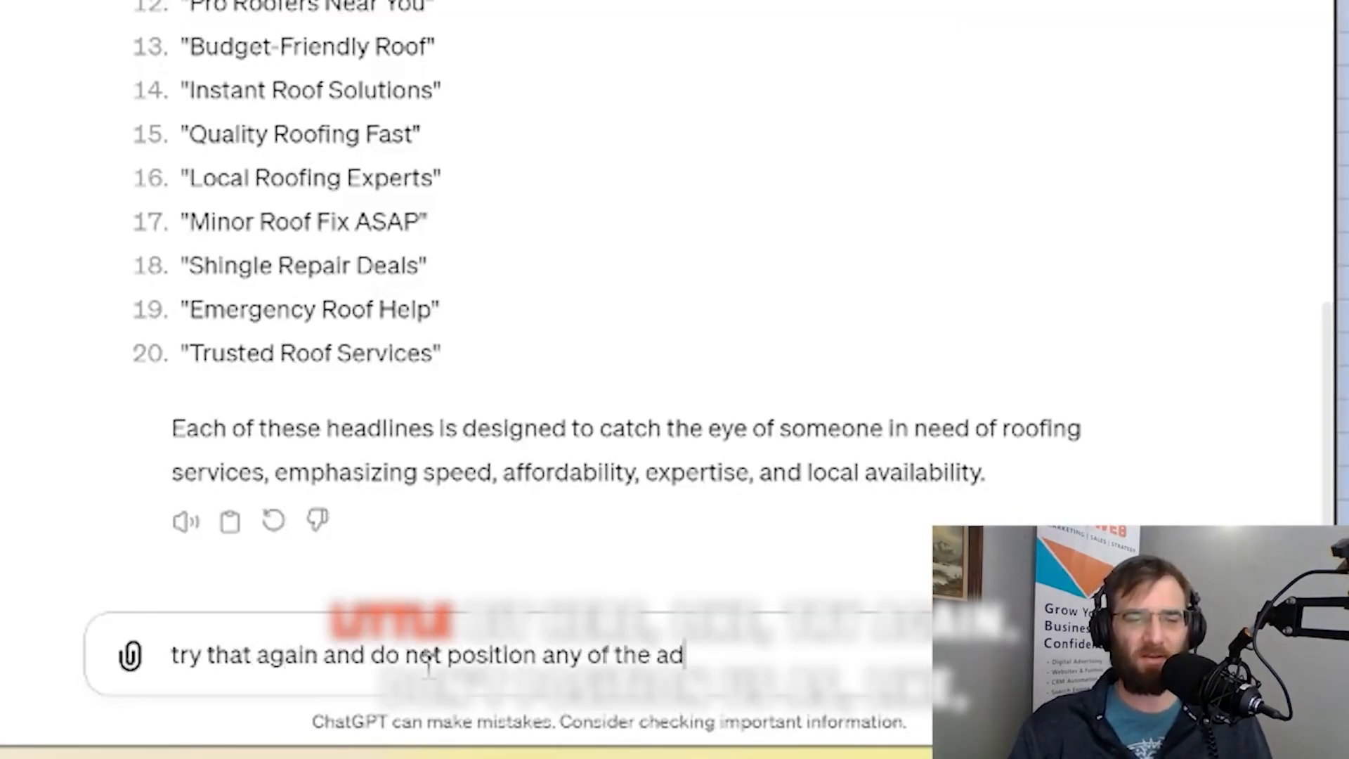
type("s as \"cheap")
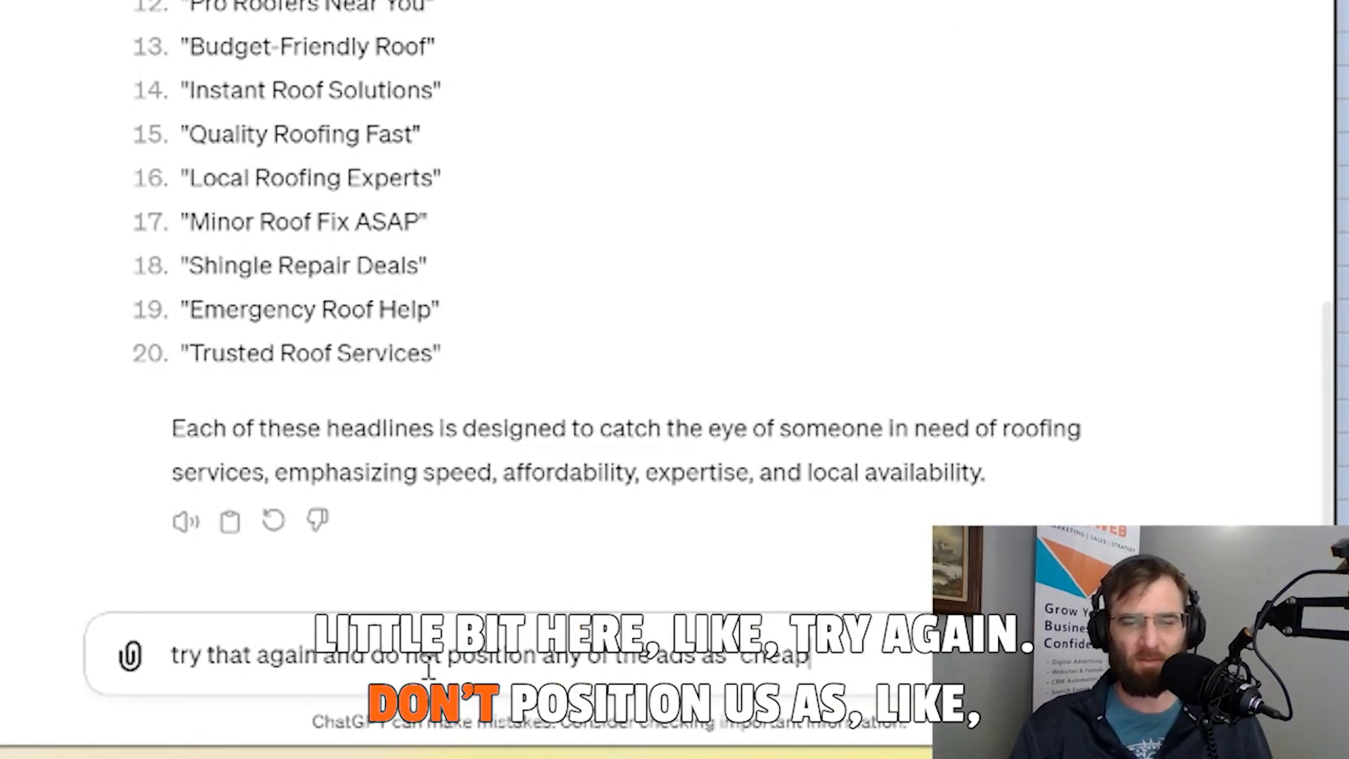
type("\" \"free\" \"low")
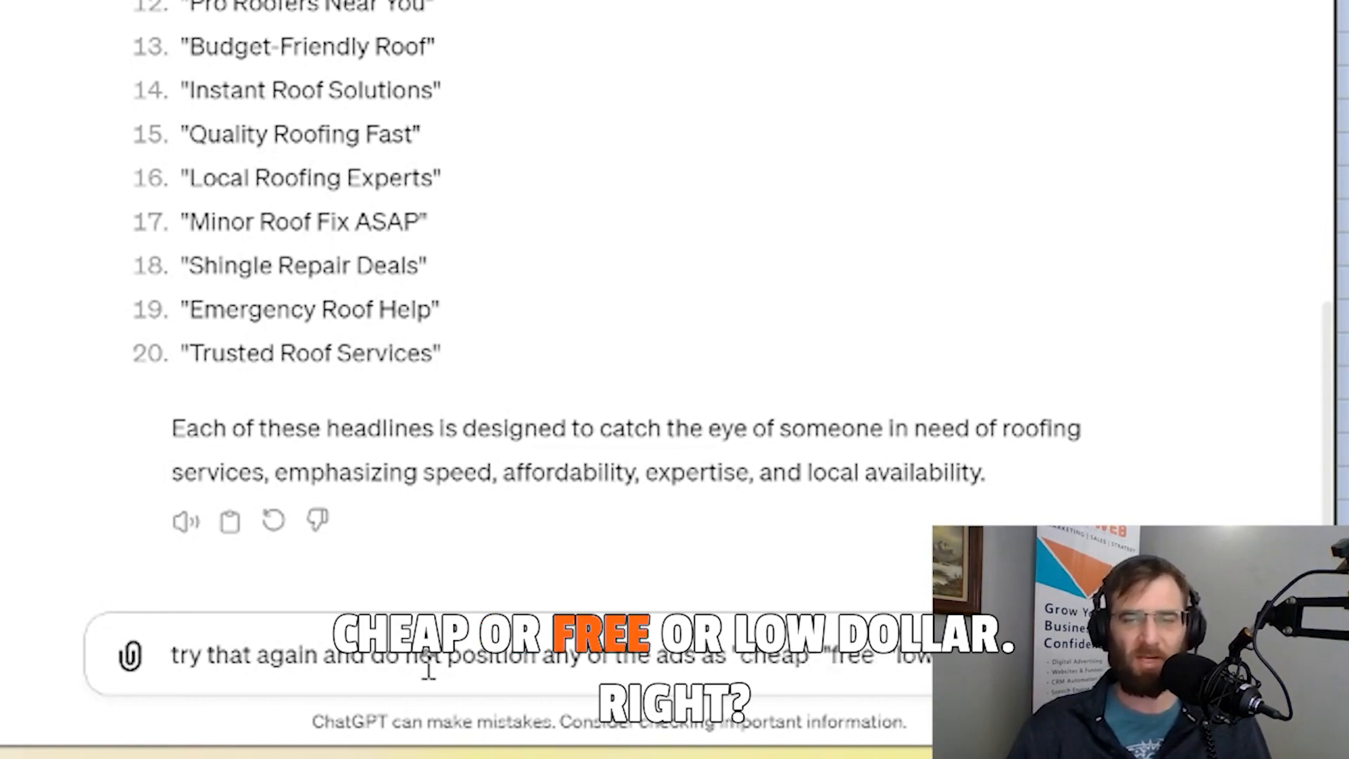
type(" dollar\" but inste")
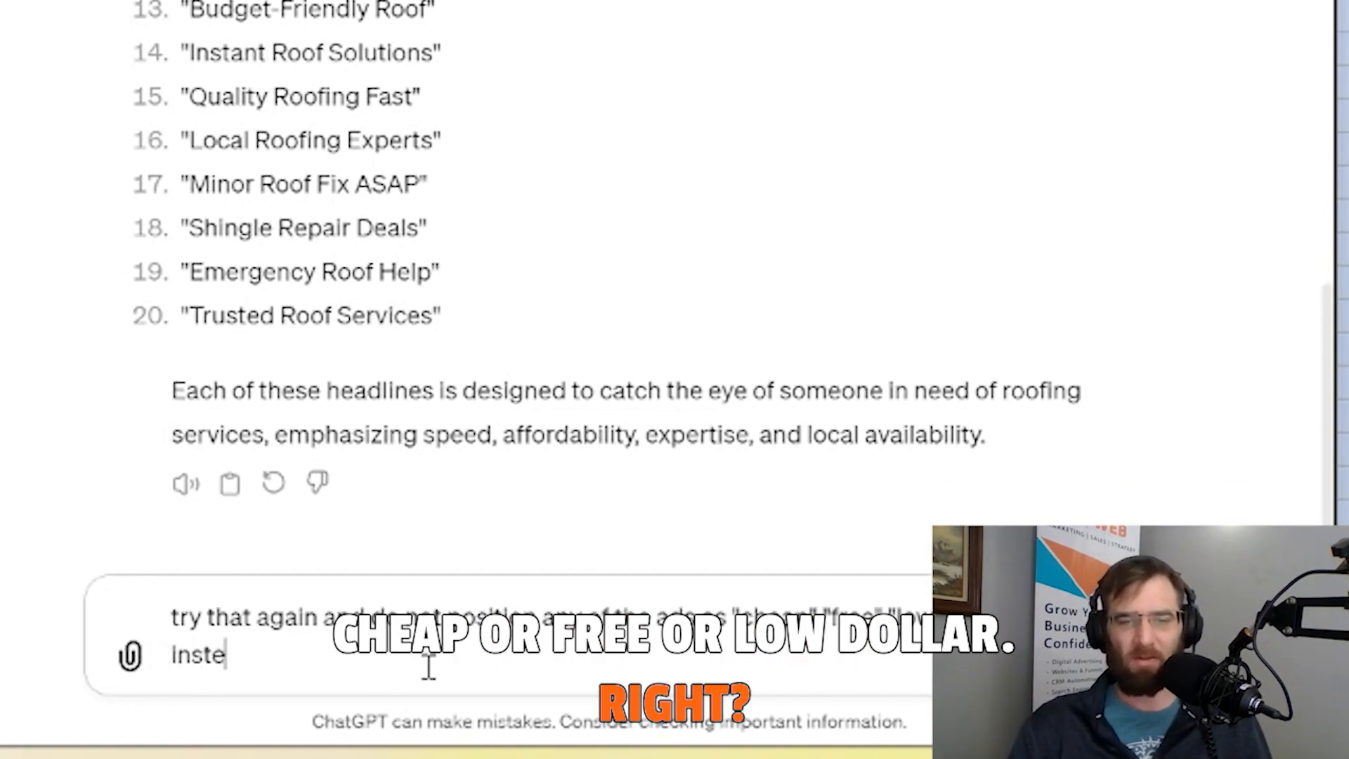
type("ad focus on ")
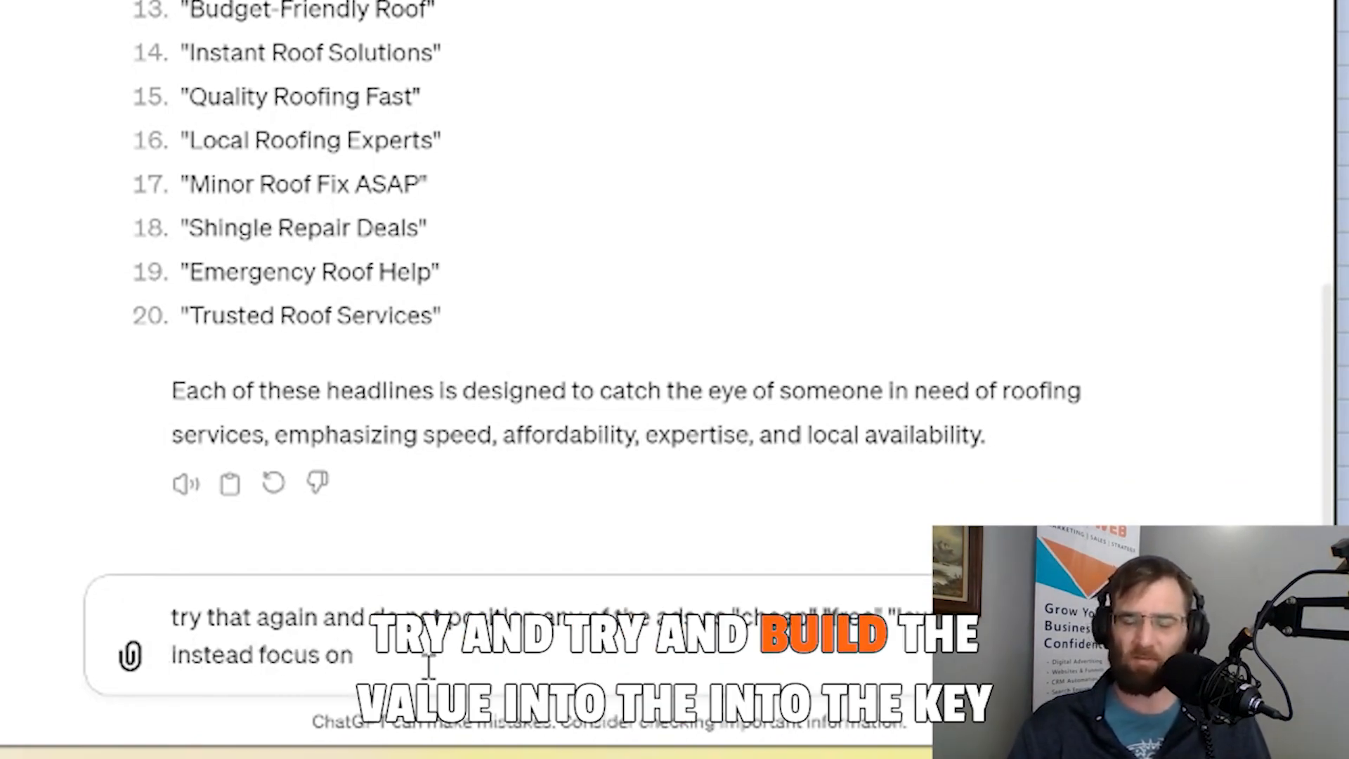
type("clever use of the keywords")
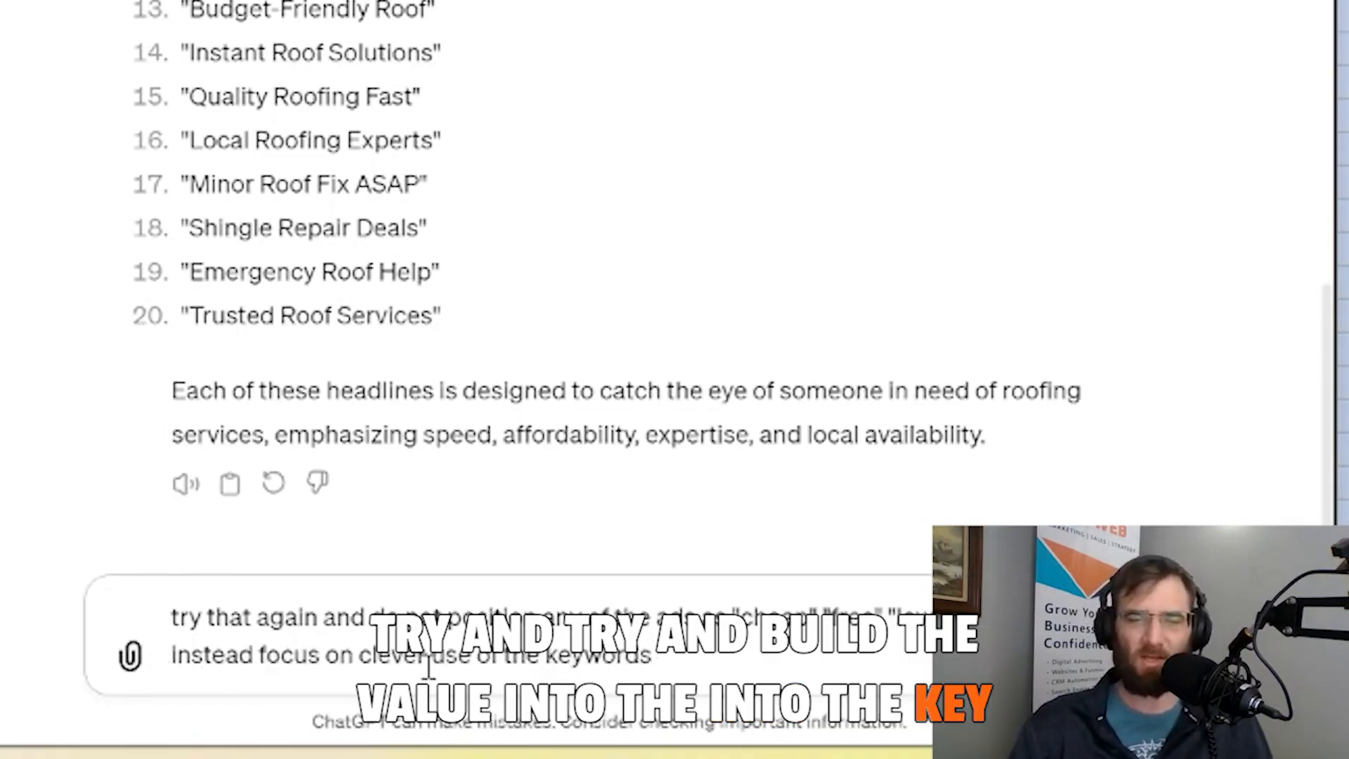
type(" and")
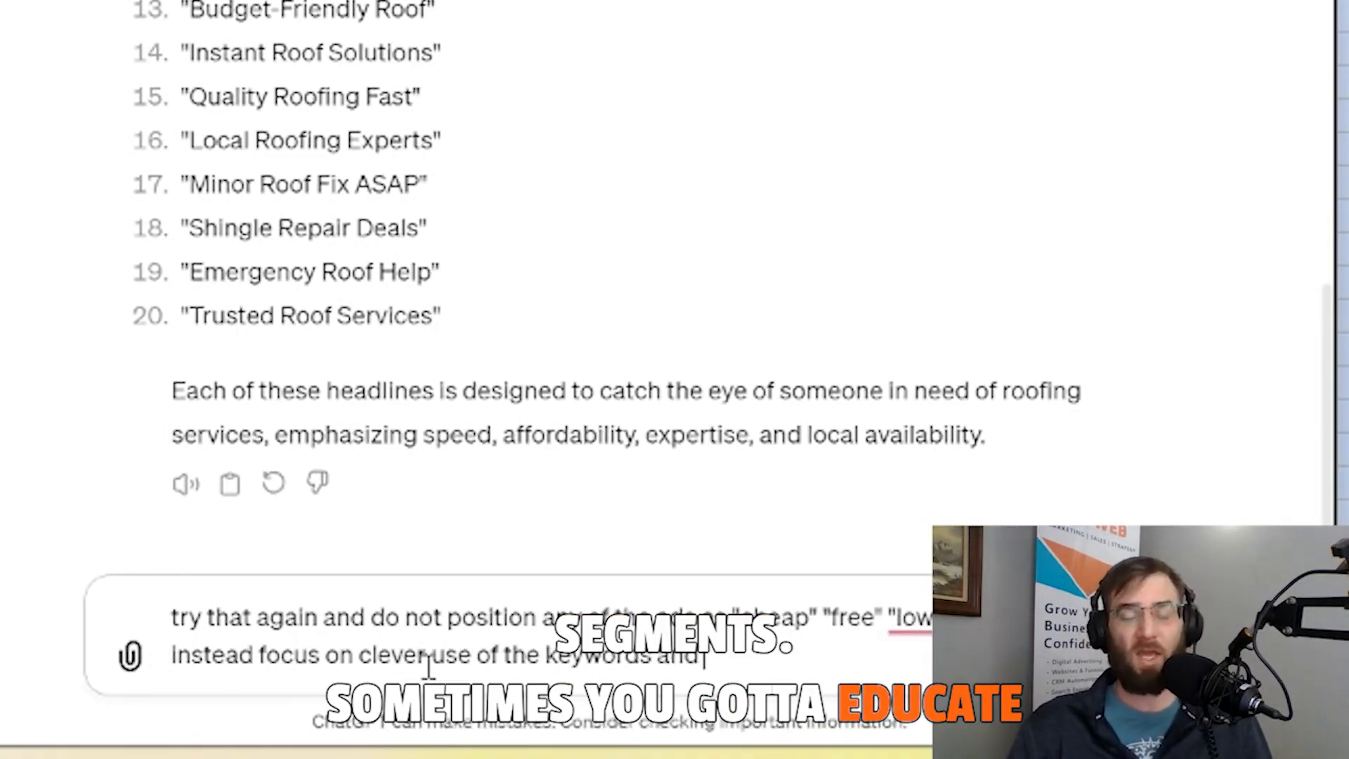
type(" qual")
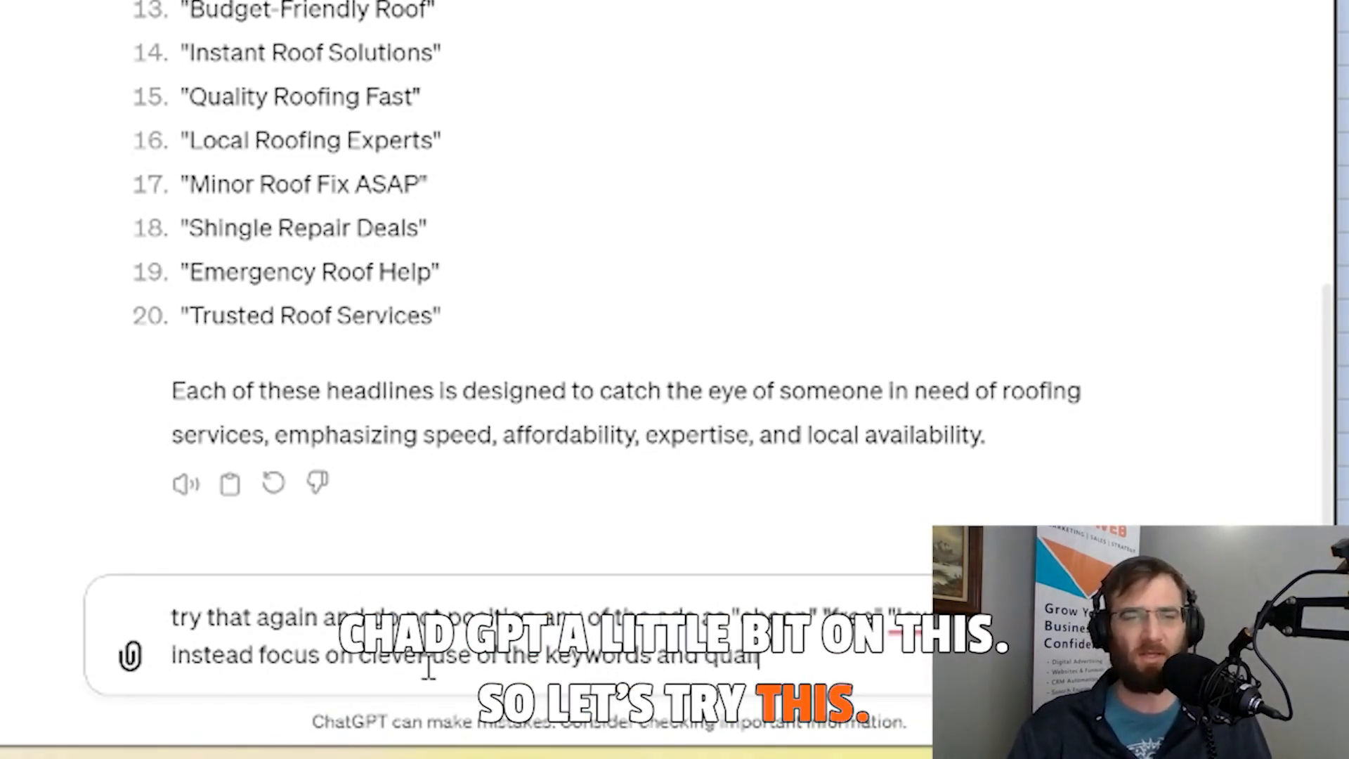
type("ity of service")
key("Return")
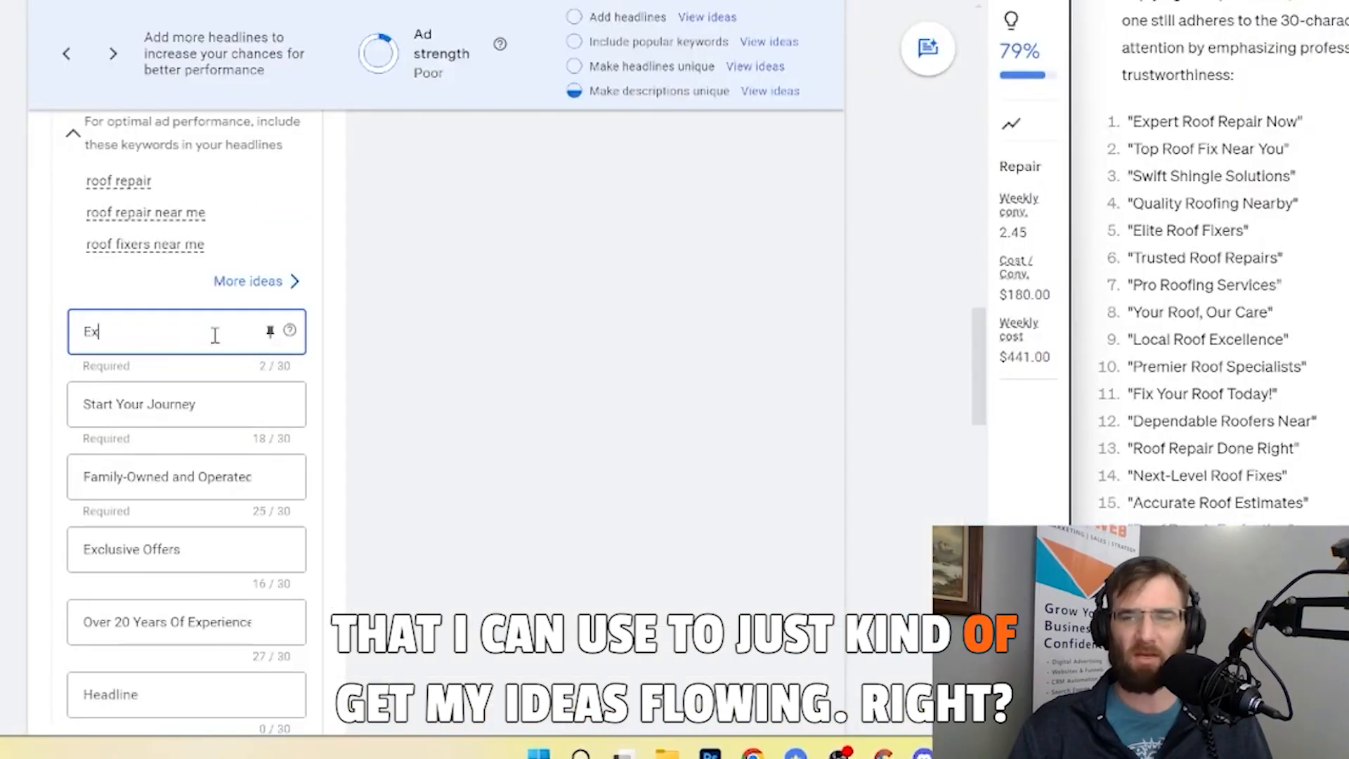
Step: Return to the Google Ads editor and replace the first headline with "Expert Roof Repair Now"
key("ctrl+Left")
key("ctrl+Left")
key("Right")
key("Delete")
type("e")
Step: Replace the second headline with "Choose Solace Roofing" and pin it to position 3
triple_click(227, 416)
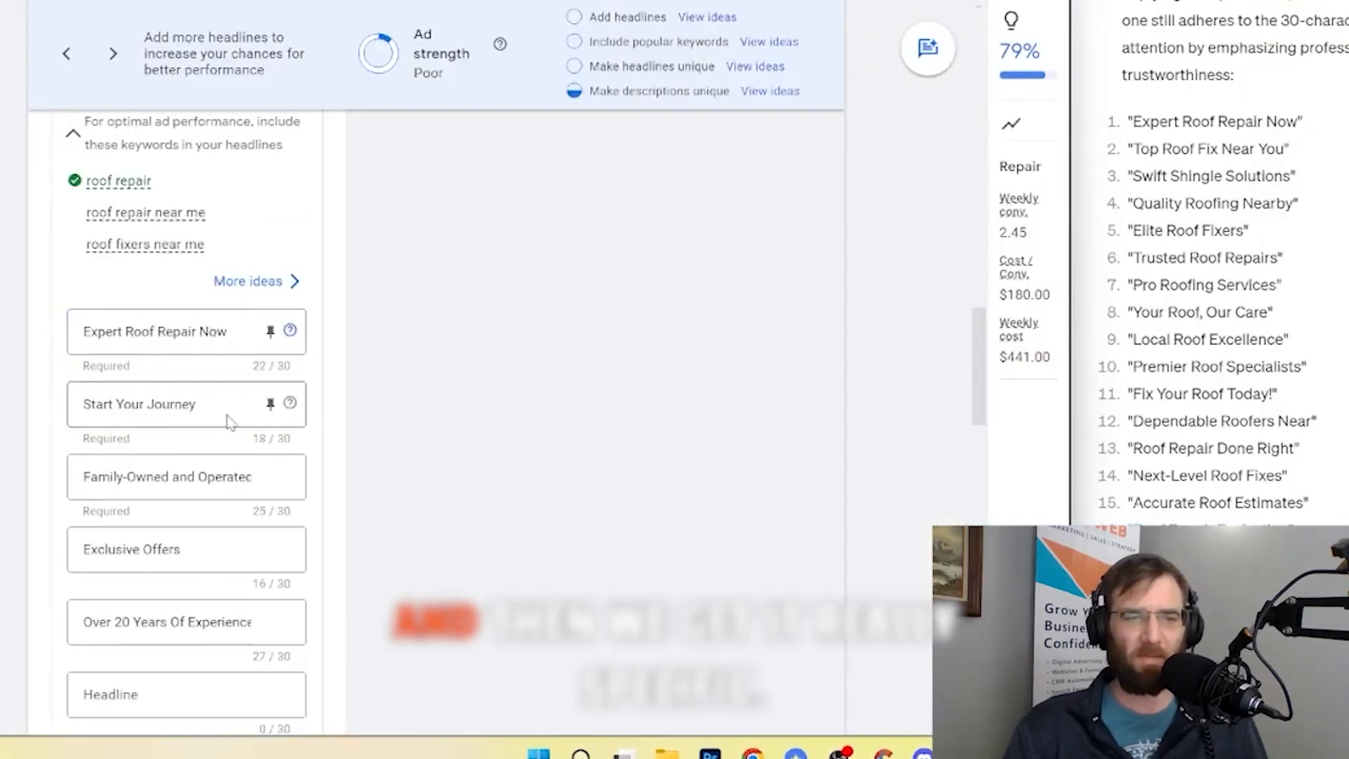
type("Solace Roofing")
key("Home")
type("Choose")
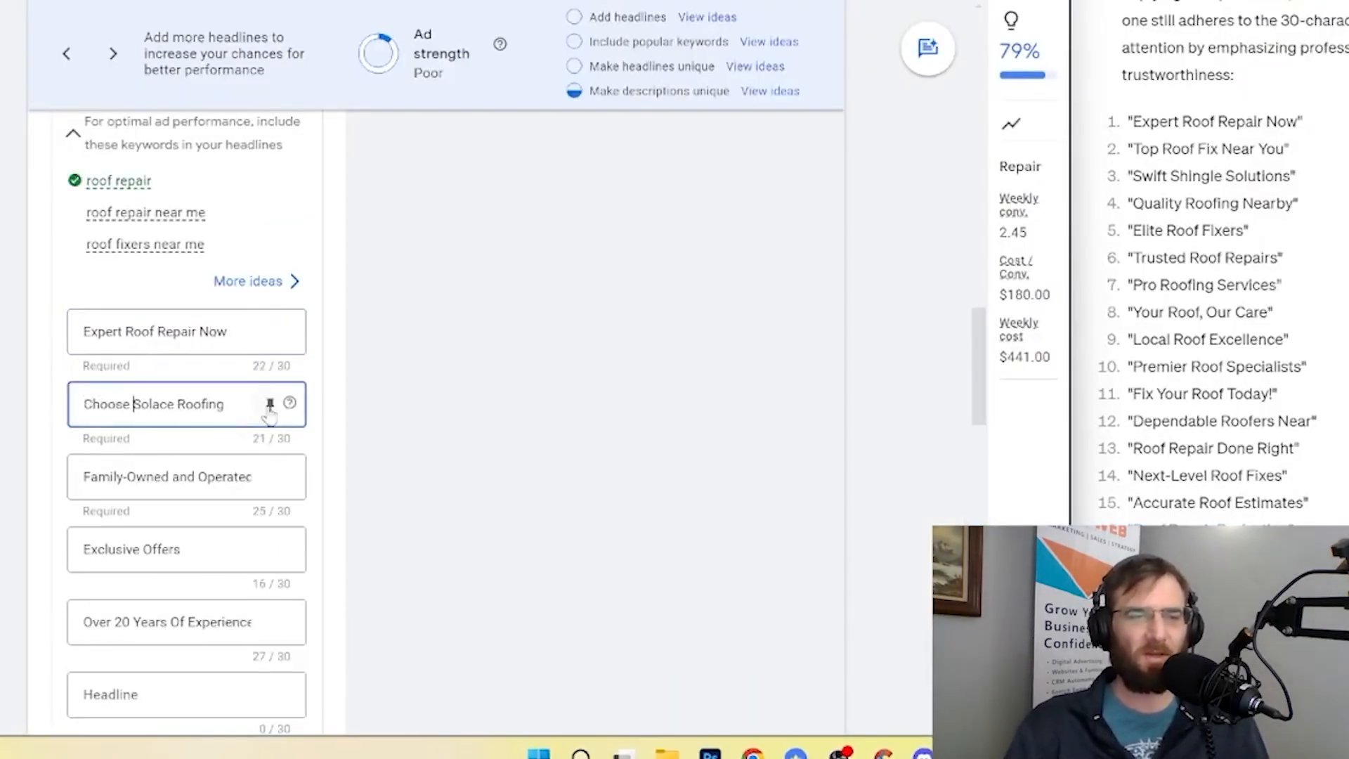
left_click(270, 406)
left_click(554, 371)
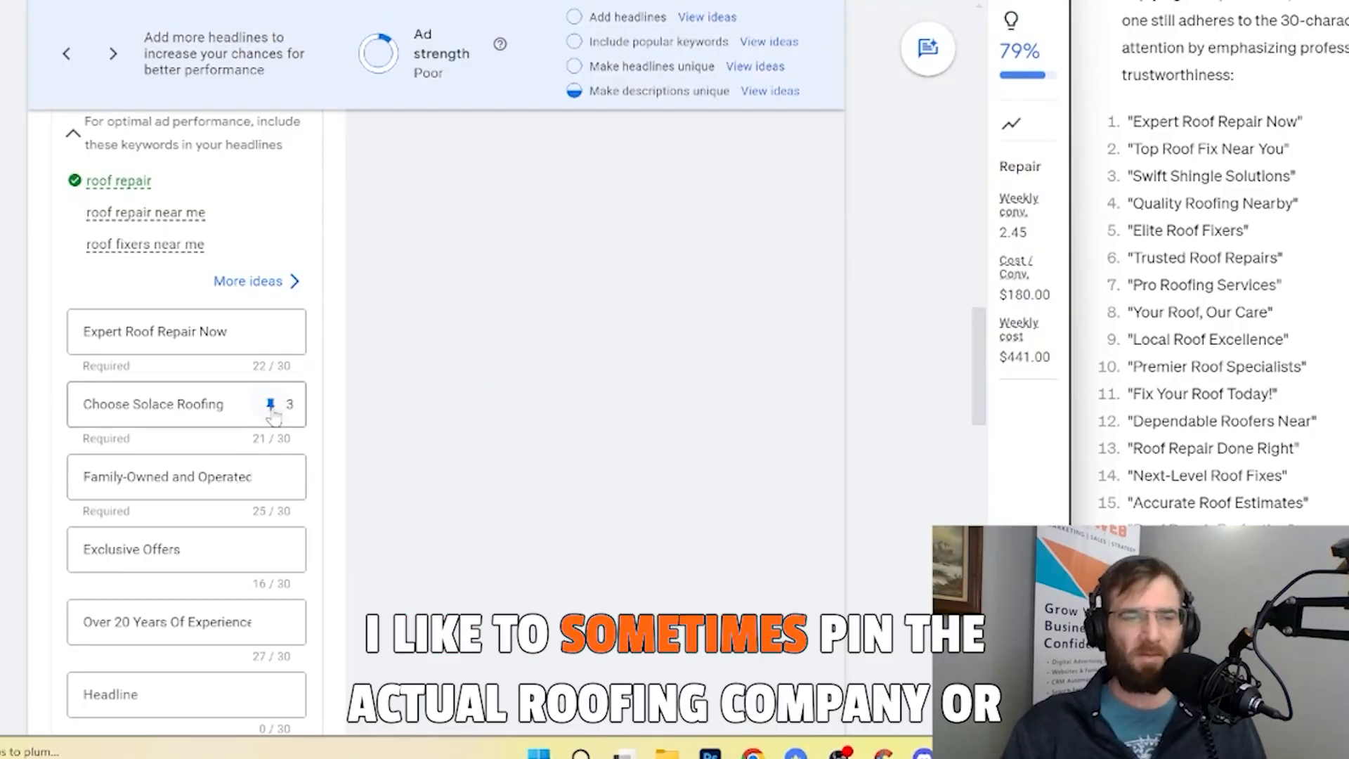
Step: Replace the third headline with "Top Roof Fix Near You" and the fourth with "Swift Shingle Repair Solutions"
triple_click(243, 478)
type("Top Roof")
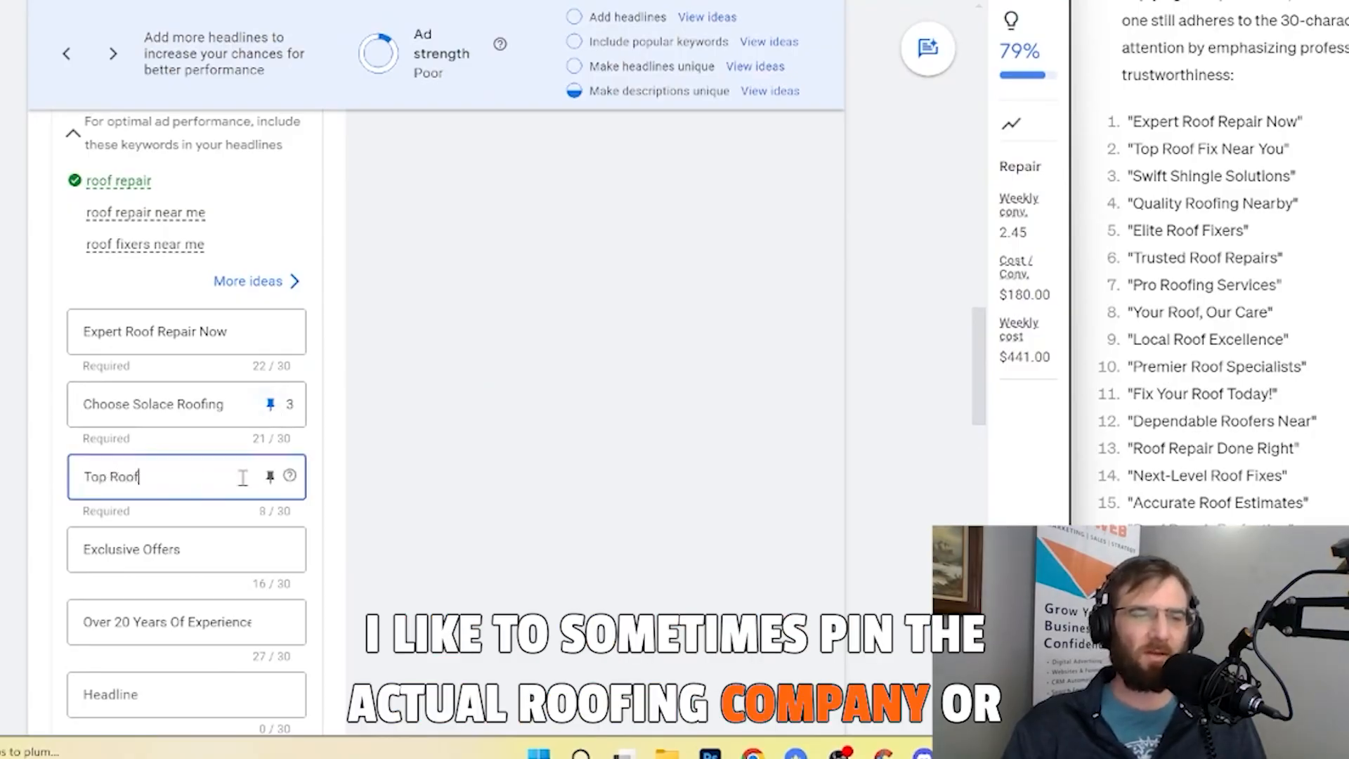
type(" Fix Near You")
left_click(133, 477)
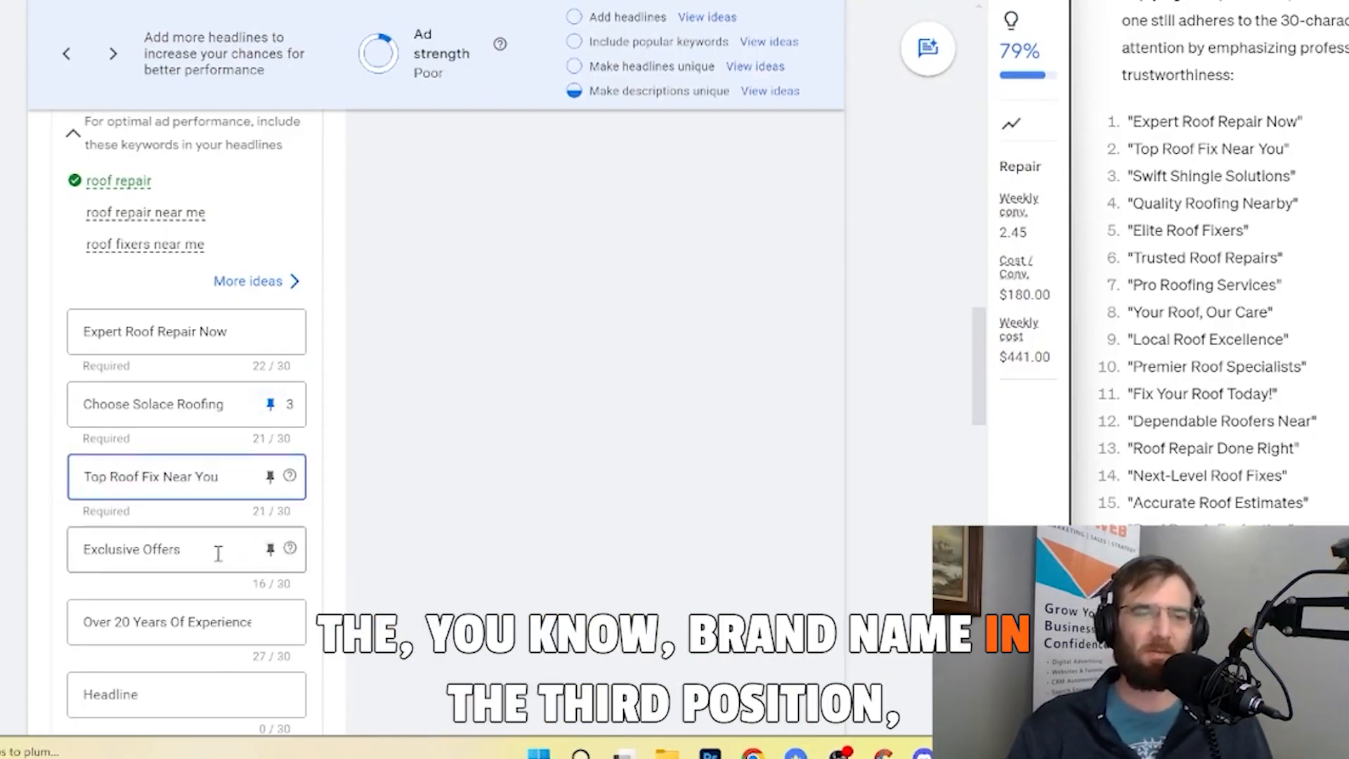
triple_click(217, 552)
type("Swift Shigle REapir Solutions")
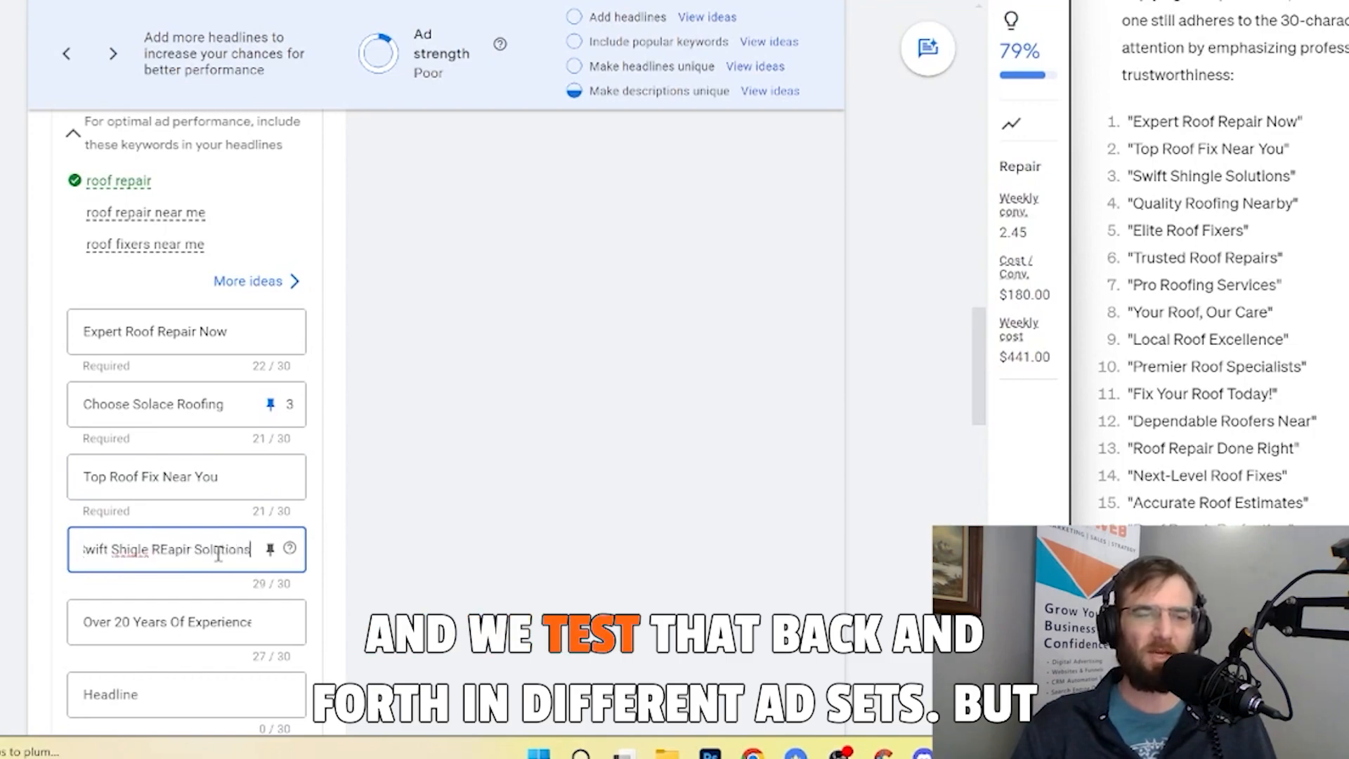
type("n")
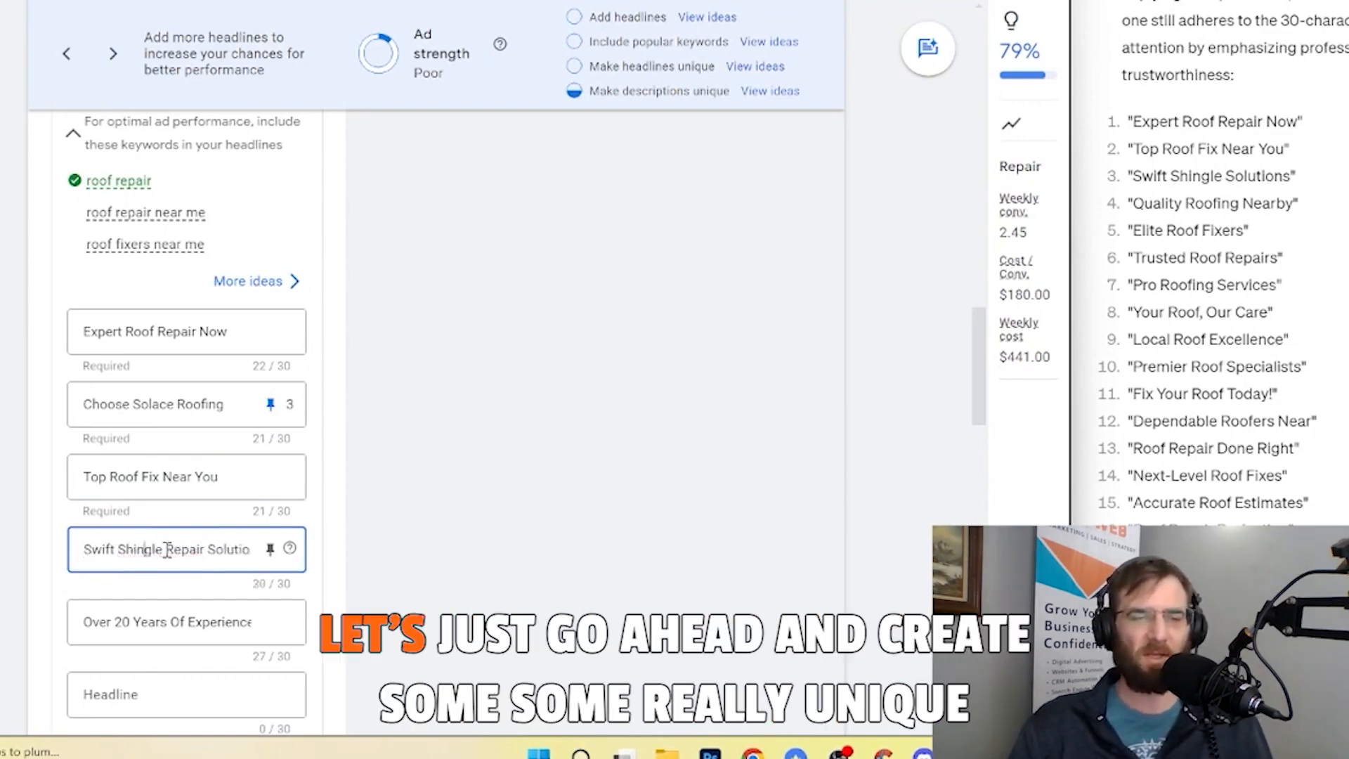
Step: Replace the fifth headline with "Local Roof Repair Excellence"
left_click(191, 625)
triple_click(191, 624)
type("Local R")
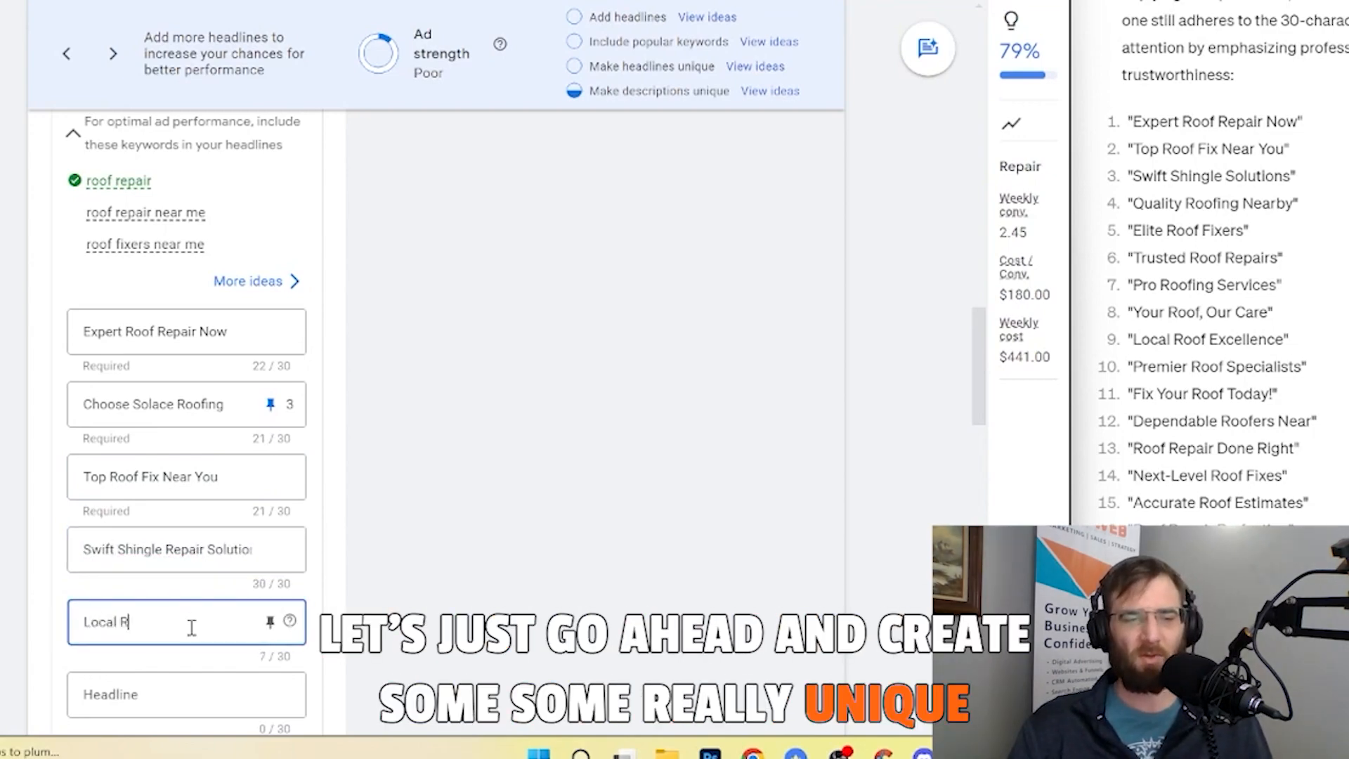
type("oof Repair Excellence")
Step: Fill the empty sixth headline with "your Home Roof Repair Experts"
left_click(150, 692)
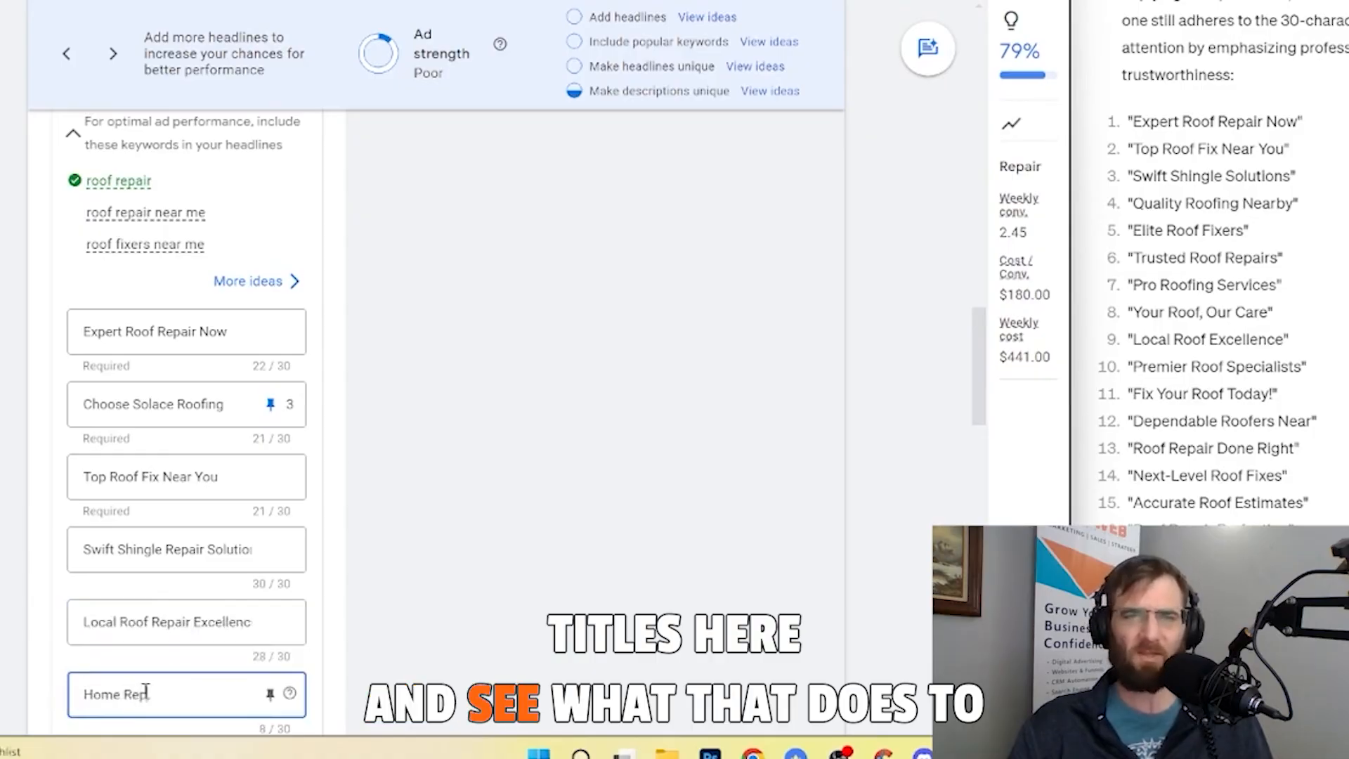
type("Home")
key("BackSpace")
key("BackSpace")
key("BackSpace")
key("BackSpace")
key("BackSpace")
type("your Home Roof Repair Experts")
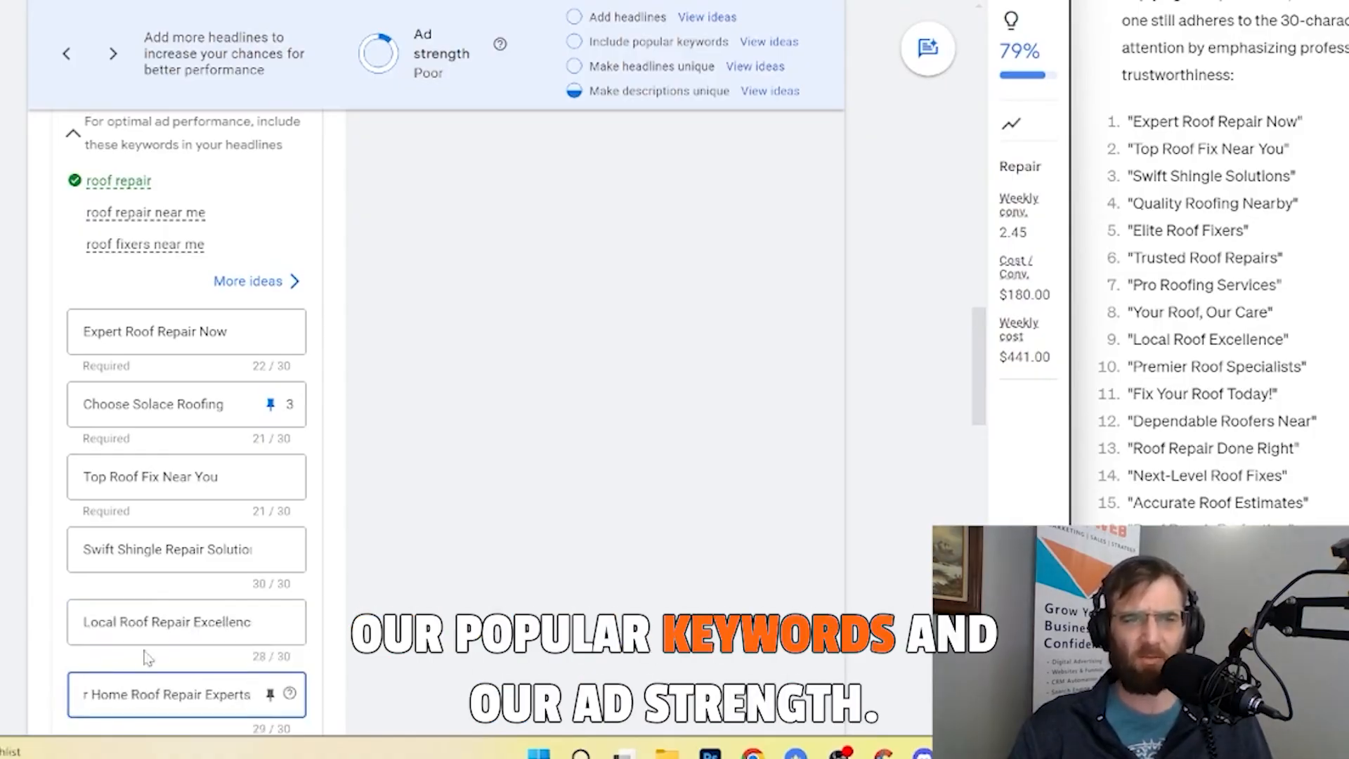
left_click(140, 621)
Step: Fill the seventh headline with "We Know You Need A Roofer" and check the popular keyword ideas against the ad's headlines
scroll(139, 619, "down", 4)
left_click(150, 491)
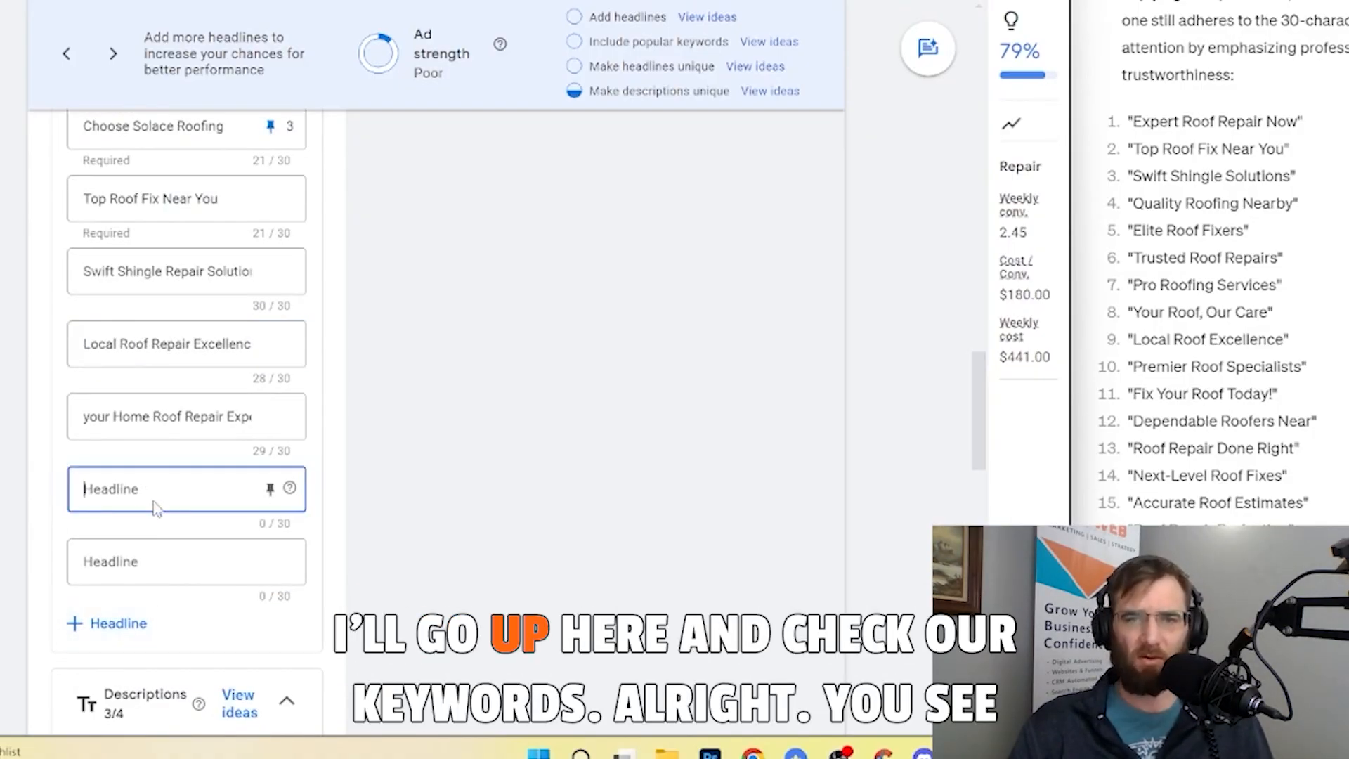
left_click(769, 41)
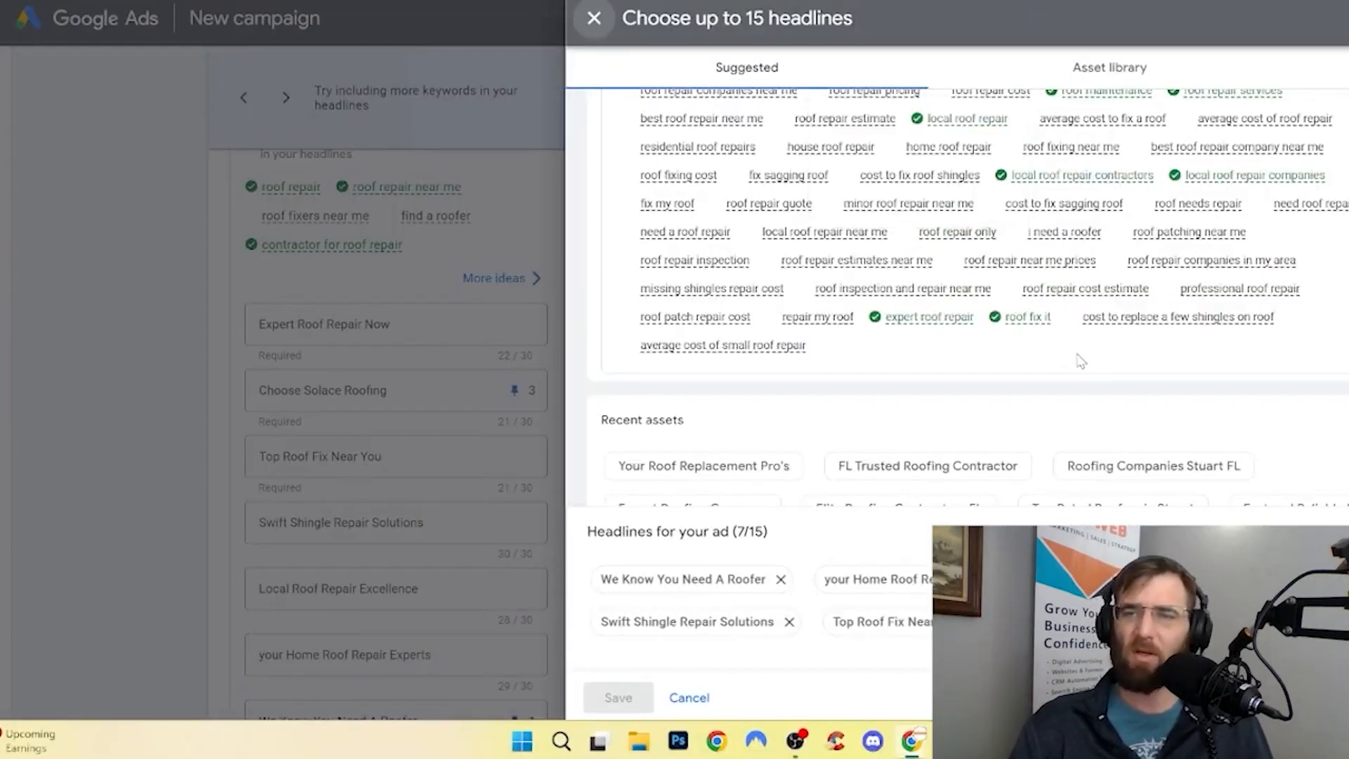
scroll(1080, 347, "up", 3)
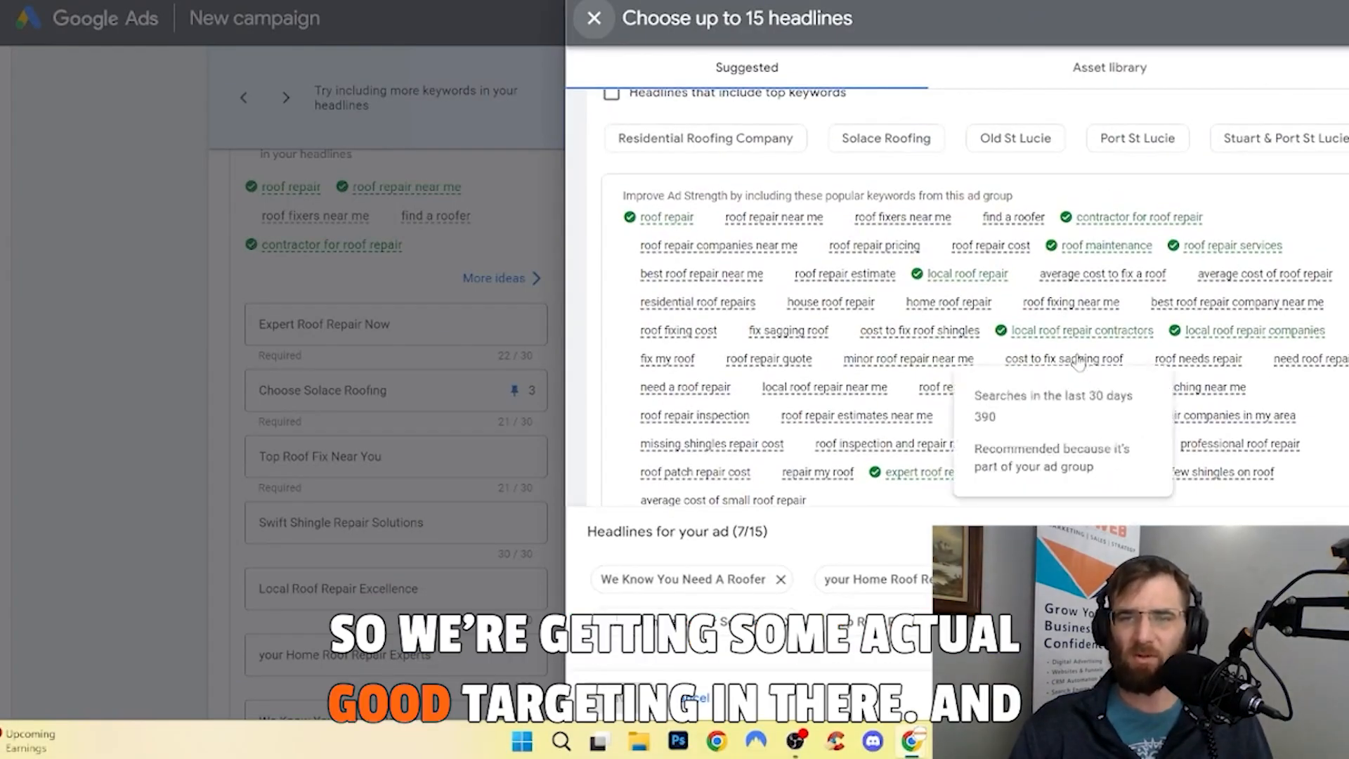
Step: Fill the eighth headline with "Find A Roofer You Trust"
scroll(1080, 359, "down", 1)
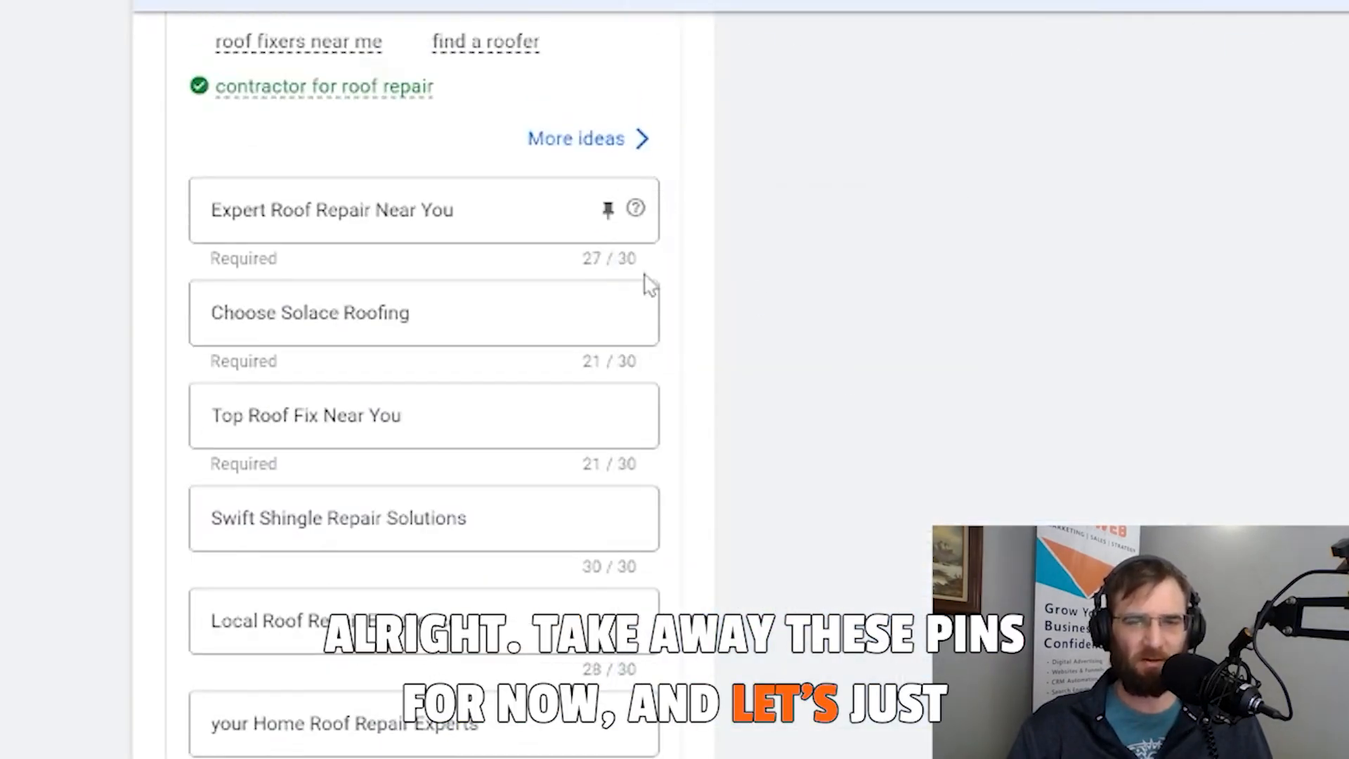
scroll(466, 602, "down", 5)
left_click(524, 500)
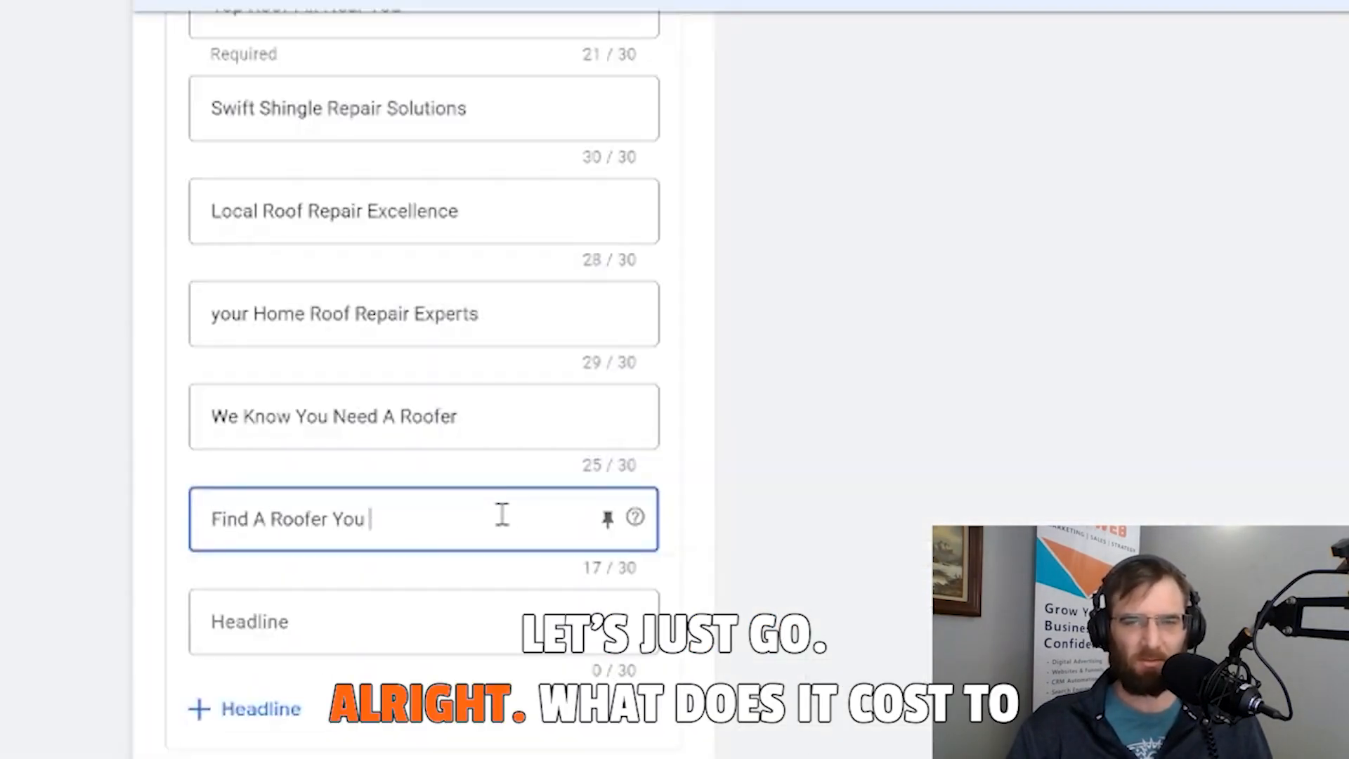
type("Trust")
key("Tab")
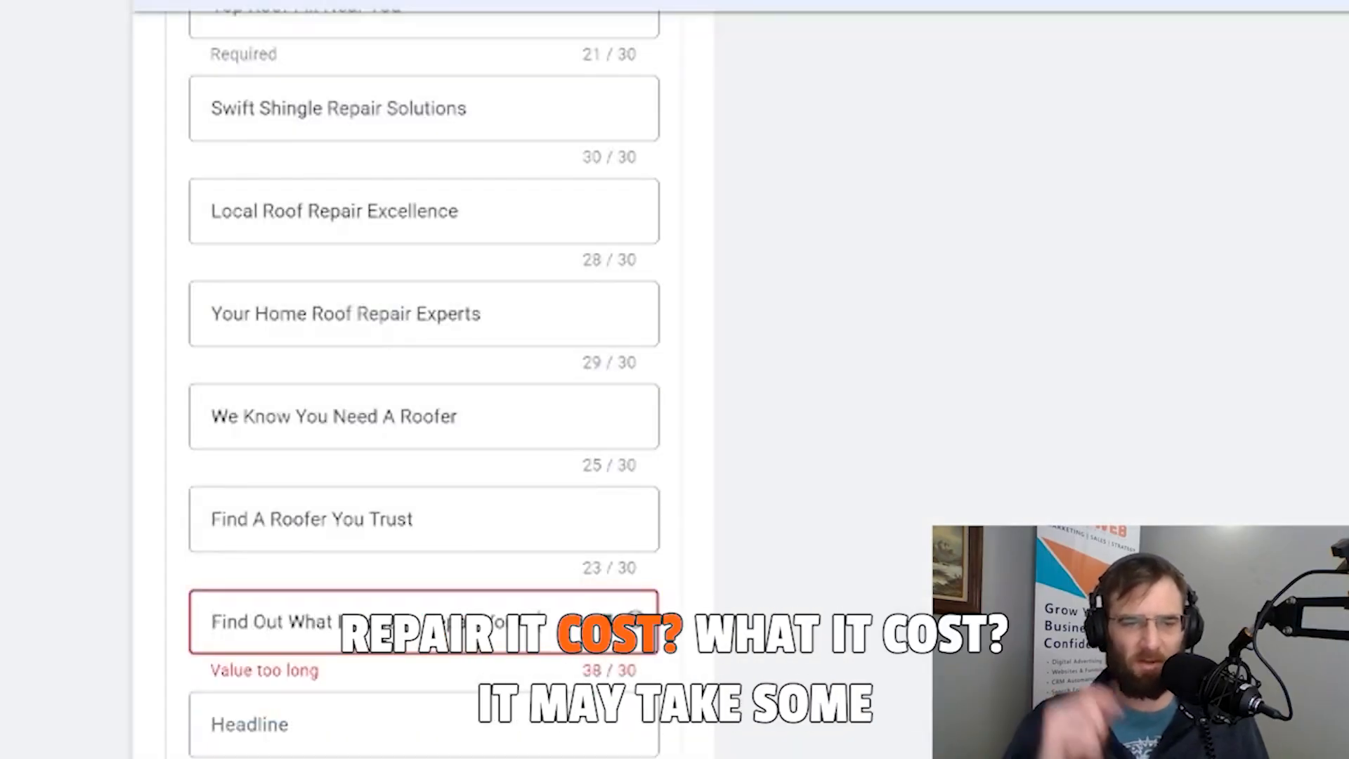
Step: Shorten the overlong ninth headline, rewording it as "Will It Cost Repair Your Roof"
left_click_drag(349, 621, 144, 623)
type("WCost To Repa")
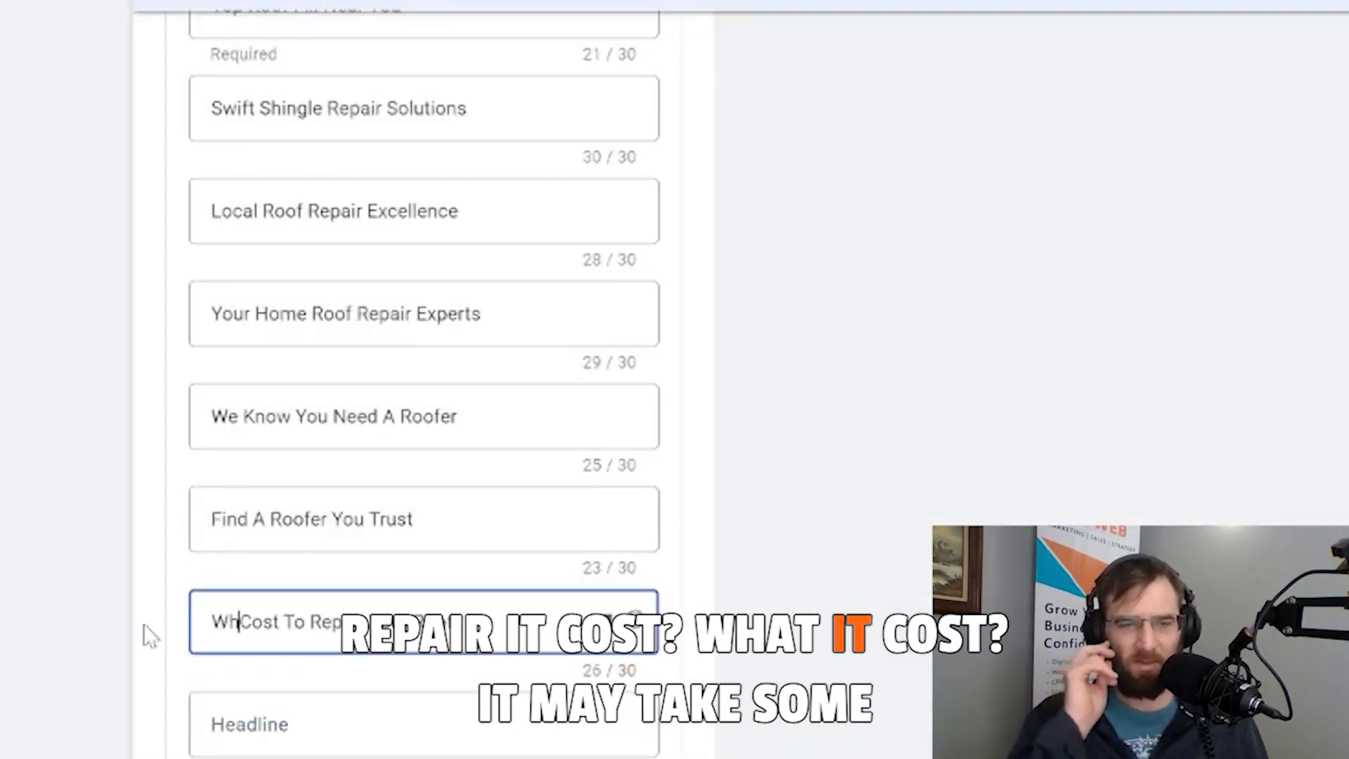
key("BackSpace")
type("Find A")
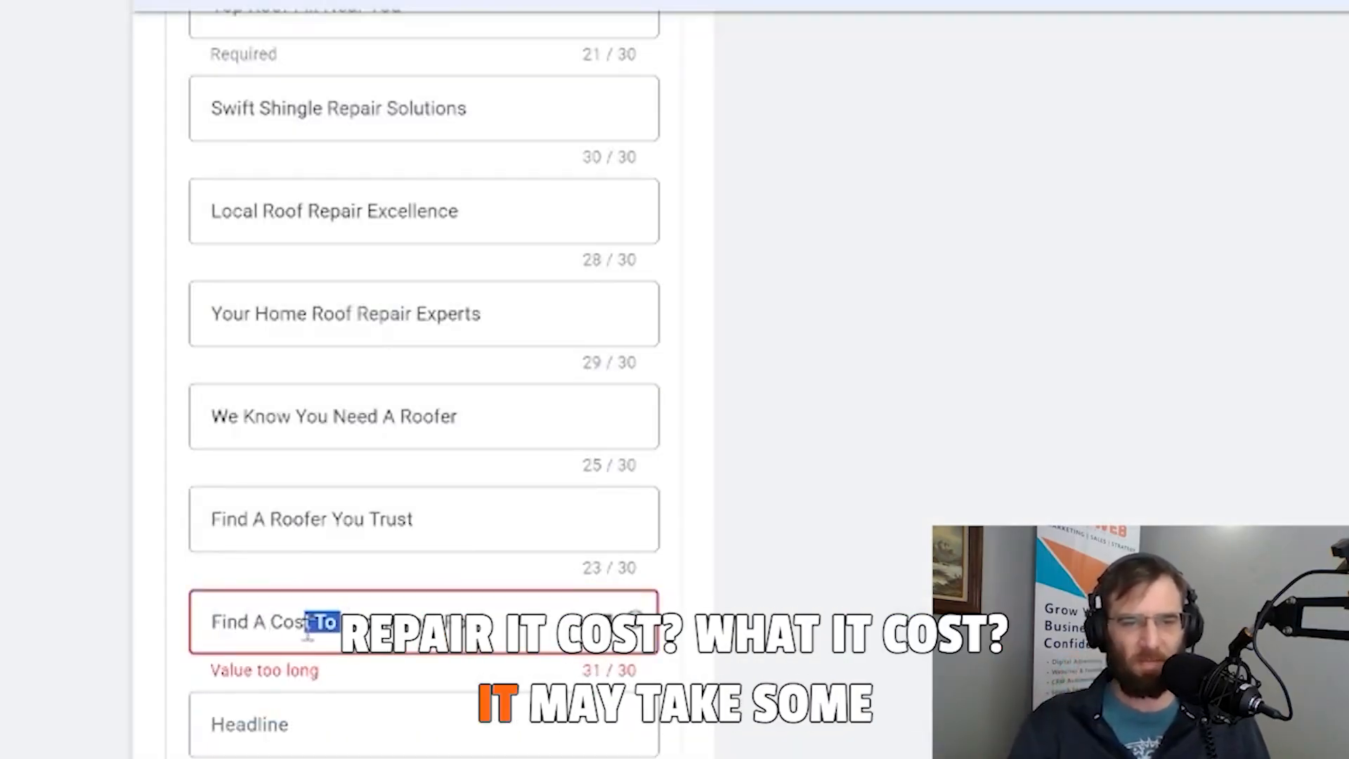
key("BackSpace")
type("Will It")
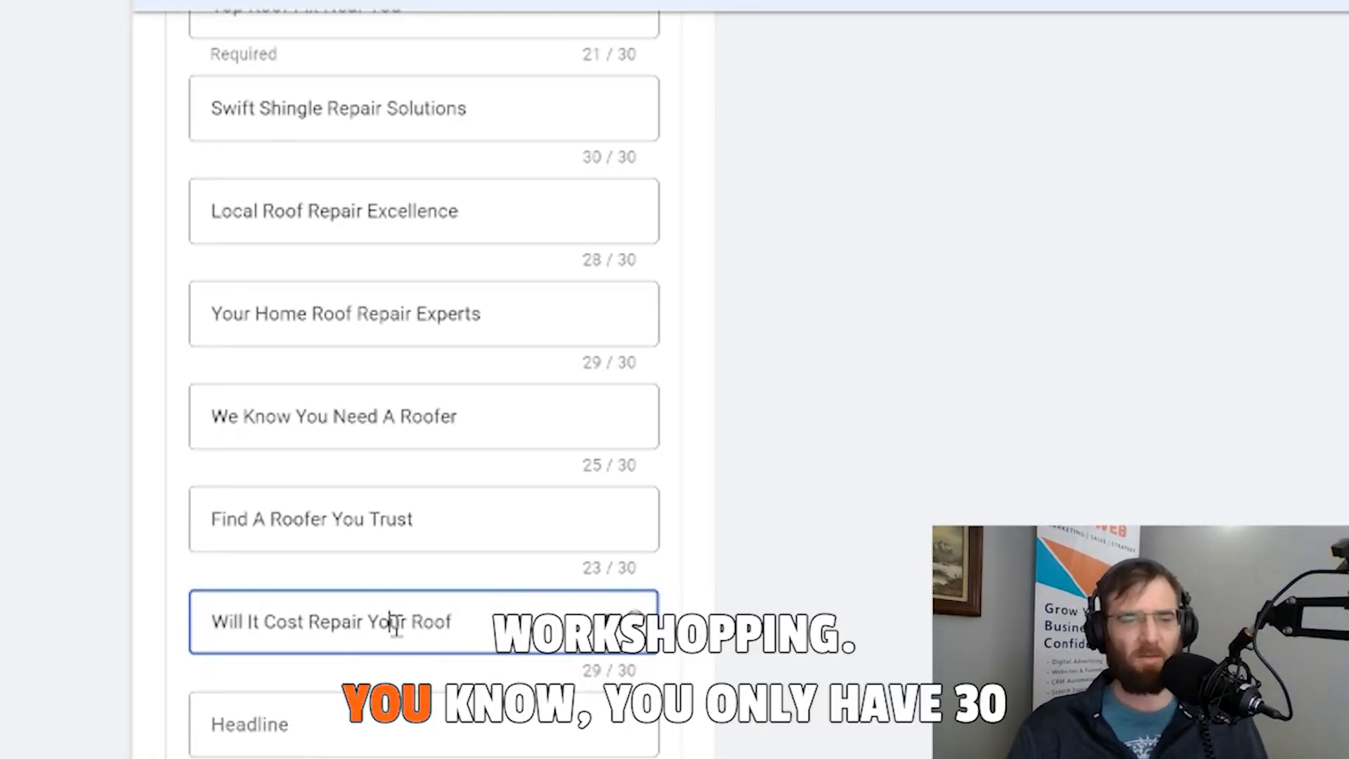
Step: Reword the ninth headline as "Get A Cost To Your Repair Roof"
left_click_drag(262, 621, 127, 643)
type("Get A")
key("ctrl+Right")
type("To")
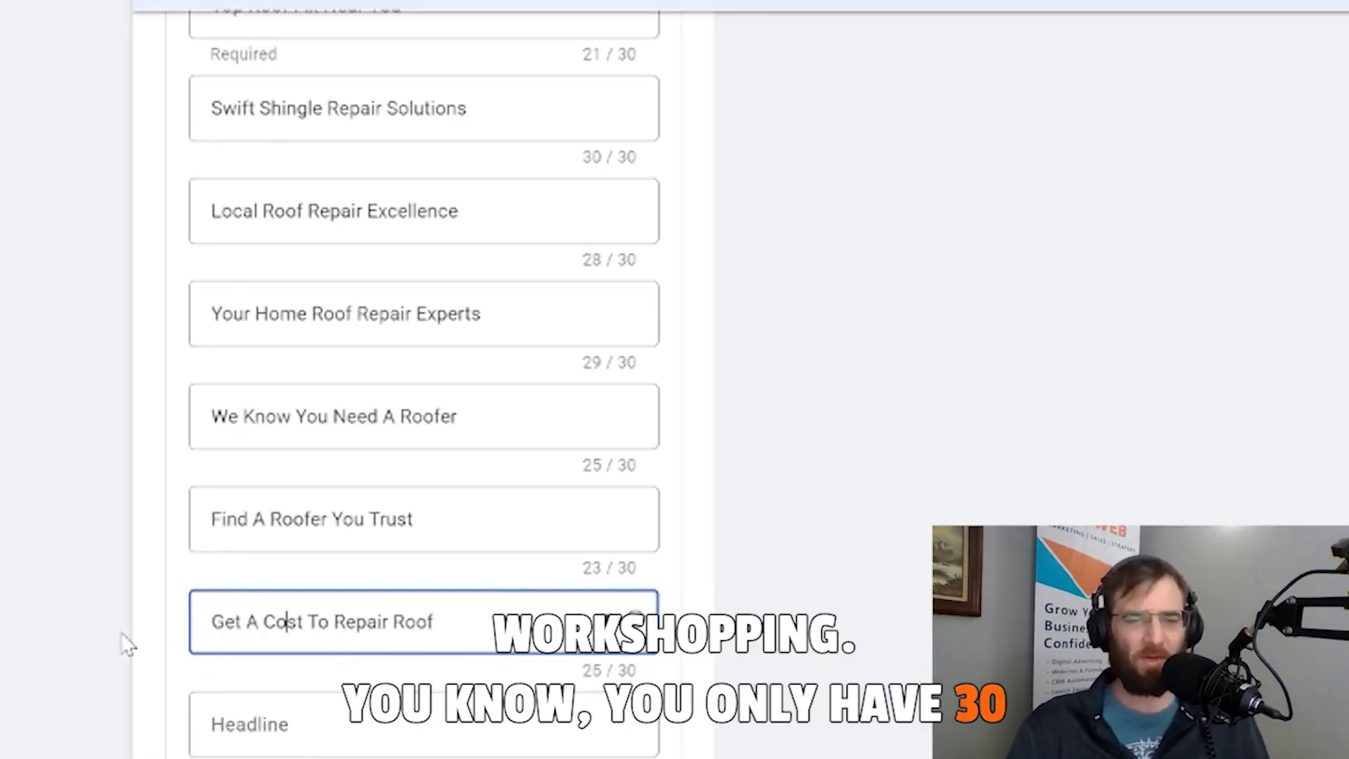
key("Right")
key("Right")
key("Right")
key("Right")
key("Right")
key("Right")
type("your")
key("Left")
key("Left")
key("Left")
key("Left")
key("Left")
key("BackSpace")
key("Delete")
type("Y")
Step: Fill the tenth headline with "Sagging Roof Issues Are A Pain" and the eleventh with "Roof Repair Quote and Estimate"
left_click(424, 725)
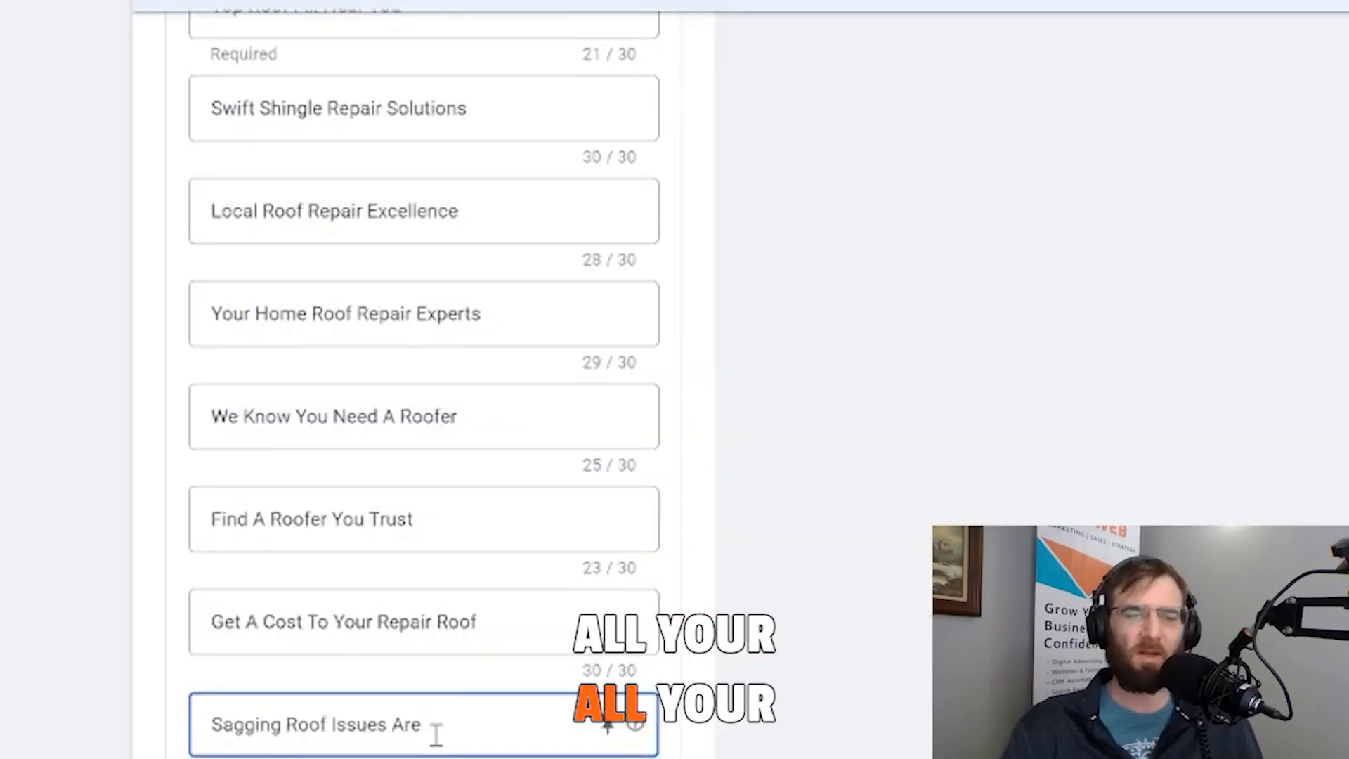
key("Tab")
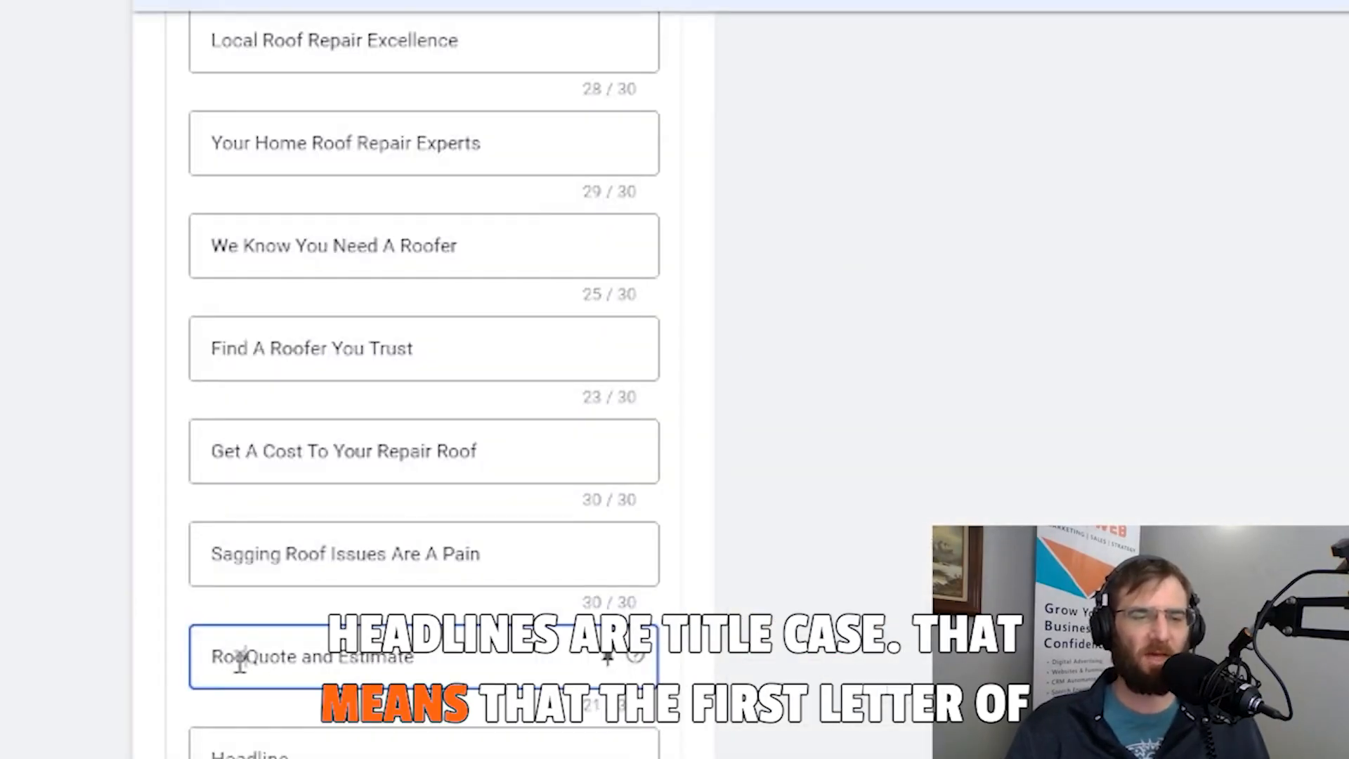
type("of Repair")
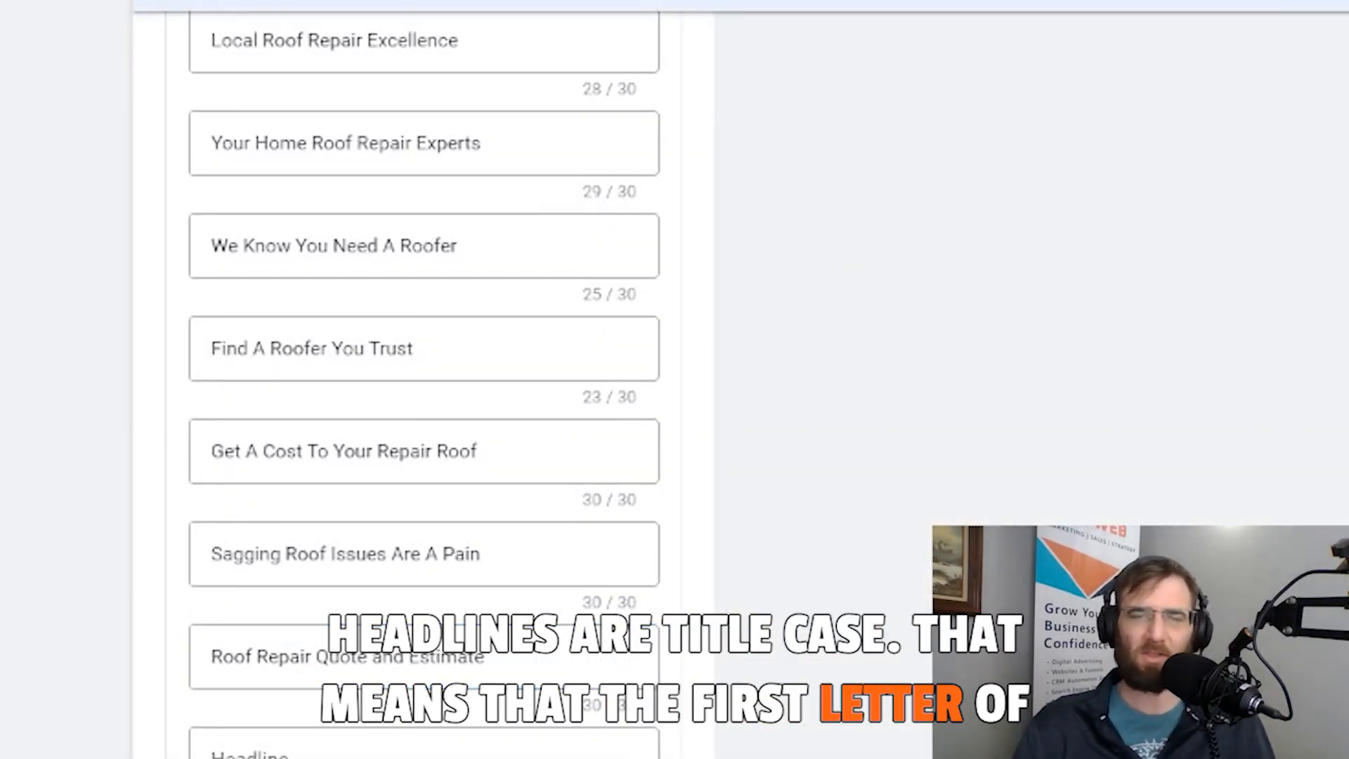
Step: Fill the twelfth headline with "Missing Shingles Is No Problem", keeping it within the character limit
left_click(301, 753)
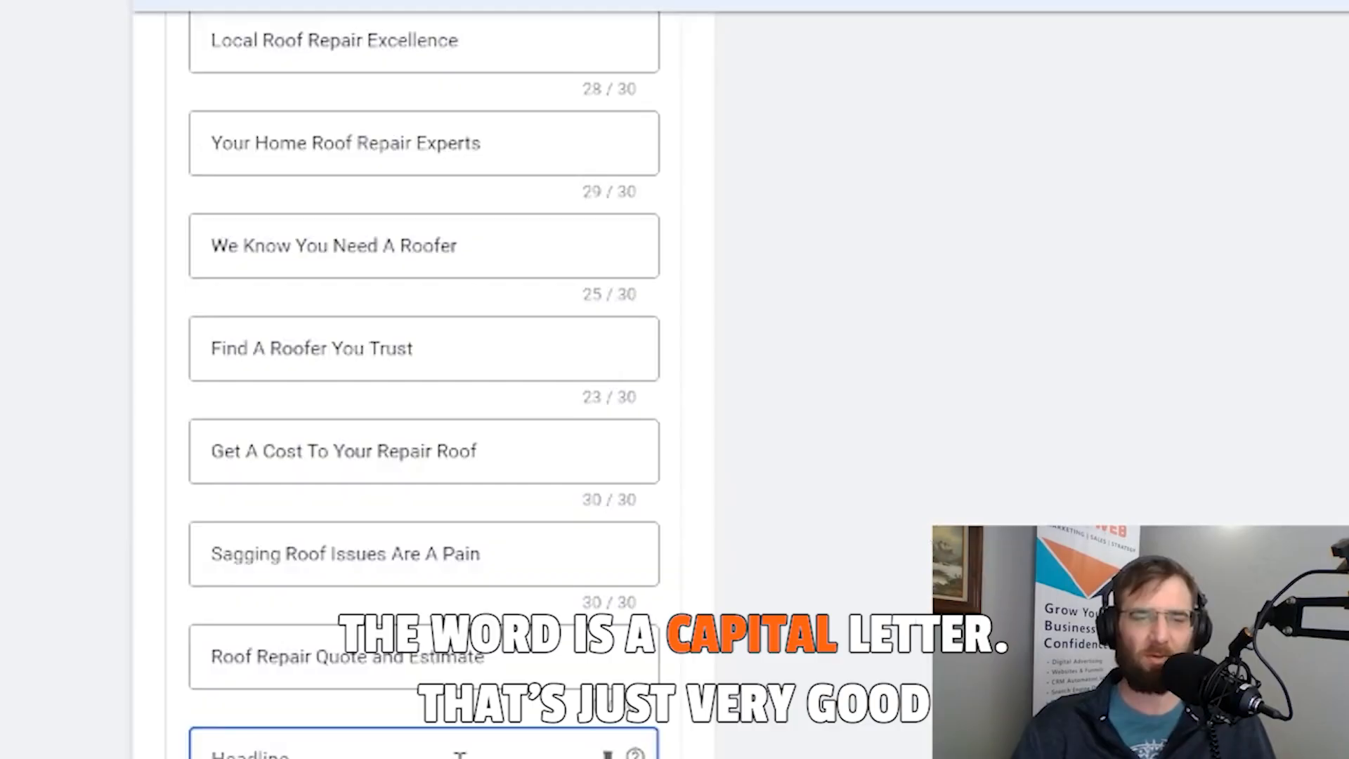
type("Missing Shilges Are No Problem")
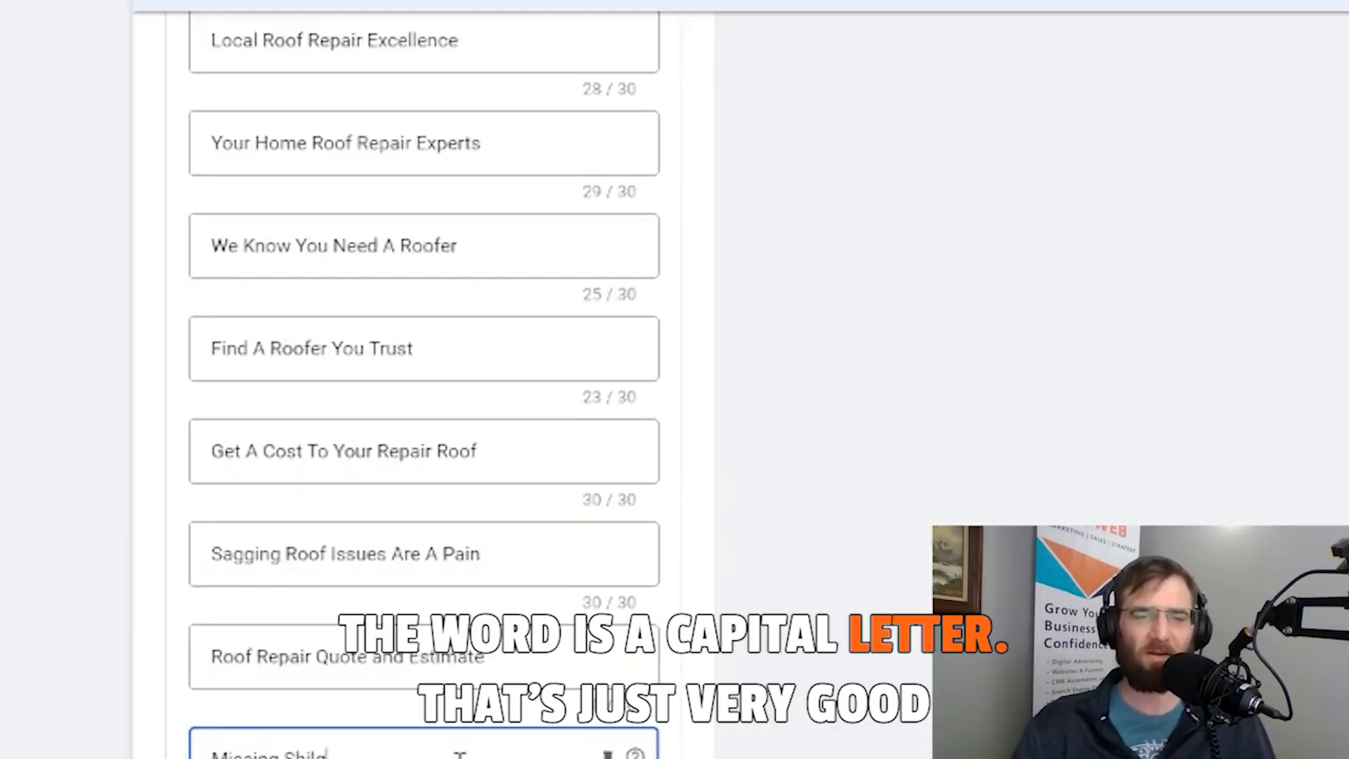
double_click(300, 752)
type("Shingles Are No Problem")
double_click(369, 752)
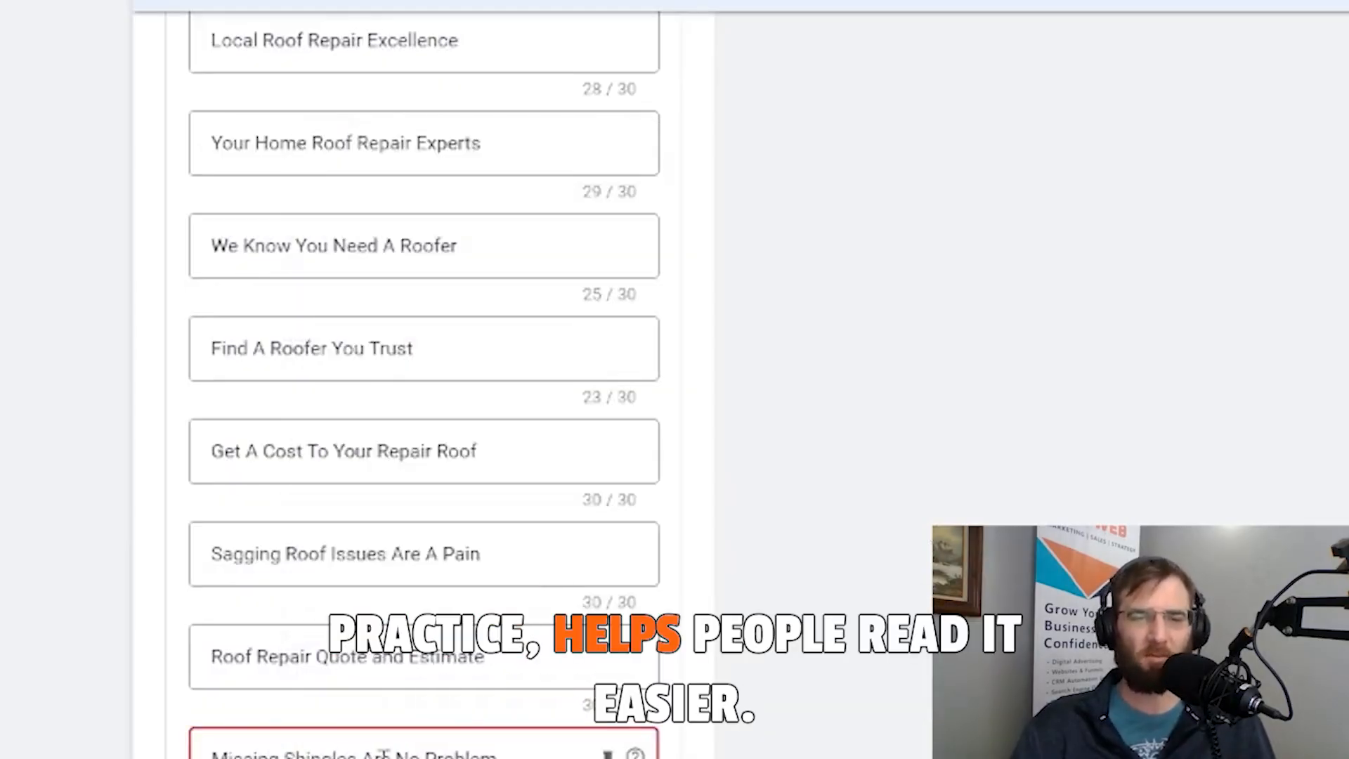
type("Is")
key("Tab")
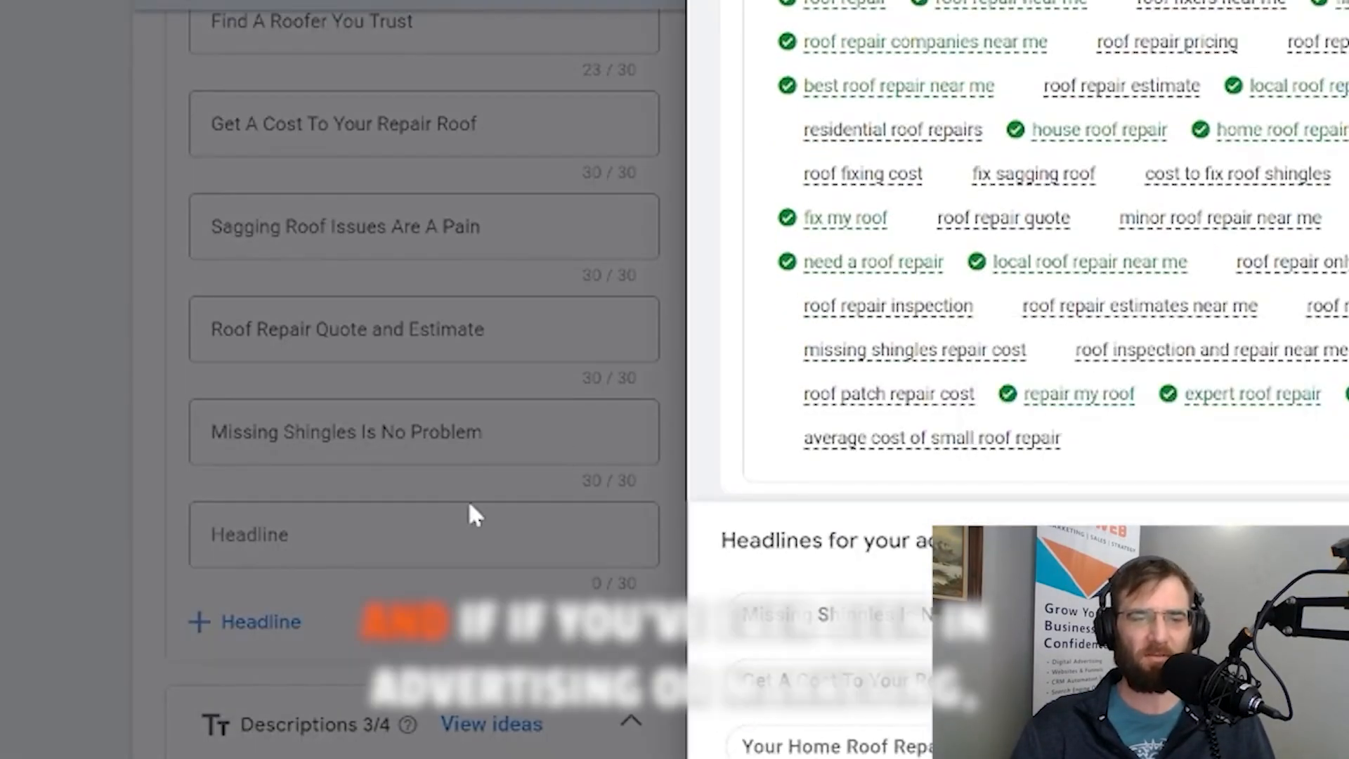
Step: Fill the thirteenth headline with "A Roof Repair Company Near You"
type("R")
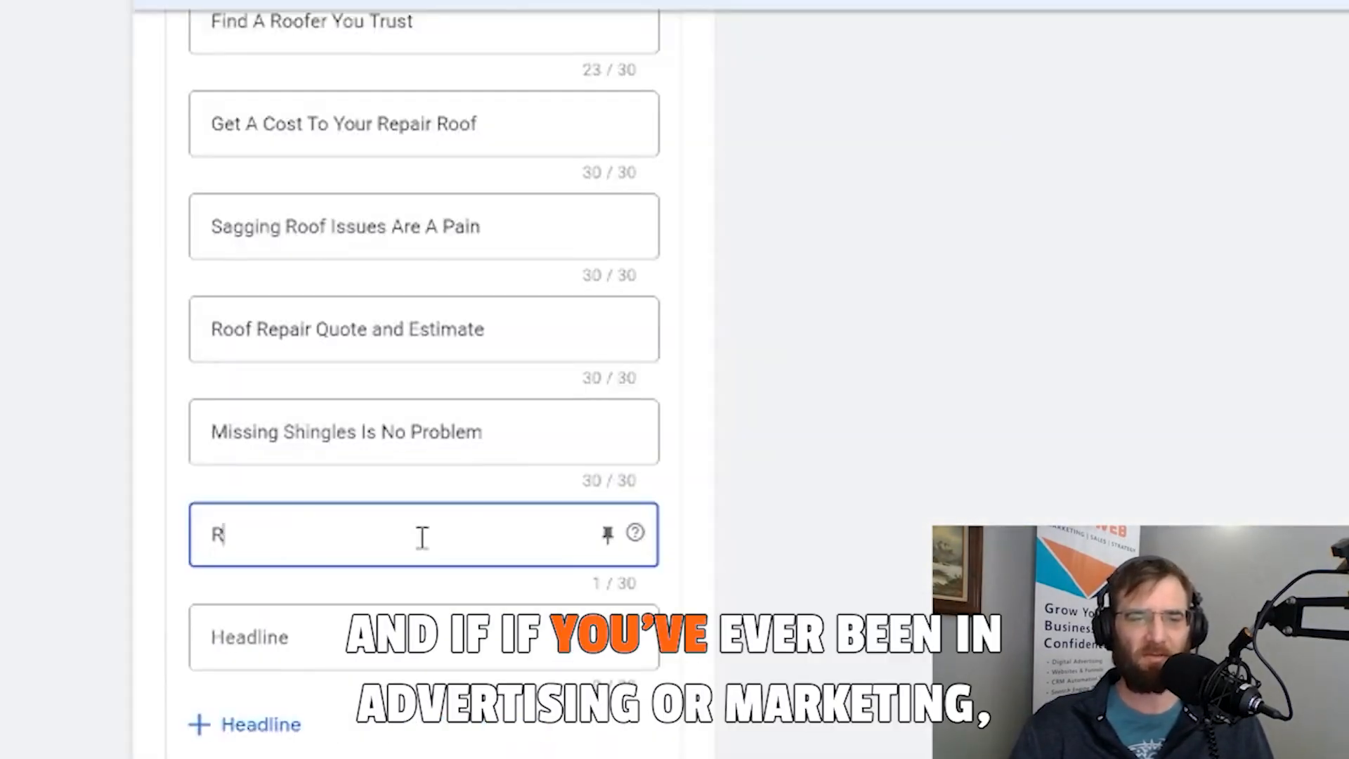
type("oof REapir Compan")
key("BackSpace")
key("BackSpace")
key("BackSpace")
key("BackSpace")
key("BackSpace")
key("BackSpace")
key("BackSpace")
key("BackSpace")
key("BackSpace")
key("BackSpace")
key("BackSpace")
key("BackSpace")
key("BackSpace")
key("BackSpace")
key("BackSpace")
key("BackSpace")
key("BackSpace")
key("BackSpace")
type("A Roof REpair Company Near You")
left_click(295, 536)
key("BackSpace")
type("e")
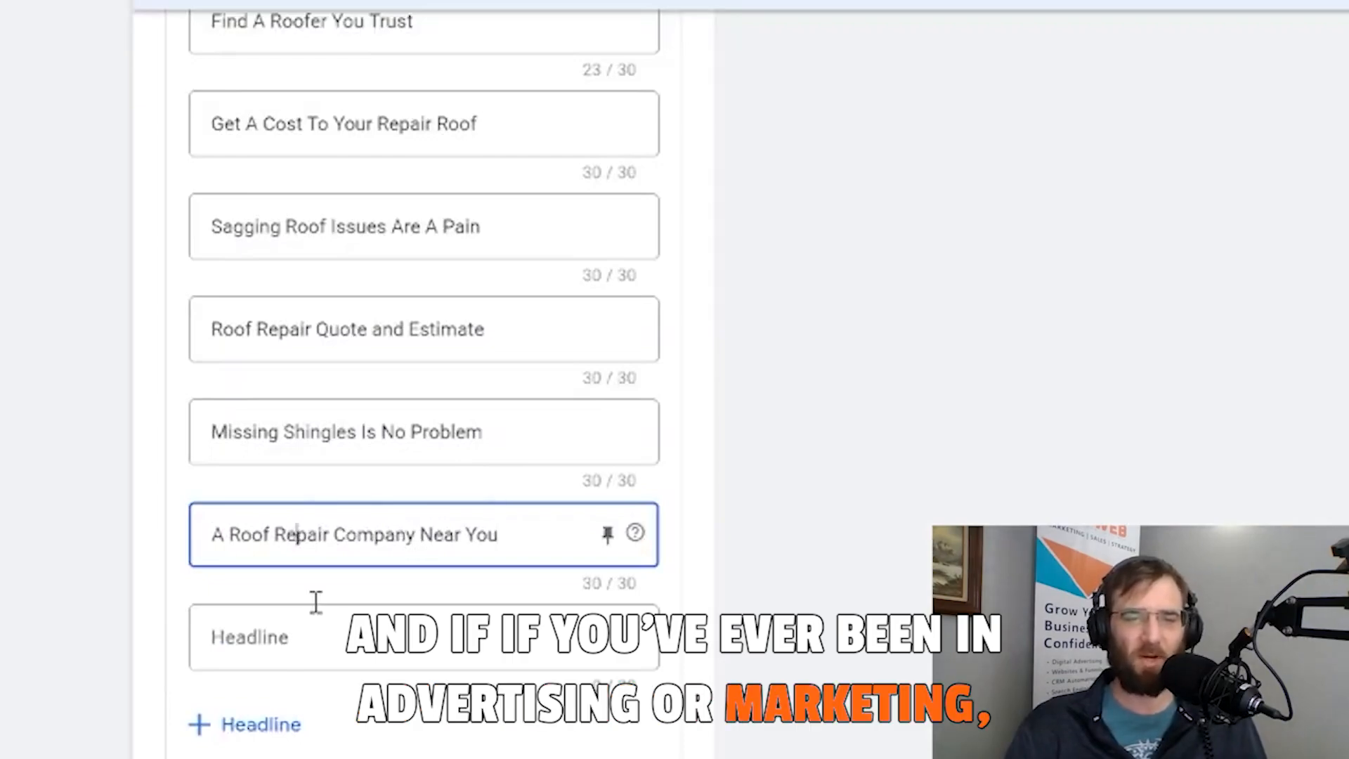
Step: Fill the fourteenth headline with "The Residential Roof Fixers"
left_click(212, 637)
type("Re")
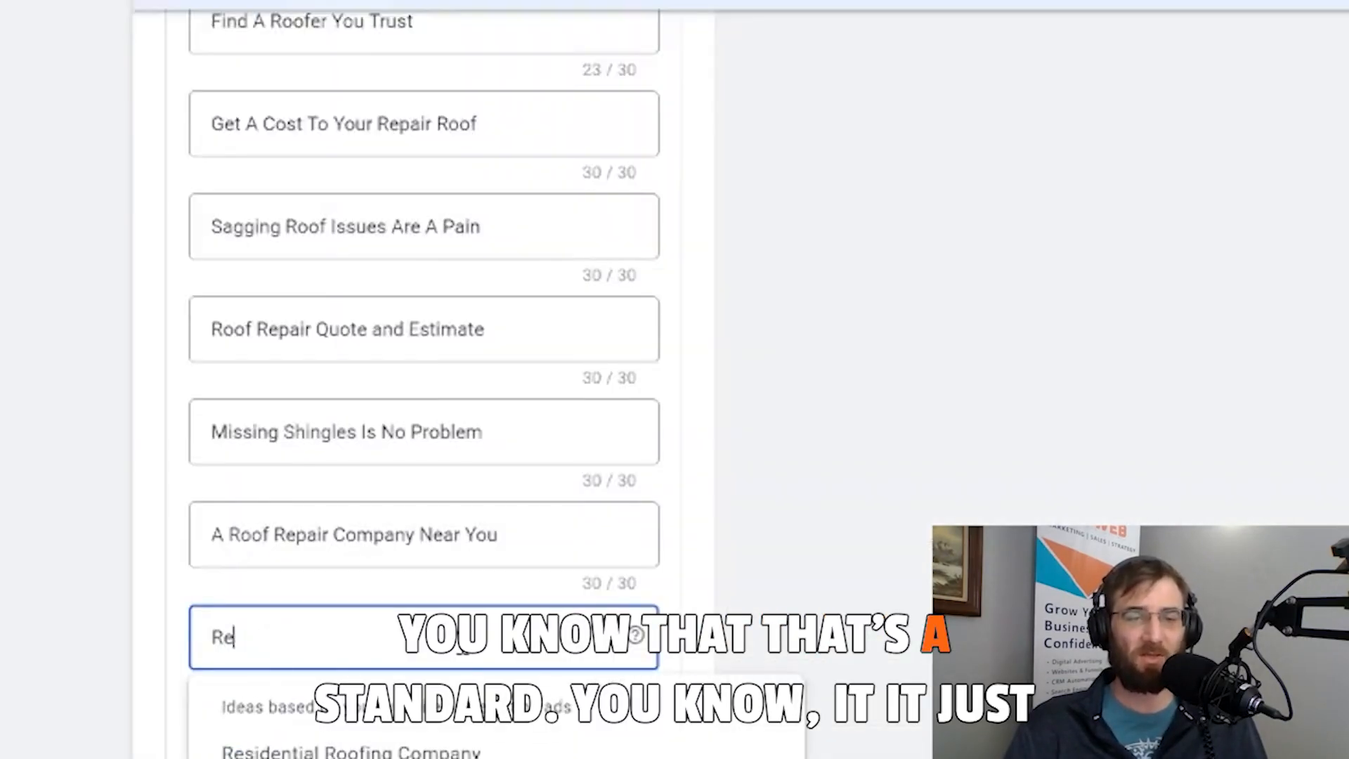
type("sidential Roof Fixers")
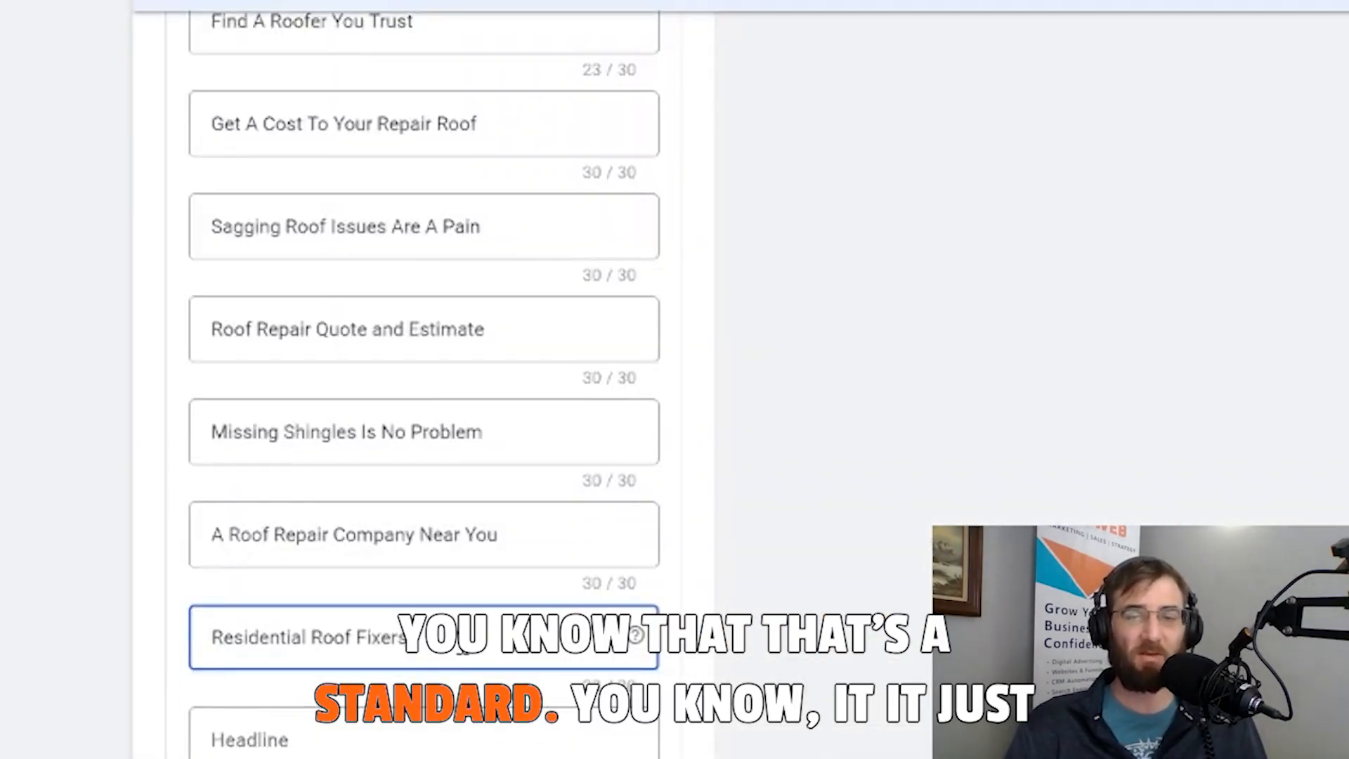
left_click(211, 637)
type("The")
Step: Fill the fifteenth headline with "Minor Roof Repair Inspections" and check the popular keyword ideas against the ad's headlines
left_click(468, 734)
type("Minr Roof REpair")
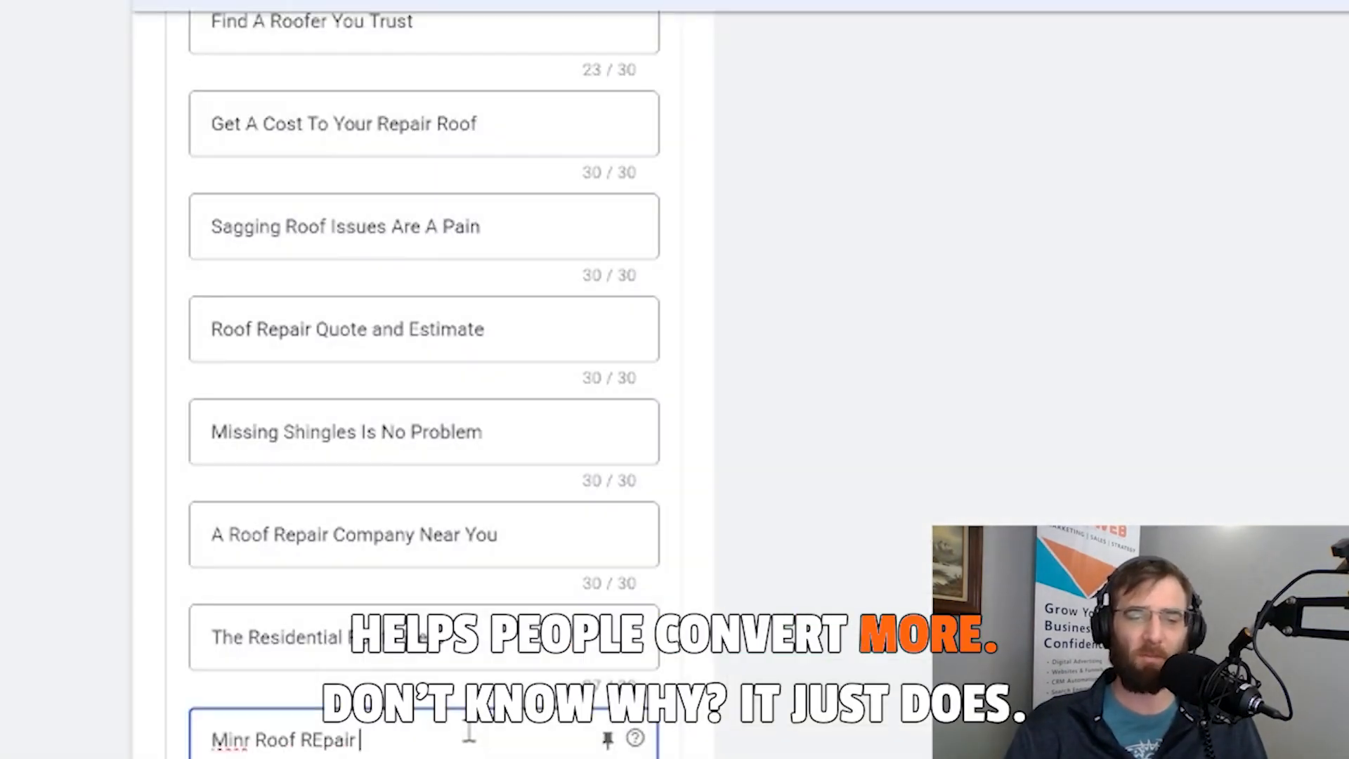
type("and Inspections")
left_click(322, 739)
key("BackSpace")
type("e")
left_click(242, 739)
type("o")
left_click(401, 739)
key("BackSpace")
key("BackSpace")
key("BackSpace")
key("BackSpace")
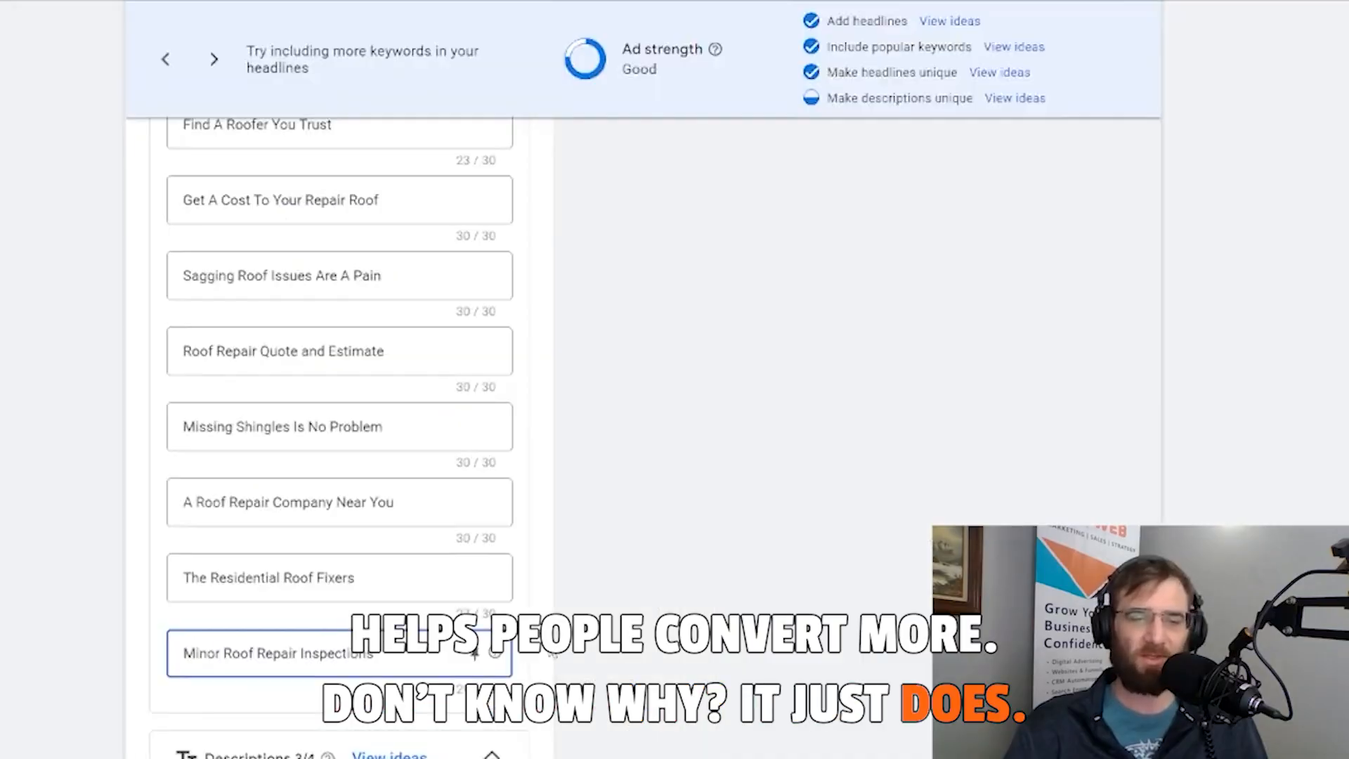
left_click(447, 694)
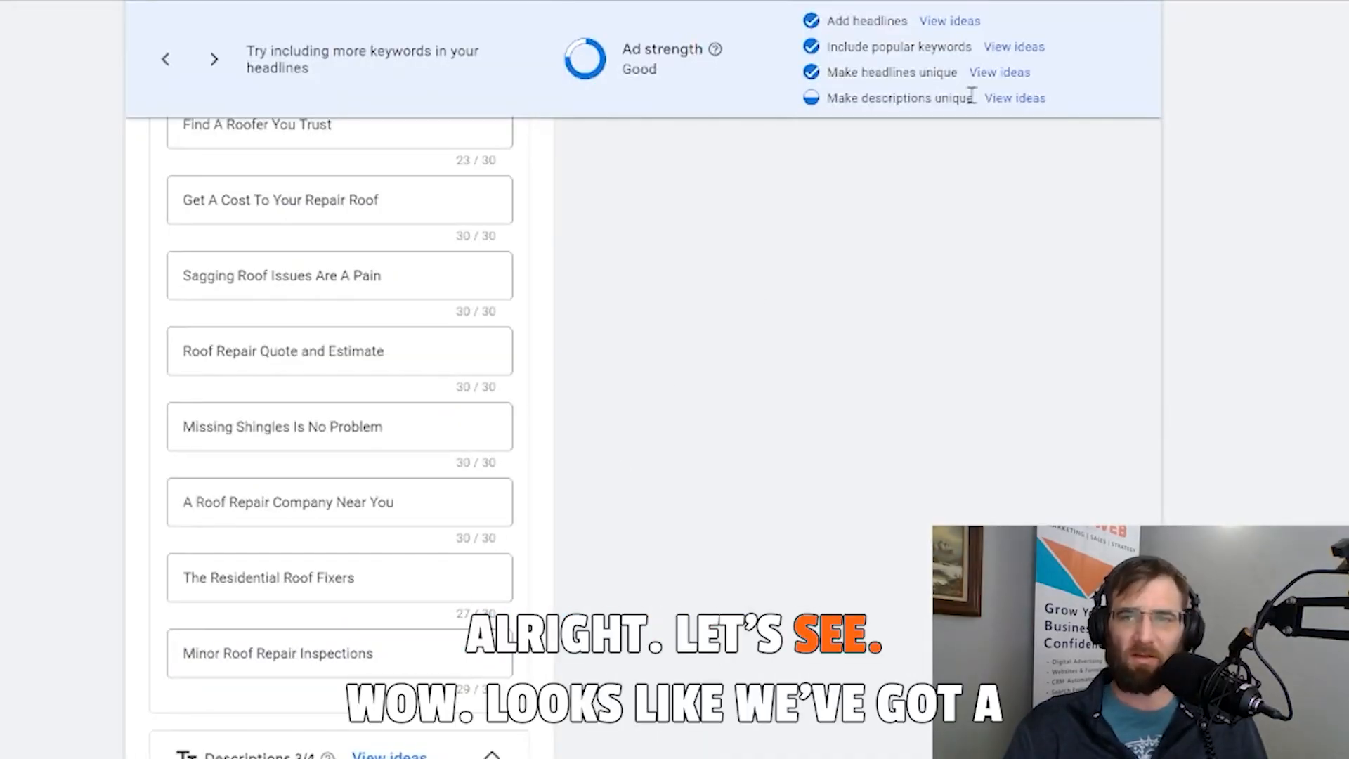
left_click(1014, 47)
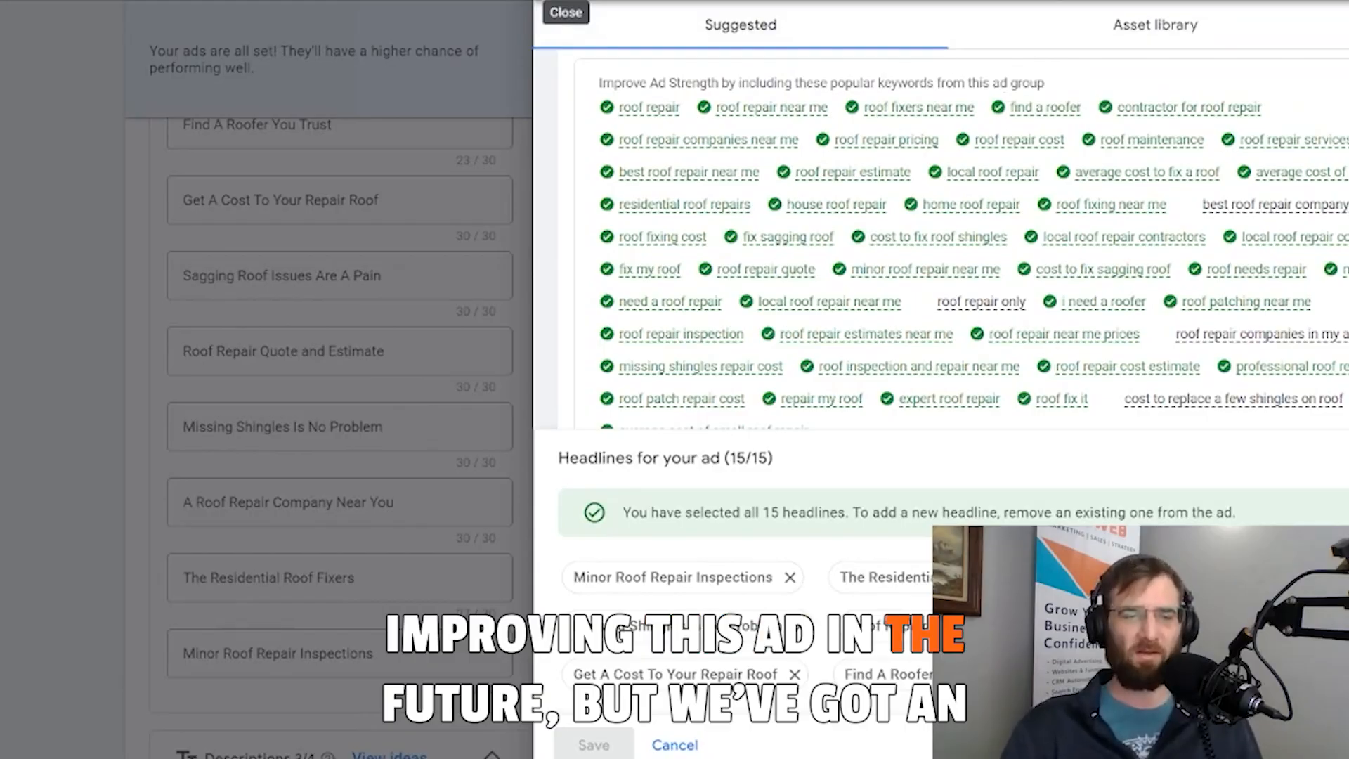
left_click(565, 1)
Step: Clear the three existing descriptions of the ad
scroll(611, 477, "down", 5)
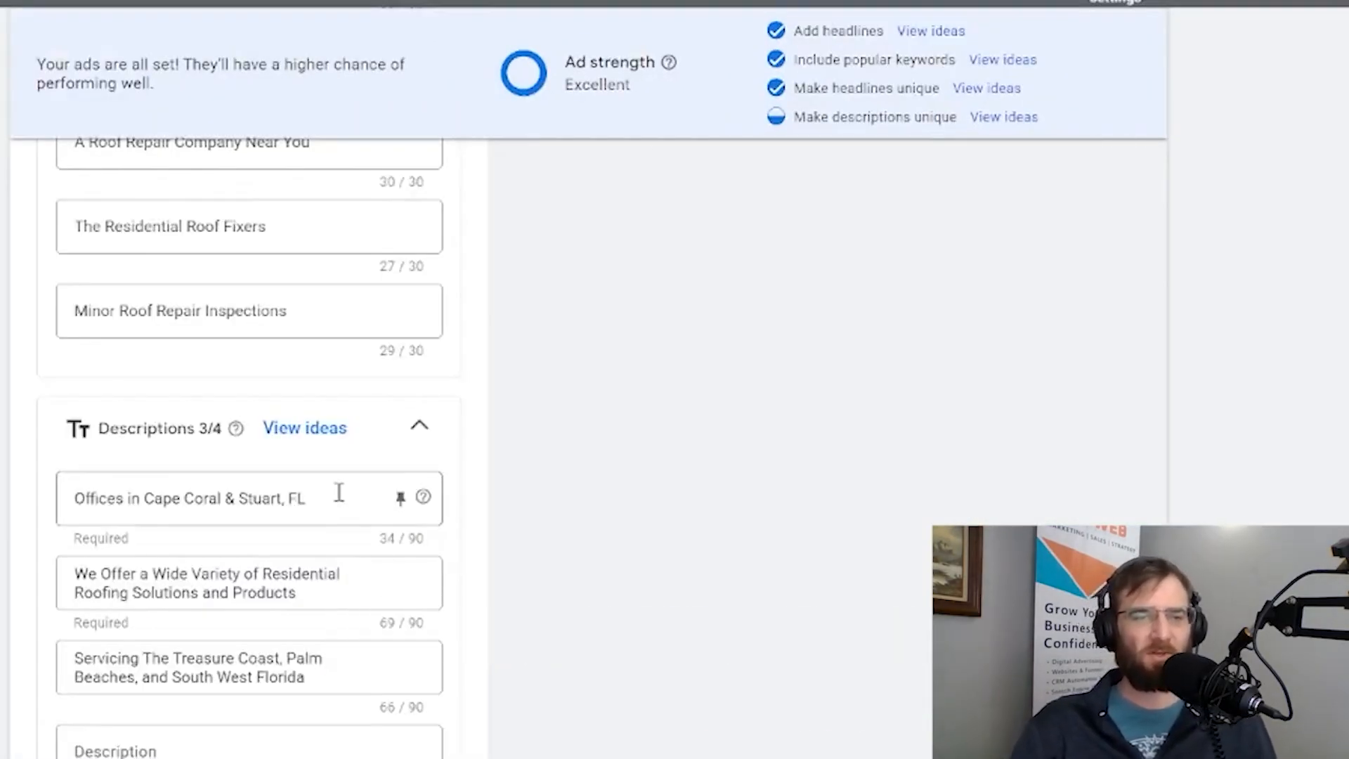
left_click_drag(337, 492, 19, 492)
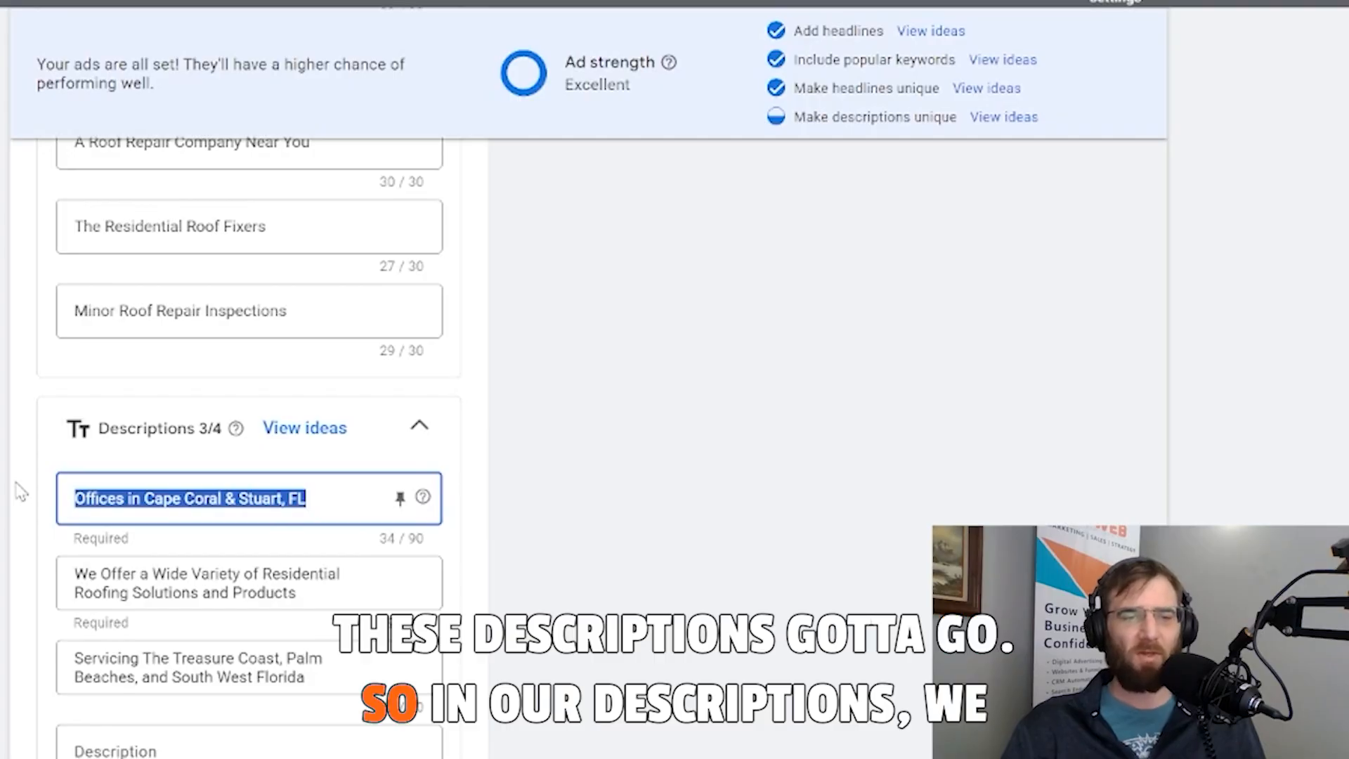
left_click(251, 686)
key("ctrl+a")
key("BackSpace")
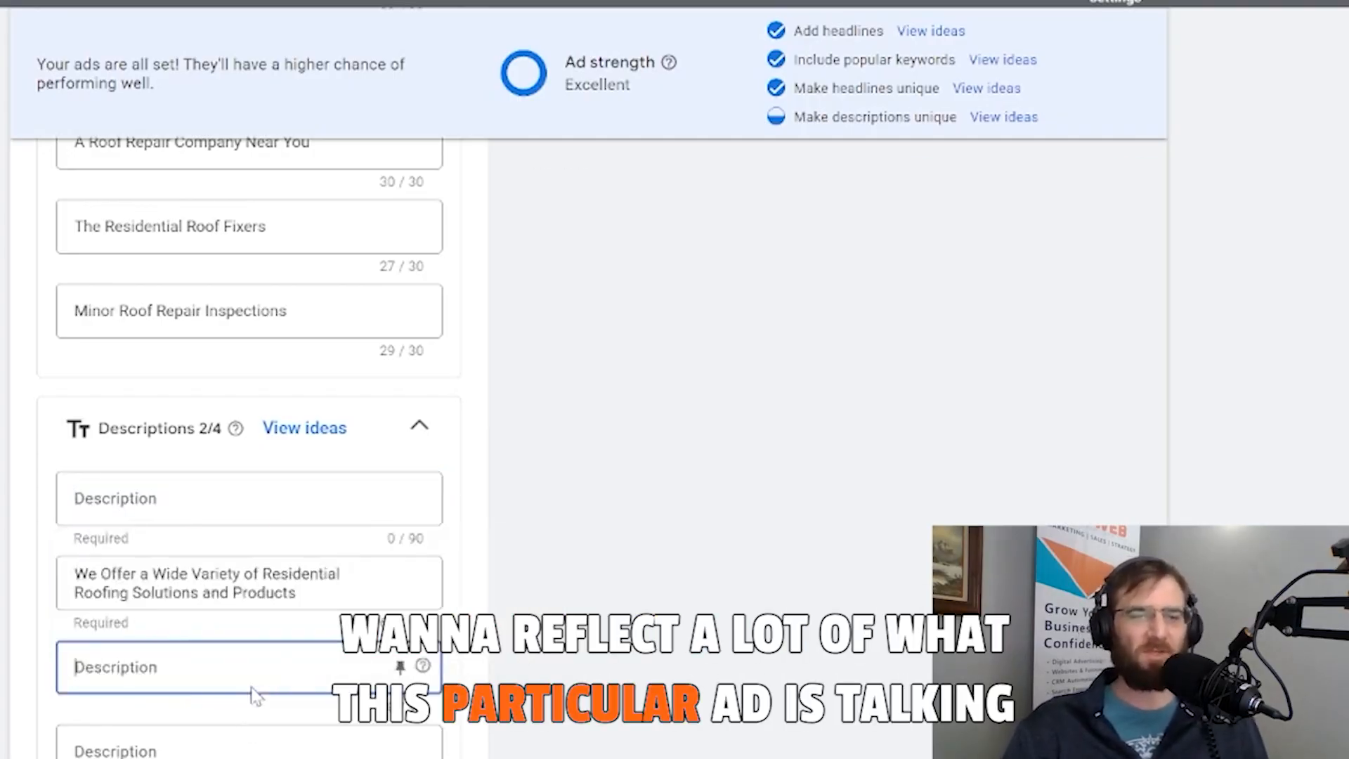
left_click(307, 592)
key("ctrl+a")
key("BackSpace")
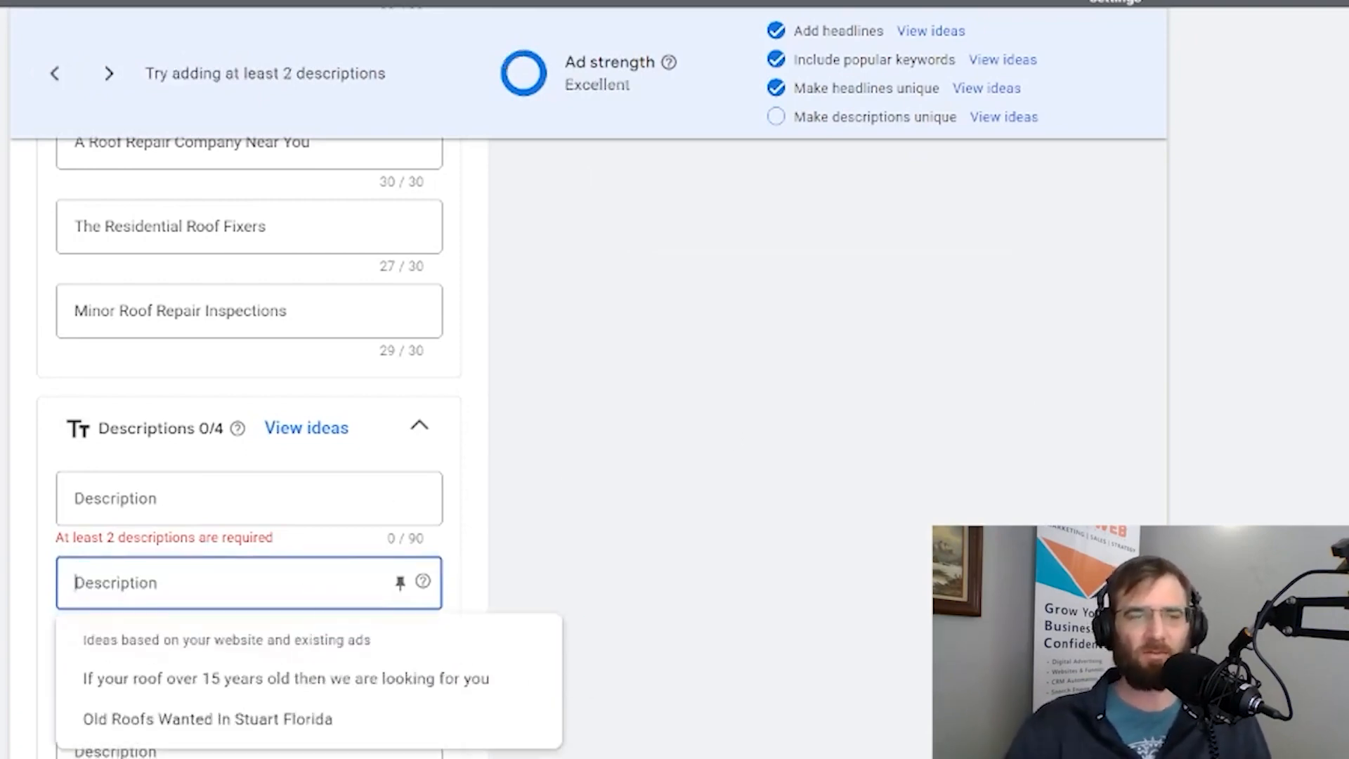
Step: Switch to ChatGPT and request 8 ad descriptions of at most 90 characters from the pasted keyword list, focusing on keywords, trust and benefits
left_click_drag(1348, 305, 843, 0)
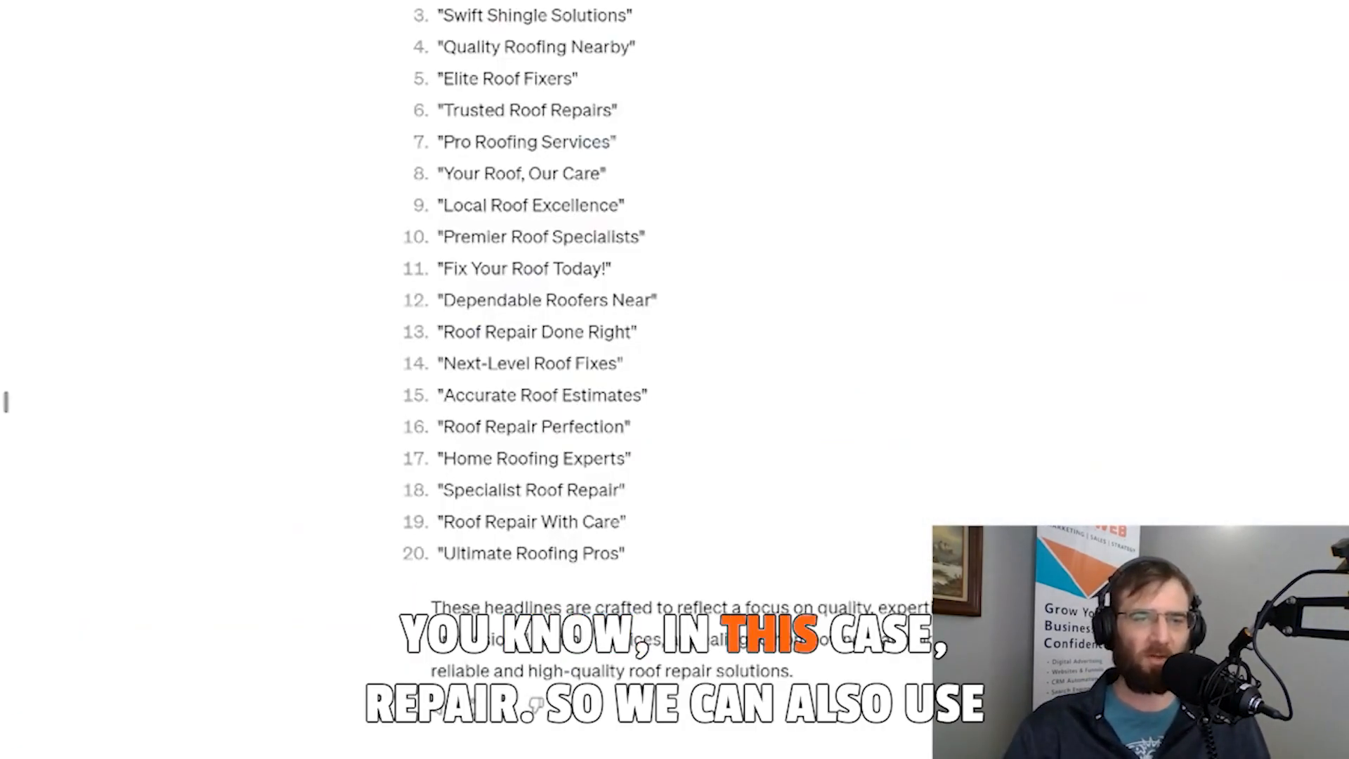
type("okay now use this list of")
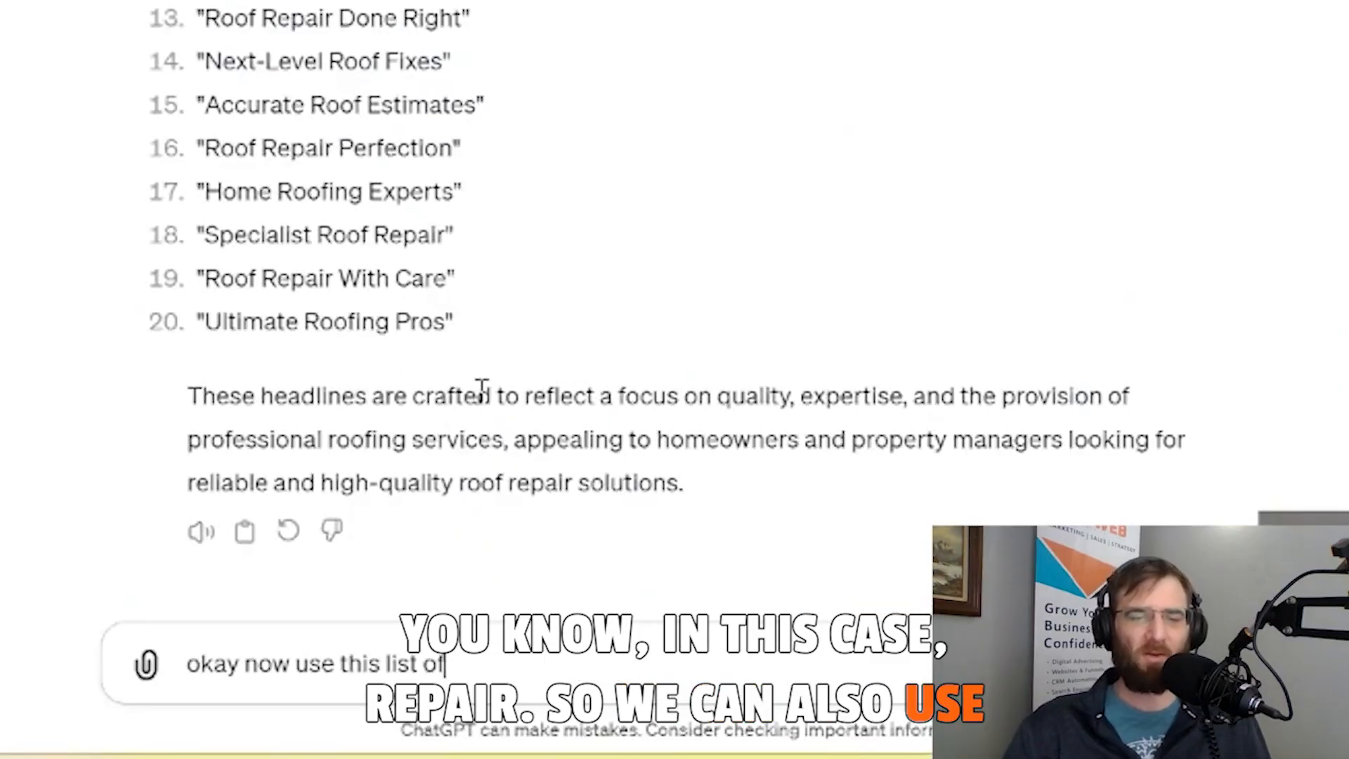
type(" keywropds and create  8 descriptions for this ad that are no longer than 90 characters. Focus on the keywrods, trust, and eber")
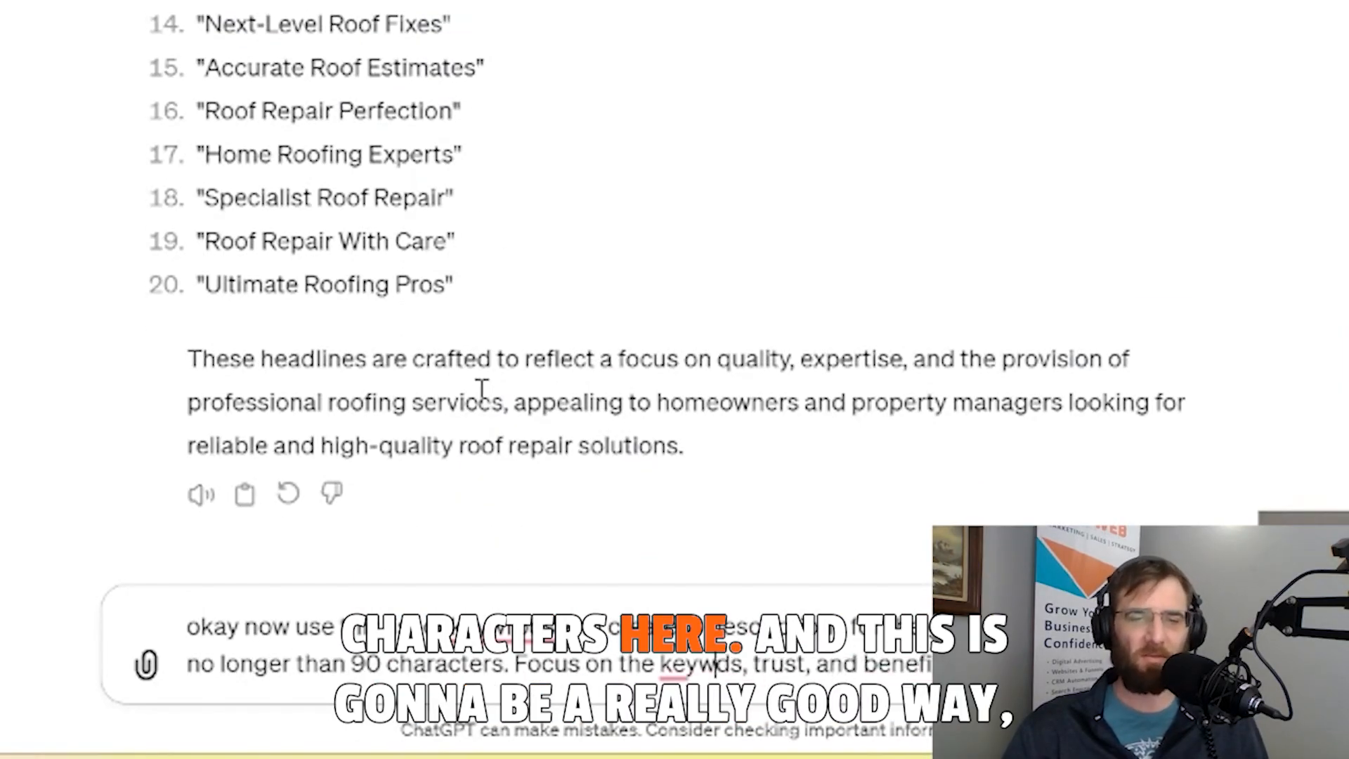
key("ctrl+v")
key("Return")
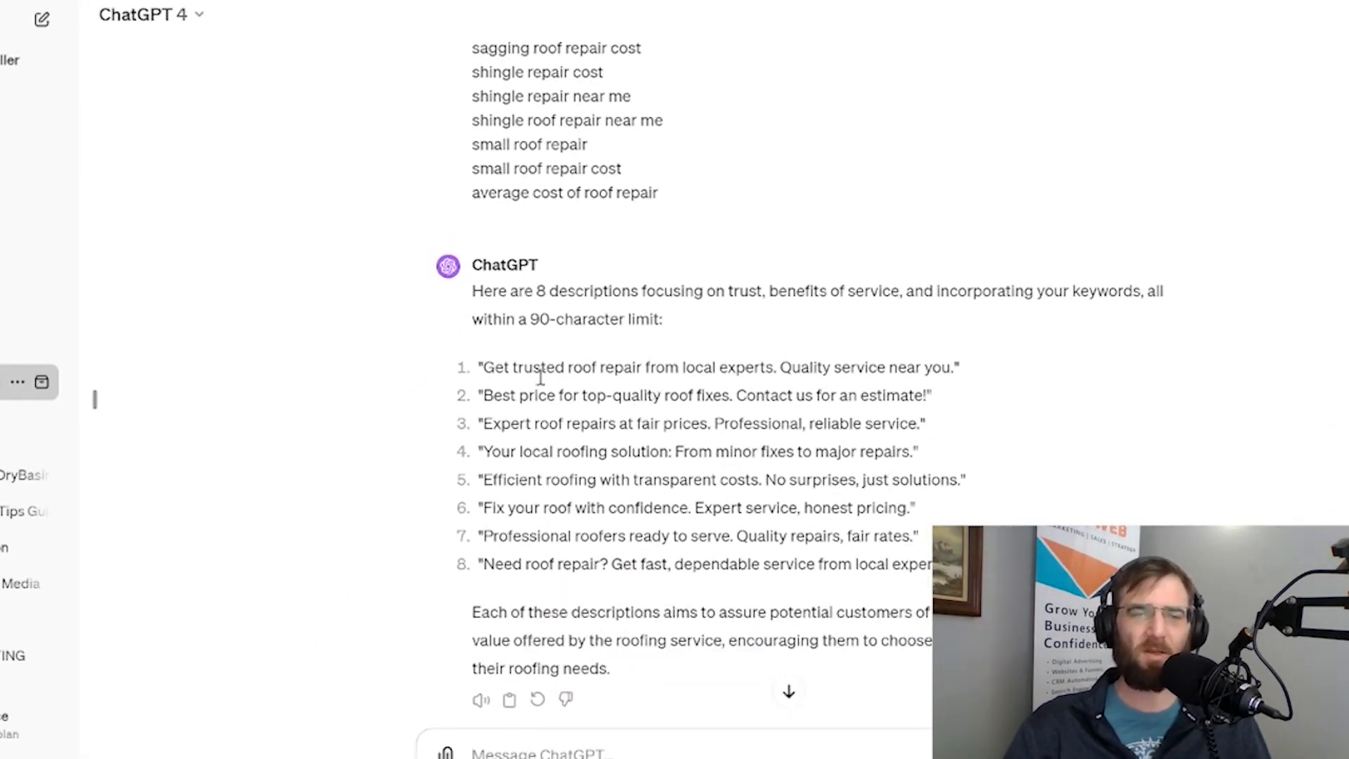
Step: Fill the first two descriptions with ChatGPT's "Get trusted roof repair from local experts. Quality service near you." and "Expert roof repairs at fair prices. Professional, reliable service."
left_click_drag(483, 367, 954, 362)
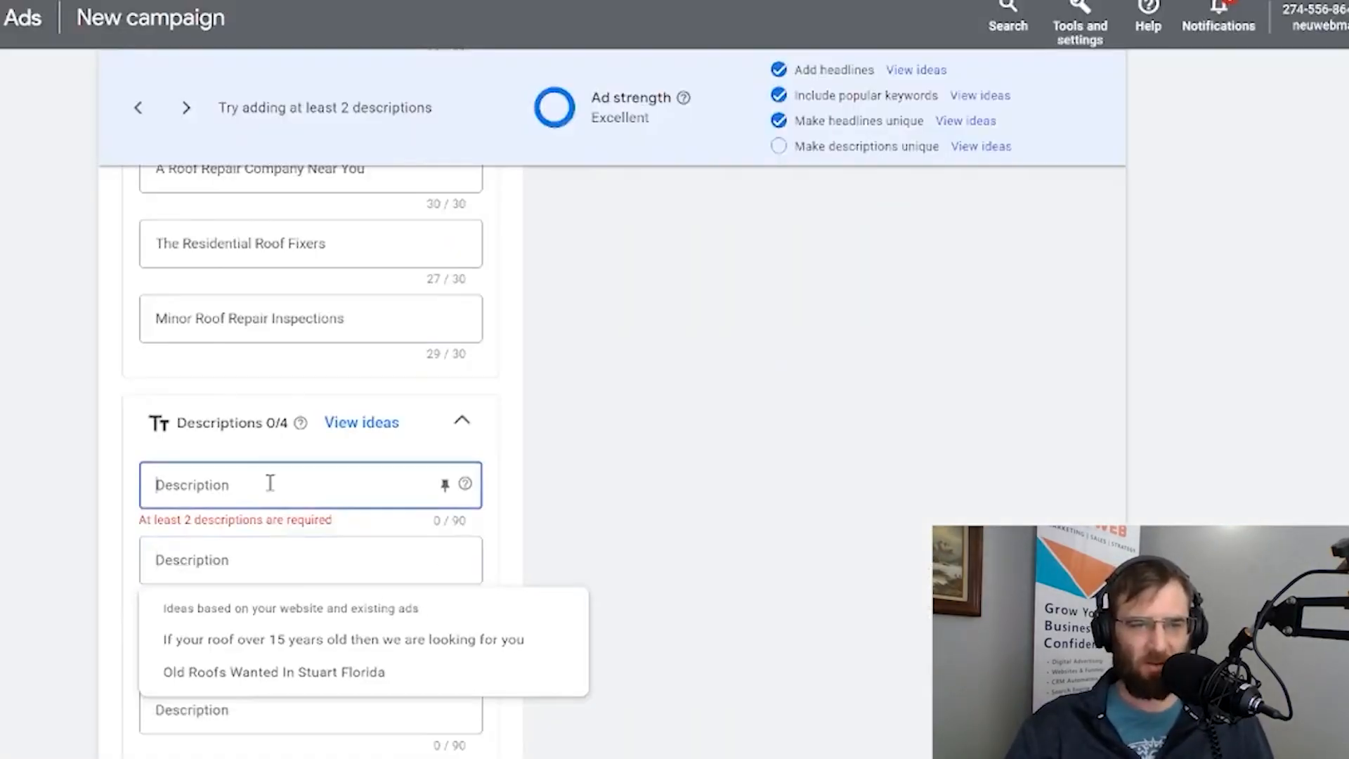
type("Get trusted roof repair from local experts. Quality service near you.")
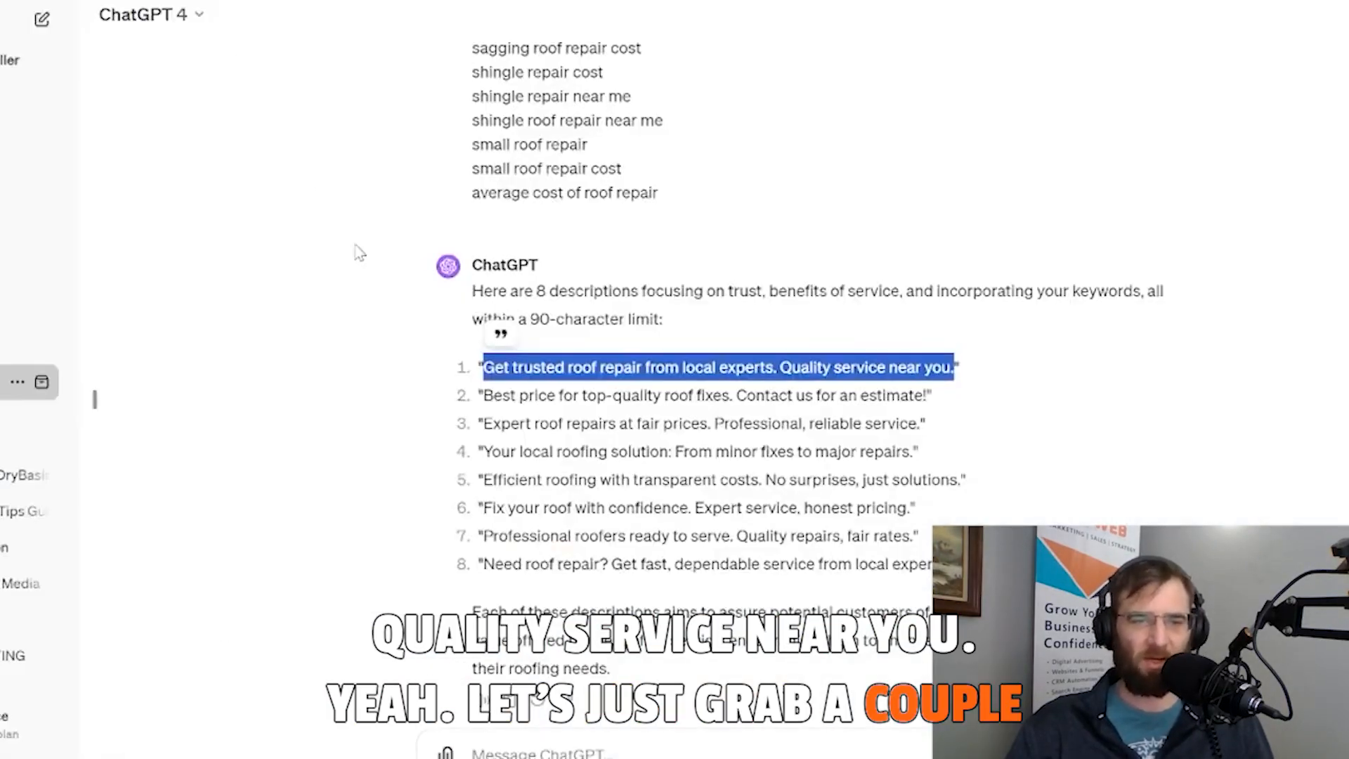
left_click_drag(494, 425, 642, 424)
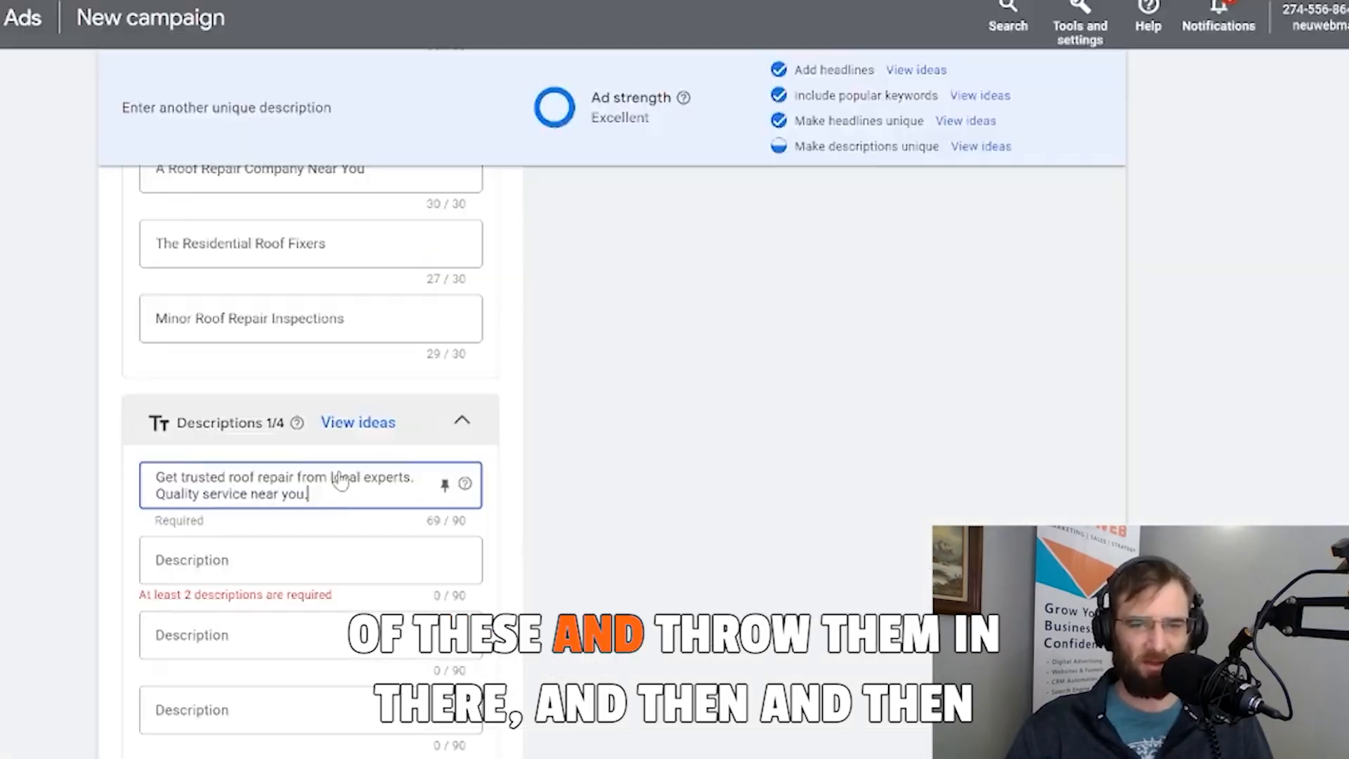
left_click(163, 547)
type("xpert roof repairs at fair prices. Professional, reliable service.")
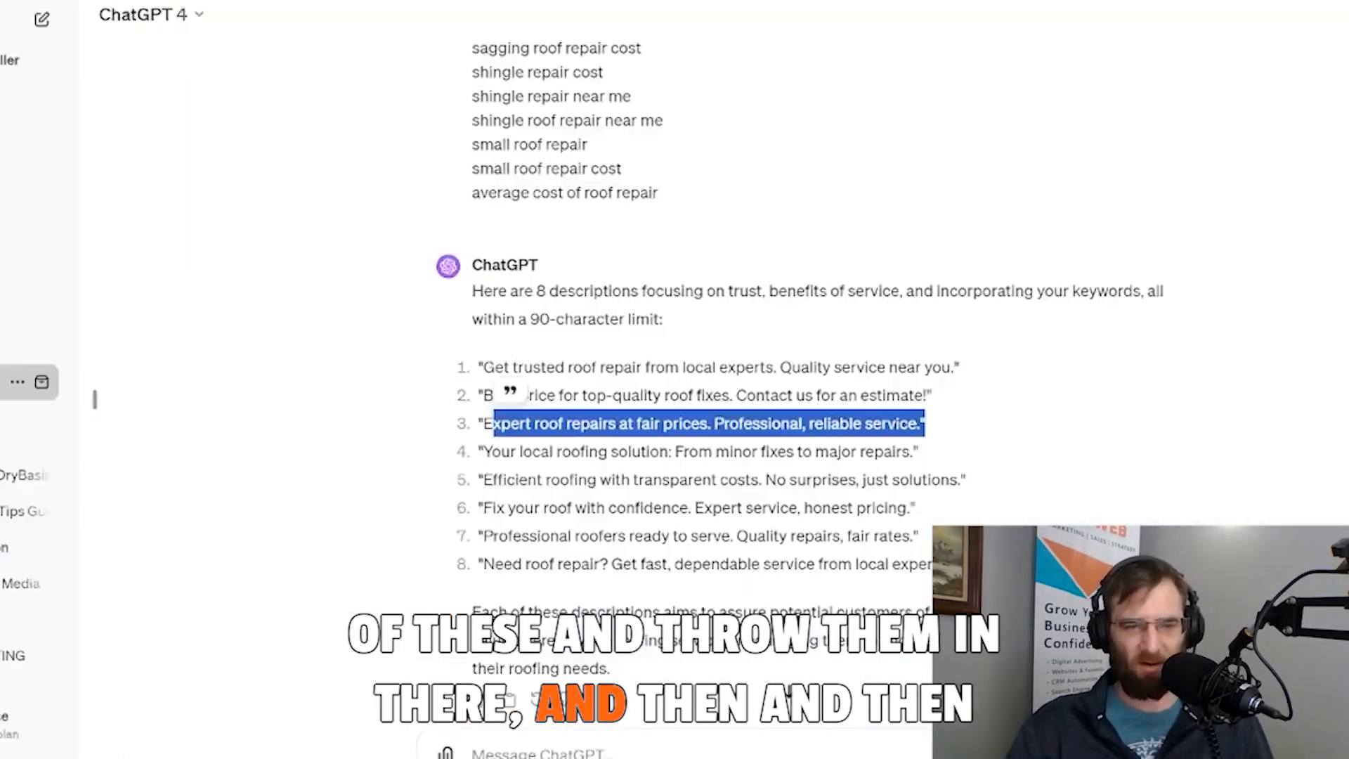
Step: Fill the third description with "Get efficient roofing with transparent costs. No surprises here, just solutions.", adapted from ChatGPT's fifth suggestion
left_click_drag(366, 473, 641, 472)
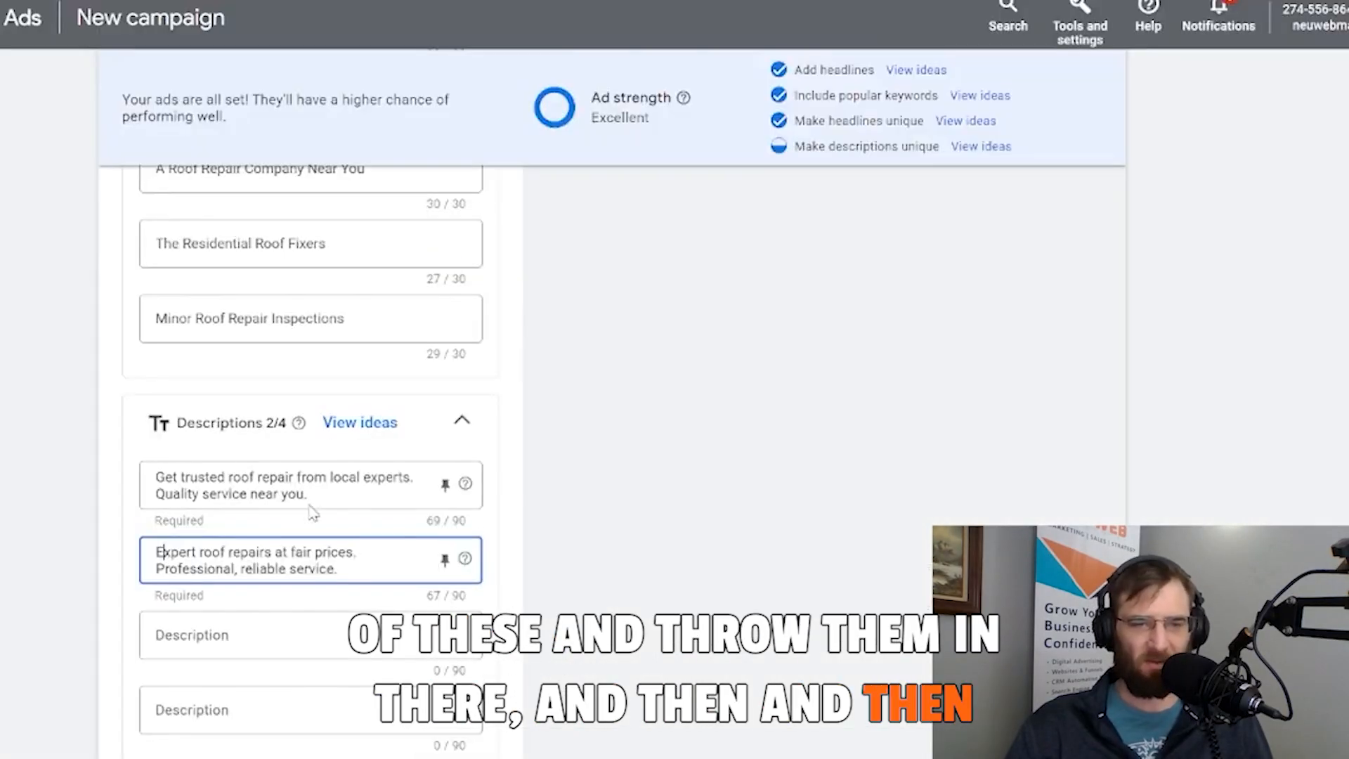
left_click(276, 632)
type("Efficient roofing with transparent costs. No surprises, just solutions.")
key("ctrl+Home")
type("Get e")
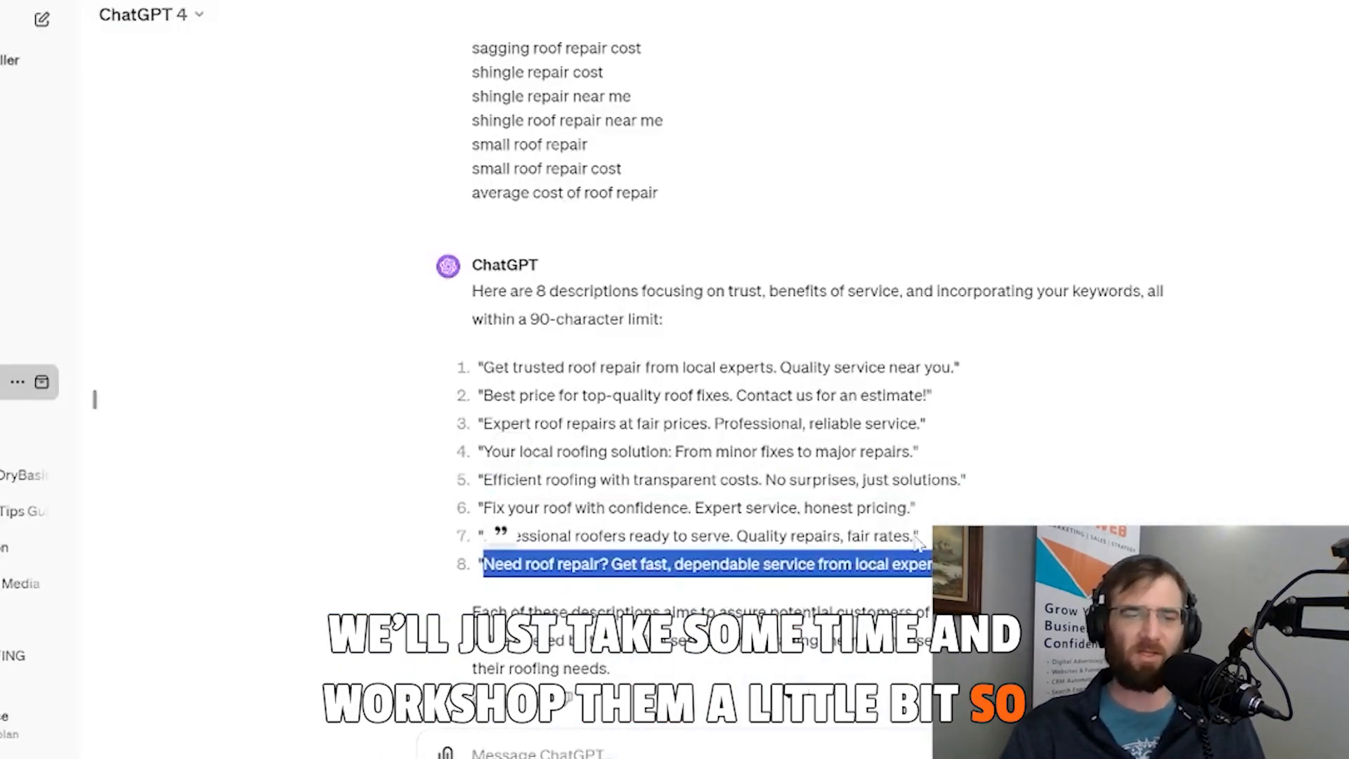
Step: Fill the fourth description with ChatGPT's seventh suggestion, reworded to "Professional roofing repair experts, ready to serve. Quality repairs, fair rates."
left_click_drag(484, 564, 983, 564)
left_click(484, 530)
left_click_drag(484, 530, 915, 535)
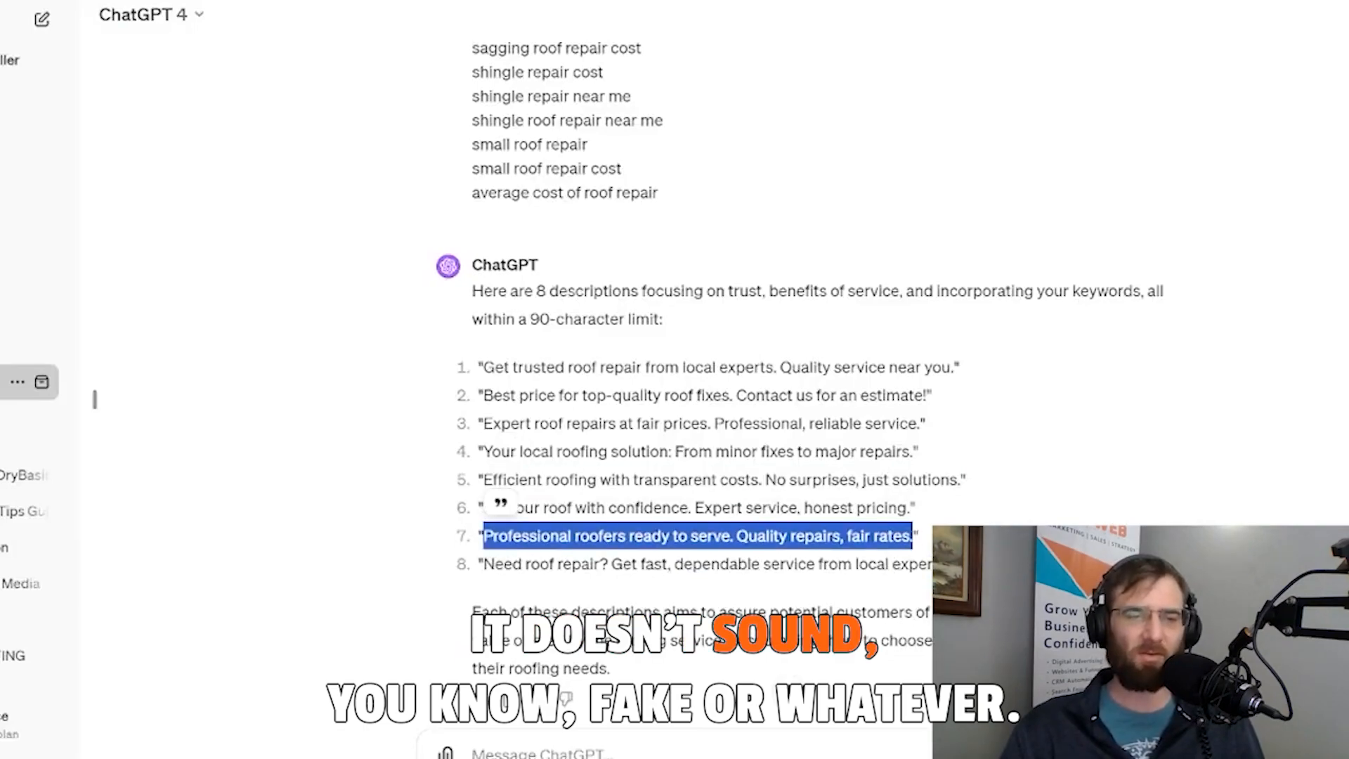
type("Professional roofers ready to serve. Quality repairs, fair rates.")
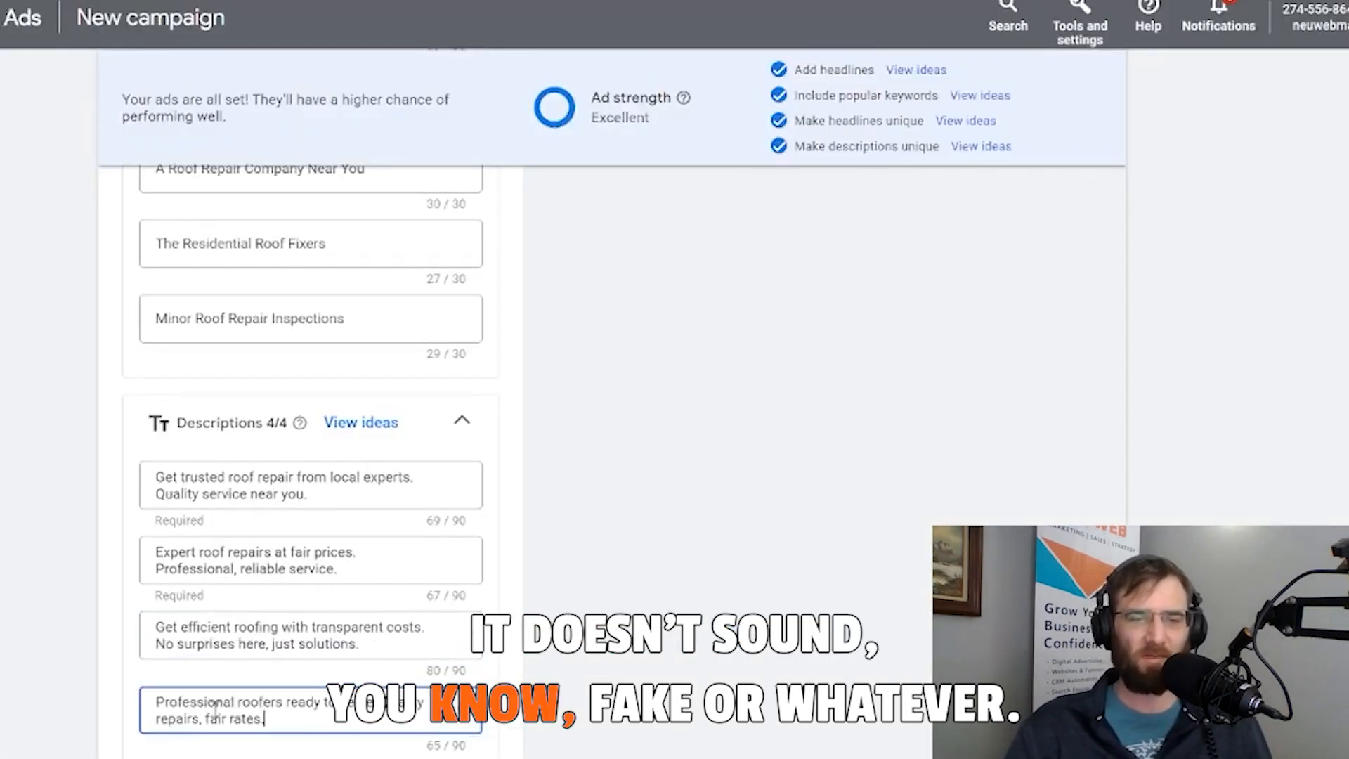
scroll(290, 661, "down", 1)
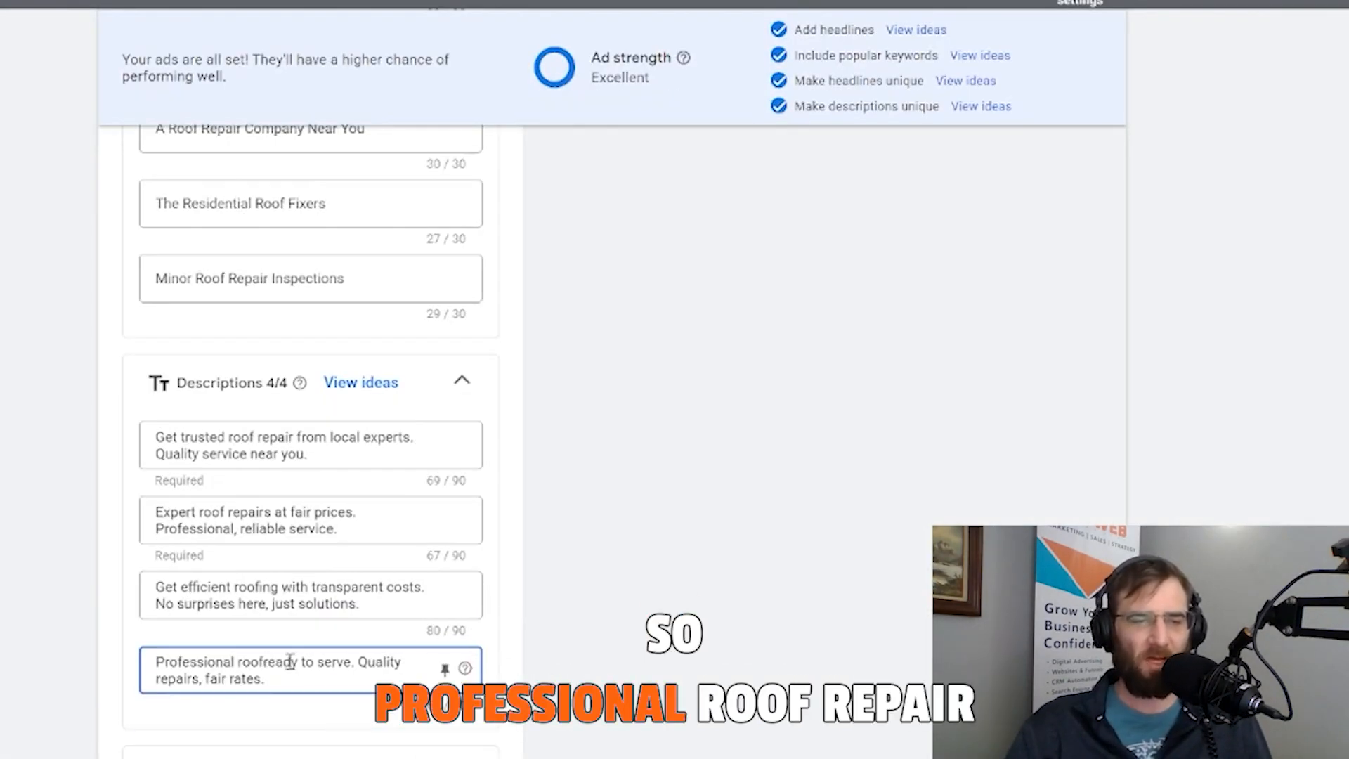
key("BackSpace")
type("ing repair experts,")
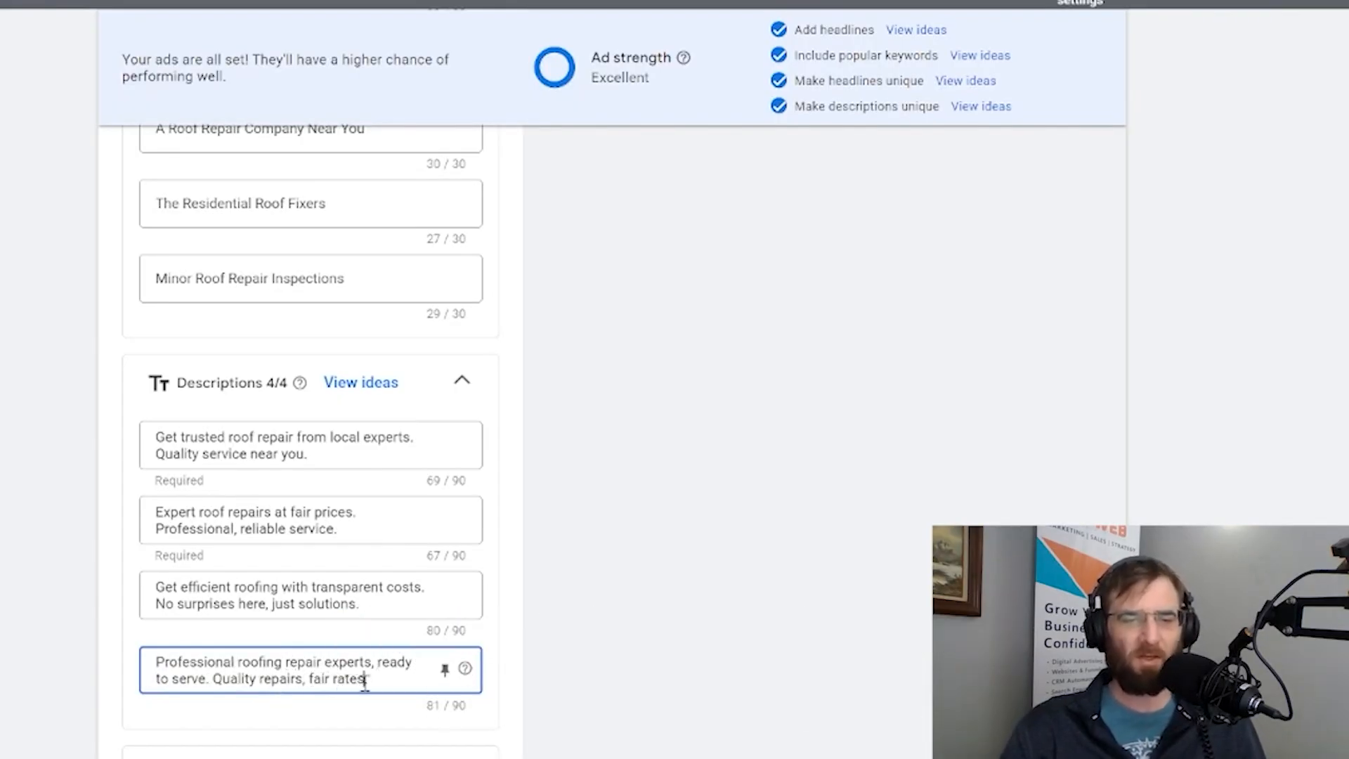
type("quote")
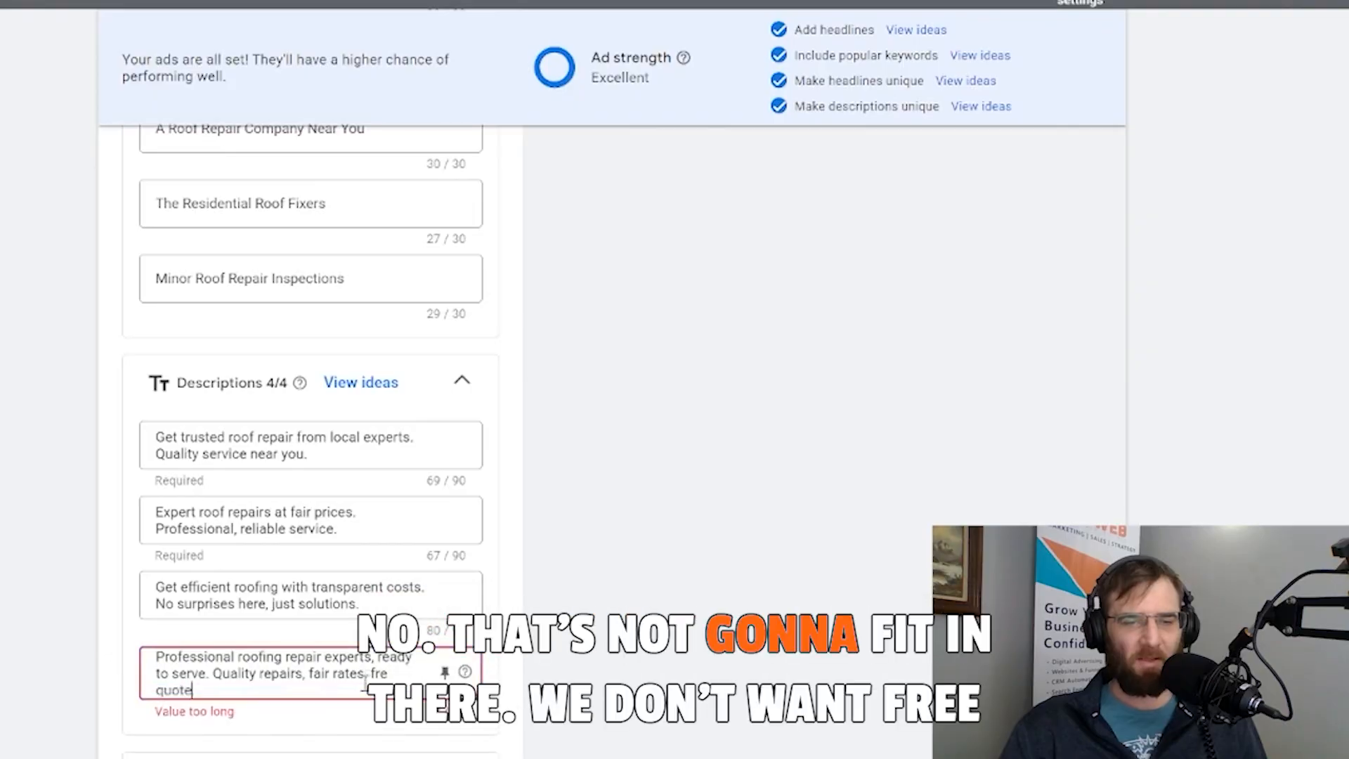
key("BackSpace")
key("BackSpace")
key("BackSpace")
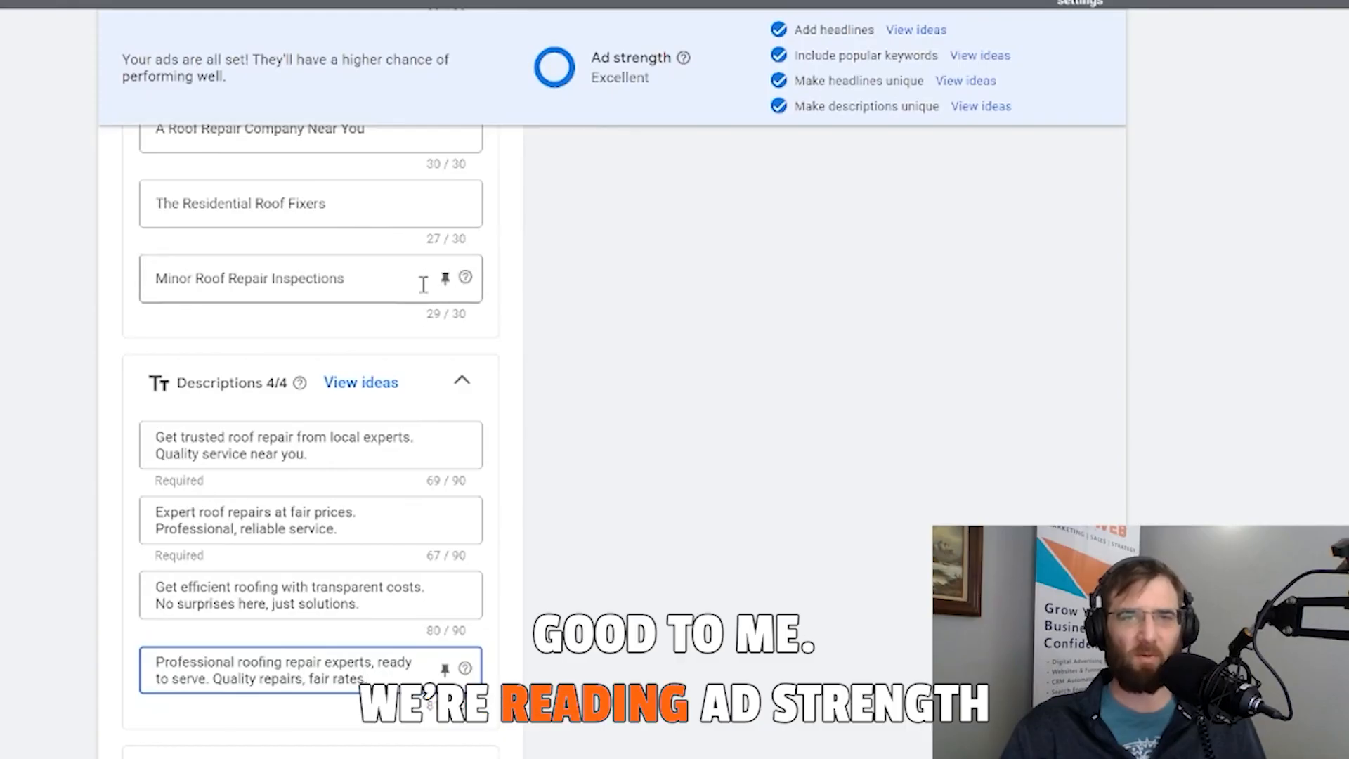
left_click(514, 345)
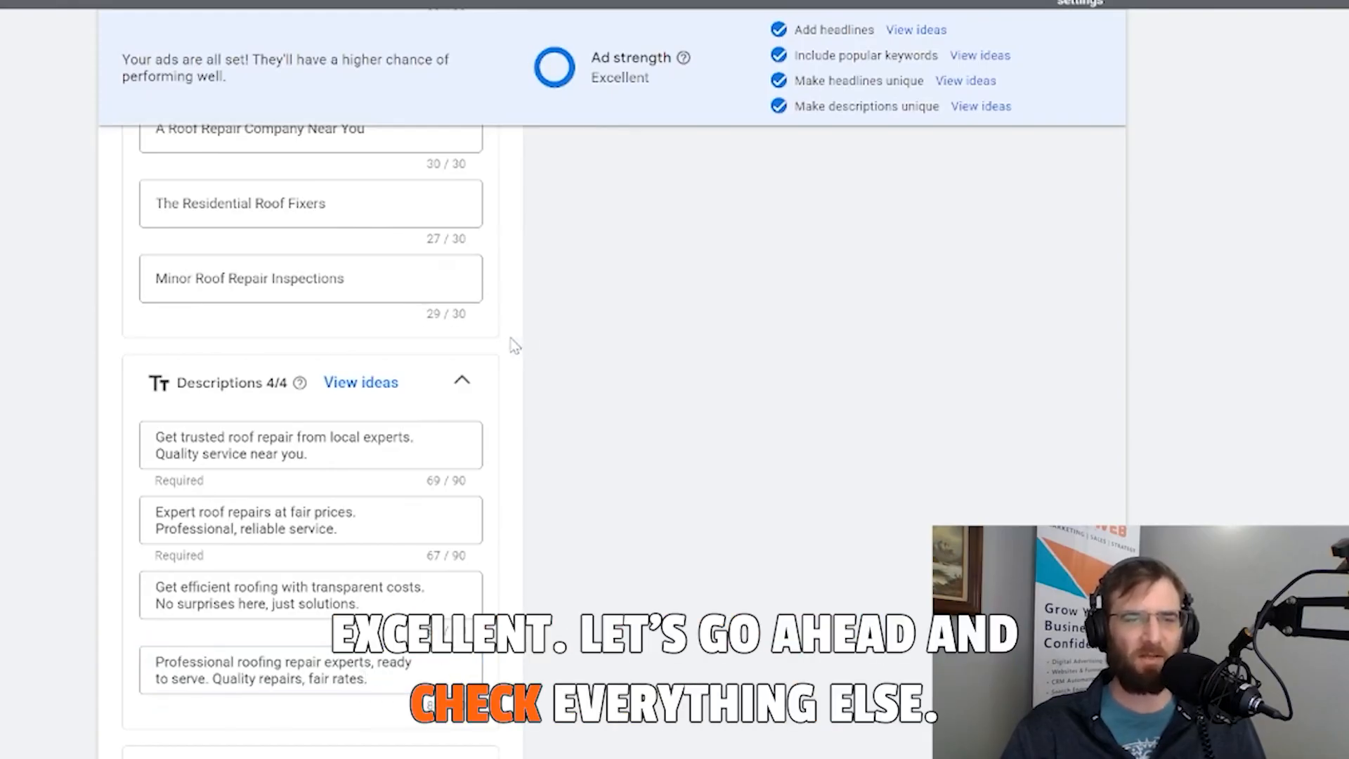
Step: Add the campaign-level business name "Solace Roofing" and the company's business logo to the ad
scroll(513, 346, "down", 10)
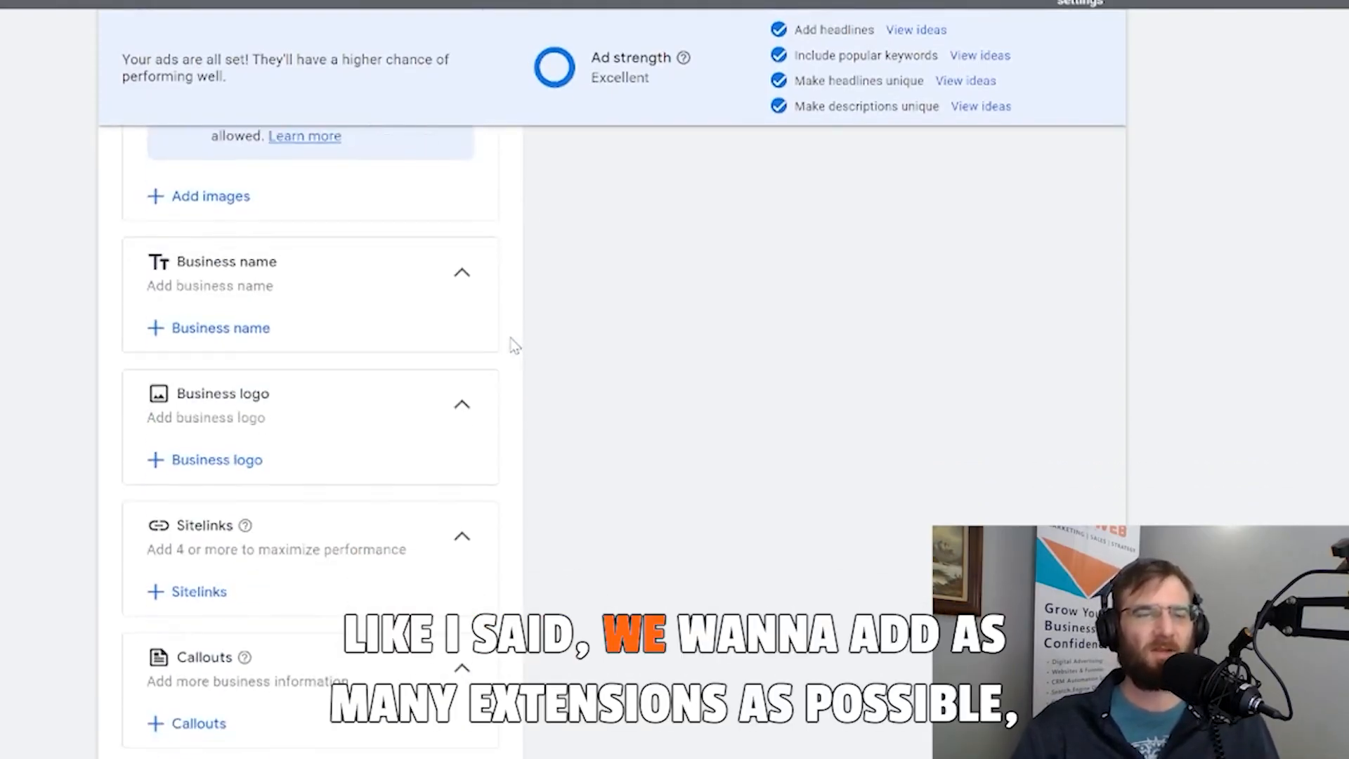
scroll(514, 346, "down", 3)
scroll(514, 345, "up", 2)
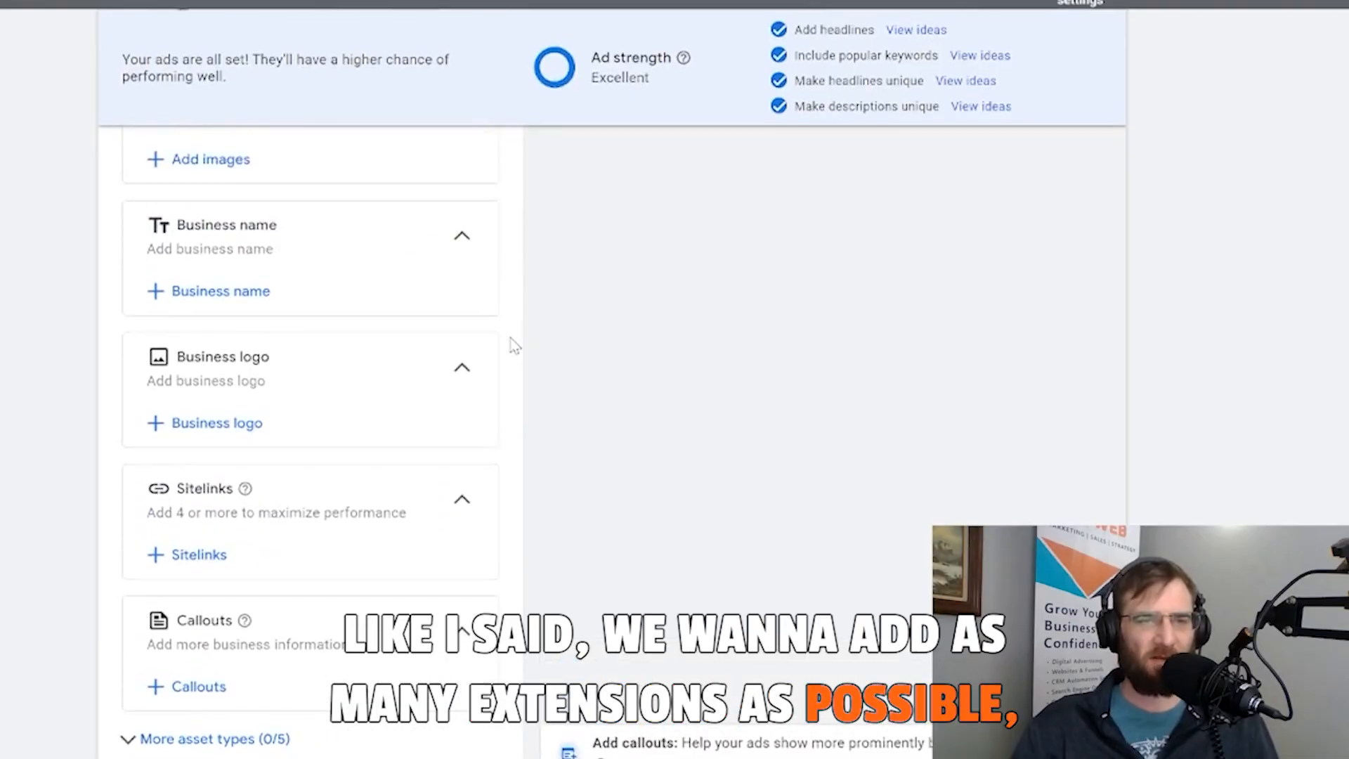
scroll(513, 346, "up", 2)
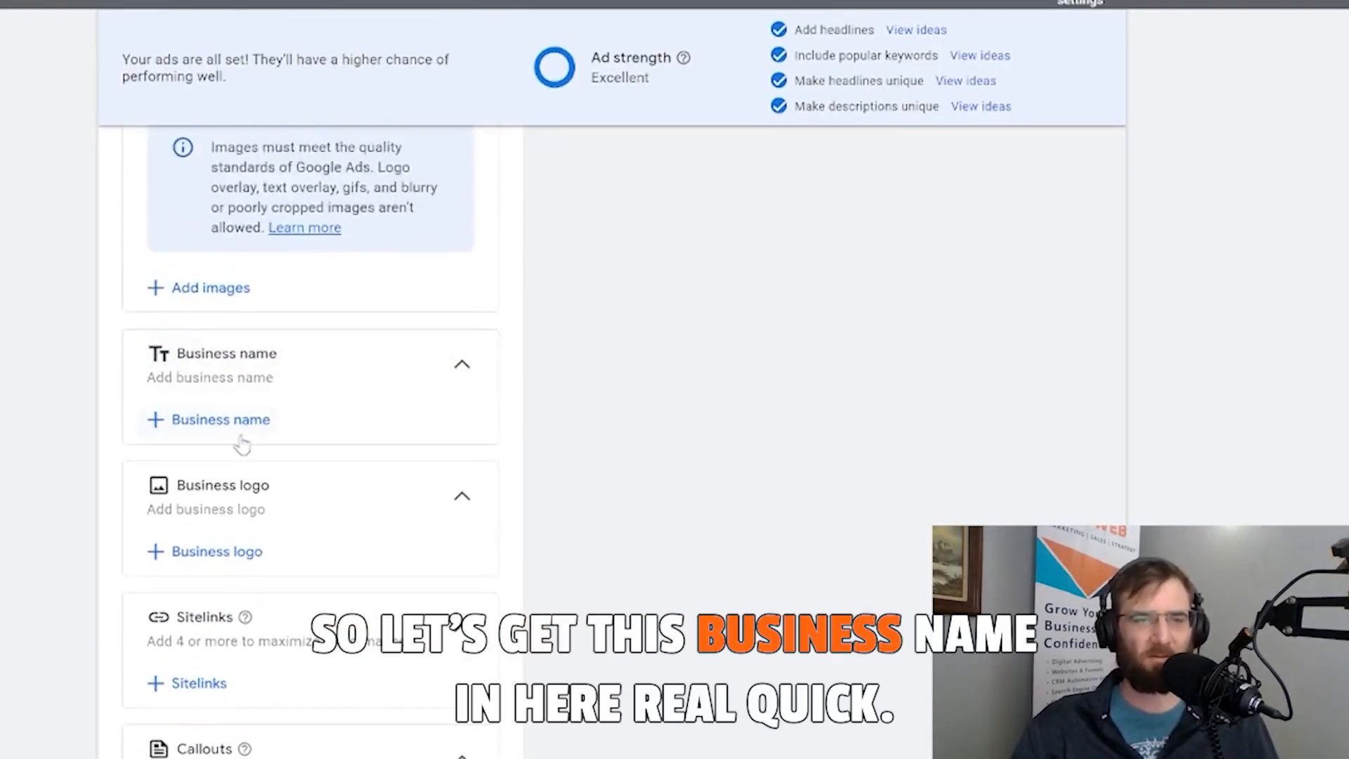
left_click(243, 430)
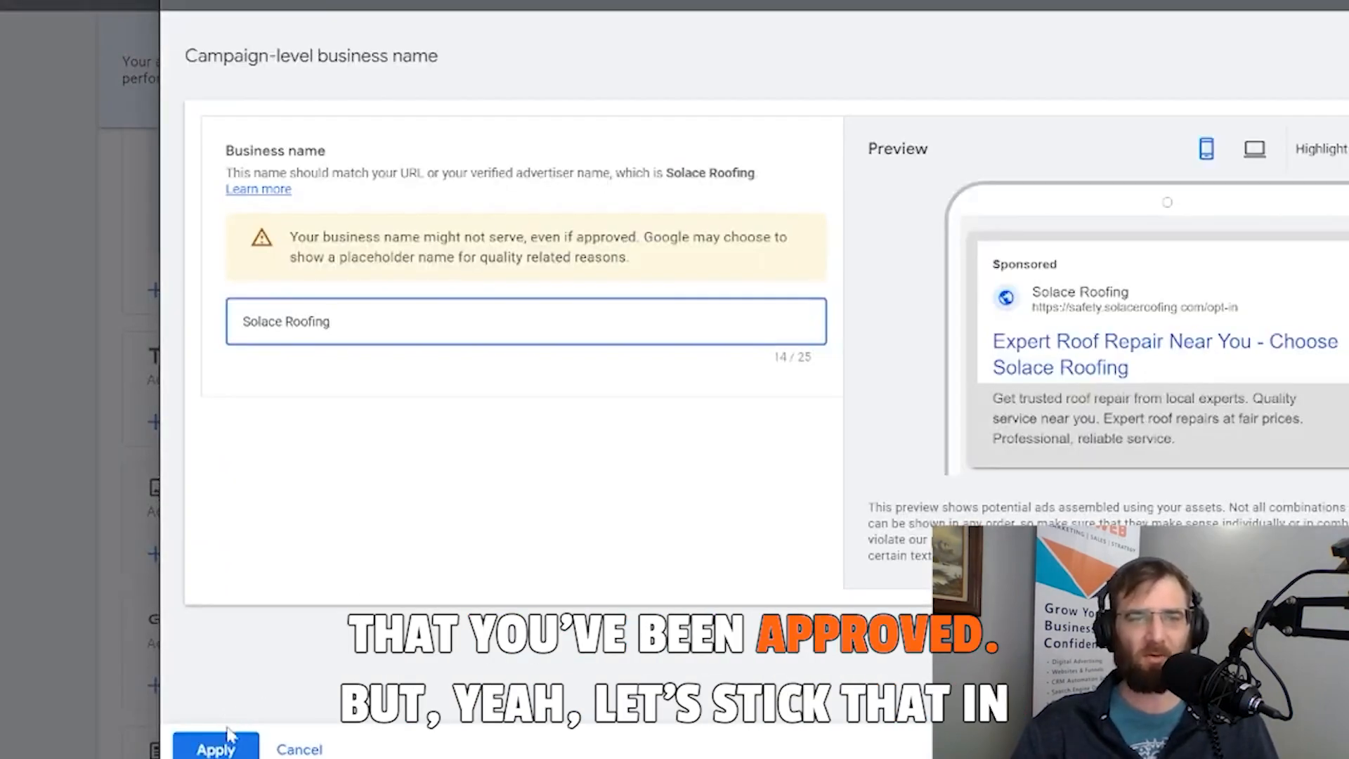
left_click(216, 746)
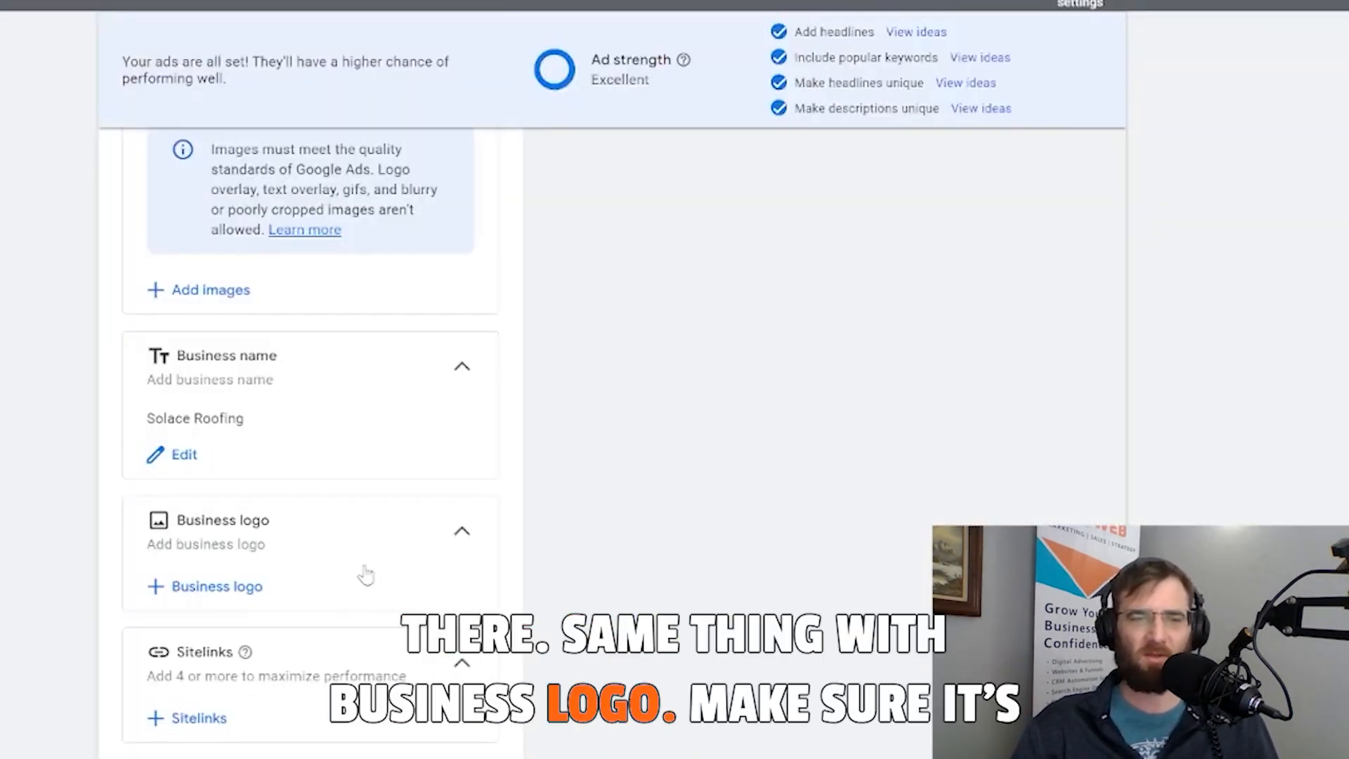
left_click(241, 596)
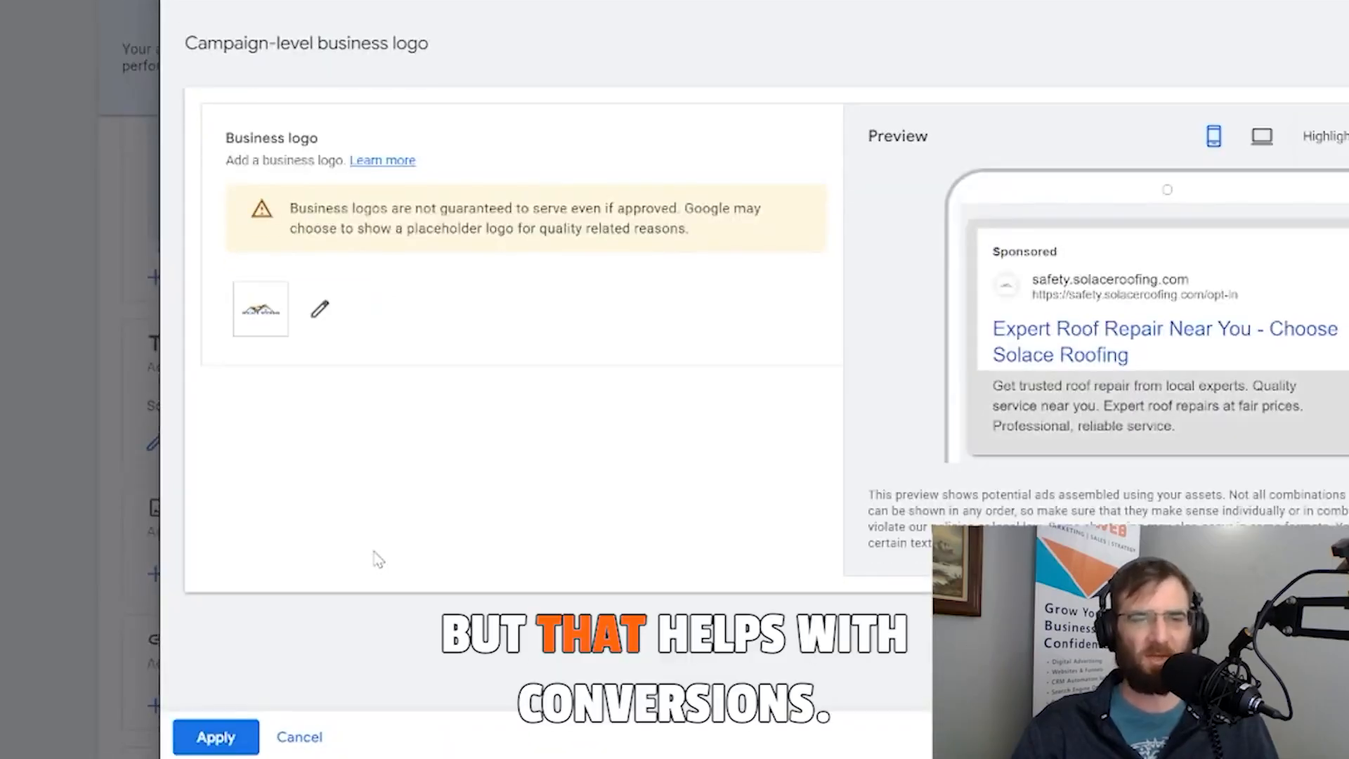
left_click(236, 734)
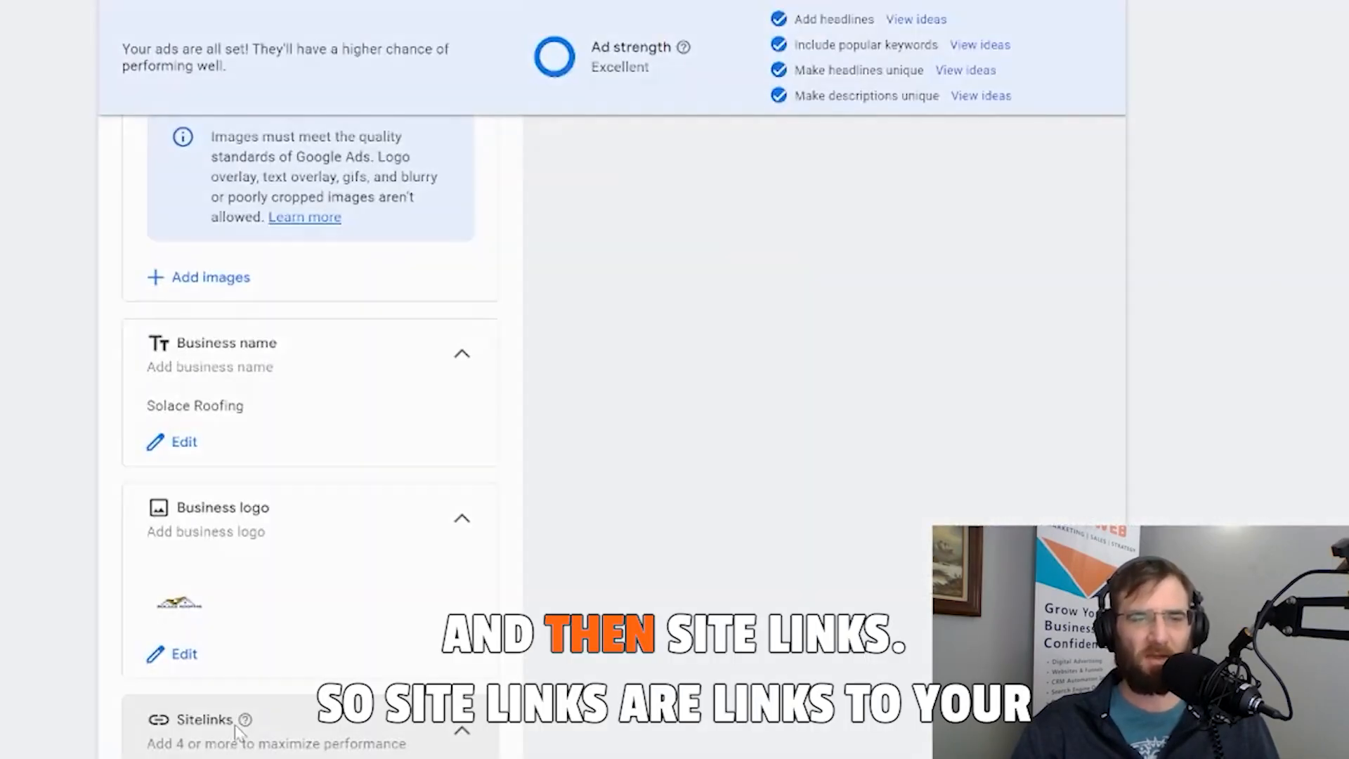
Step: Create the suggested Roof Repair sitelink with description lines "Quality Roof Repair Near You" and "Locally Trust Roof Fixers"
scroll(397, 560, "down", 5)
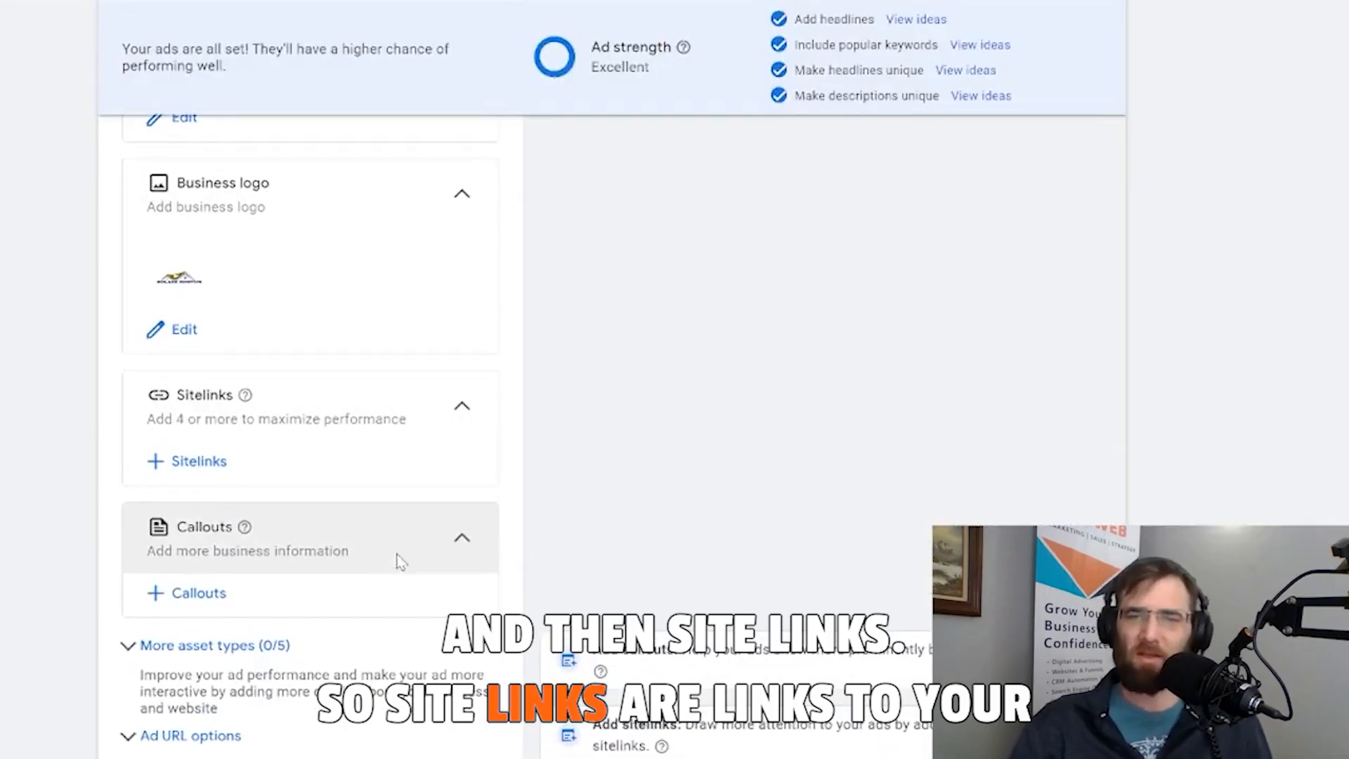
left_click(199, 461)
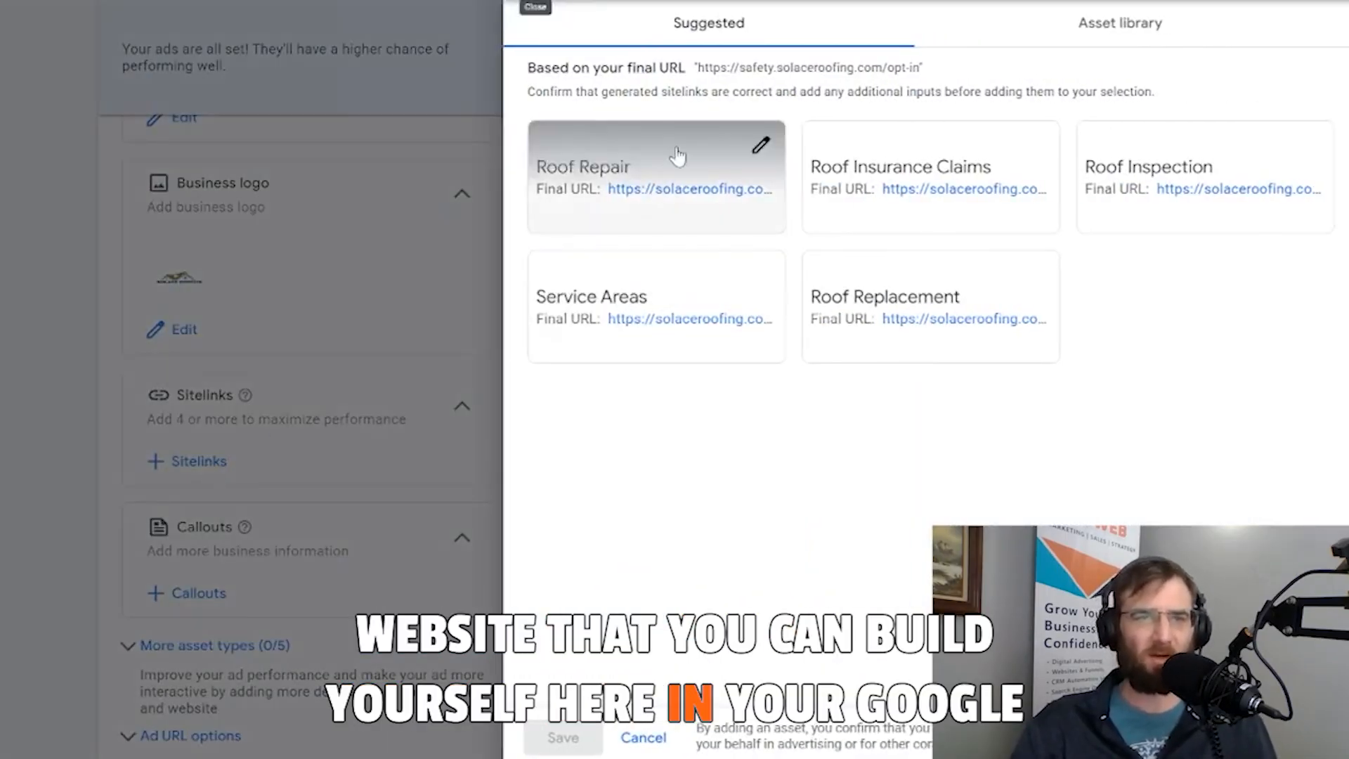
left_click(677, 154)
left_click(328, 144)
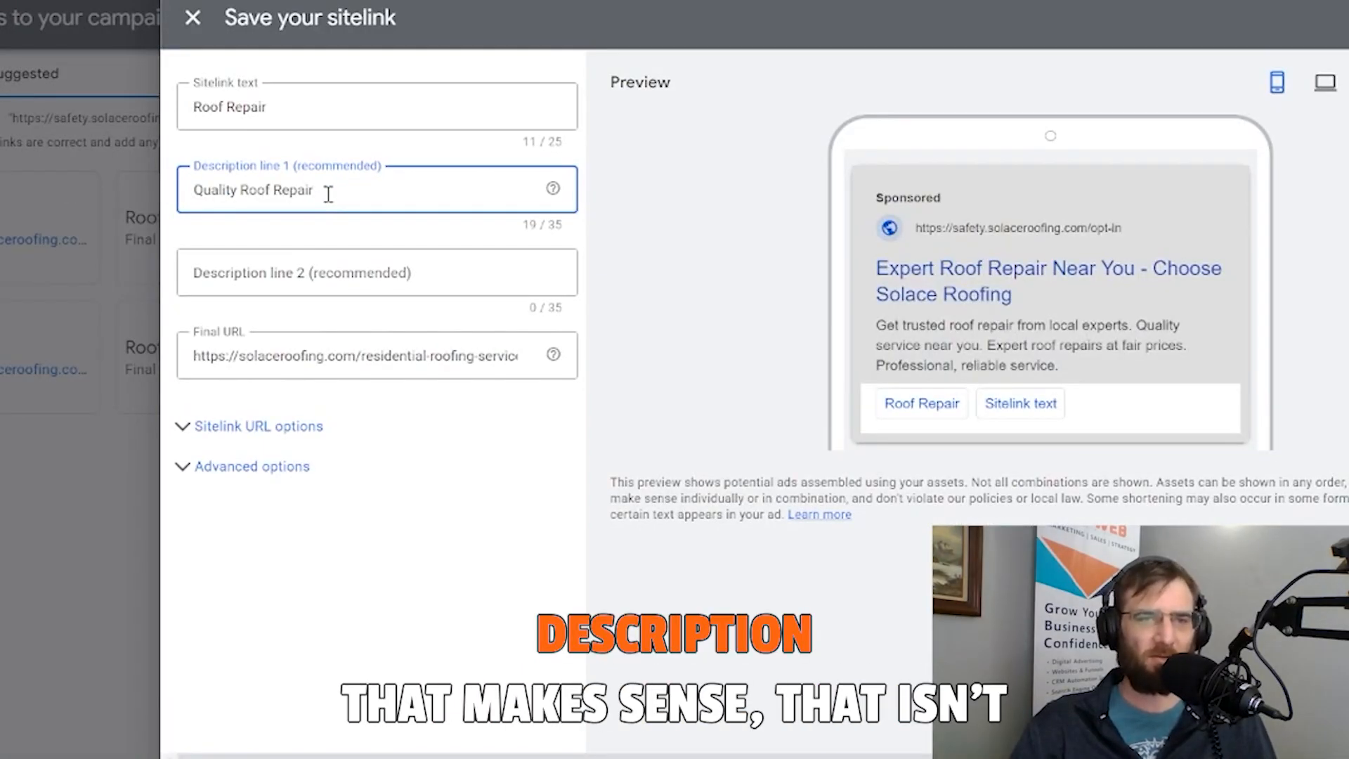
type("r You")
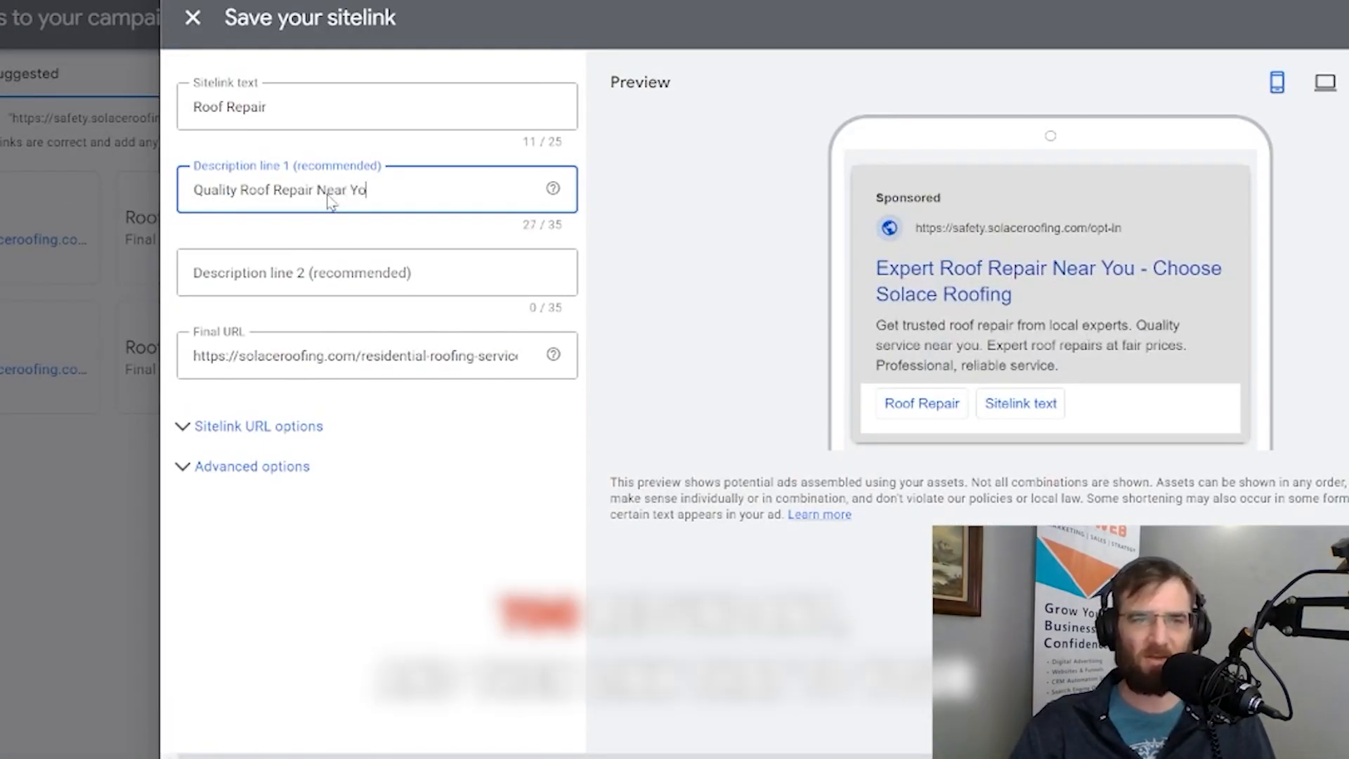
left_click(352, 289)
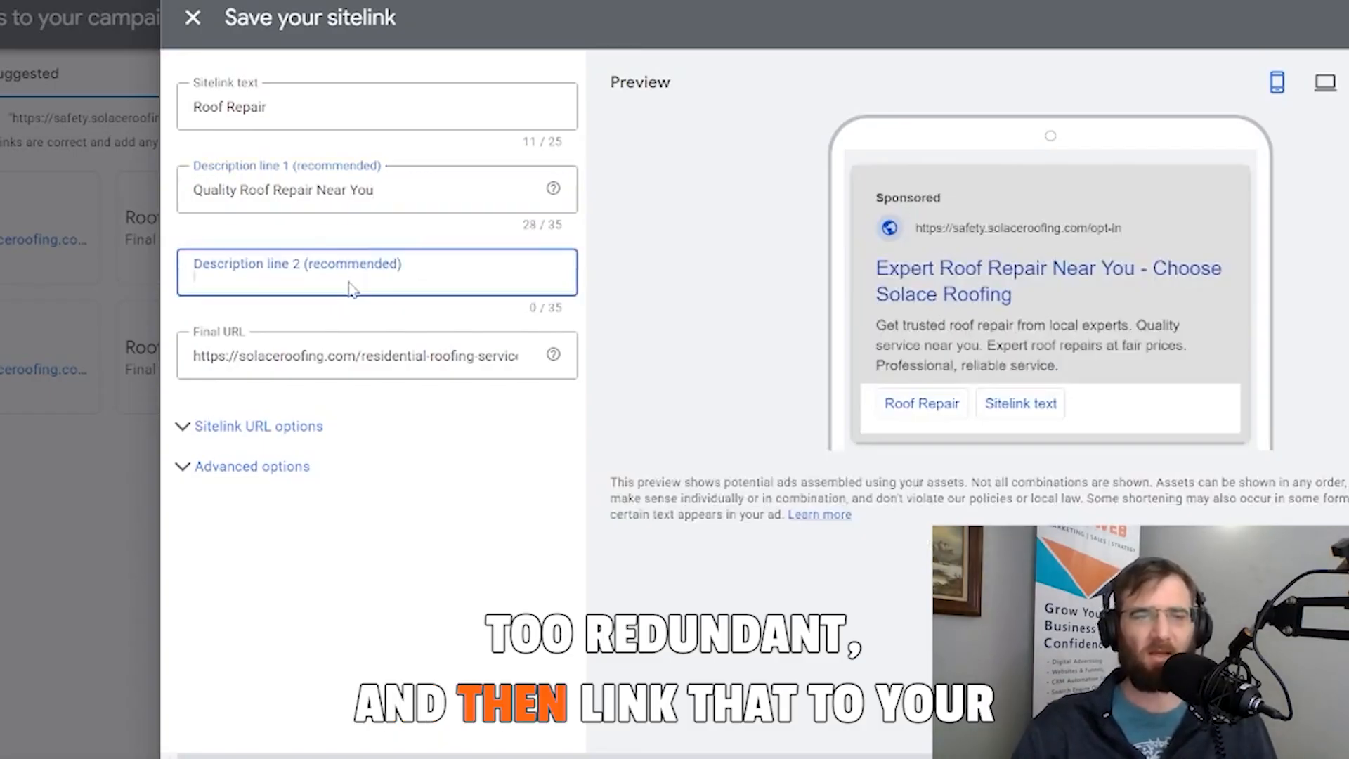
type("Locally Trust")
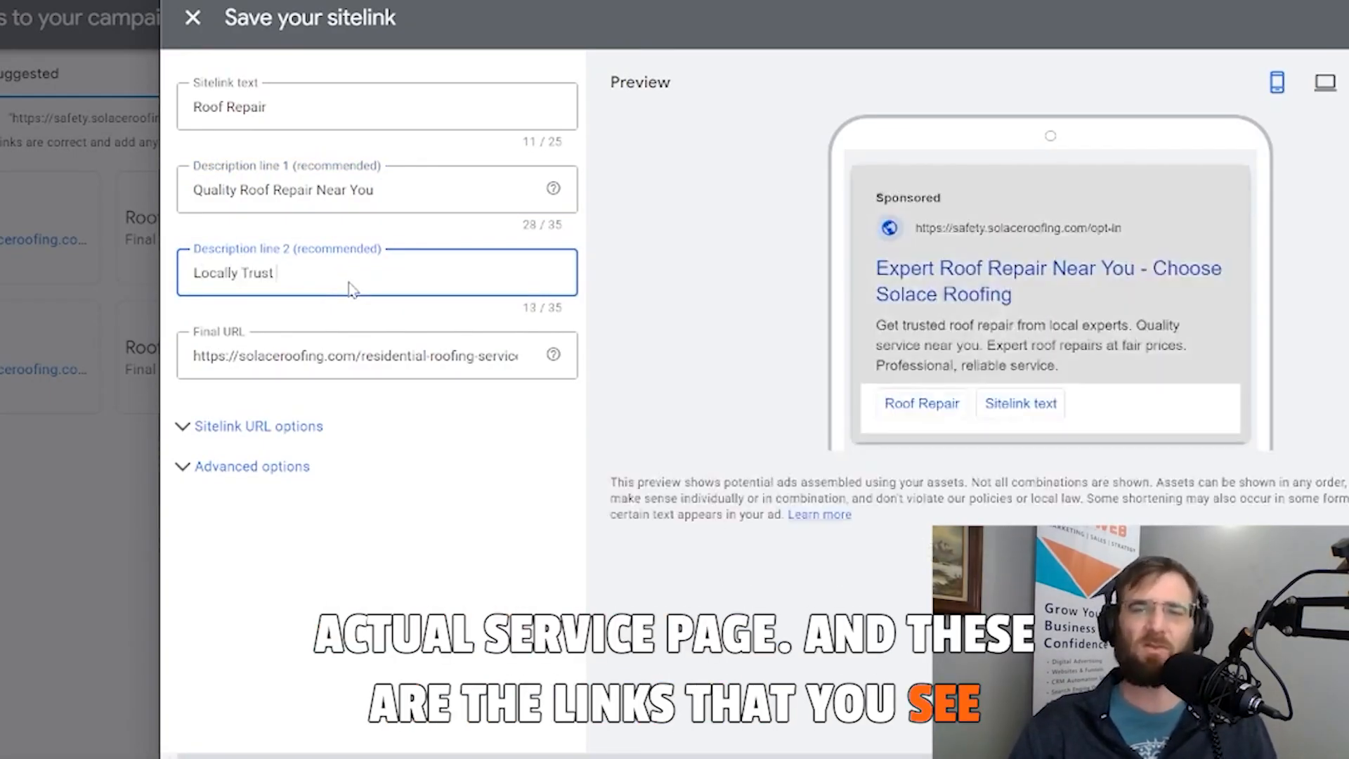
type(" Fixers")
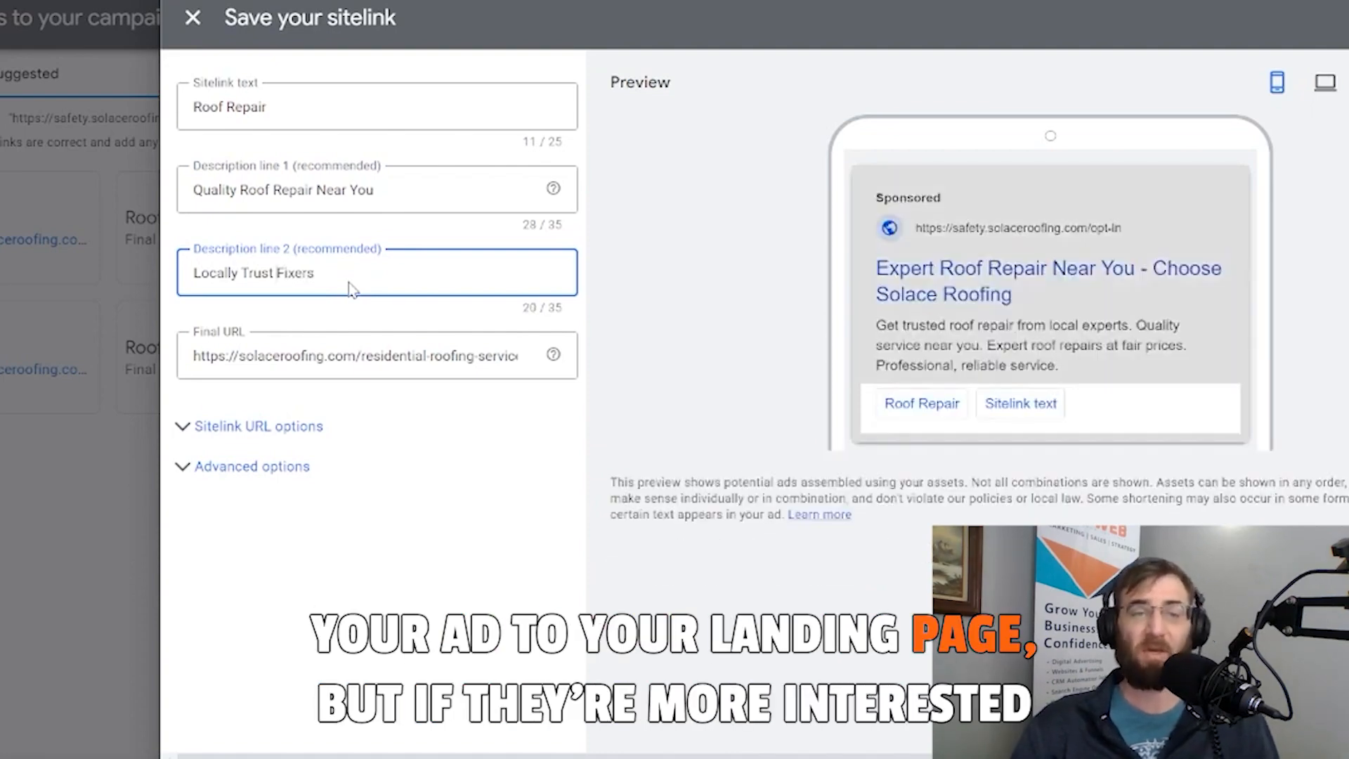
type("Roof")
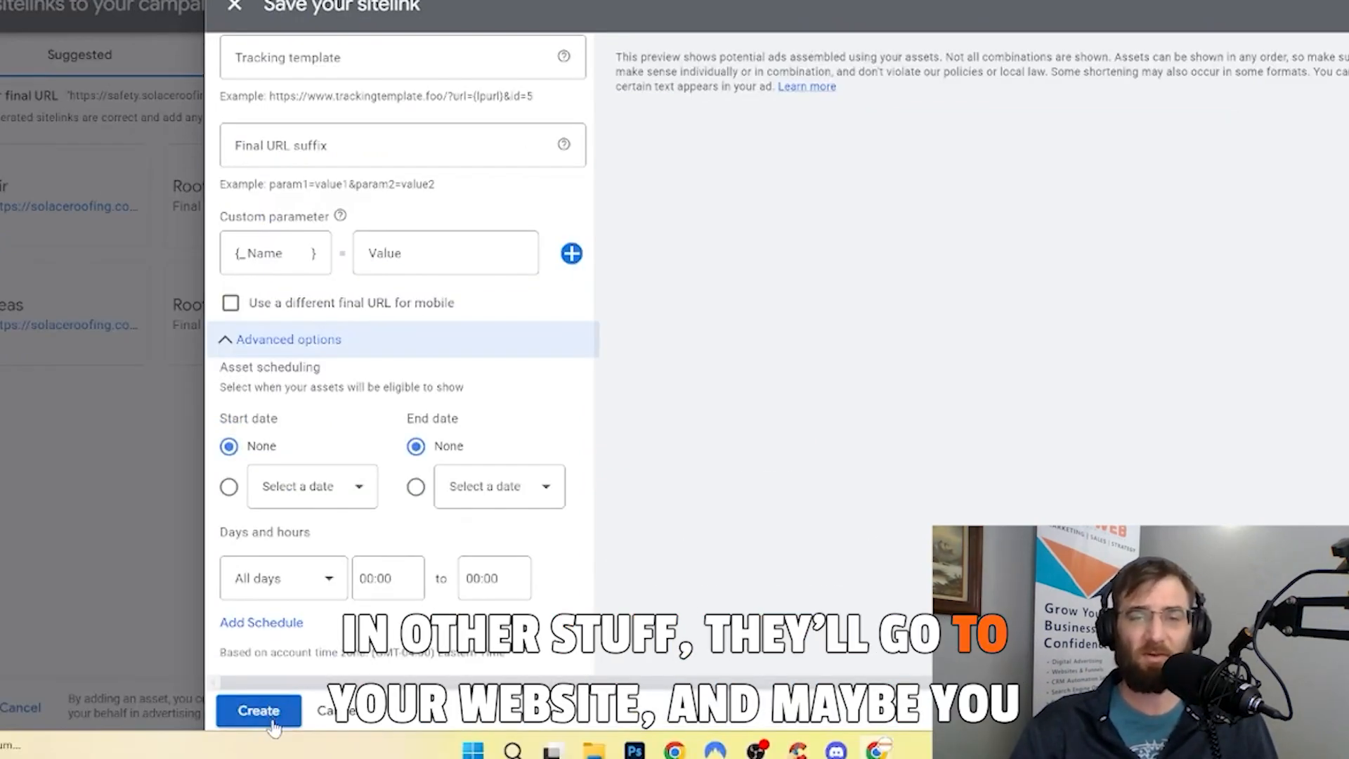
left_click(273, 723)
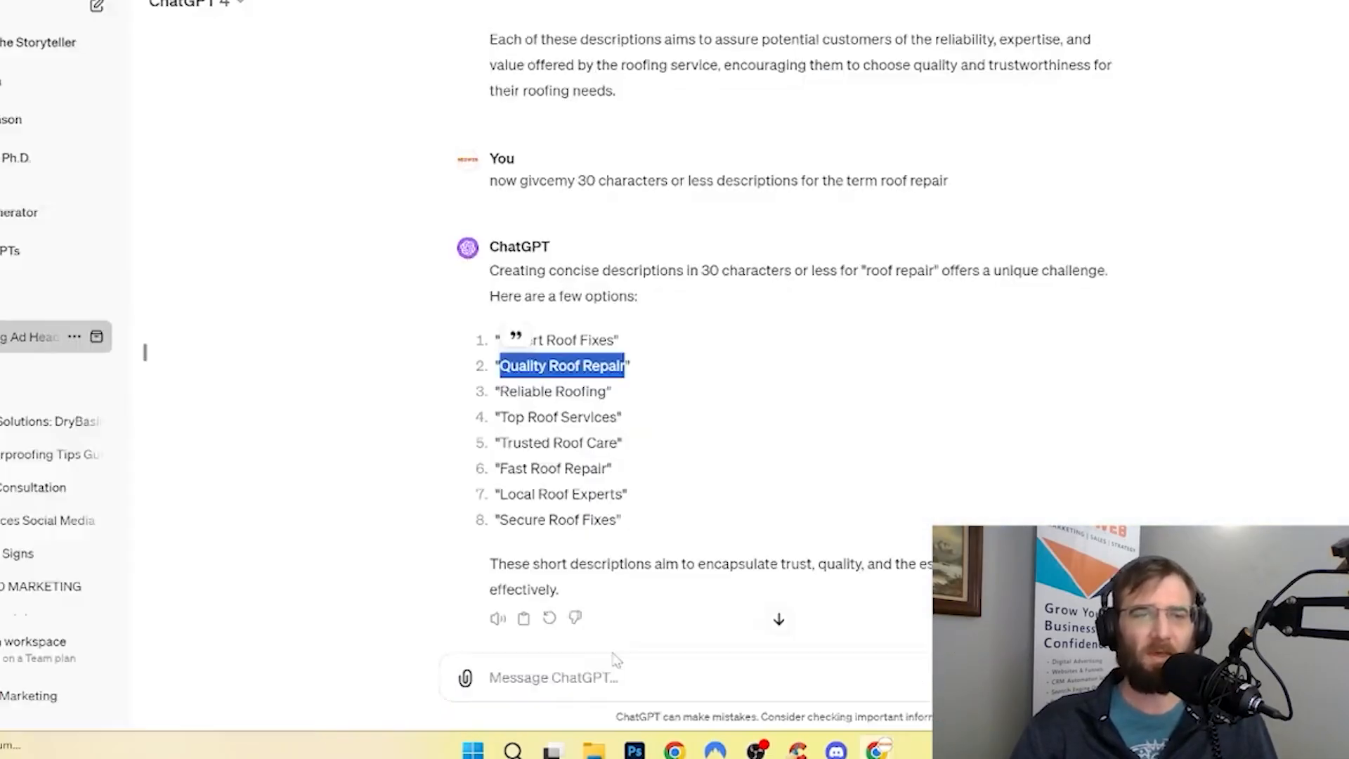
Step: Create the Roof Insurance Claims sitelink with description lines "Local Storm Damage and Claims" and "Let Us Help You With Your Roof"
left_click(809, 190)
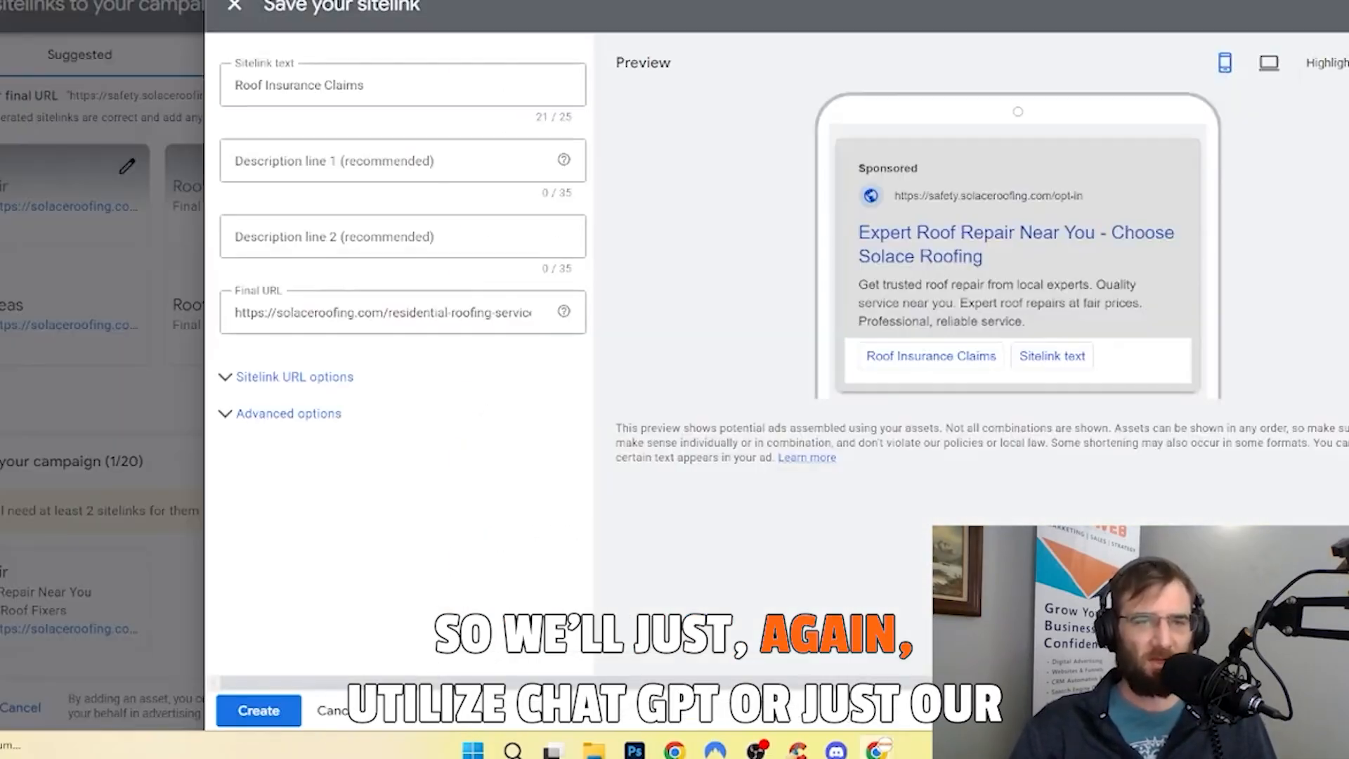
left_click(412, 169)
type("Local Roof Claim Experts")
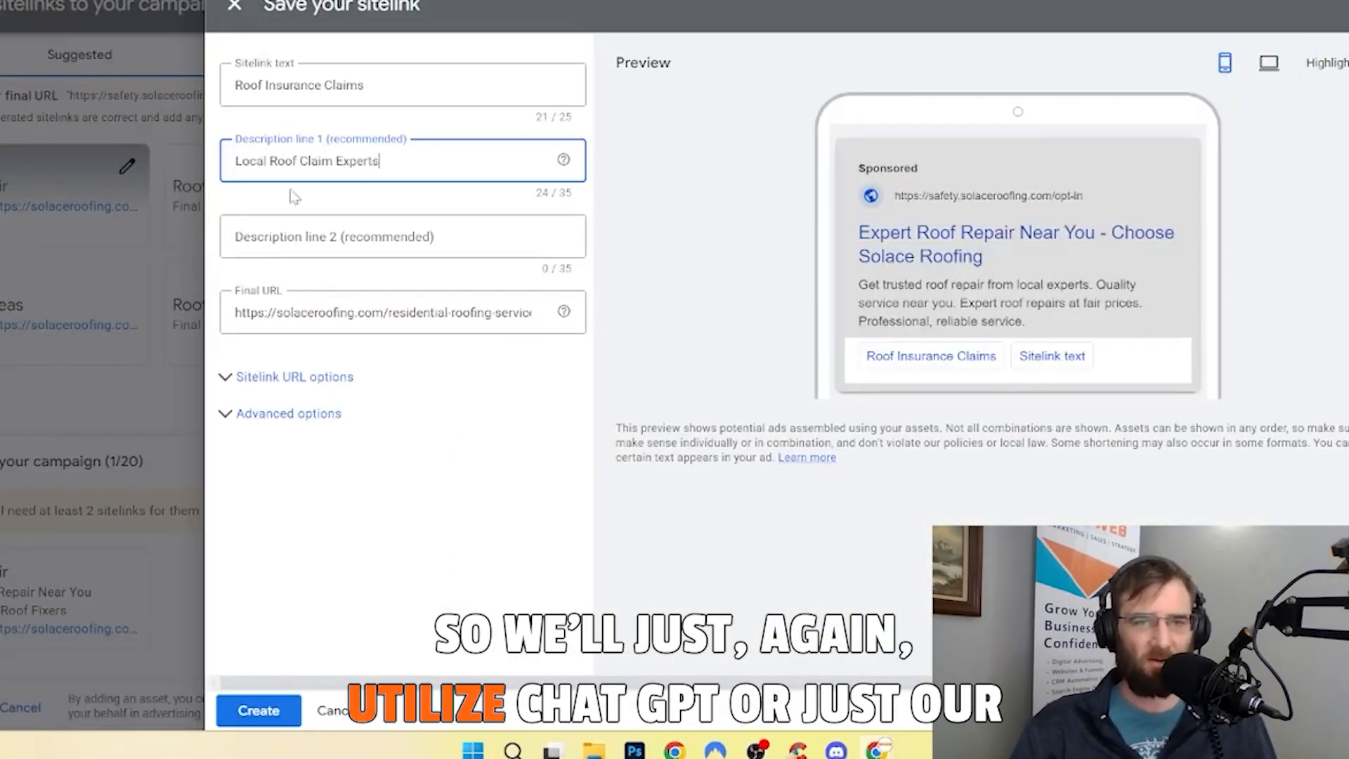
left_click(271, 236)
type("Let Us Help You With Your Roof")
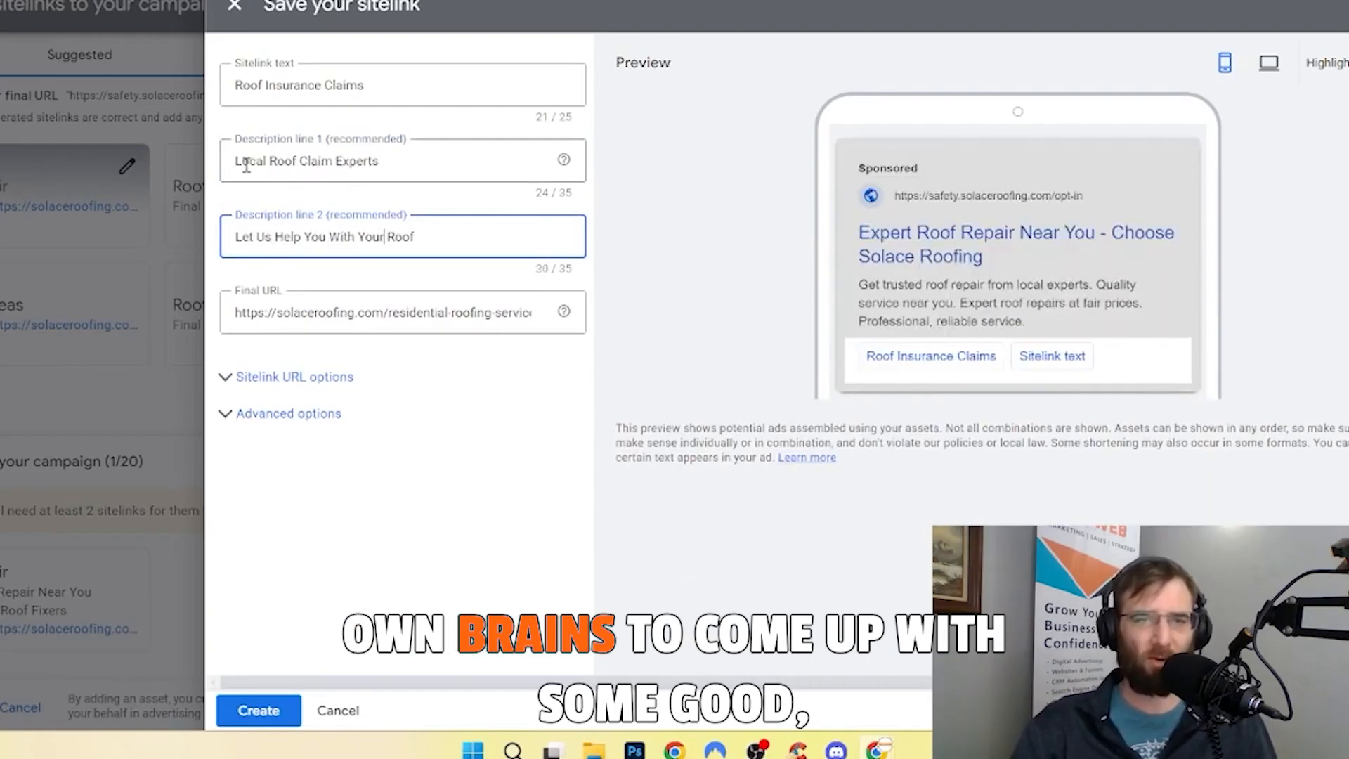
left_click_drag(269, 162, 334, 161)
type("Storm Damage and Caim")
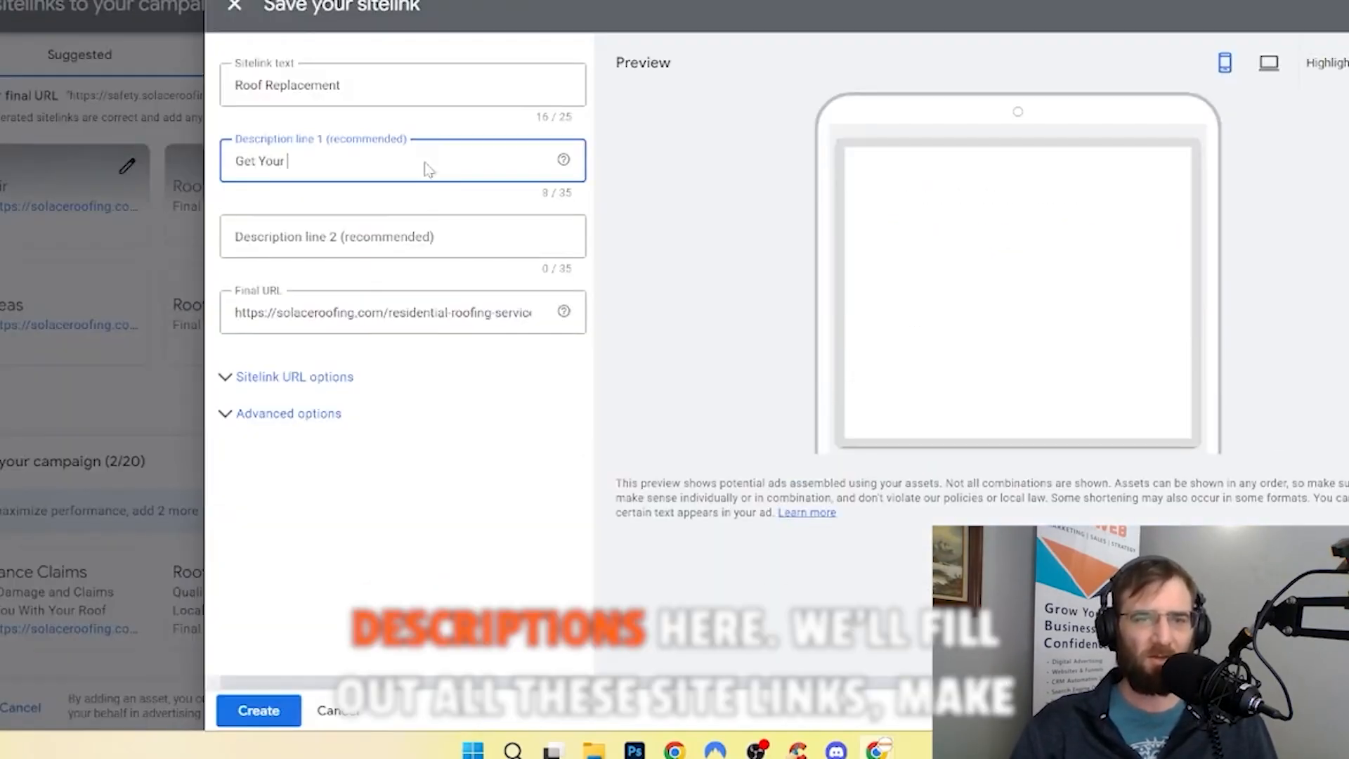
Step: Describe the Roof Replacement sitelink with the lines "Get Your Roof Fully Replaced" and "Fast Project Completion. No Mess."
type("Fully Replaced")
left_click(415, 234)
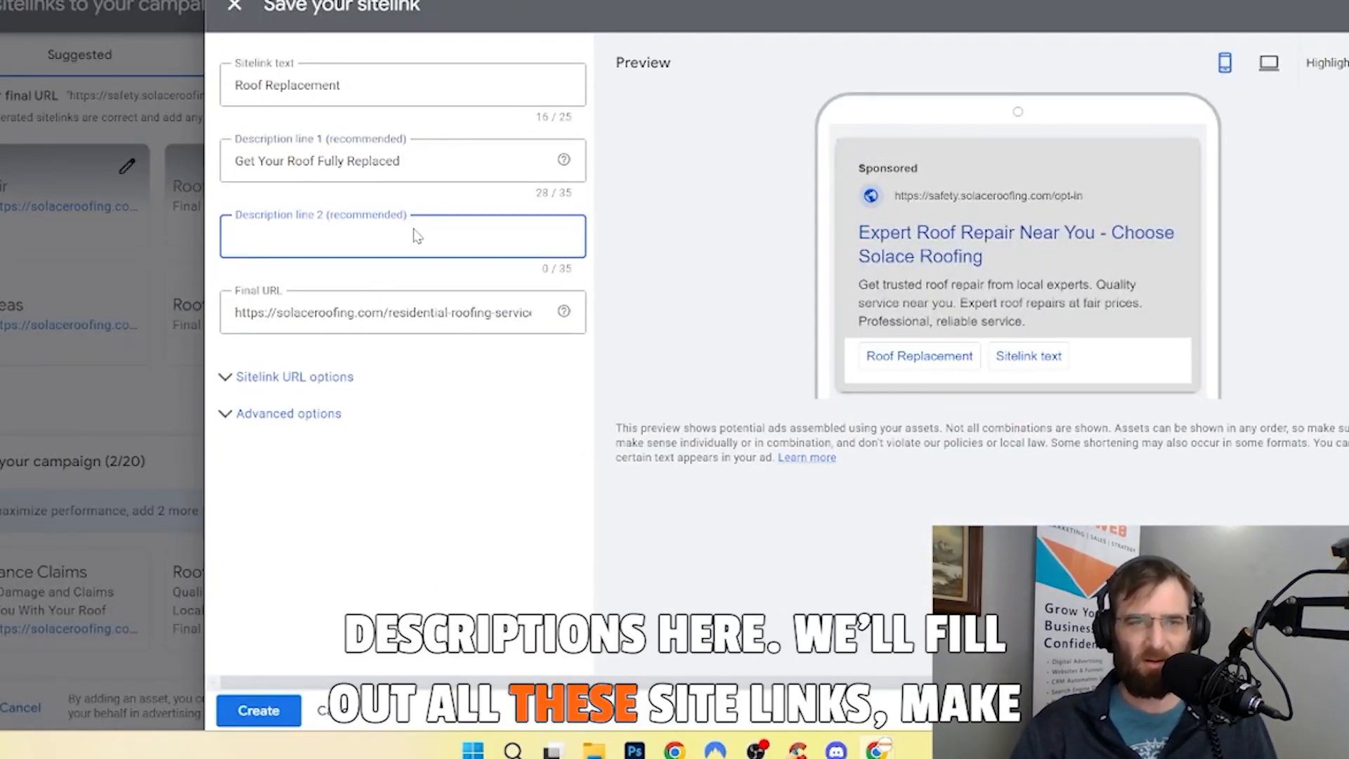
type("Fast Project Completeion. No Mess.")
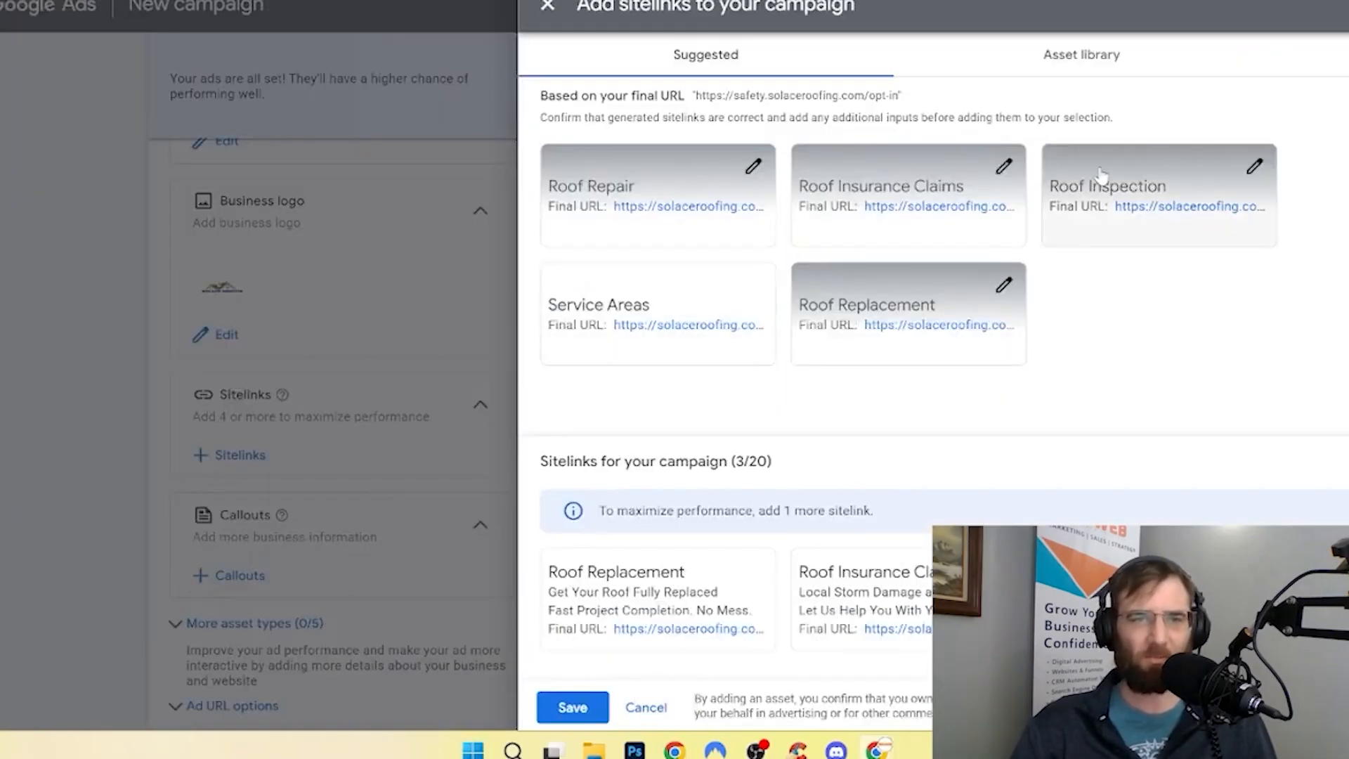
Step: Create the Roof Inspection sitelink with description lines "Not Sure Whats Up With Your Roof." and "Let Us Help Determine The Issues."
left_click(1093, 180)
left_click(465, 161)
type("Not Sure Whats Up With Your Roof.")
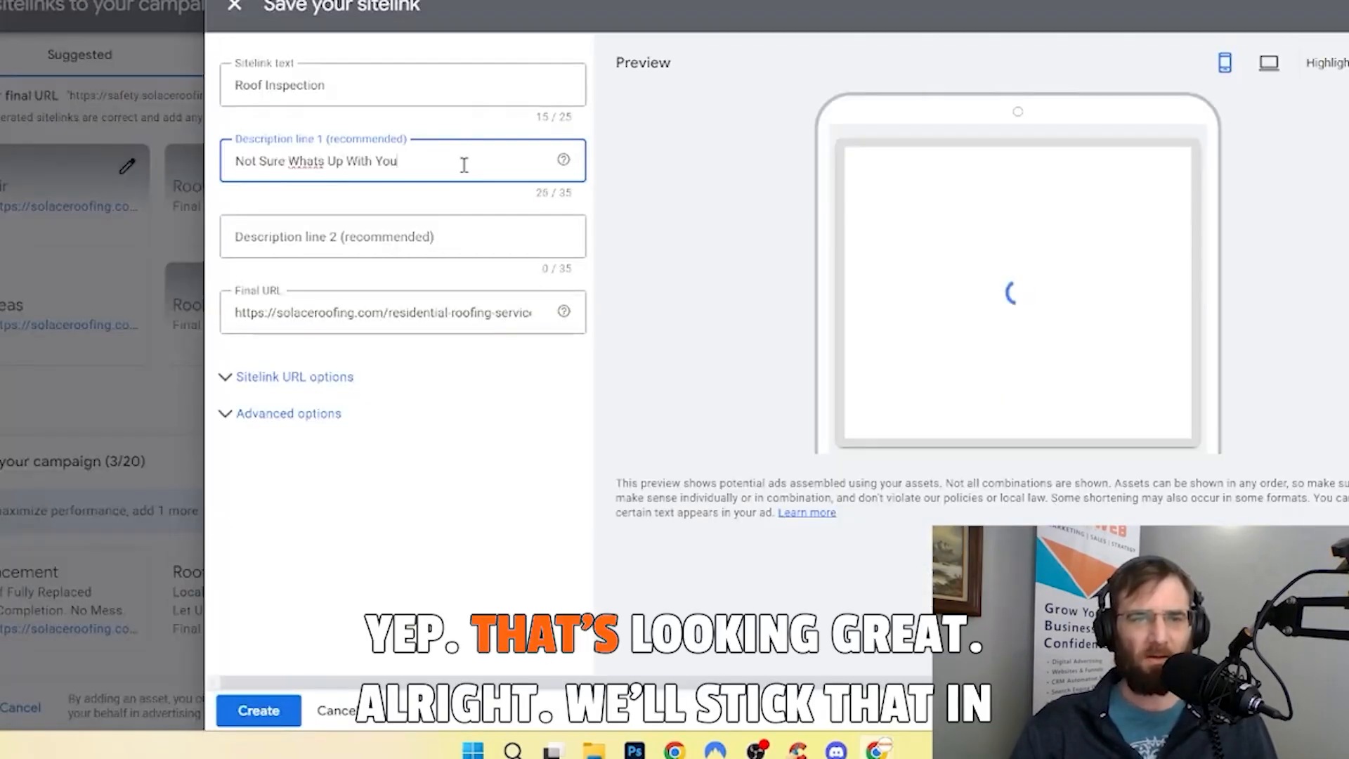
left_click(340, 232)
type("Let Us Help Determine The Issues.")
left_click(257, 710)
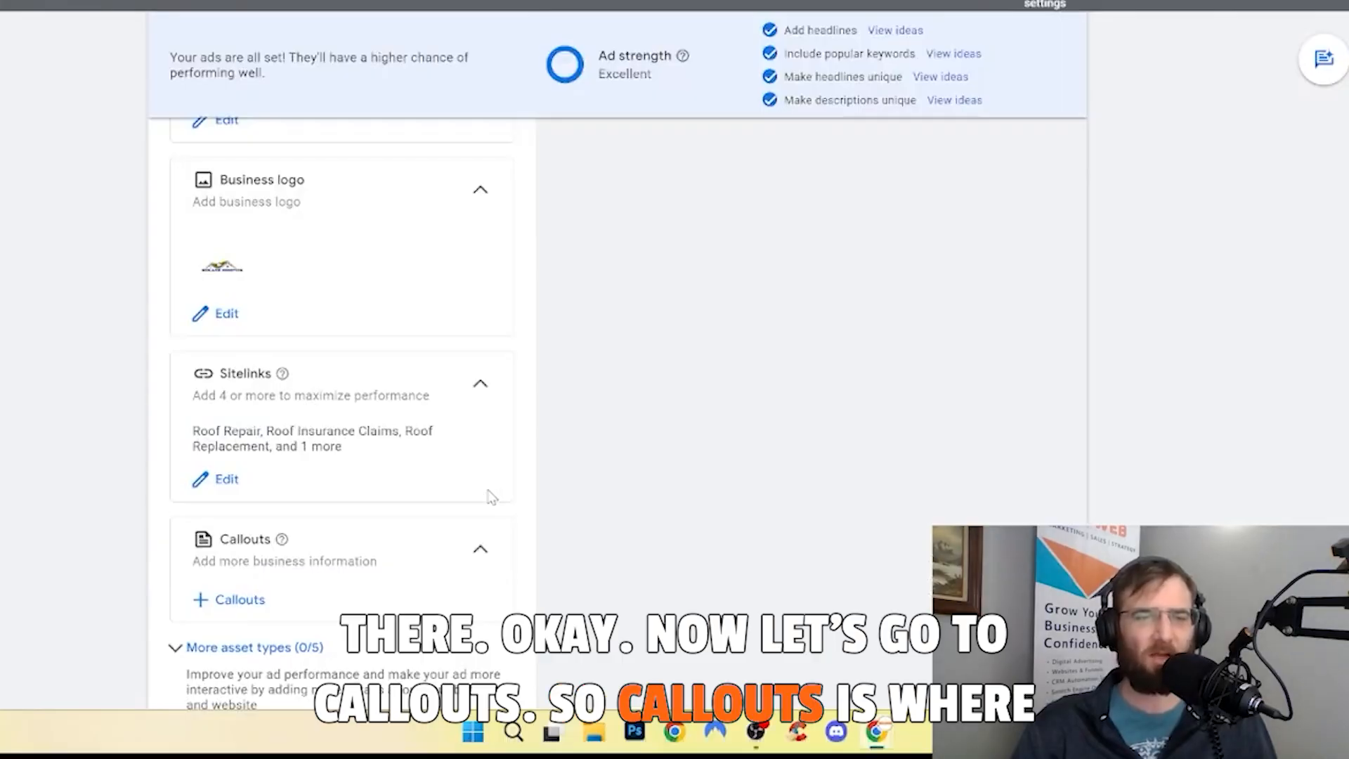
Step: Add all six existing callouts to the campaign, including Licensed, Bonded, Insured, 24/7 Emergency Service, Financing Available and Lifetime Warranties
scroll(491, 497, "down", 3)
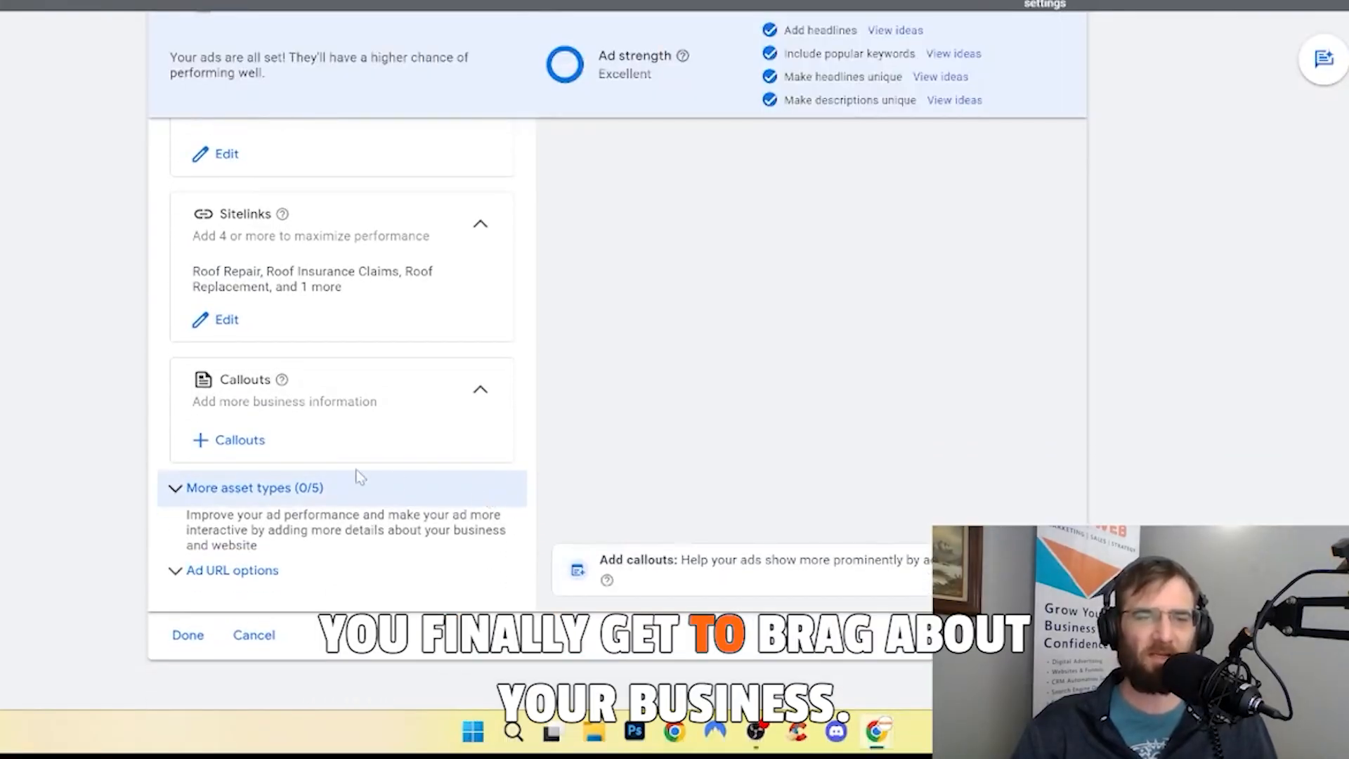
left_click(241, 441)
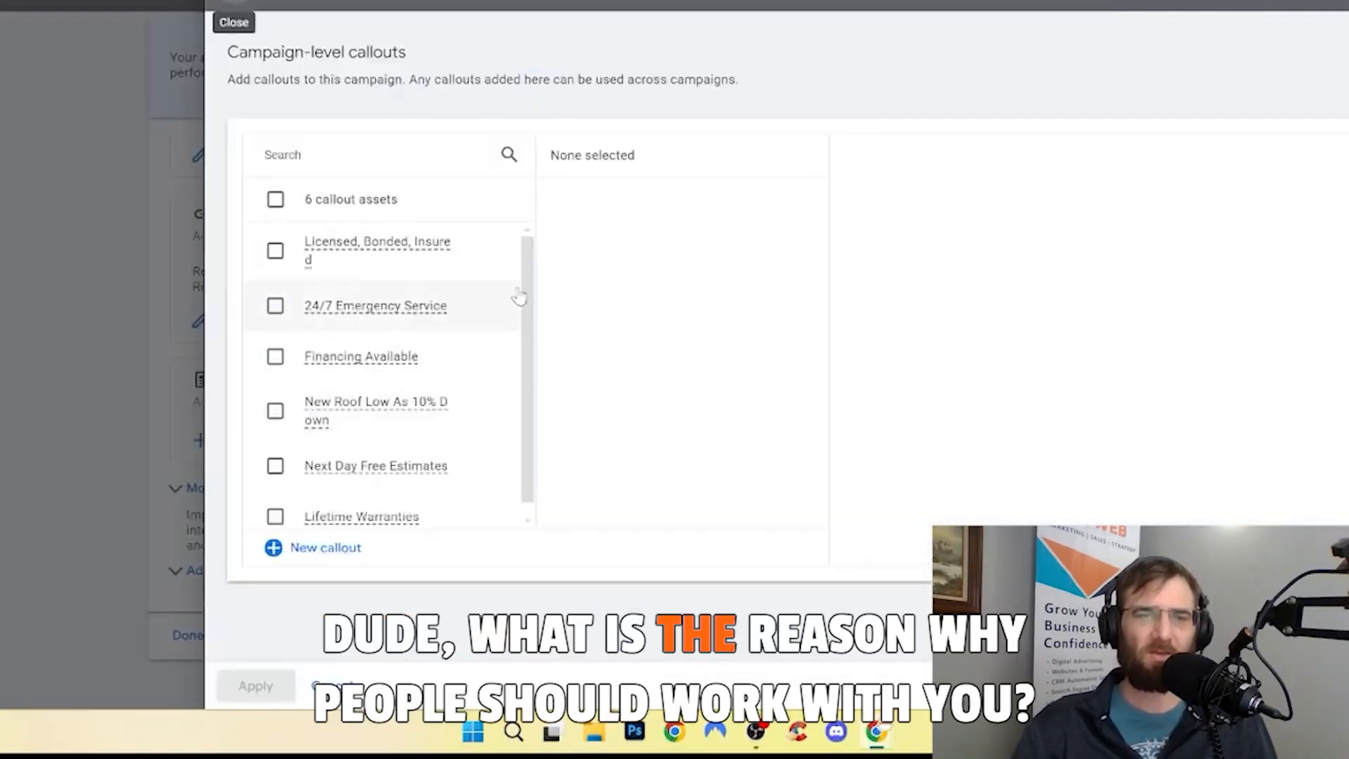
left_click(274, 251)
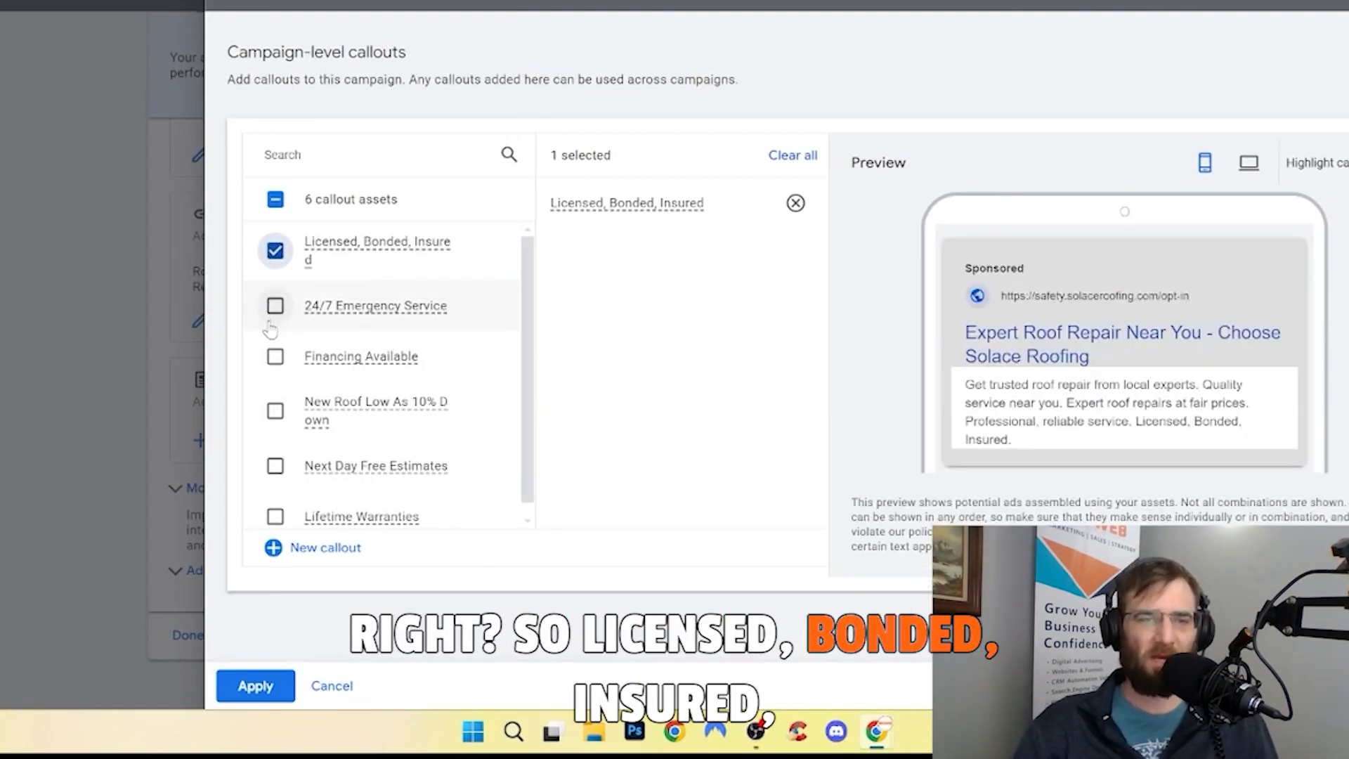
left_click(273, 310)
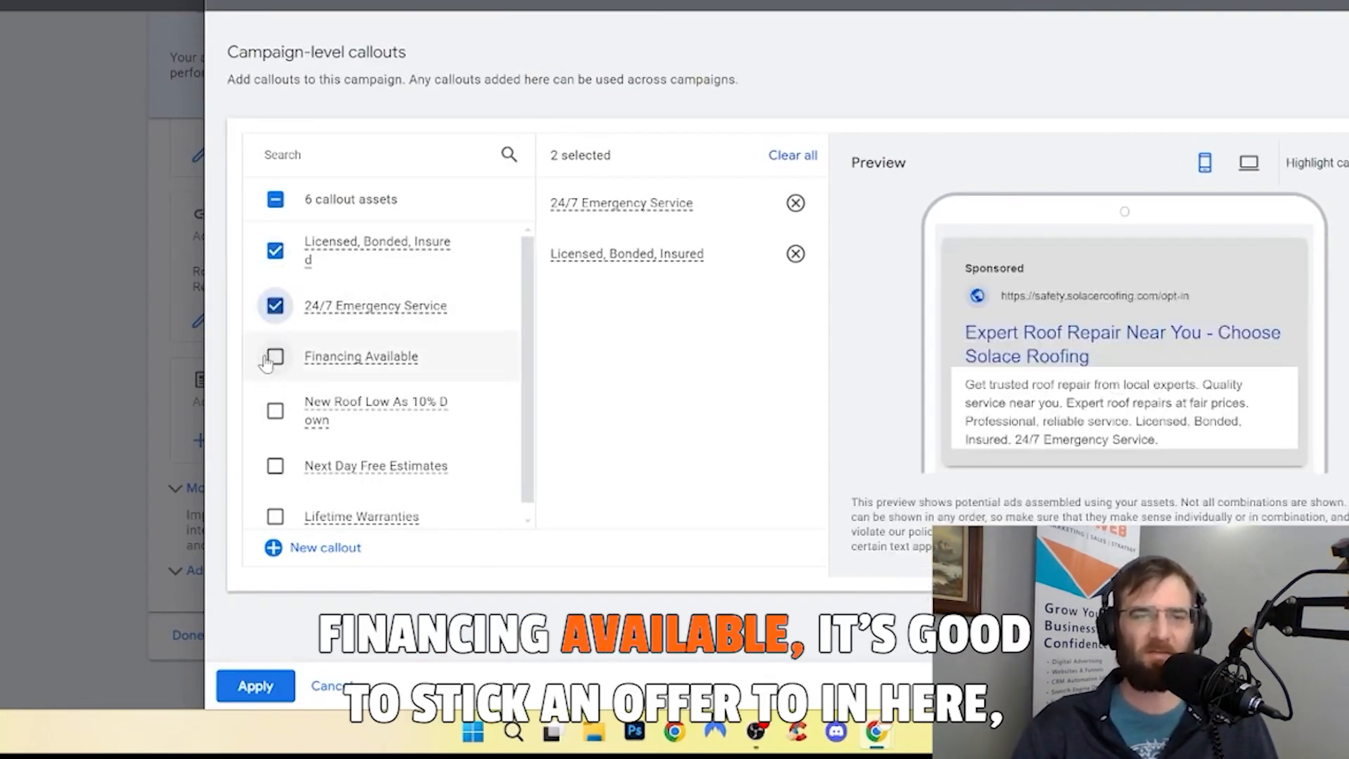
left_click(259, 417)
scroll(259, 472, "down", 1)
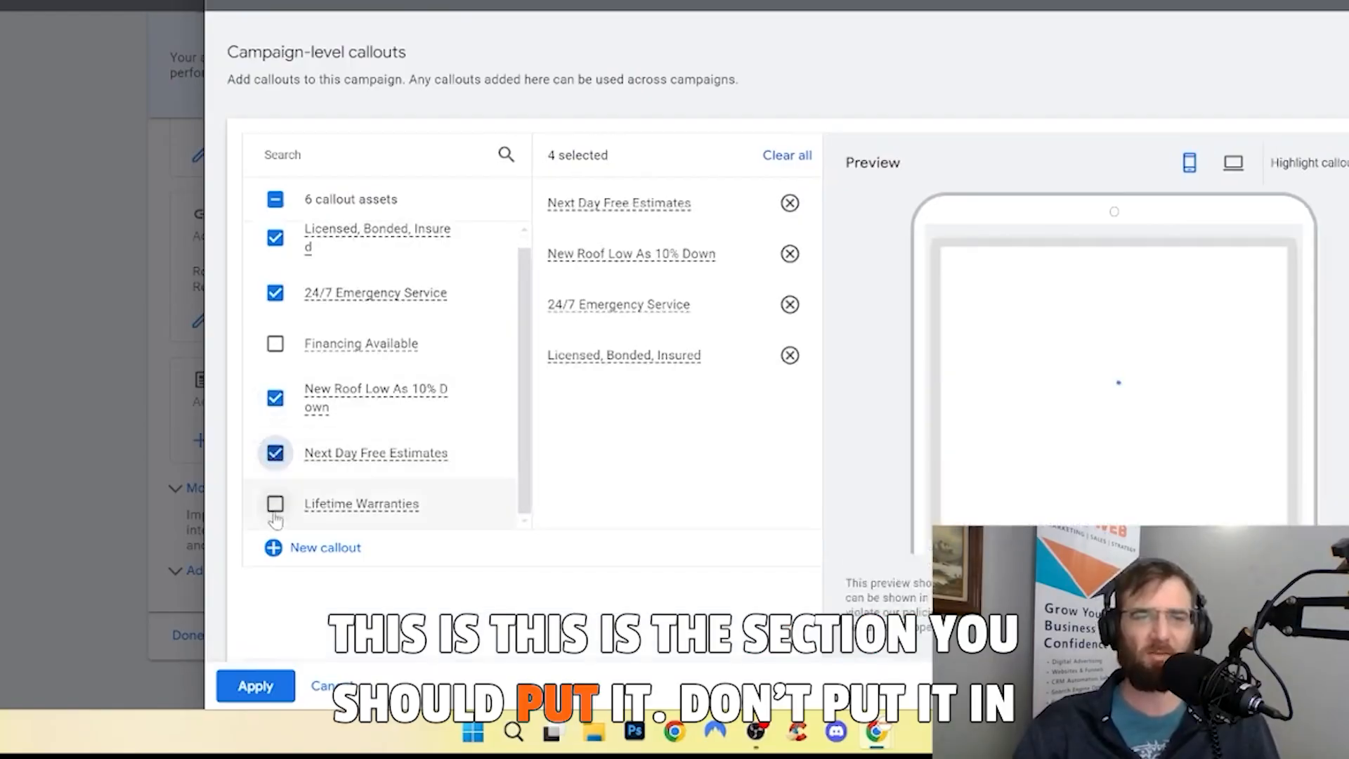
left_click(275, 504)
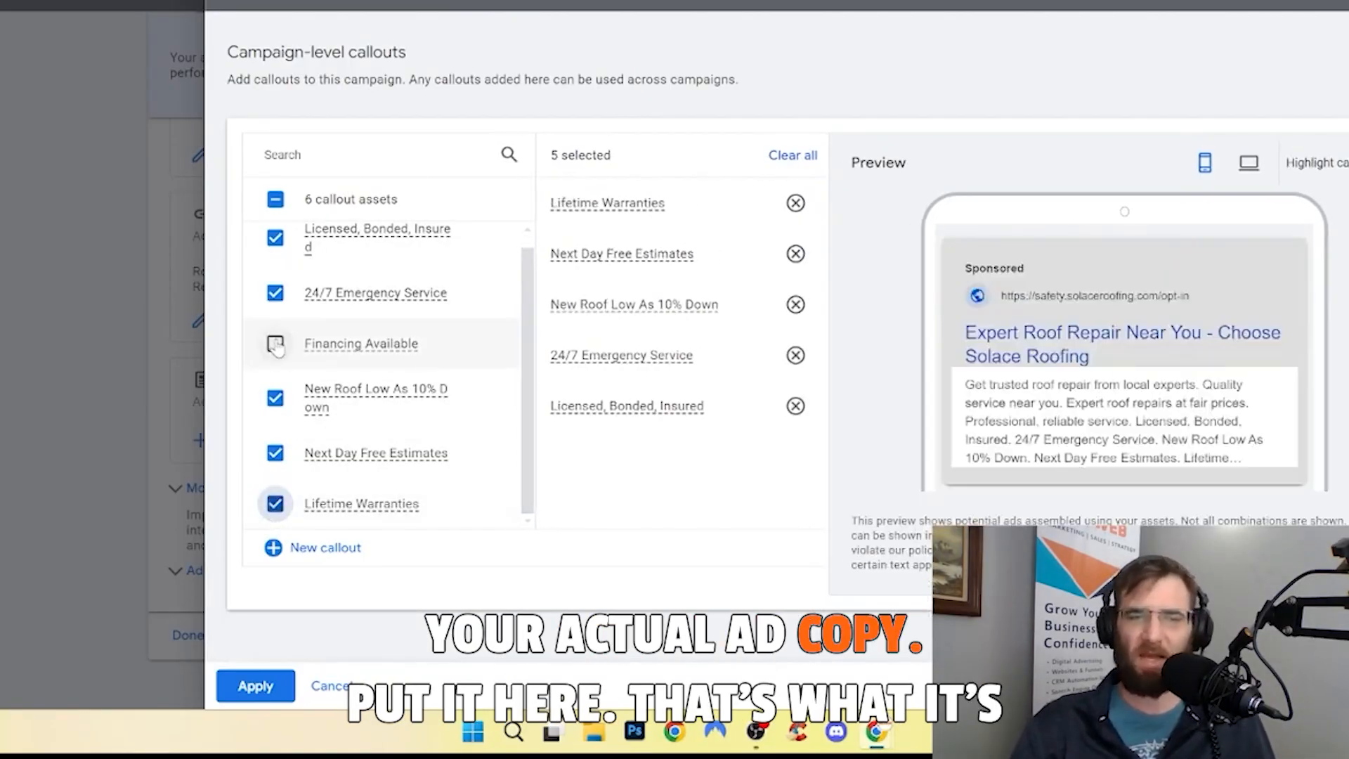
left_click(275, 344)
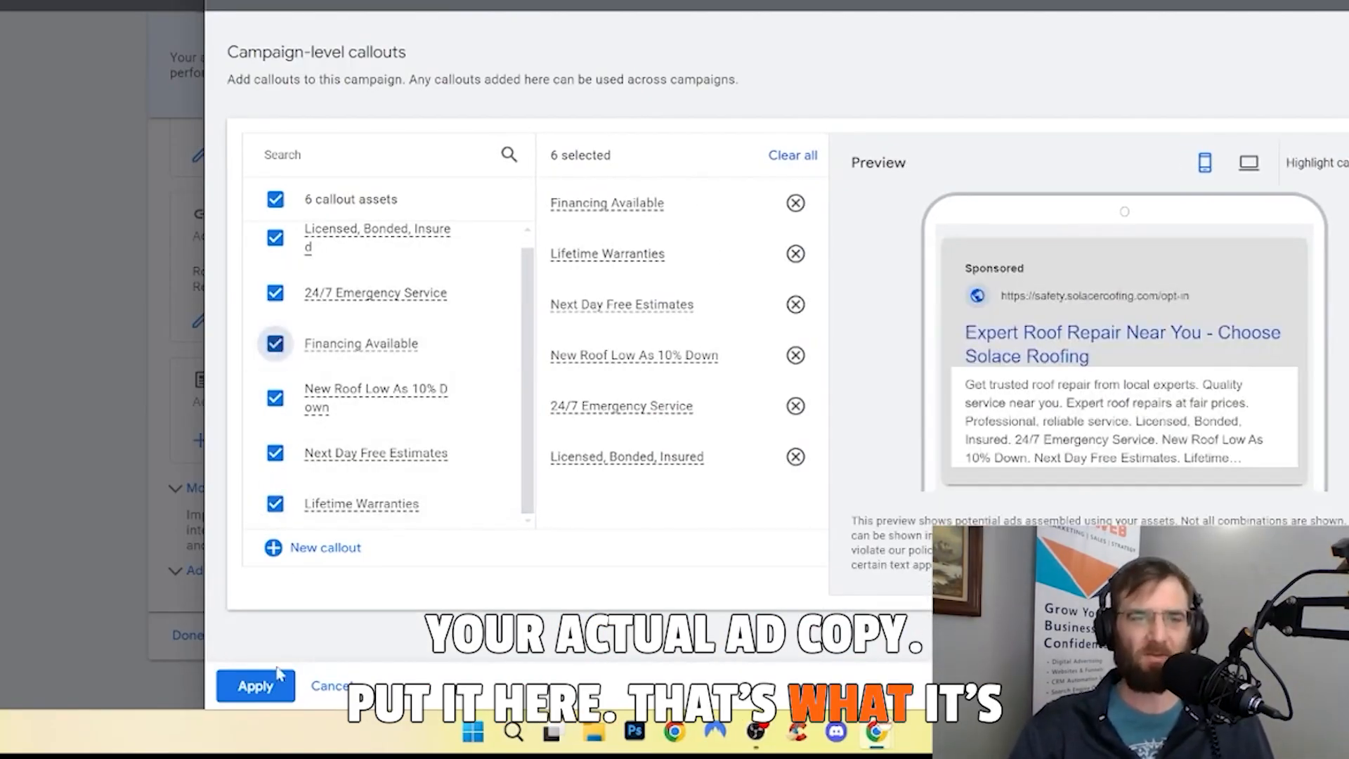
left_click(257, 686)
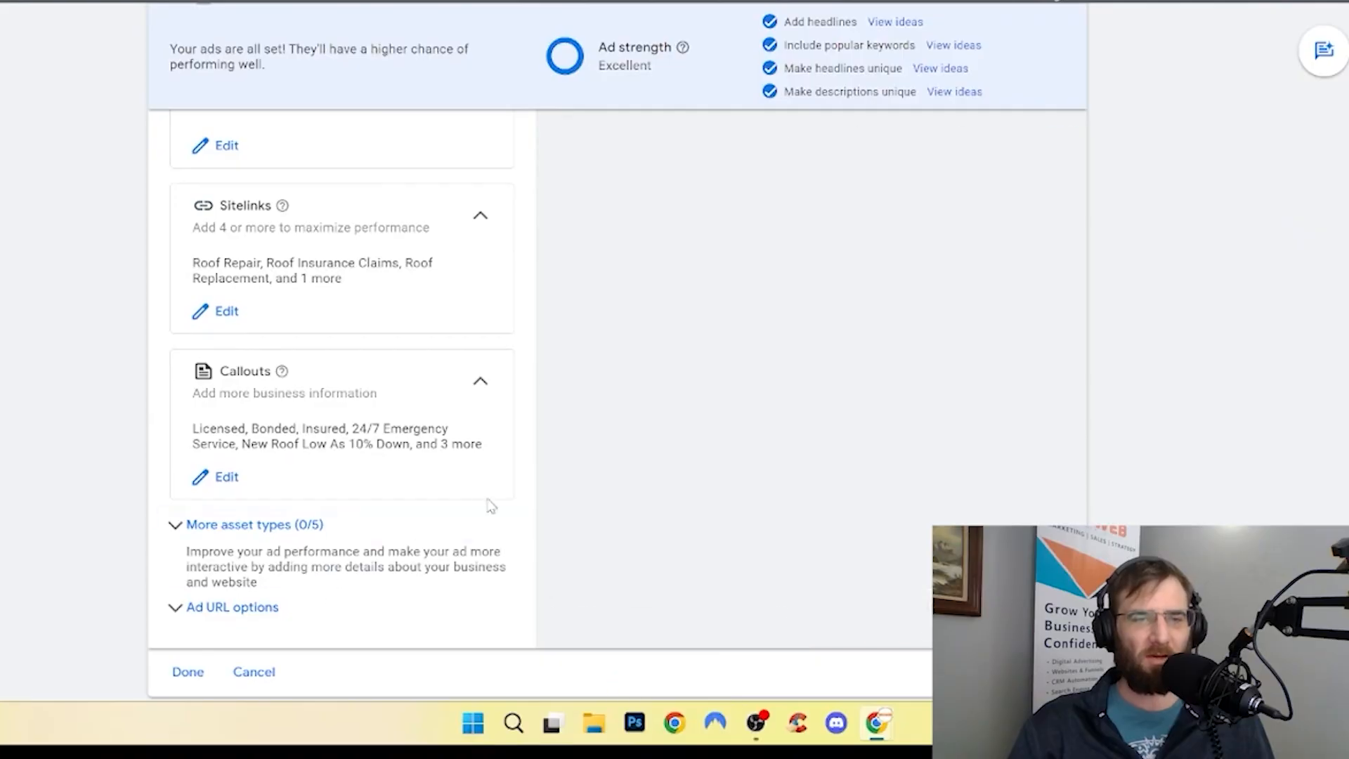
Step: Review the Repair ad's assets, capture a screenshot of its ad preview and finish the ad
scroll(491, 508, "down", 2)
scroll(491, 509, "up", 3)
scroll(491, 506, "up", 20)
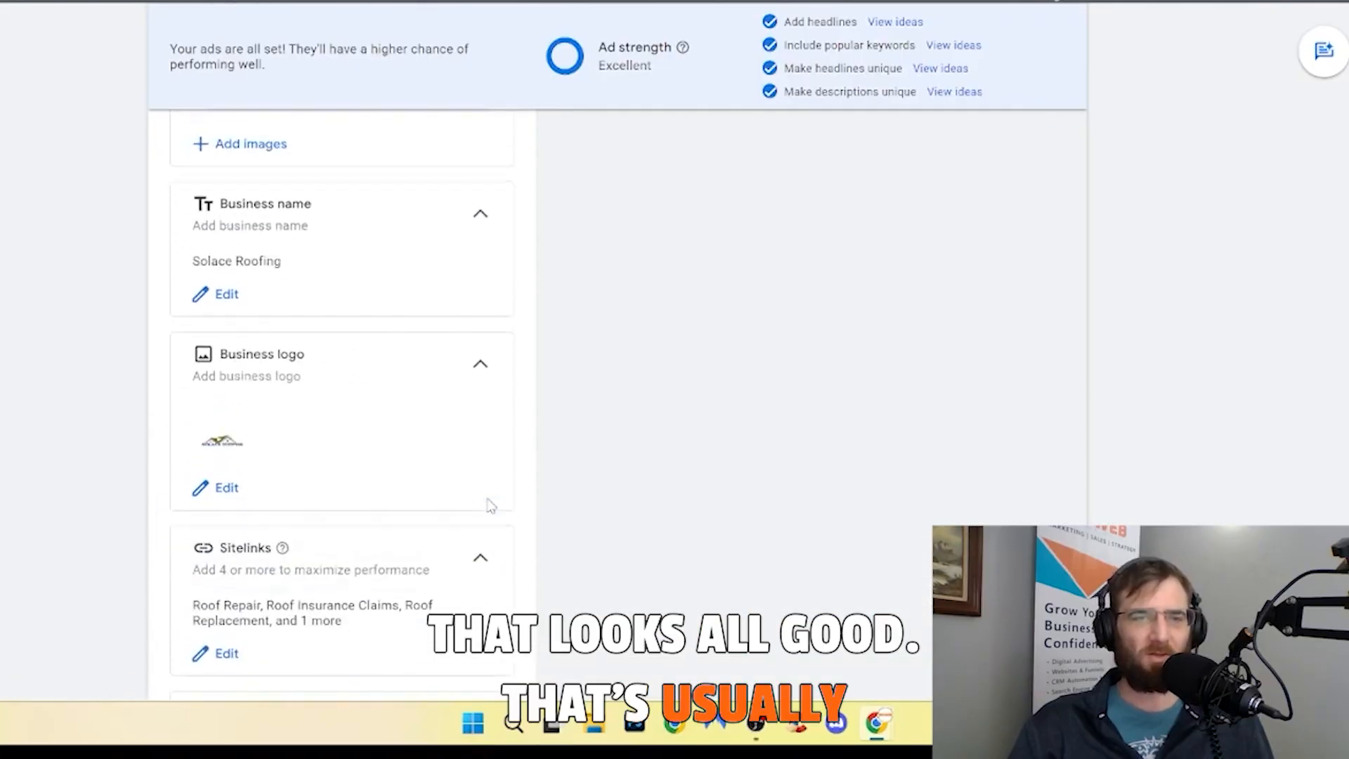
scroll(491, 506, "up", 2)
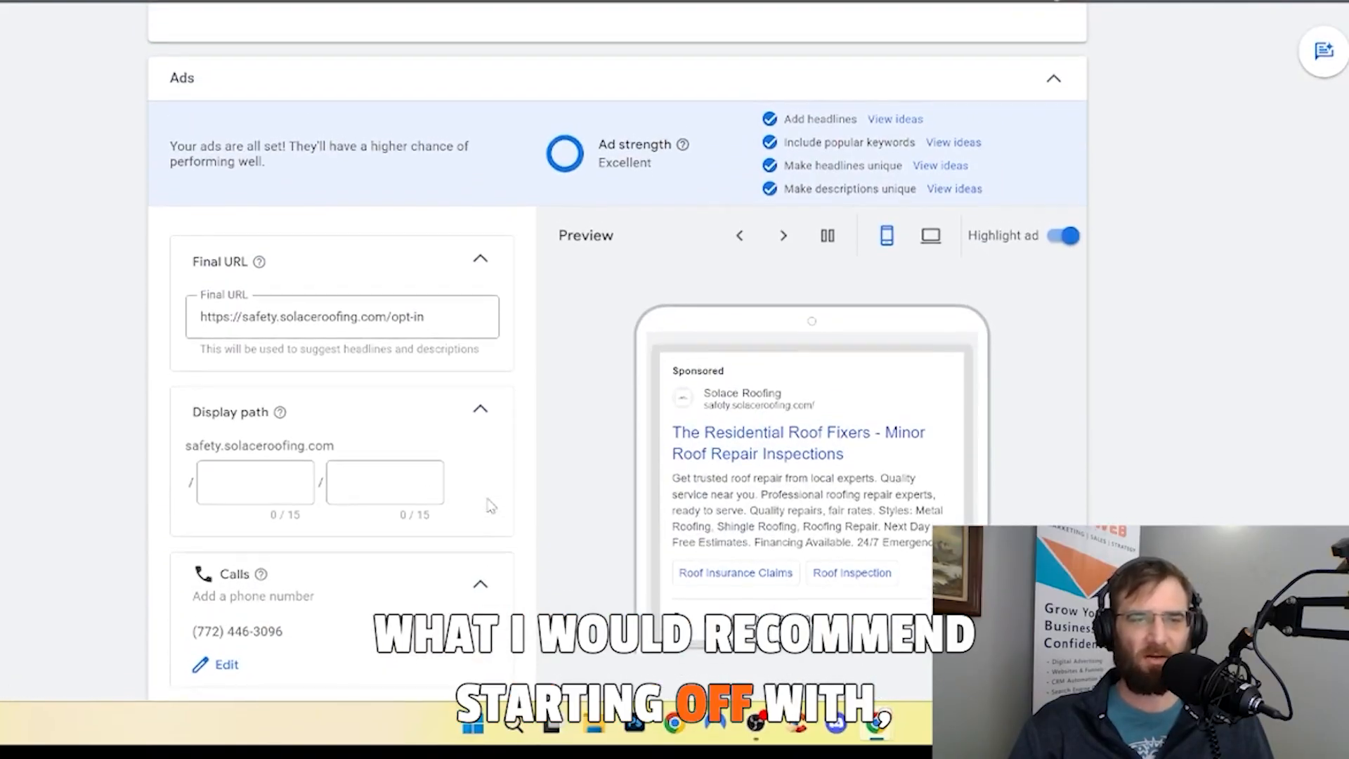
scroll(485, 509, "down", 1)
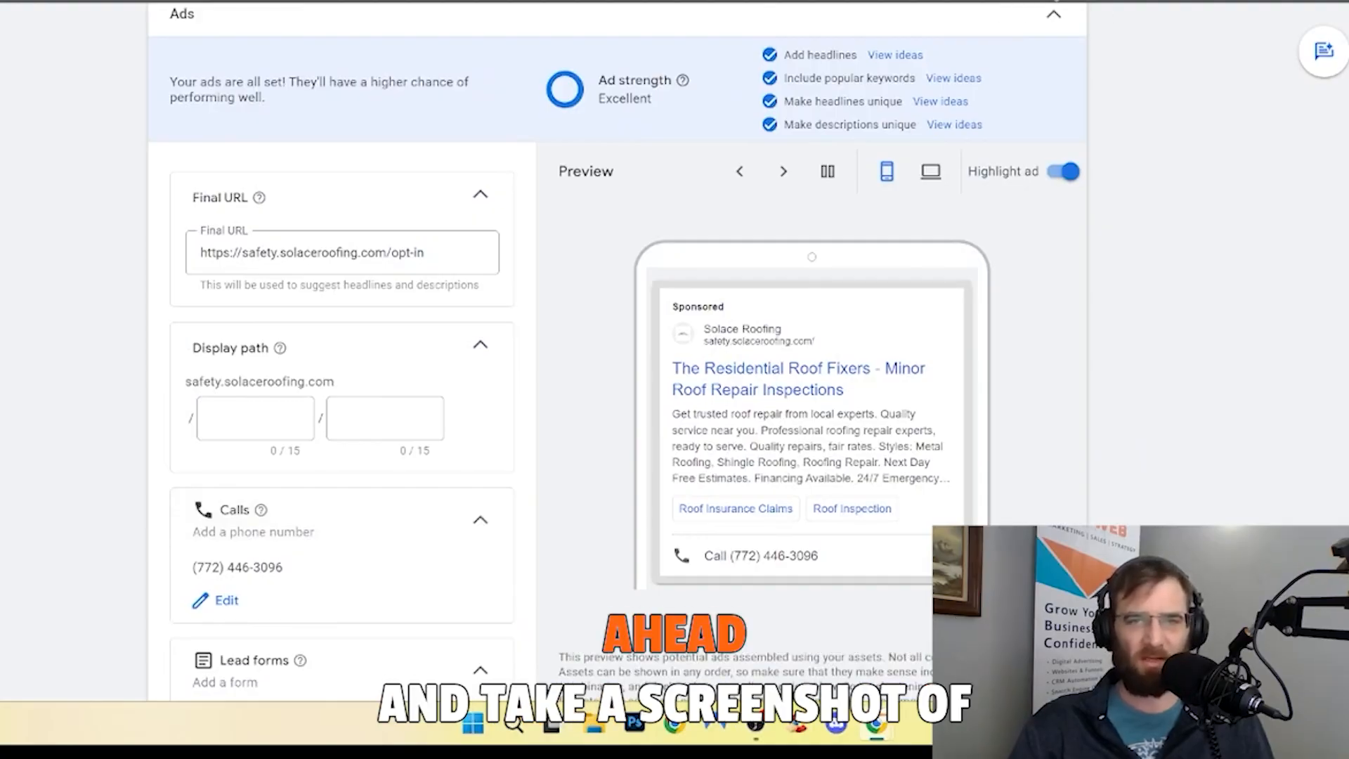
left_click_drag(618, 233, 956, 493)
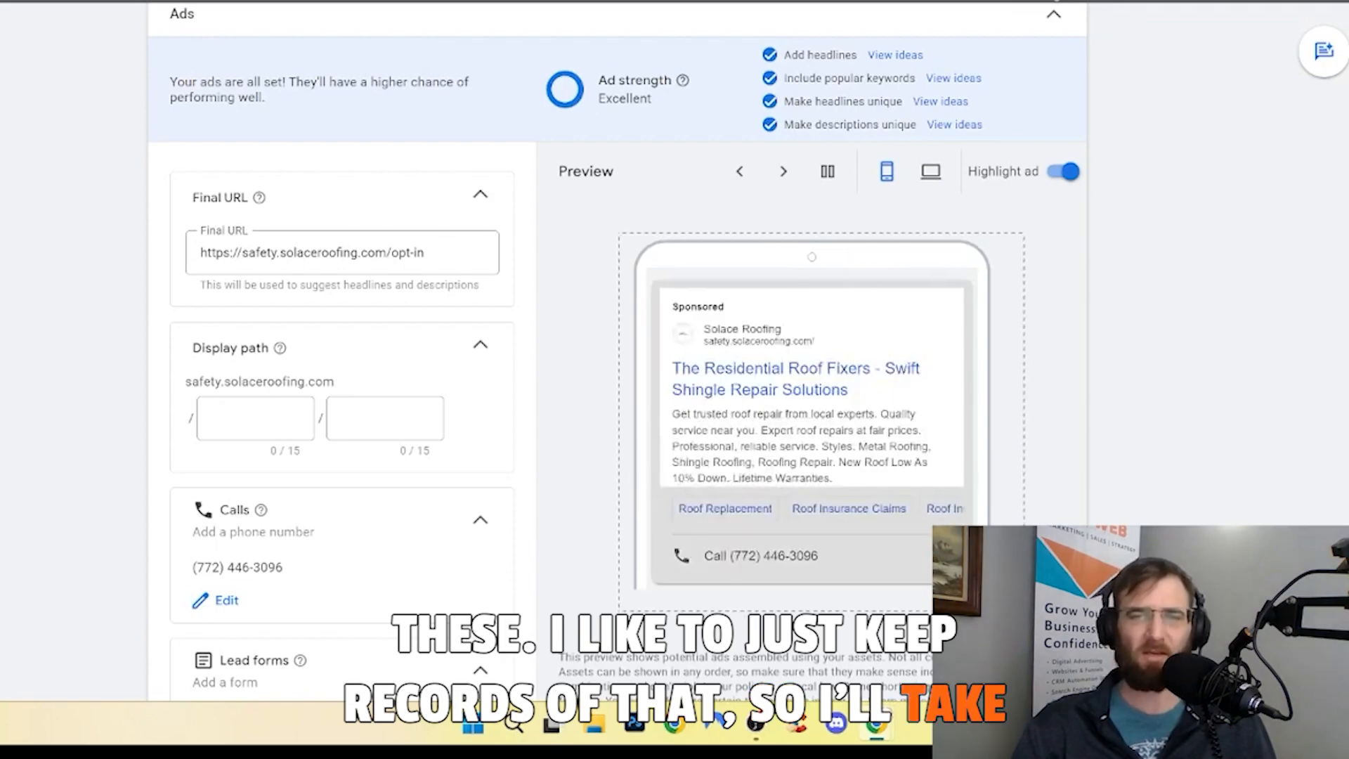
left_click_drag(1025, 610, 1024, 610)
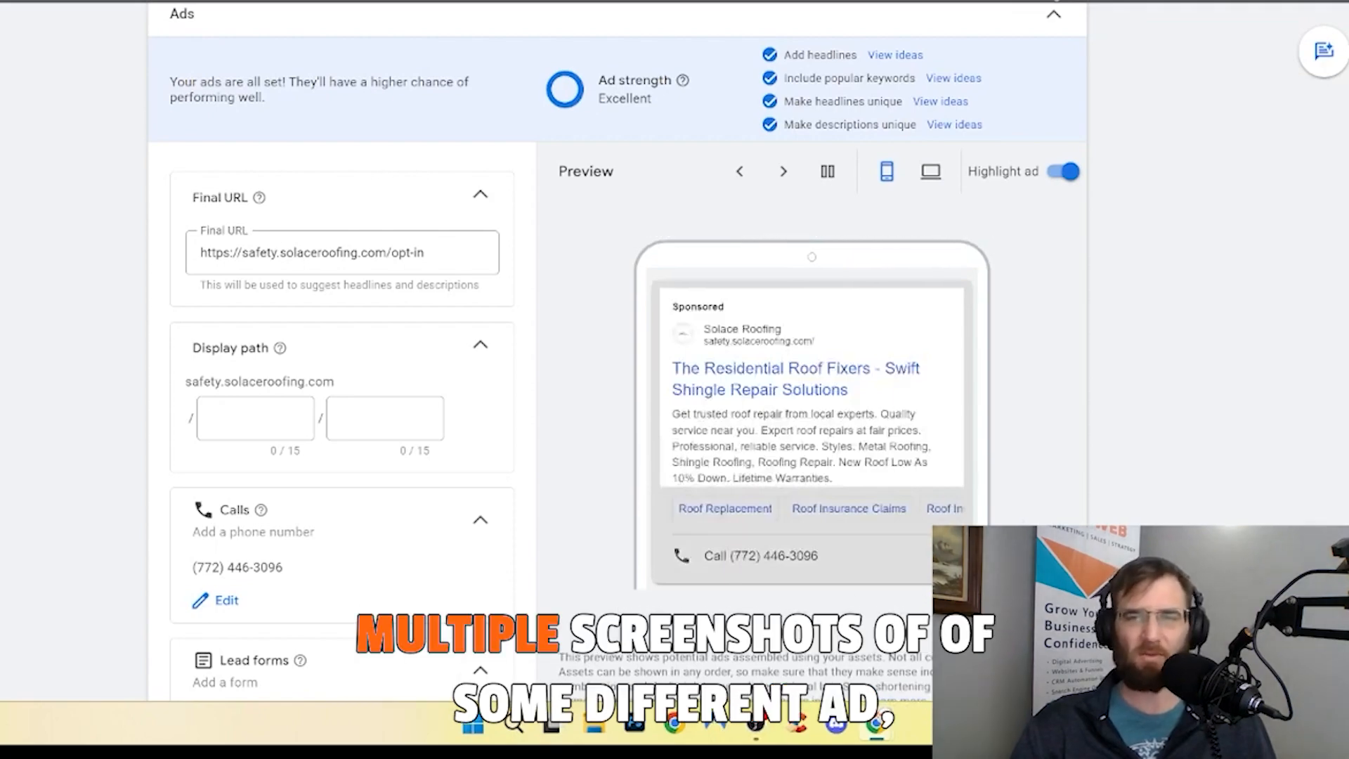
left_click(784, 173)
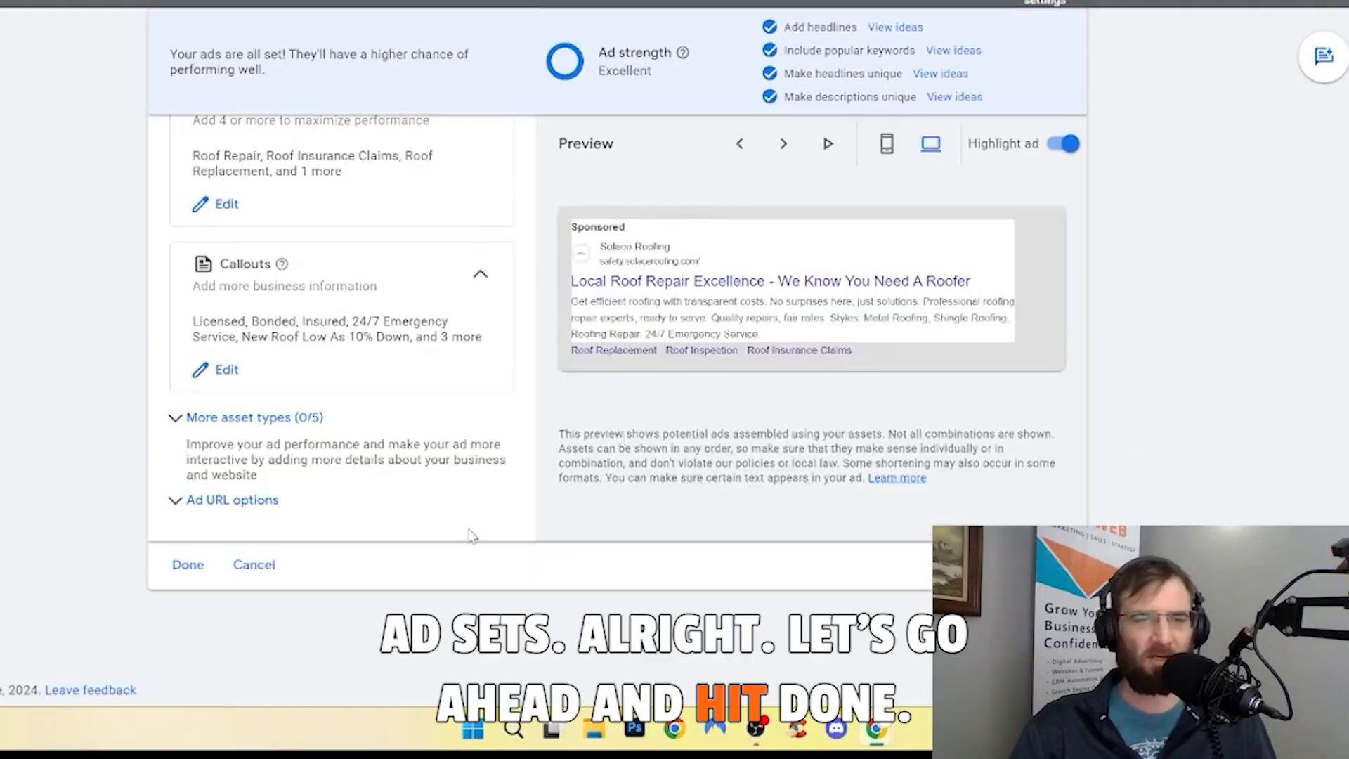
left_click(176, 582)
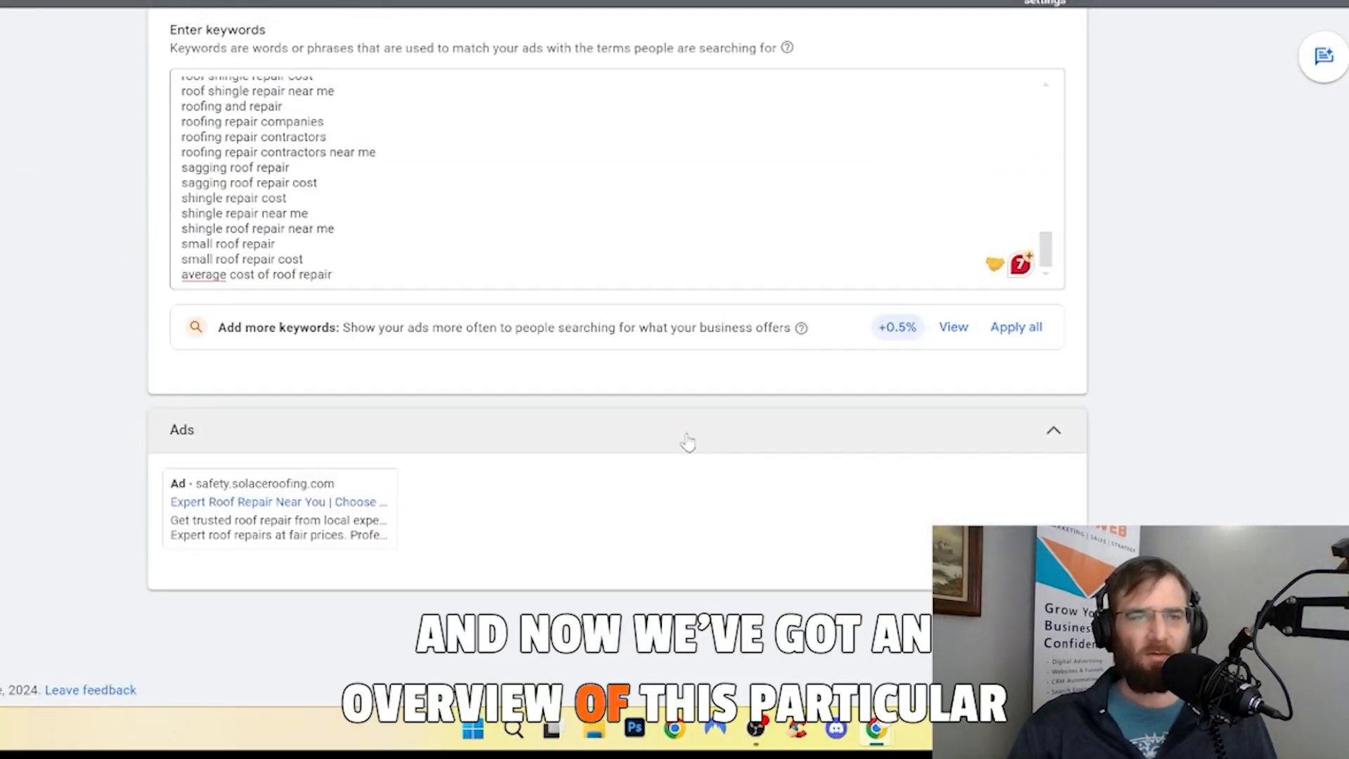
Step: Check the Repair ad group's keywords and set the campaign's custom average daily budget to $100.00
scroll(687, 441, "up", 1)
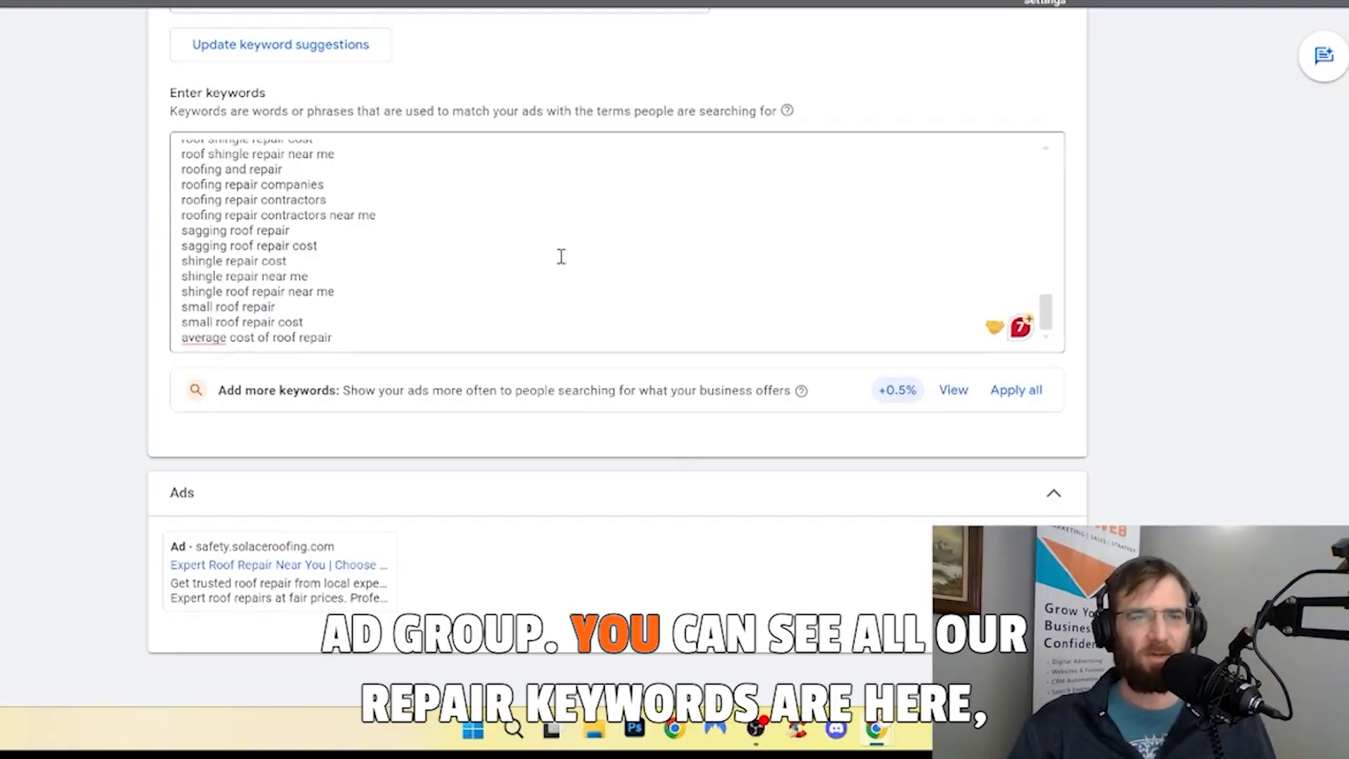
scroll(562, 257, "down", 1)
scroll(562, 257, "up", 15)
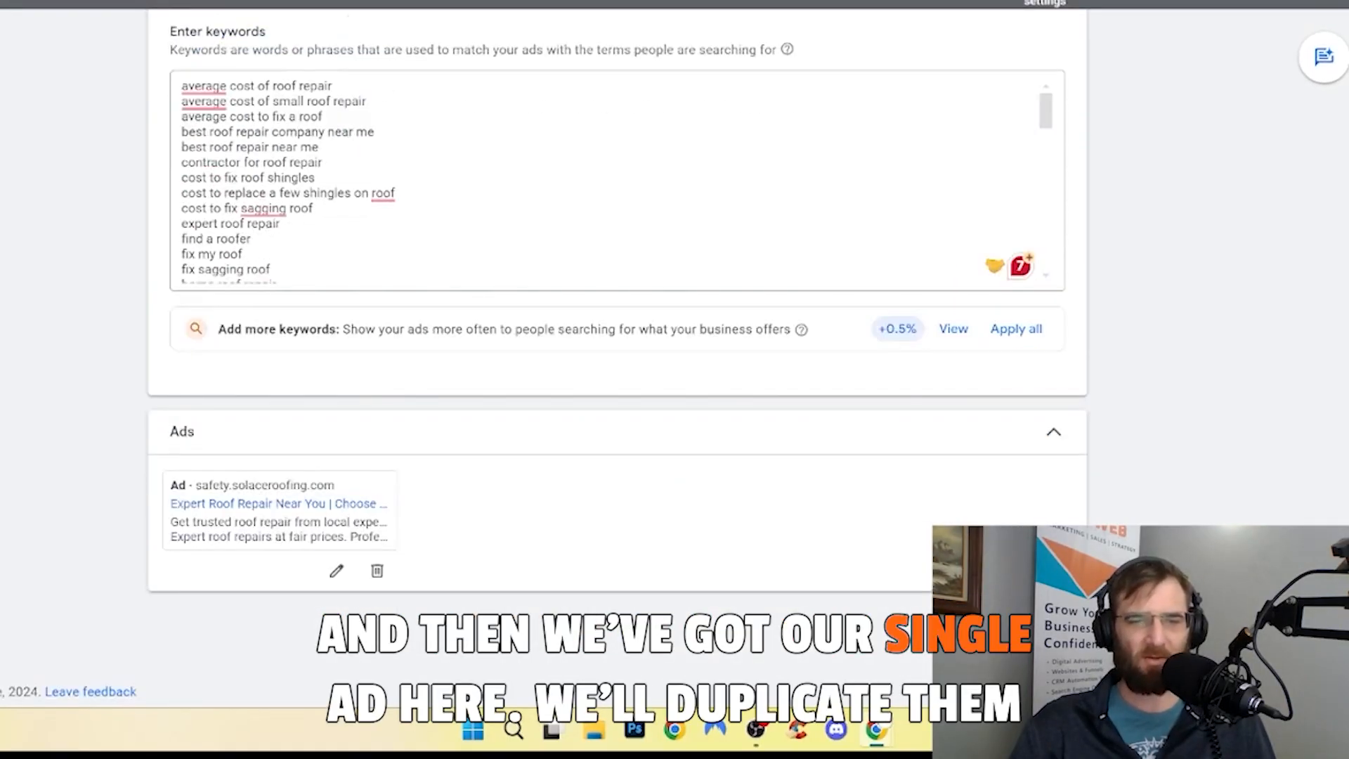
mouse_move(594, 537)
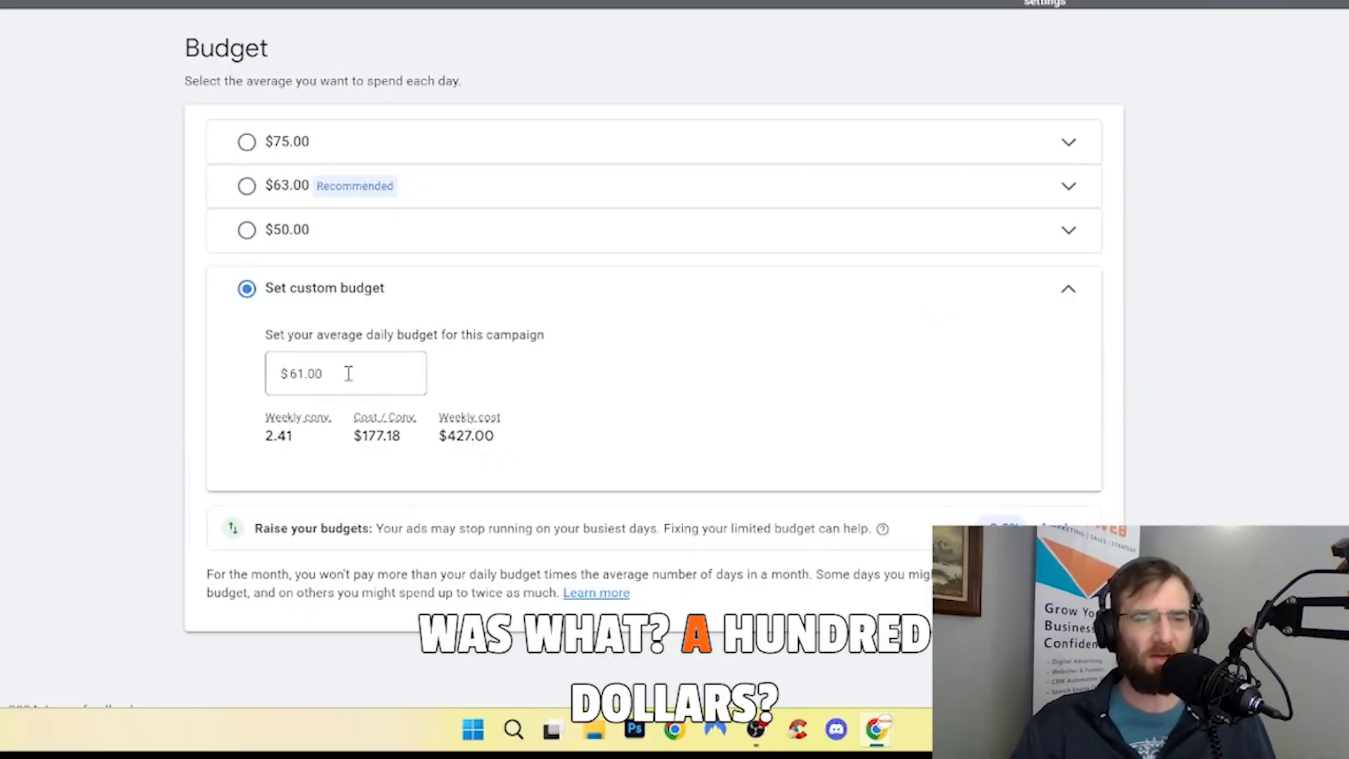
left_click_drag(340, 373, 295, 388)
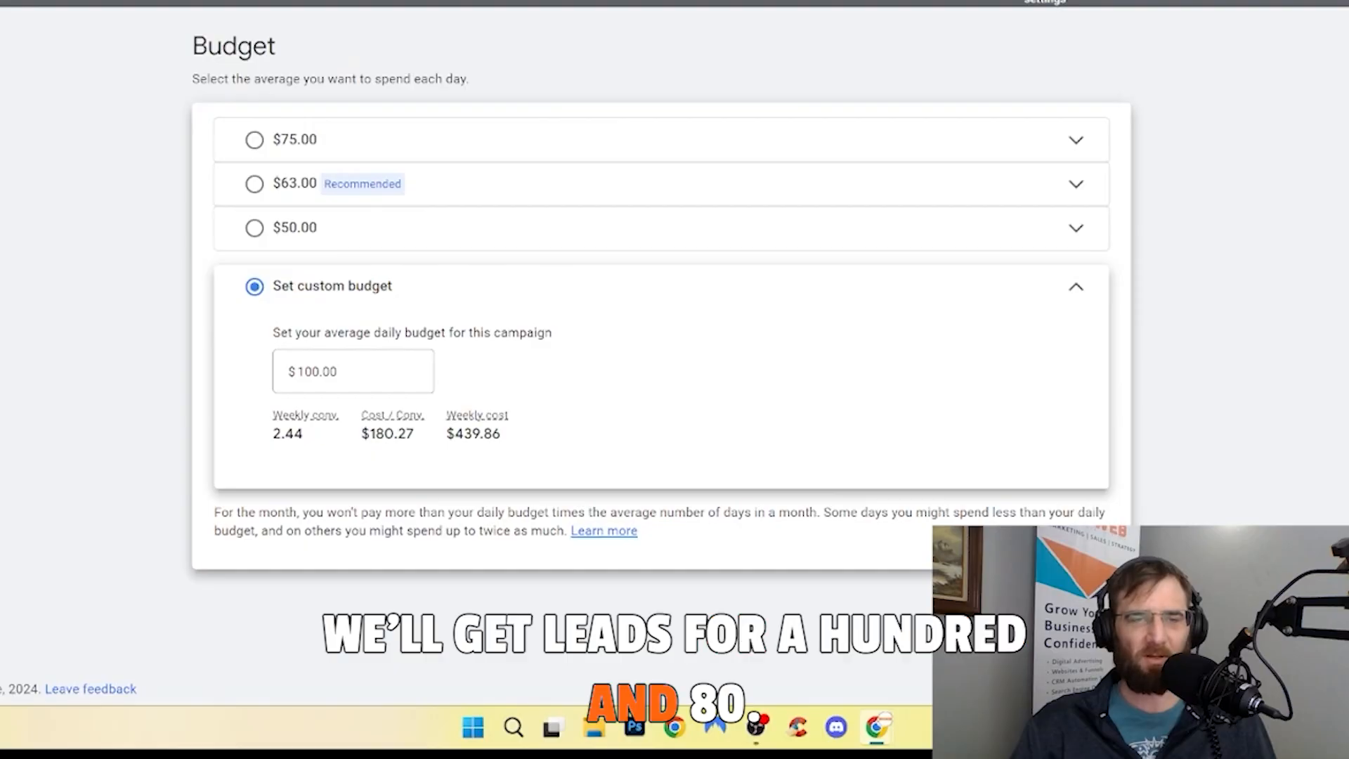
left_click(1103, 610)
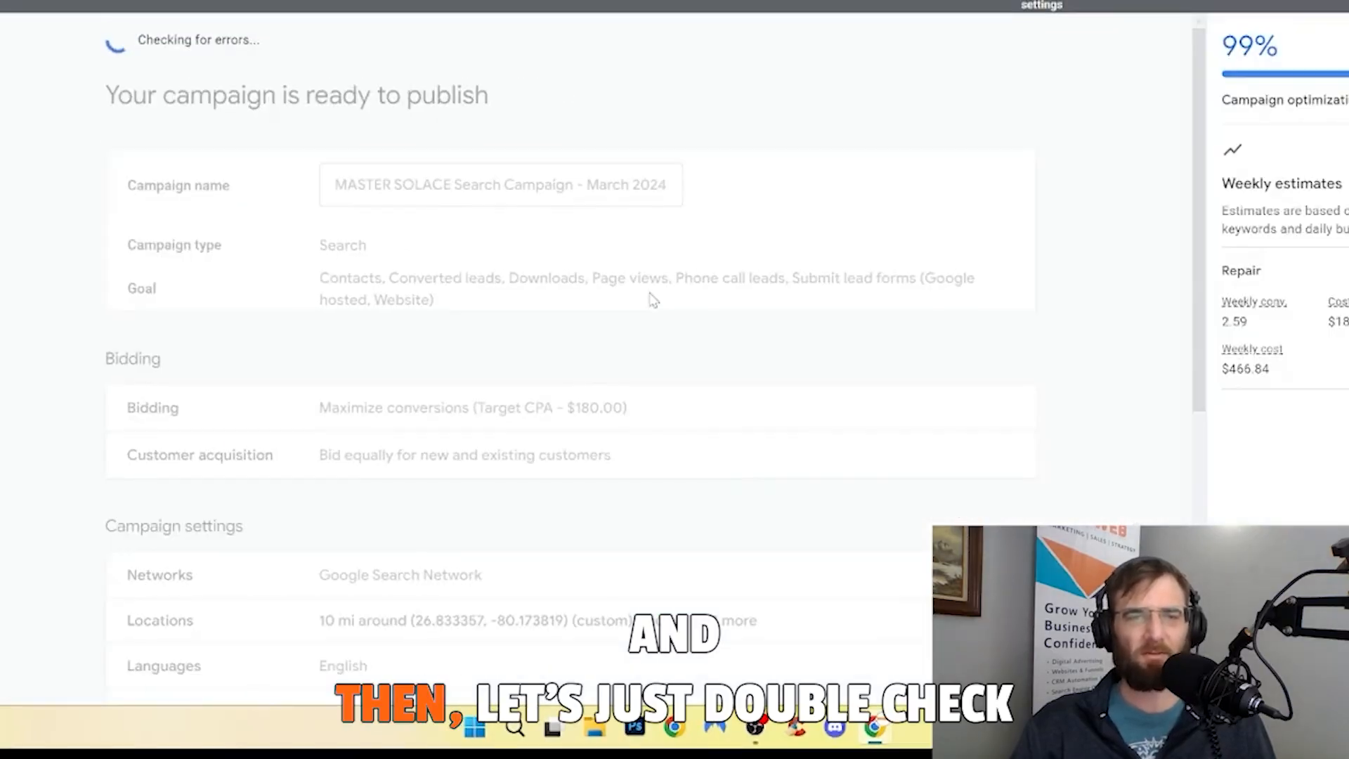
Step: Review the campaign's bidding, network, location, keyword and budget settings, and publish the campaign
scroll(652, 300, "down", 5)
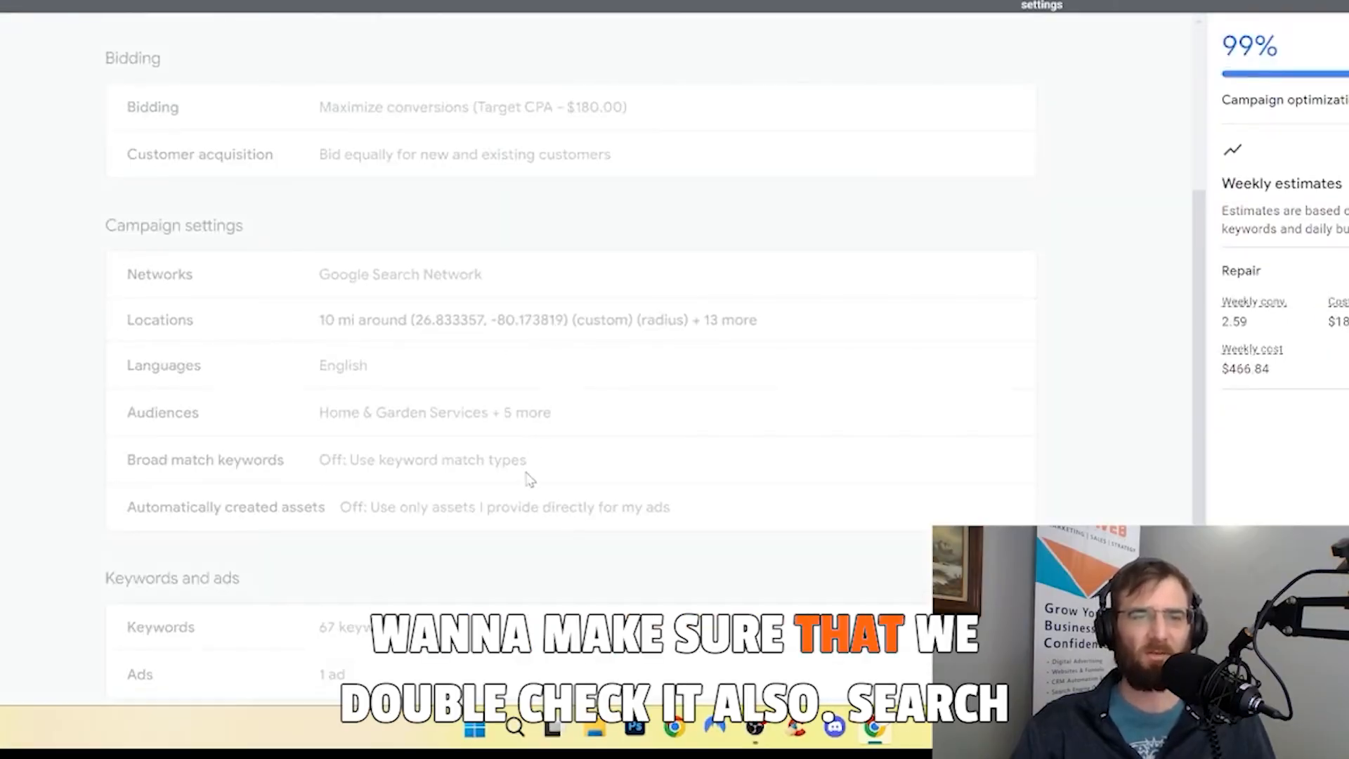
scroll(529, 480, "down", 2)
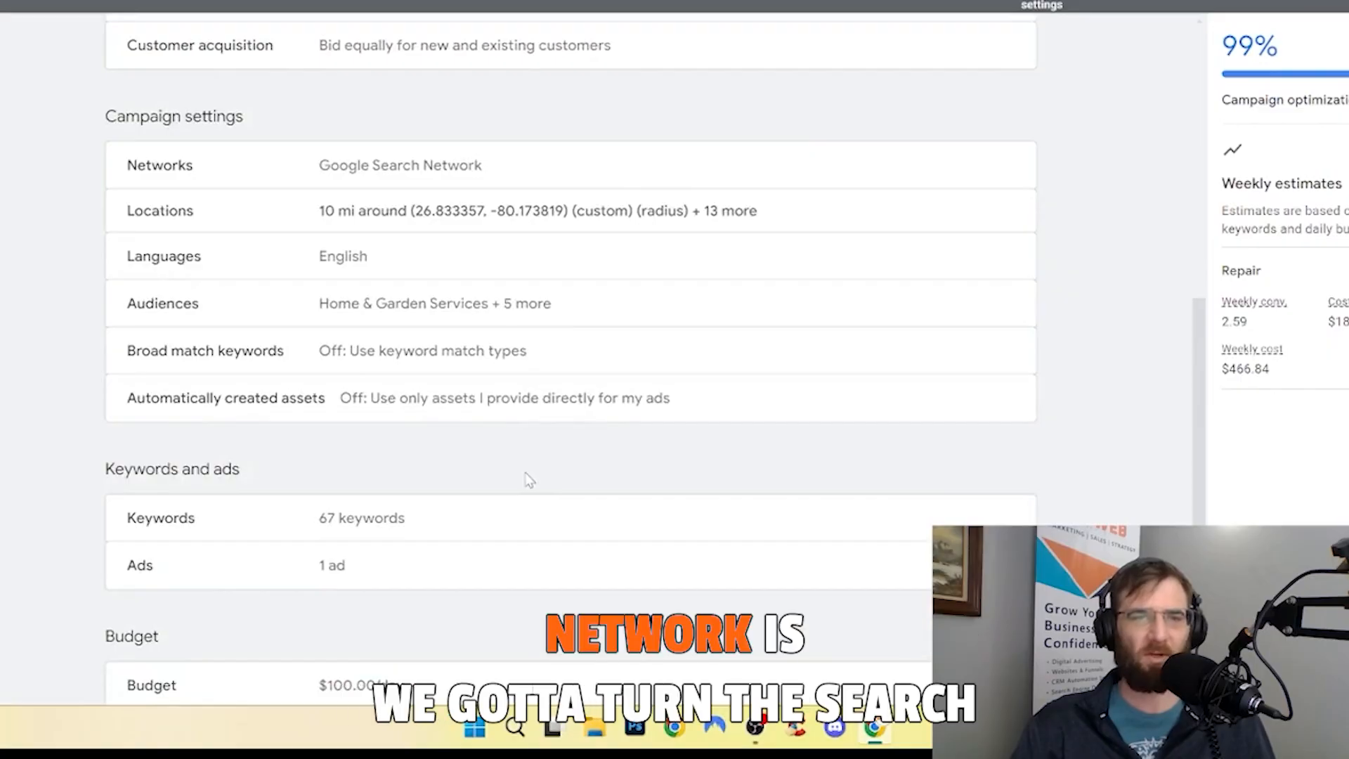
scroll(530, 480, "down", 2)
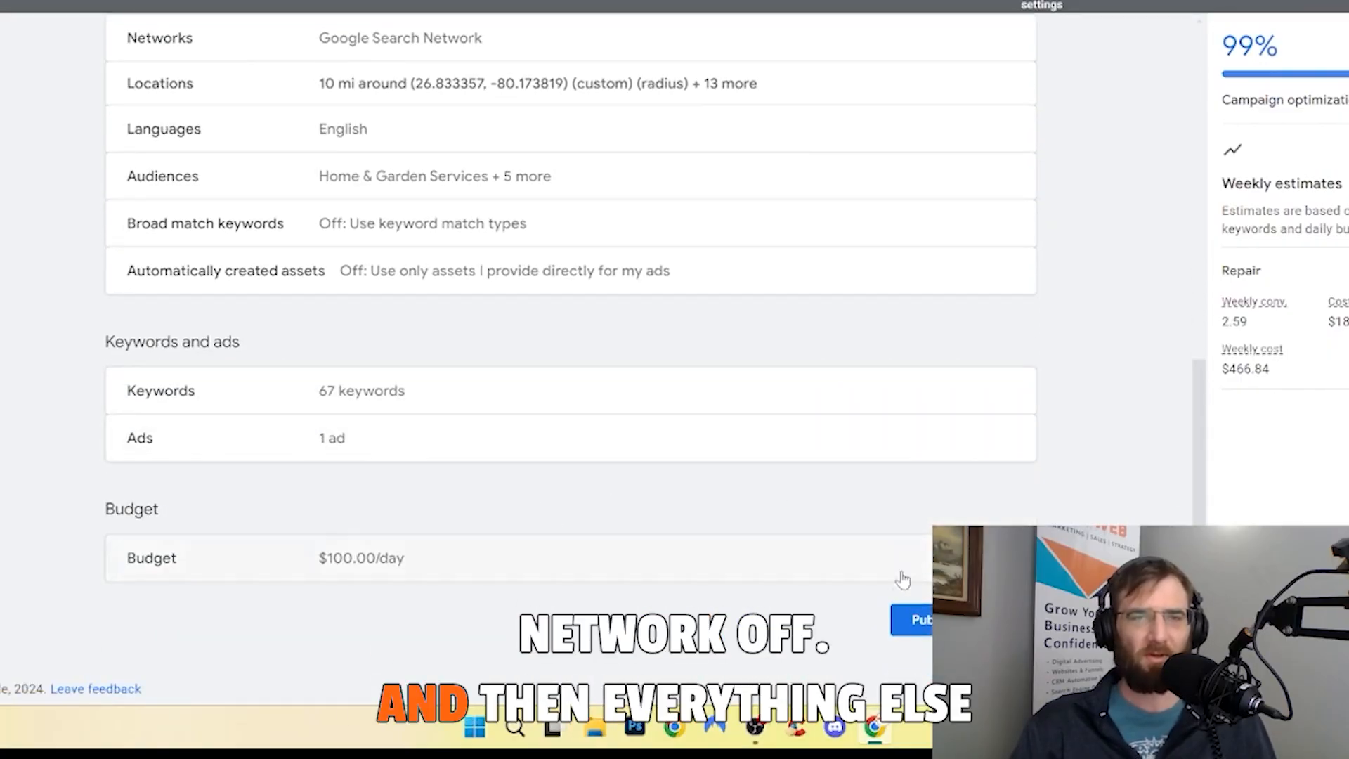
left_click(912, 620)
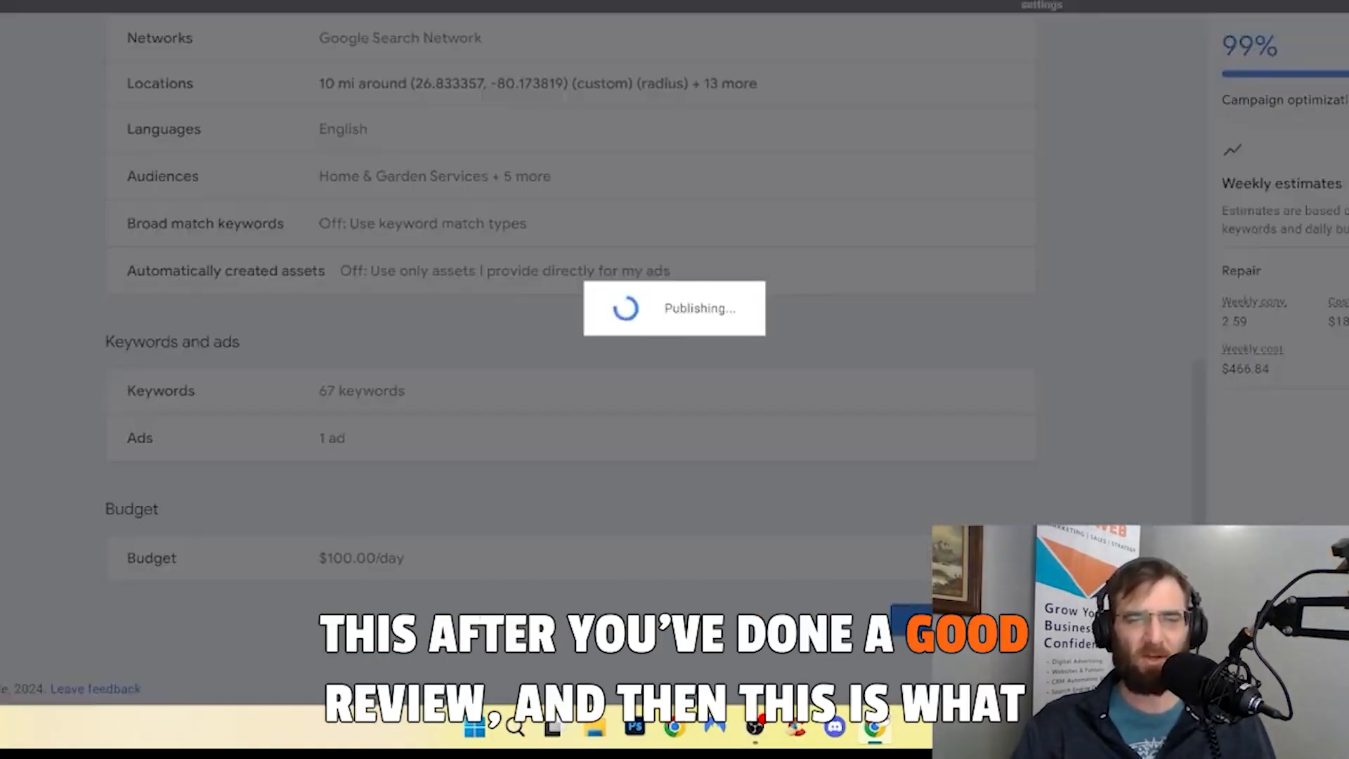
Step: Check the published campaign's overview diagnostics and start adding a new ad group to the campaign
scroll(687, 237, "down", 7)
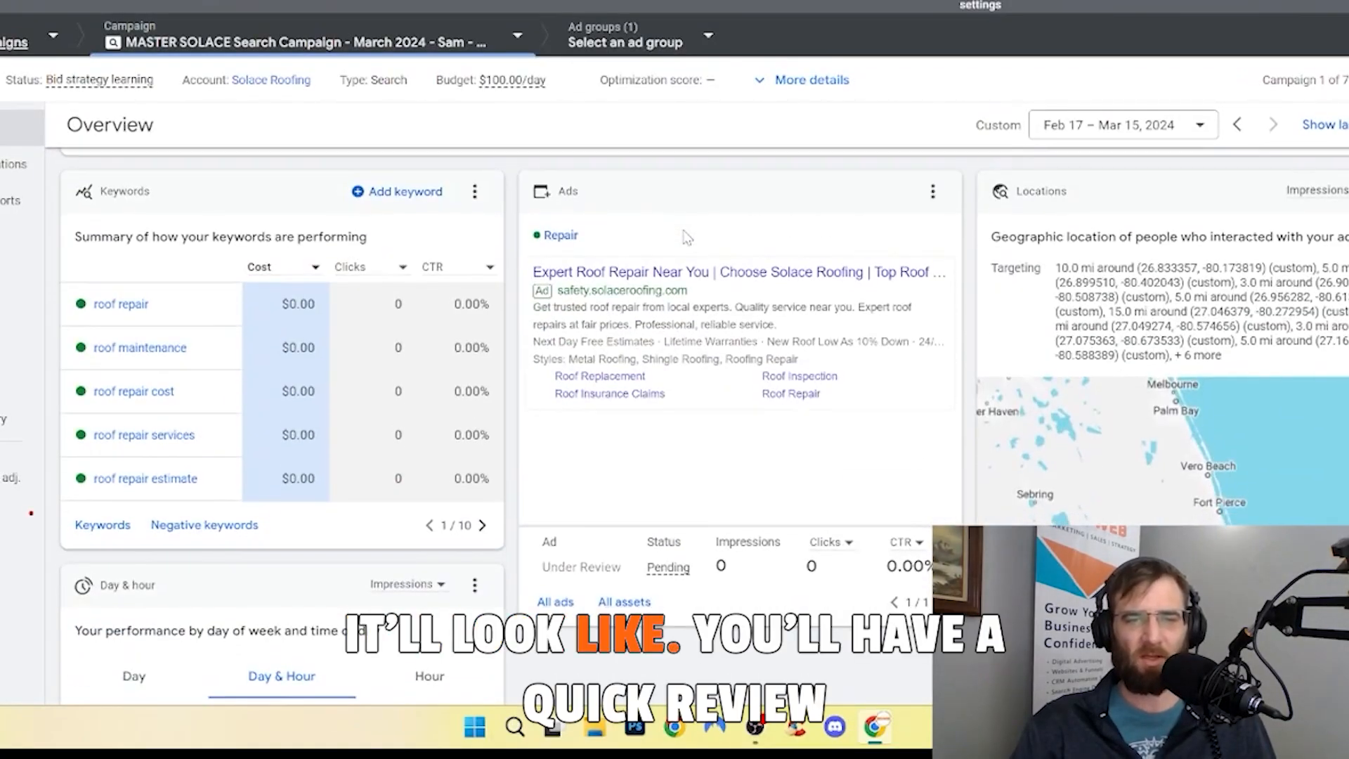
scroll(687, 238, "up", 7)
scroll(687, 237, "down", 10)
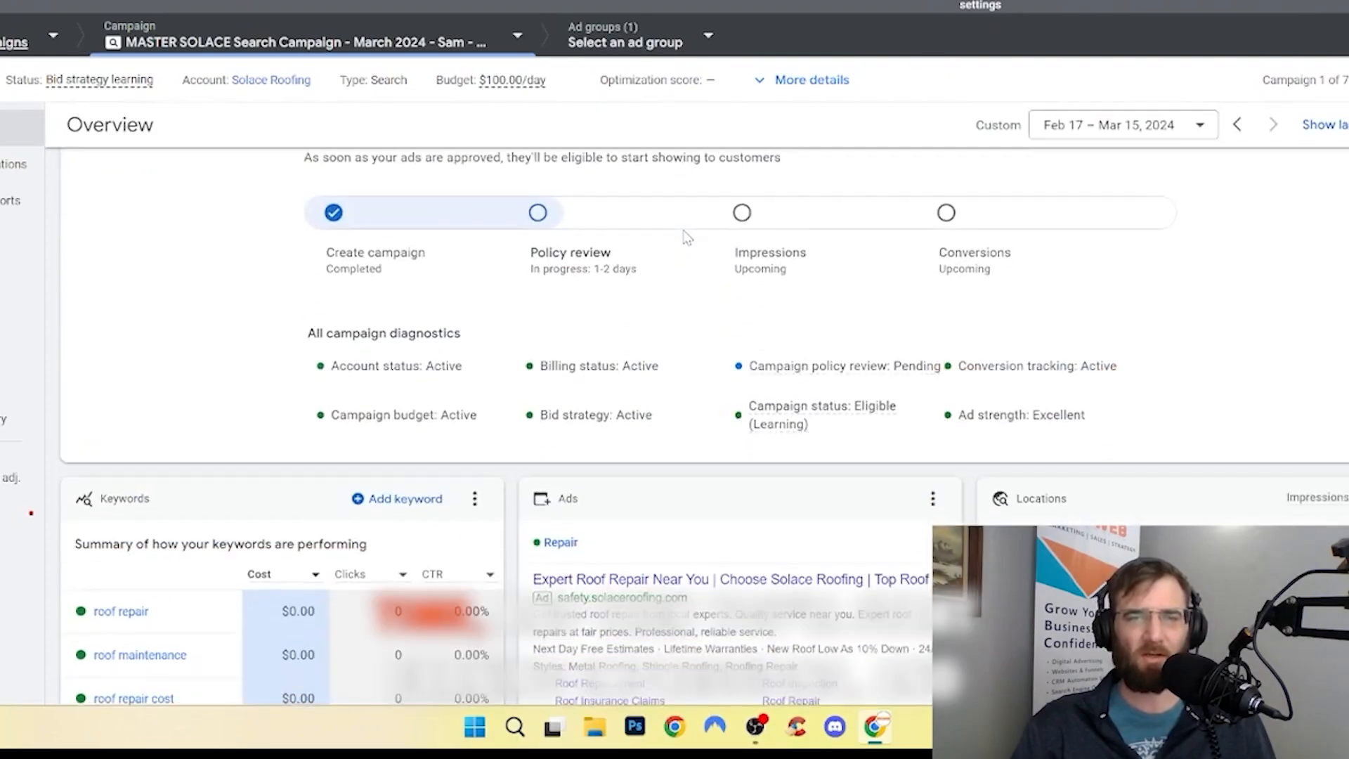
scroll(685, 232, "up", 10)
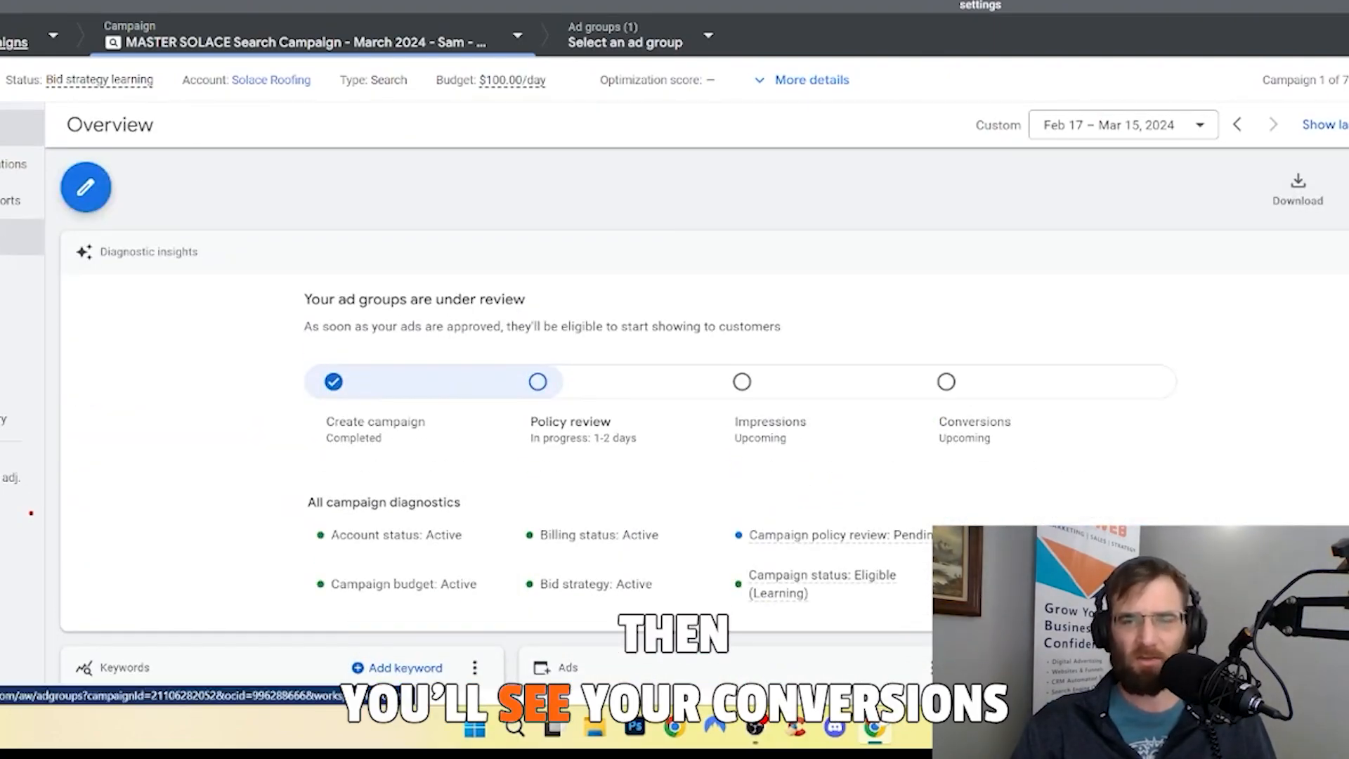
left_click(9, 237)
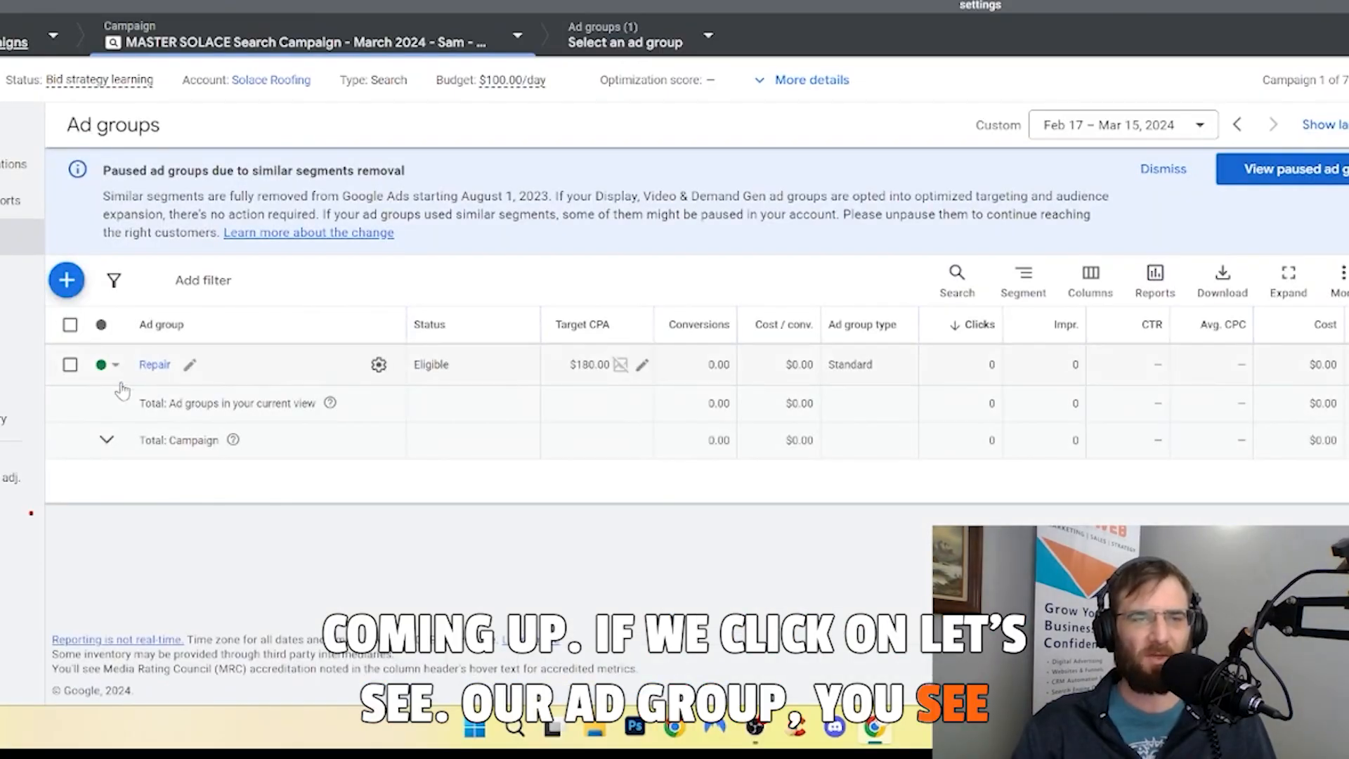
left_click(66, 280)
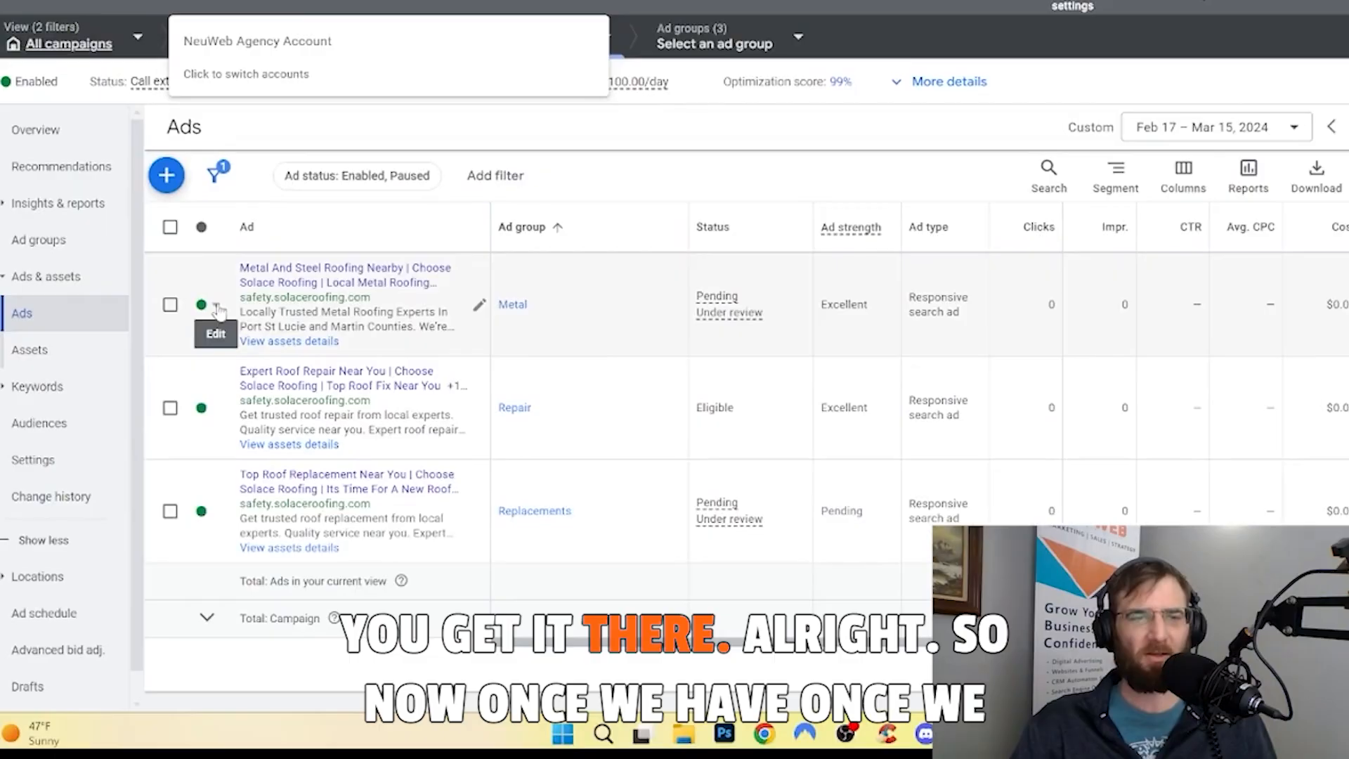
Step: Select the enabled Metal ad in the campaign's ads list and copy it
left_click(218, 308)
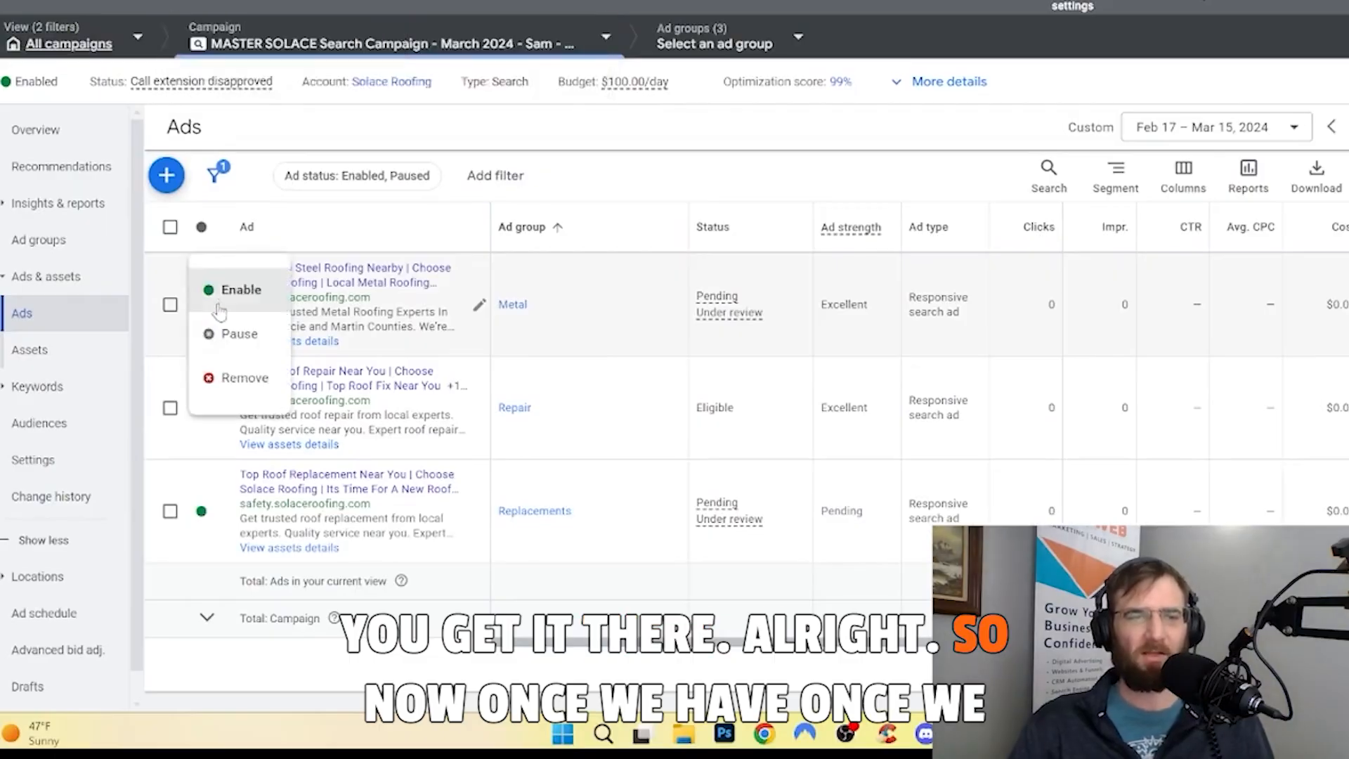
left_click(168, 308)
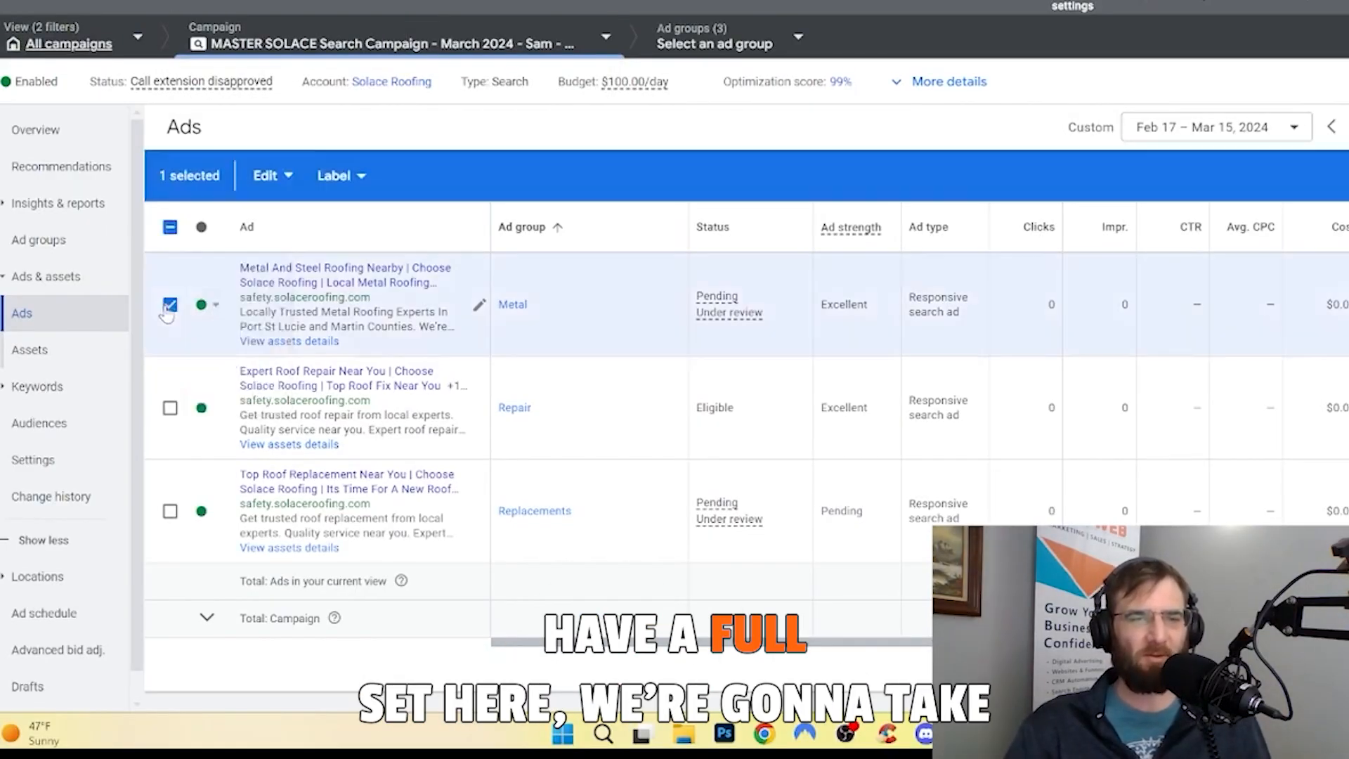
left_click(265, 178)
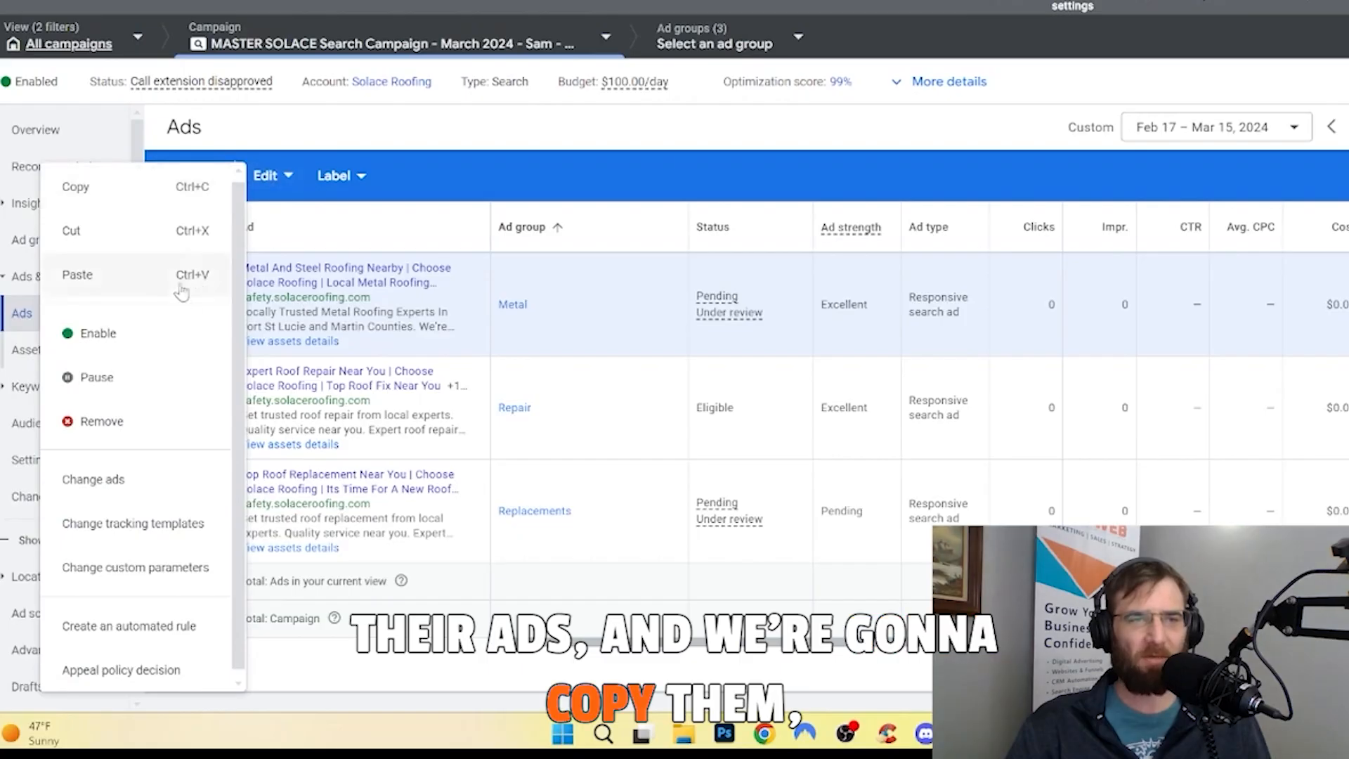
left_click(181, 197)
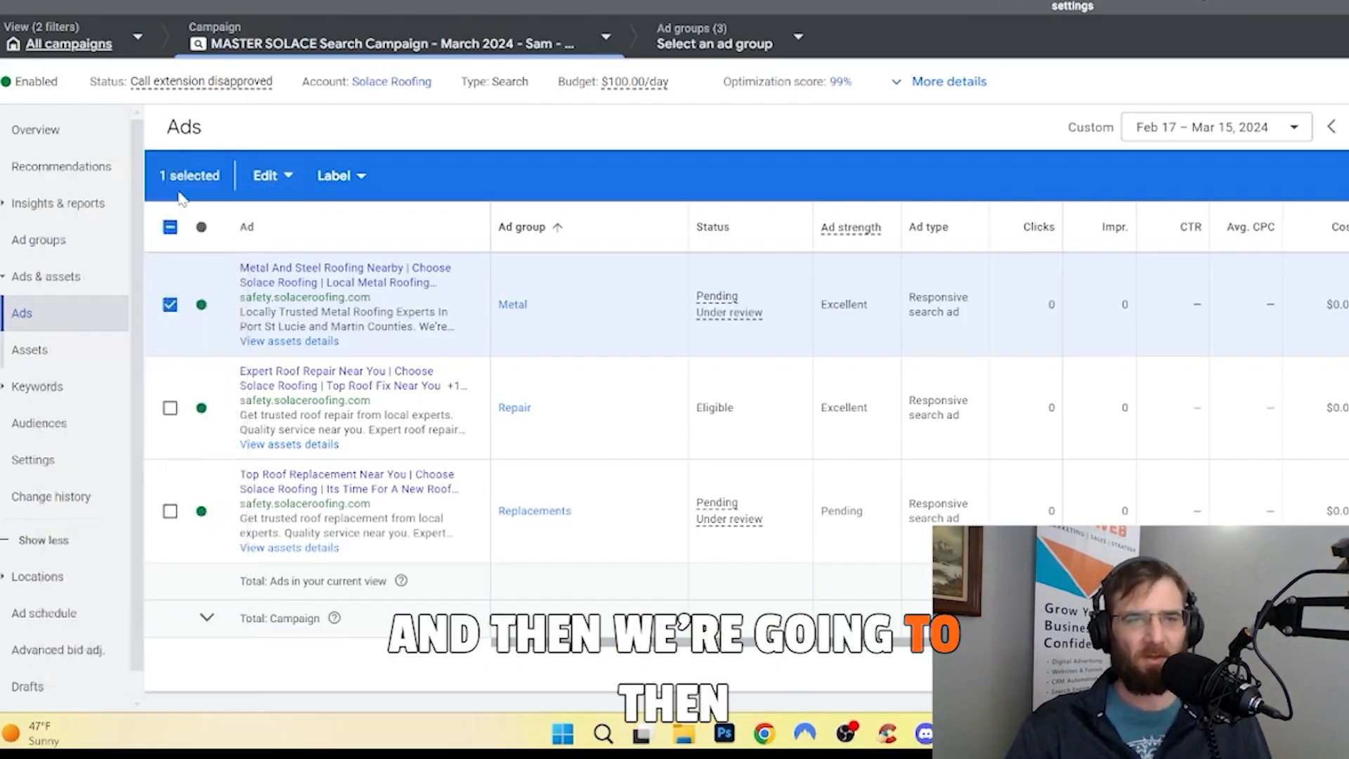
Step: Paste the copied ad into the MASTER SOLACE campaign's Metal ad group, creating a duplicate and pausing new ads after pasting
left_click(288, 177)
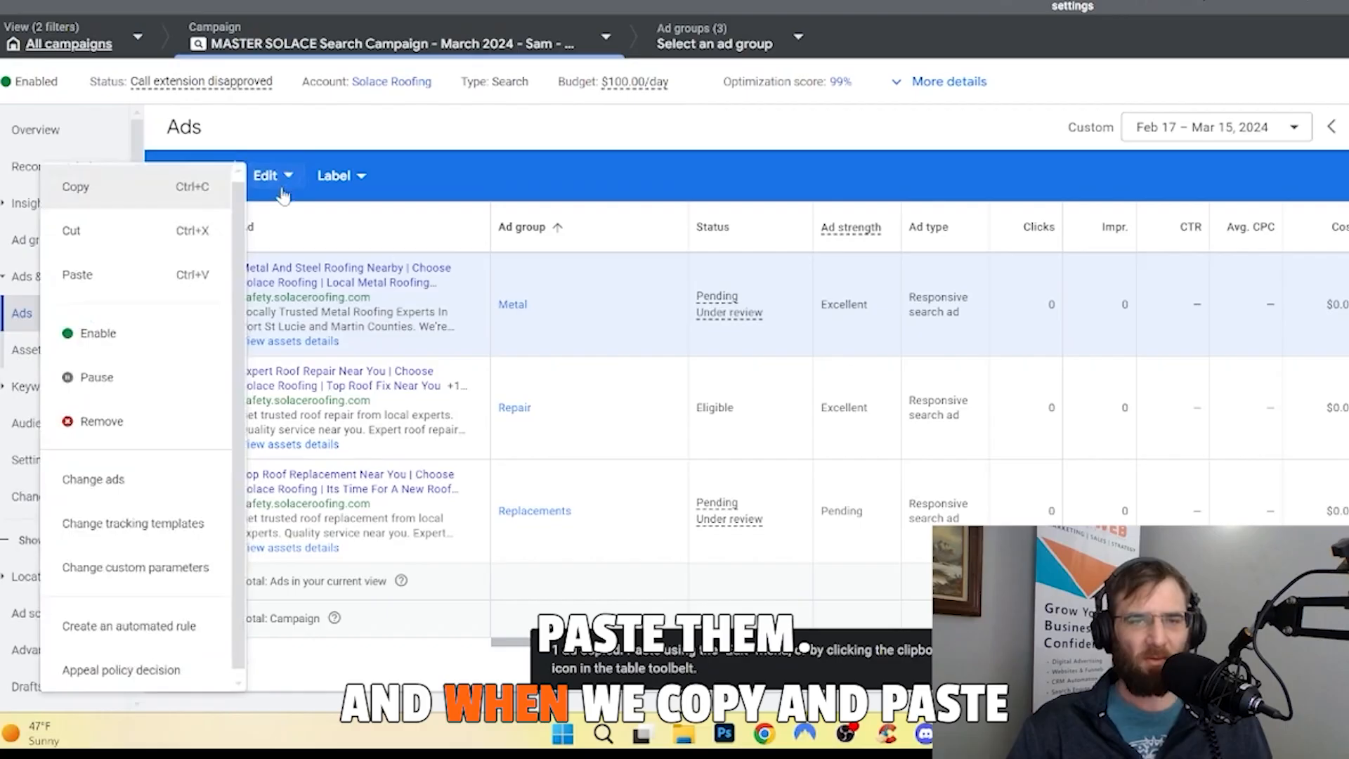
left_click(134, 276)
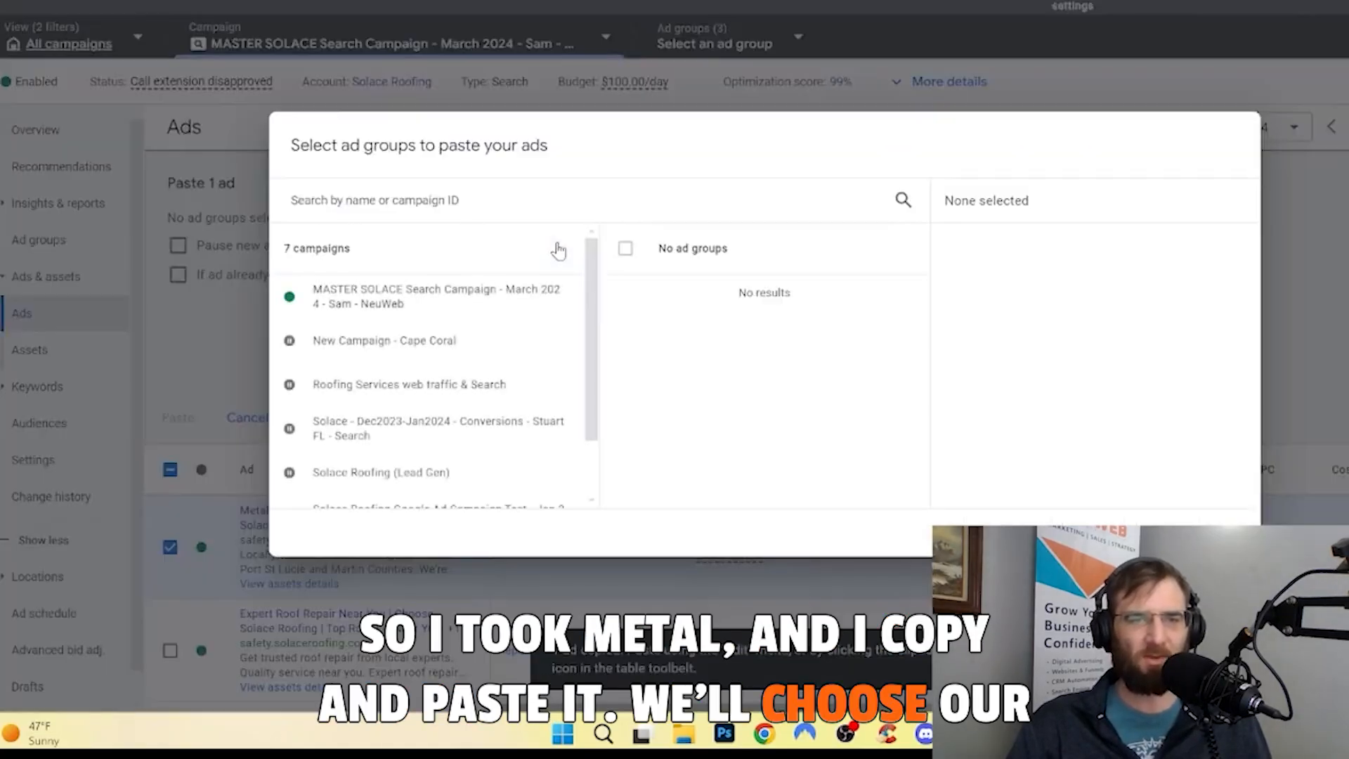
left_click(449, 304)
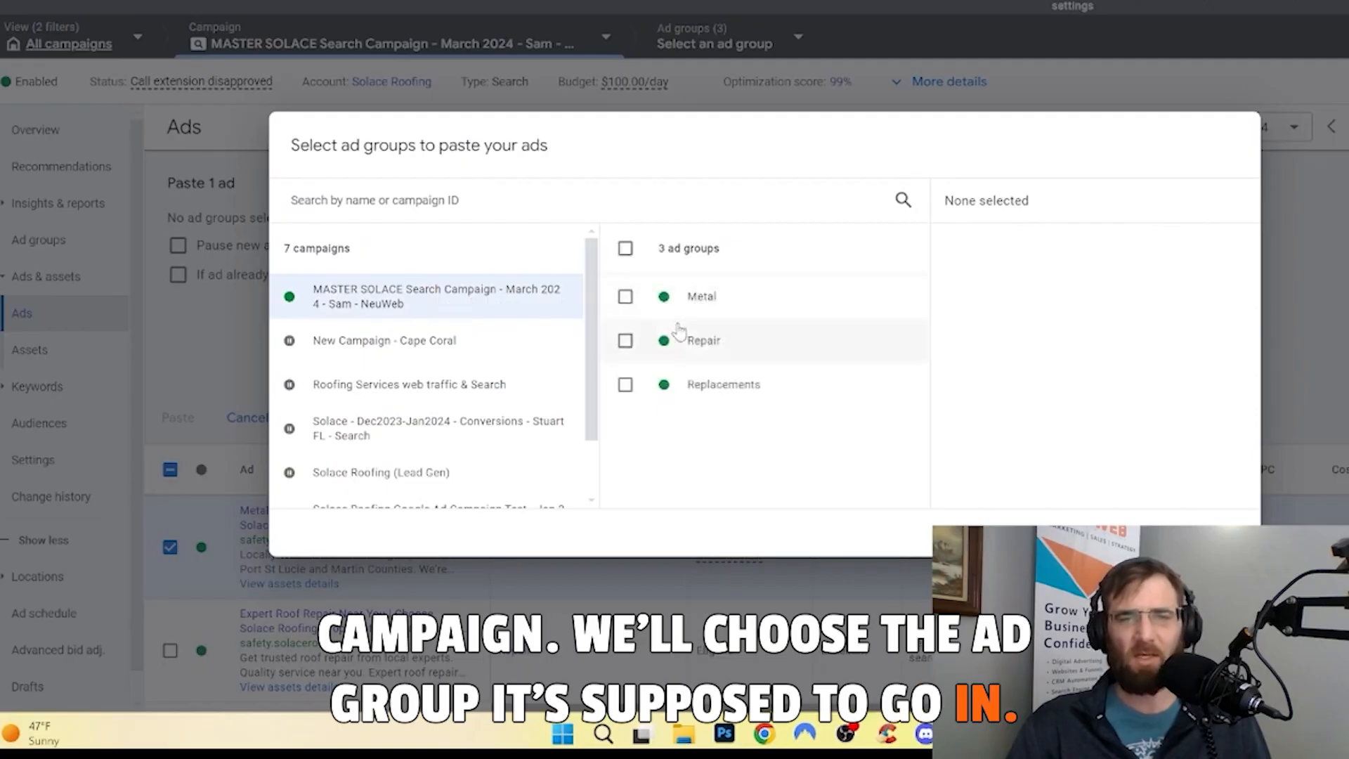
left_click(709, 299)
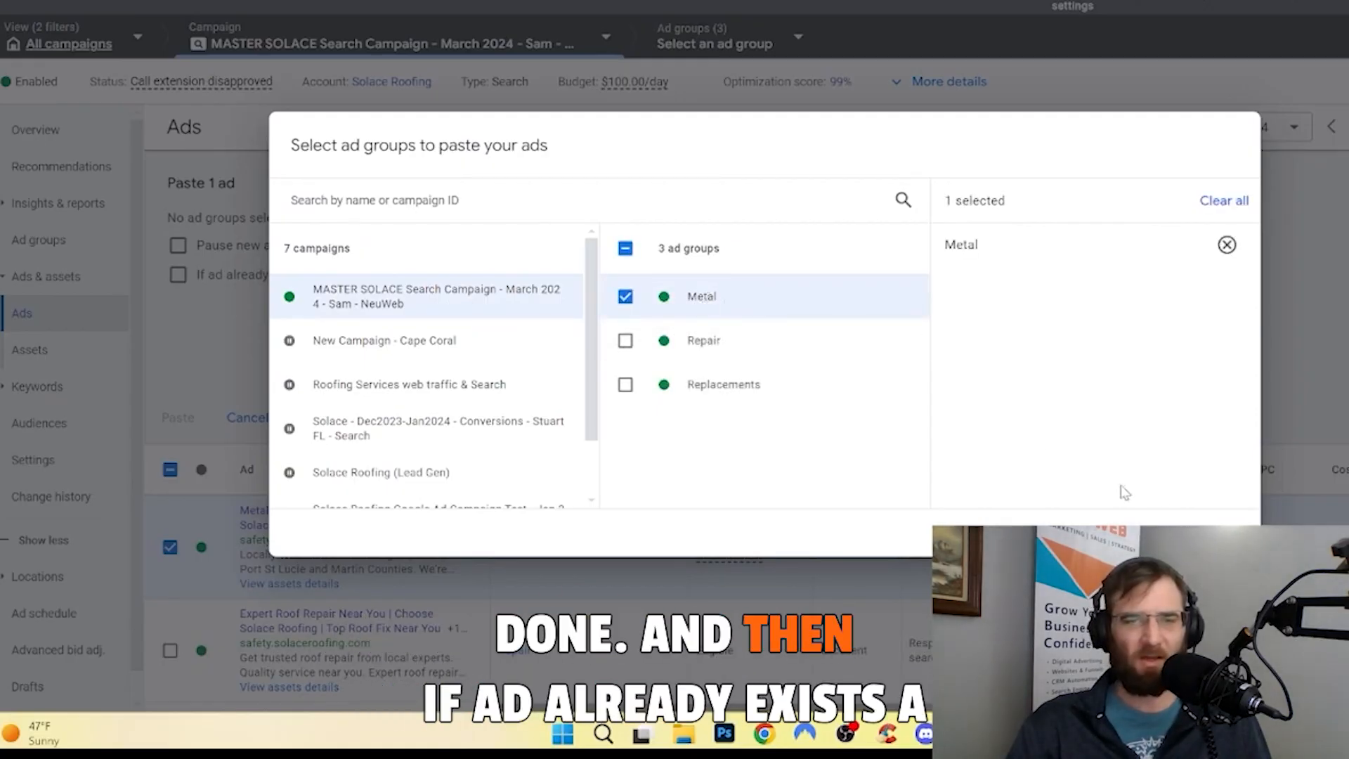
left_click(1223, 533)
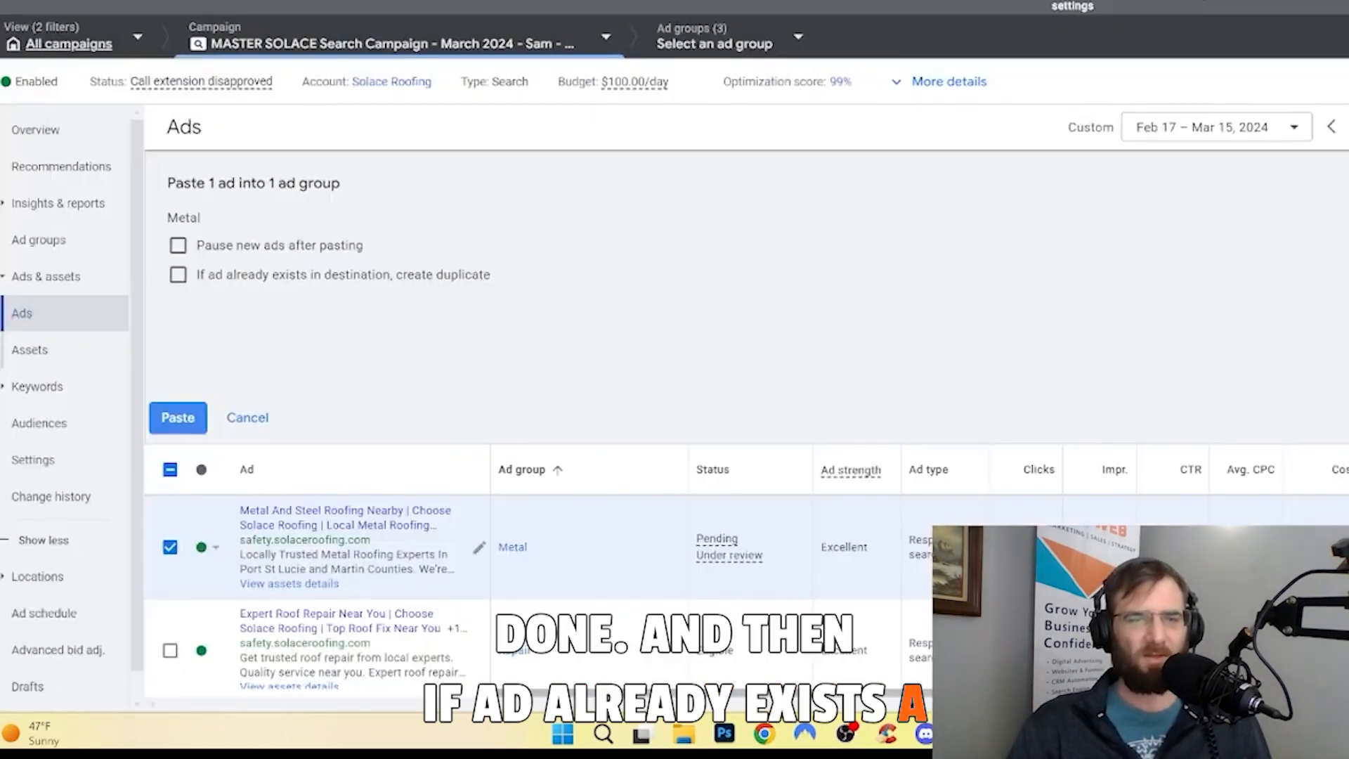
left_click(178, 275)
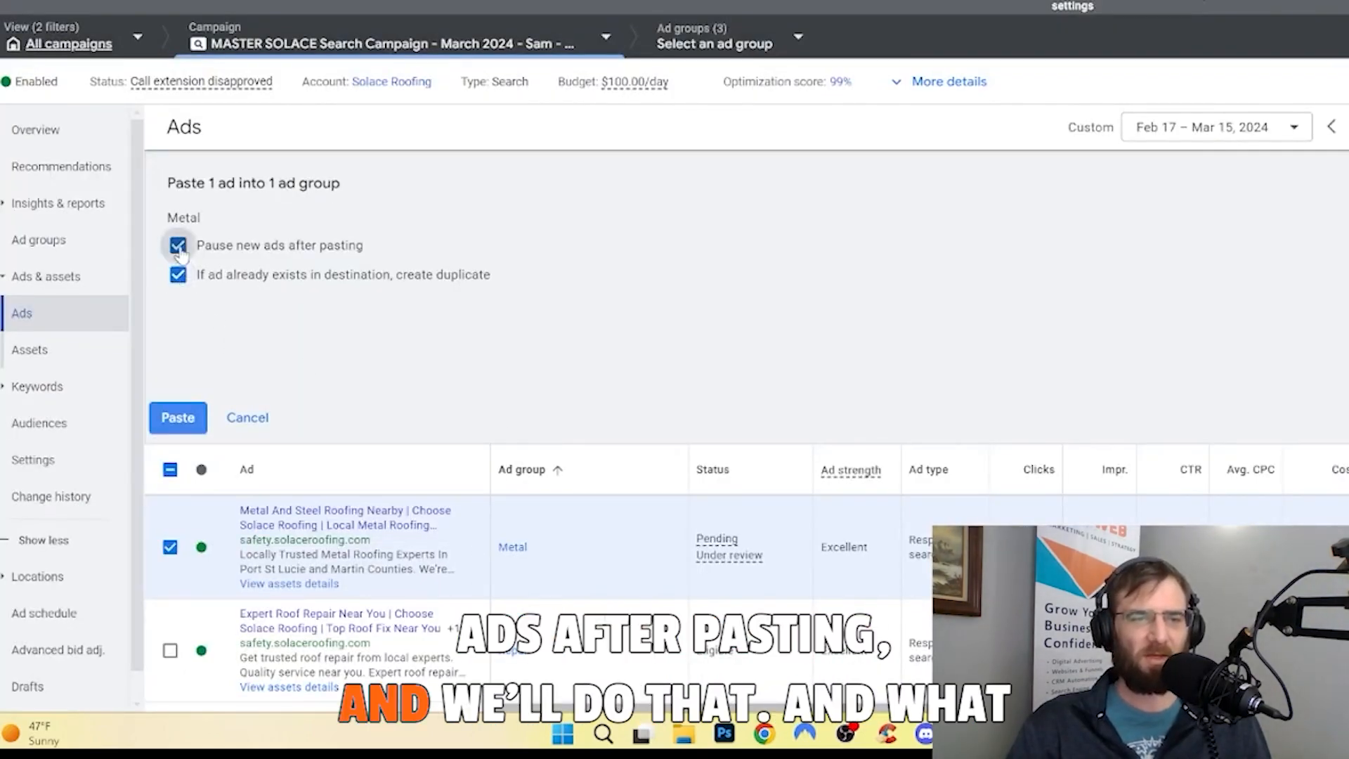
left_click(183, 425)
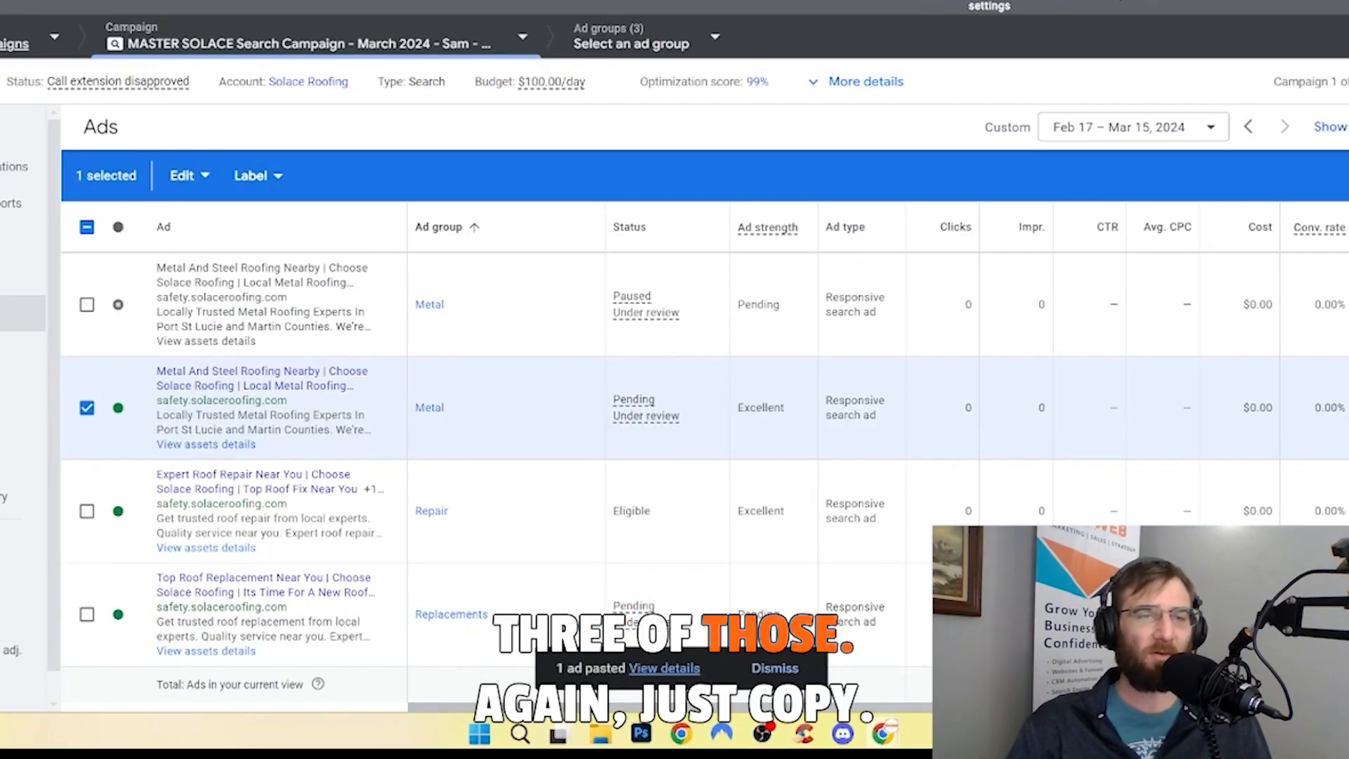
Step: Paste the copied Metal ad into the Metal ad group again as another paused duplicate
left_click(203, 184)
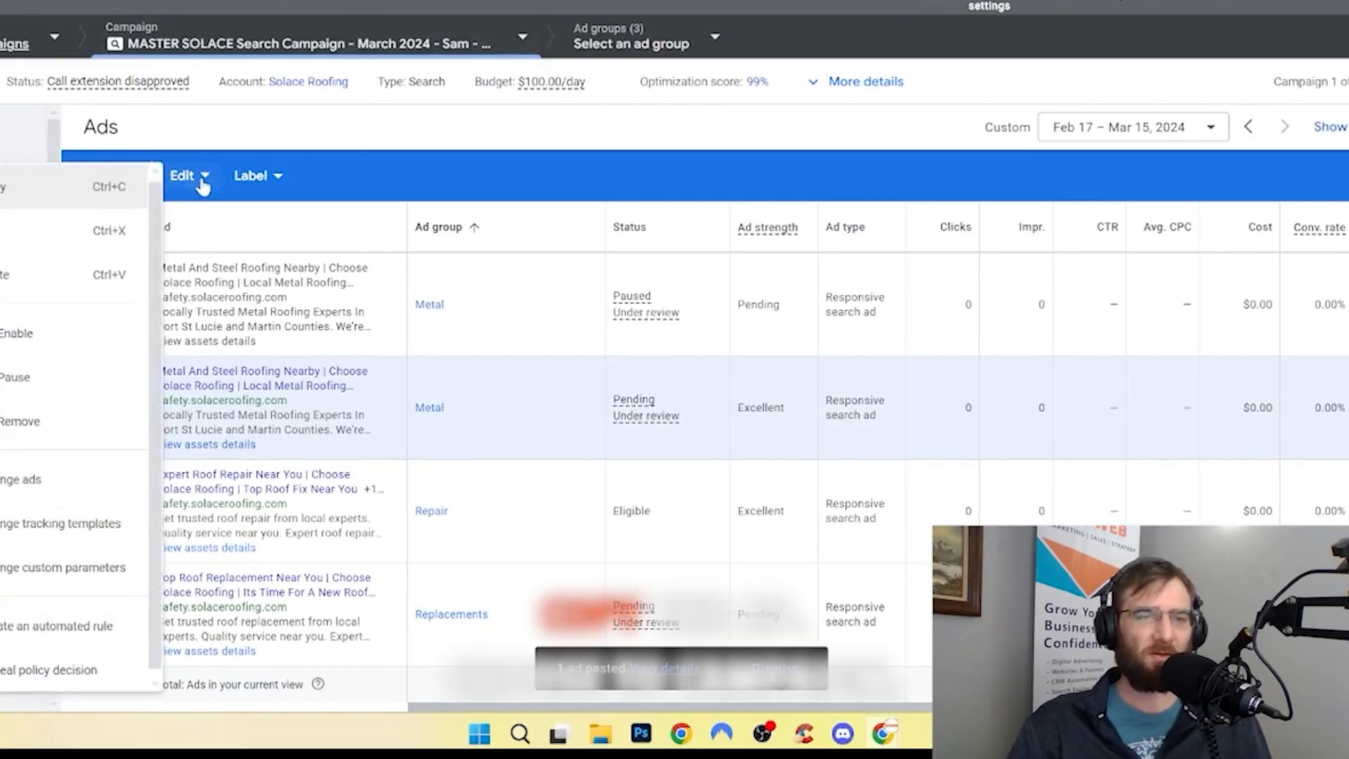
left_click(81, 281)
left_click(335, 305)
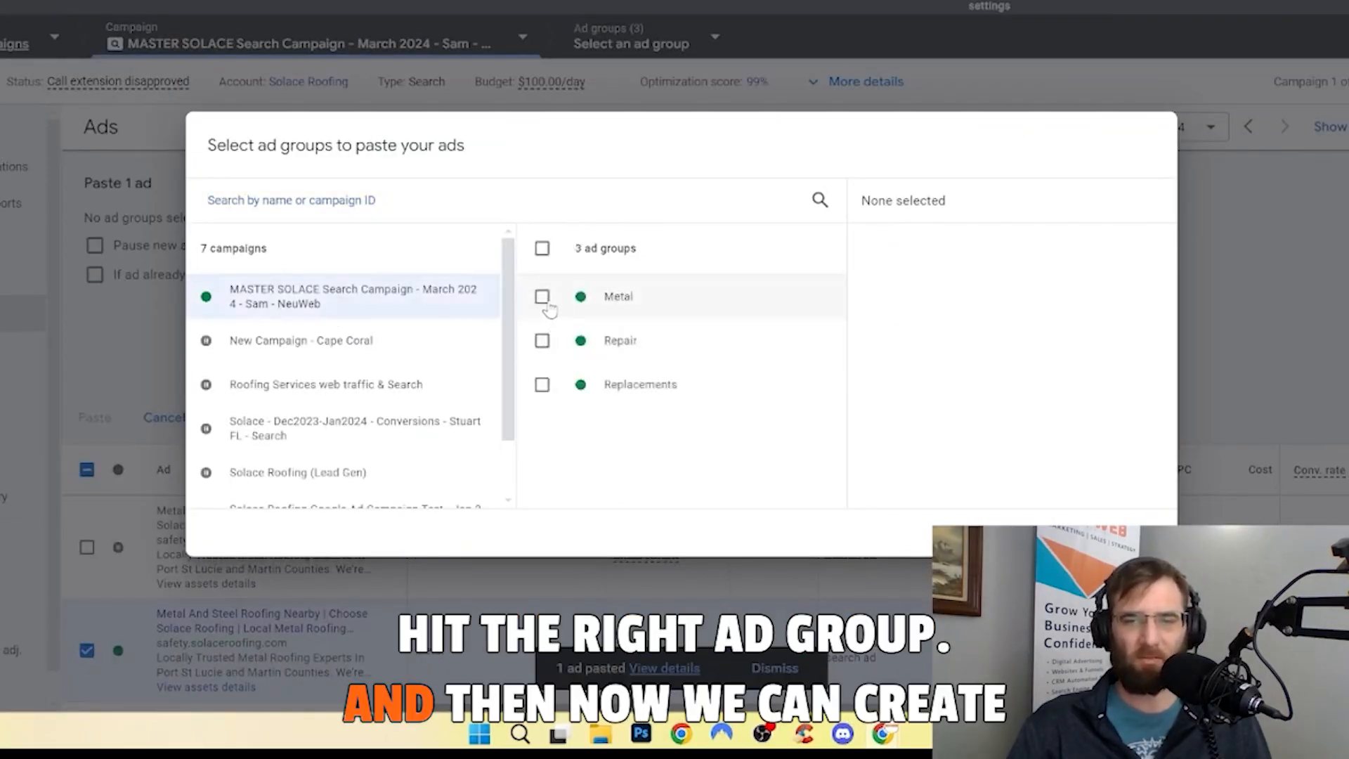
left_click(543, 297)
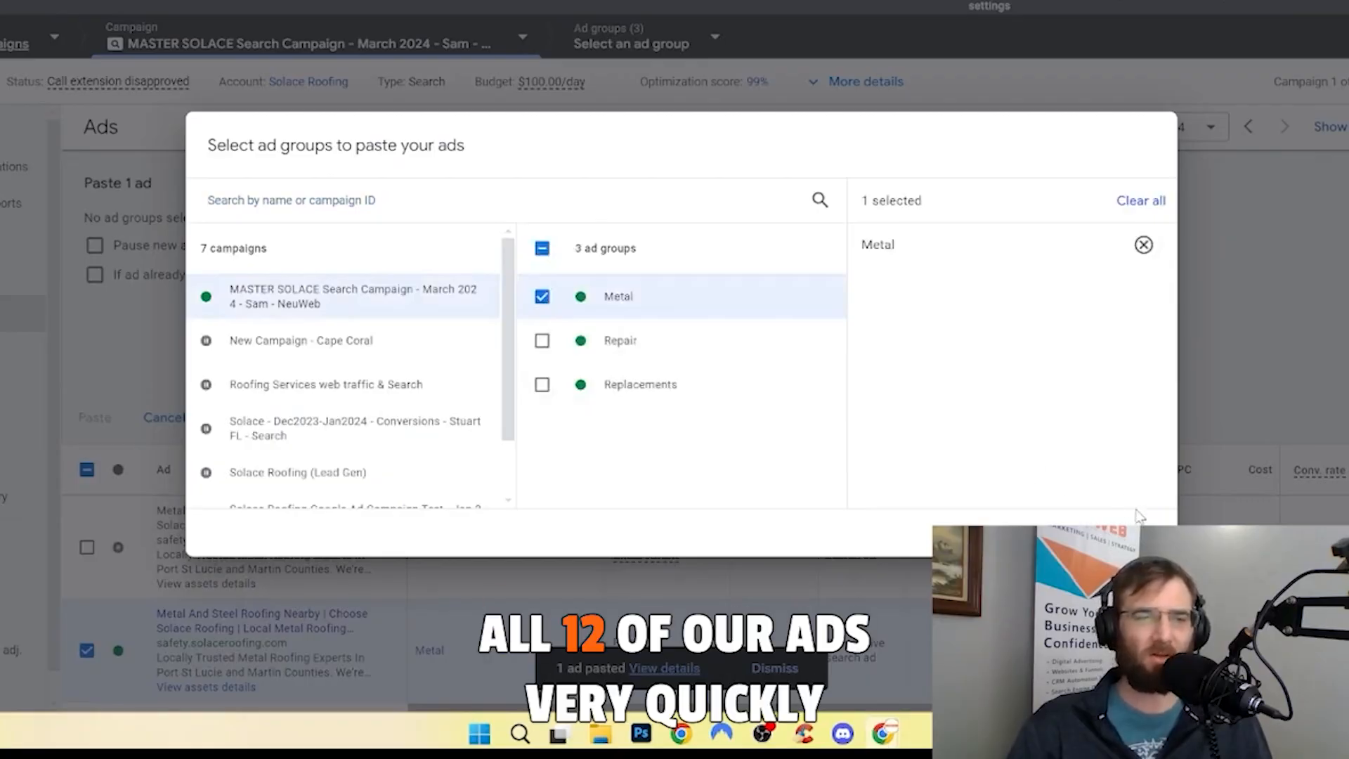
left_click(1135, 534)
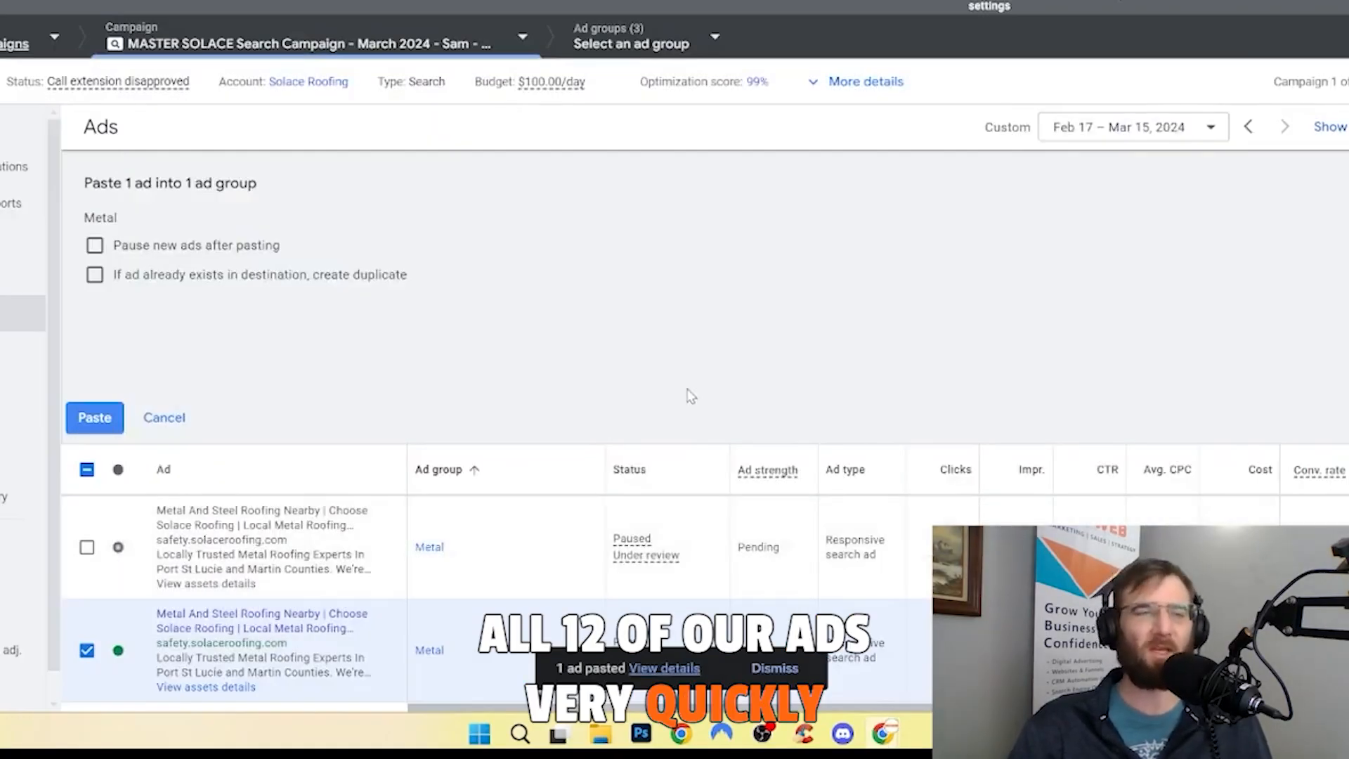
left_click(105, 256)
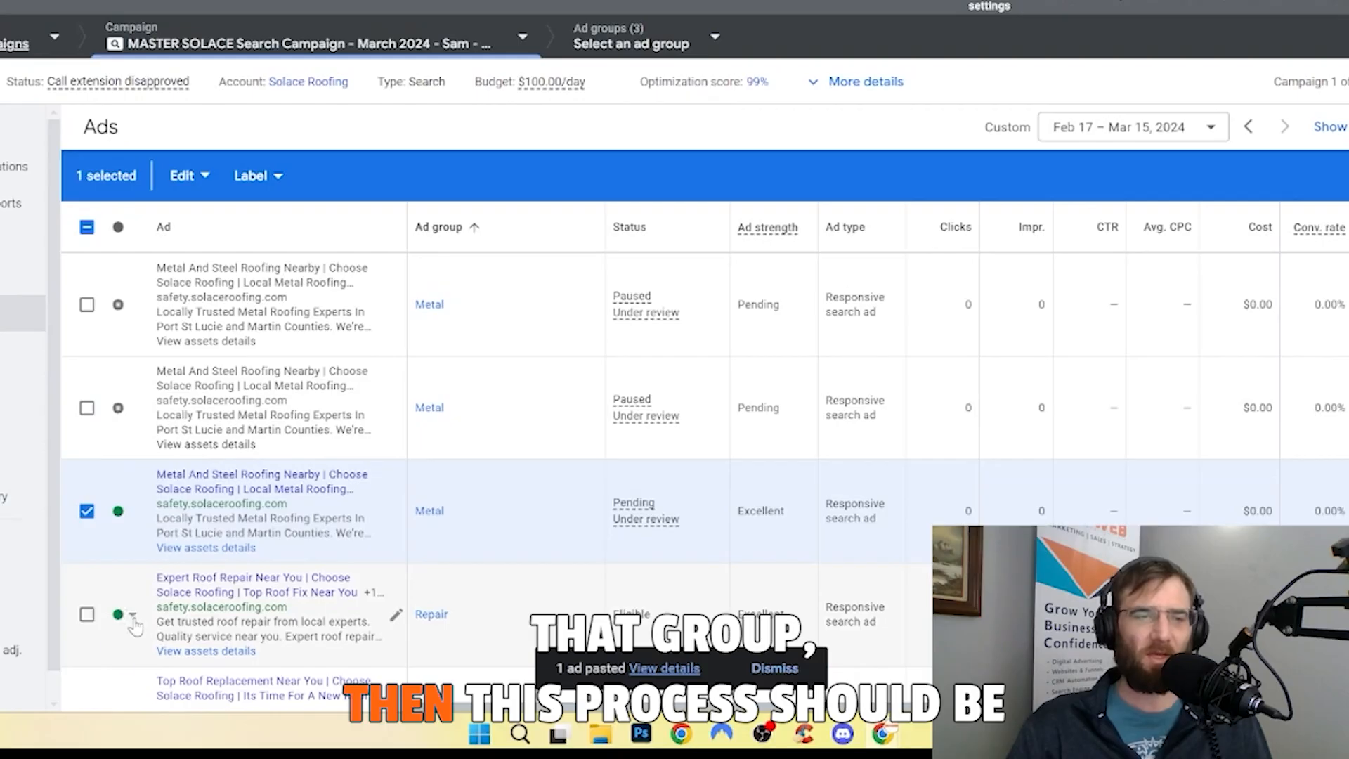
Step: Deselect the Metal ad, then select the Repair ad and copy it
left_click(87, 511)
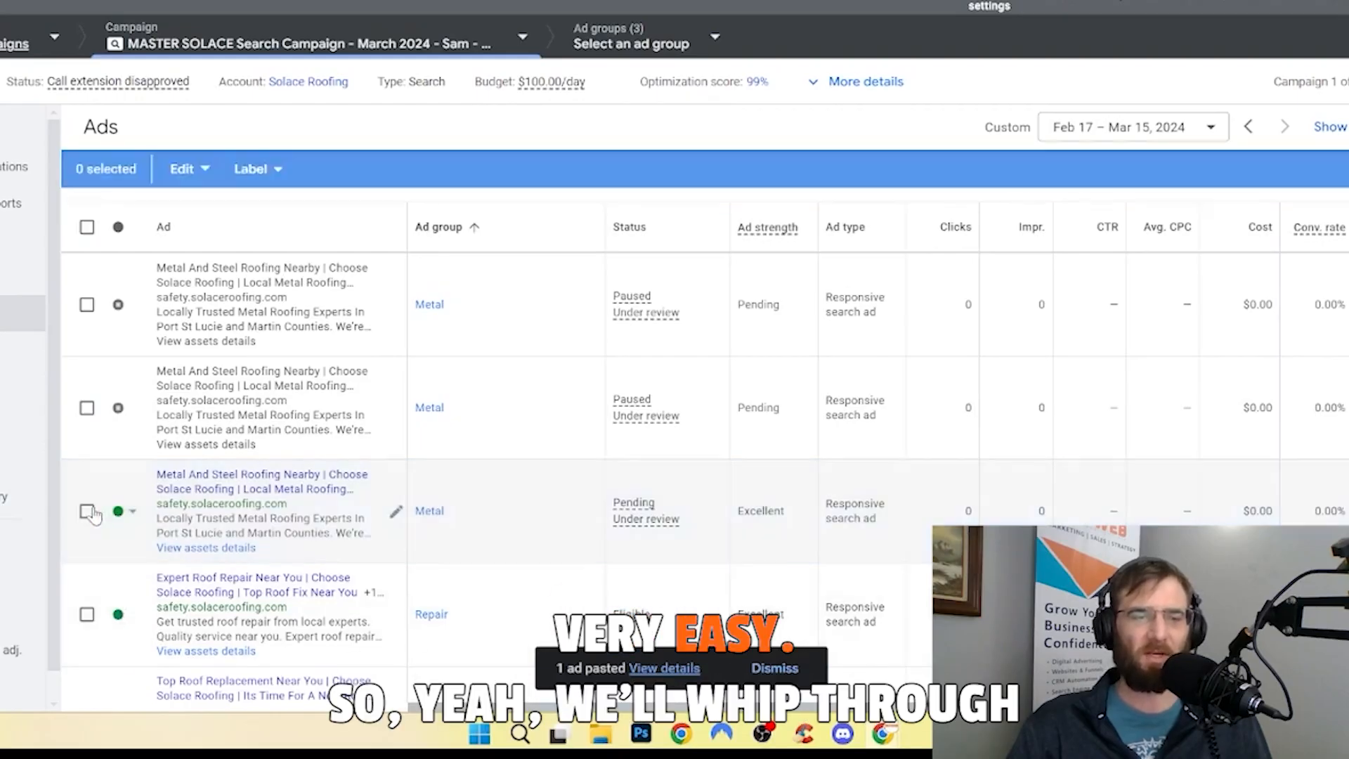
left_click(87, 615)
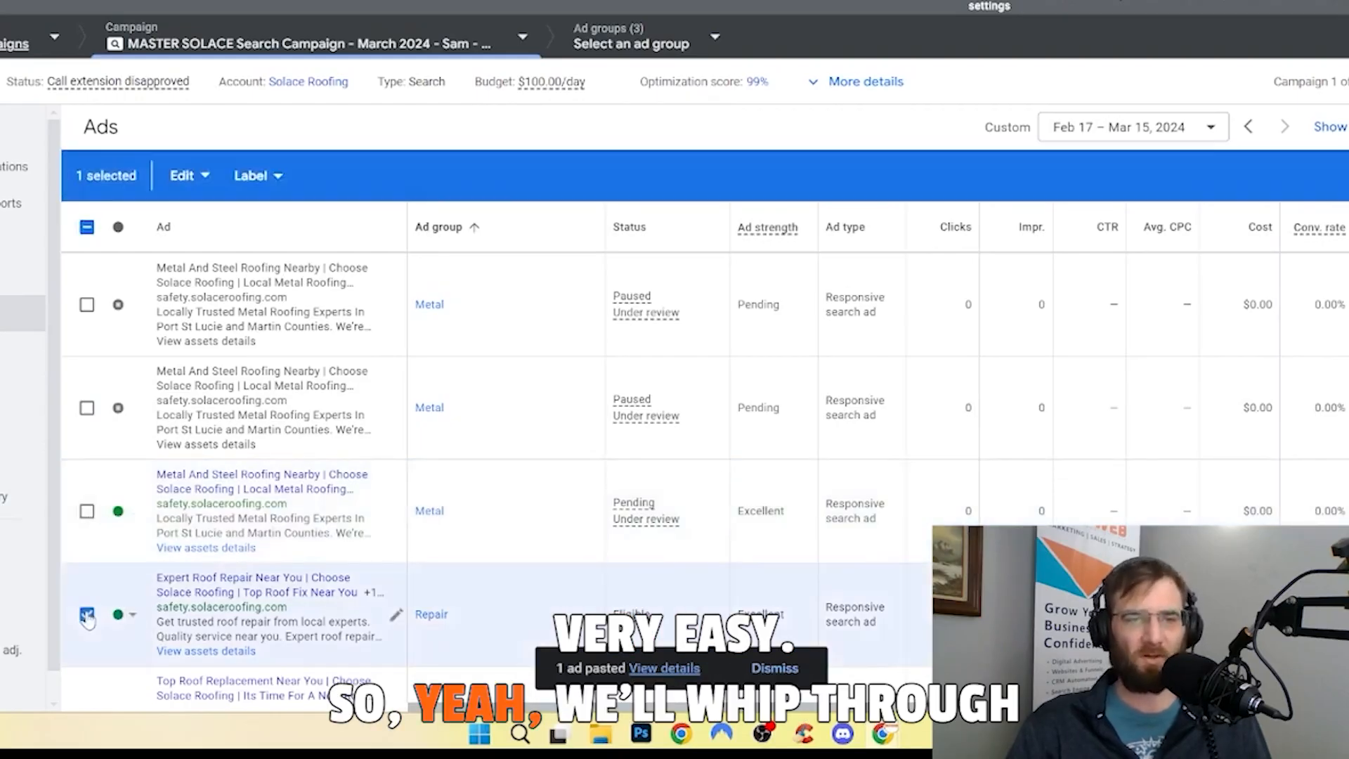
left_click(182, 177)
left_click(161, 221)
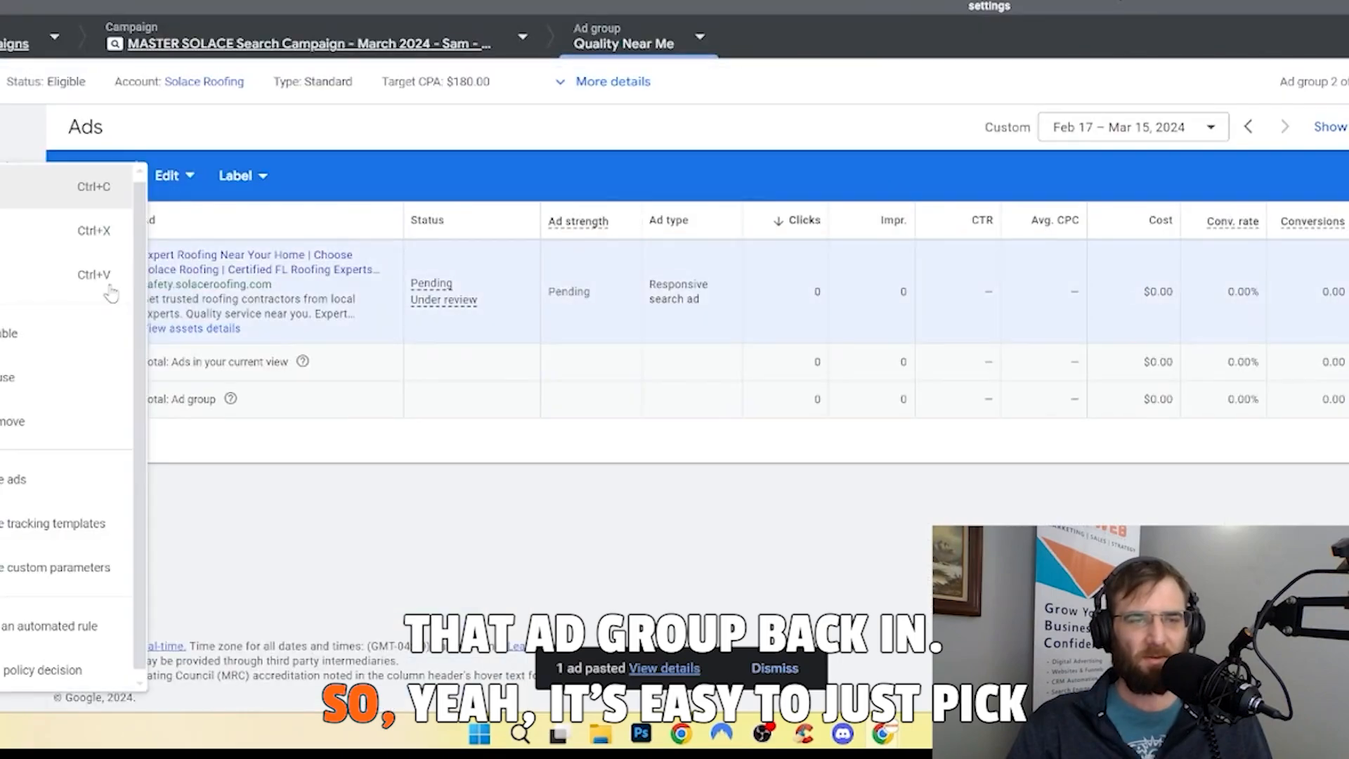
Step: Paste the copied Quality Near Me ad as a duplicate and go through the headlines in the ad's editor
left_click(108, 292)
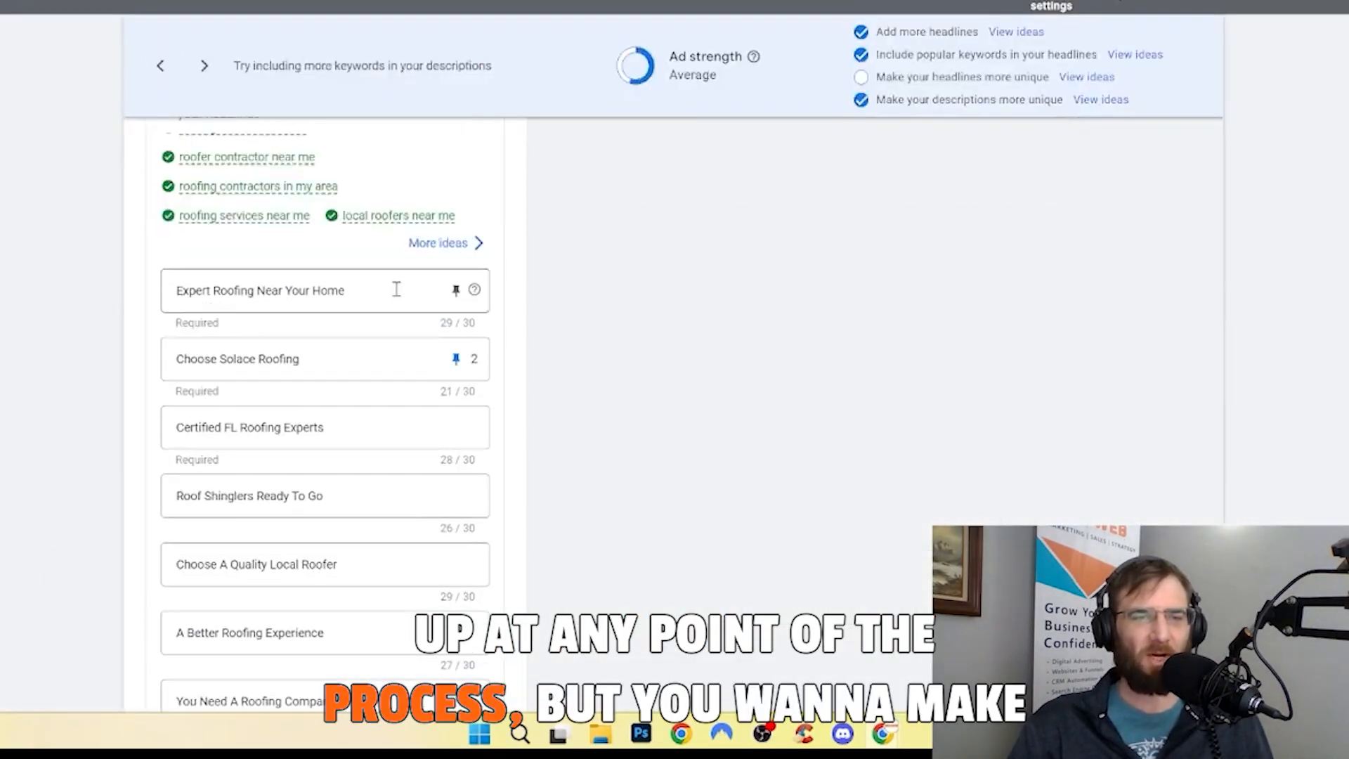
scroll(658, 367, "down", 10)
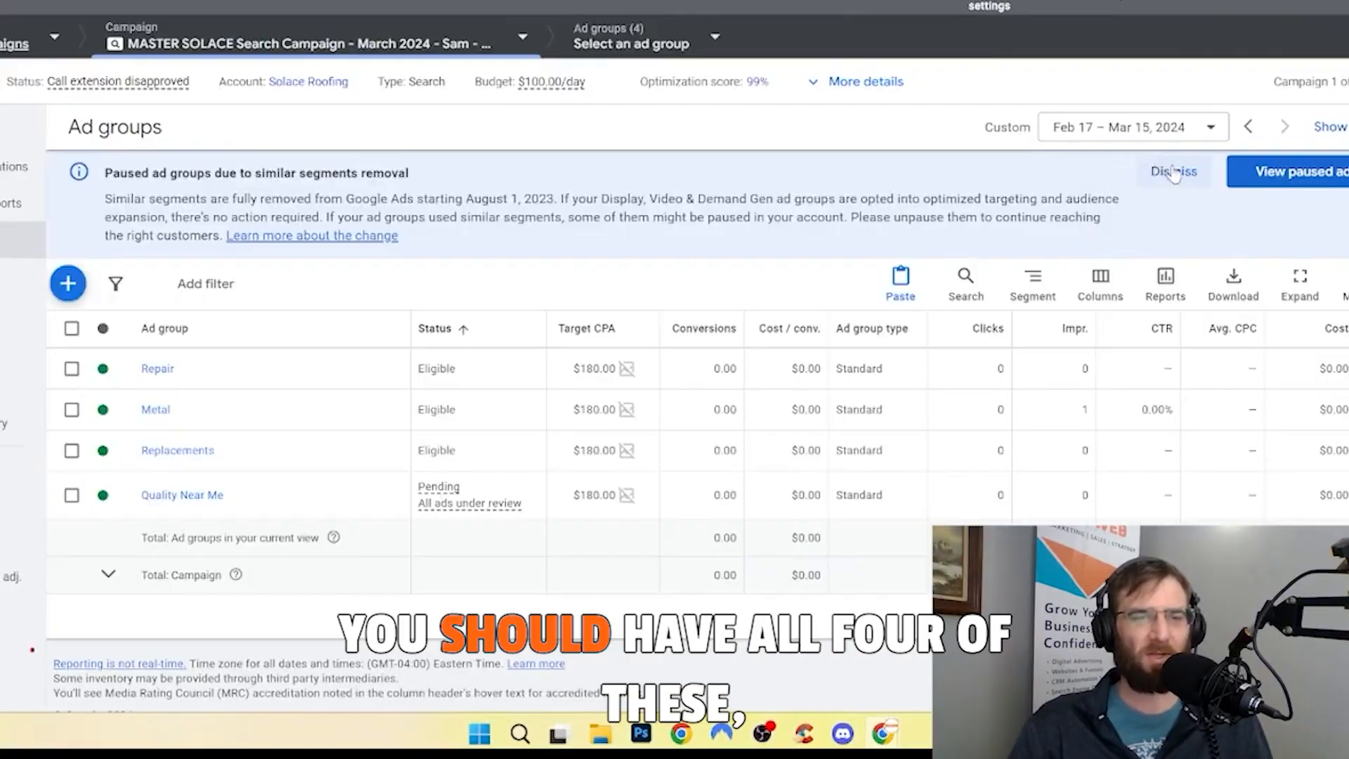
Step: Dismiss the paused ad groups notice and review the status and ad strength of the ads in all four ad groups
left_click(1173, 174)
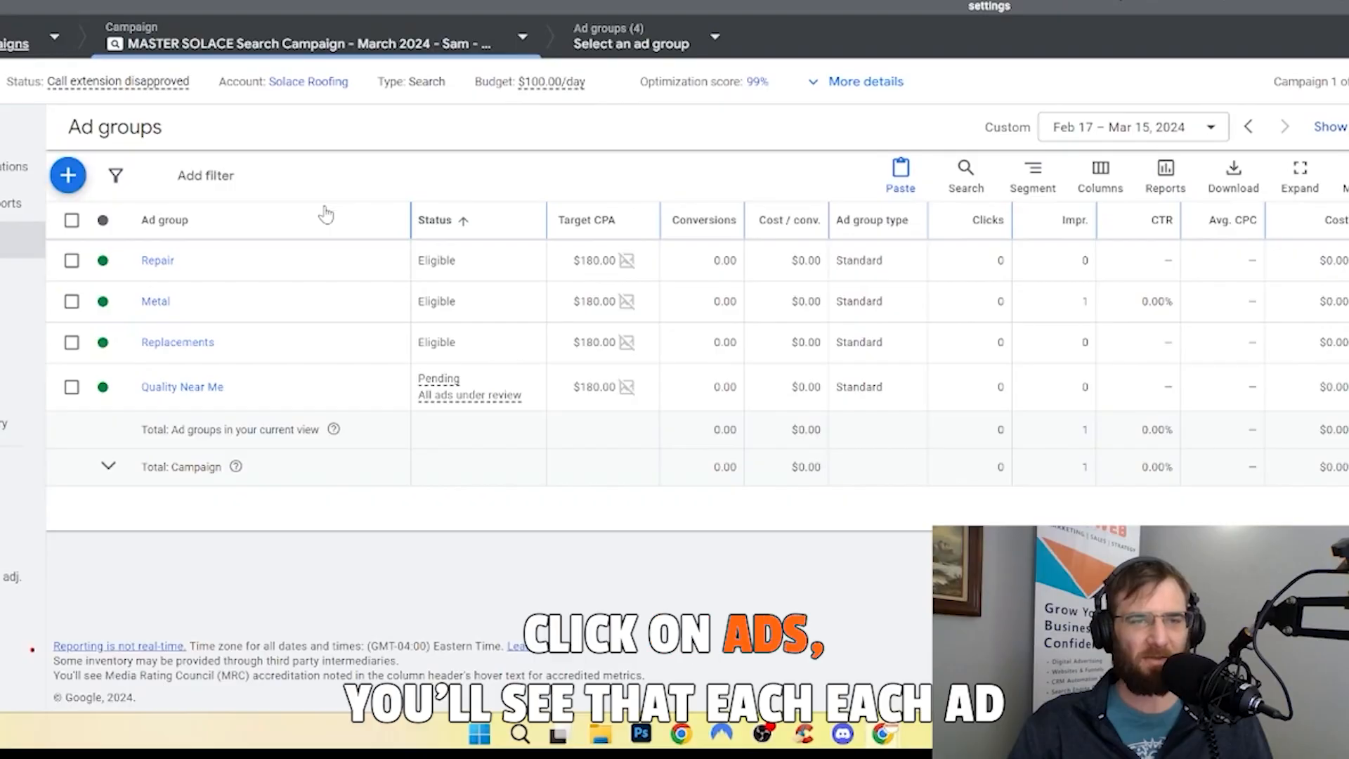
left_click(3, 291)
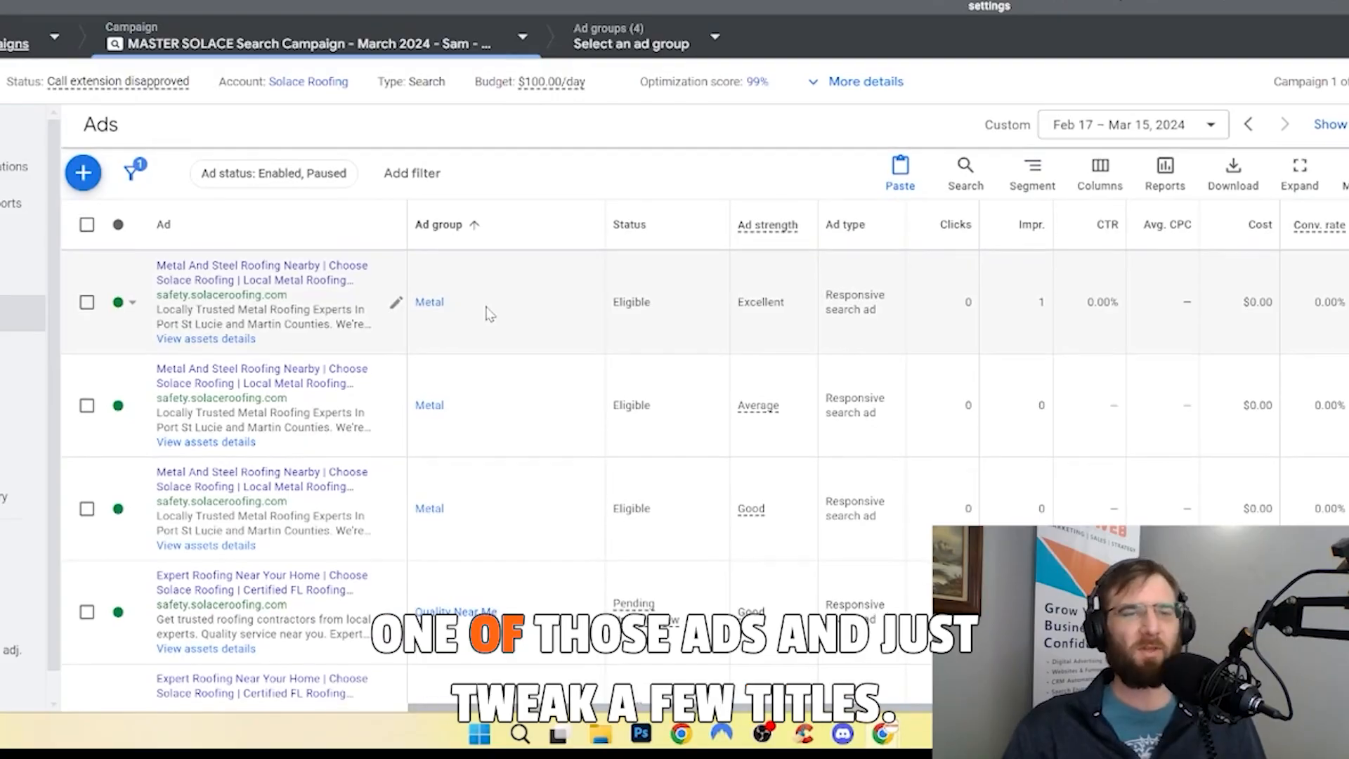
scroll(489, 314, "down", 1)
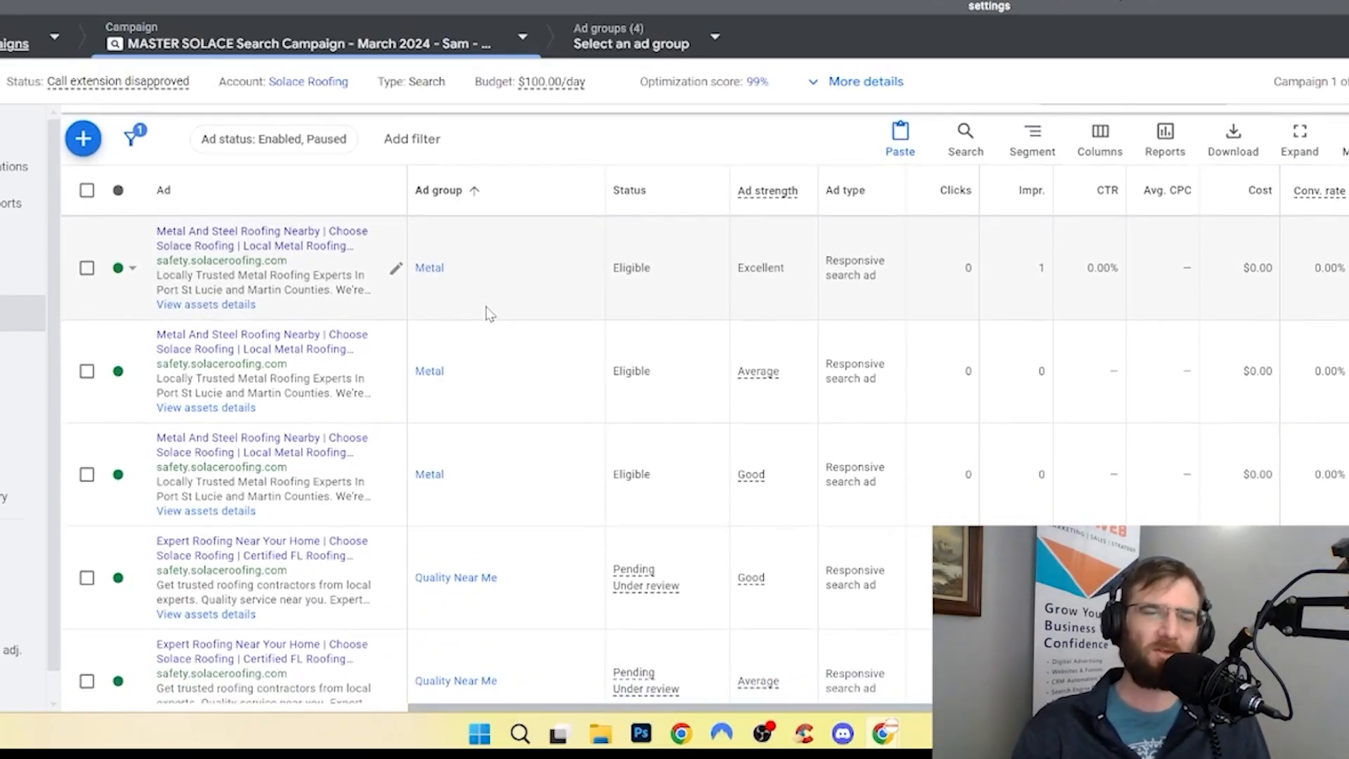
scroll(652, 419, "down", 4)
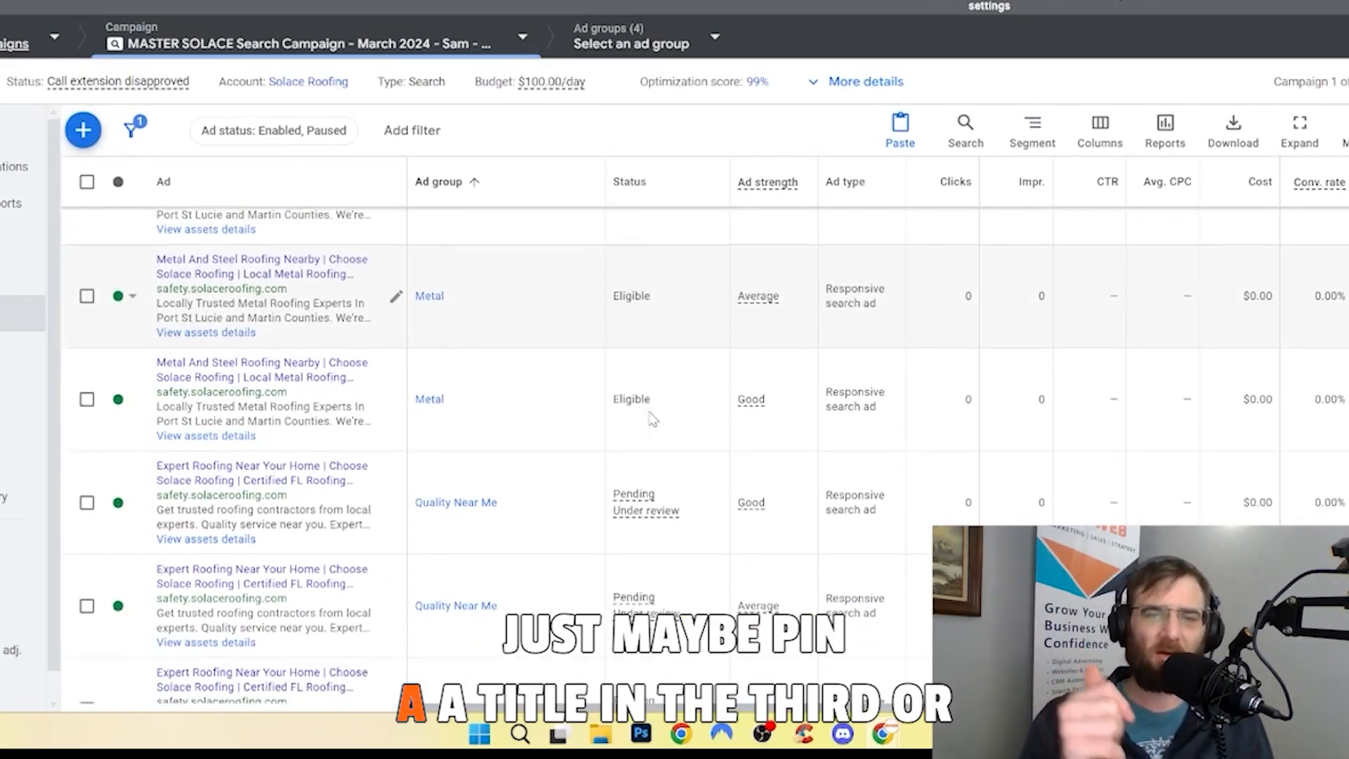
mouse_move(681, 442)
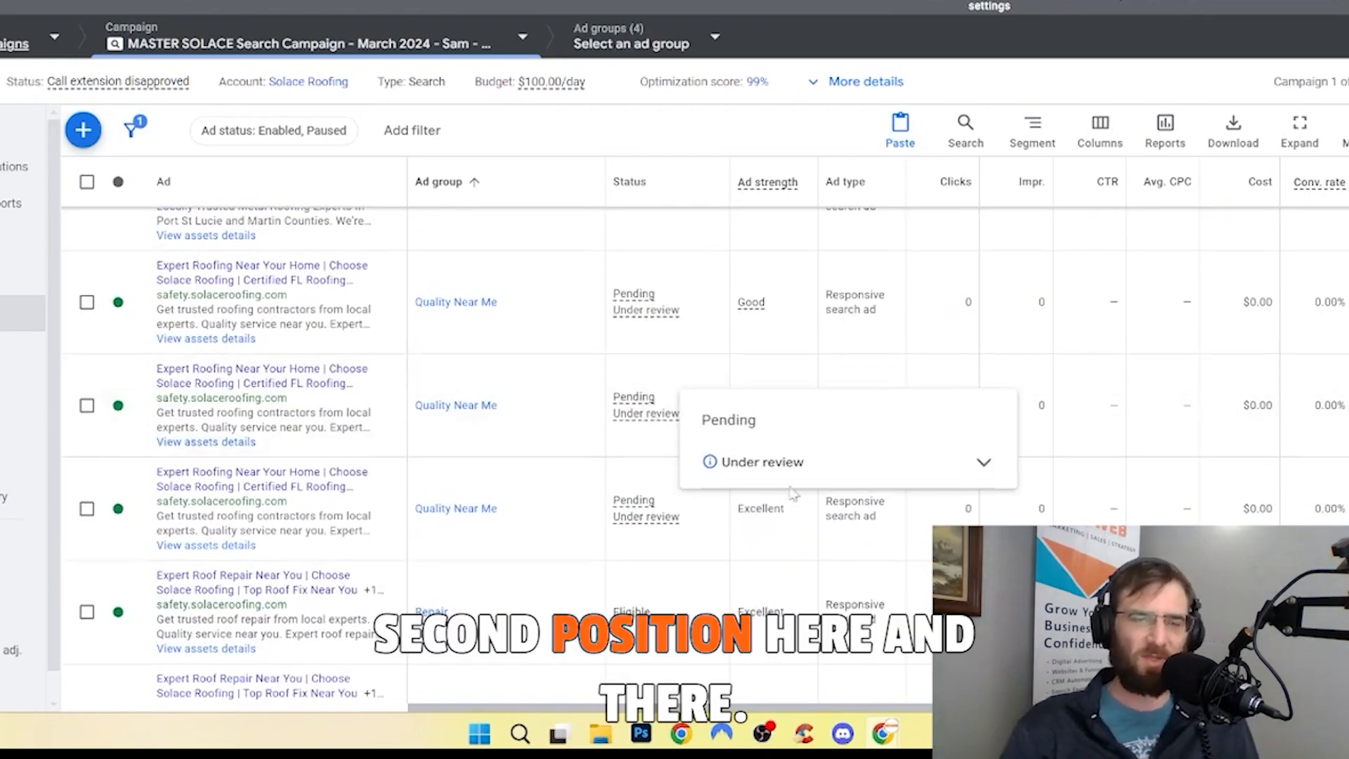
scroll(611, 592, "down", 4)
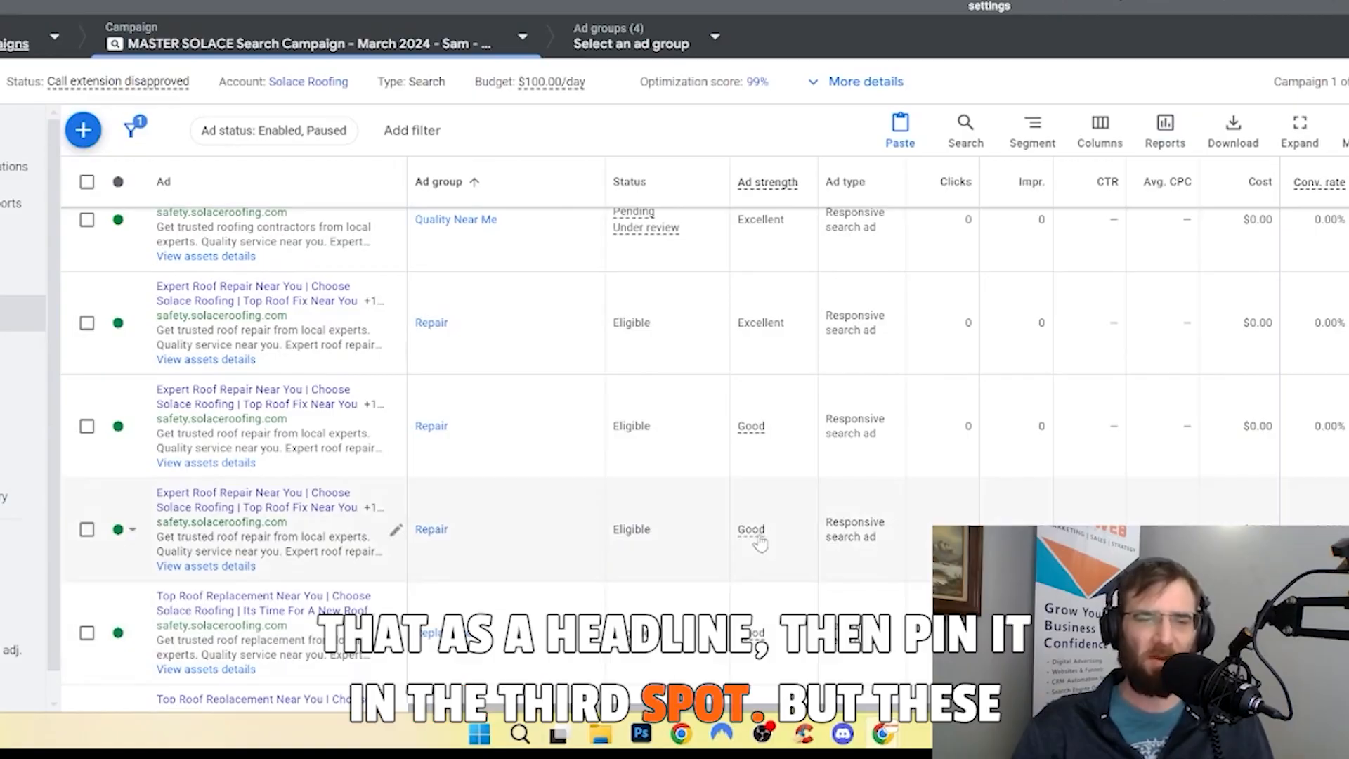
mouse_move(759, 543)
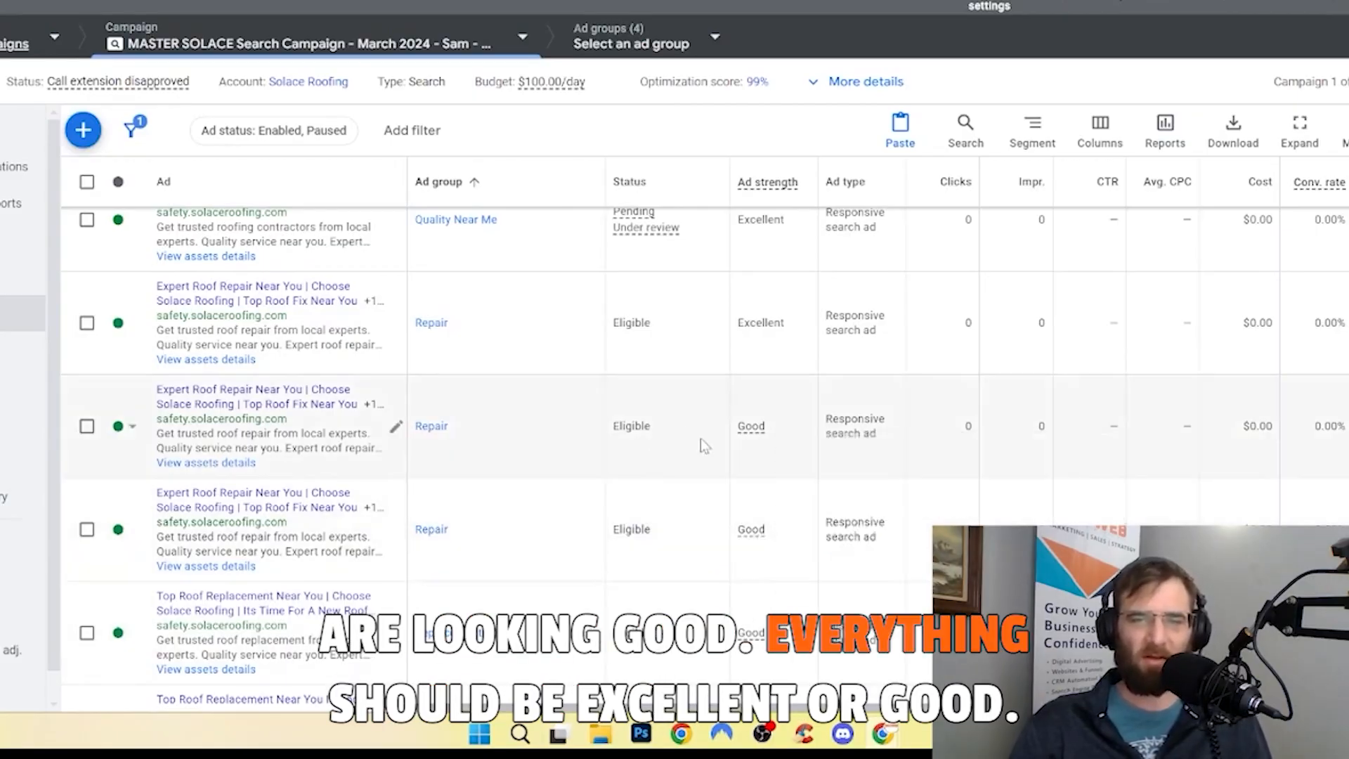
scroll(685, 482, "down", 3)
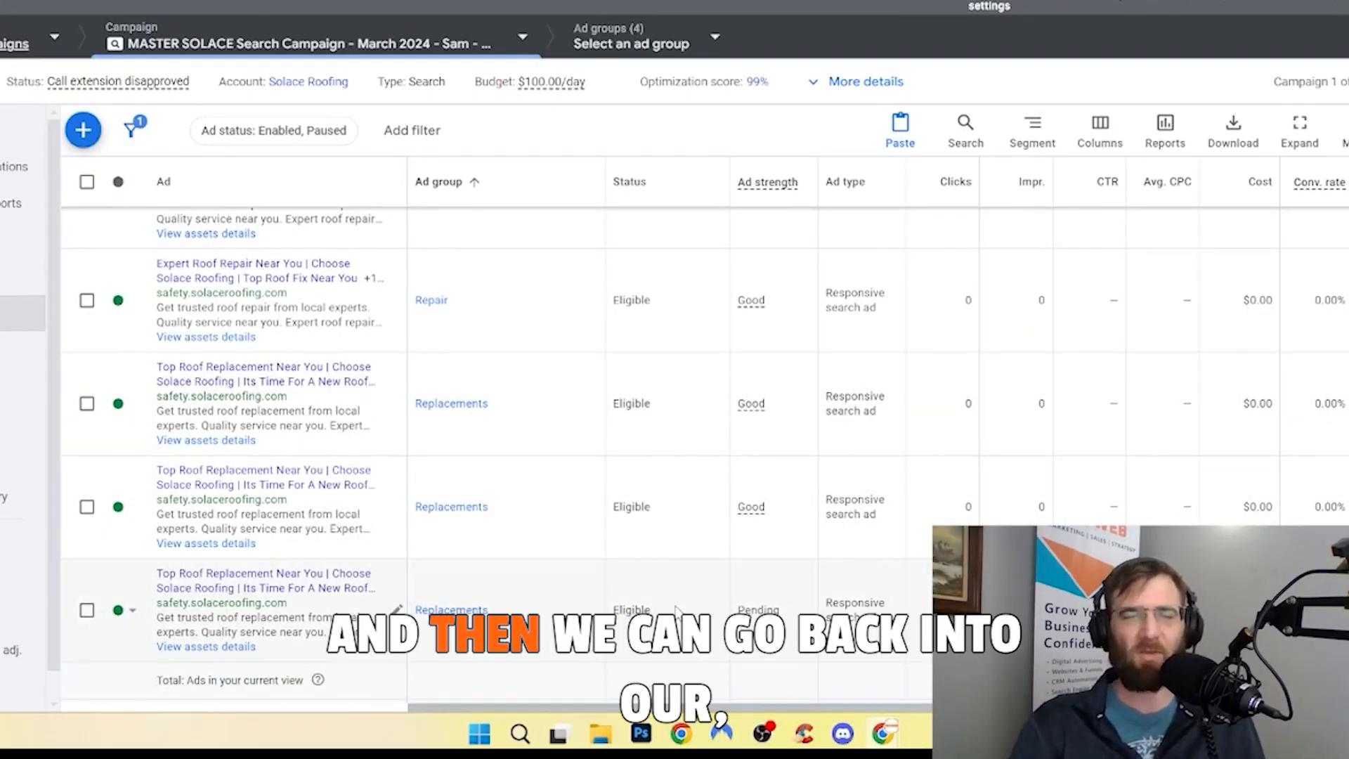
Step: Switch to the keyword plan's forecast and examine its conversions, average CPA and average CPC for the $100 daily budget
key("ctrl+Tab")
scroll(910, 472, "down", 1)
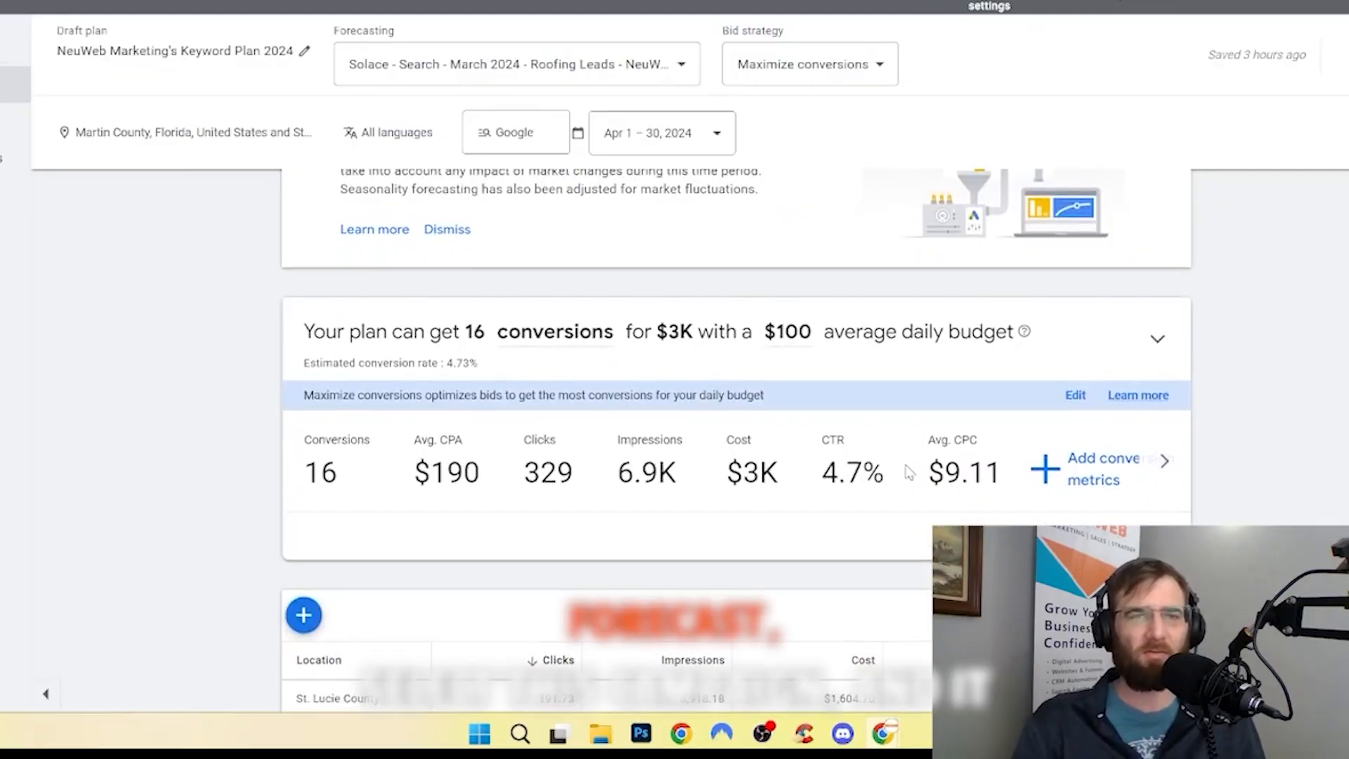
scroll(910, 472, "down", 2)
scroll(910, 472, "down", 1)
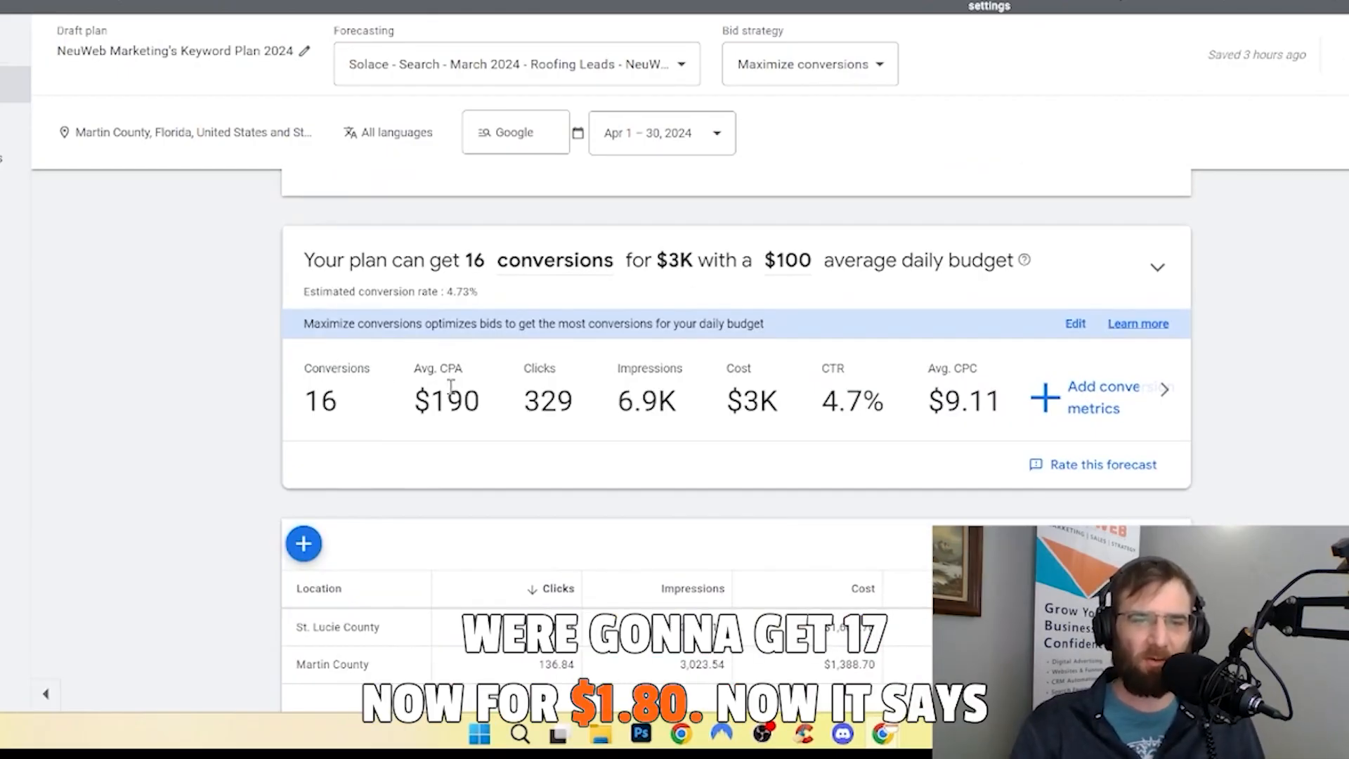
left_click_drag(490, 399, 515, 401)
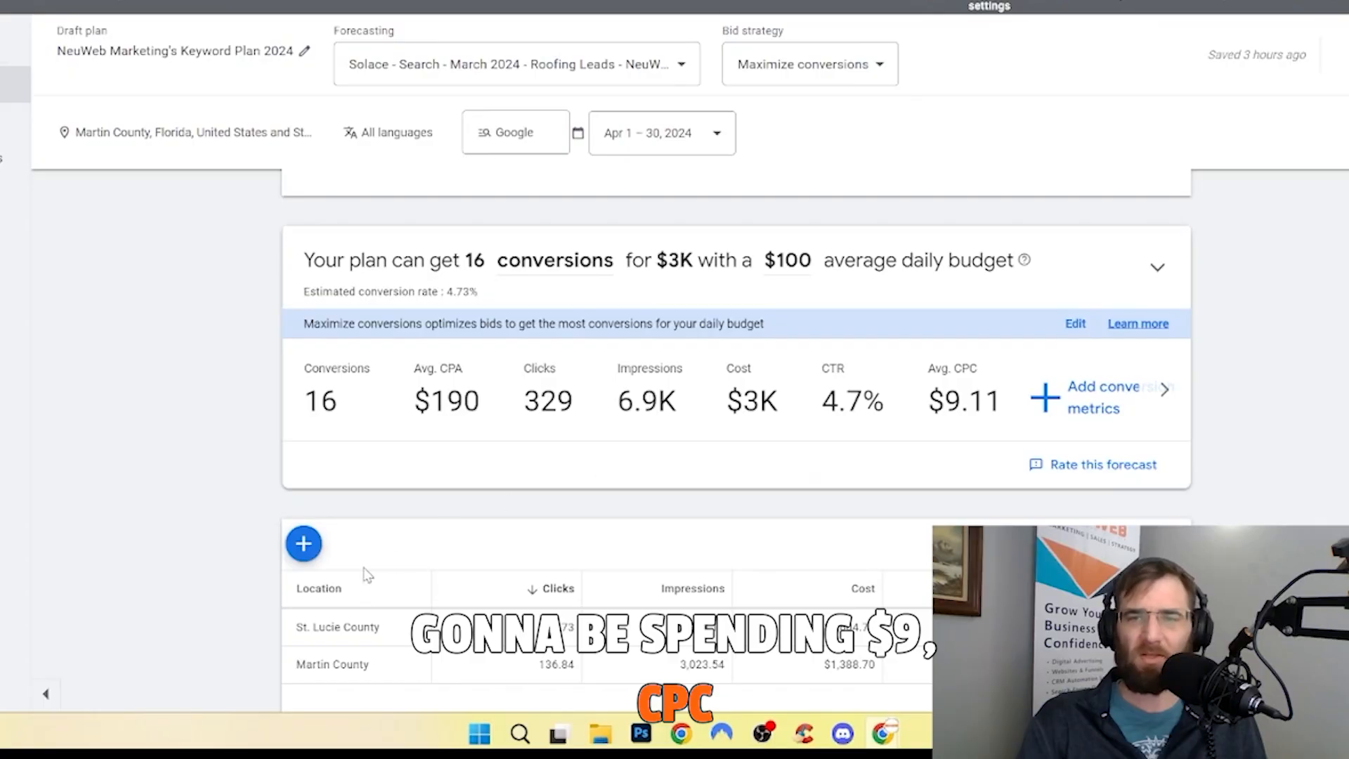
Step: Examine the forecast's figures for the targeted locations and the weekly conversions predicted over the next year
scroll(366, 574, "down", 1)
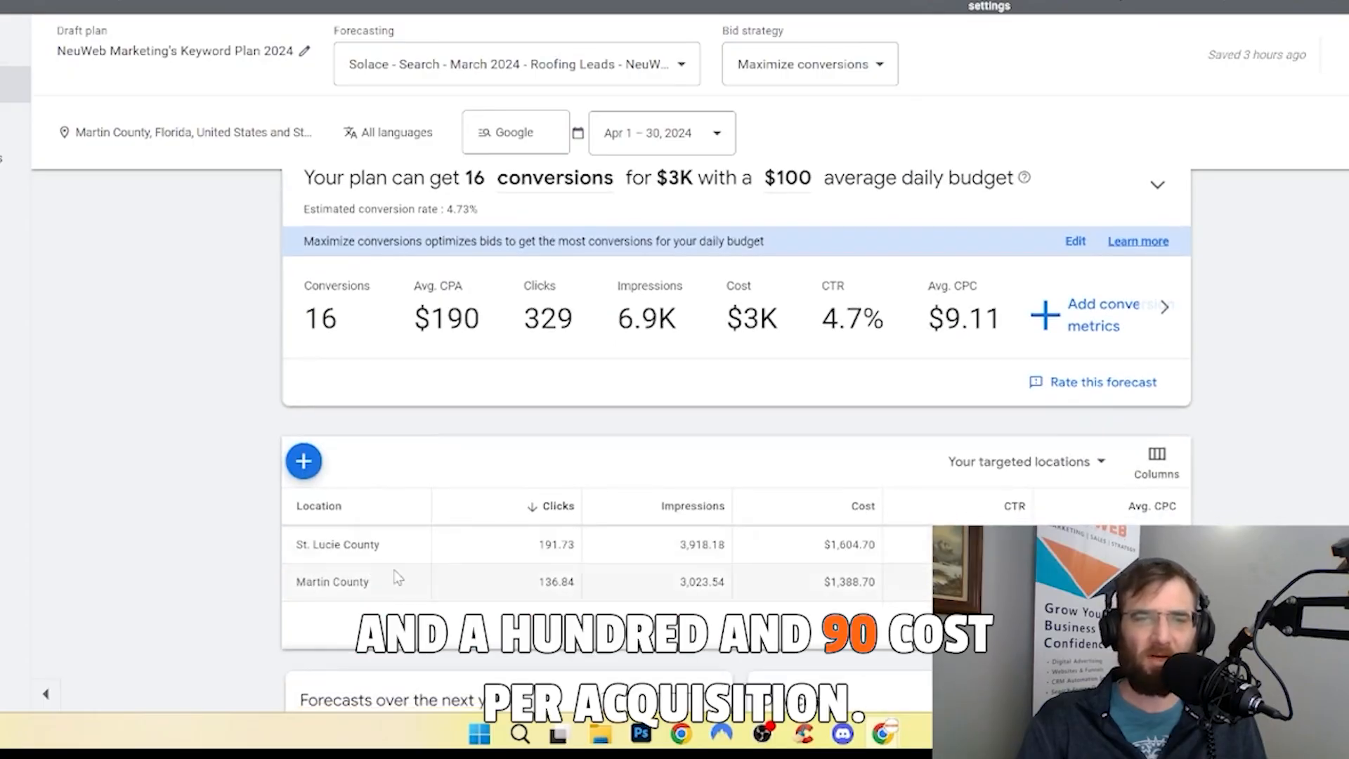
scroll(393, 581, "down", 3)
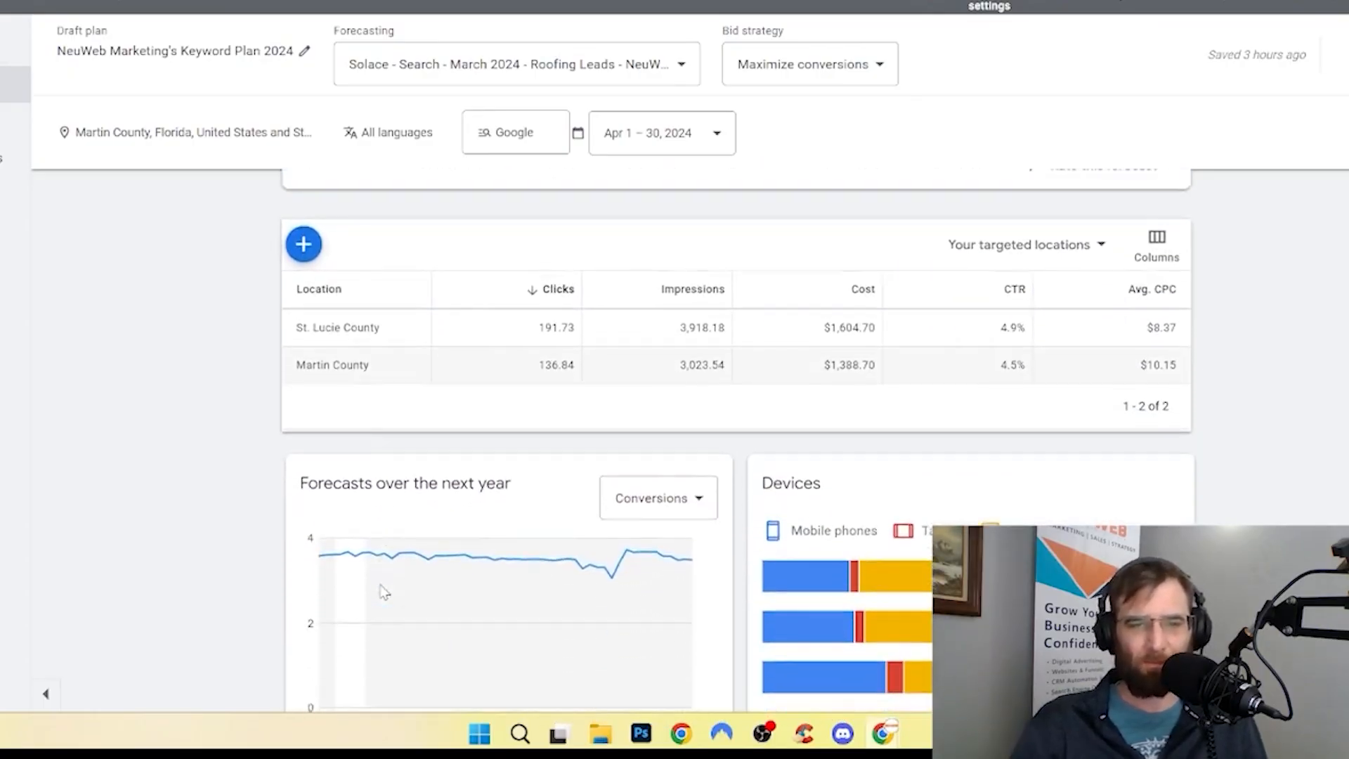
scroll(384, 593, "down", 2)
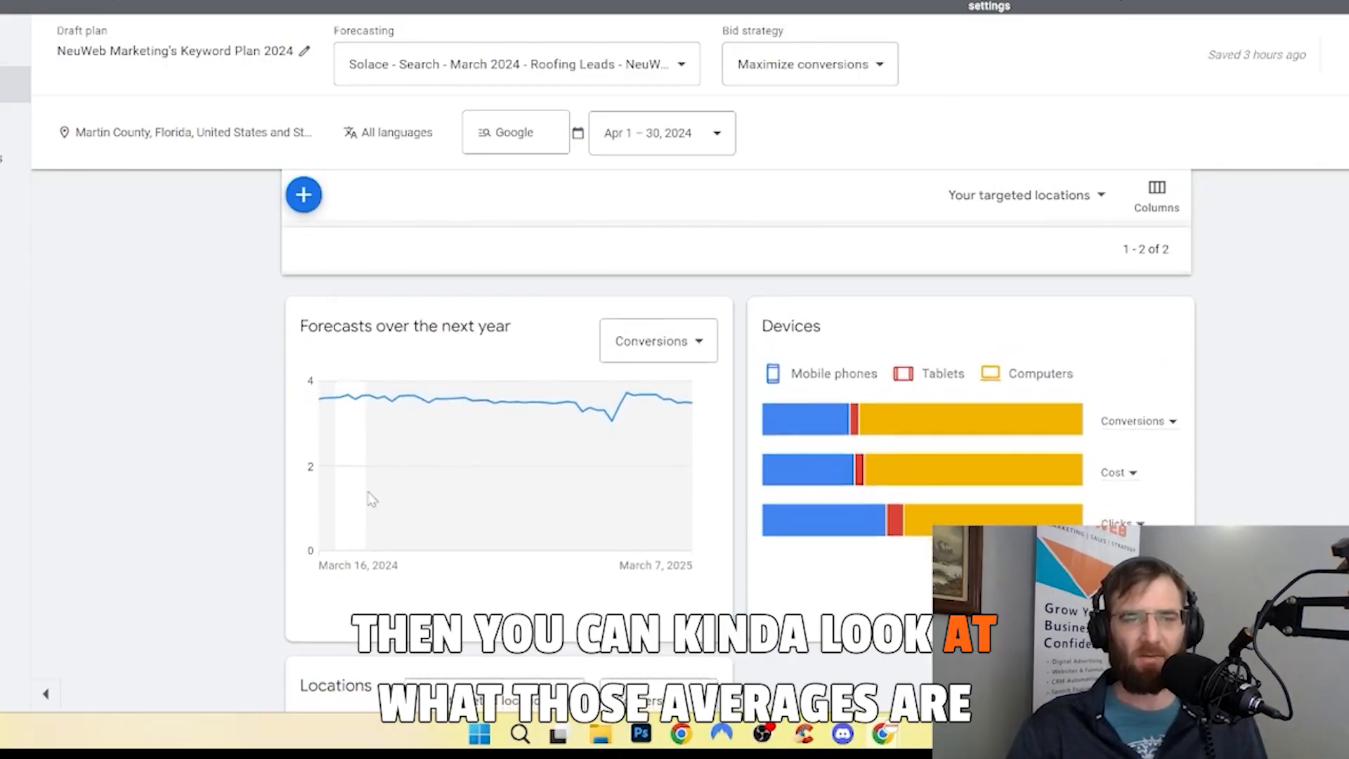
mouse_move(341, 404)
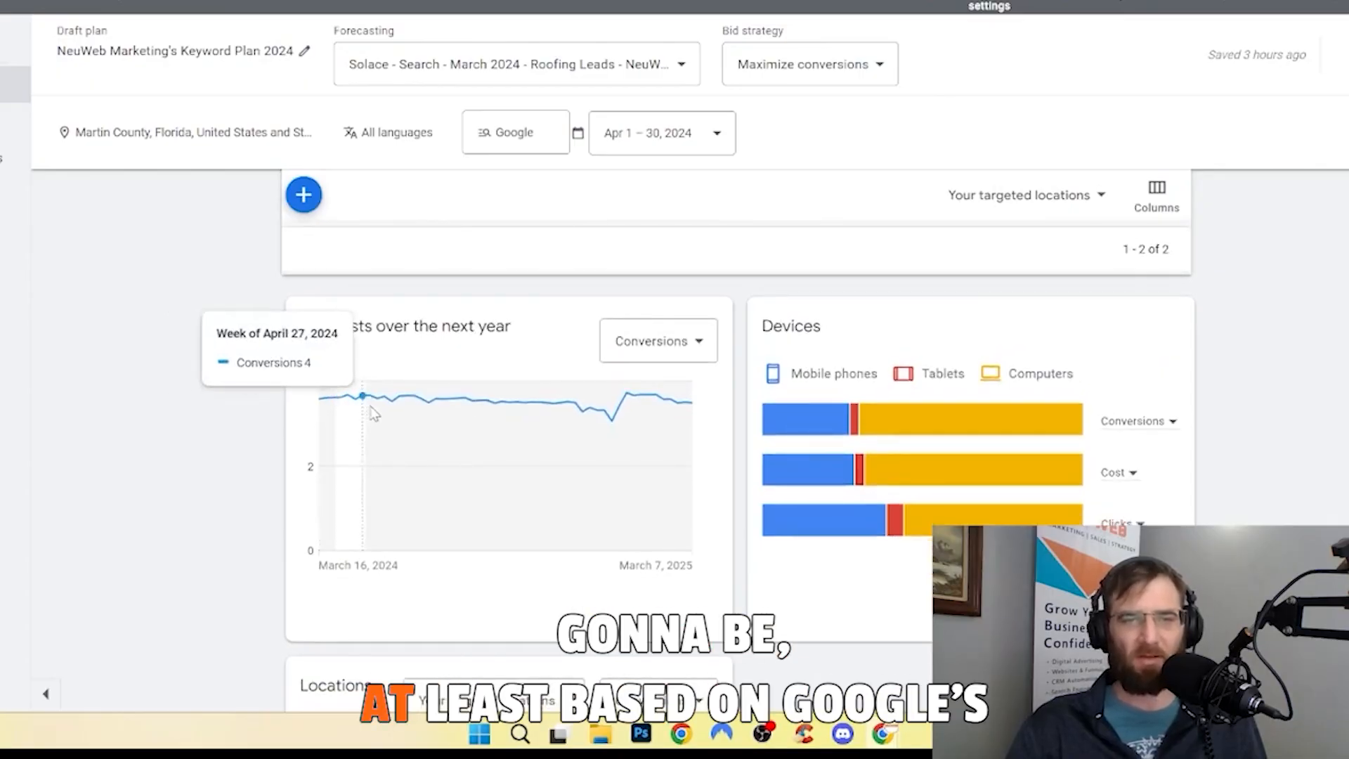
mouse_move(562, 414)
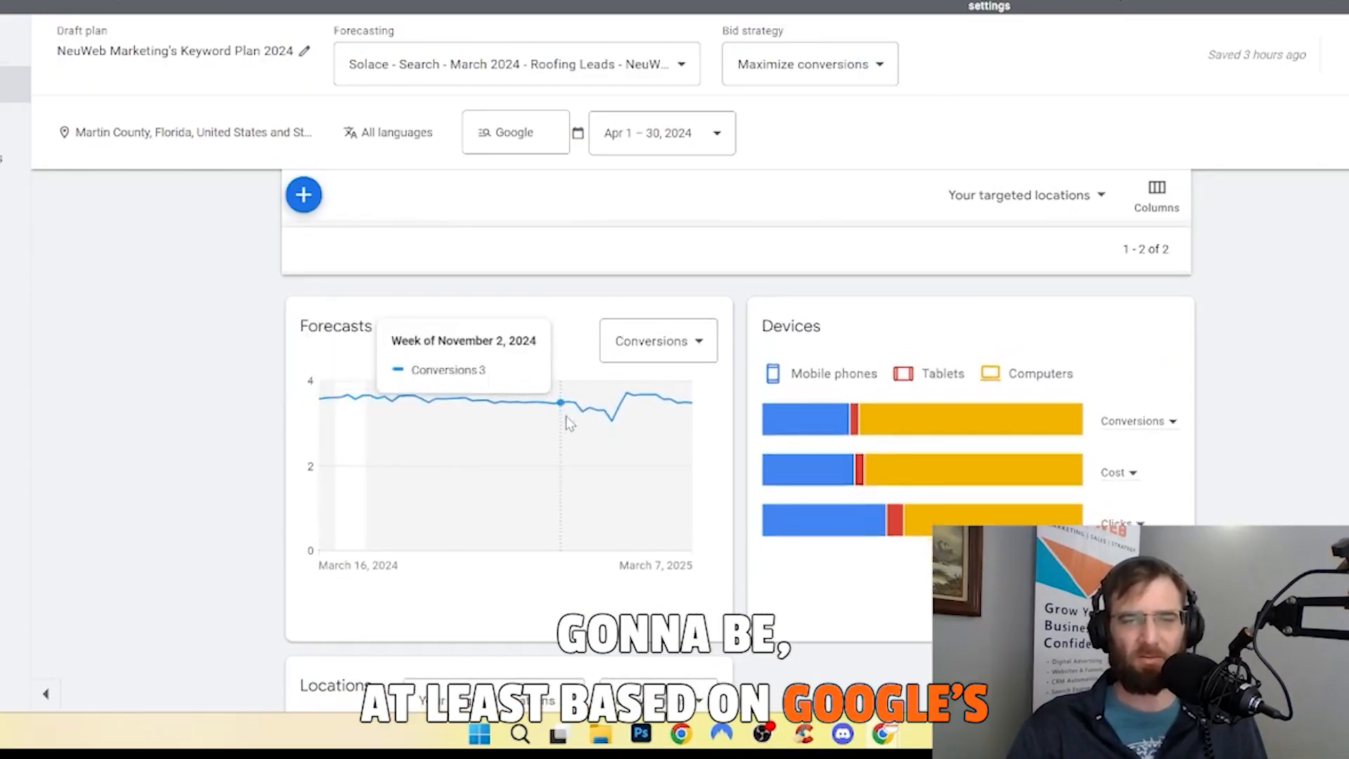